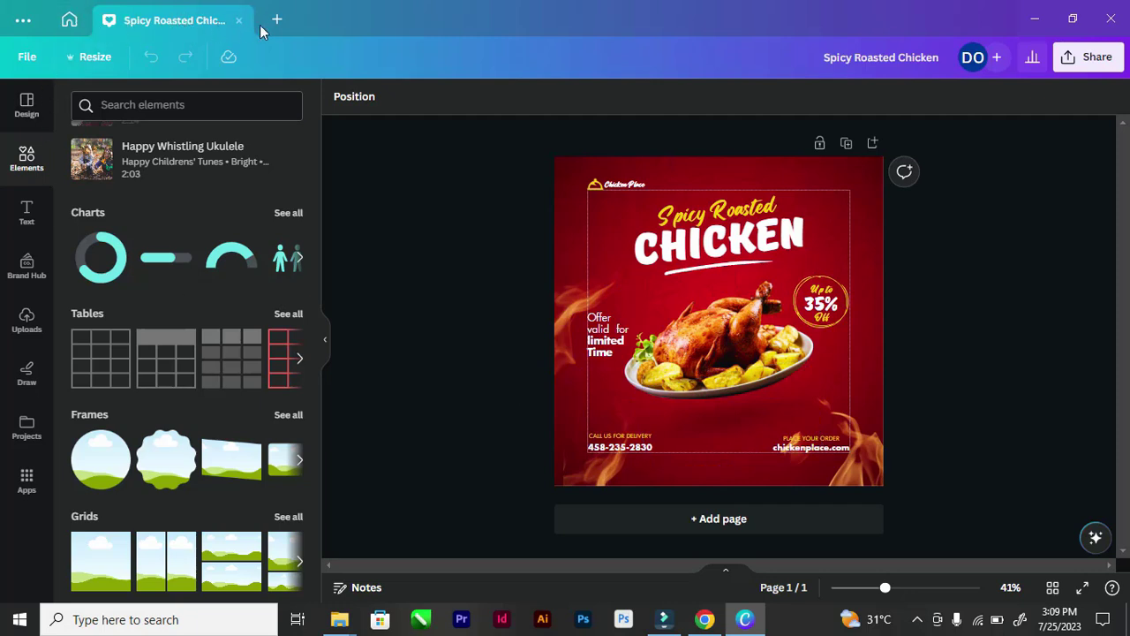
Create a new blank custom-size design of 1080 × 1080 px
left_click(71, 20)
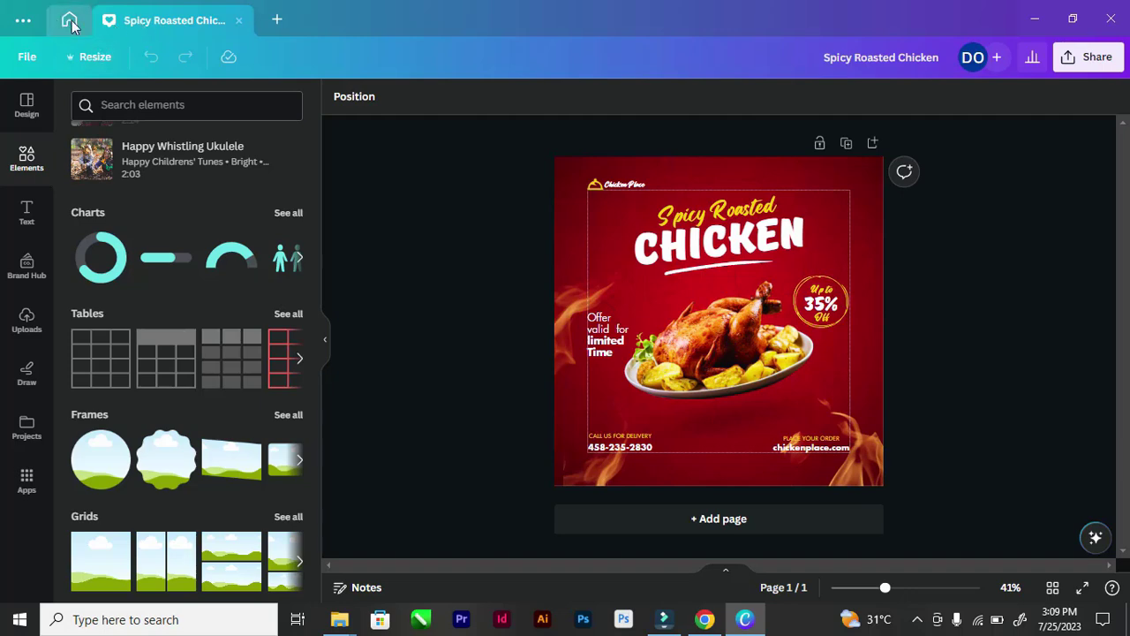
scroll(285, 208, "down", 4)
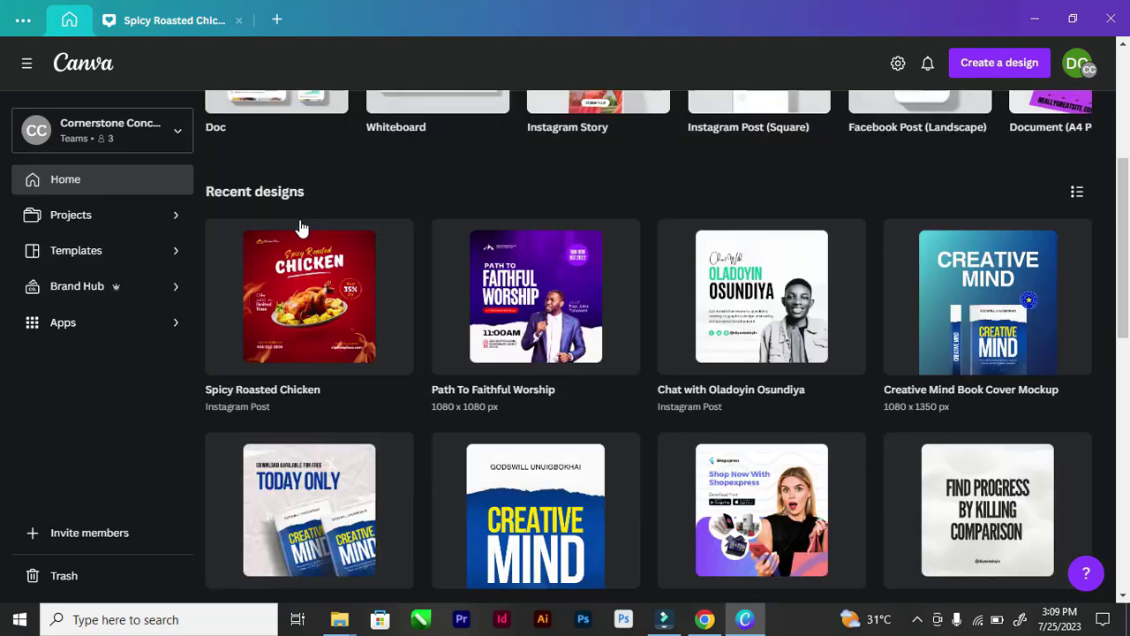
scroll(484, 256, "up", 2)
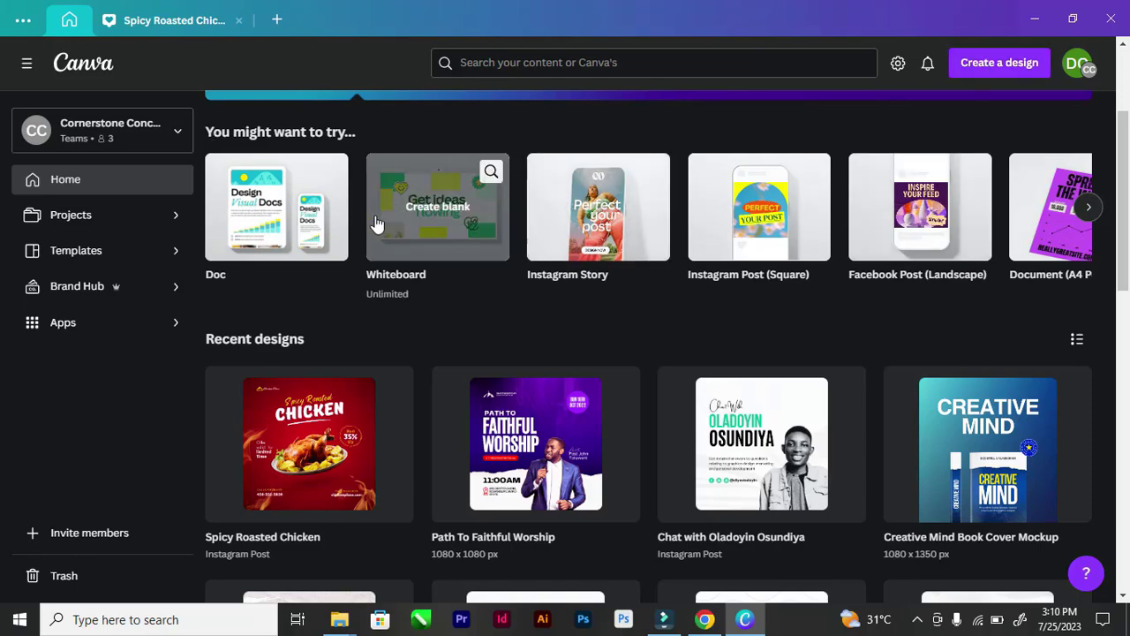
scroll(354, 222, "up", 3)
scroll(961, 97, "down", 1)
scroll(669, 148, "up", 1)
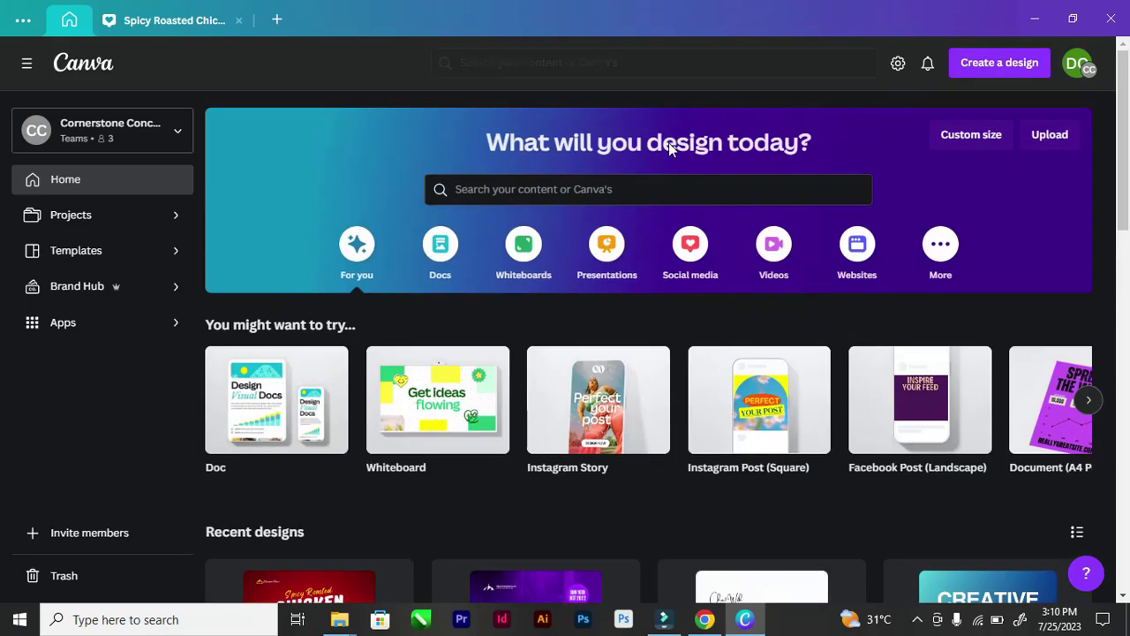
left_click(954, 145)
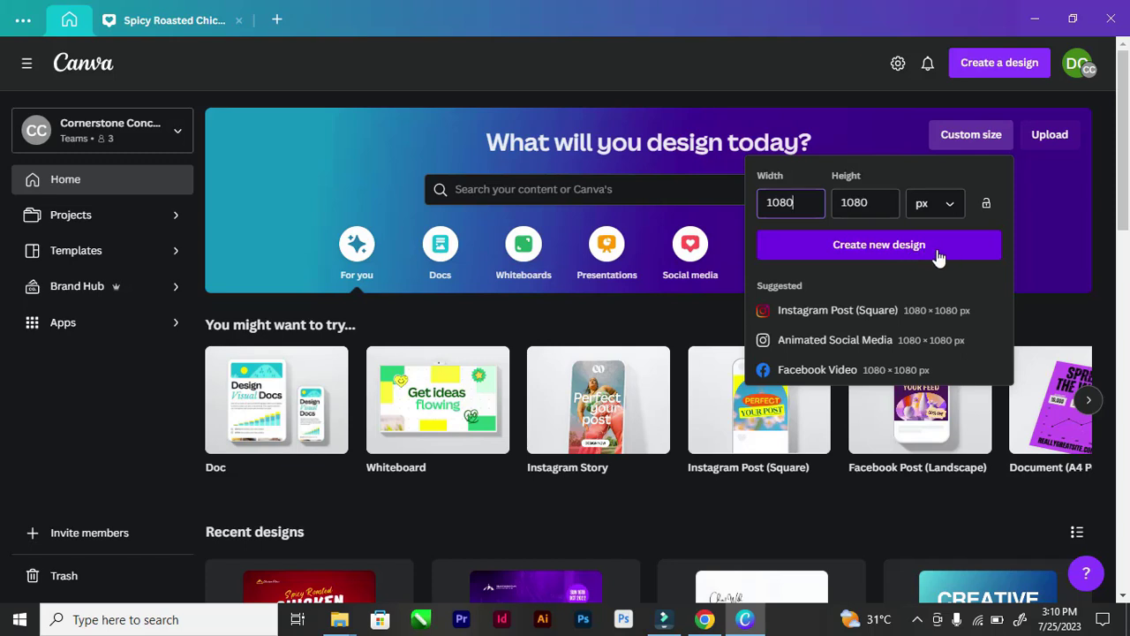
left_click(875, 247)
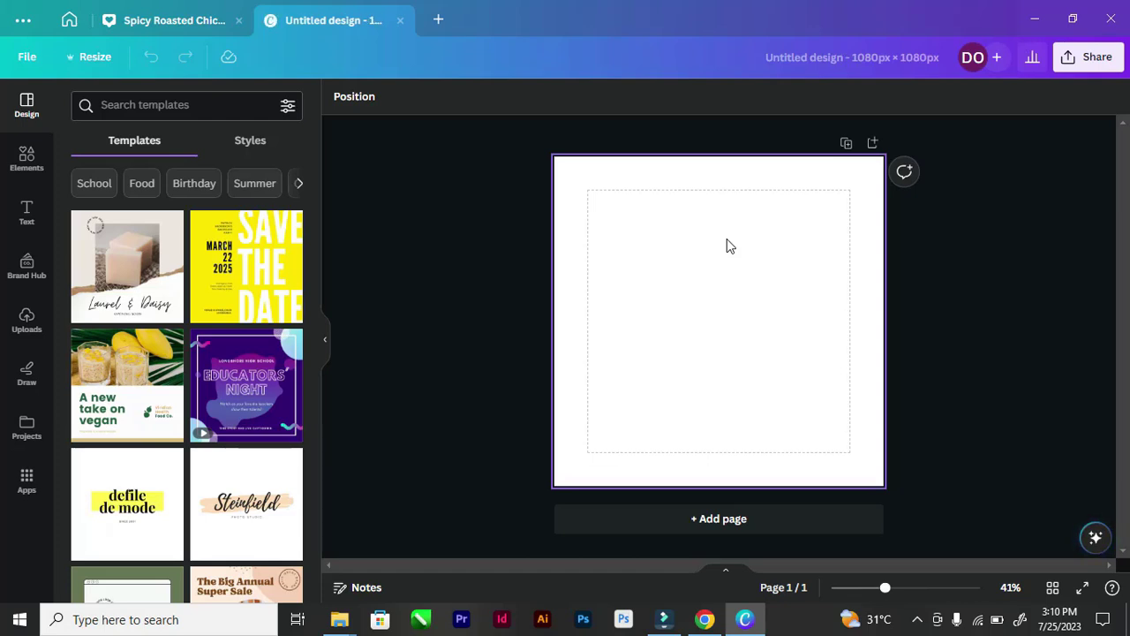
Start uploading an image file and browse to the Canva Assignment 3 folder
left_click(27, 168)
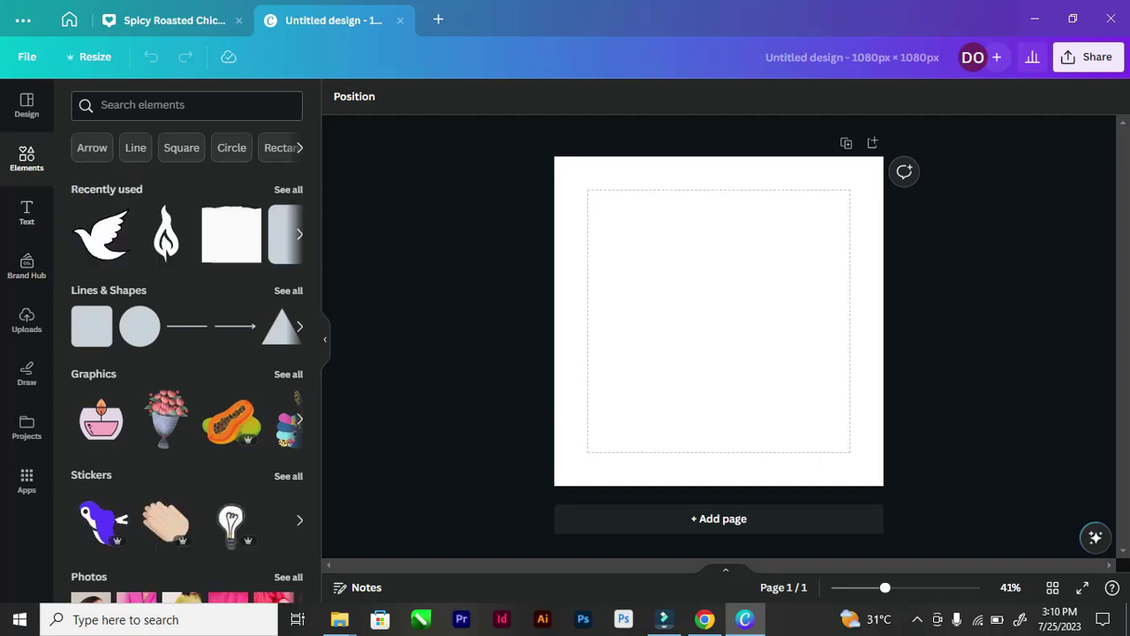
left_click(27, 320)
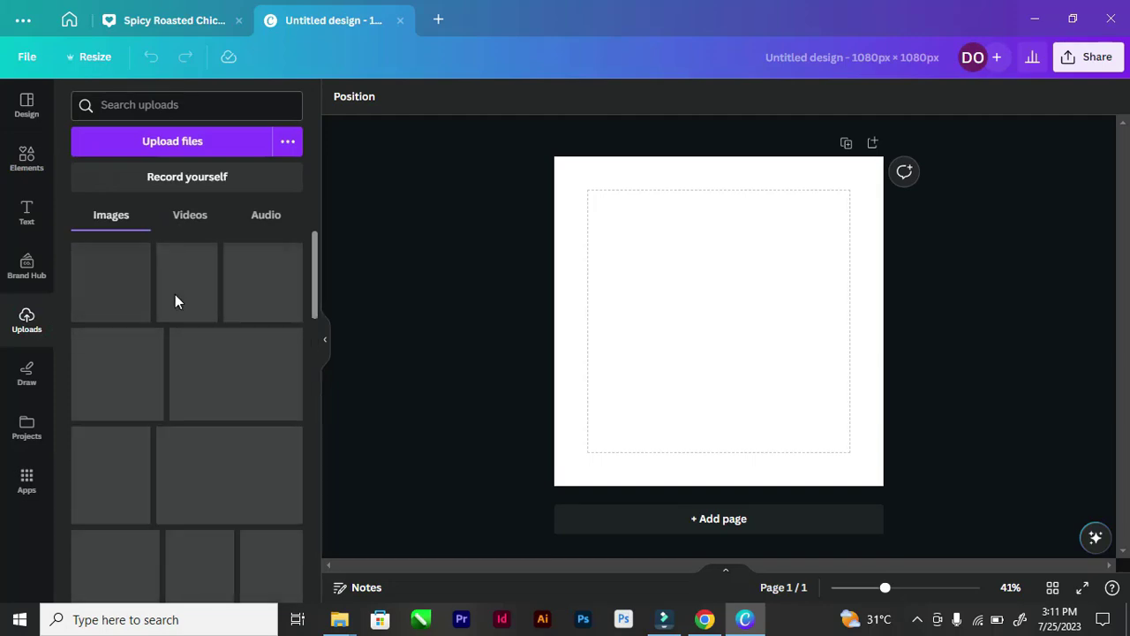
scroll(175, 302, "down", 10)
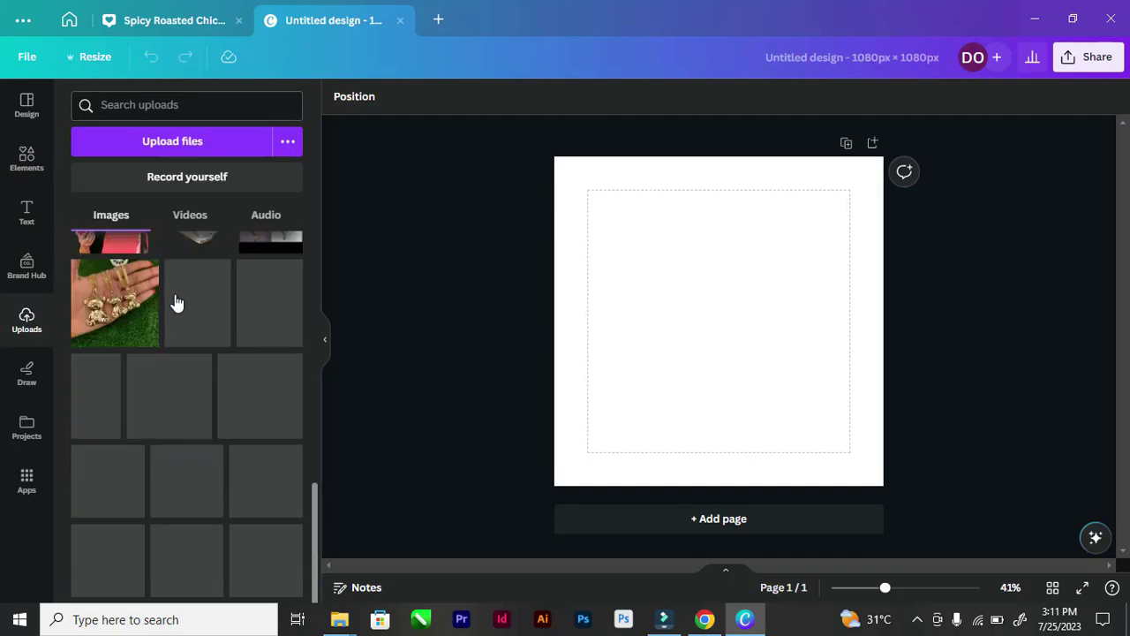
scroll(175, 302, "up", 10)
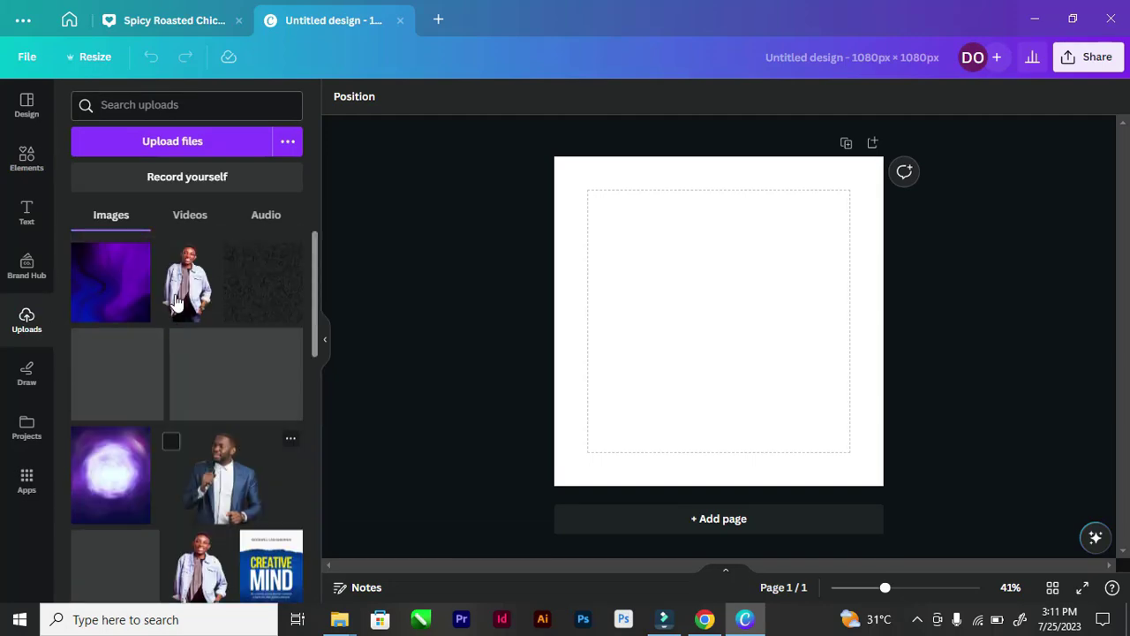
left_click(170, 147)
left_click(261, 103)
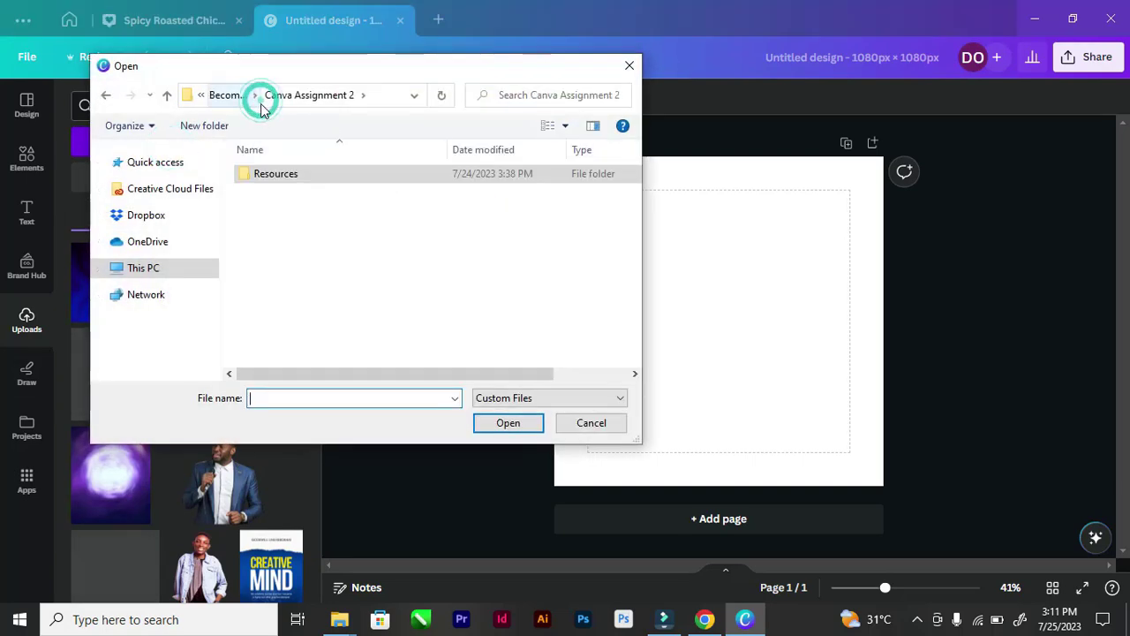
left_click(234, 98)
left_click(564, 210)
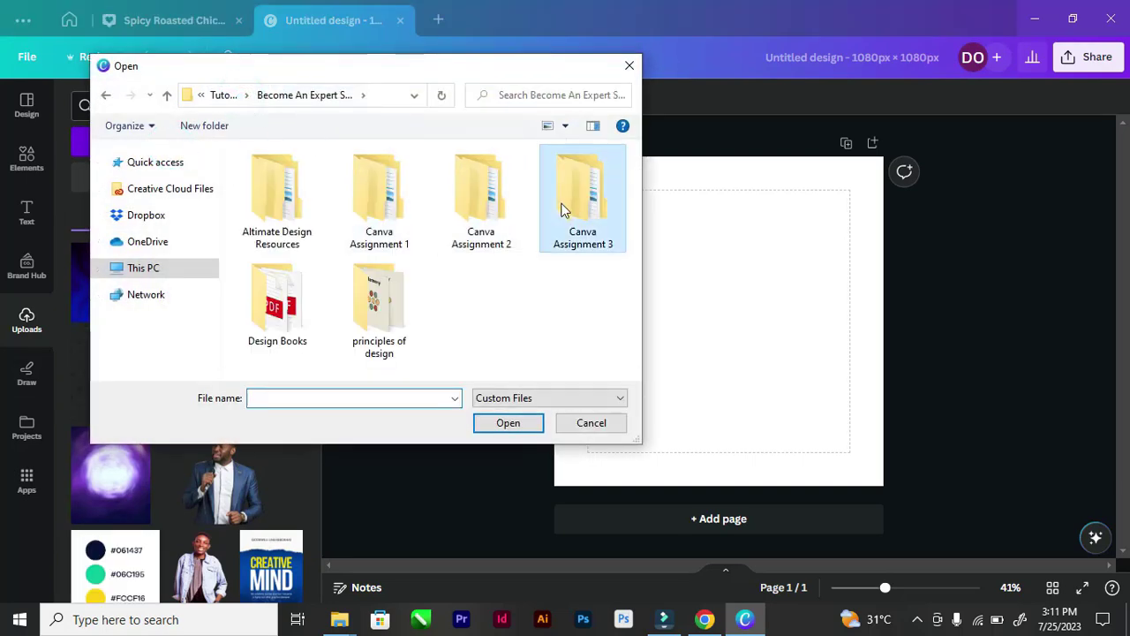
double_click(564, 211)
Show the files as large thumbnails and upload the red background image 1 from the Resources folder
left_click(321, 171)
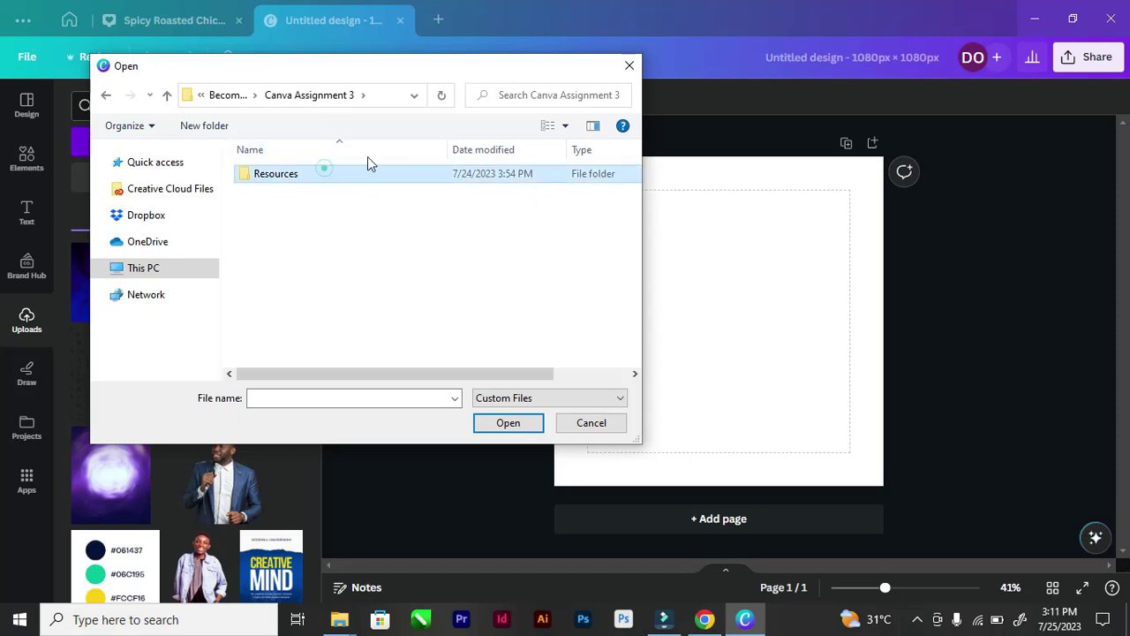
left_click(540, 127)
left_click(547, 127)
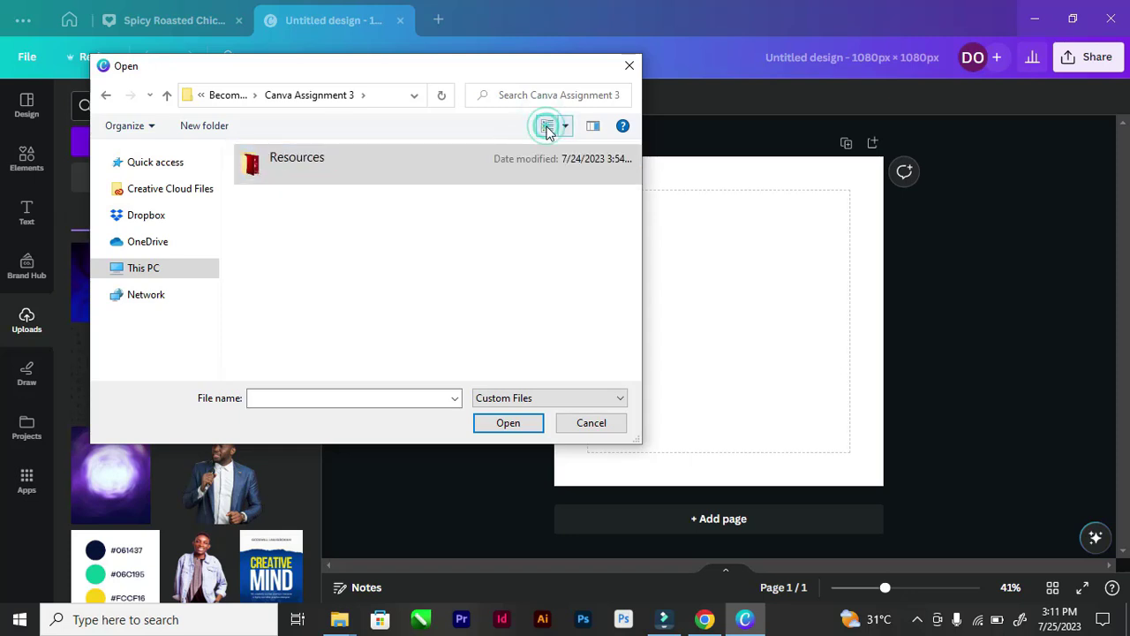
left_click(547, 127)
double_click(298, 187)
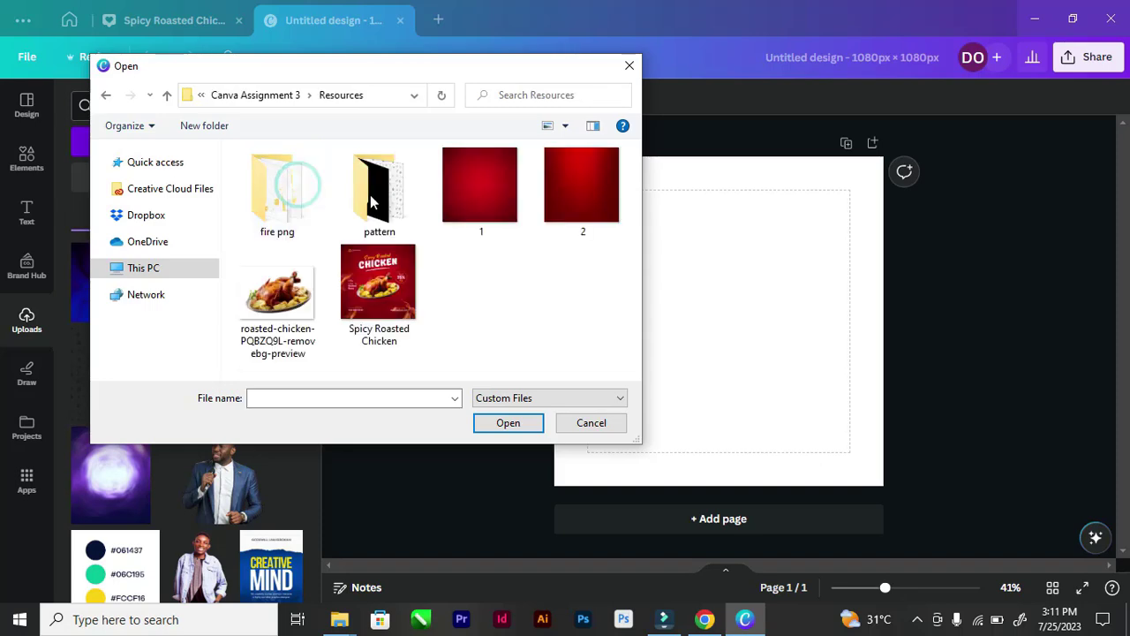
left_click(464, 172)
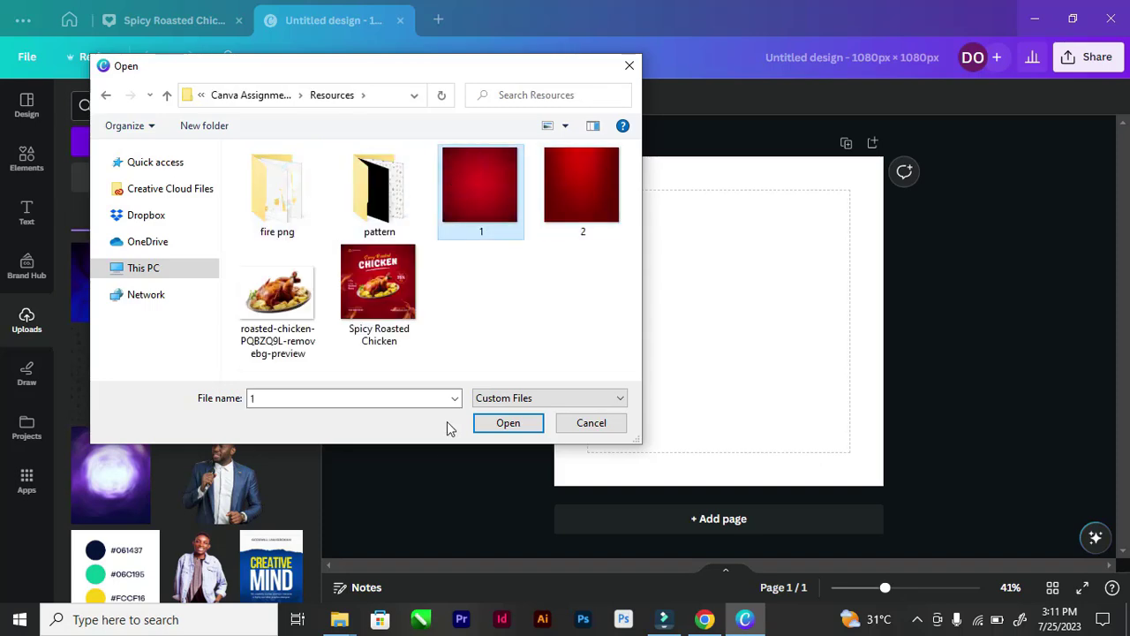
left_click(501, 427)
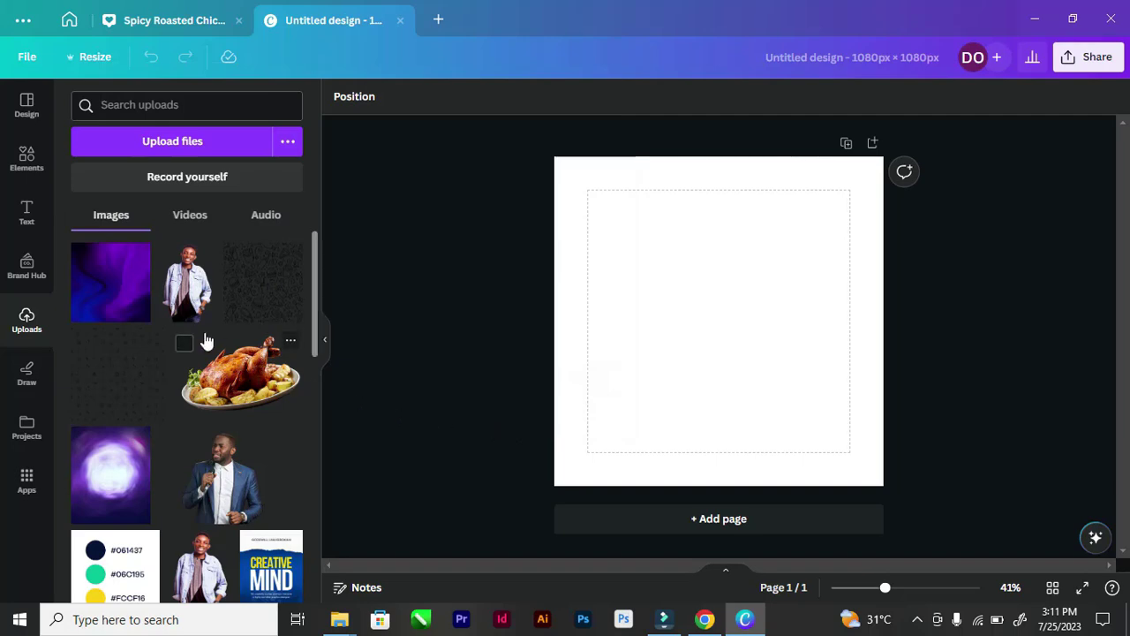
Place the uploaded red gradient image on the page and set it as the page background
scroll(89, 380, "down", 5)
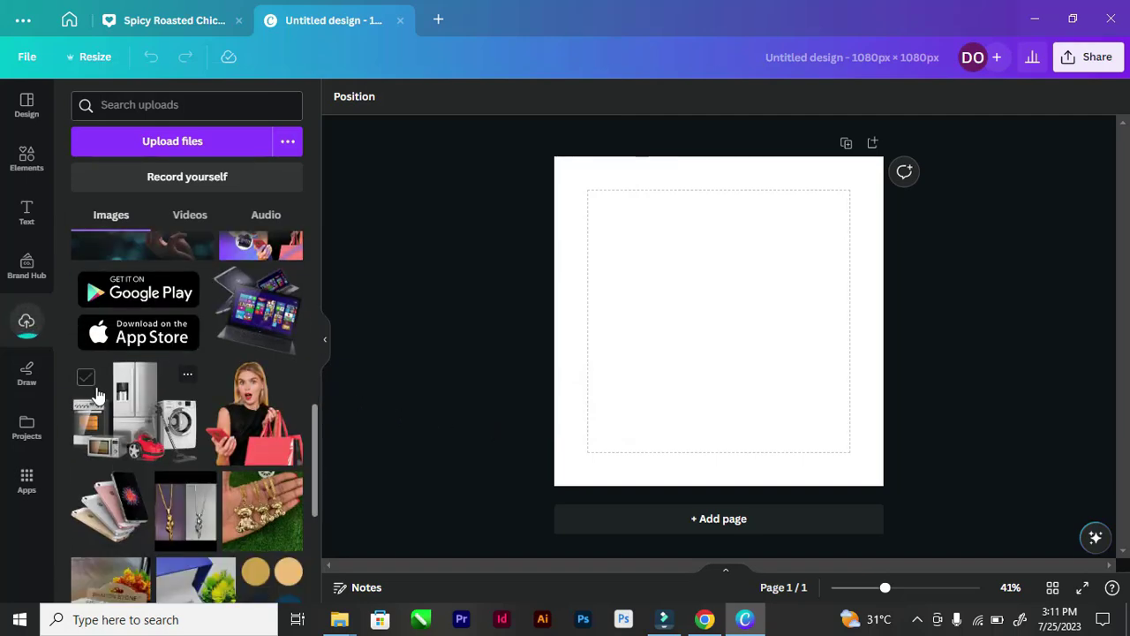
scroll(97, 388, "up", 6)
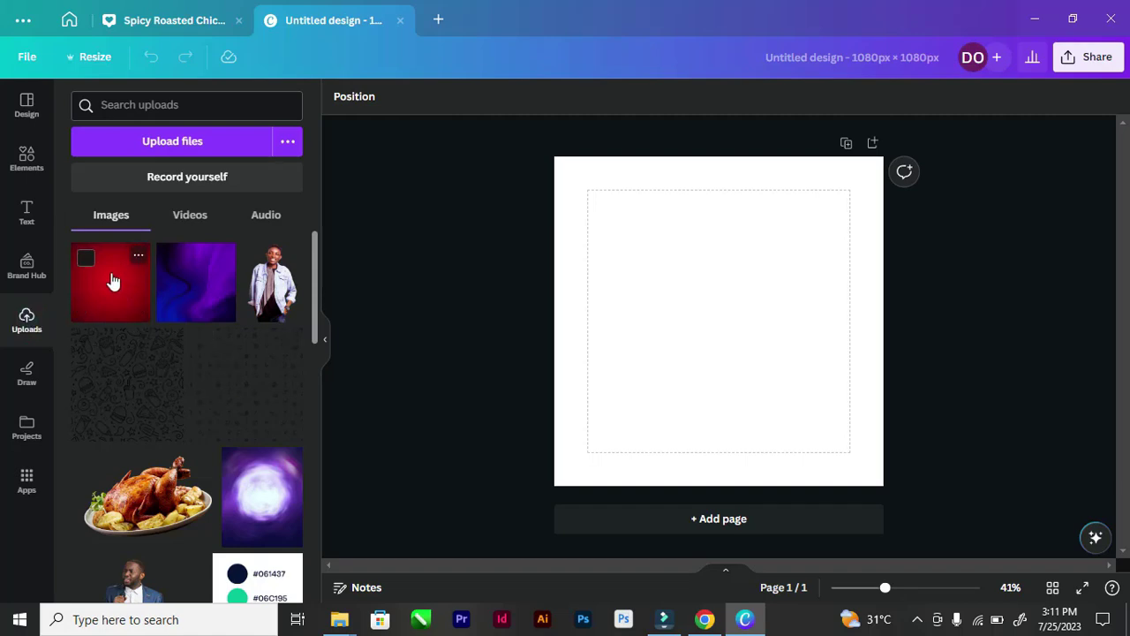
left_click_drag(101, 273, 686, 327)
right_click(681, 298)
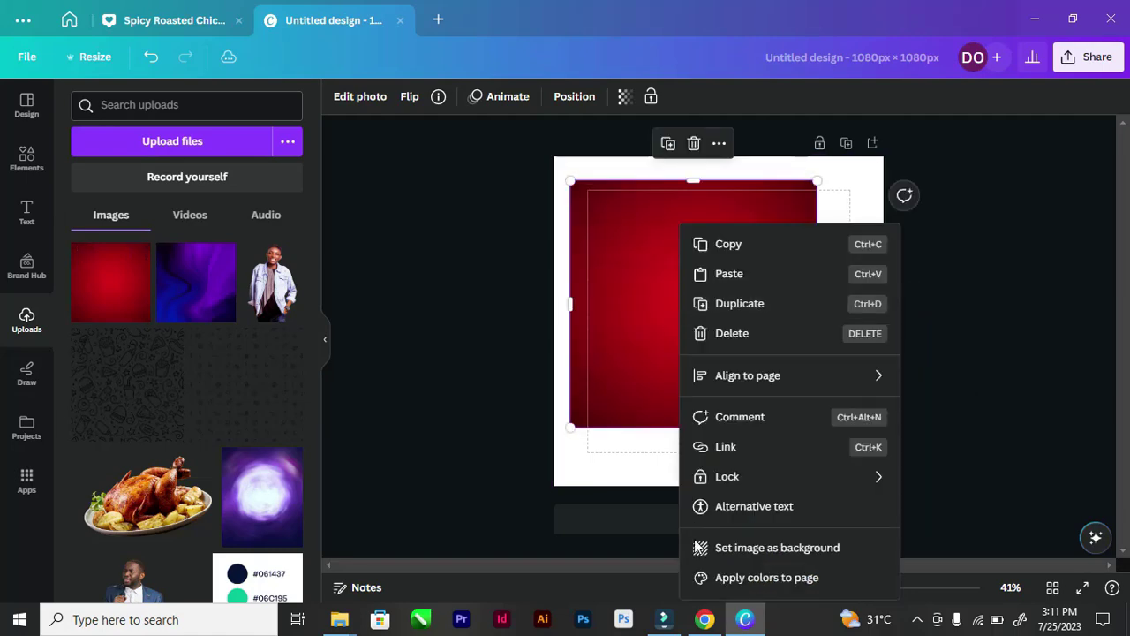
left_click(720, 548)
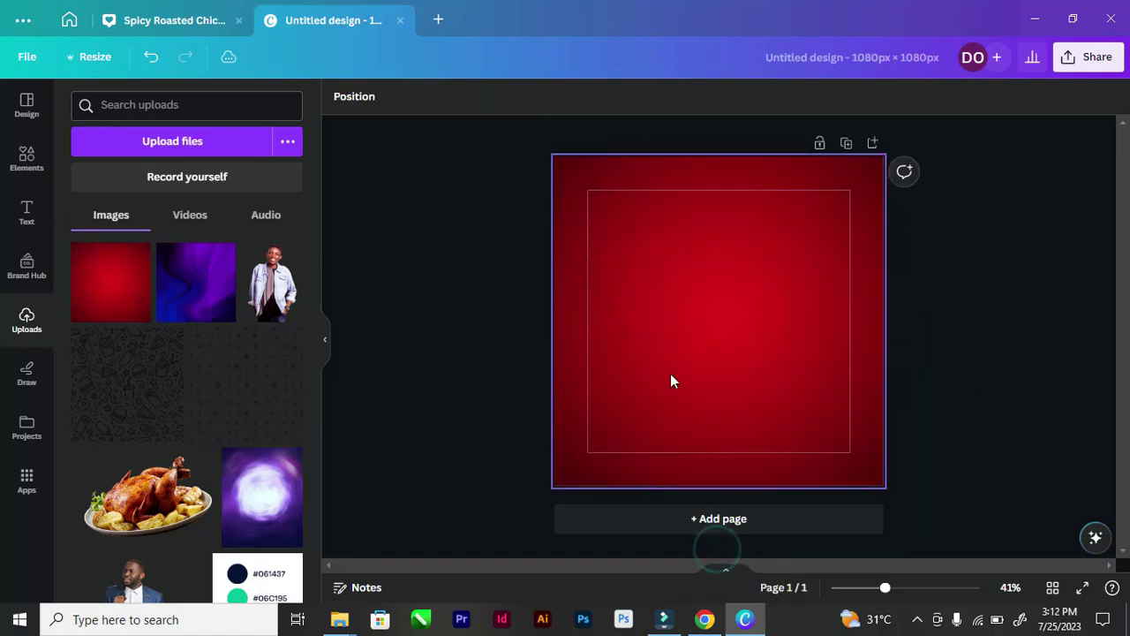
left_click(731, 288)
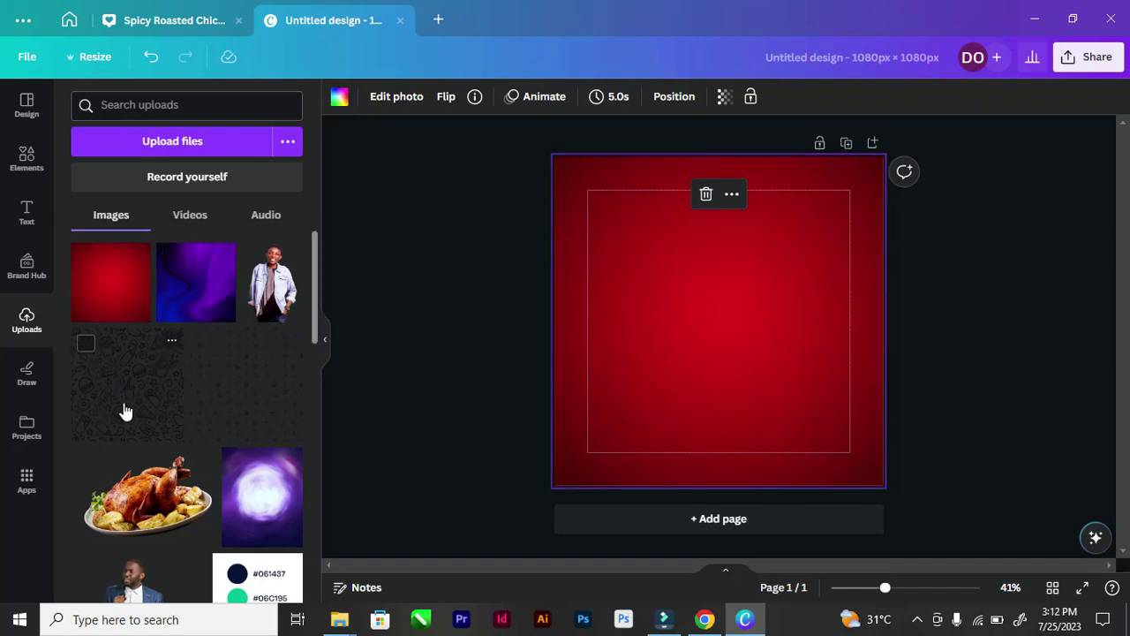
Add the uploaded fast-food doodle pattern to the page and enlarge it to cover the whole red background
mouse_move(115, 400)
left_mouse_down()
mouse_move(233, 409)
mouse_move(595, 341)
mouse_move(529, 298)
mouse_move(75, 360)
mouse_move(116, 409)
left_mouse_up()
scroll(119, 362, "down", 5)
scroll(121, 364, "up", 5)
left_click_drag(100, 380, 644, 260)
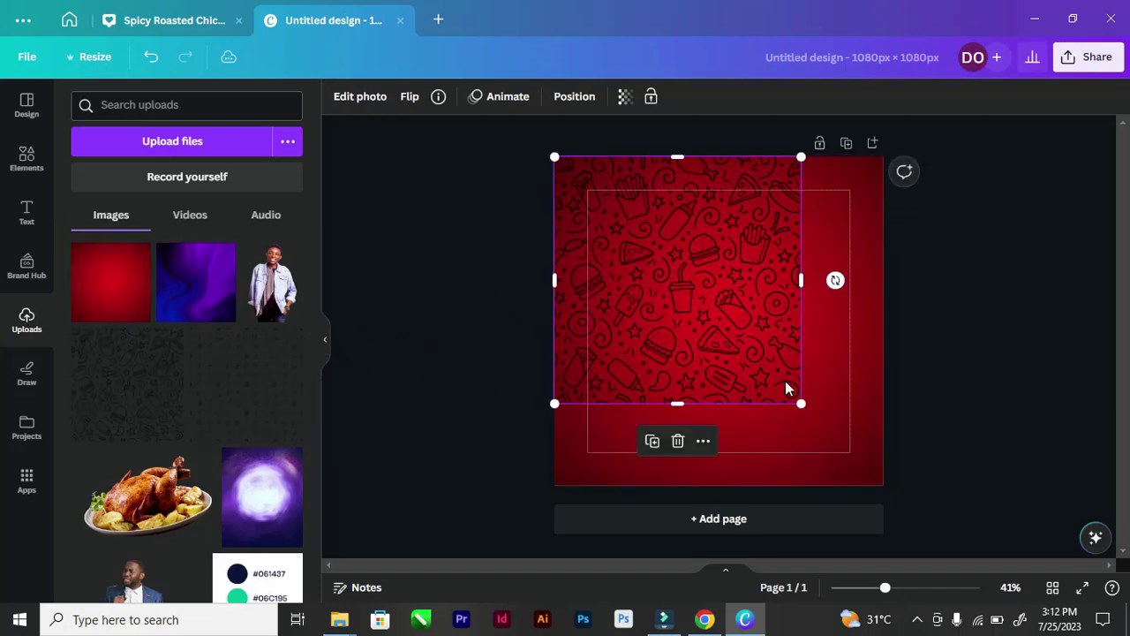
left_click_drag(801, 403, 892, 469)
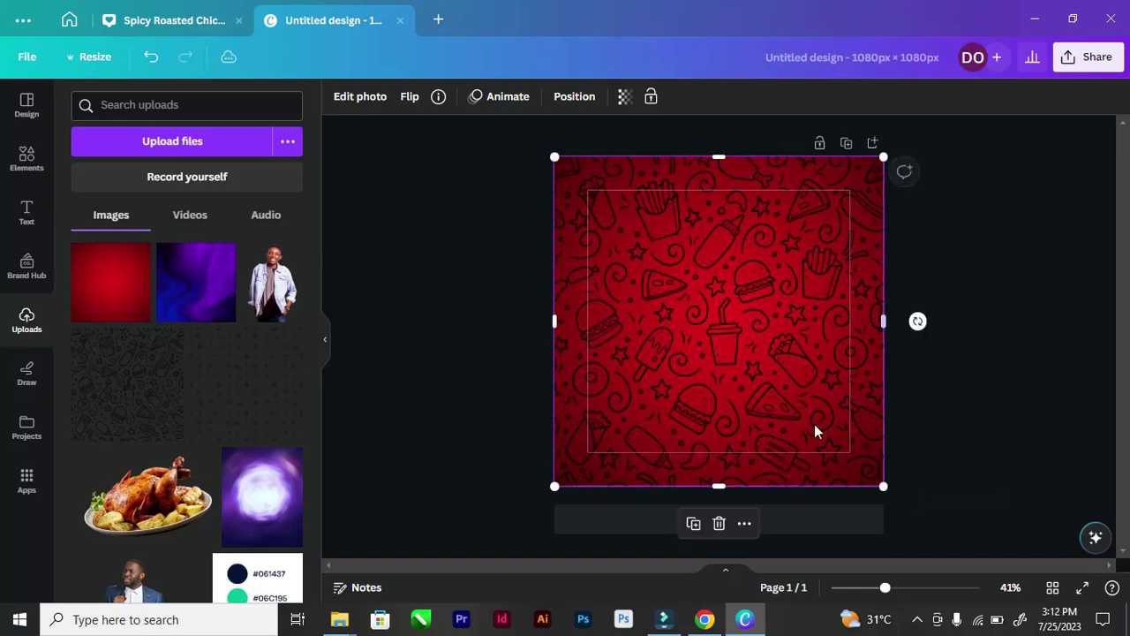
left_click(628, 253)
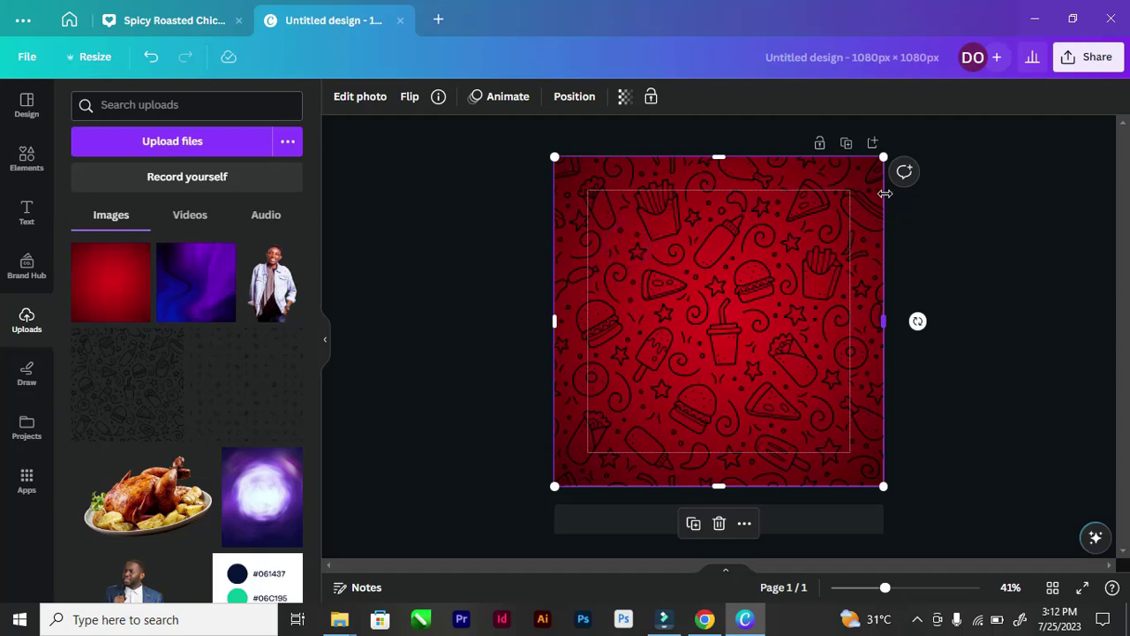
Set the transparency of the food pattern to 10
left_click(454, 137)
left_click(664, 230)
left_click(625, 98)
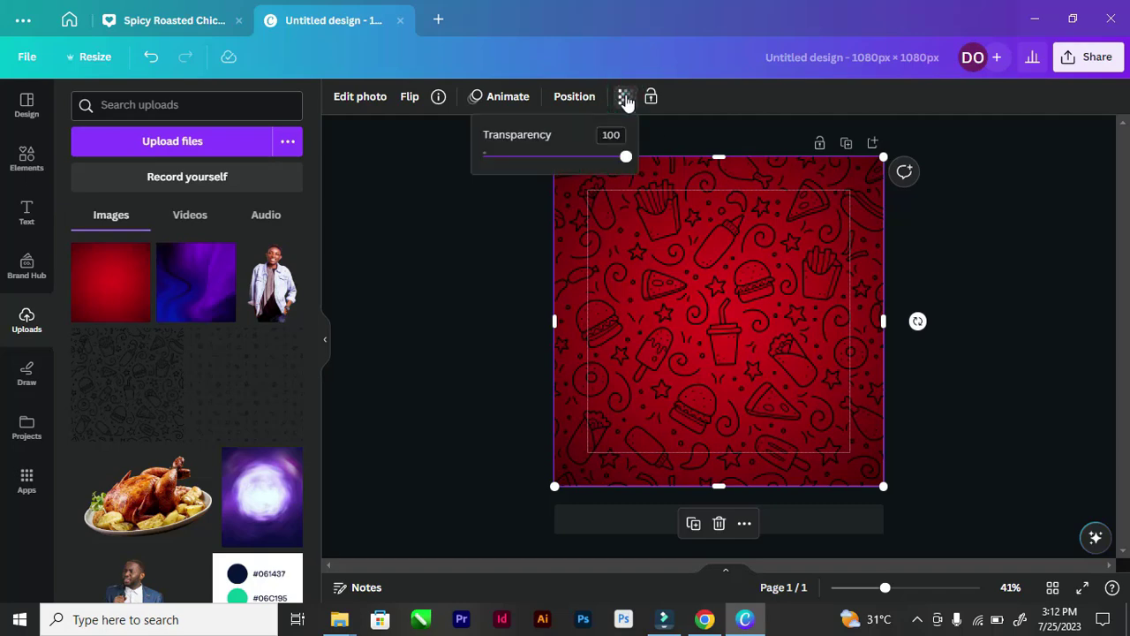
left_click_drag(629, 156, 501, 158)
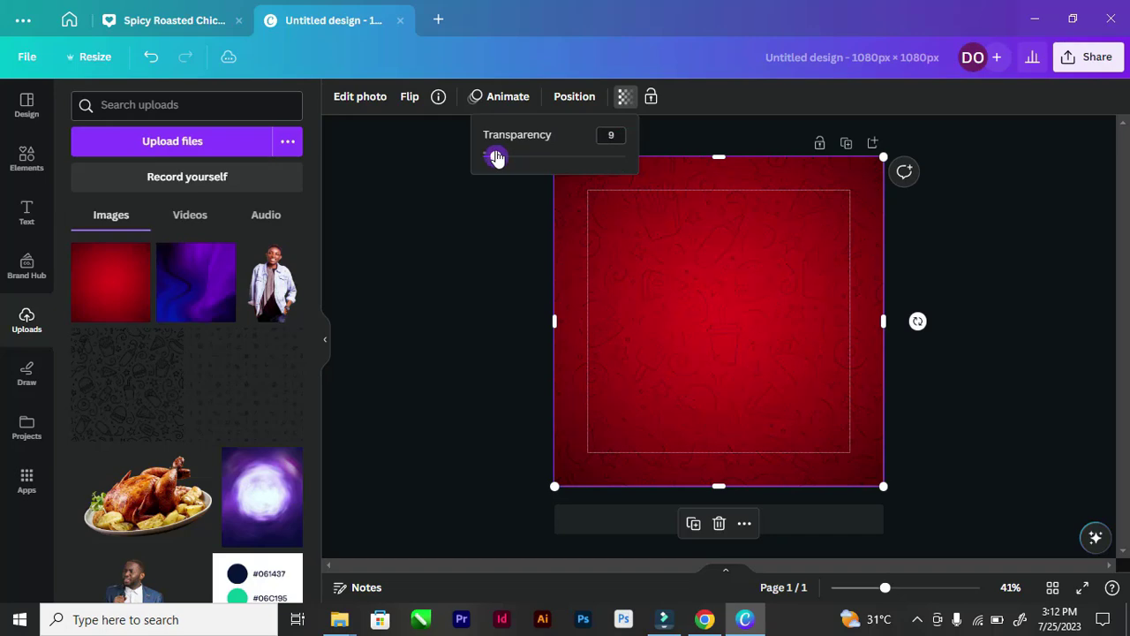
type("10")
left_click(404, 345)
Examine up close how the faded food pattern blends with the red background
scroll(799, 325, "up", 5)
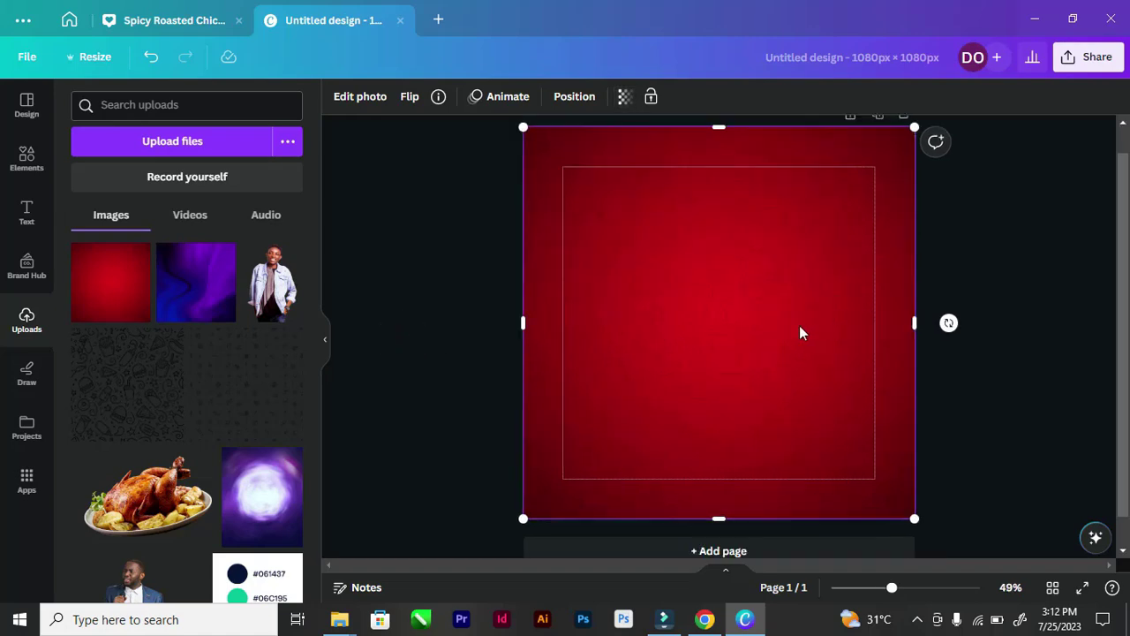
scroll(790, 324, "down", 5)
scroll(785, 317, "up", 2)
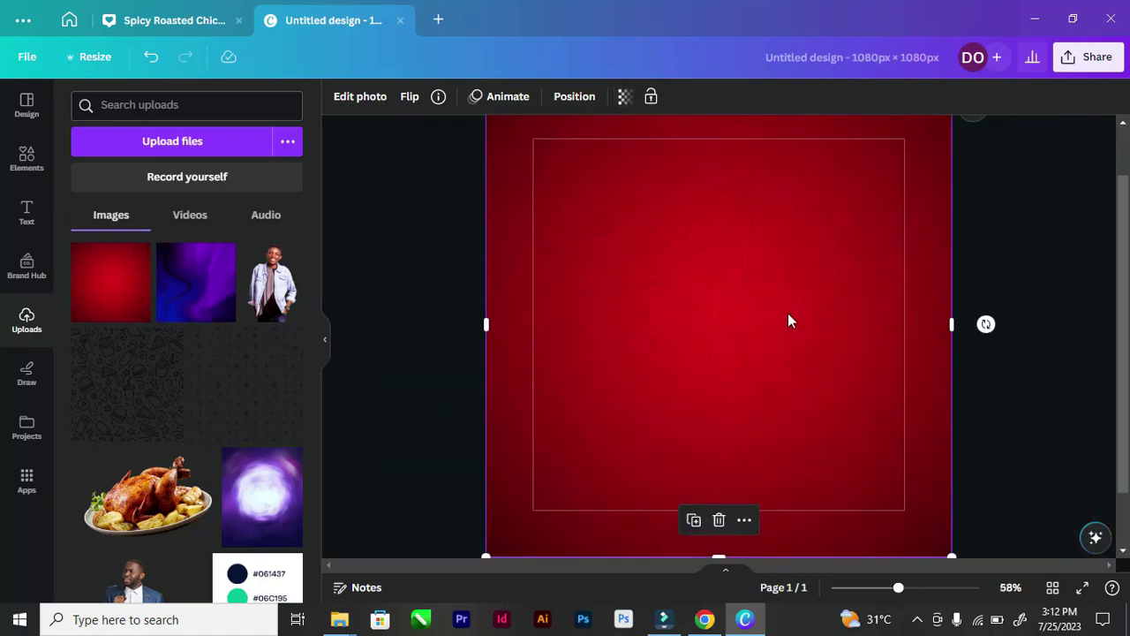
scroll(791, 313, "down", 1)
scroll(834, 304, "up", 1)
scroll(830, 302, "down", 2)
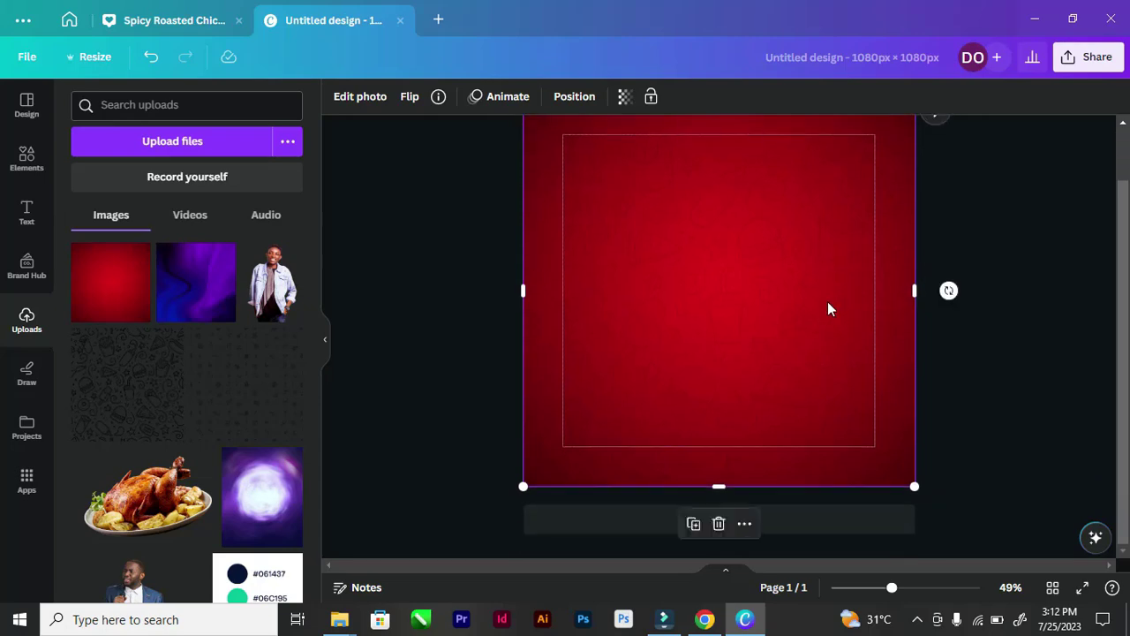
scroll(827, 300, "up", 2)
scroll(824, 297, "down", 1)
scroll(824, 298, "down", 1)
left_click(31, 162)
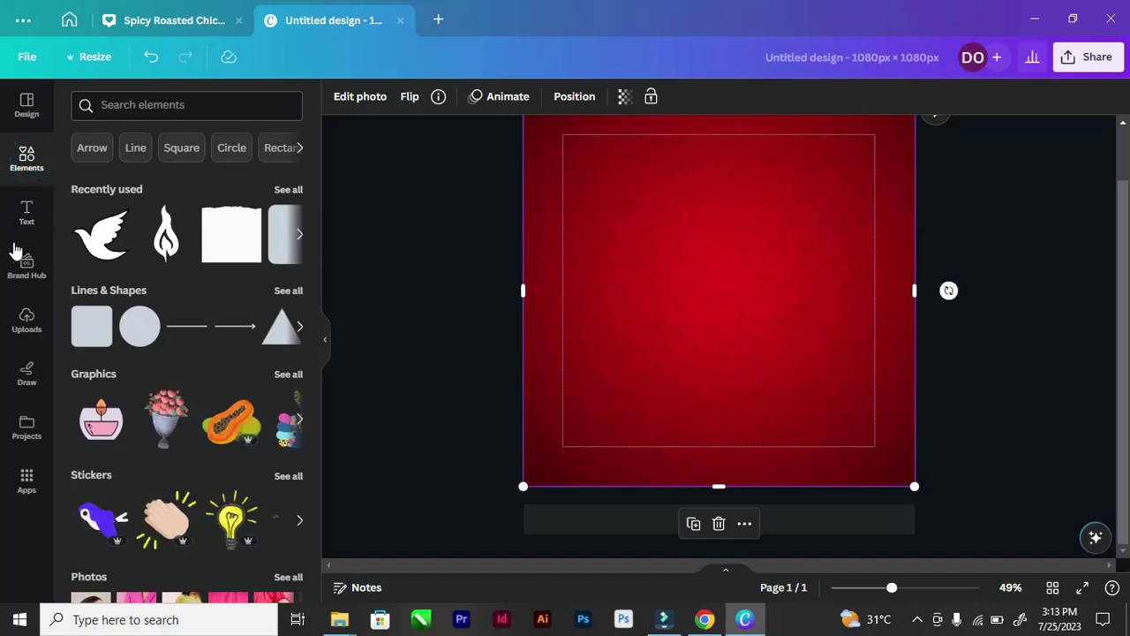
left_click(20, 325)
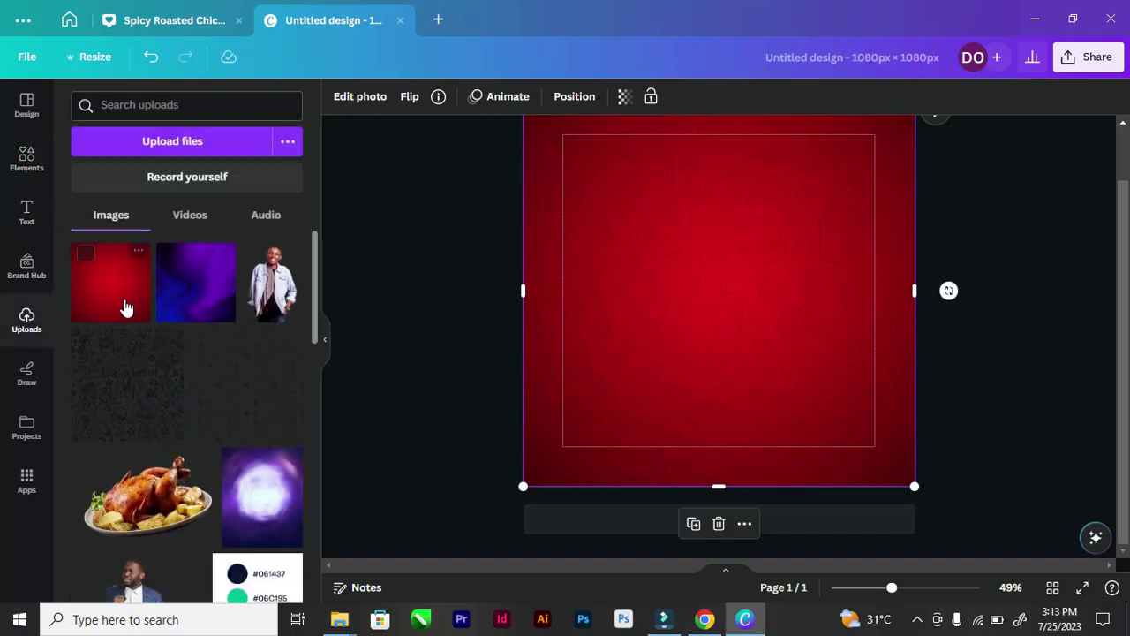
scroll(125, 306, "down", 5)
scroll(120, 302, "up", 5)
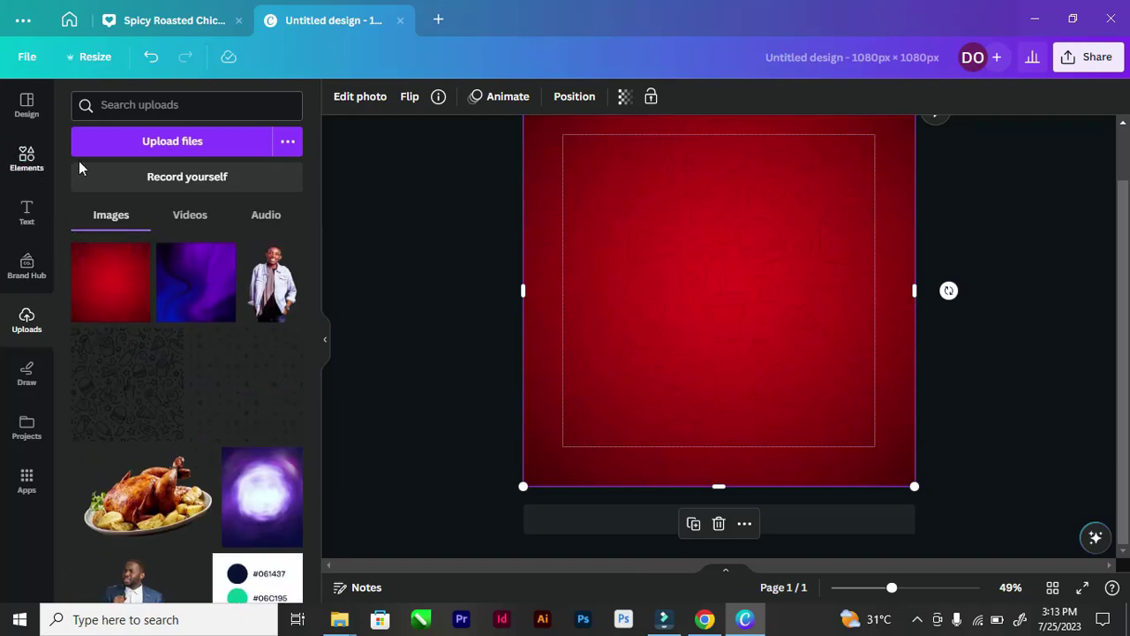
Search the elements library for "roasted turkey" and pick the suggested search "thanksgiving turkey"
left_click(26, 157)
left_click(128, 106)
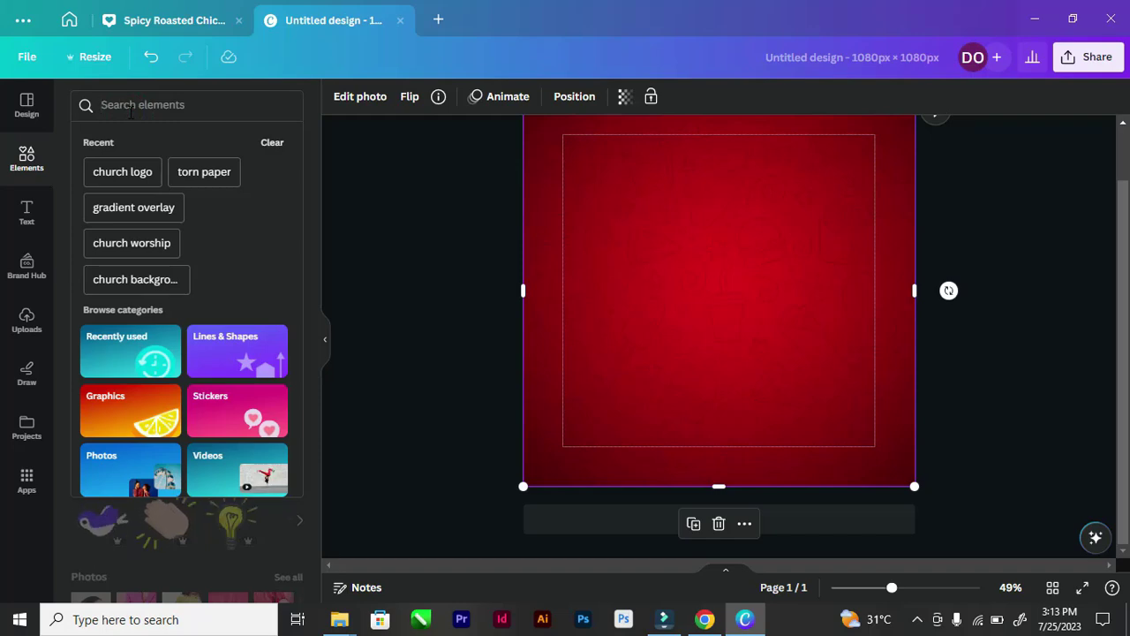
type("turkey")
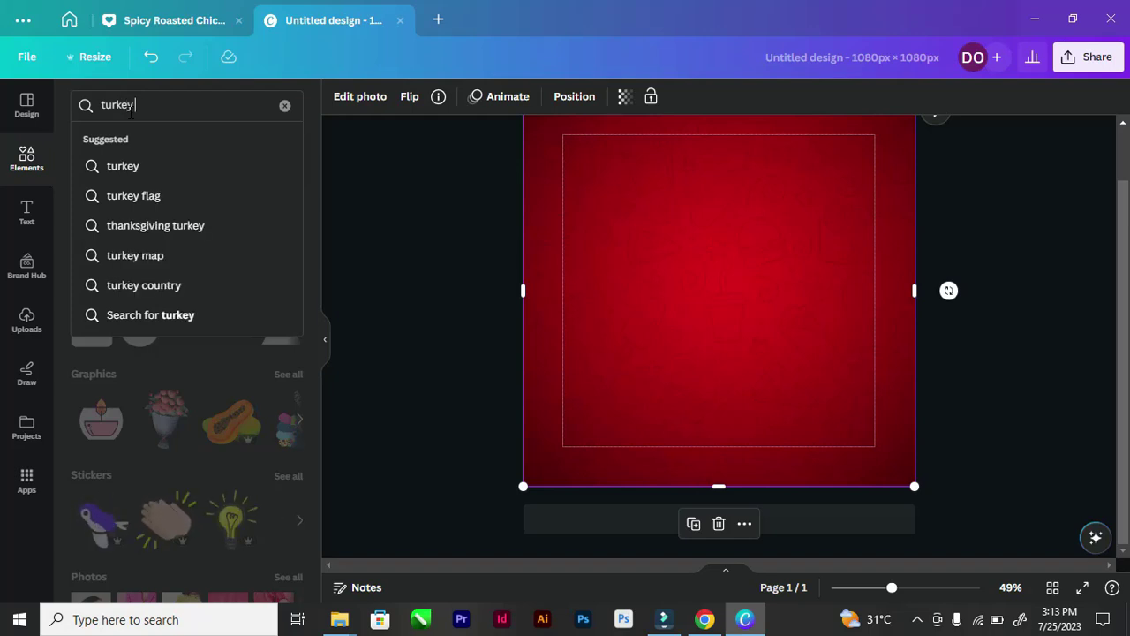
left_click(101, 106)
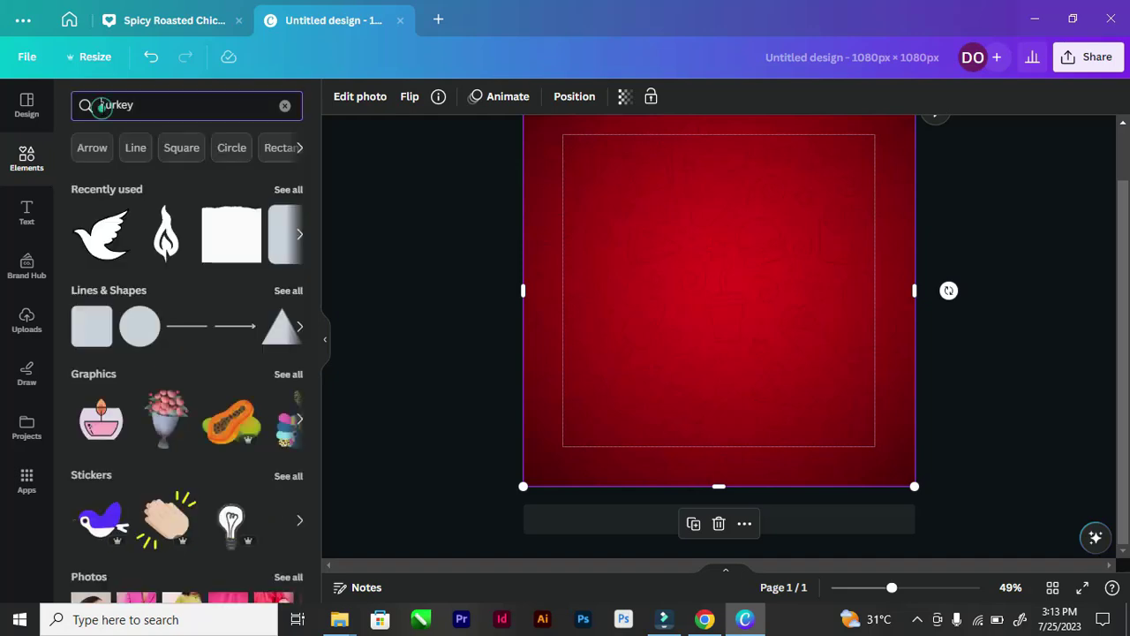
type("roa")
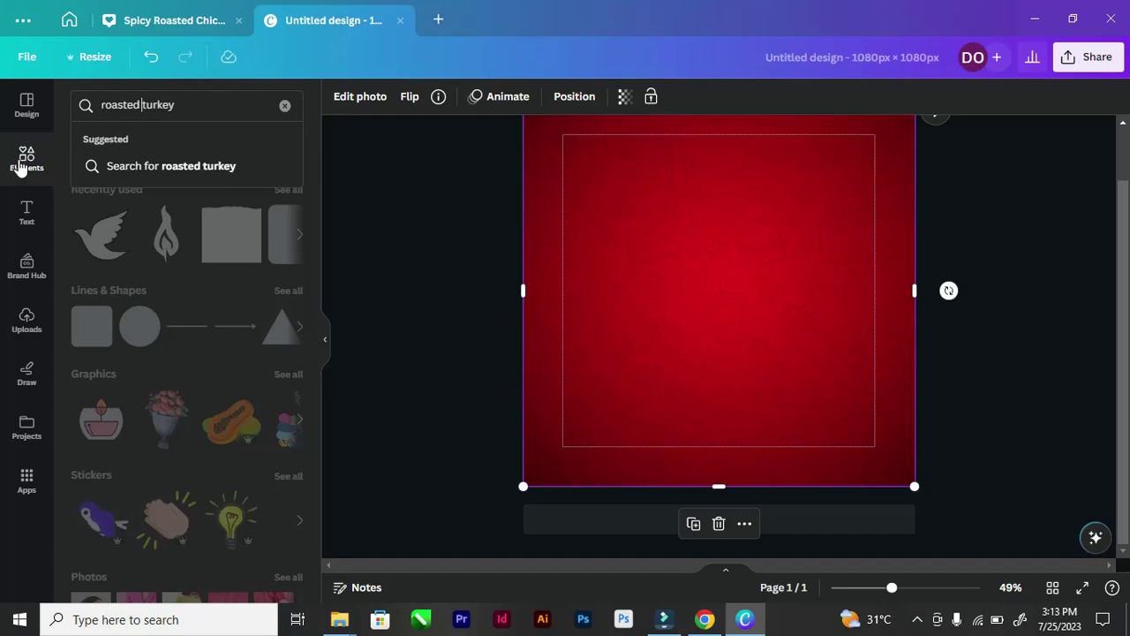
type("sted")
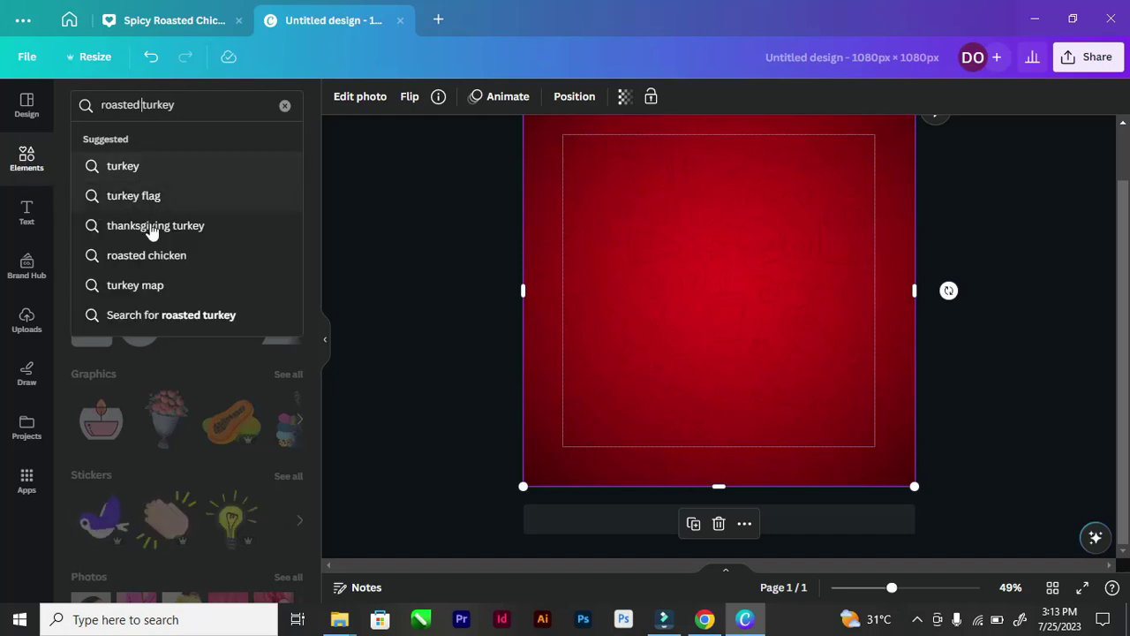
left_click(152, 227)
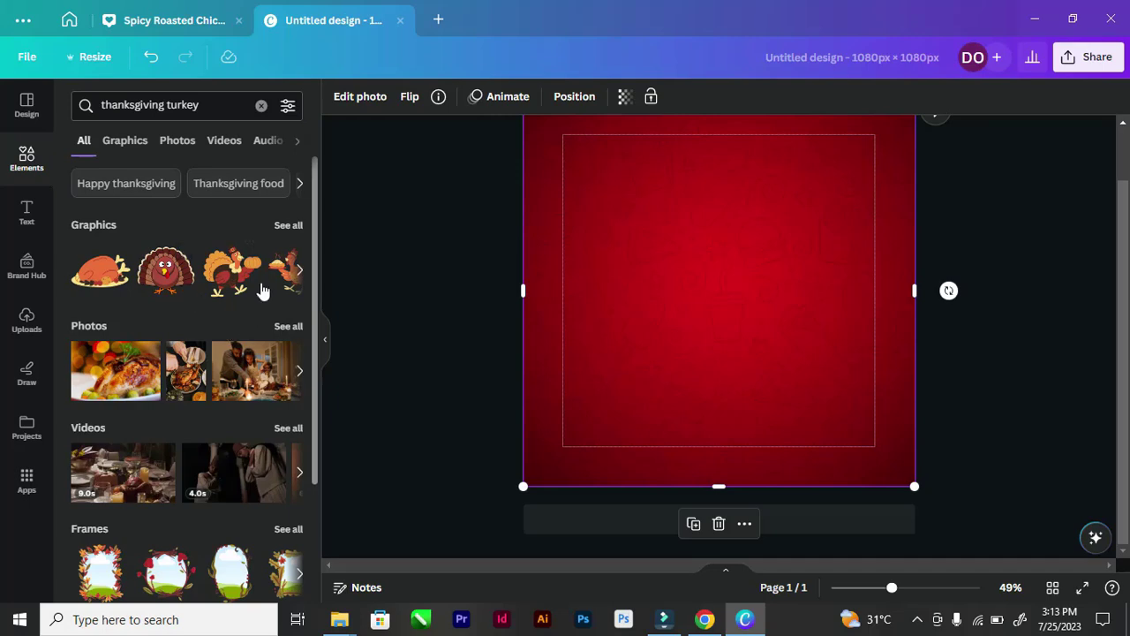
Examine all the thanksgiving turkey photos for a plated roast turkey on a plain white background
left_click(288, 327)
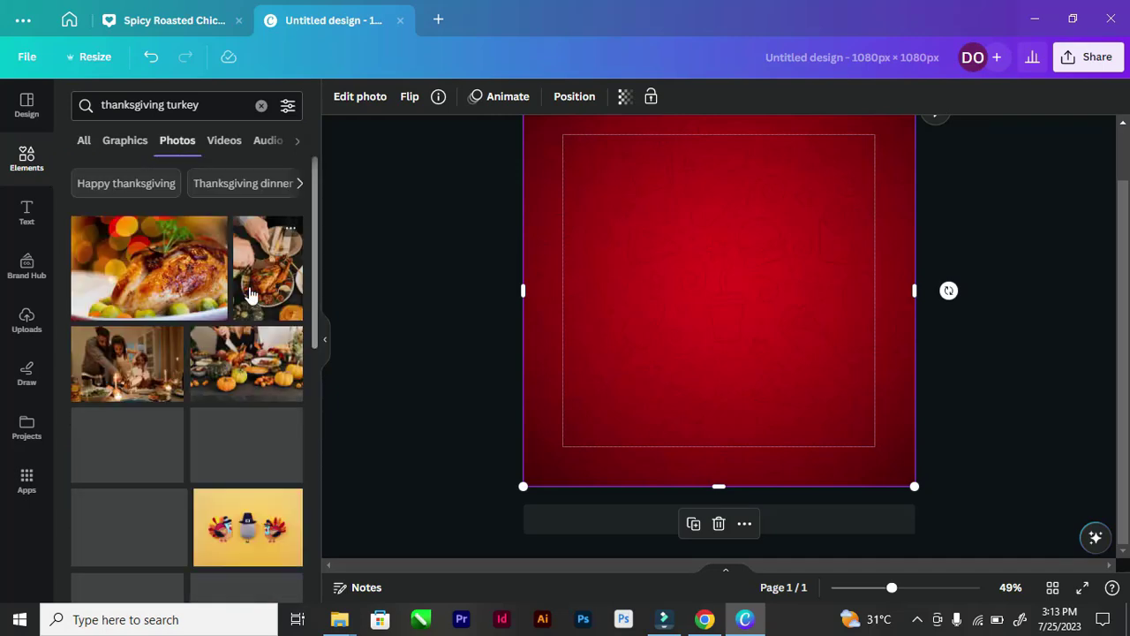
scroll(250, 294, "down", 3)
scroll(249, 294, "up", 3)
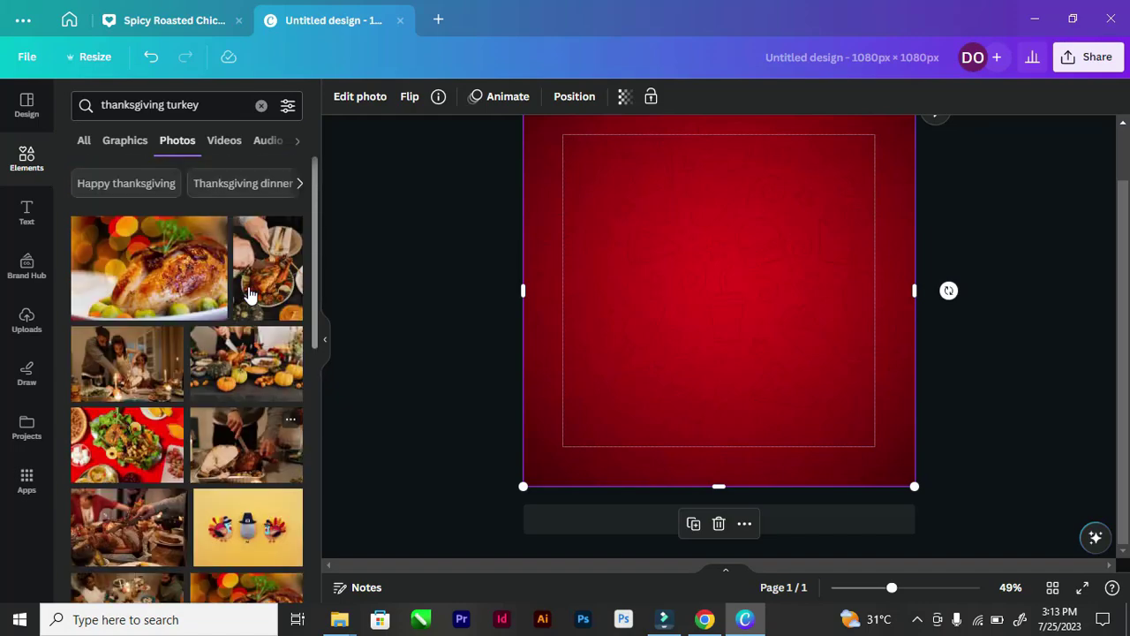
scroll(249, 294, "down", 1)
scroll(251, 294, "down", 6)
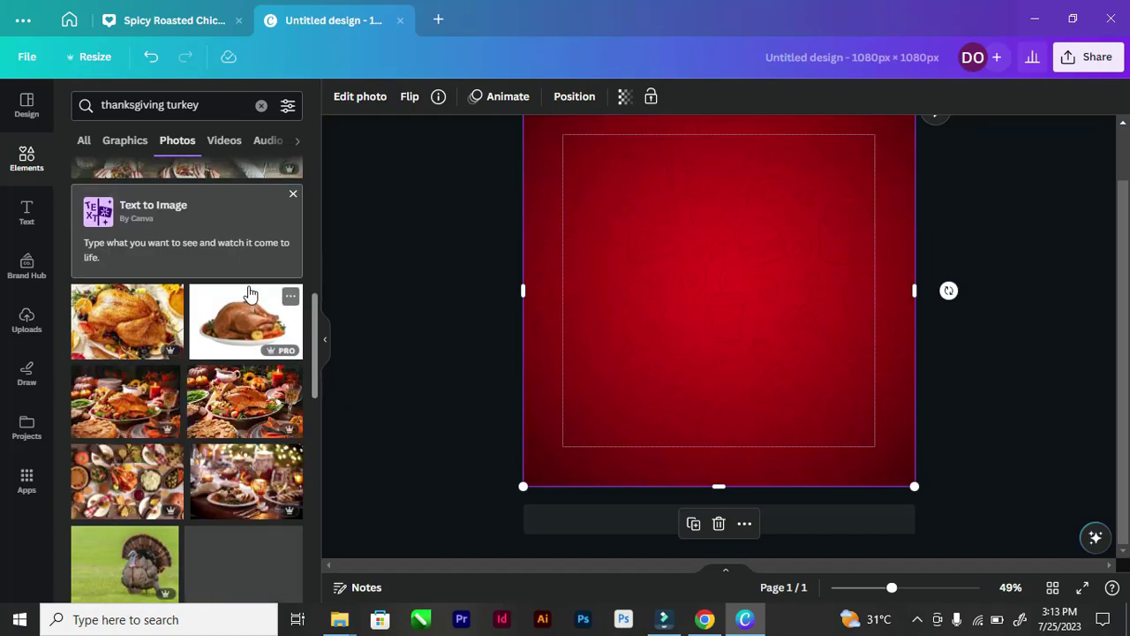
scroll(251, 293, "down", 2)
scroll(256, 305, "down", 2)
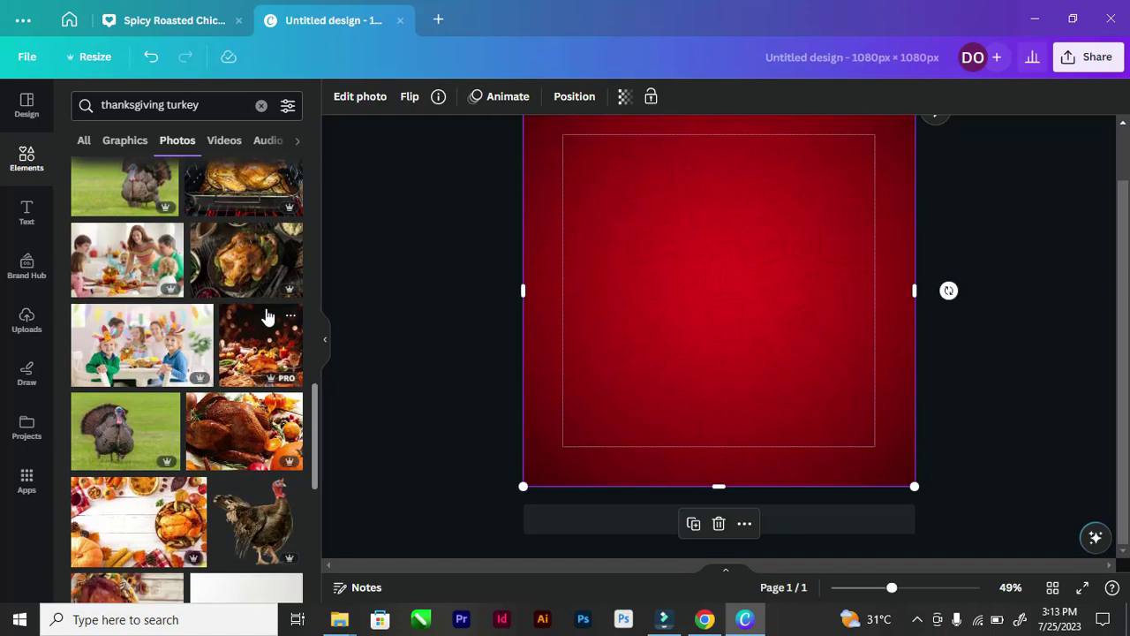
scroll(269, 316, "down", 2)
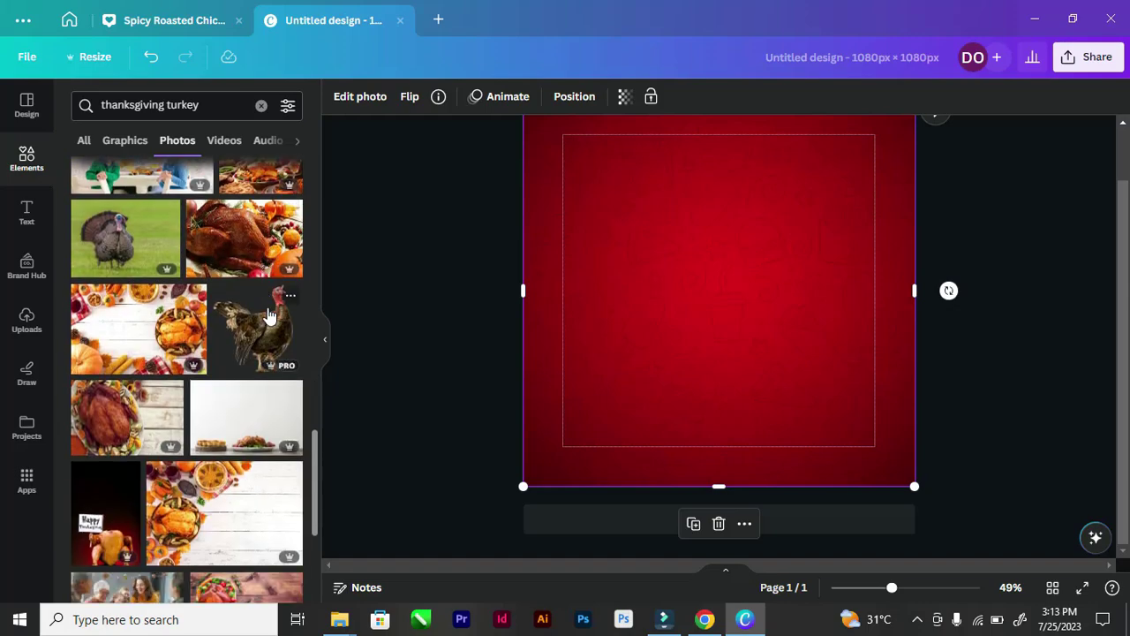
scroll(269, 316, "down", 2)
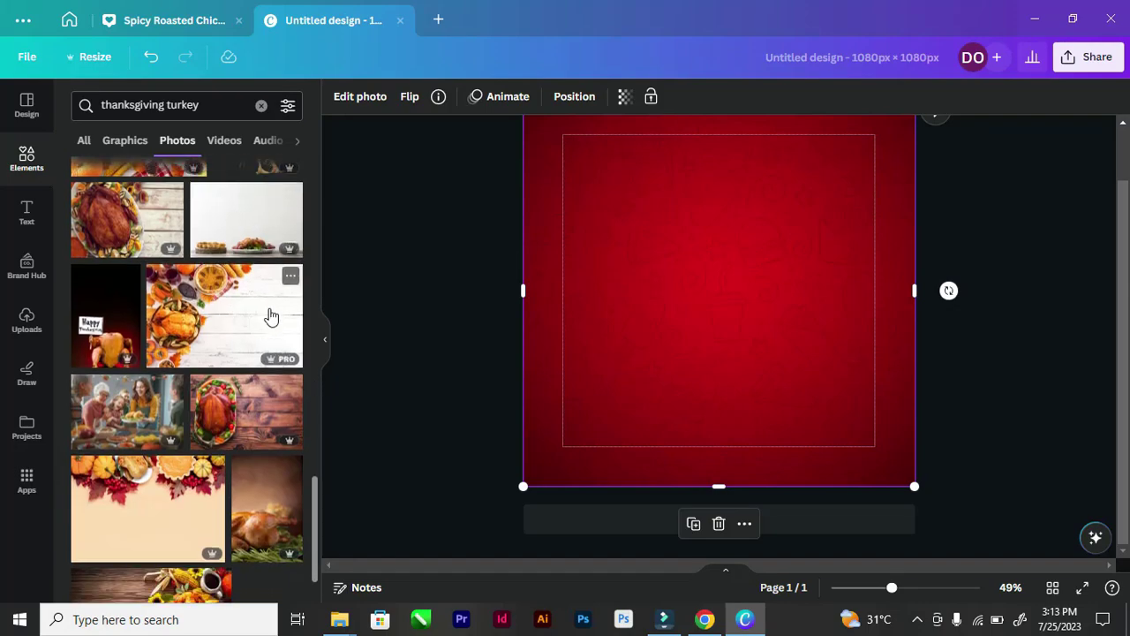
scroll(269, 316, "down", 1)
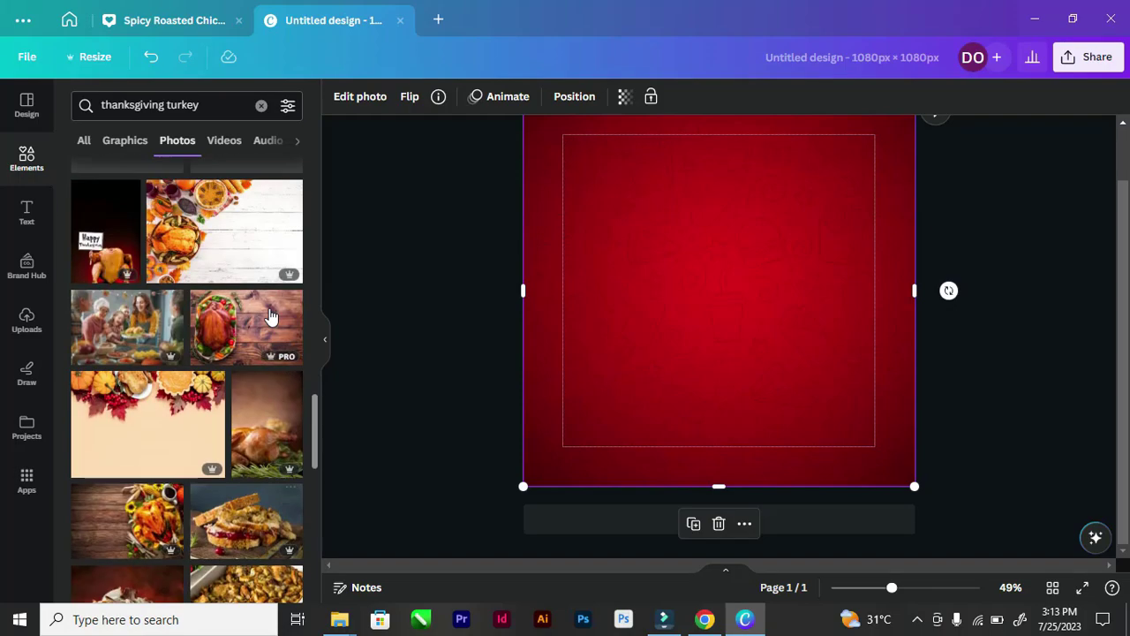
scroll(270, 316, "down", 2)
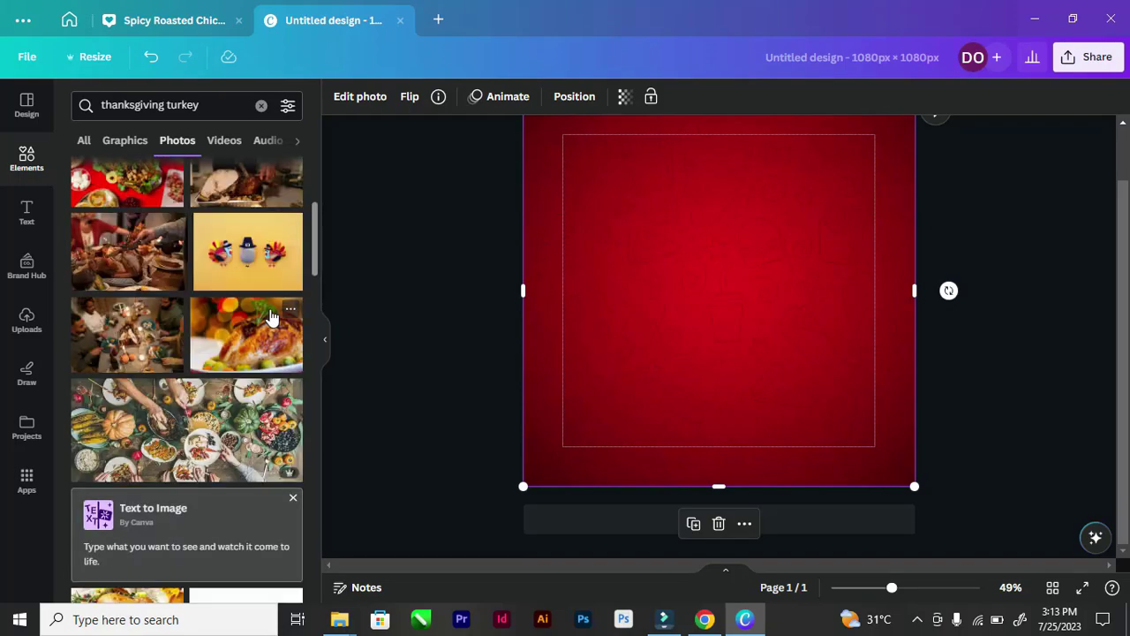
scroll(271, 318, "up", 2)
scroll(271, 318, "down", 3)
scroll(272, 318, "up", 4)
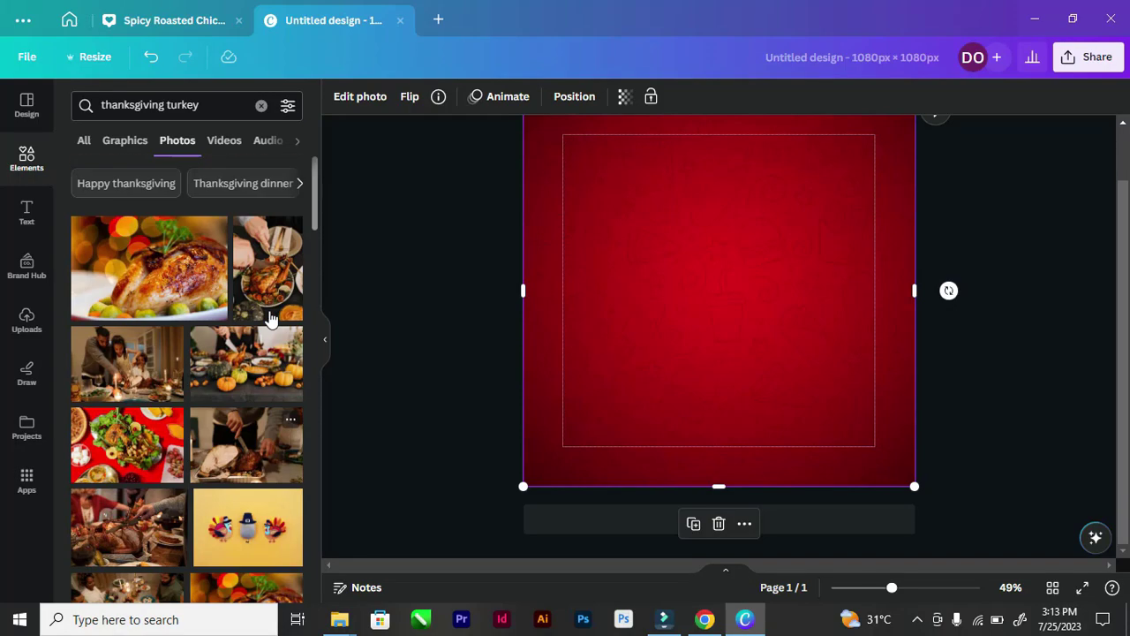
scroll(271, 318, "down", 4)
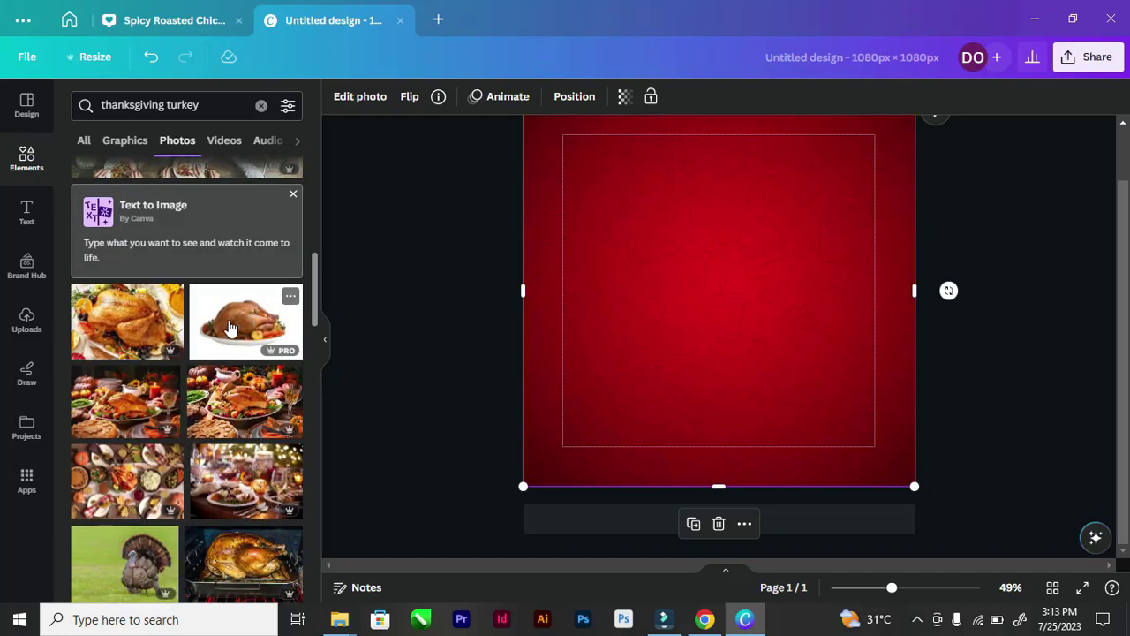
Add the photo of a roast turkey on a white plate to the page and centre it over the red background
left_click(230, 328)
left_click_drag(688, 302, 686, 325)
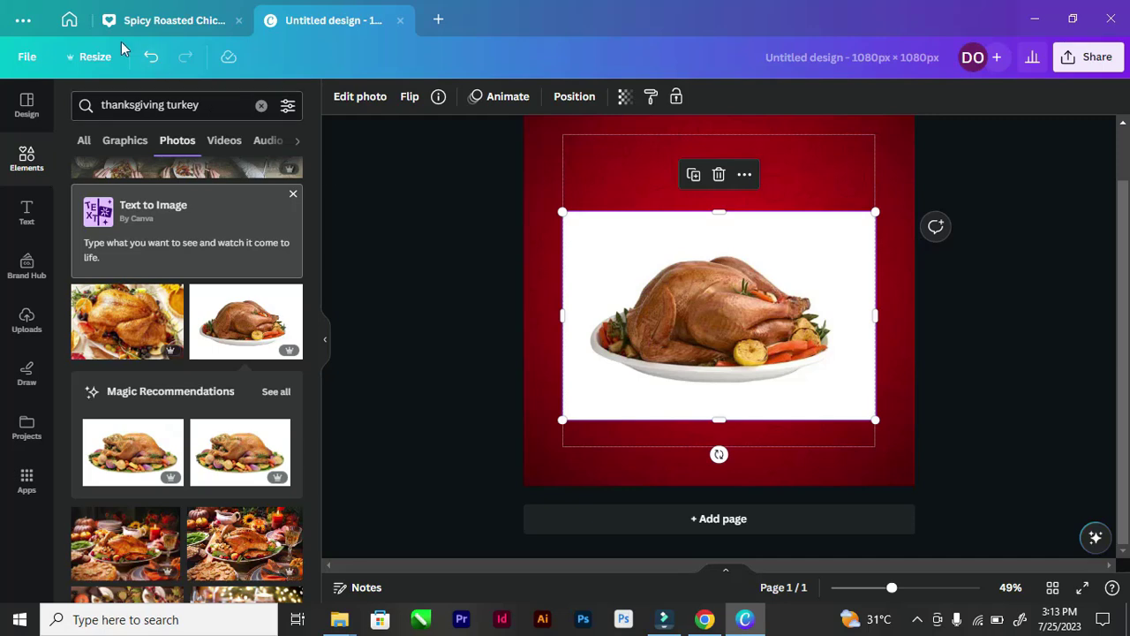
left_click(675, 267)
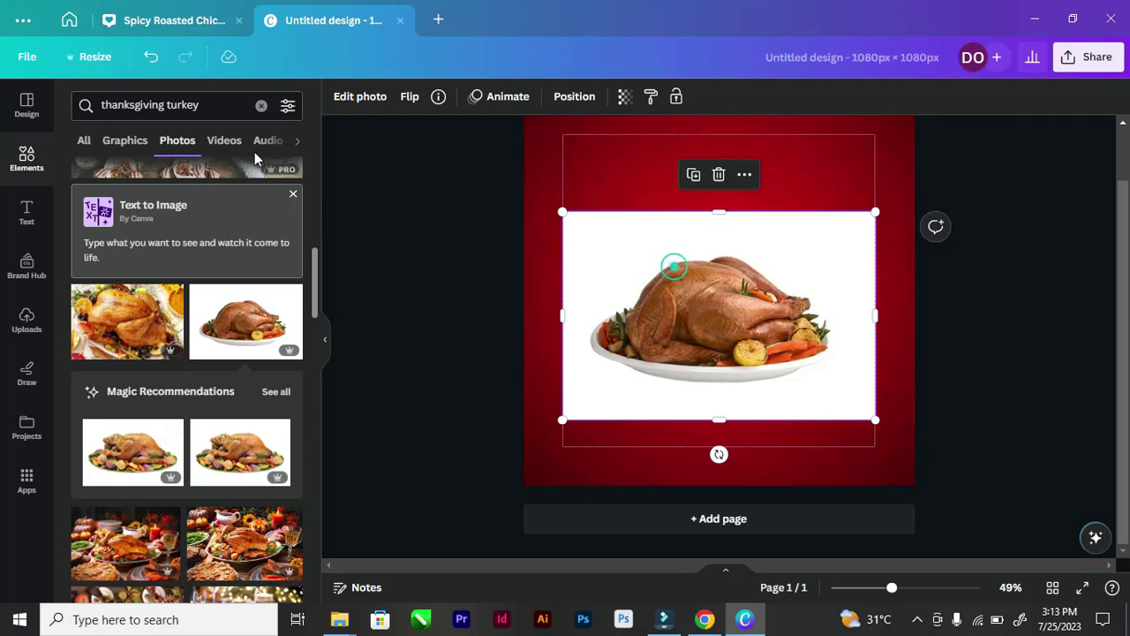
Cut out the turkey photo's background with BG Remover and delete the photo from the page
left_click(378, 97)
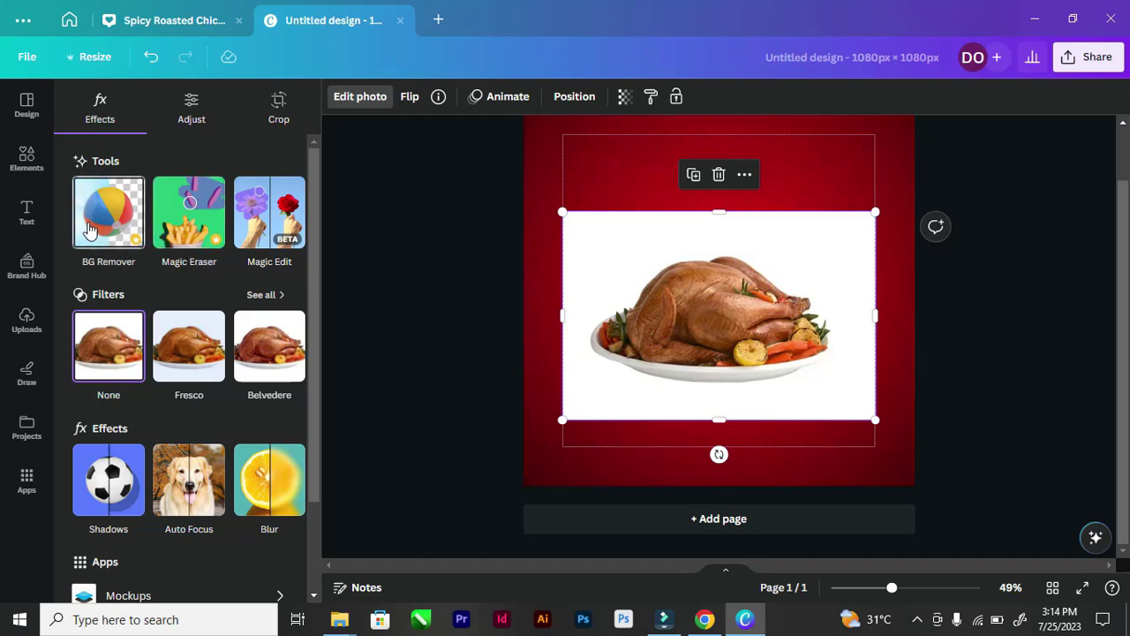
left_click(90, 231)
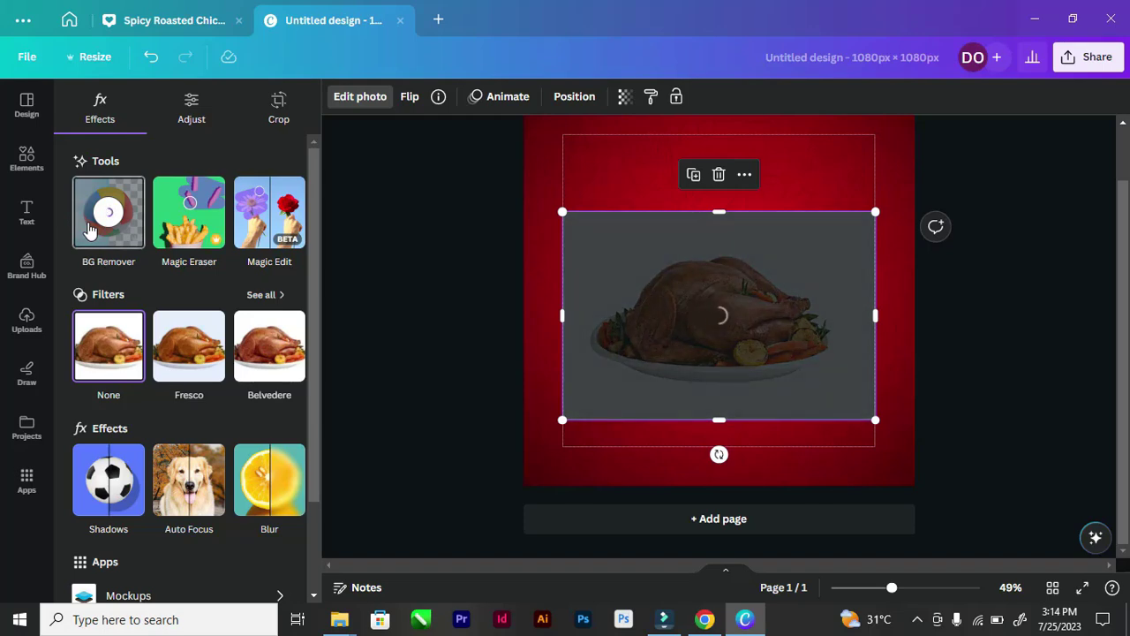
left_click_drag(679, 307, 690, 286)
mouse_move(735, 318)
left_mouse_down()
mouse_move(691, 336)
mouse_move(729, 330)
left_mouse_up()
key("Delete")
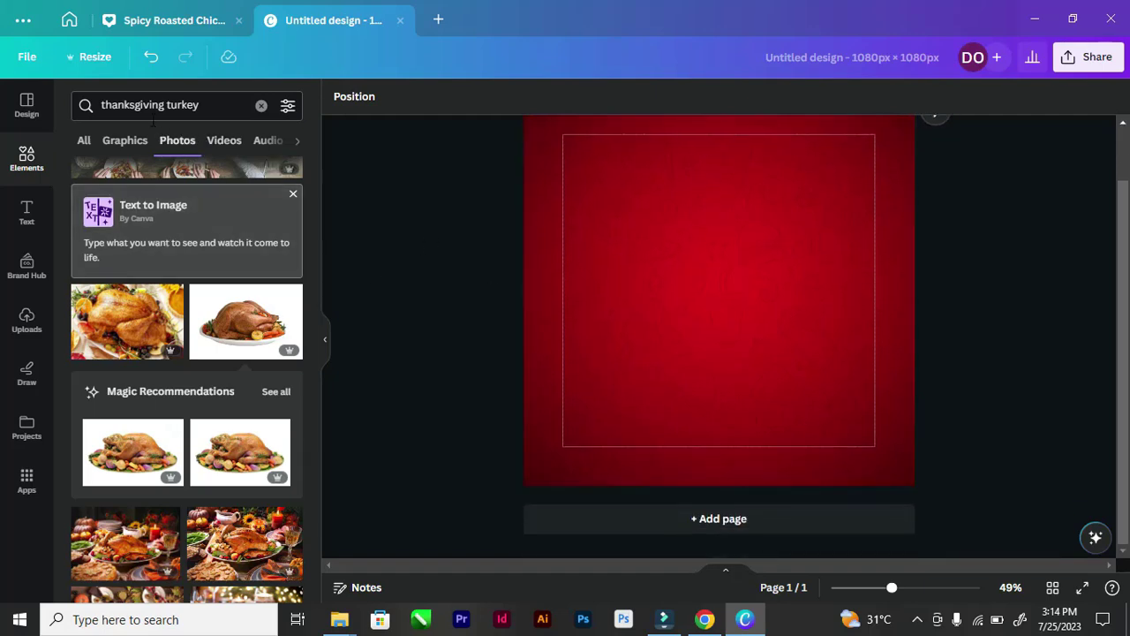
scroll(563, 301, "up", 1)
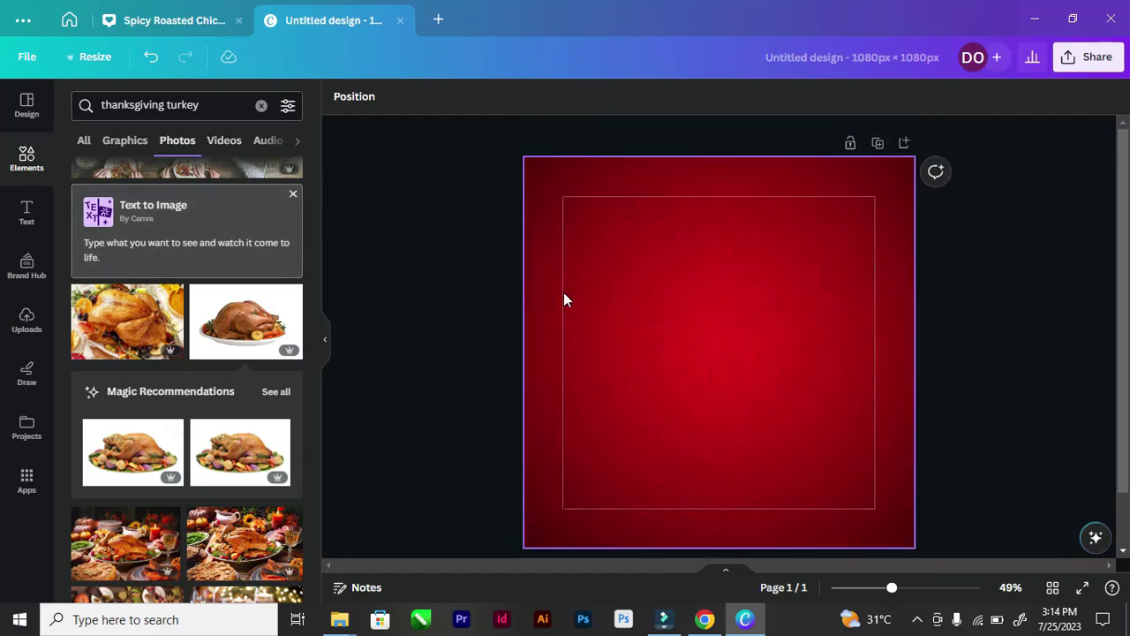
Switch to Chrome, search Google for "remove bg" in a new tab and open the remove.bg website
left_click(706, 620)
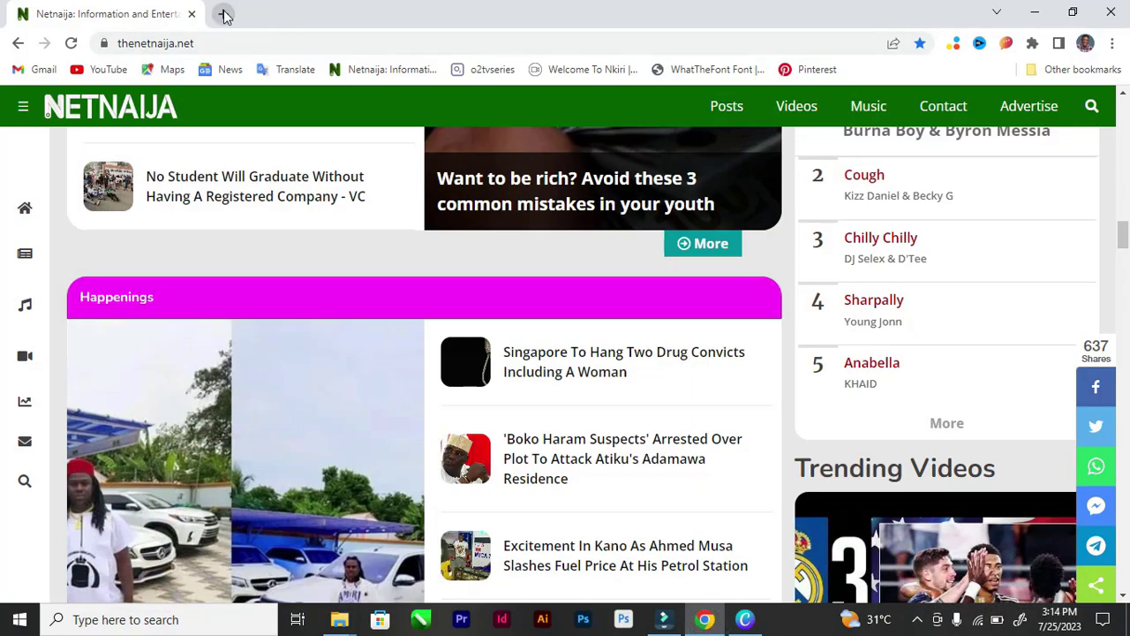
left_click(224, 16)
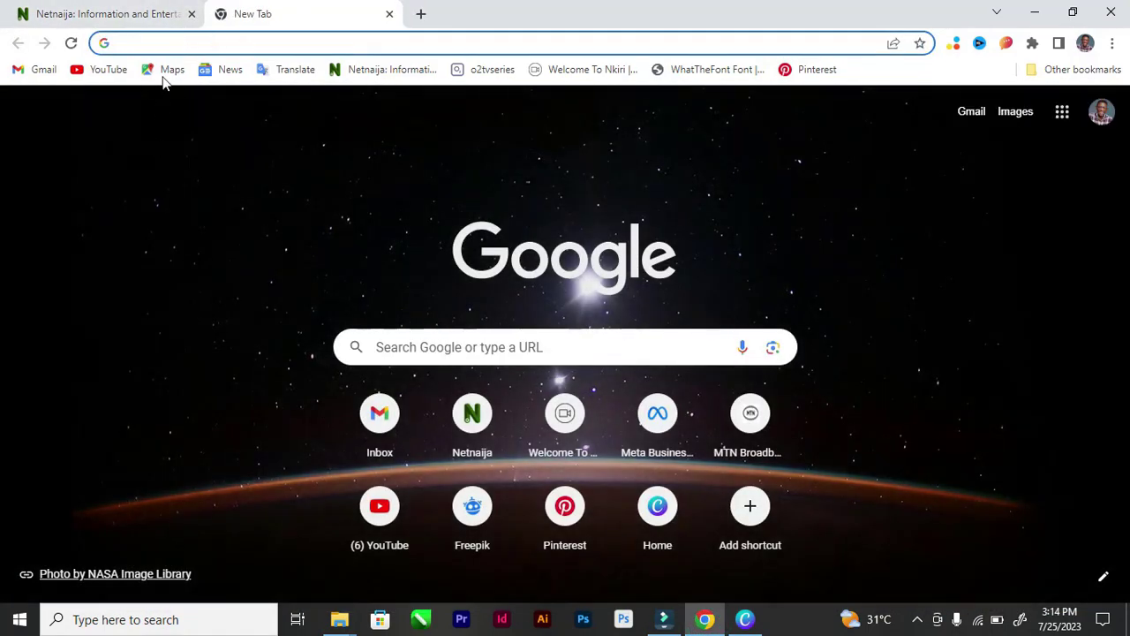
left_click(151, 42)
type("rem")
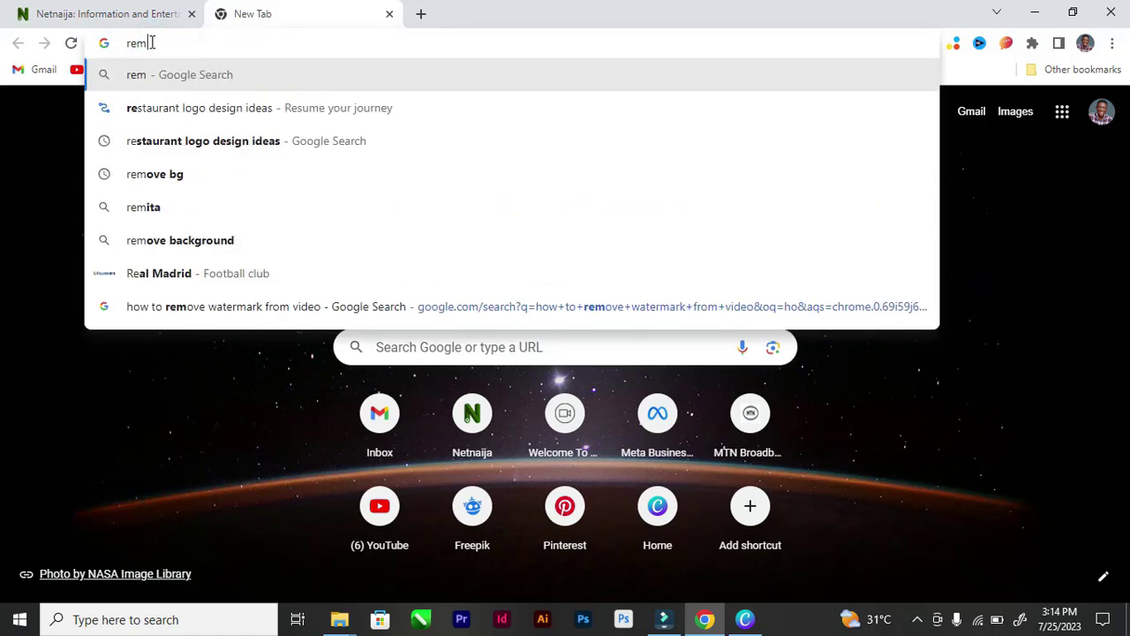
type("ove")
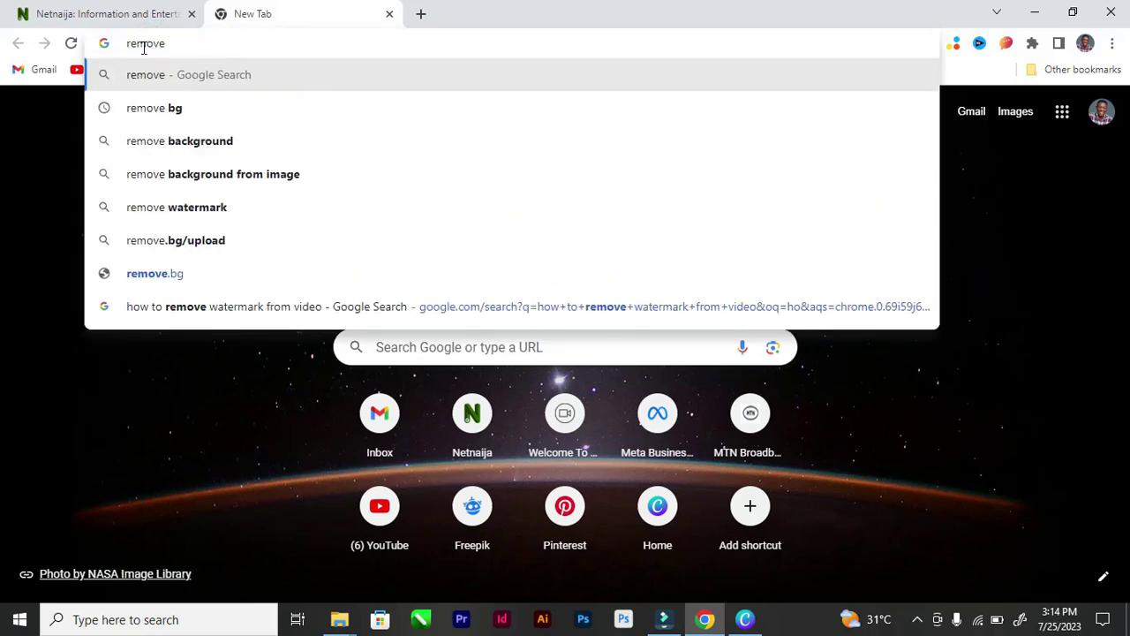
left_click(176, 108)
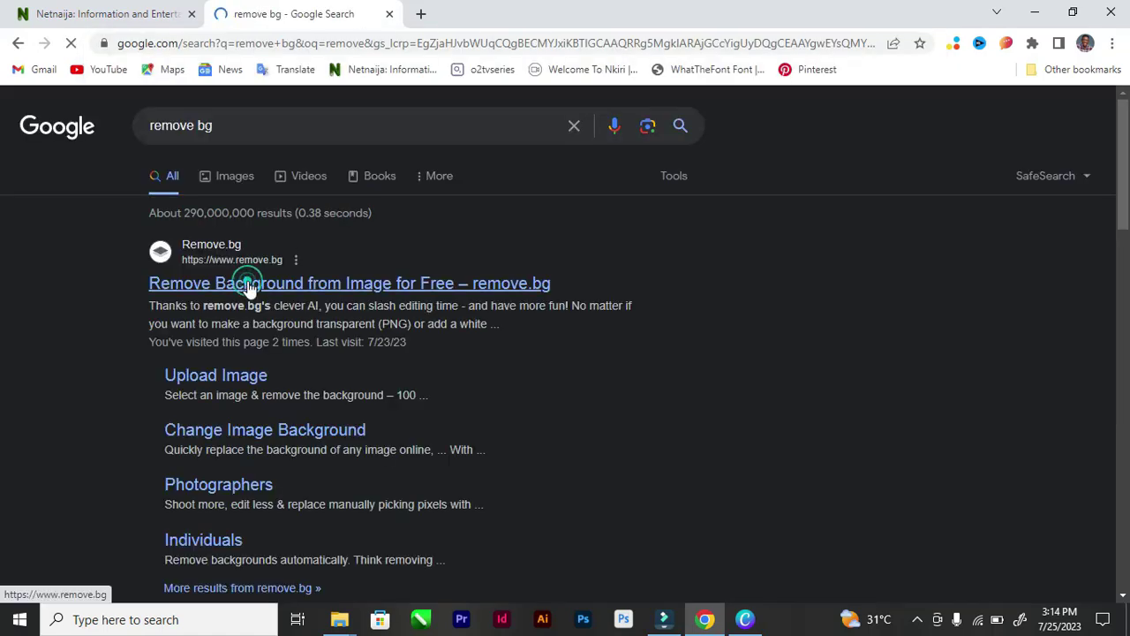
left_click(251, 283)
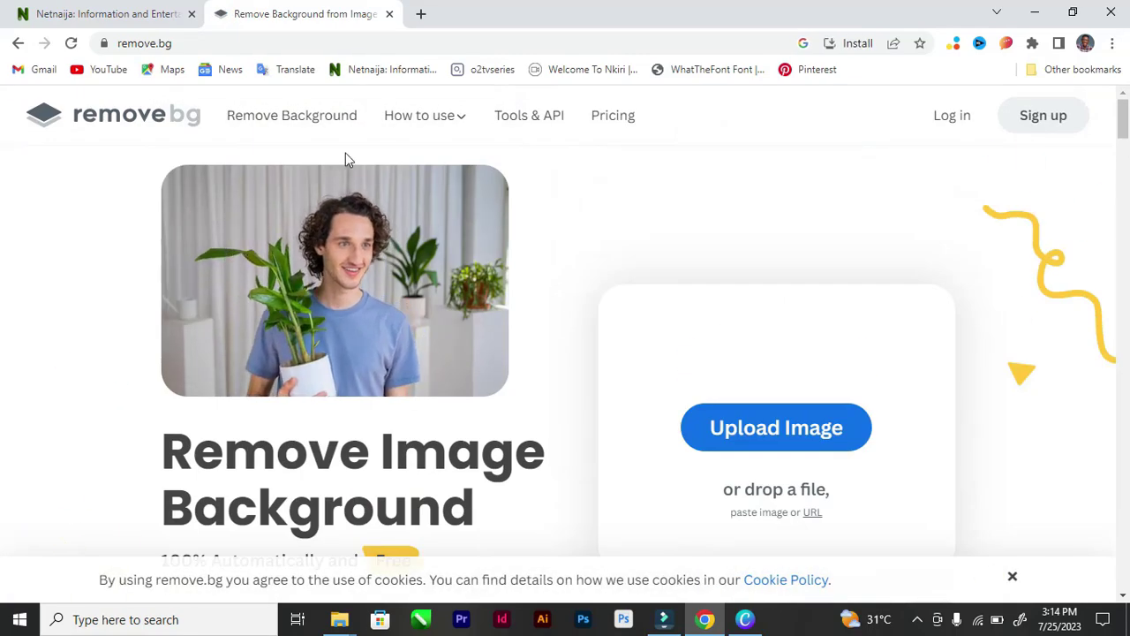
Look through the remove.bg home page for its image upload options
scroll(643, 206, "down", 5)
scroll(643, 208, "up", 5)
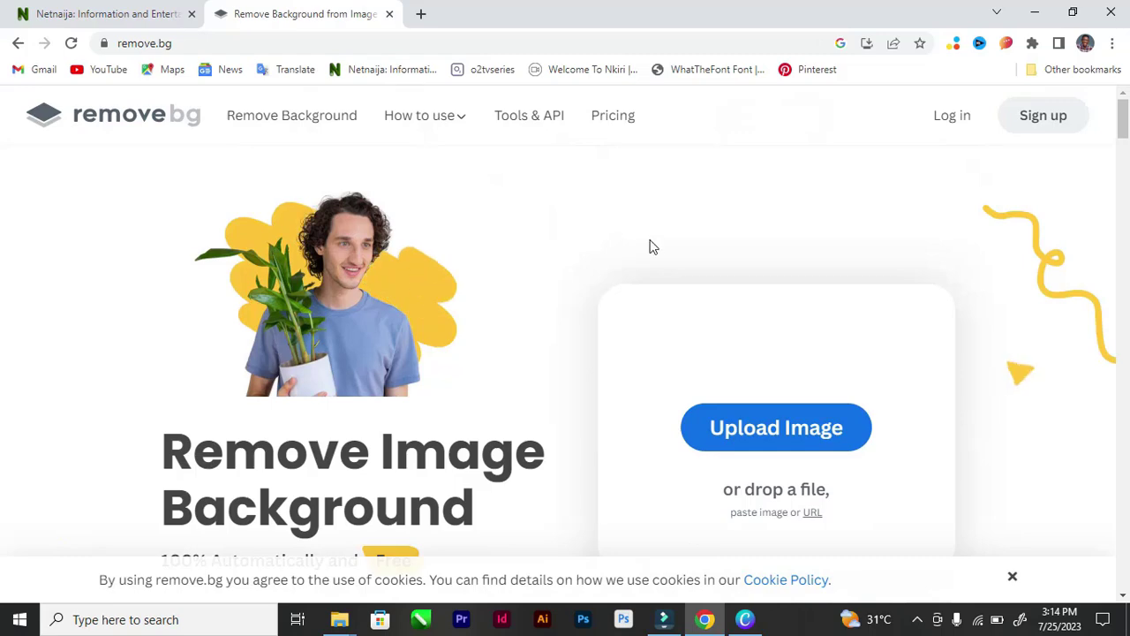
scroll(651, 247, "down", 5)
scroll(651, 256, "up", 5)
scroll(633, 323, "down", 4)
scroll(651, 318, "up", 2)
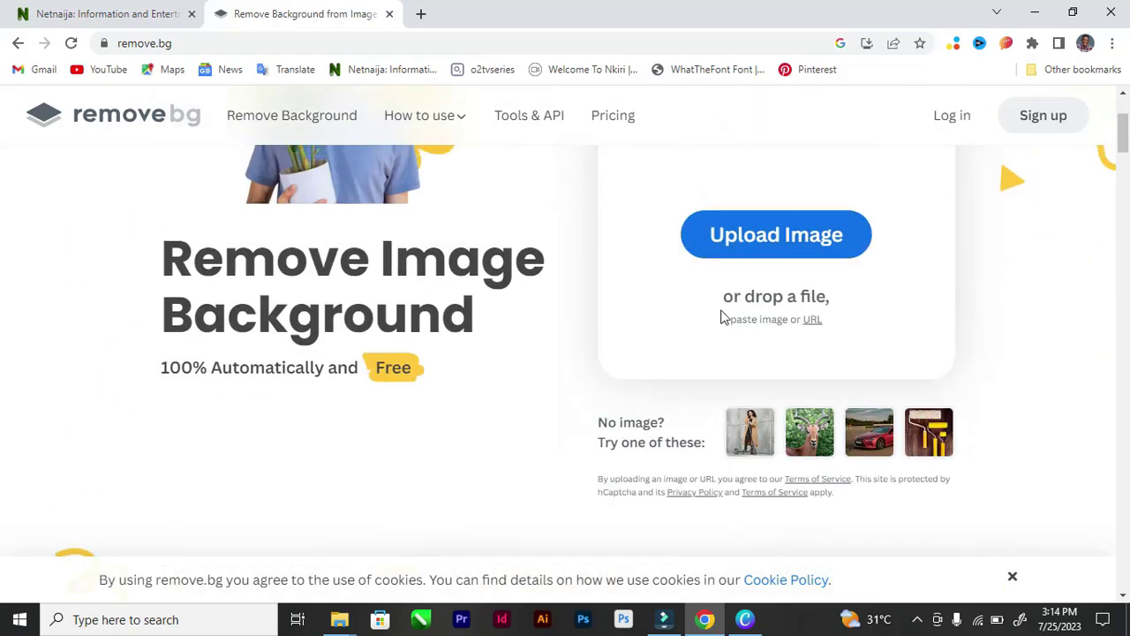
scroll(759, 313, "up", 2)
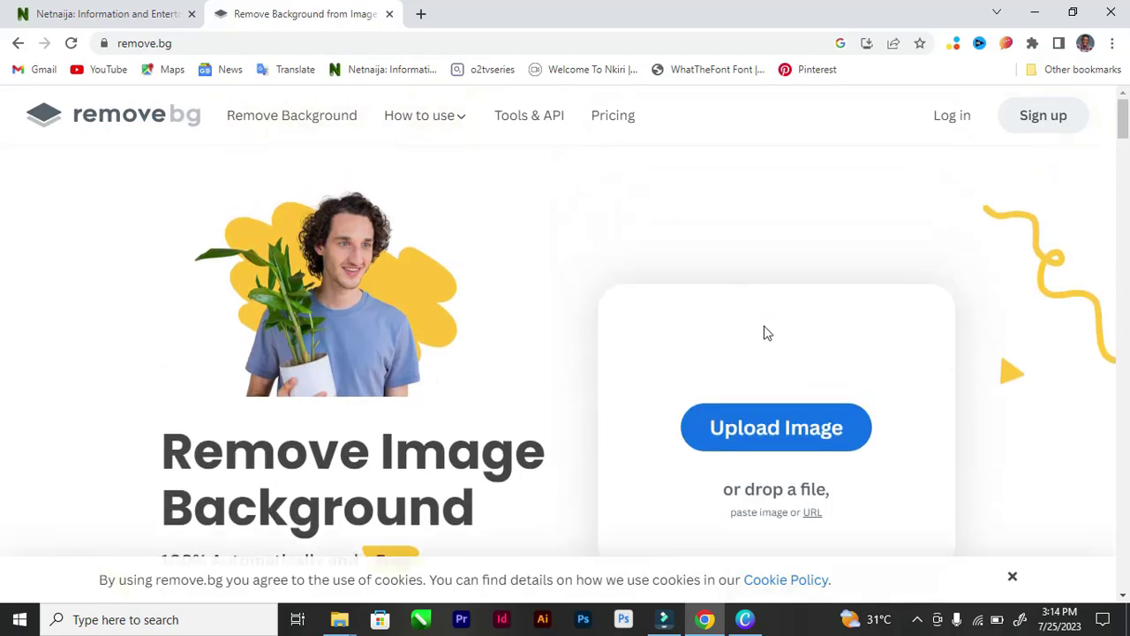
Open the image upload file chooser and look through the parent folders up to Project Files for a photo
left_click(788, 429)
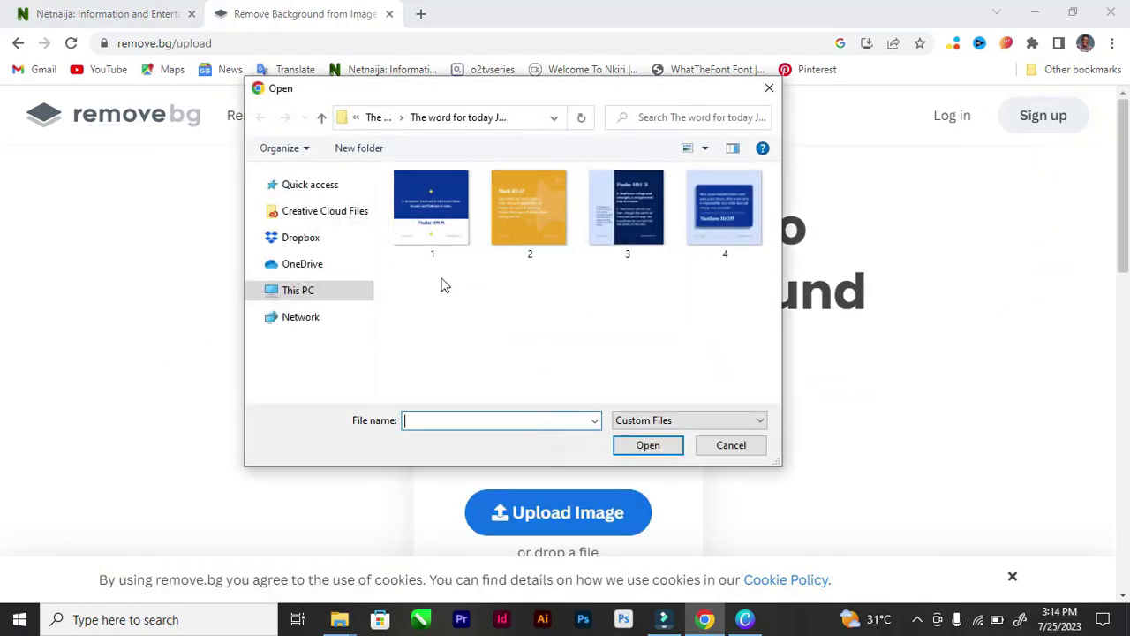
left_click(386, 118)
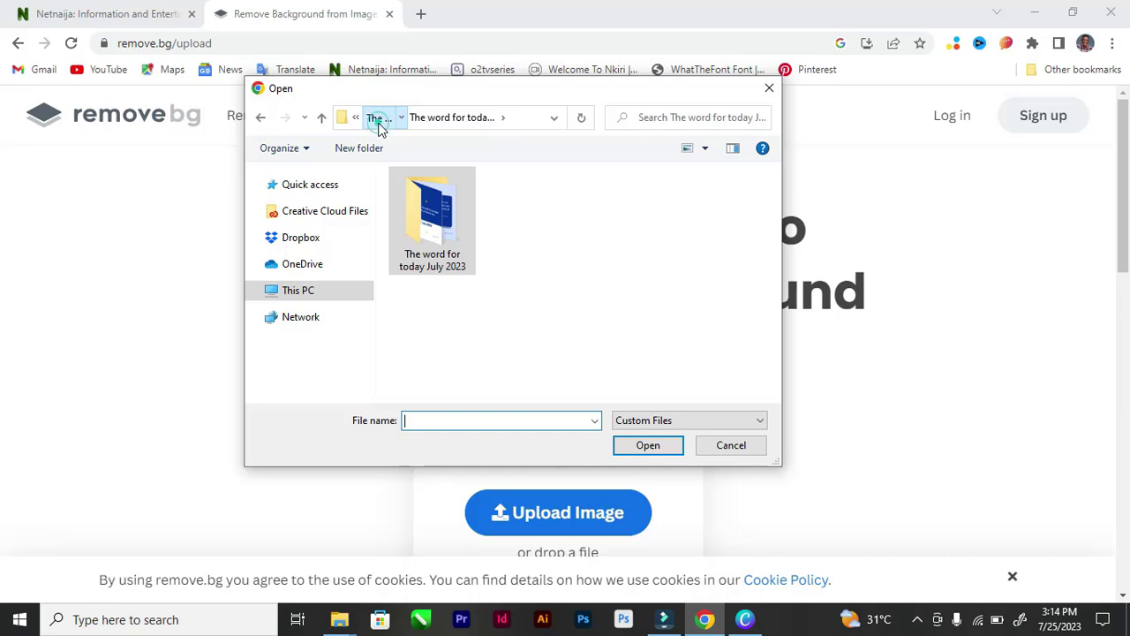
left_click(378, 122)
left_click(379, 122)
left_click(380, 122)
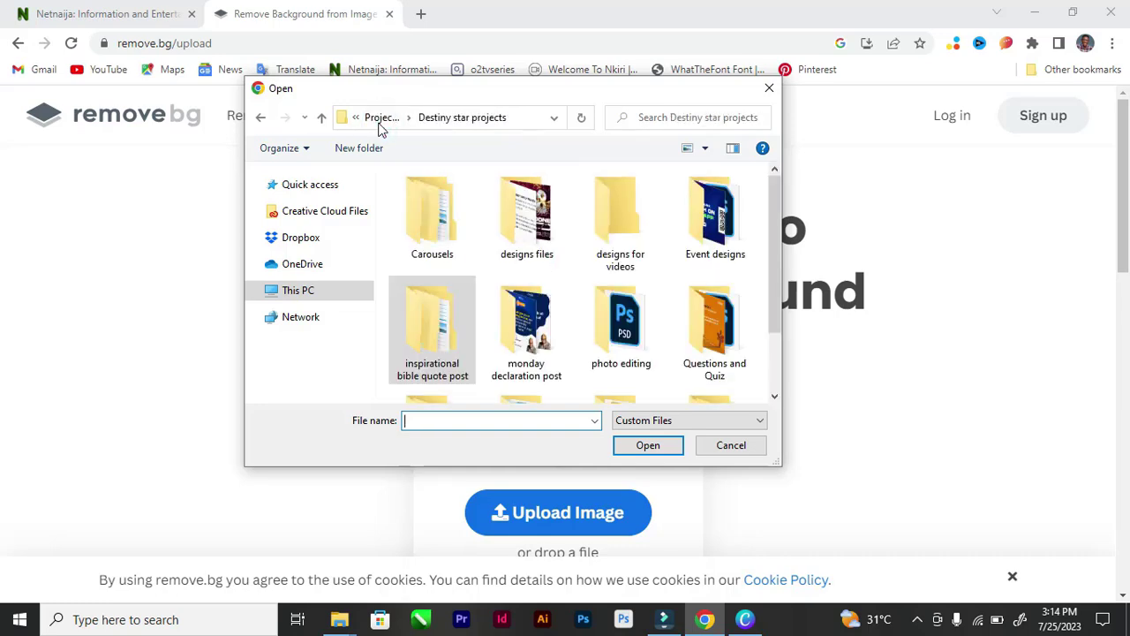
left_click(378, 121)
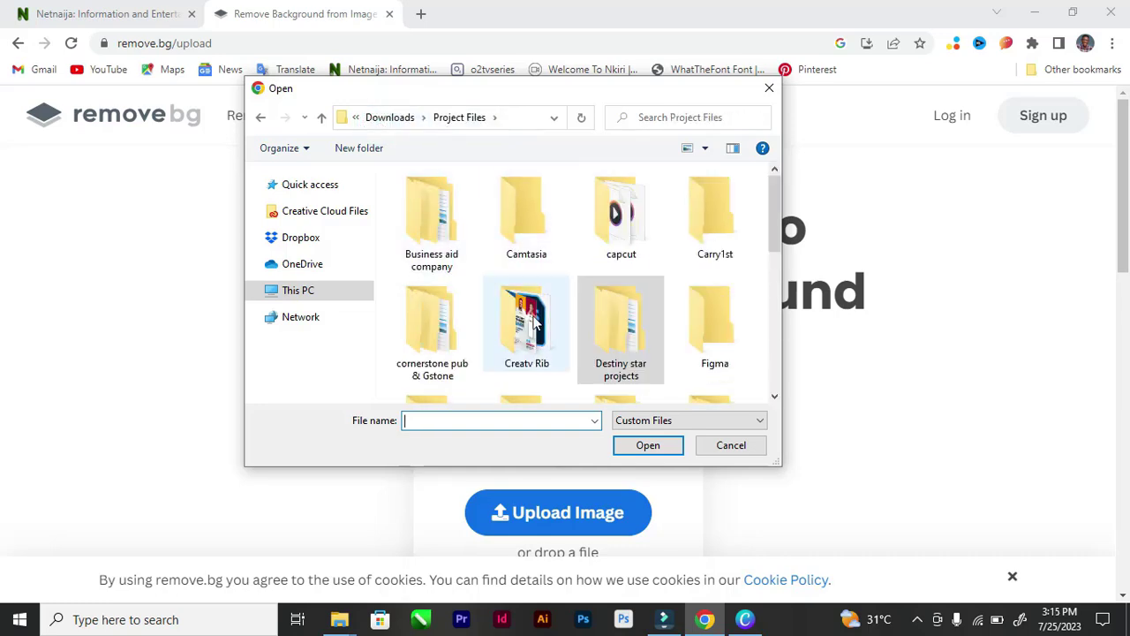
scroll(535, 314, "down", 1)
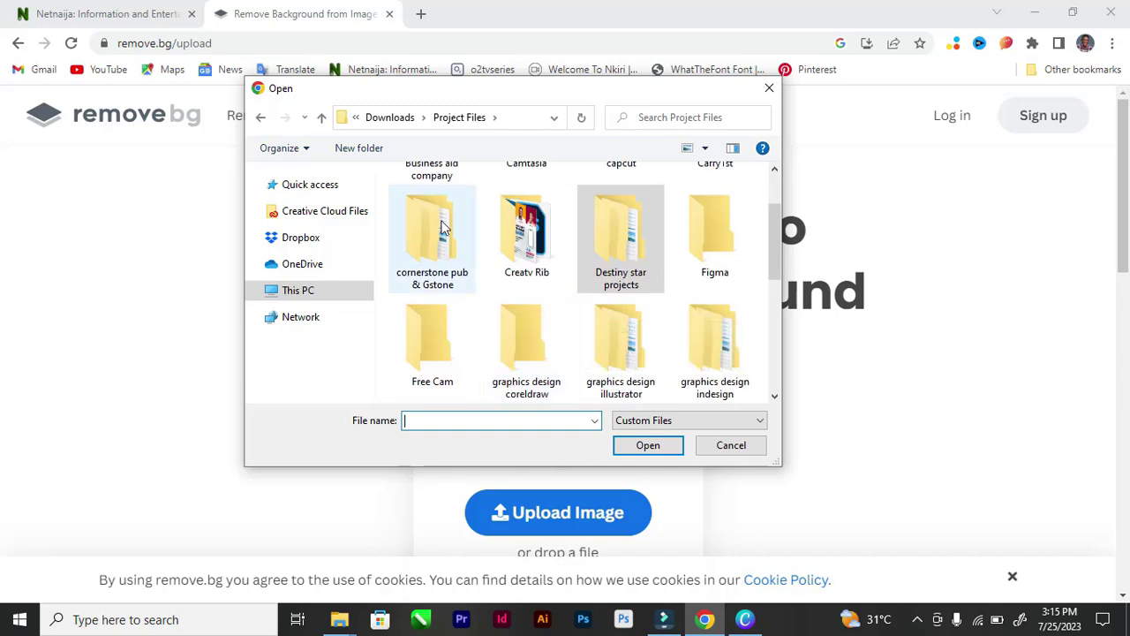
scroll(606, 304, "down", 1)
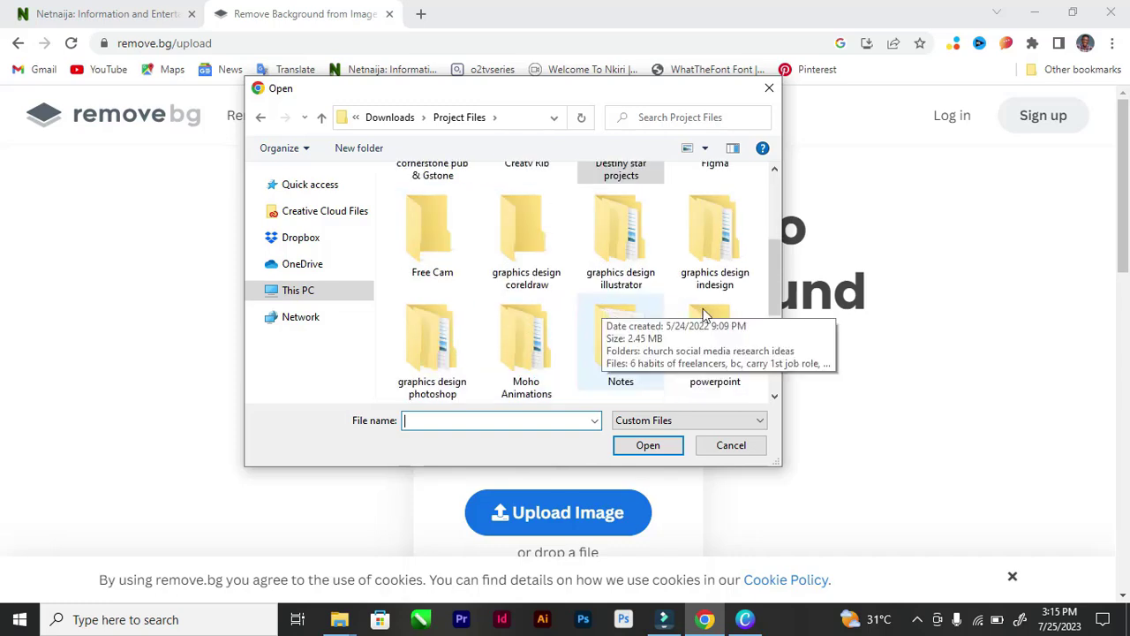
scroll(583, 370, "down", 2)
scroll(521, 324, "up", 5)
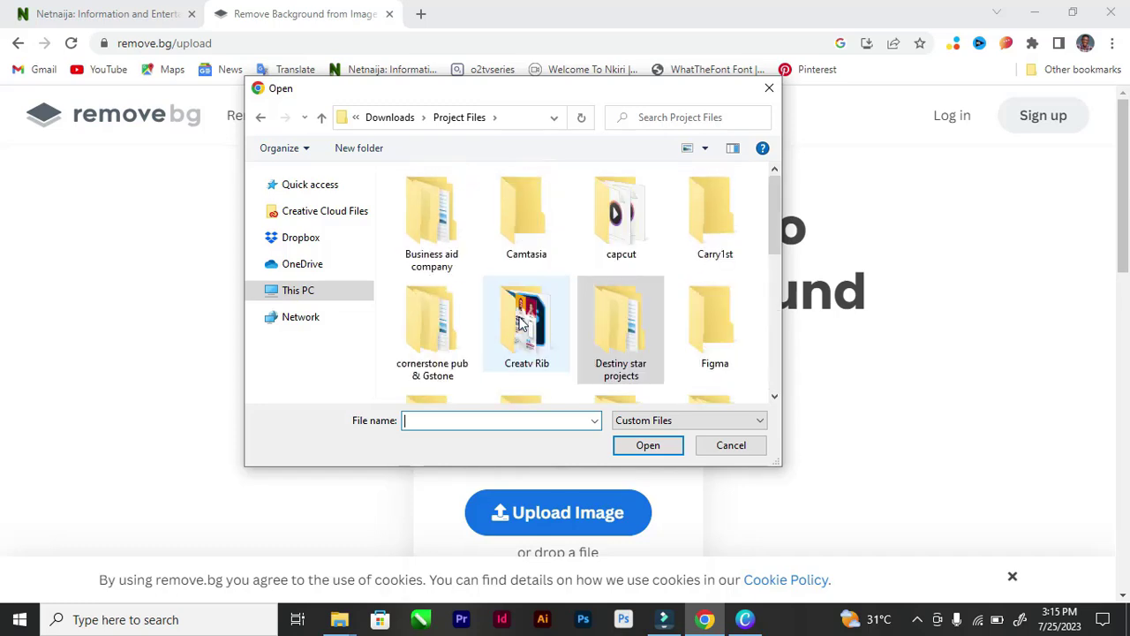
Upload the photo young-african-american-jazz-musician-singing-song from the Downloads folder for background removal
left_click(254, 185)
left_click(311, 224)
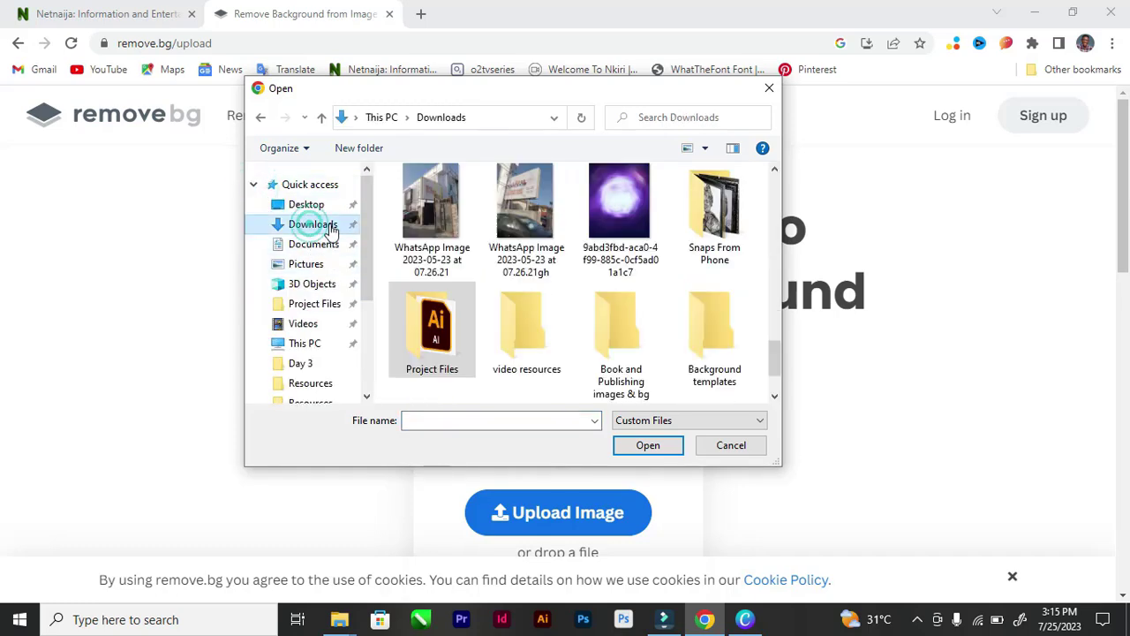
scroll(565, 294, "up", 15)
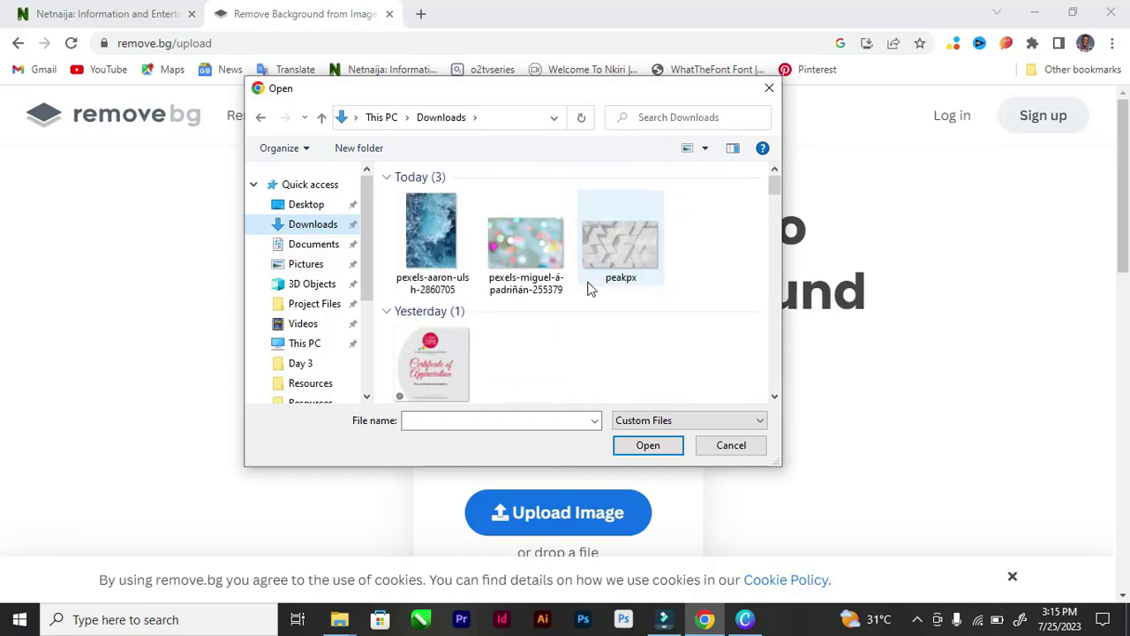
scroll(592, 290, "down", 3)
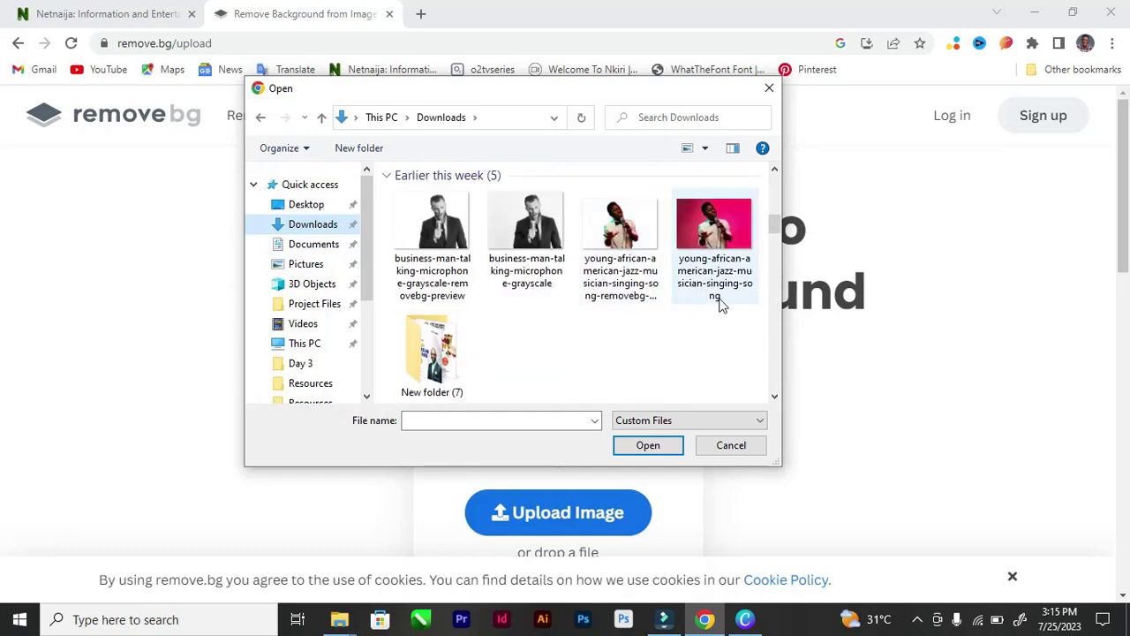
left_click(714, 232)
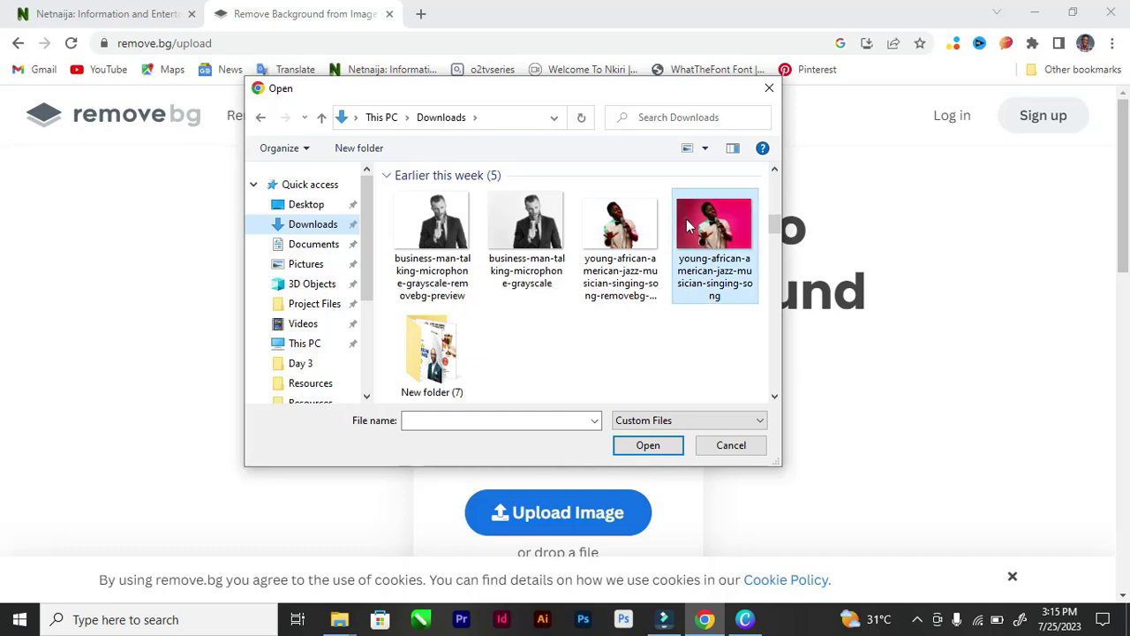
left_click(639, 446)
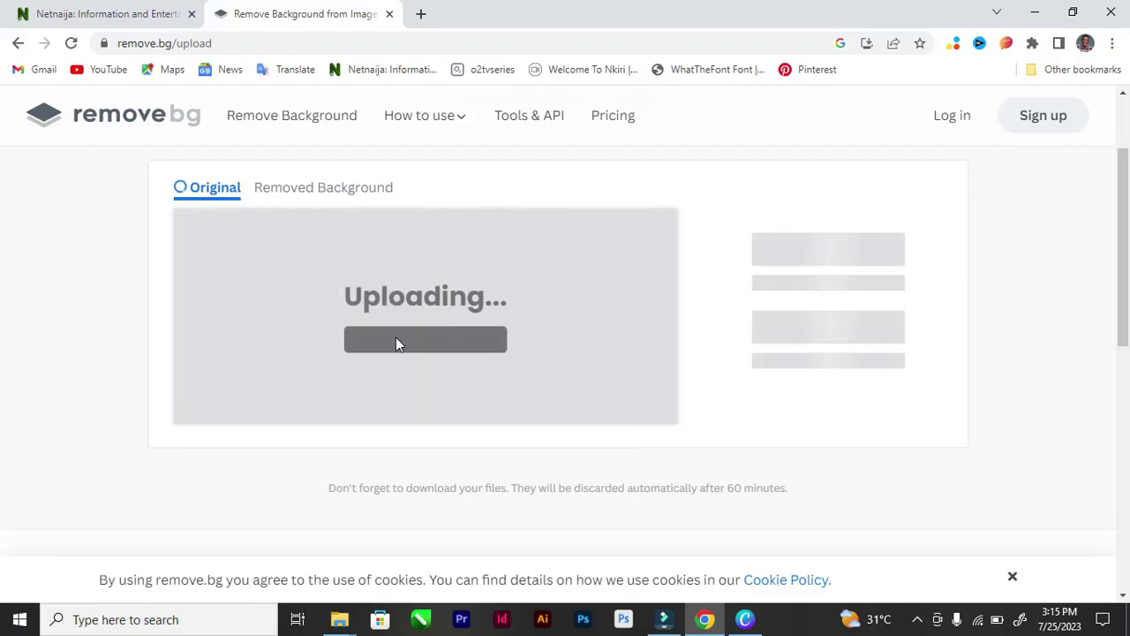
Examine the singer photo's background removal result and the choices offered beside it
scroll(141, 305, "down", 10)
scroll(185, 299, "up", 10)
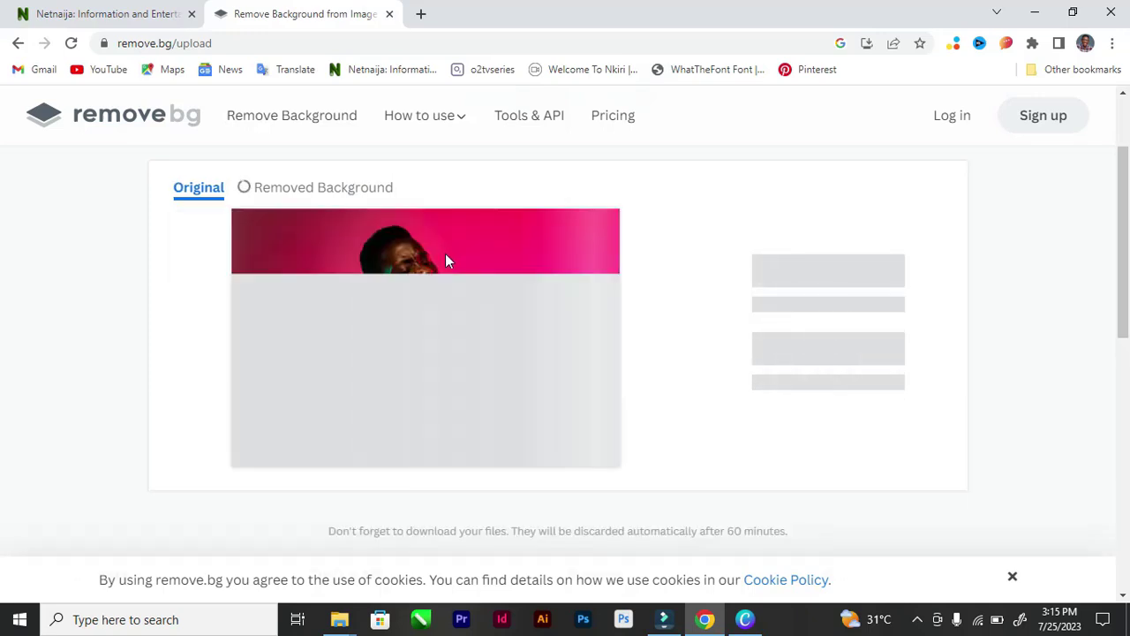
scroll(678, 278, "up", 2)
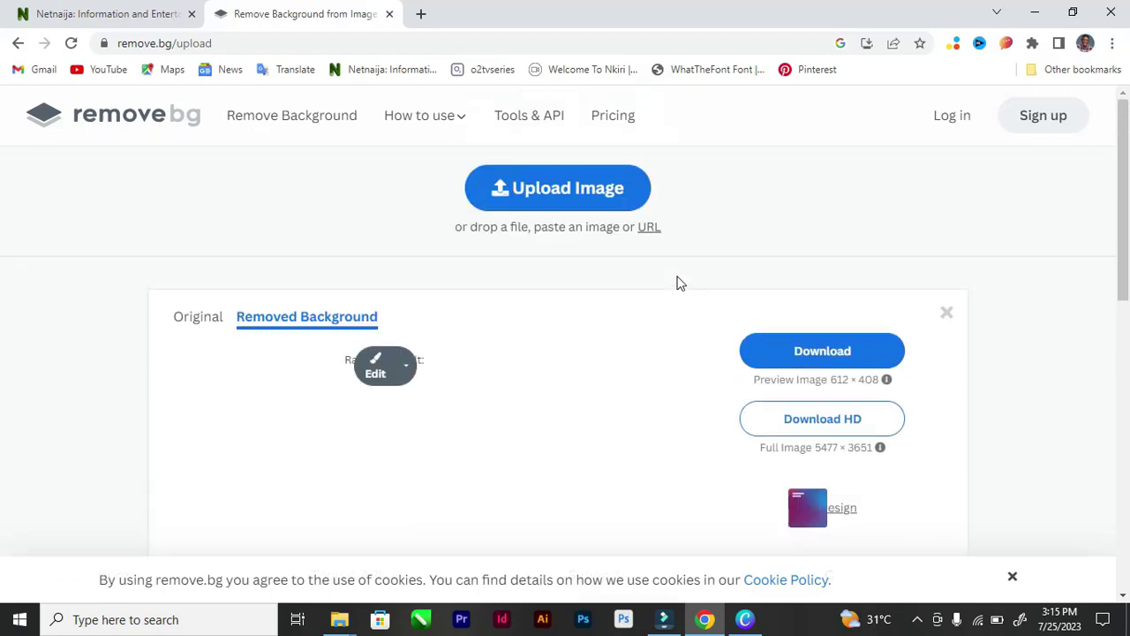
scroll(617, 283, "down", 4)
scroll(599, 281, "up", 4)
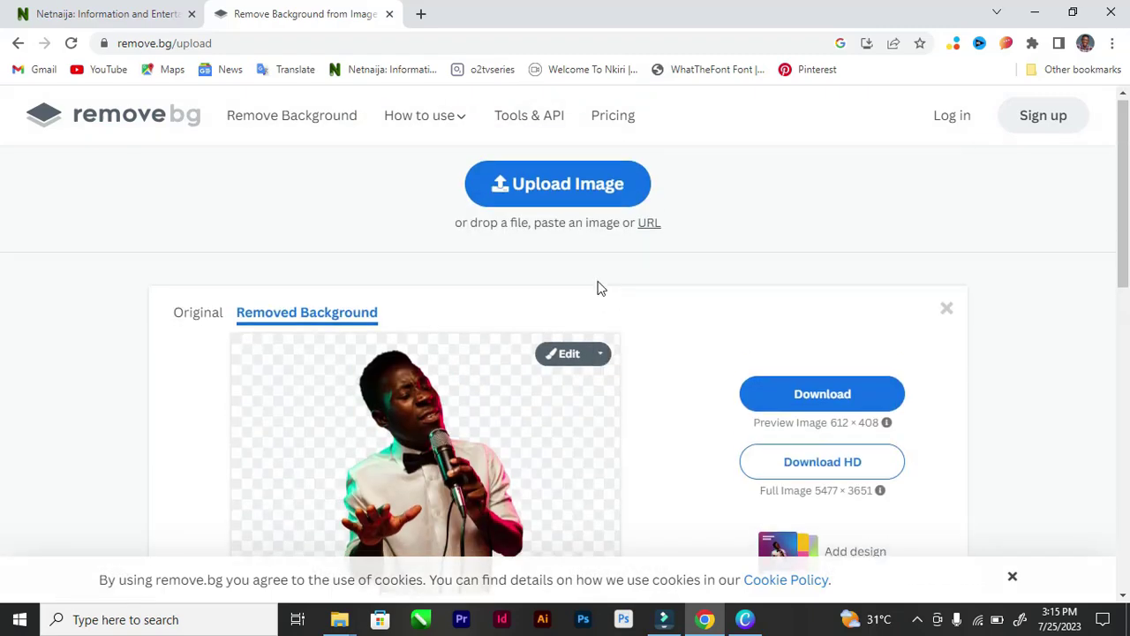
scroll(597, 288, "down", 2)
scroll(595, 288, "up", 2)
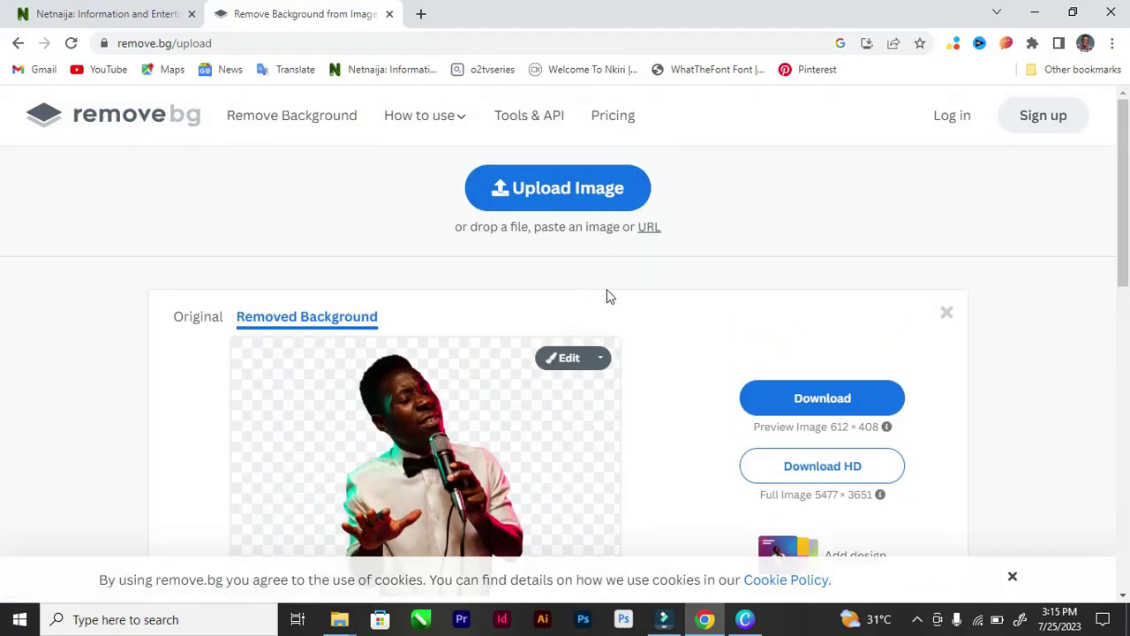
scroll(550, 338, "down", 4)
scroll(377, 272, "up", 4)
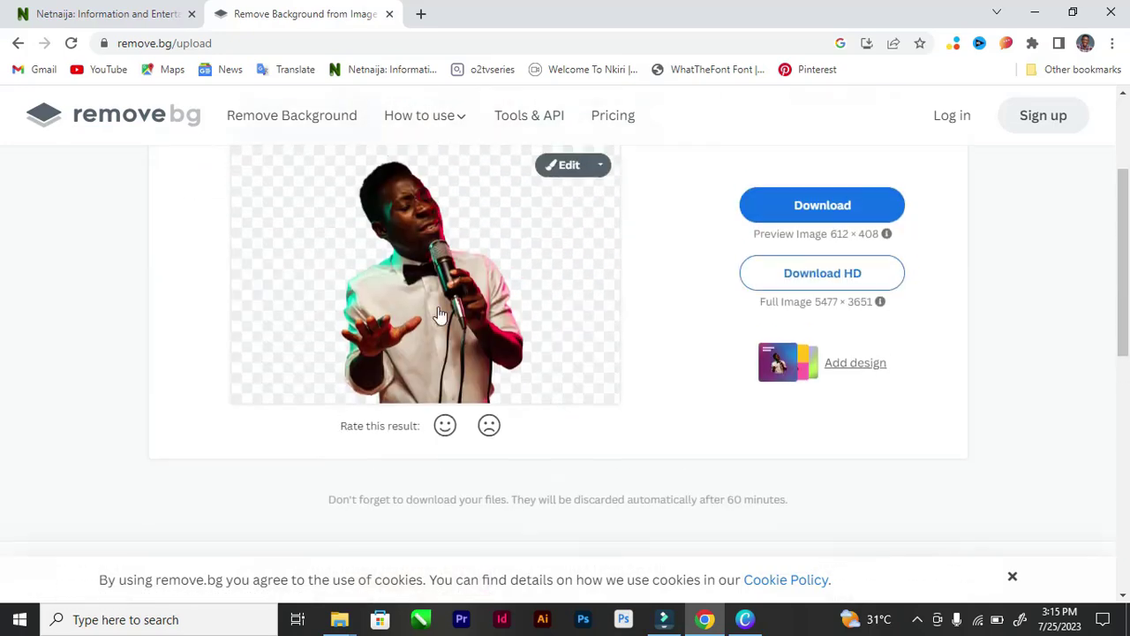
Check the High-Res edit option for the singer cutout and close the Edit Full Image dialog
left_click(600, 359)
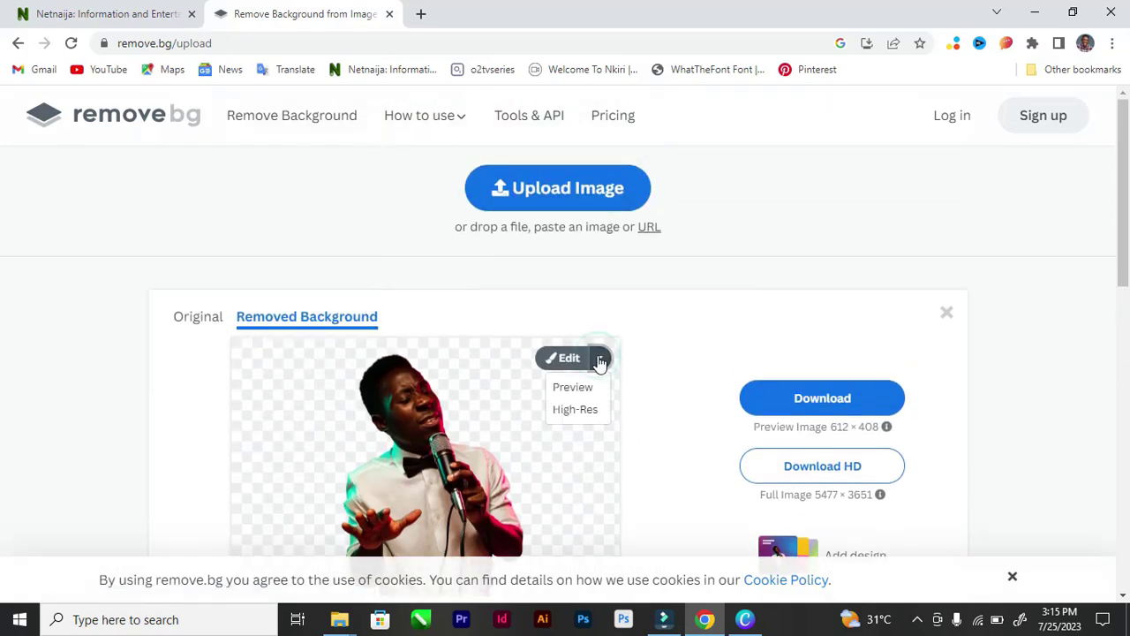
left_click(581, 413)
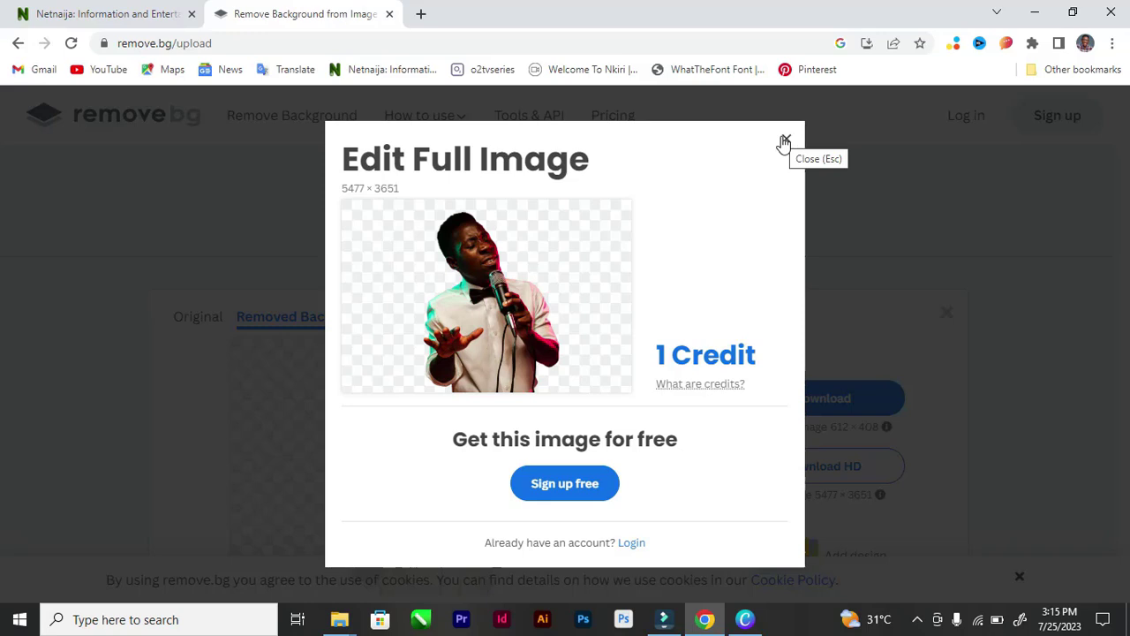
left_click(784, 143)
Examine the Download and Download HD options for the singer cutout and review the cutout itself
scroll(745, 354, "down", 2)
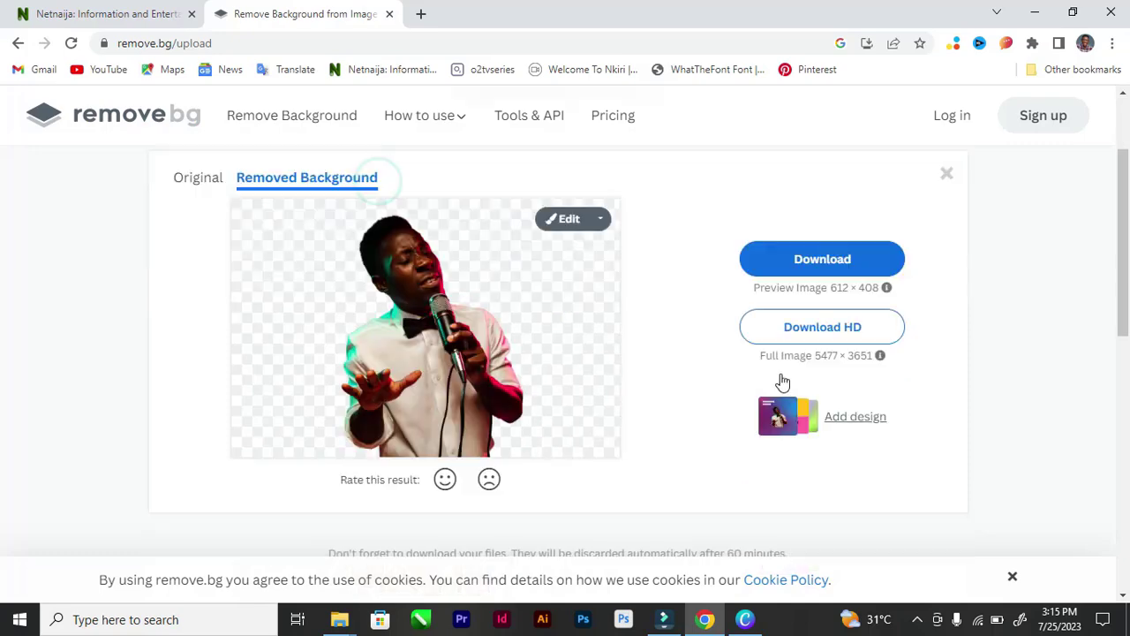
scroll(768, 380, "up", 2)
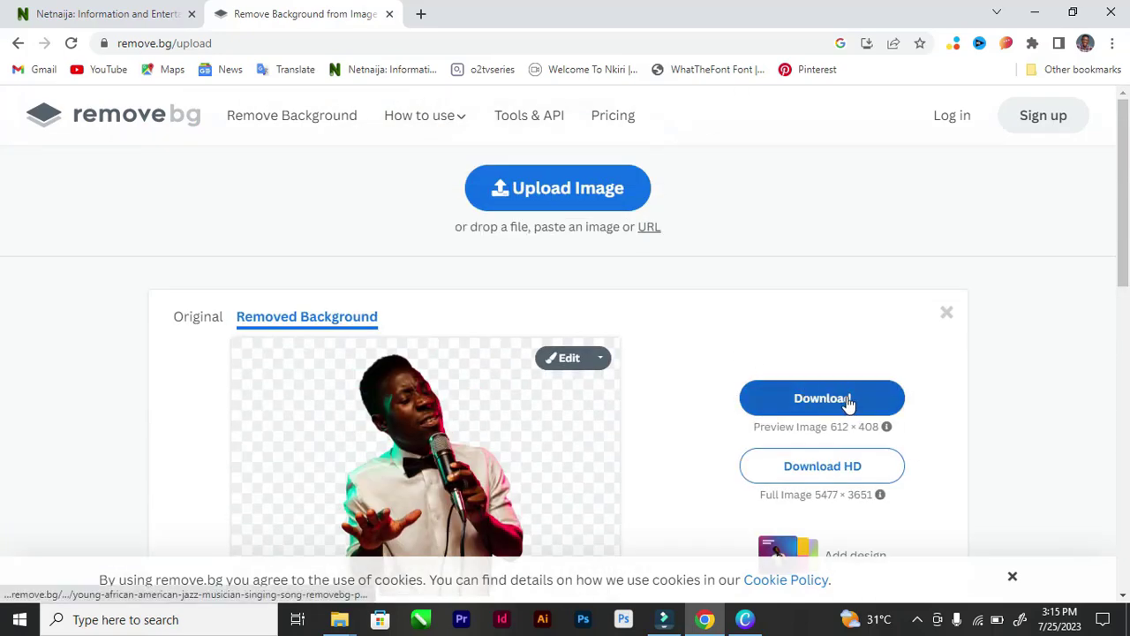
scroll(265, 327, "down", 4)
scroll(336, 282, "up", 4)
scroll(349, 388, "down", 2)
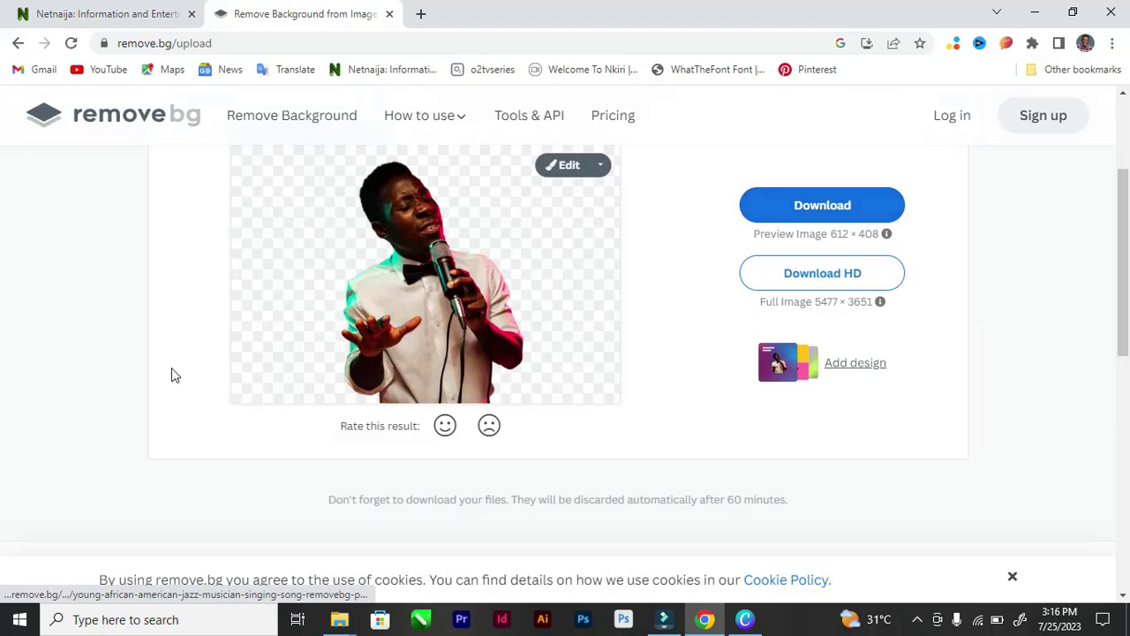
scroll(657, 356, "up", 2)
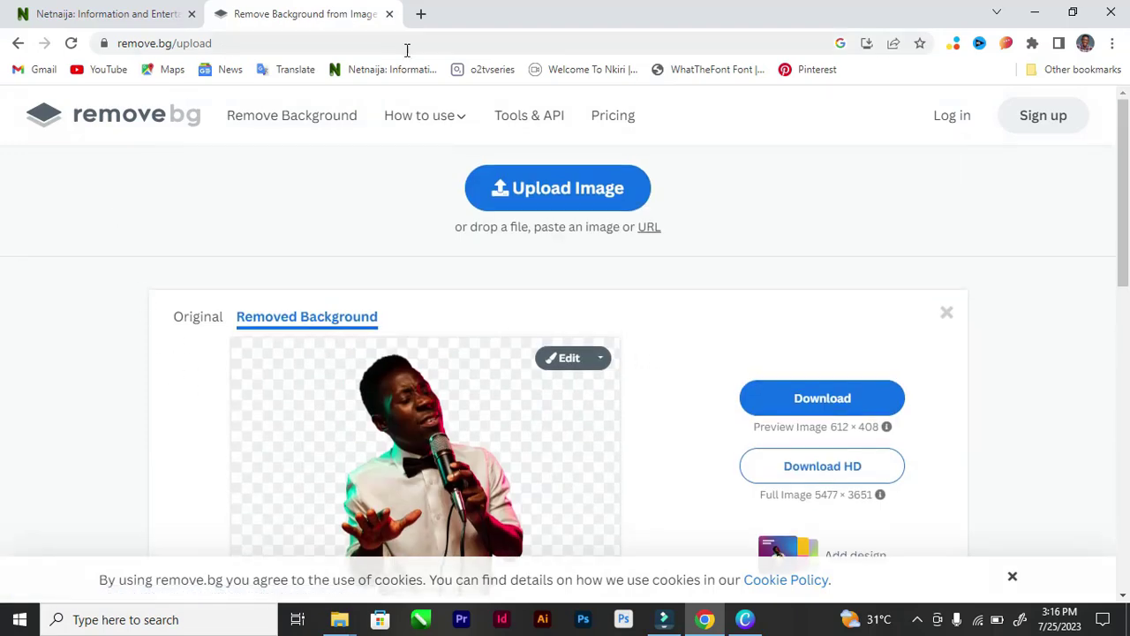
scroll(345, 292, "down", 2)
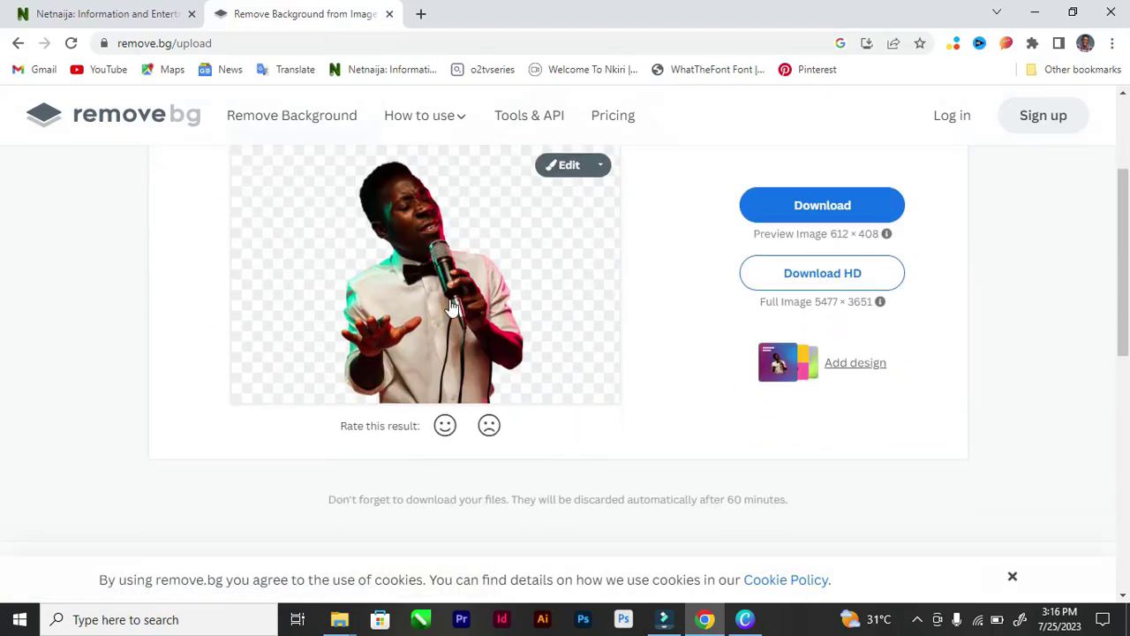
Switch to Canva and add the uploaded roast chicken platter cutout to the red page
left_click(746, 620)
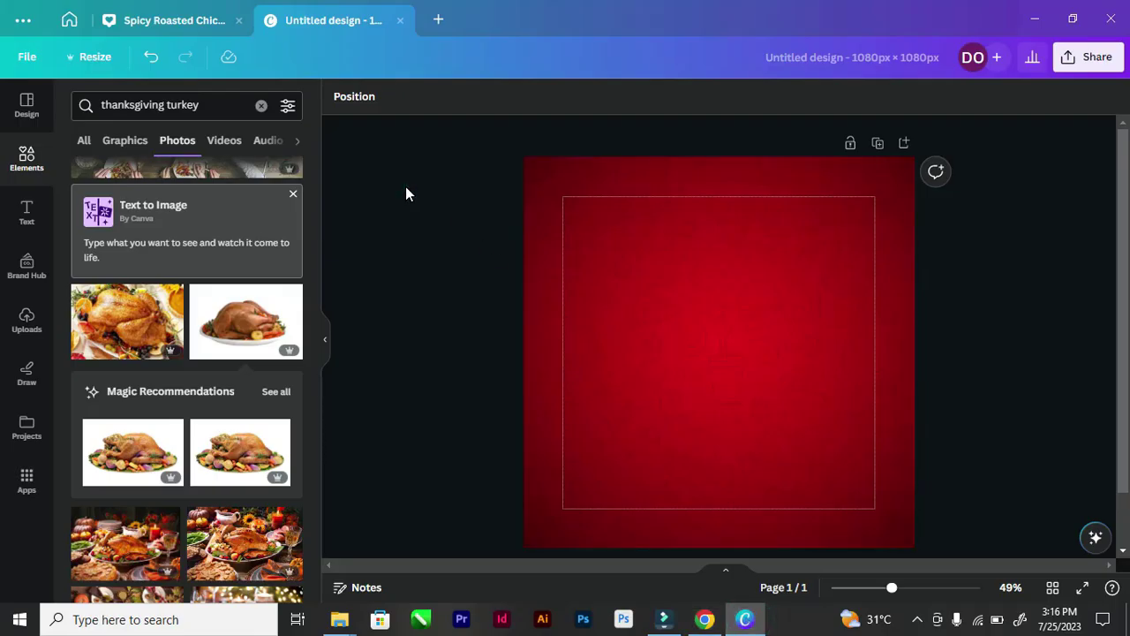
left_click(27, 328)
scroll(181, 283, "down", 4)
scroll(157, 339, "up", 2)
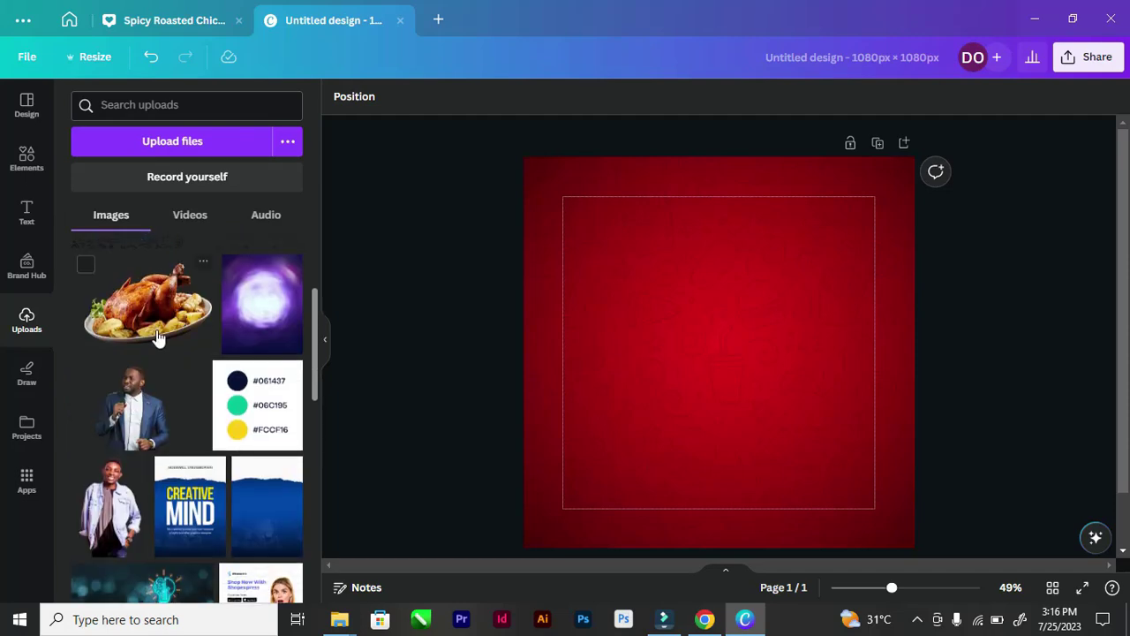
left_click(170, 331)
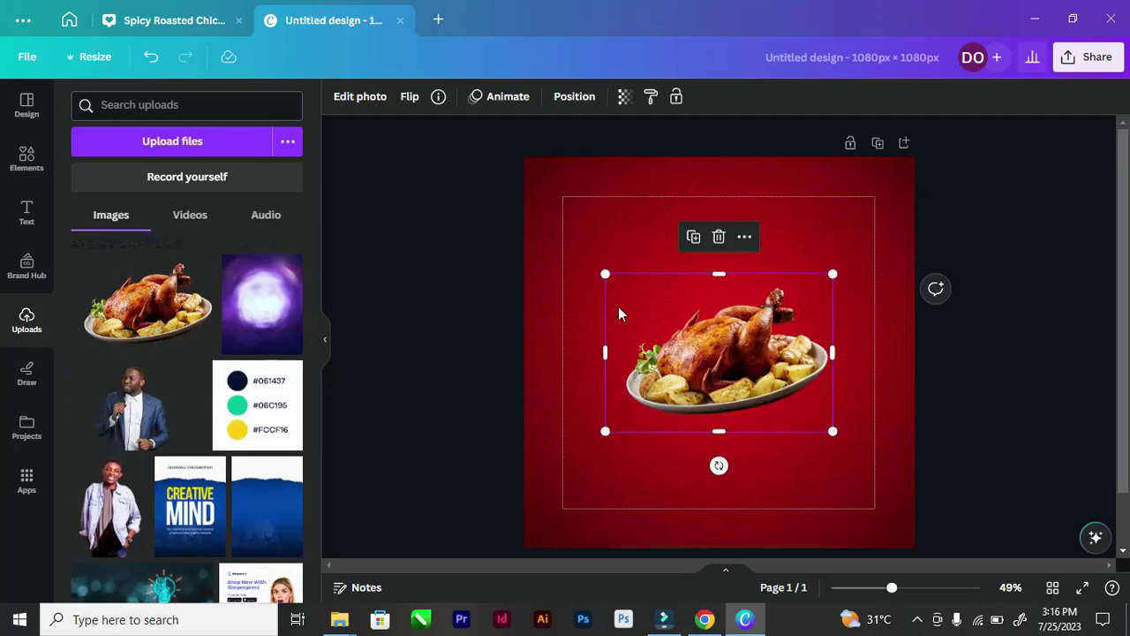
left_click_drag(606, 274, 563, 245)
left_click_drag(657, 308, 679, 323)
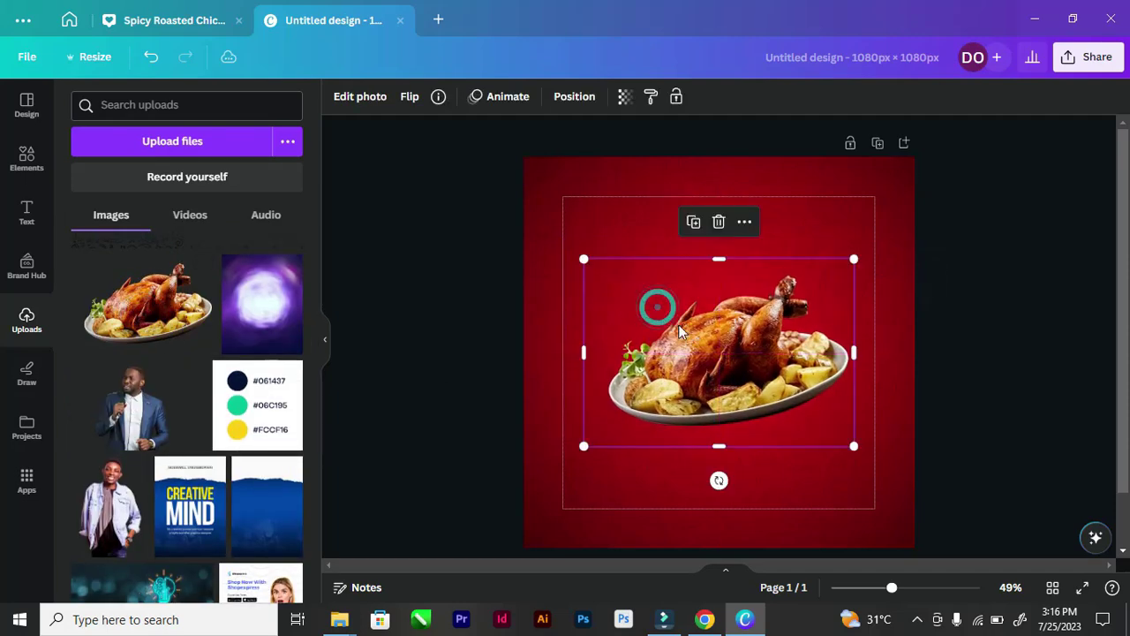
key("ctrl+z")
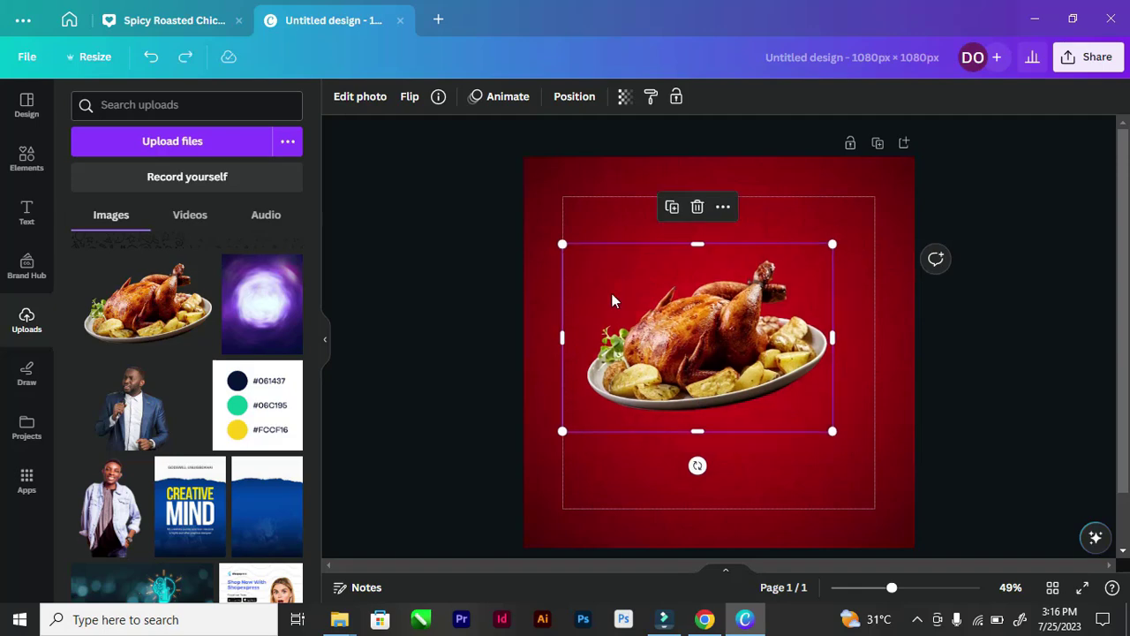
key("ctrl+z")
left_click_drag(709, 380, 708, 372)
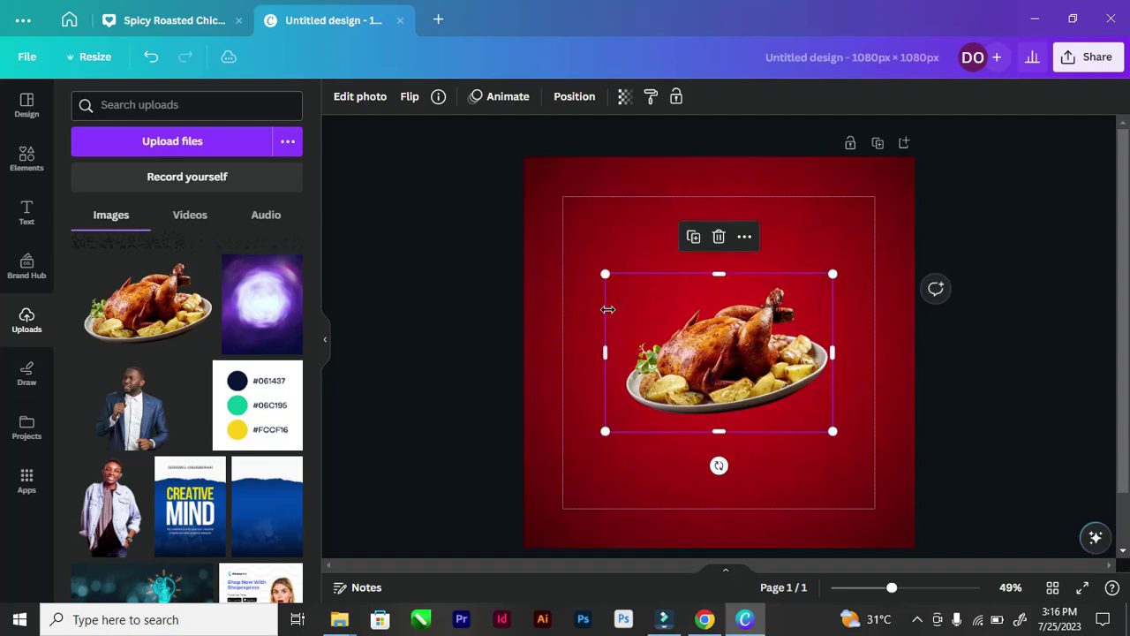
Enlarge the roast chicken image to about 696 × 483 px and align it to the page's middle and right edge
left_click_drag(604, 274, 581, 257)
left_click(574, 96)
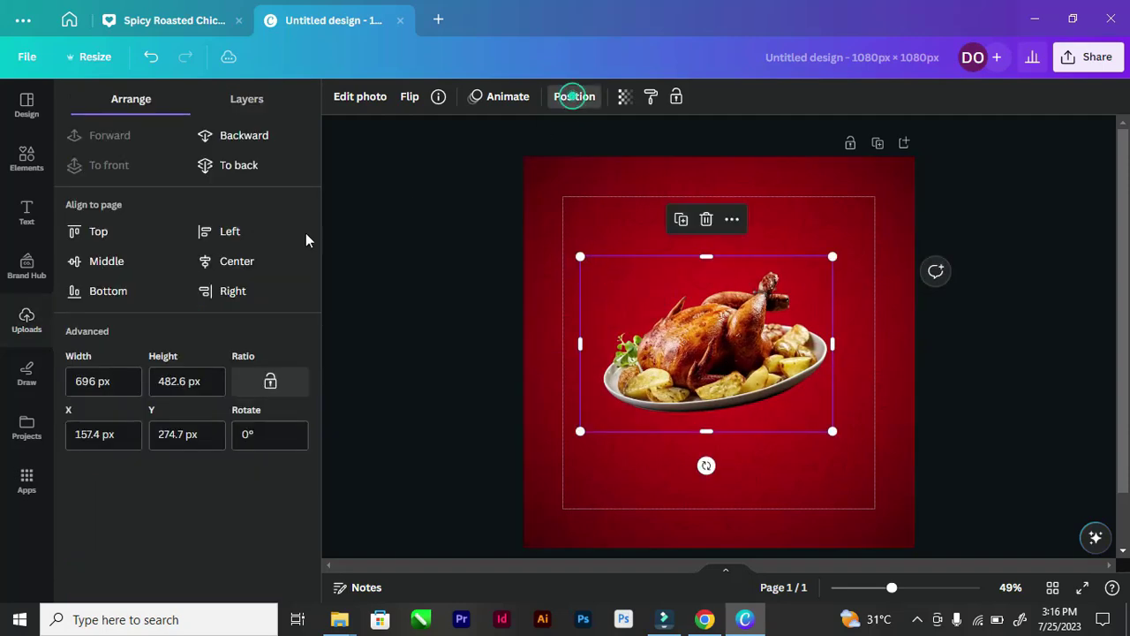
left_click(218, 265)
left_click(92, 267)
left_click(311, 289)
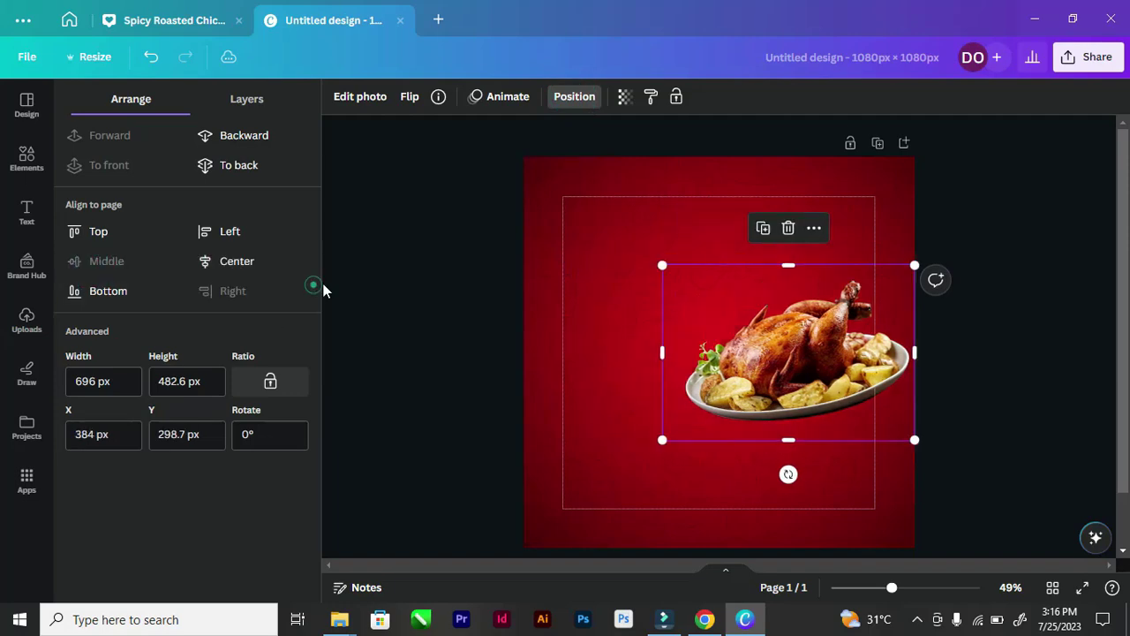
Centre the roast chicken image horizontally on the page and auto-adjust its colours
left_click(284, 268)
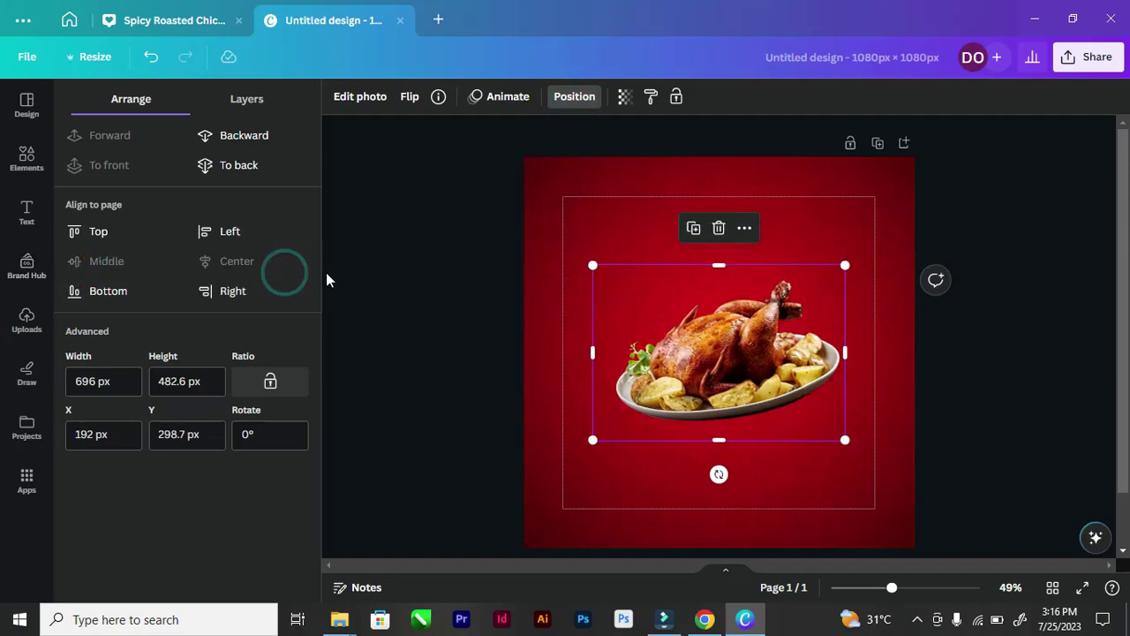
left_click(504, 284)
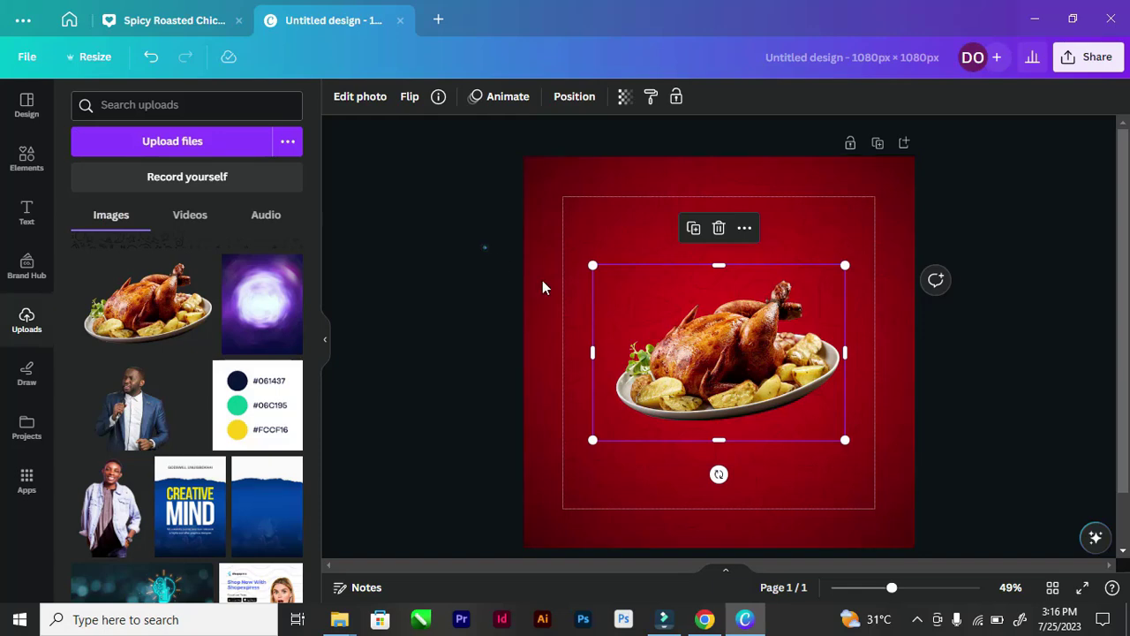
left_click(681, 350)
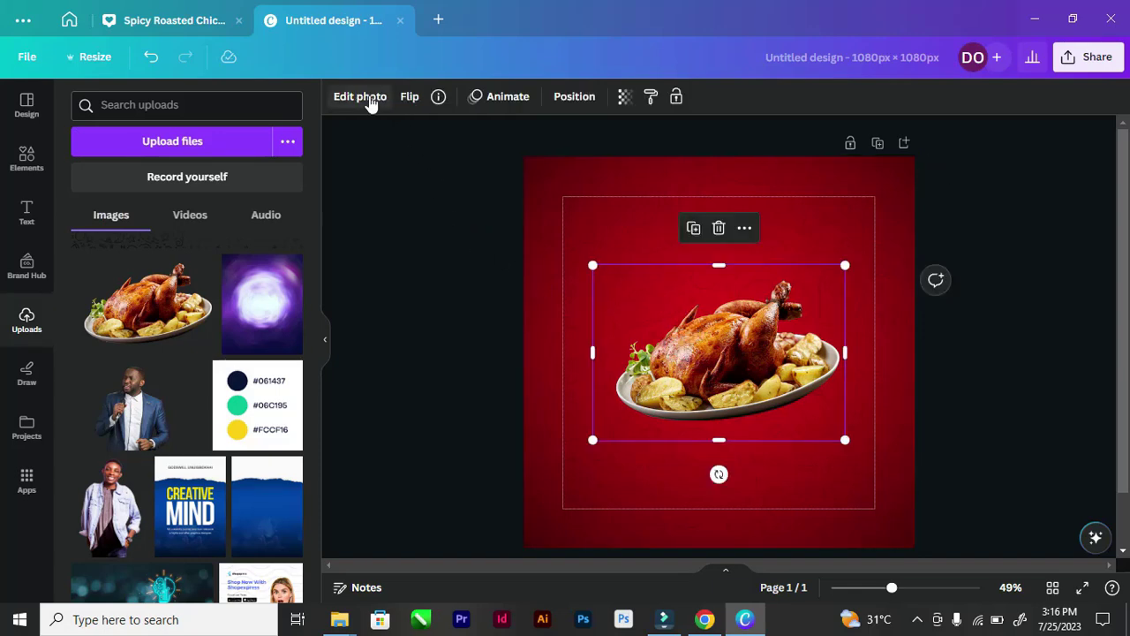
left_click(368, 99)
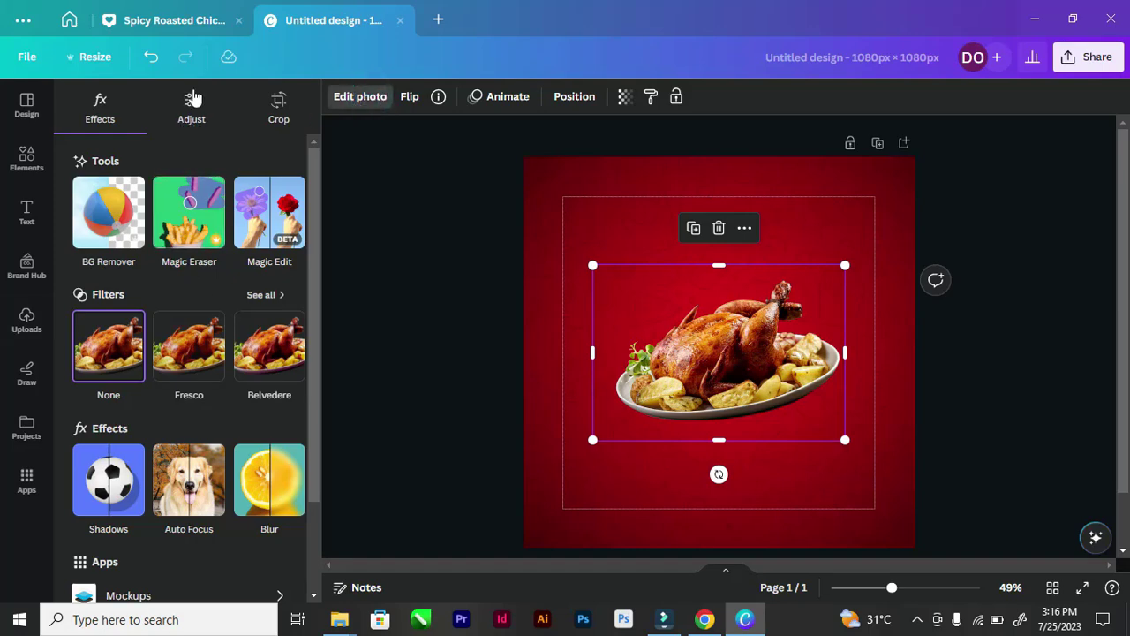
left_click(192, 99)
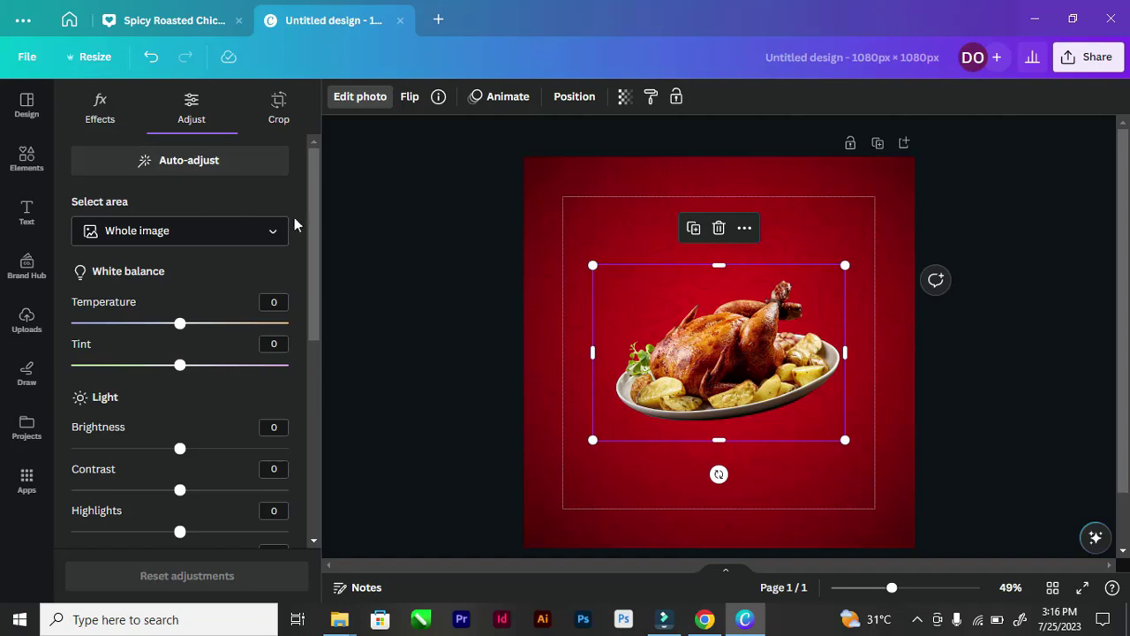
left_click(210, 173)
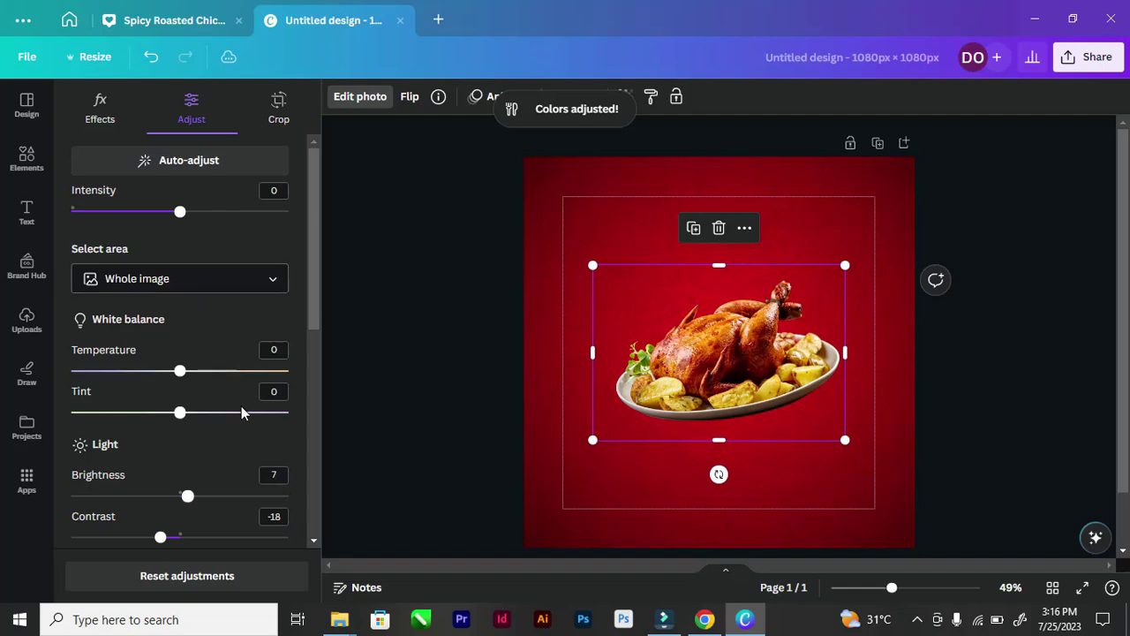
Set the chicken photo's brightness to 14 and vibrance to 45, and slightly increase its sharpness
scroll(234, 419, "down", 3)
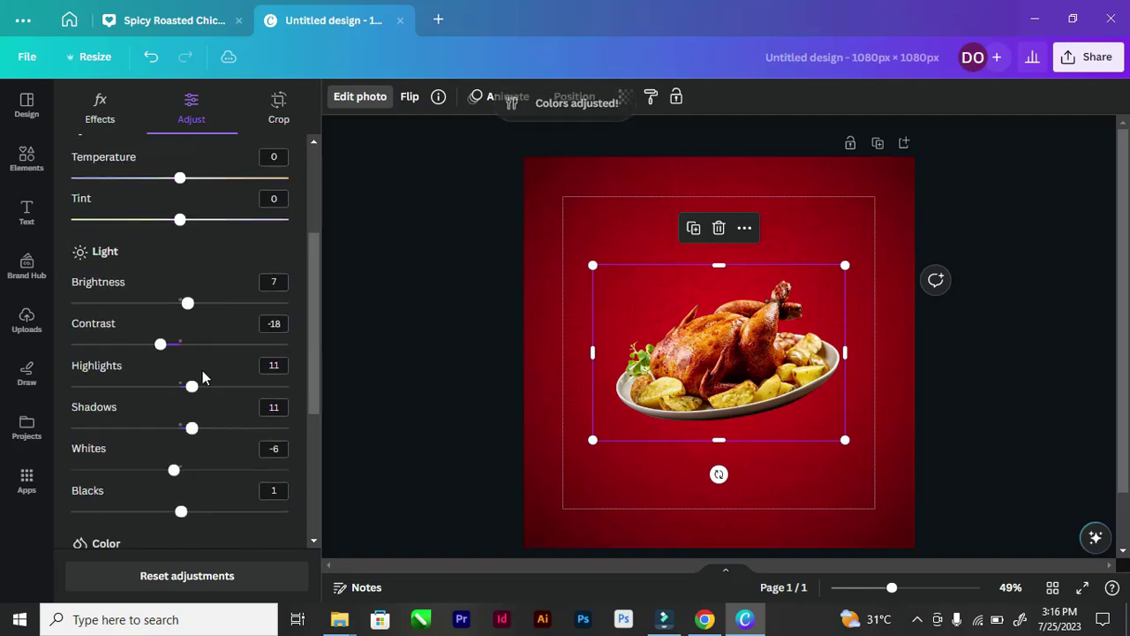
mouse_move(187, 306)
left_mouse_down()
mouse_move(217, 313)
mouse_move(203, 307)
left_mouse_up()
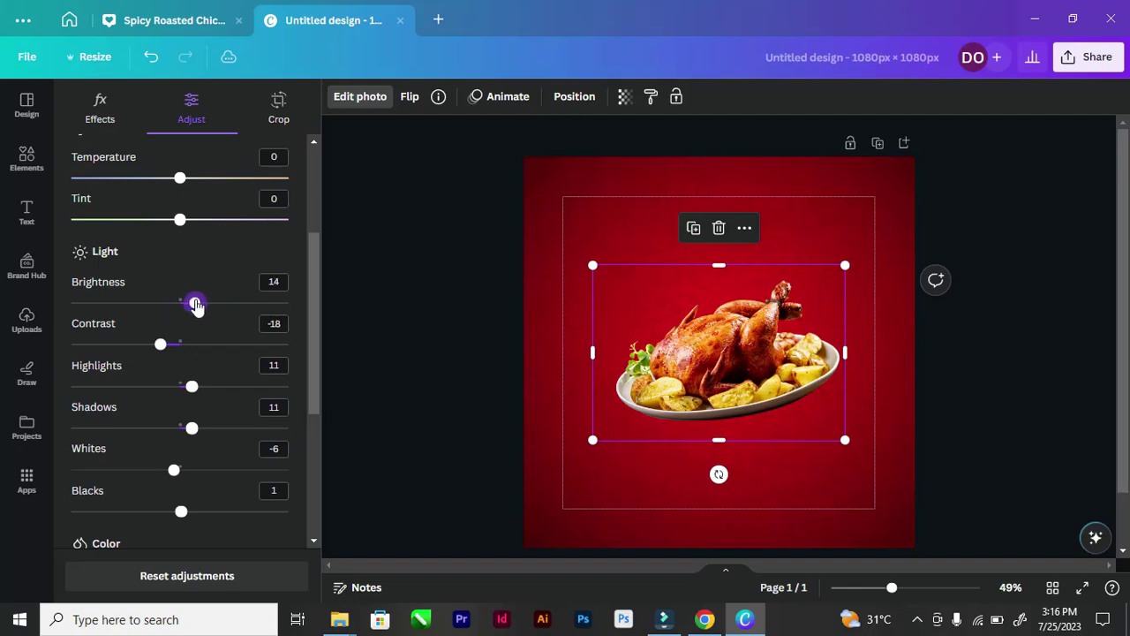
scroll(184, 495, "down", 3)
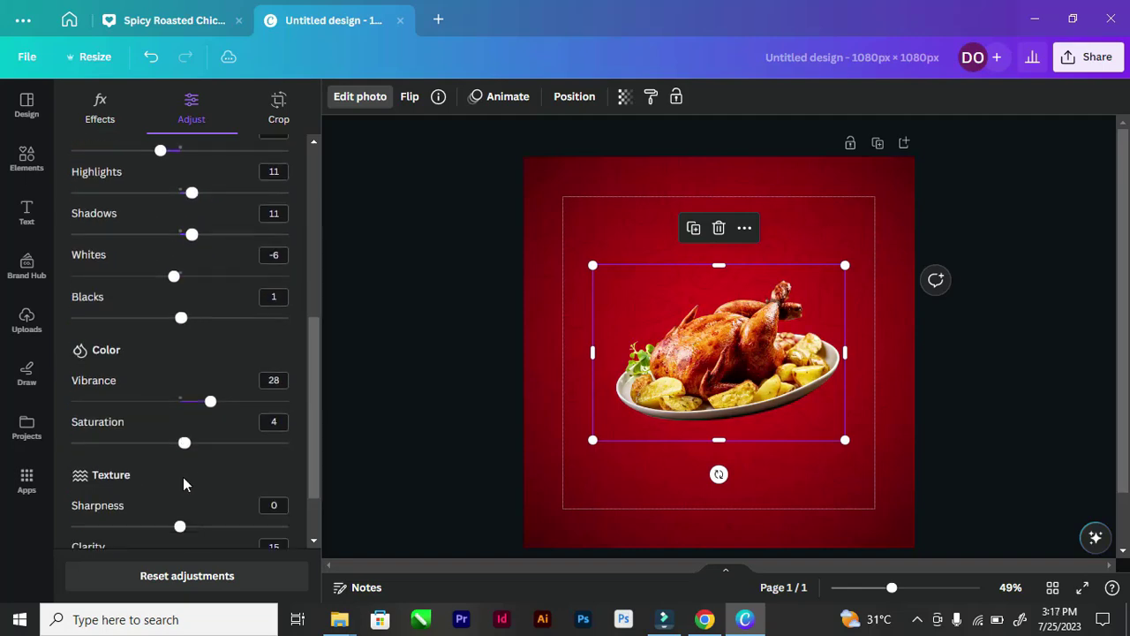
left_click_drag(212, 406, 230, 419)
scroll(204, 473, "down", 1)
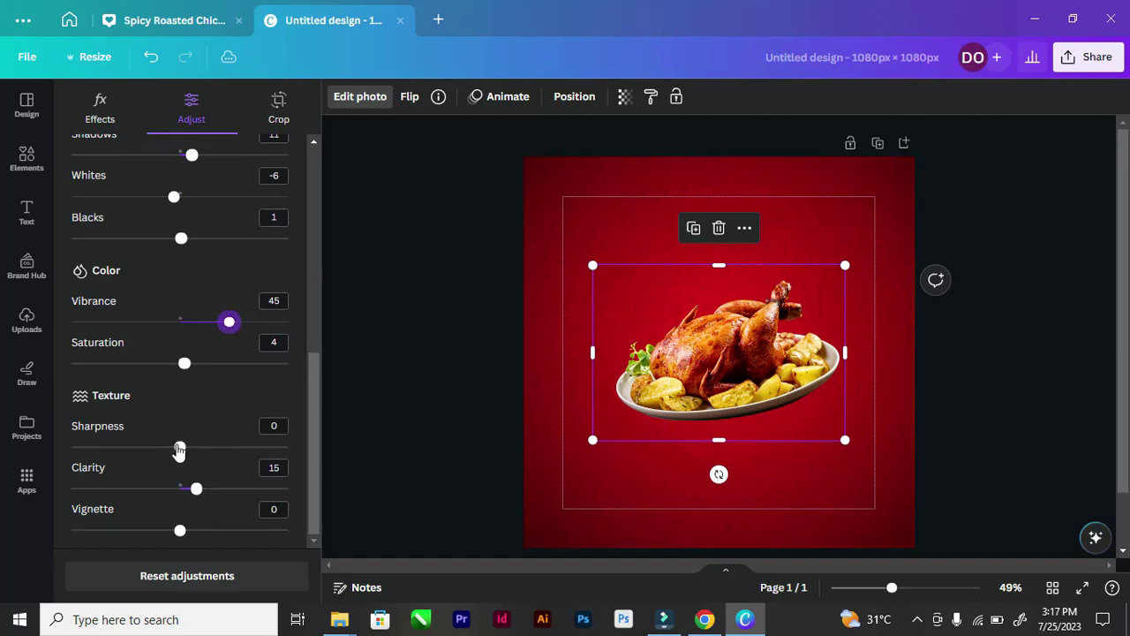
mouse_move(179, 449)
left_mouse_down()
mouse_move(386, 456)
mouse_move(316, 469)
mouse_move(200, 453)
left_mouse_up()
scroll(256, 415, "up", 6)
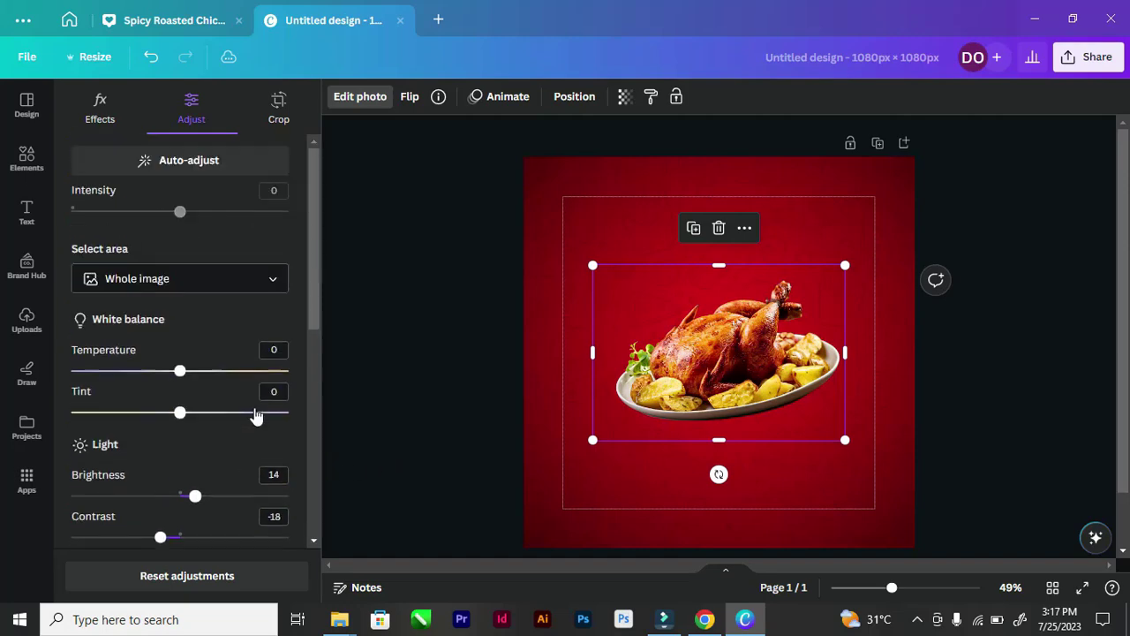
left_click(391, 200)
left_click(392, 200)
Check that the roast chicken image is aligned to the middle and centre of the page
left_click(693, 384)
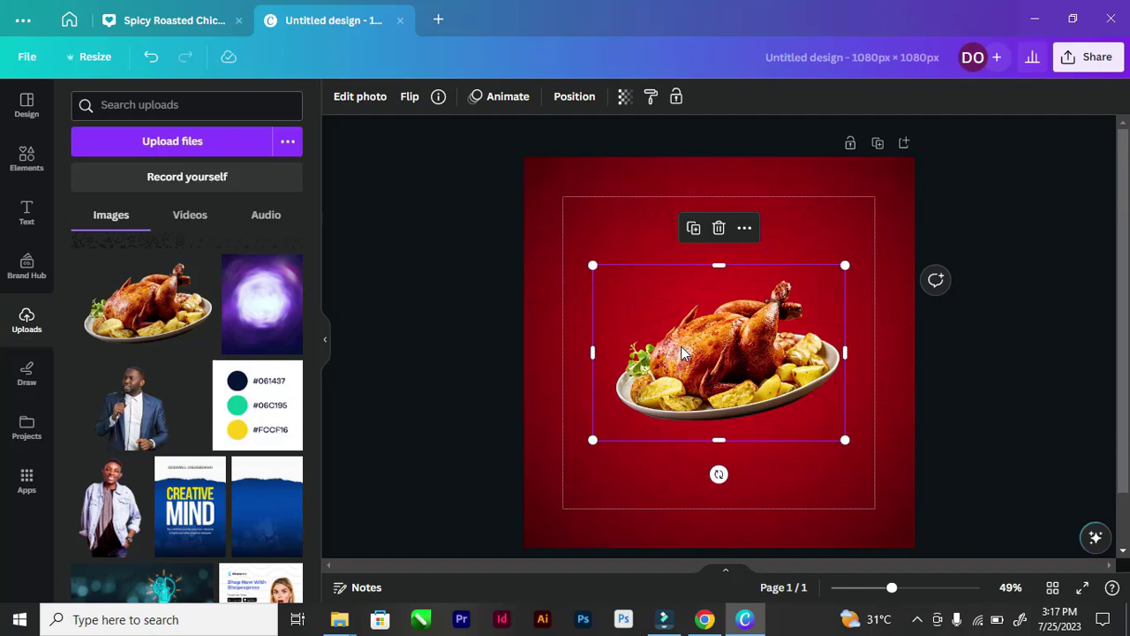
left_click_drag(690, 360, 705, 358)
left_click(433, 206)
left_click(613, 275)
left_click(575, 97)
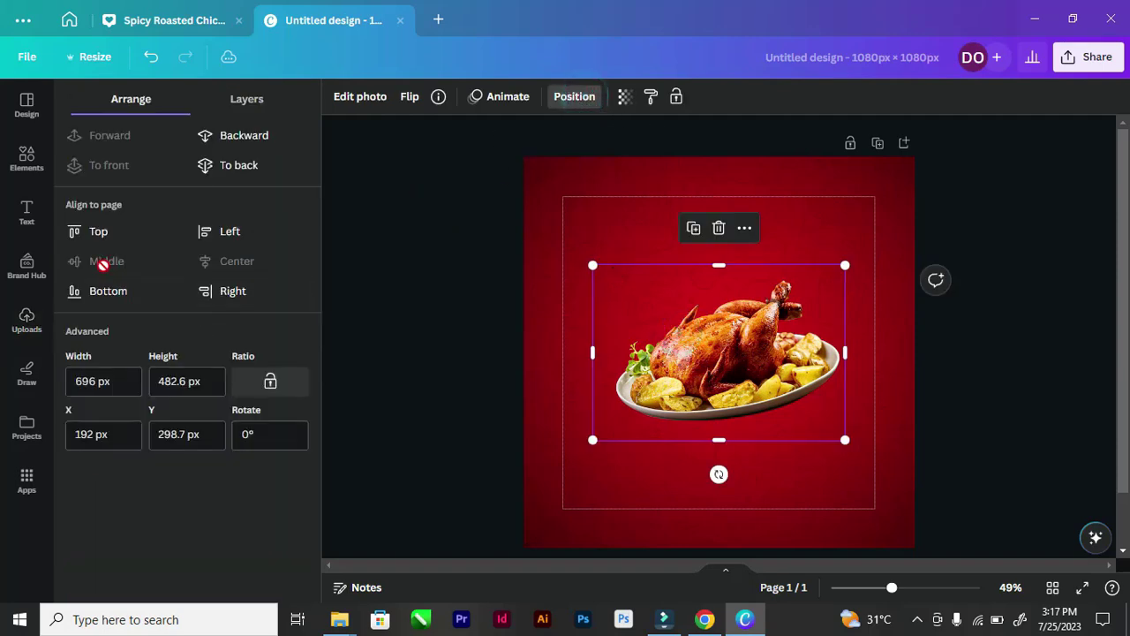
left_click(225, 260)
left_click(424, 242)
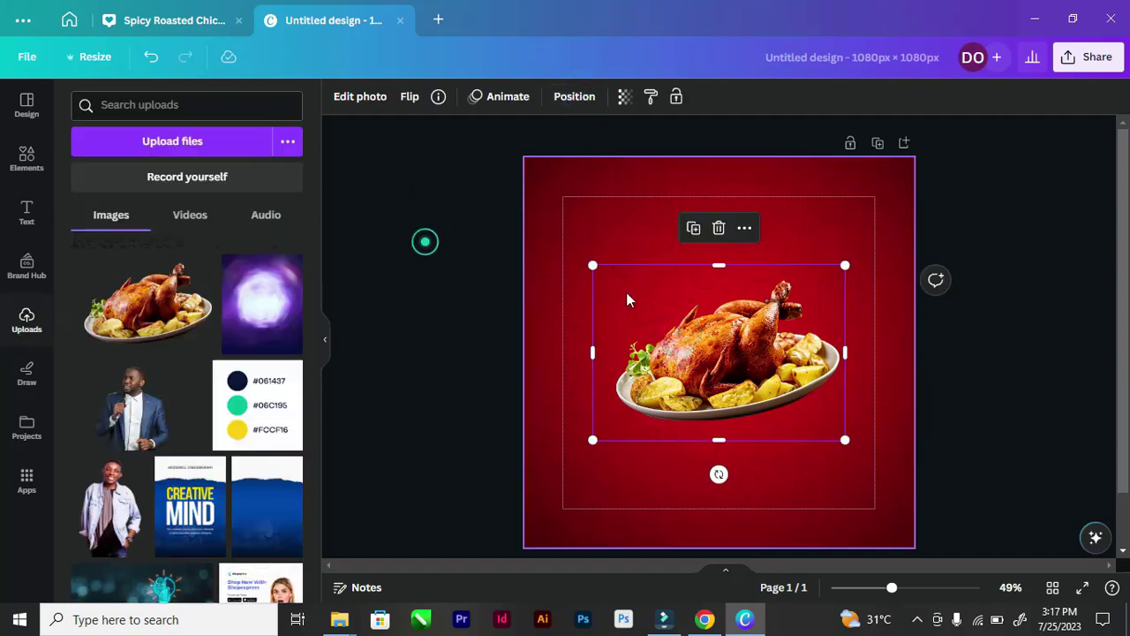
left_click(465, 316)
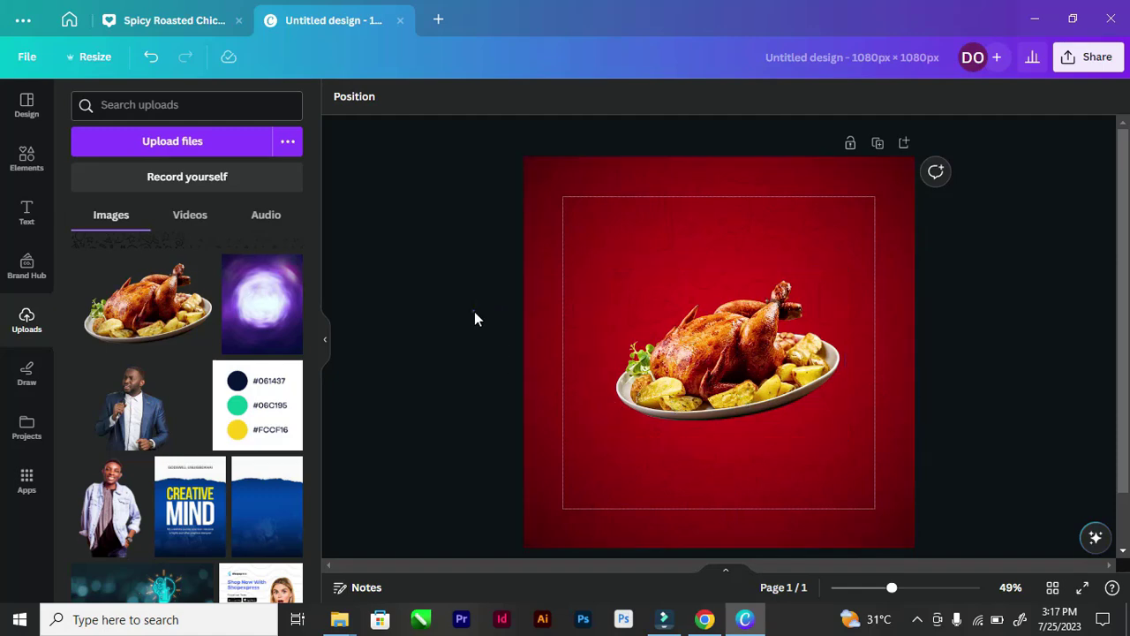
Try resizing and moving the red background image, undoing each change
left_click(667, 370)
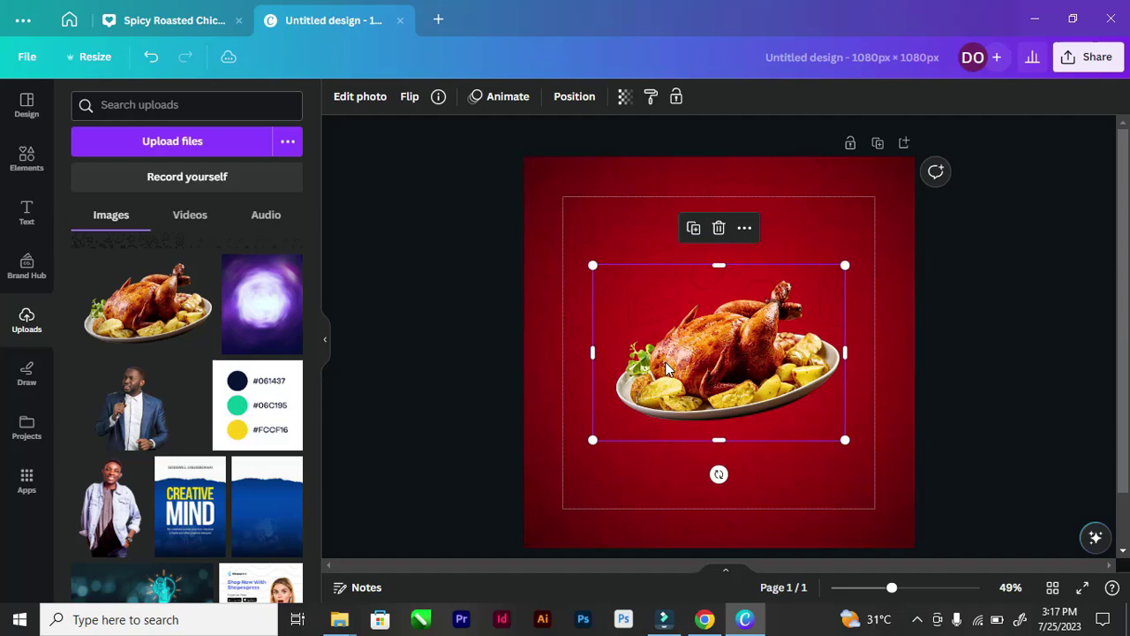
left_click(446, 247)
left_click(531, 228)
left_click_drag(529, 223, 572, 250)
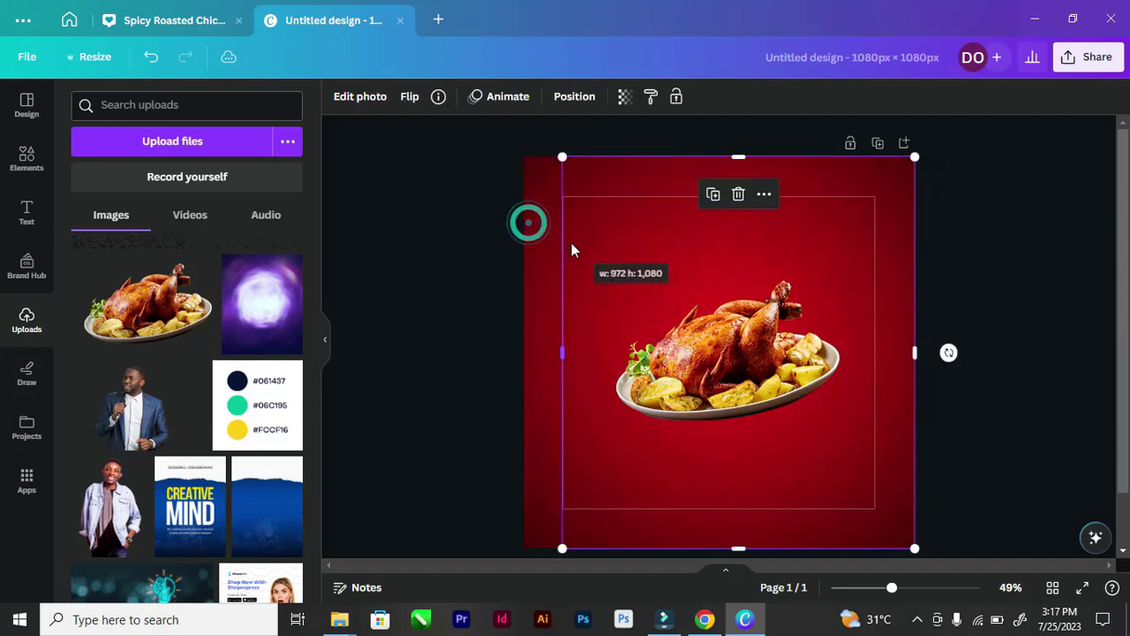
key("ctrl+z")
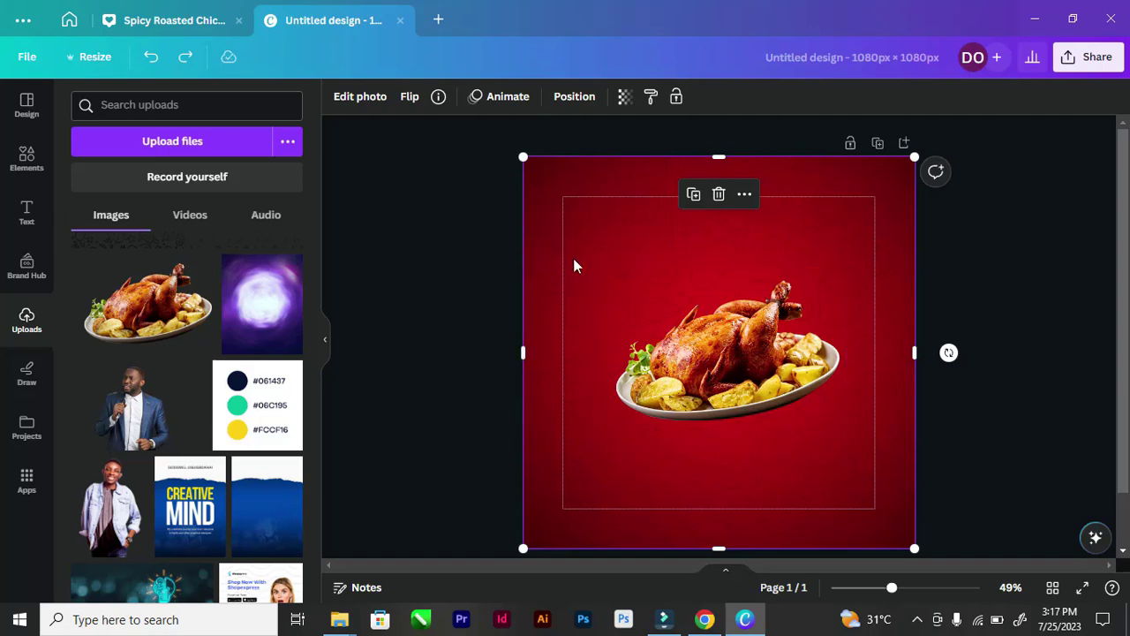
left_click_drag(558, 258, 589, 278)
key("ctrl+z")
Fully lock the red background image, leaving the roast chicken selectable
right_click(575, 275)
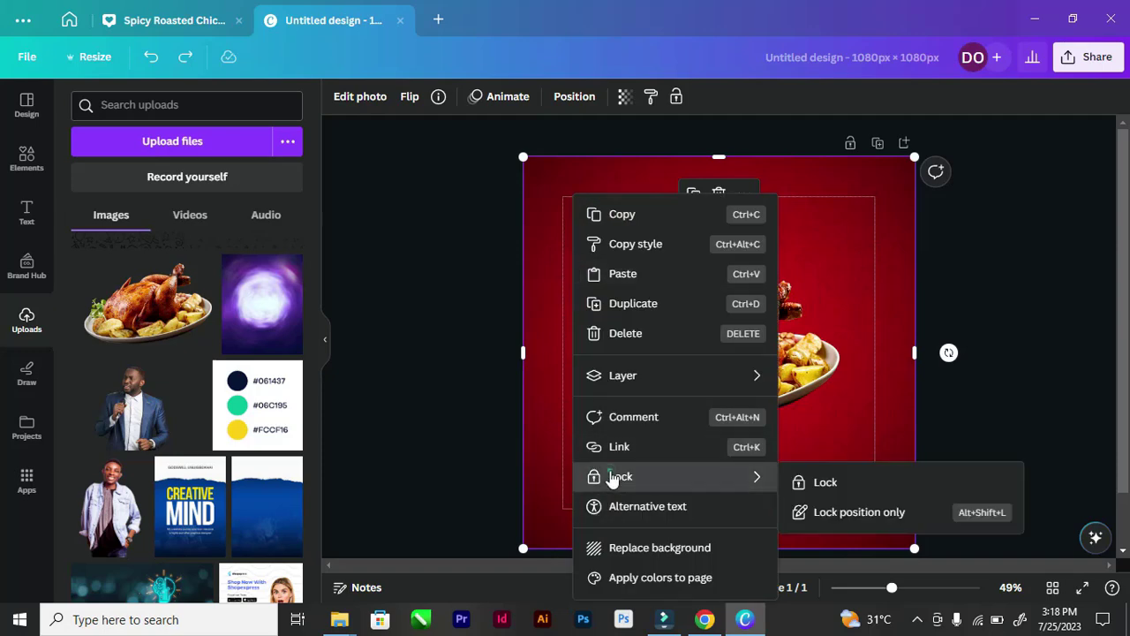
left_click(609, 472)
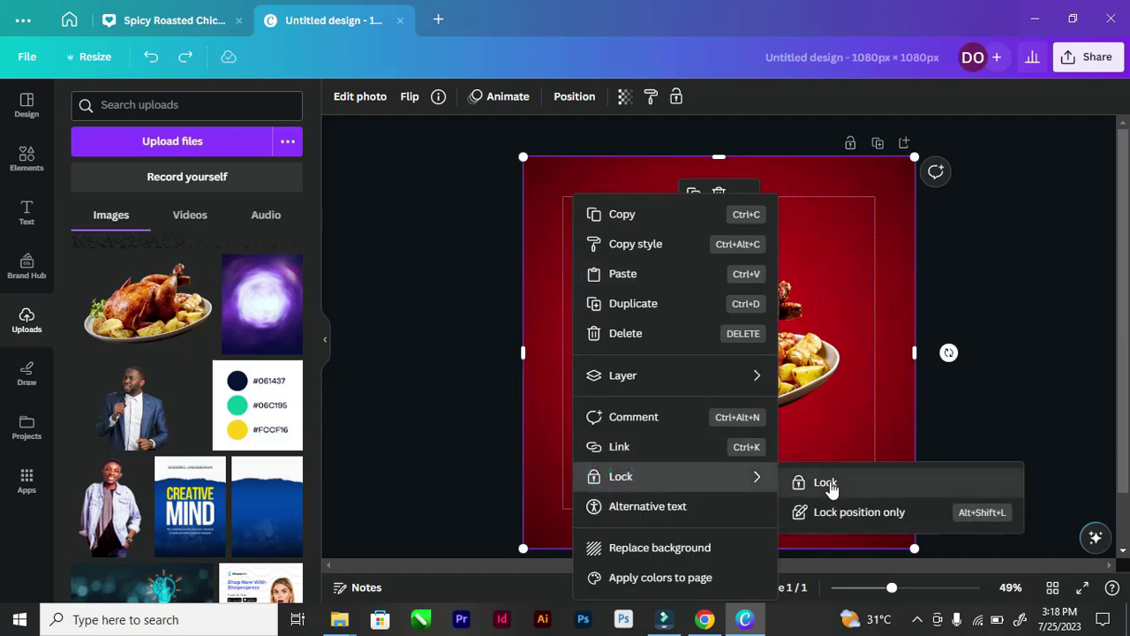
left_click(826, 482)
left_click(461, 328)
left_click(684, 341)
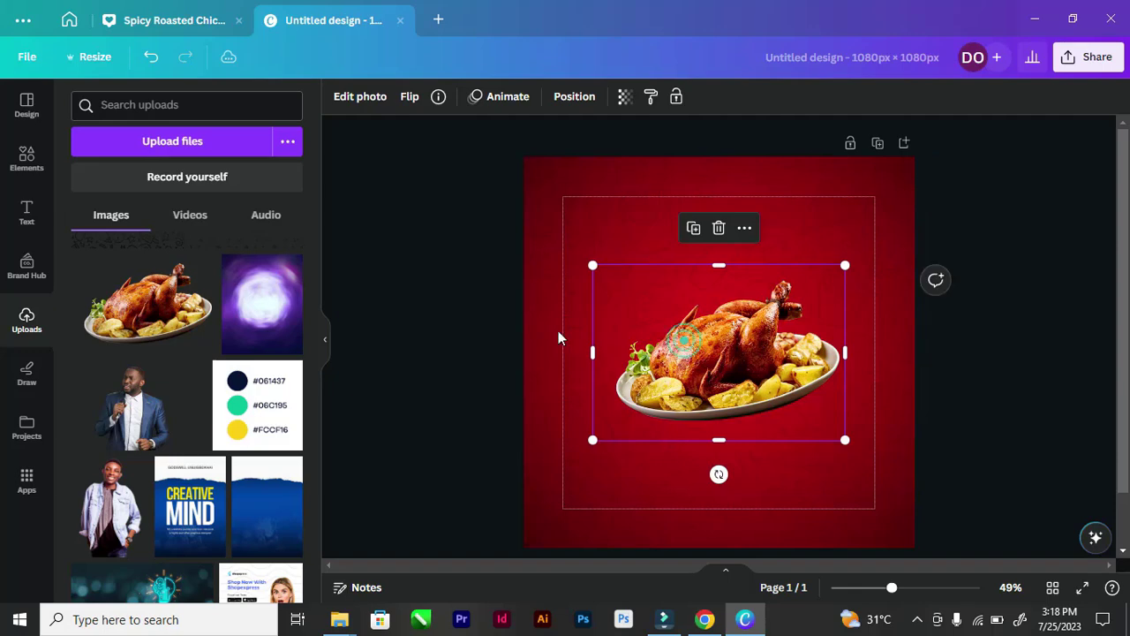
left_click(434, 321)
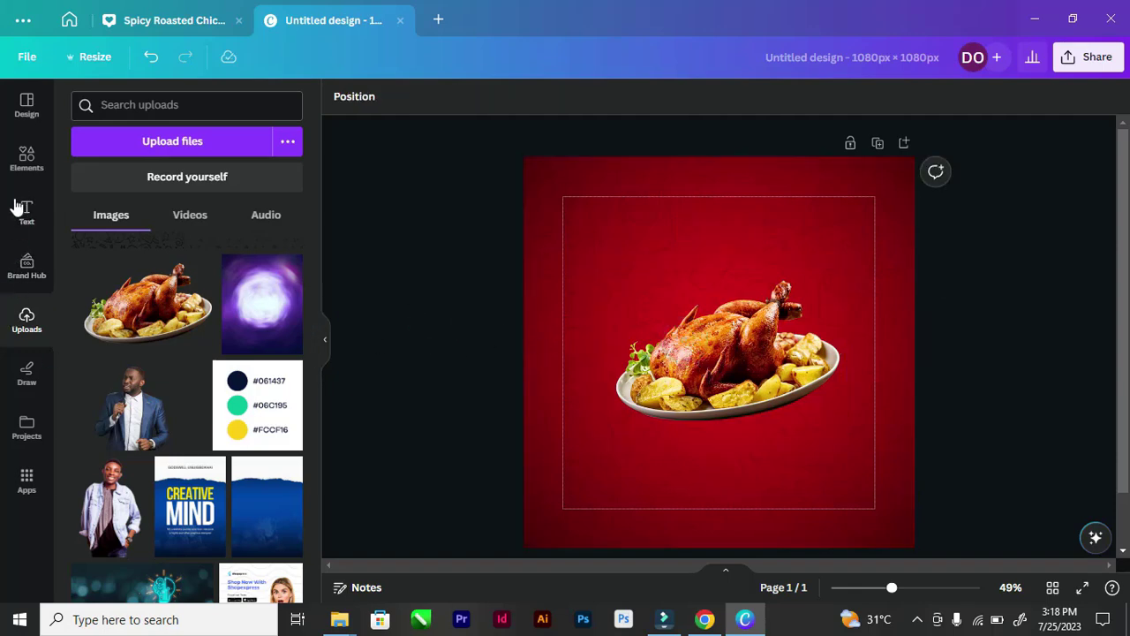
Clear the thanksgiving turkey search in the elements library, search for "drop shadow", and show all matching graphics
left_click(30, 158)
scroll(110, 261, "up", 2)
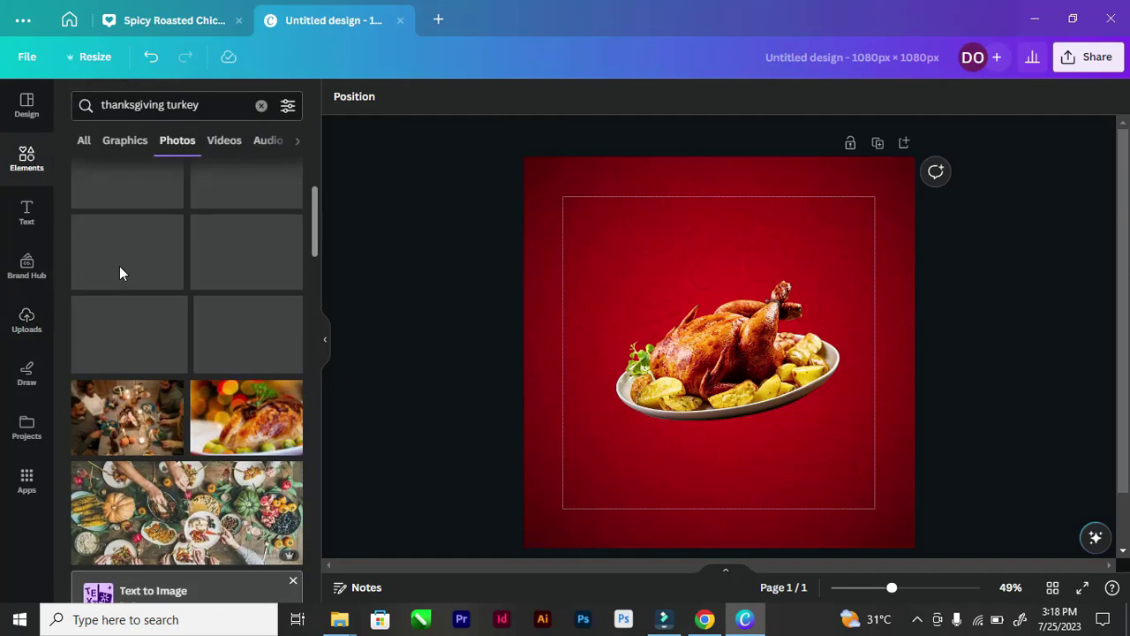
scroll(121, 265, "up", 2)
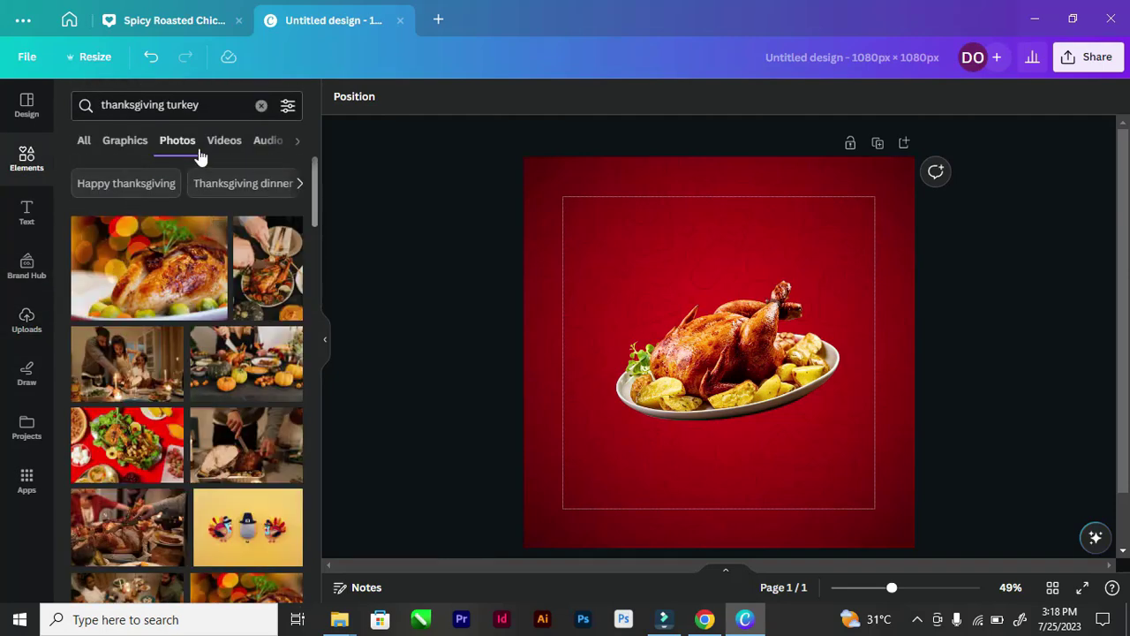
left_click(261, 105)
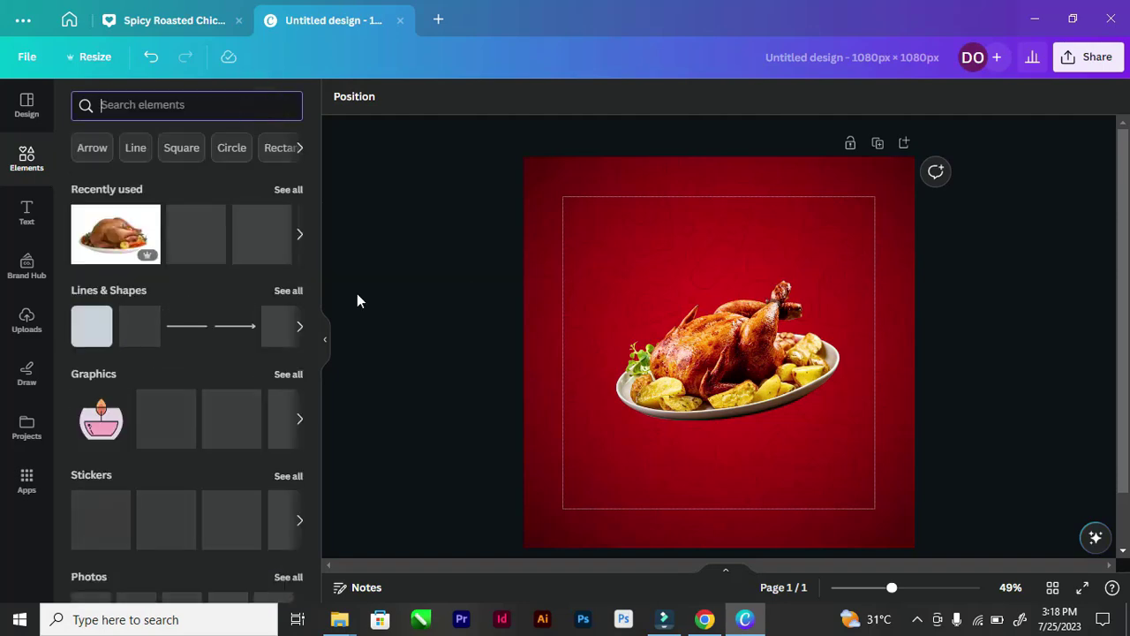
scroll(357, 296, "down", 1)
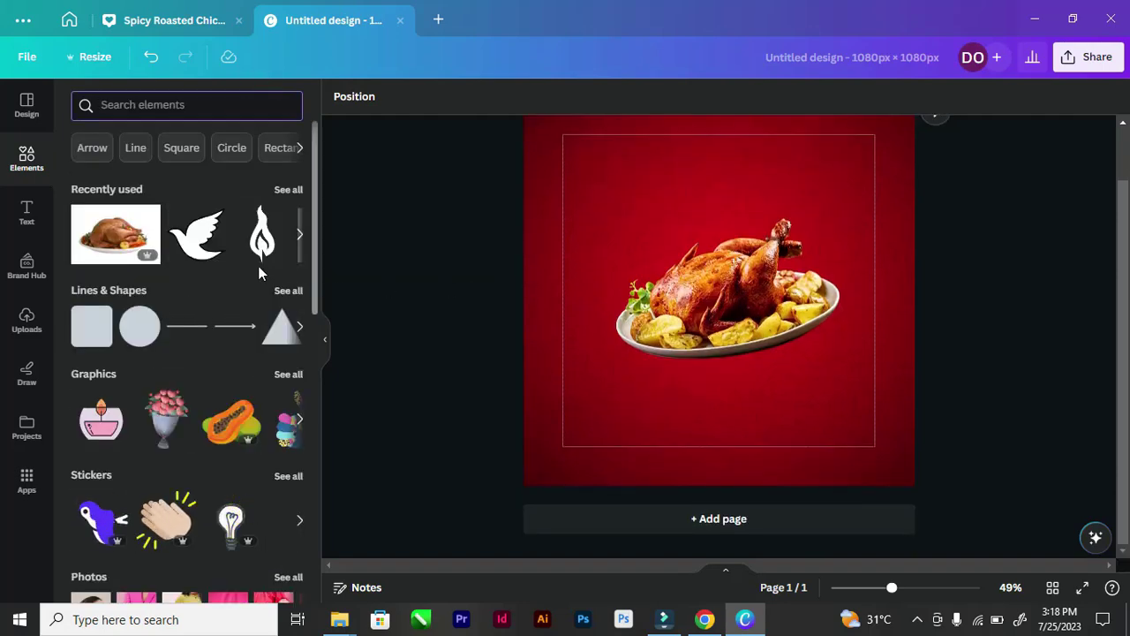
left_click(128, 107)
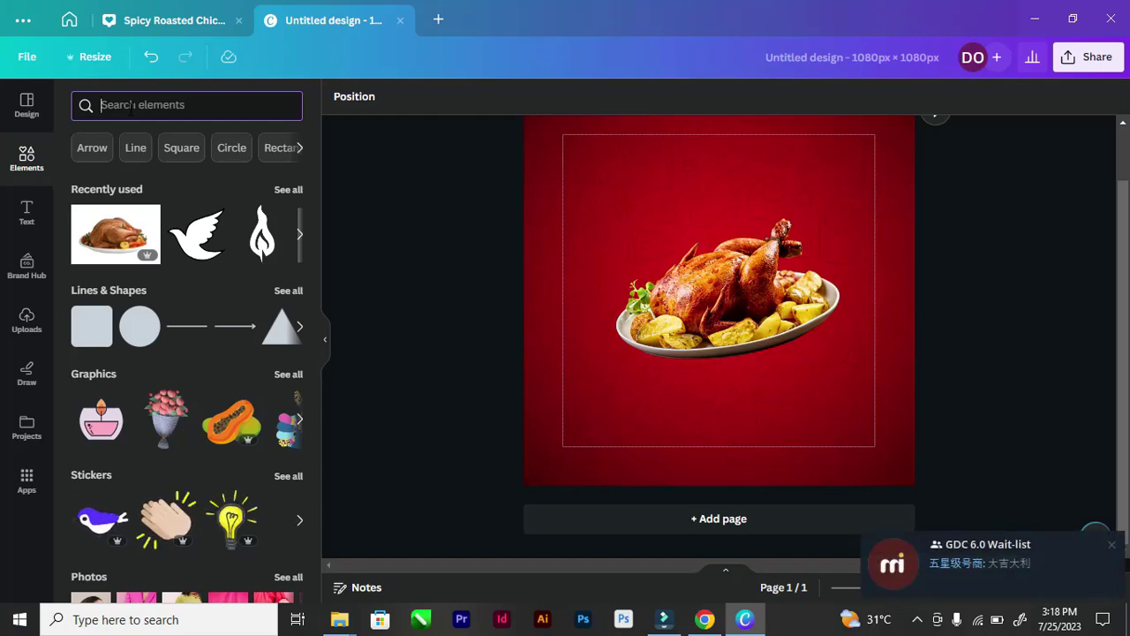
type("shadow")
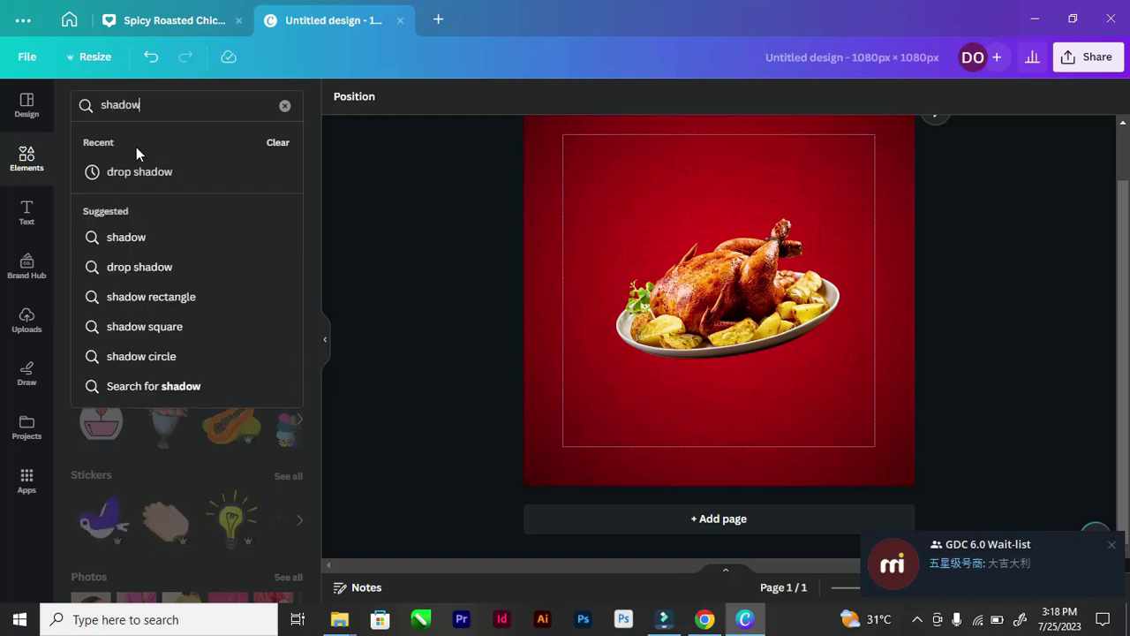
left_click(143, 173)
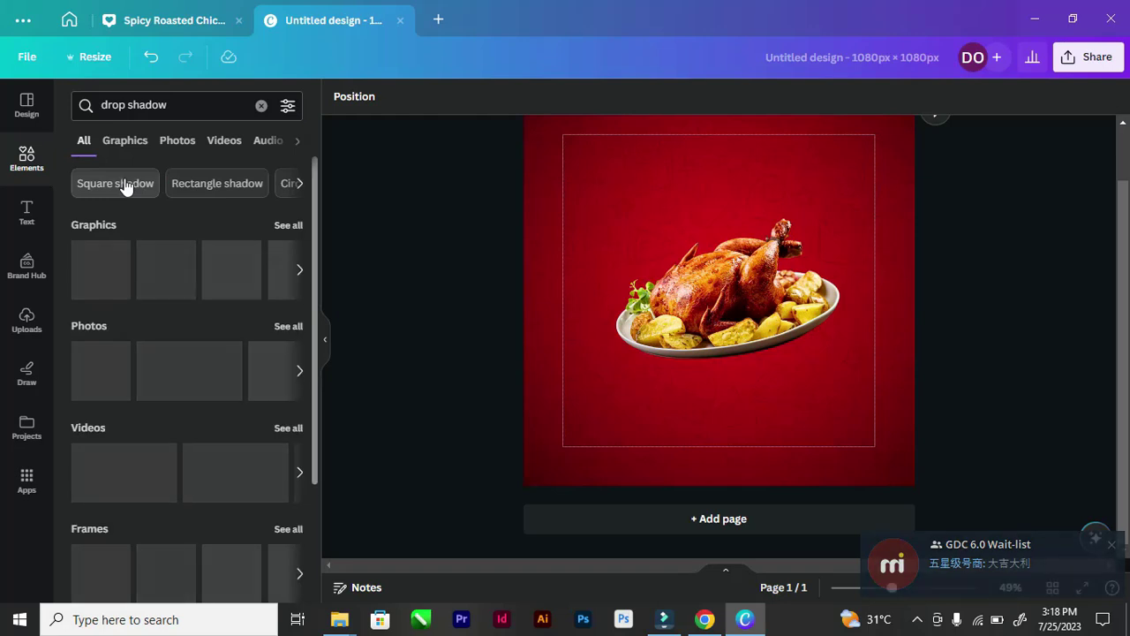
left_click(287, 226)
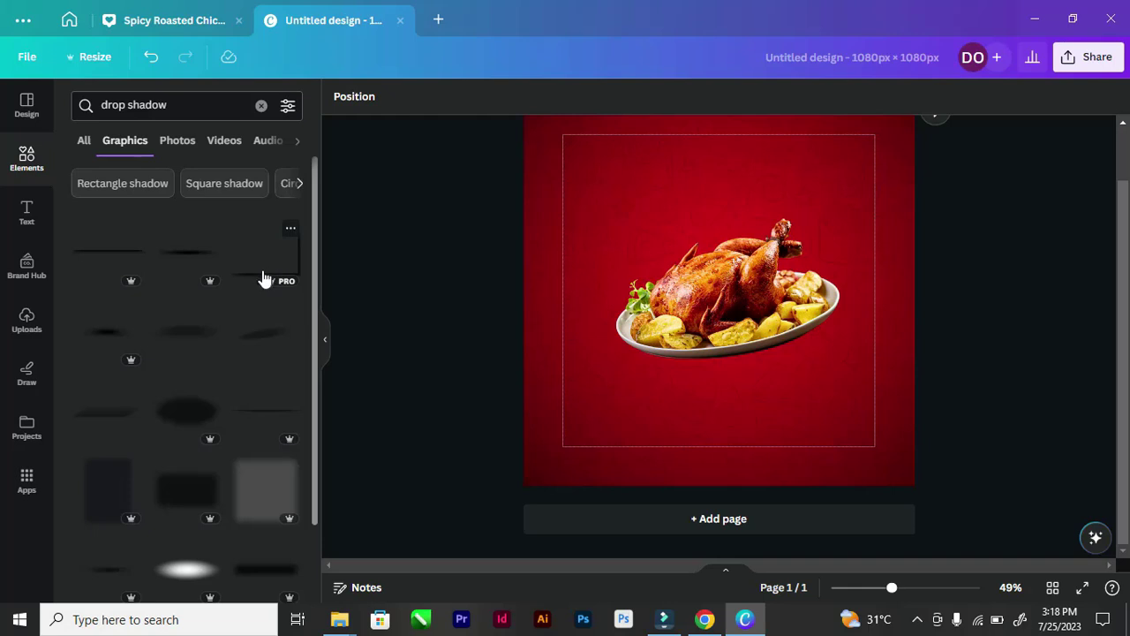
Browse the drop shadow graphics for a soft dark shadow that suits the roast chicken plate
scroll(263, 279, "down", 5)
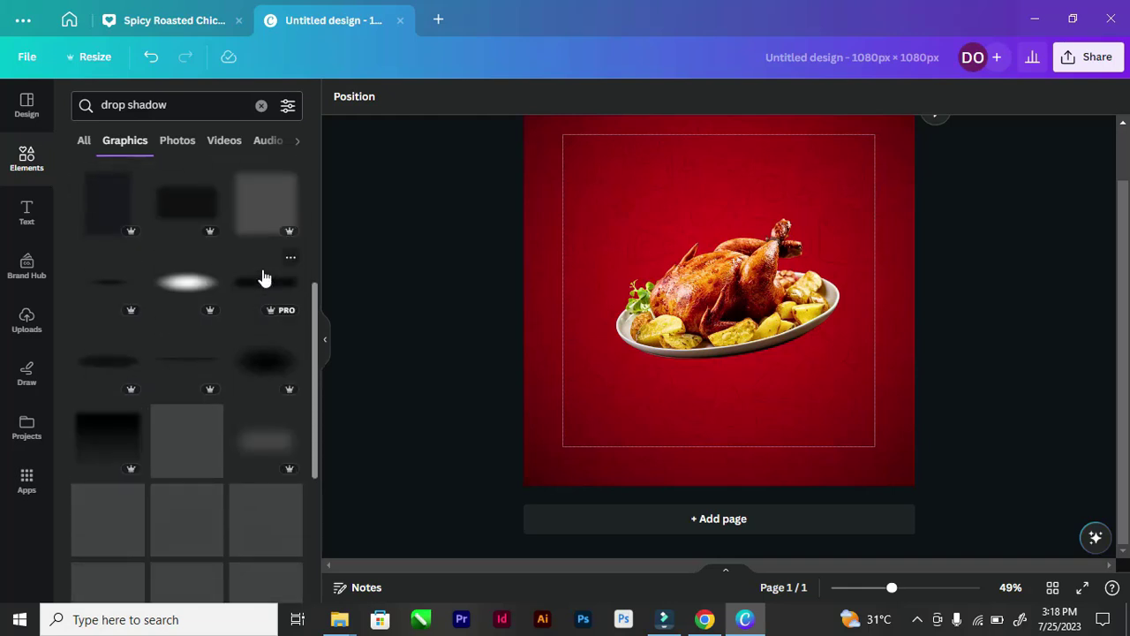
scroll(263, 278, "down", 8)
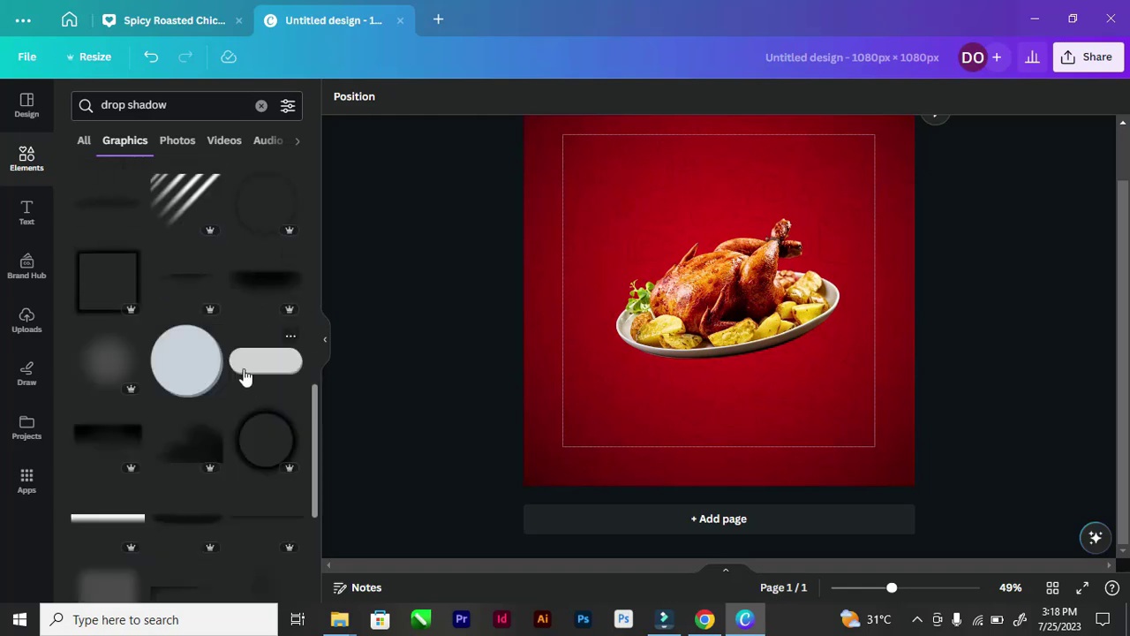
scroll(245, 373, "down", 5)
scroll(245, 331, "down", 6)
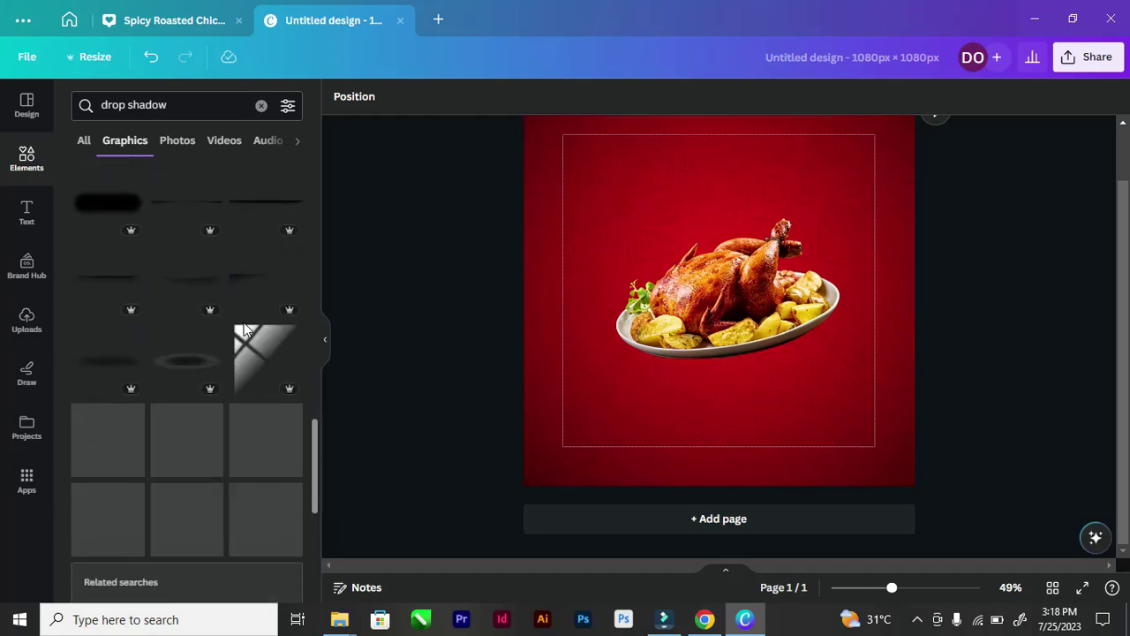
scroll(247, 328, "down", 6)
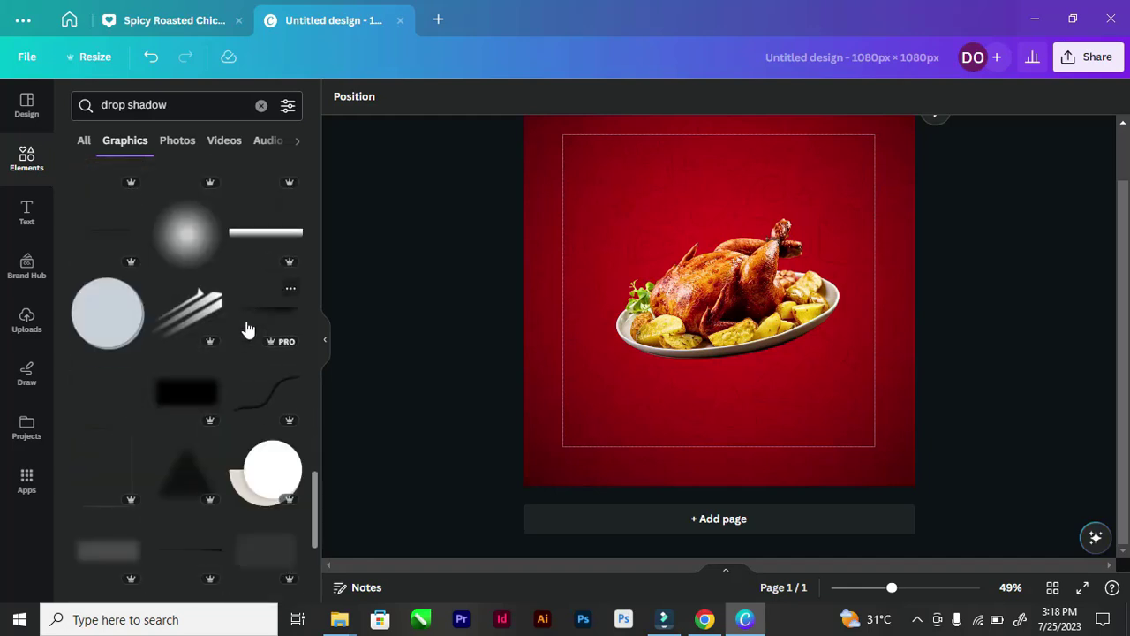
scroll(247, 328, "down", 8)
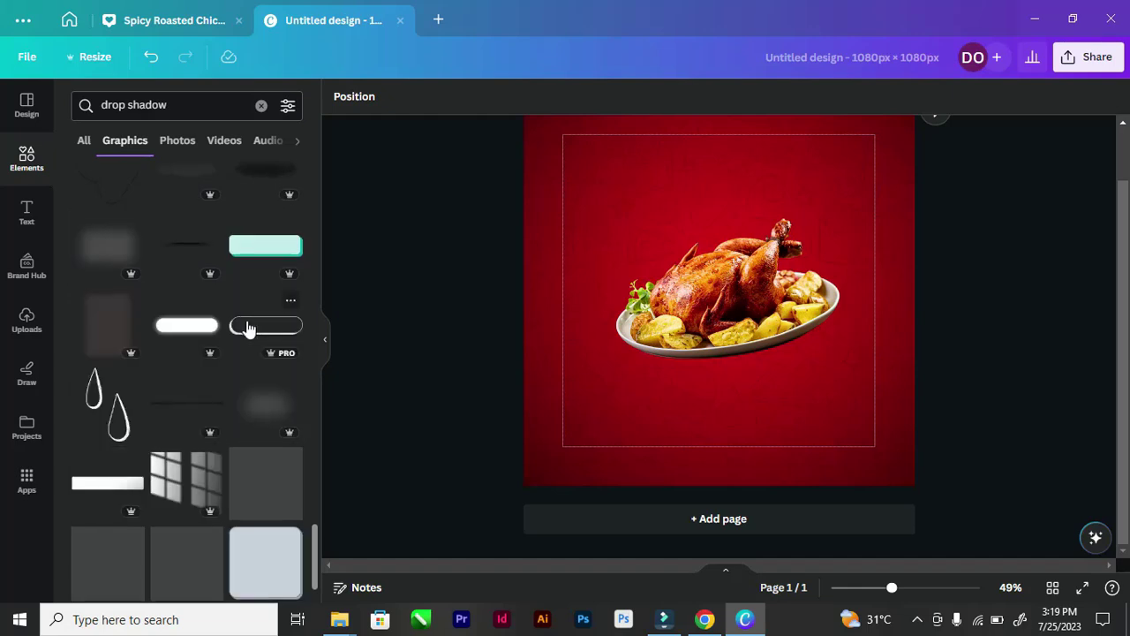
scroll(247, 328, "down", 5)
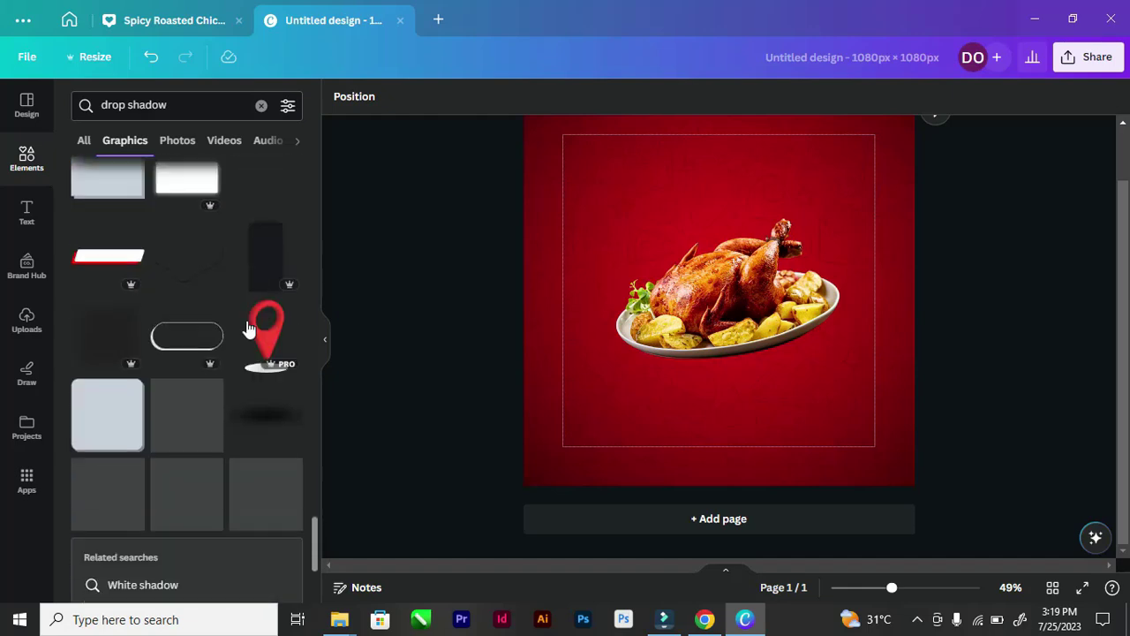
scroll(248, 329, "down", 5)
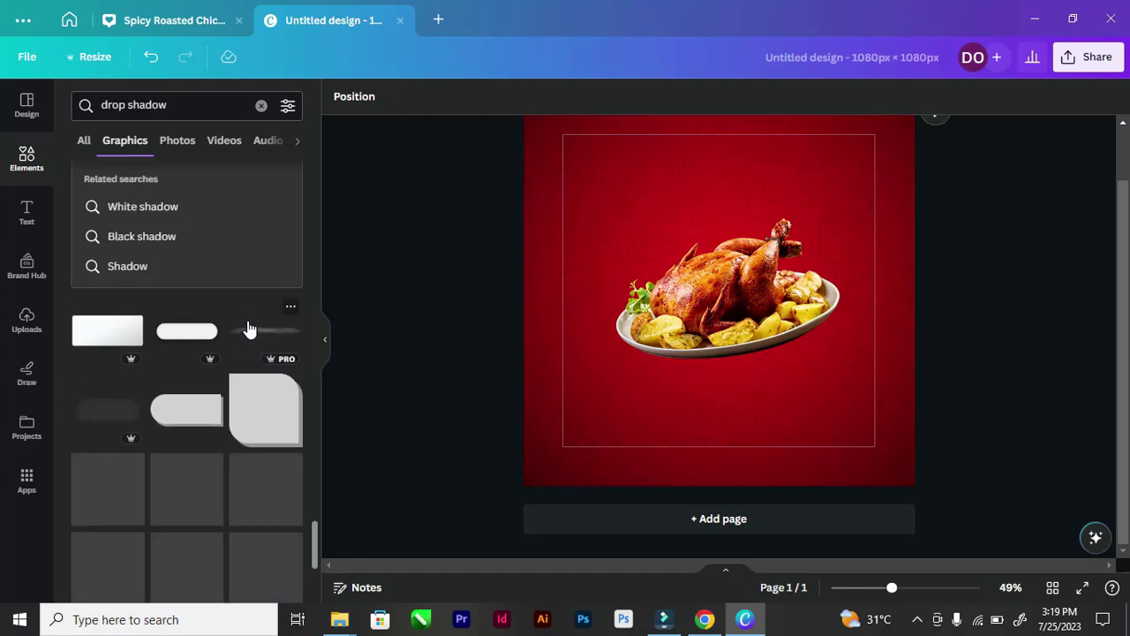
scroll(250, 329, "down", 10)
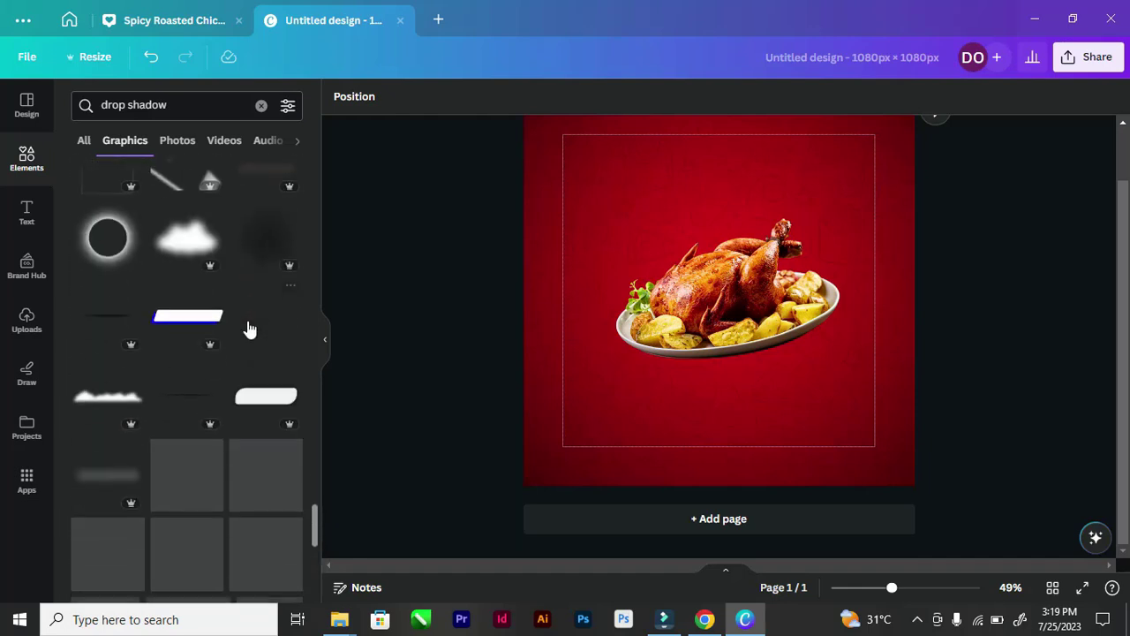
scroll(264, 281, "down", 5)
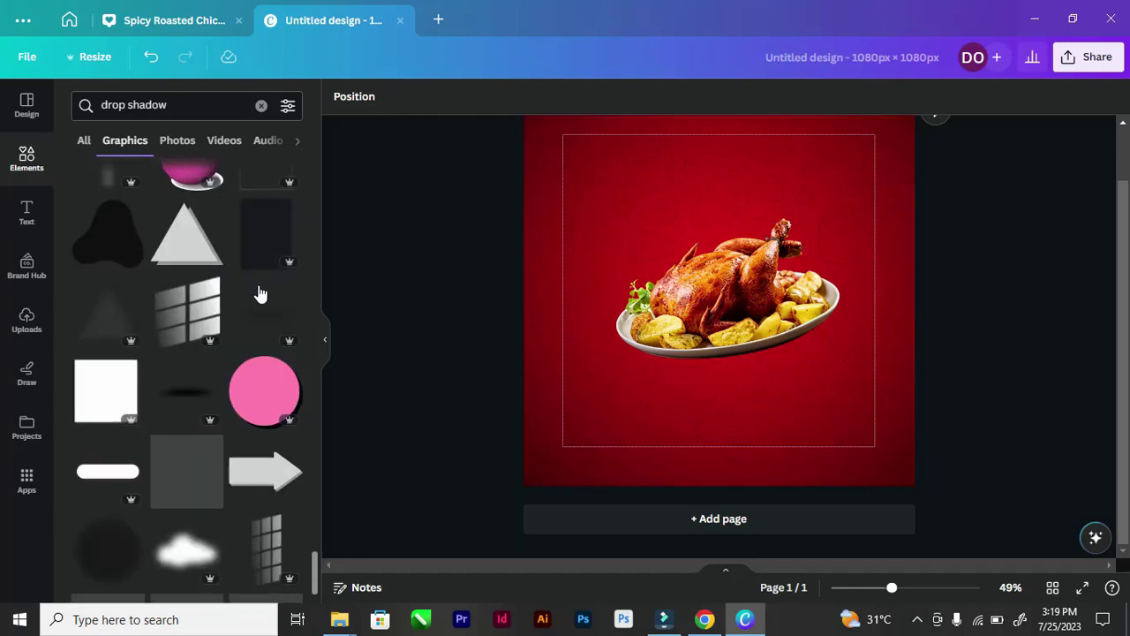
scroll(260, 293, "down", 10)
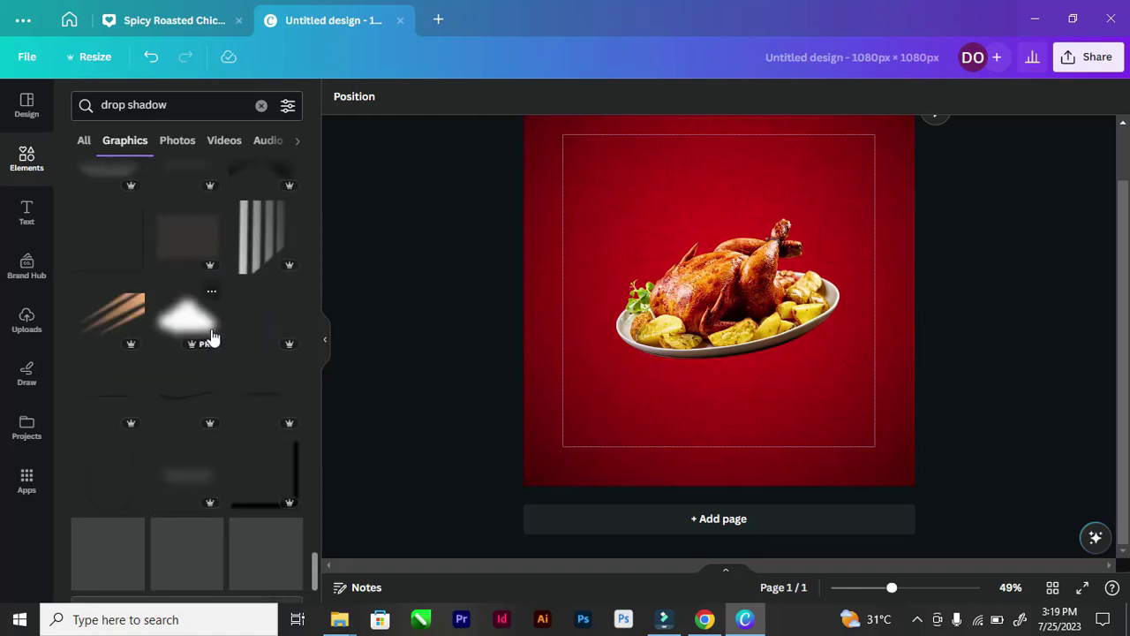
scroll(214, 335, "down", 5)
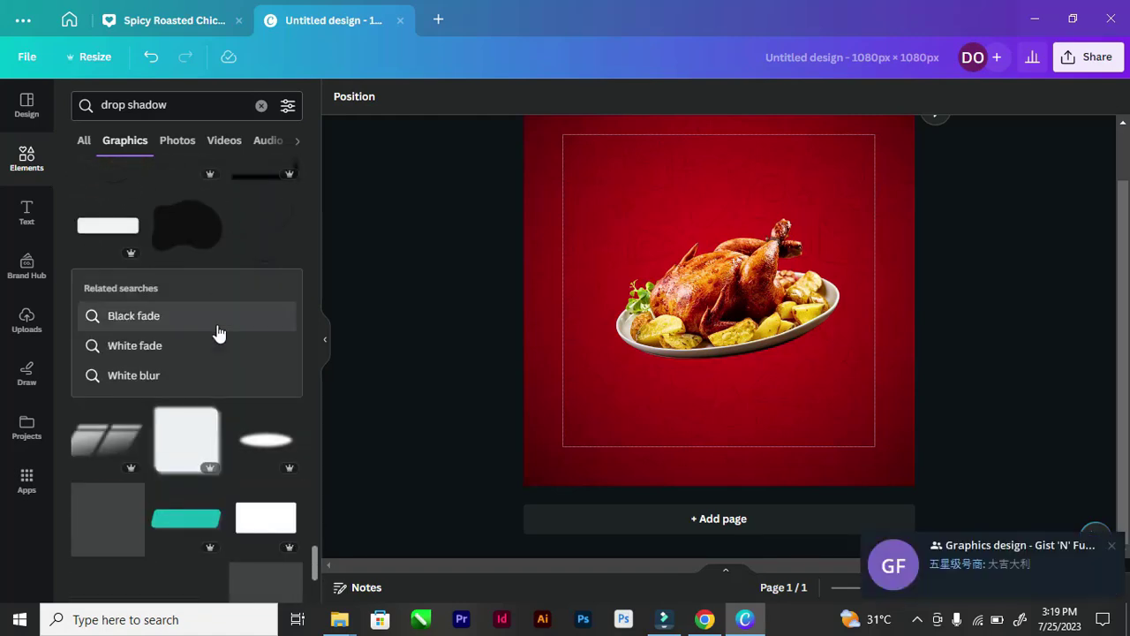
scroll(218, 333, "down", 10)
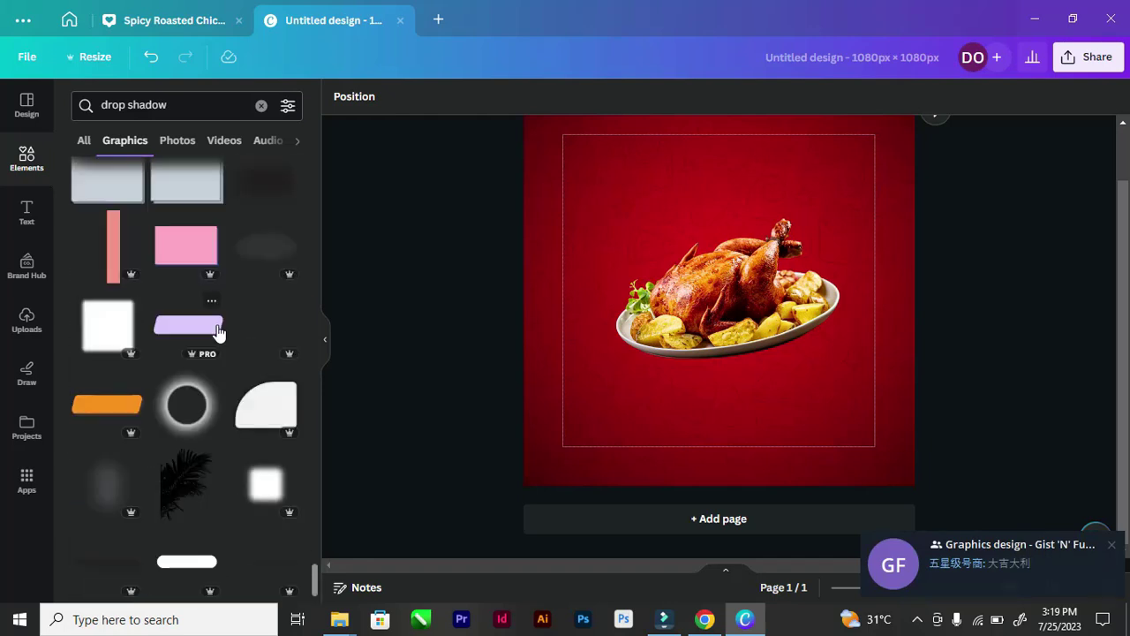
scroll(218, 332, "down", 3)
scroll(218, 332, "down", 2)
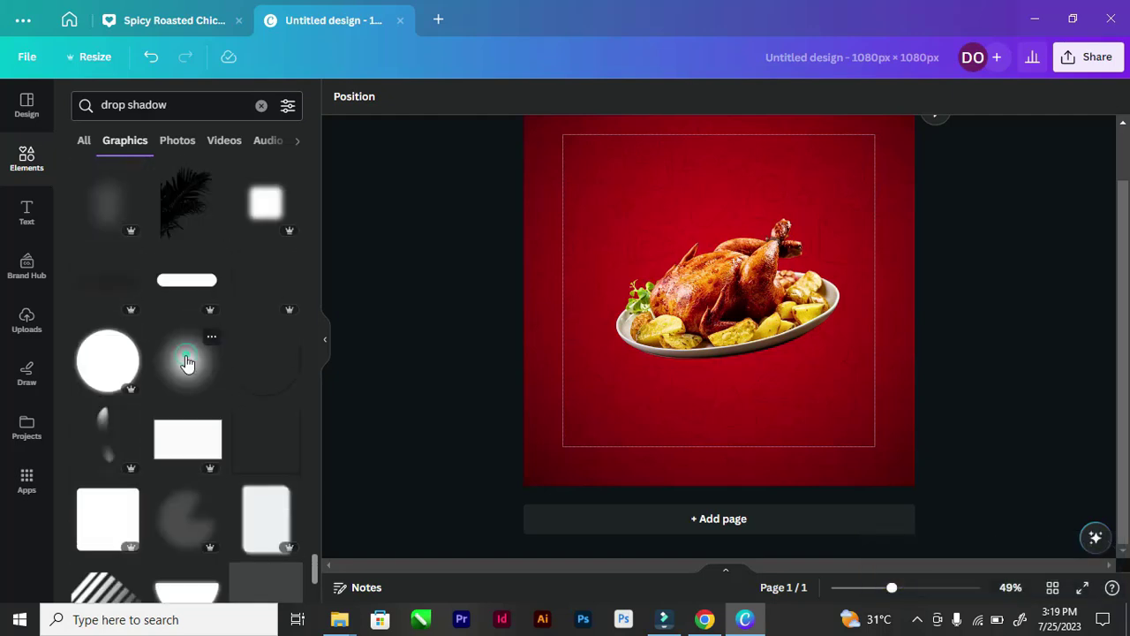
Try the soft round blur graphic near the lower part of the chicken plate, and delete it
left_click(187, 362)
left_click_drag(734, 292, 650, 356)
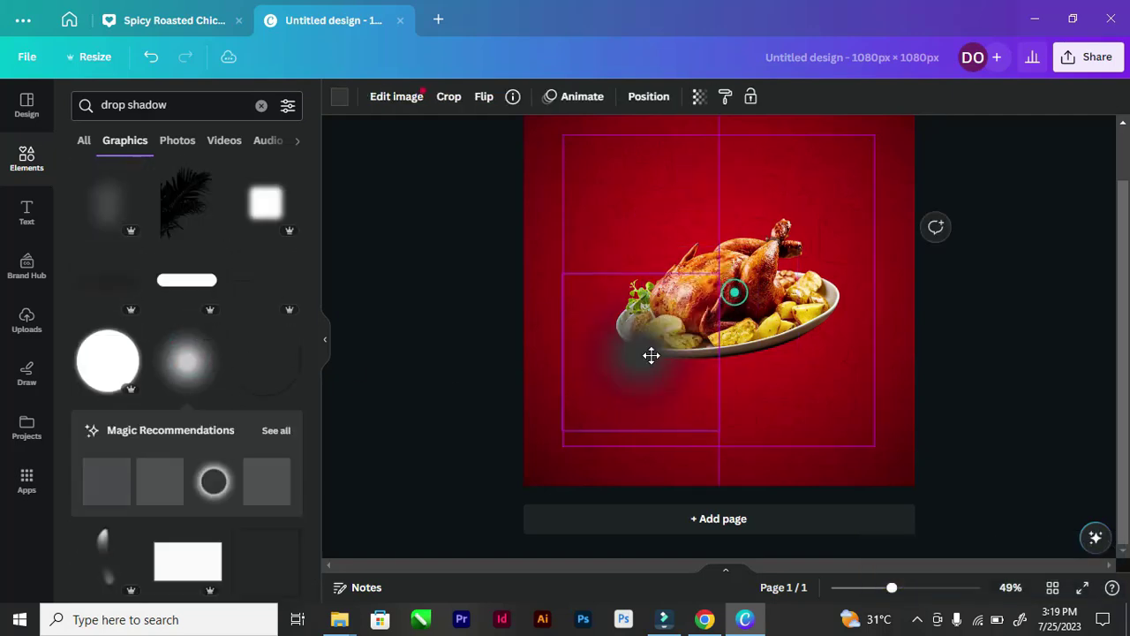
key("Delete")
Filter the drop shadow results to free elements only and show all matching graphics
scroll(134, 439, "down", 4)
scroll(136, 418, "down", 2)
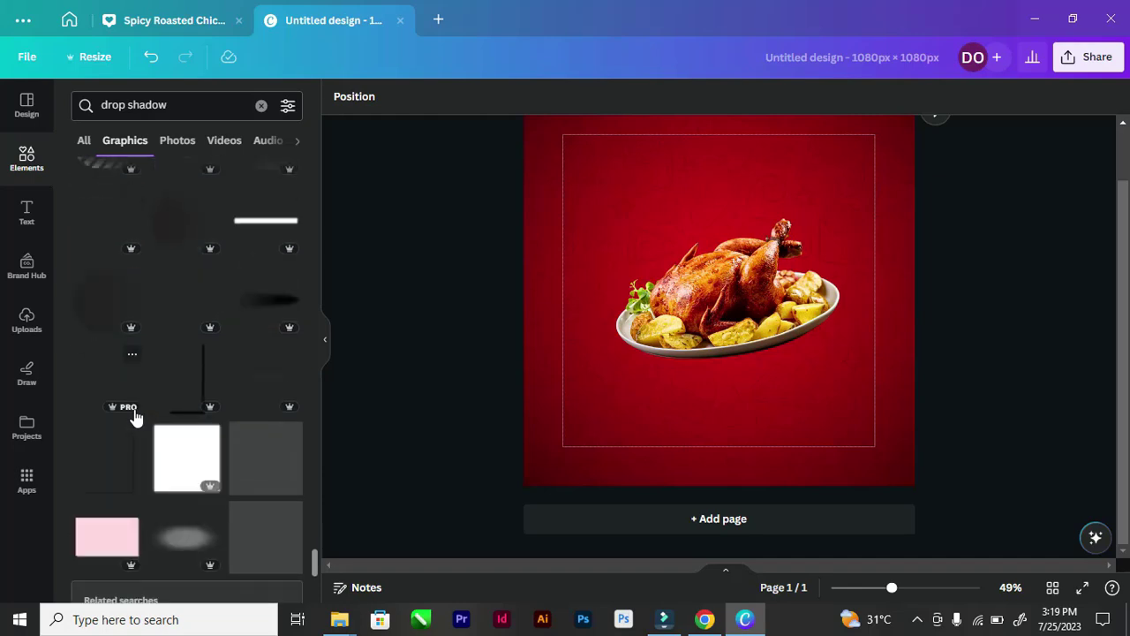
scroll(136, 405, "down", 2)
scroll(136, 397, "down", 6)
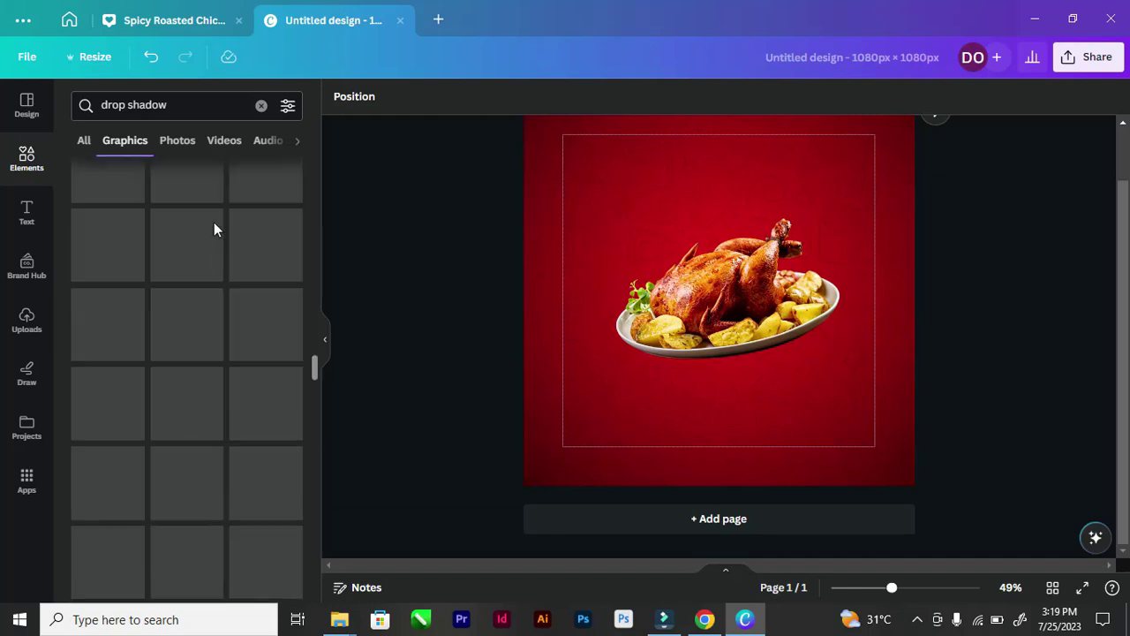
left_click(286, 107)
scroll(104, 435, "down", 1)
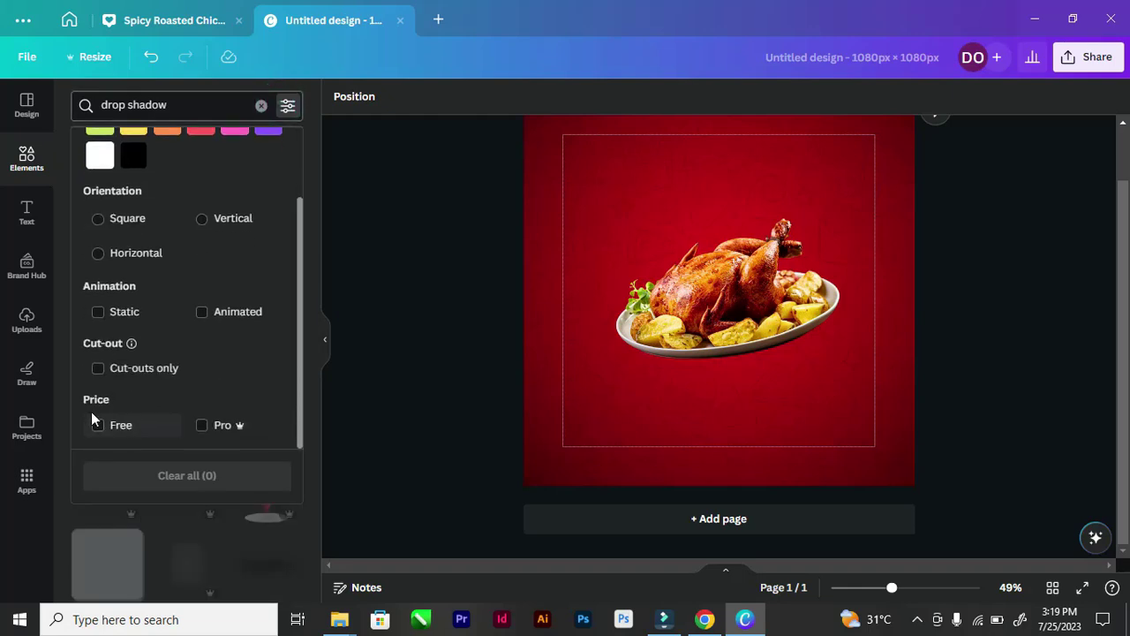
left_click(97, 425)
left_click(311, 208)
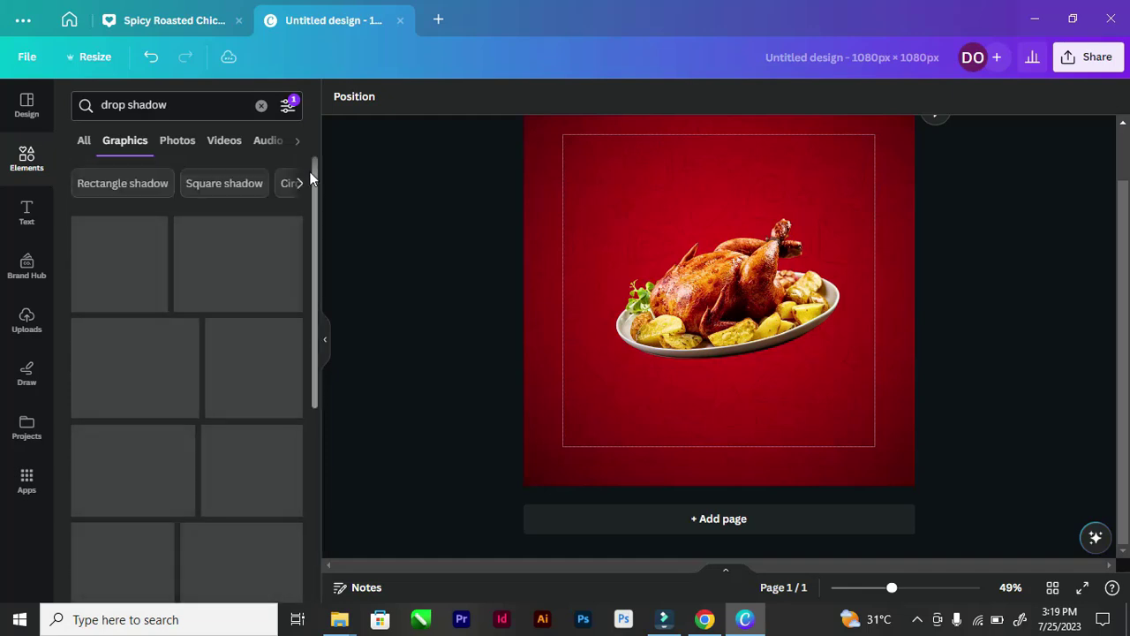
left_click_drag(313, 173, 324, 144)
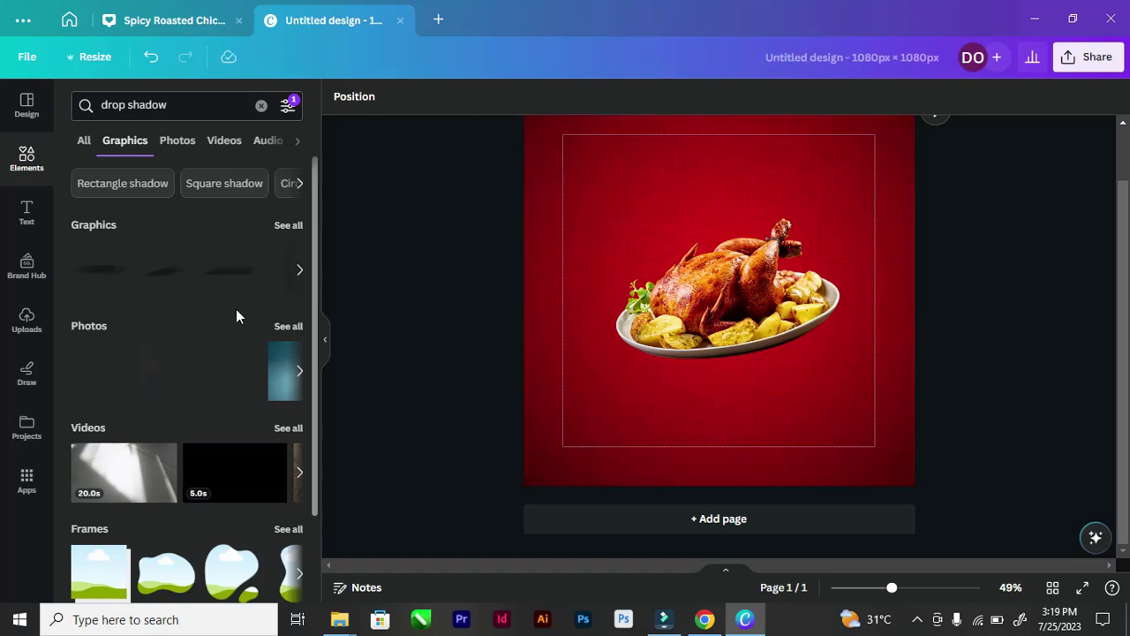
left_click(288, 225)
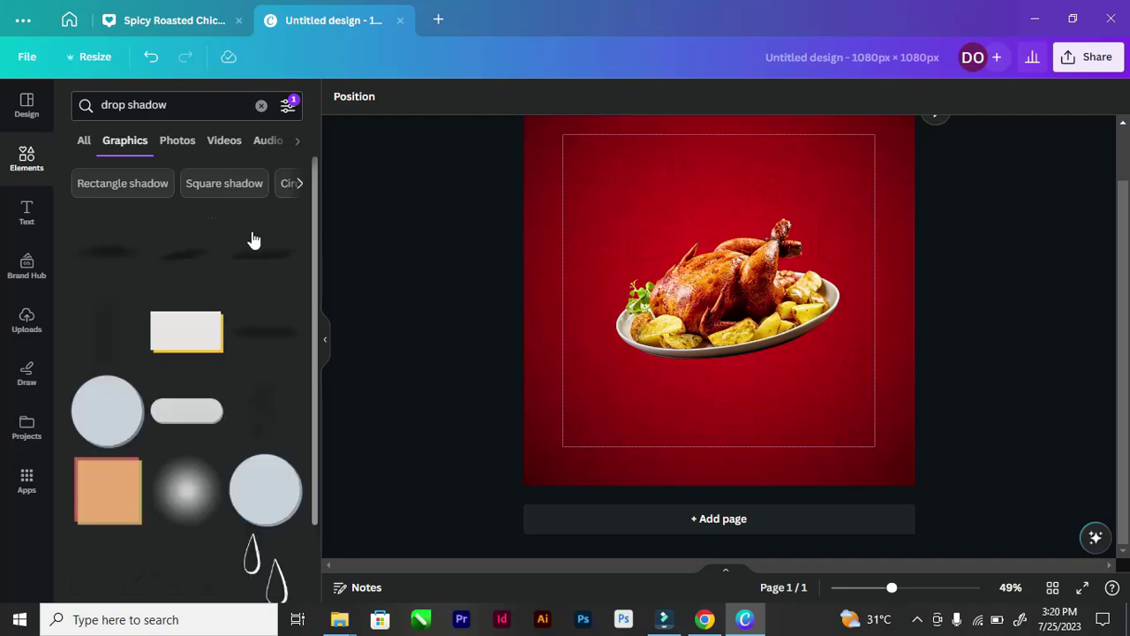
Look through the related shadow searches and switch the graphics search to "Circle shadow"
left_click(298, 187)
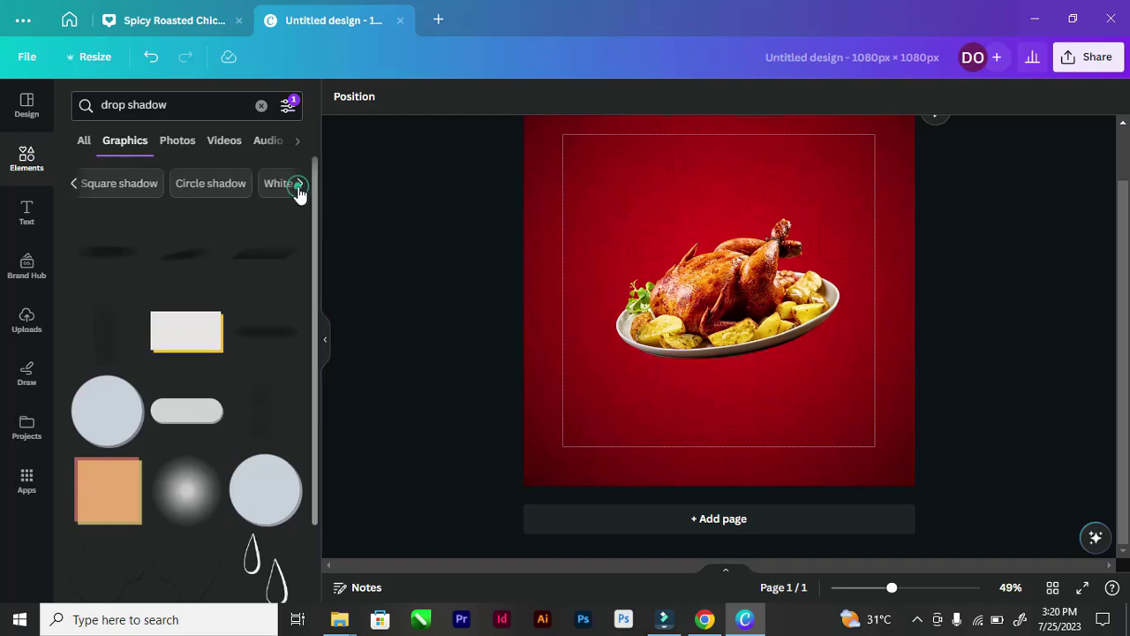
left_click(63, 185)
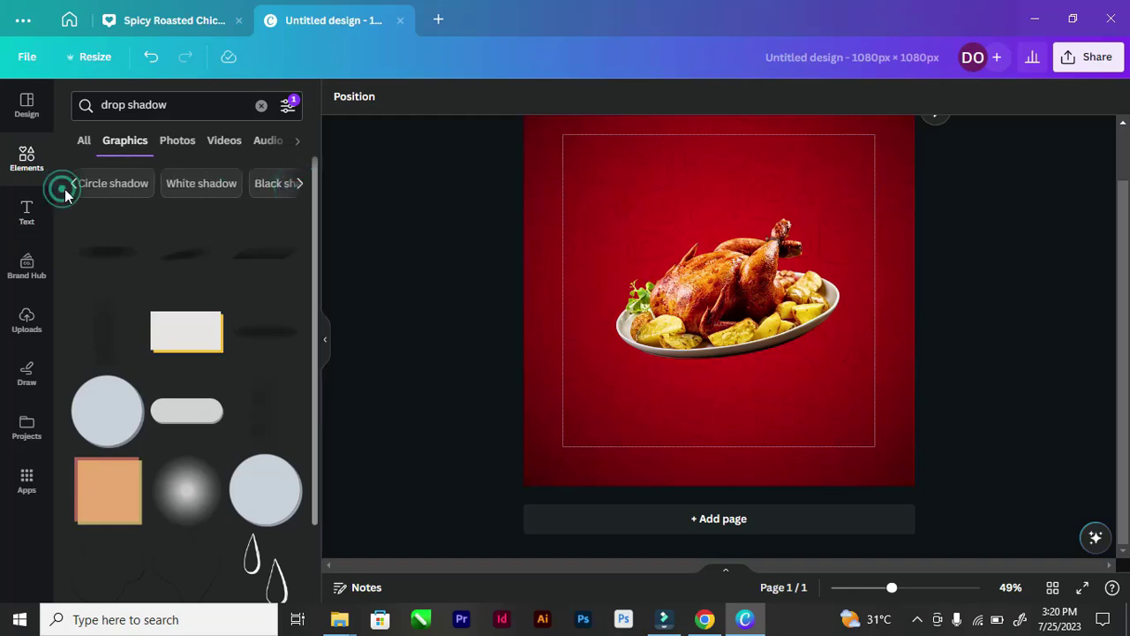
left_click(299, 183)
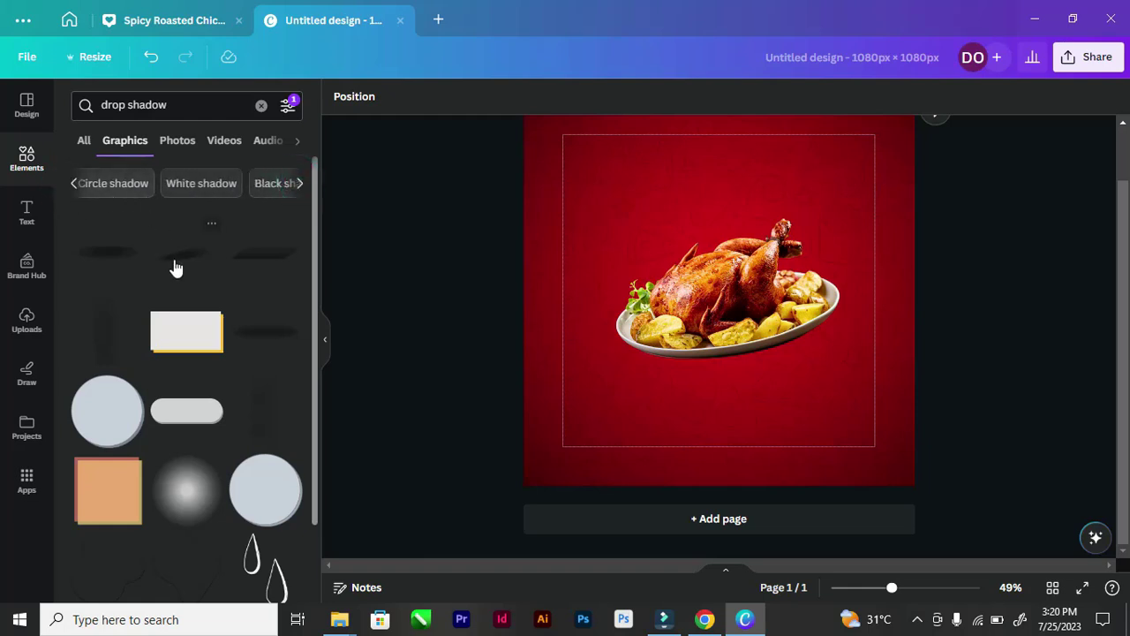
left_click(300, 189)
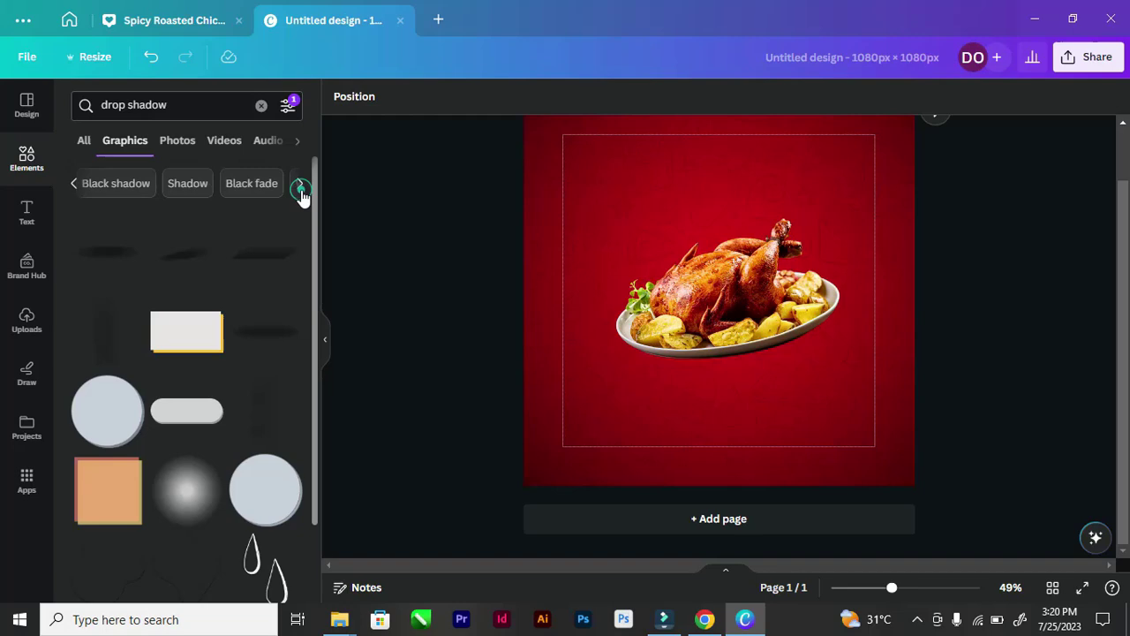
left_click(74, 184)
left_click(72, 184)
left_click(71, 183)
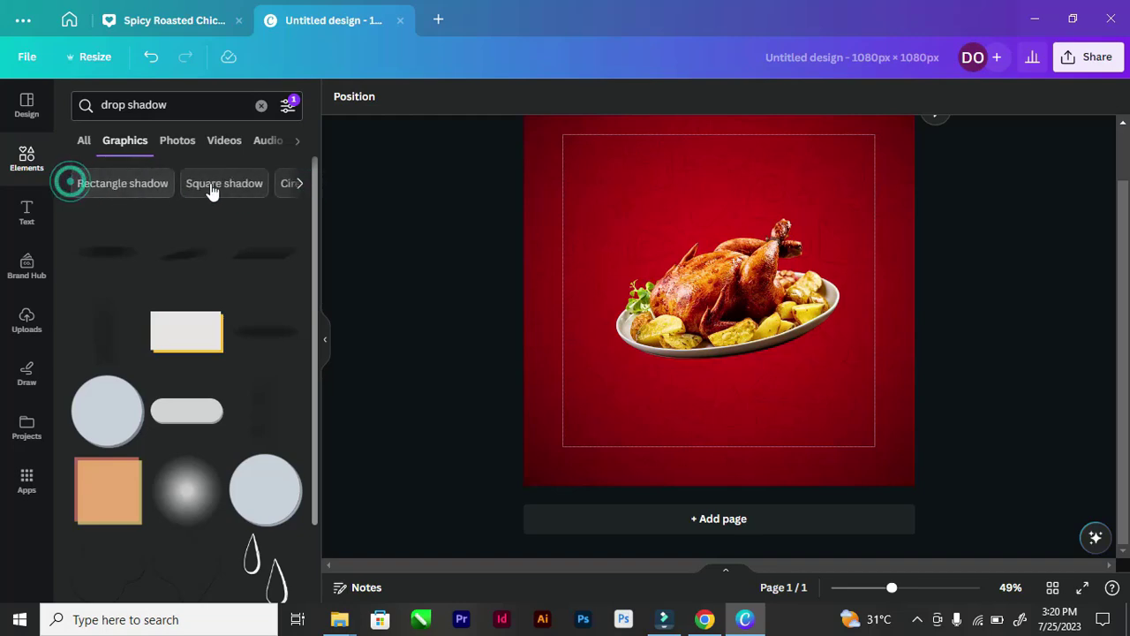
left_click(299, 184)
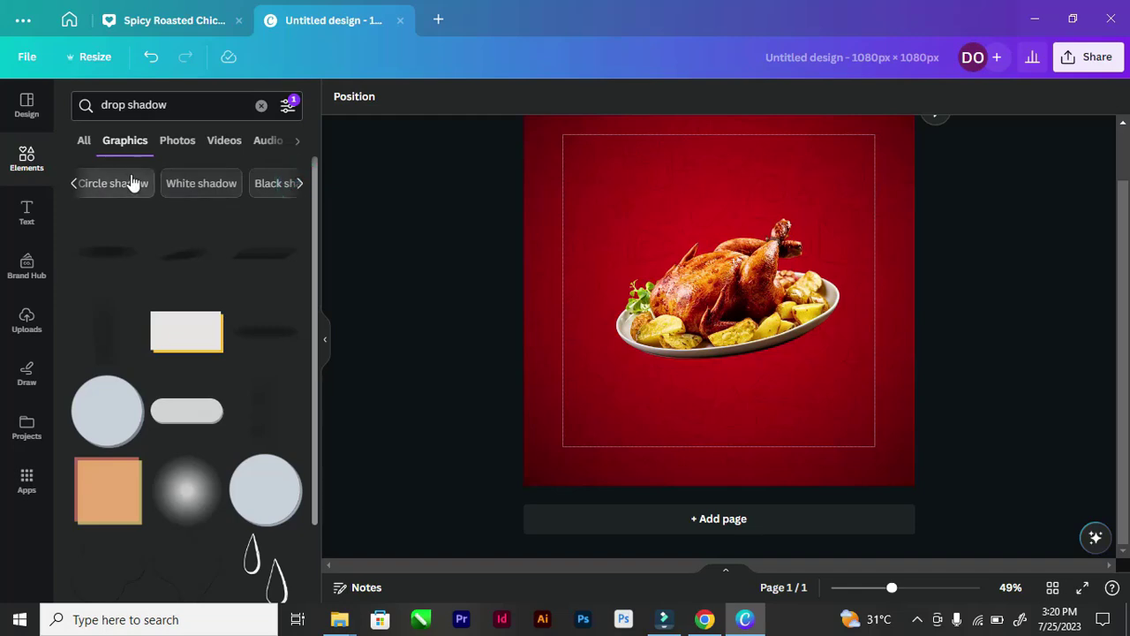
left_click(131, 183)
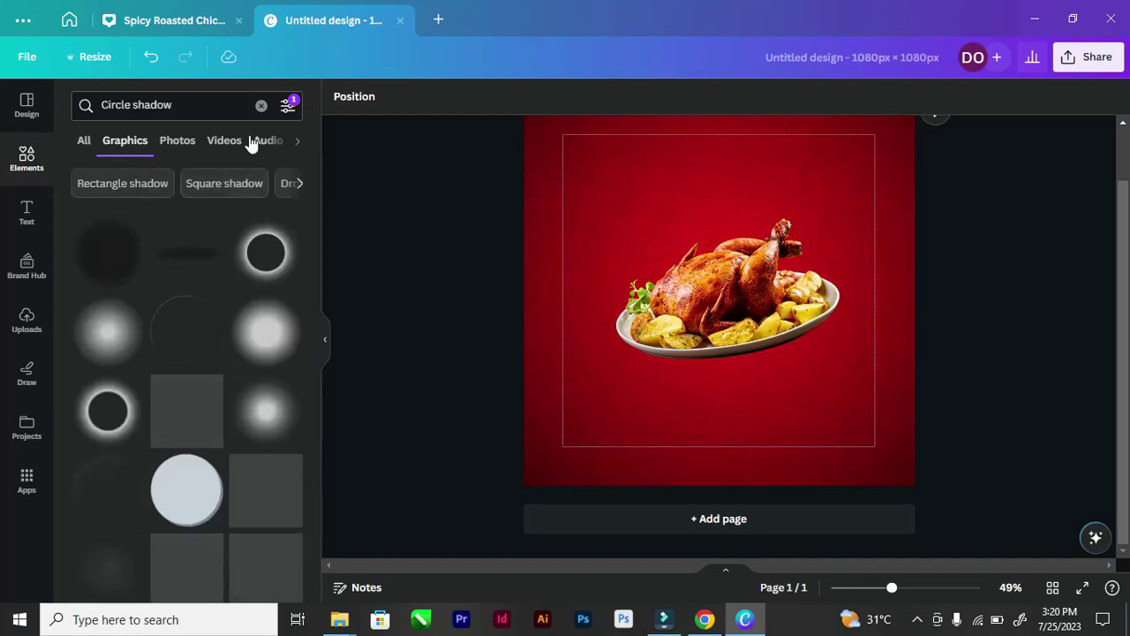
Add the faint flat black oval shadow from the Circle shadow graphics and place it just beneath the roast chicken plate
scroll(182, 431, "down", 3)
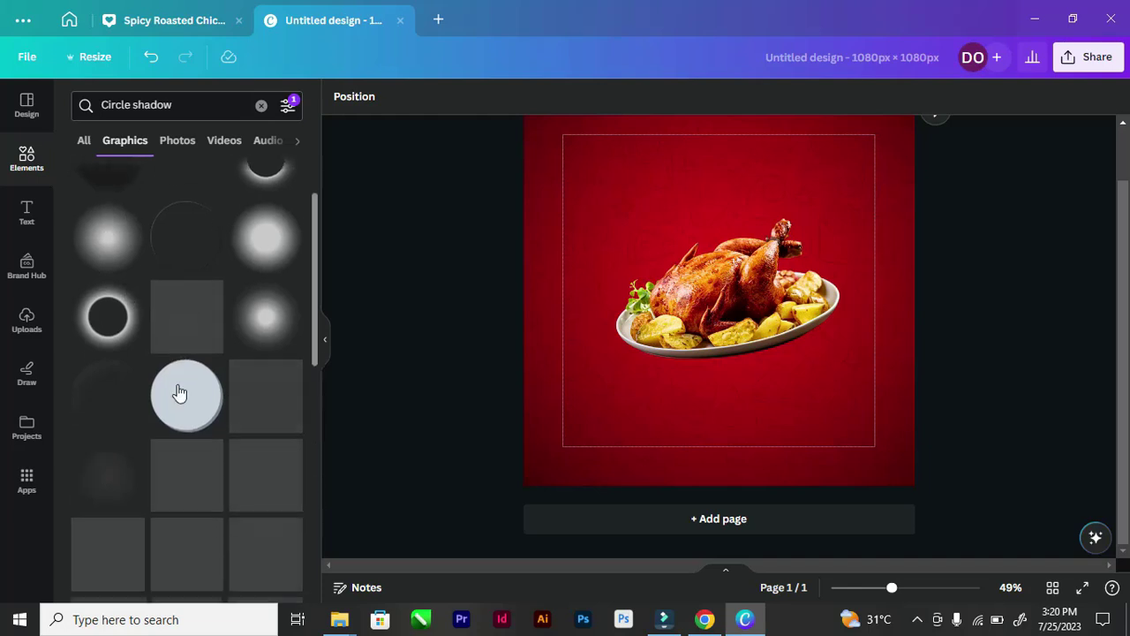
scroll(177, 375, "up", 3)
scroll(179, 354, "down", 3)
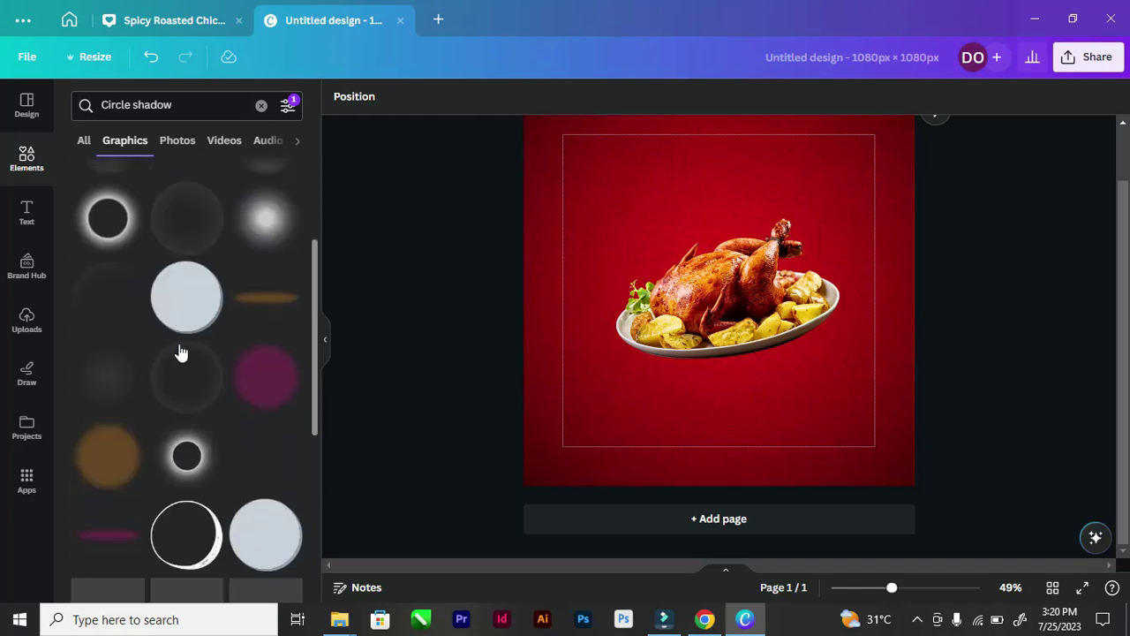
scroll(180, 353, "down", 3)
scroll(179, 353, "down", 10)
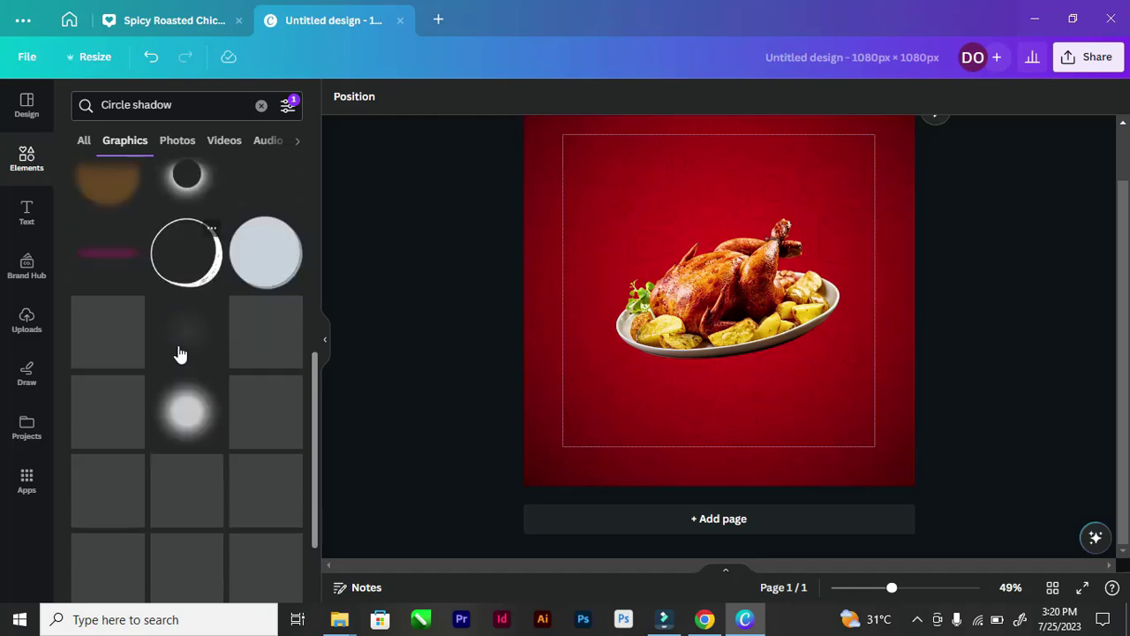
scroll(180, 354, "up", 3)
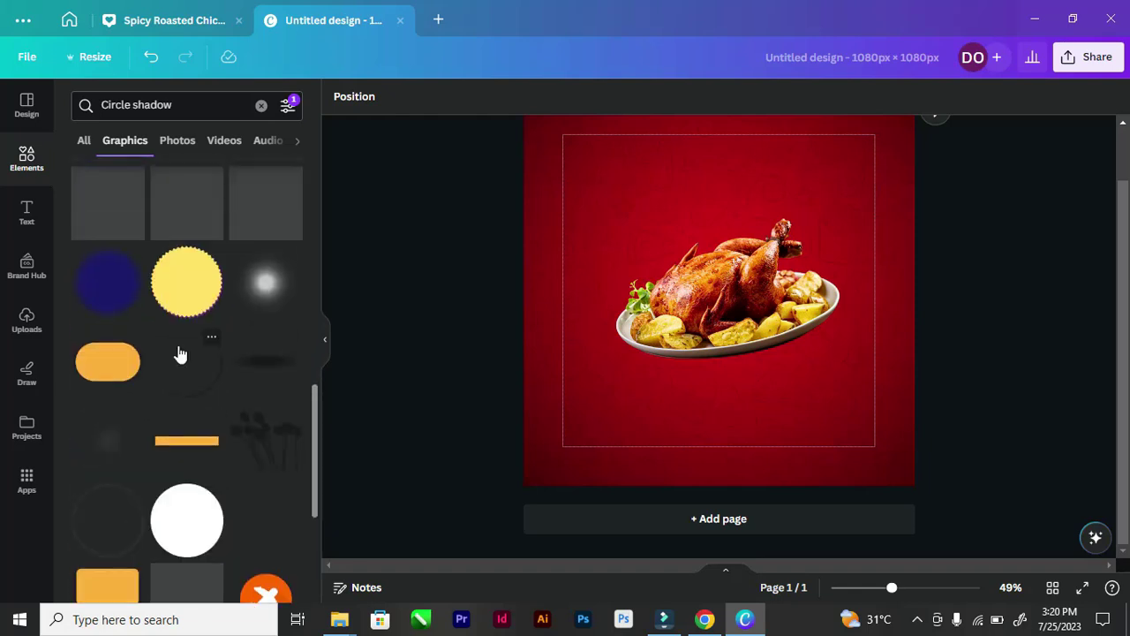
left_click(247, 366)
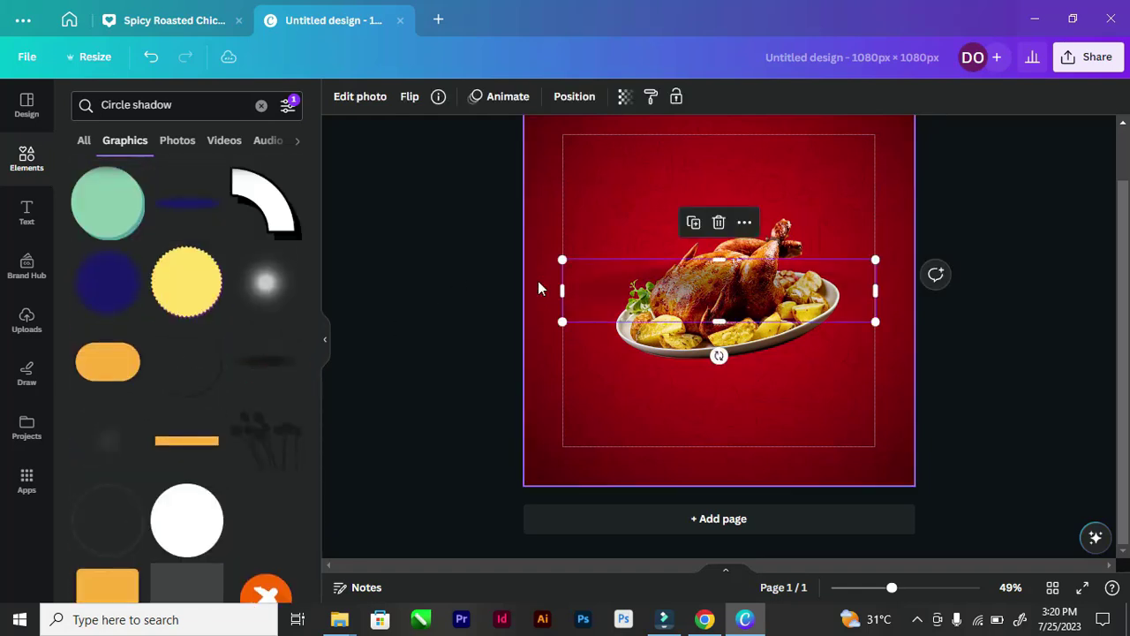
left_click_drag(603, 285, 618, 403)
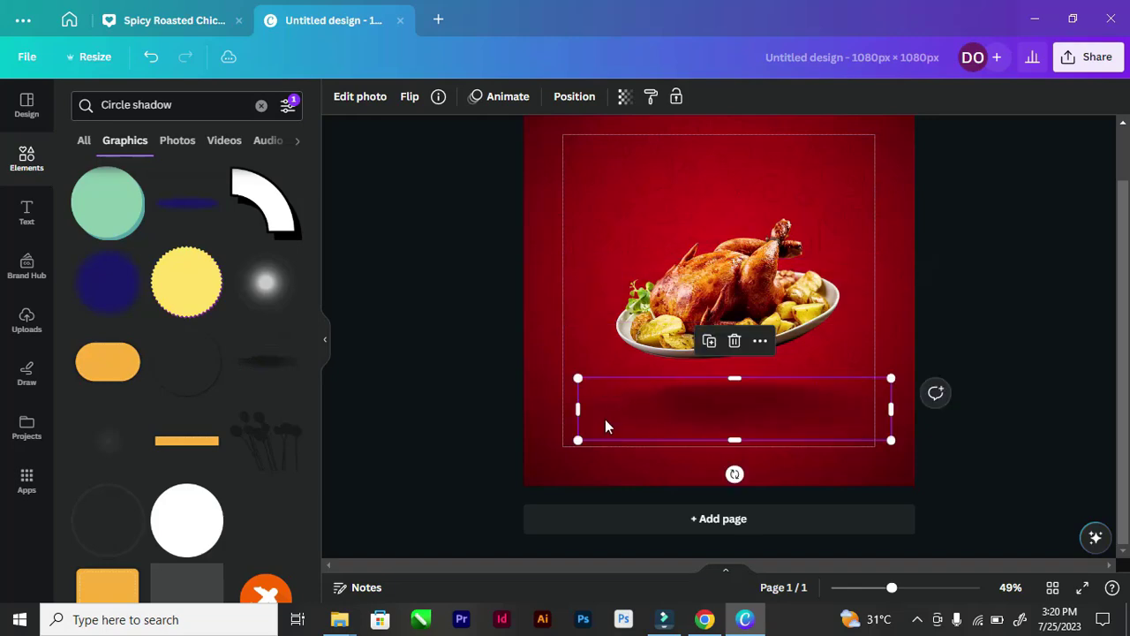
Replace the faint shadow with the darker soft oval shadow from the Circle shadow graphics, placing it beneath the chicken plate
scroll(269, 429, "down", 3)
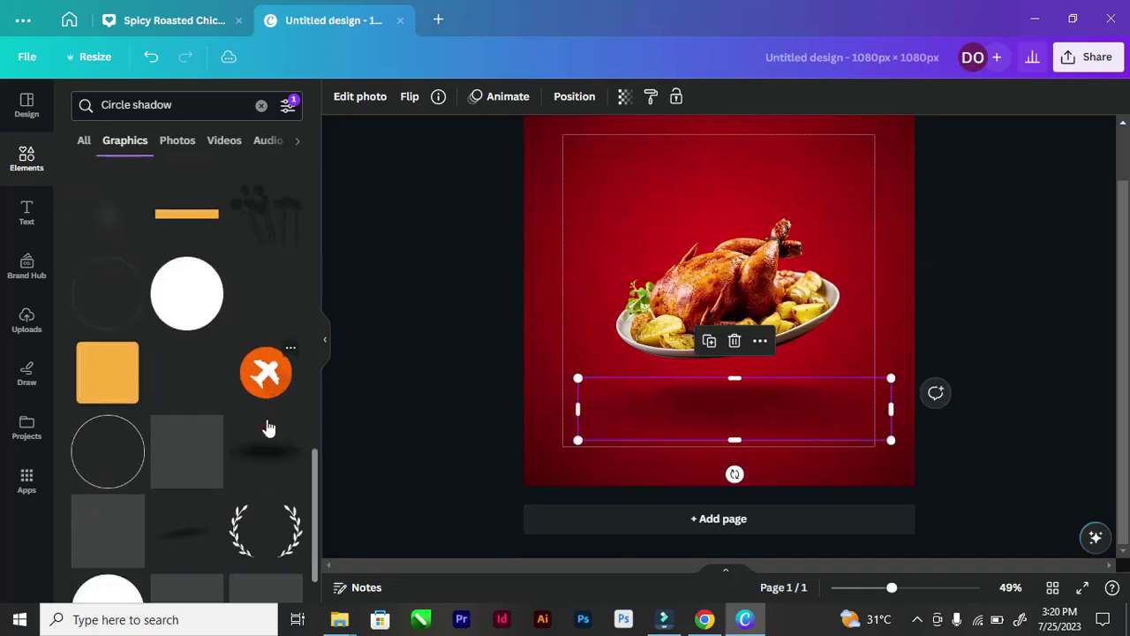
left_click(258, 404)
left_click(652, 427)
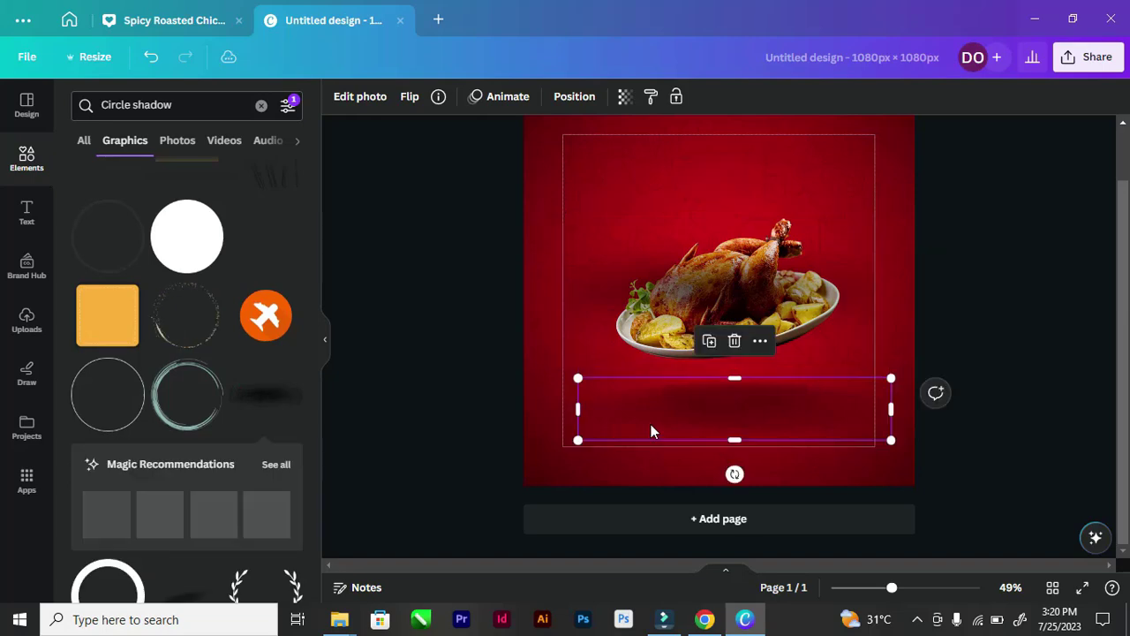
key("Delete")
left_click(255, 400)
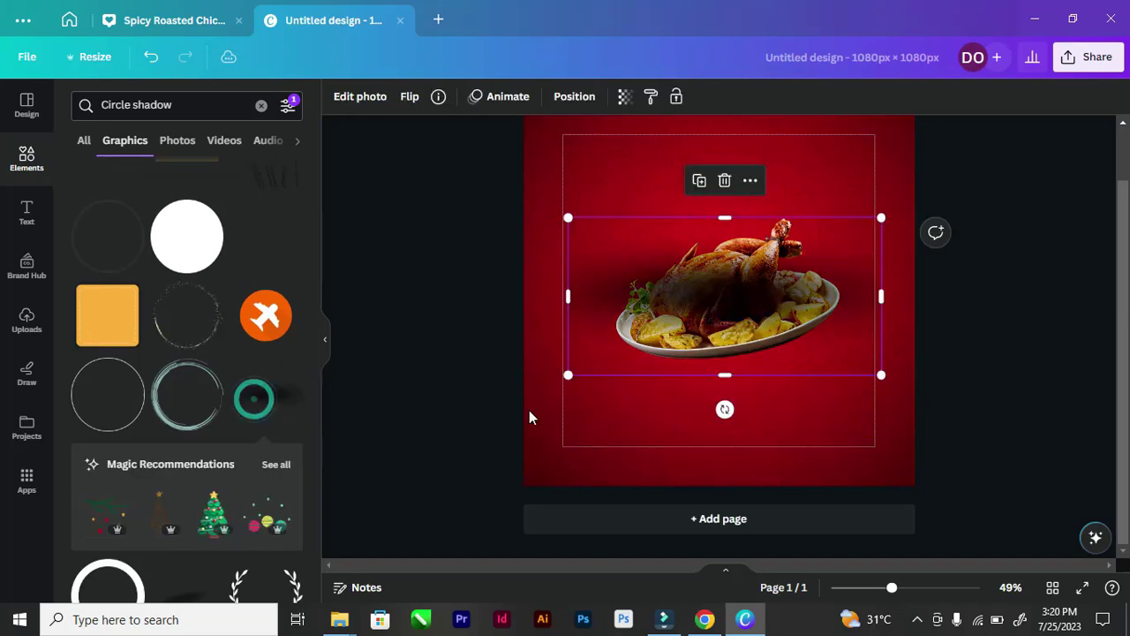
left_click_drag(615, 287, 604, 380)
key("Delete")
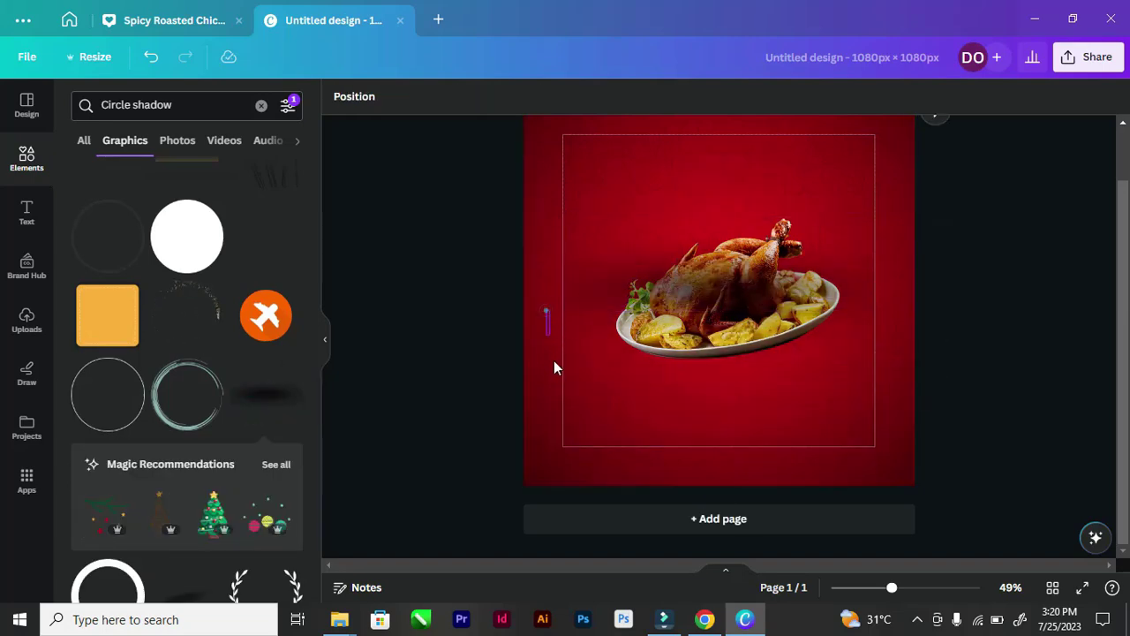
left_click_drag(590, 298, 583, 413)
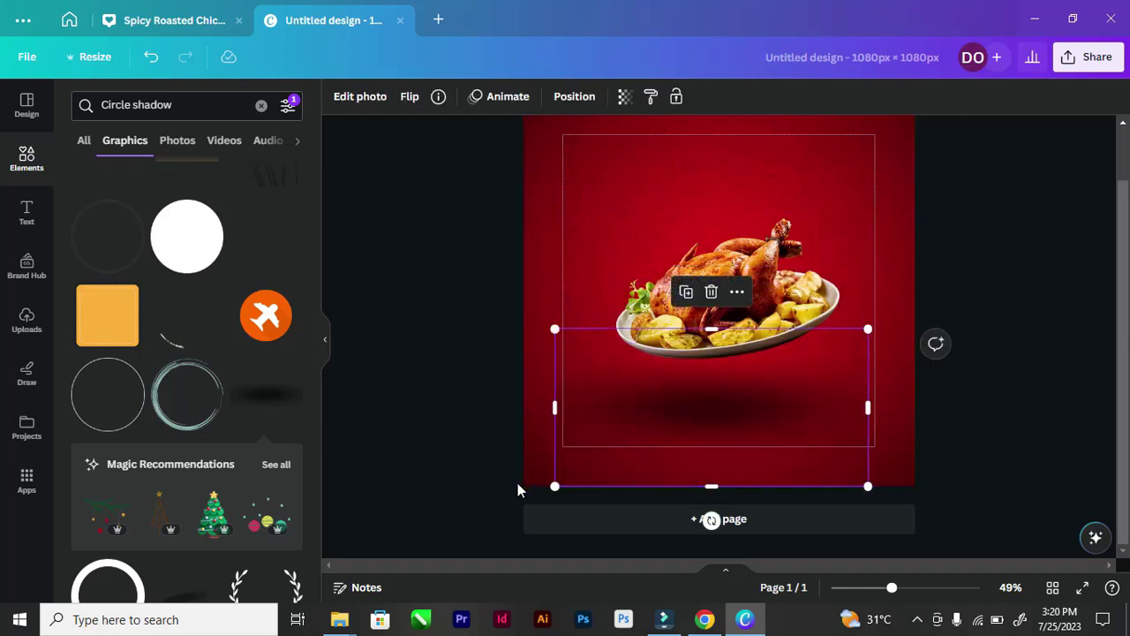
left_click_drag(698, 431, 727, 404)
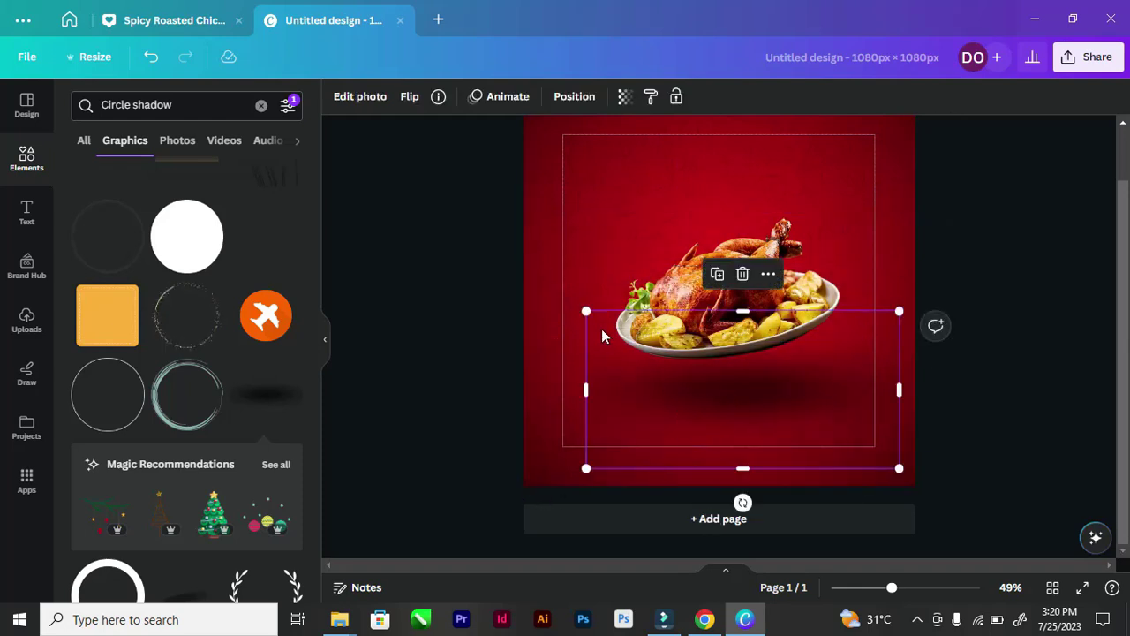
Scale the oval shadow down to about 594 px wide and tilt it to follow the plate's slant, centred beneath the plate
left_click_drag(587, 314, 681, 362)
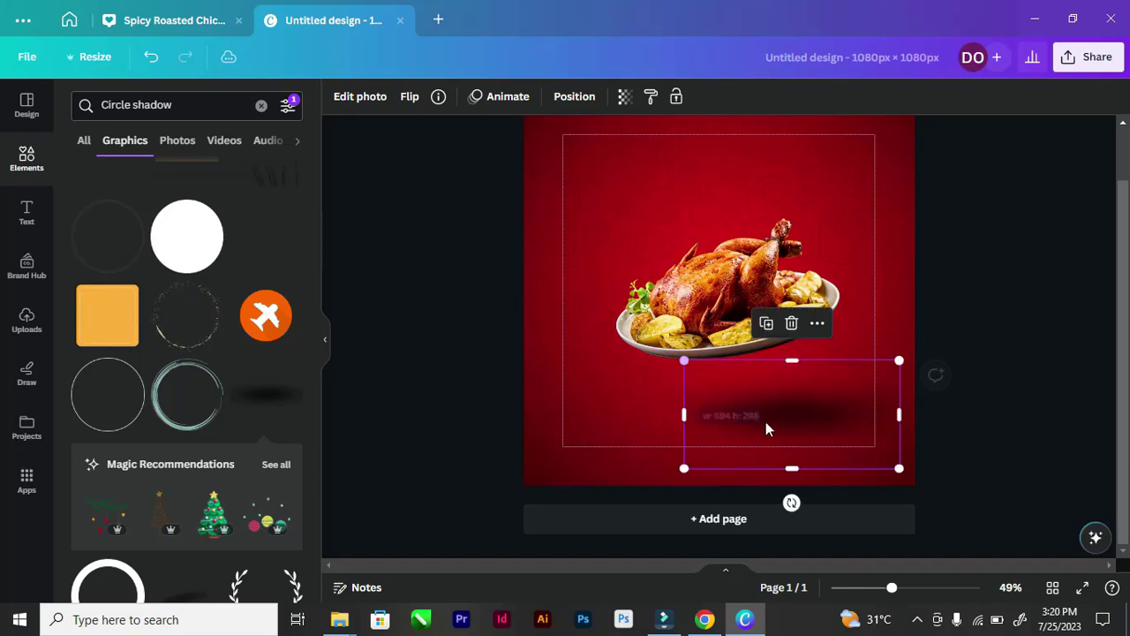
left_click_drag(789, 423, 736, 415)
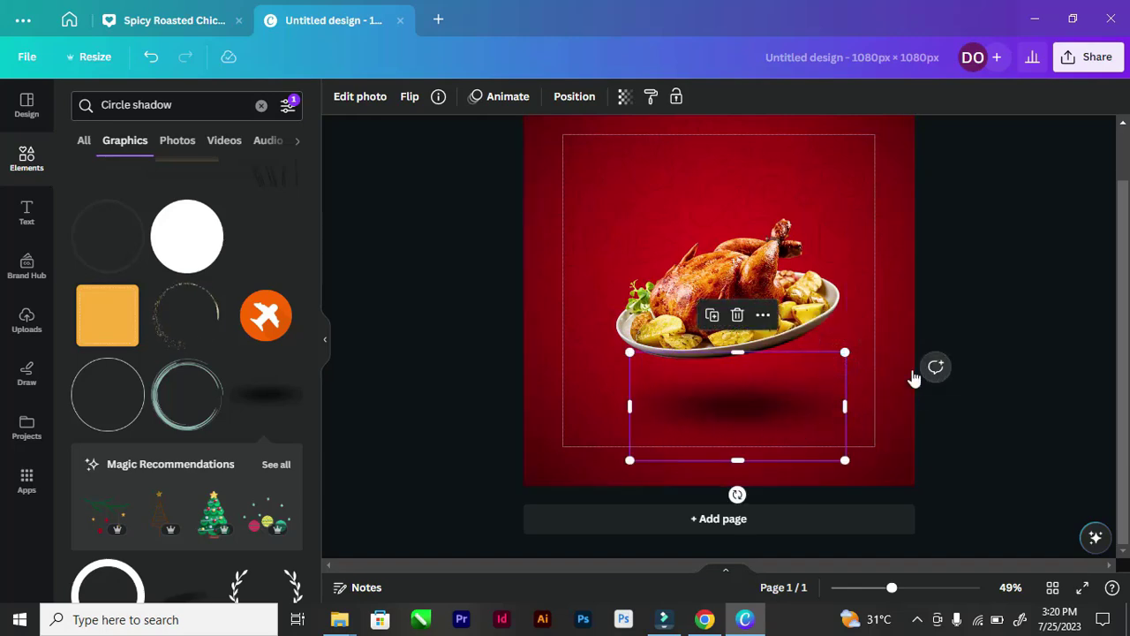
left_click_drag(738, 495, 749, 494)
left_click_drag(715, 418, 751, 408)
left_click_drag(758, 483, 758, 488)
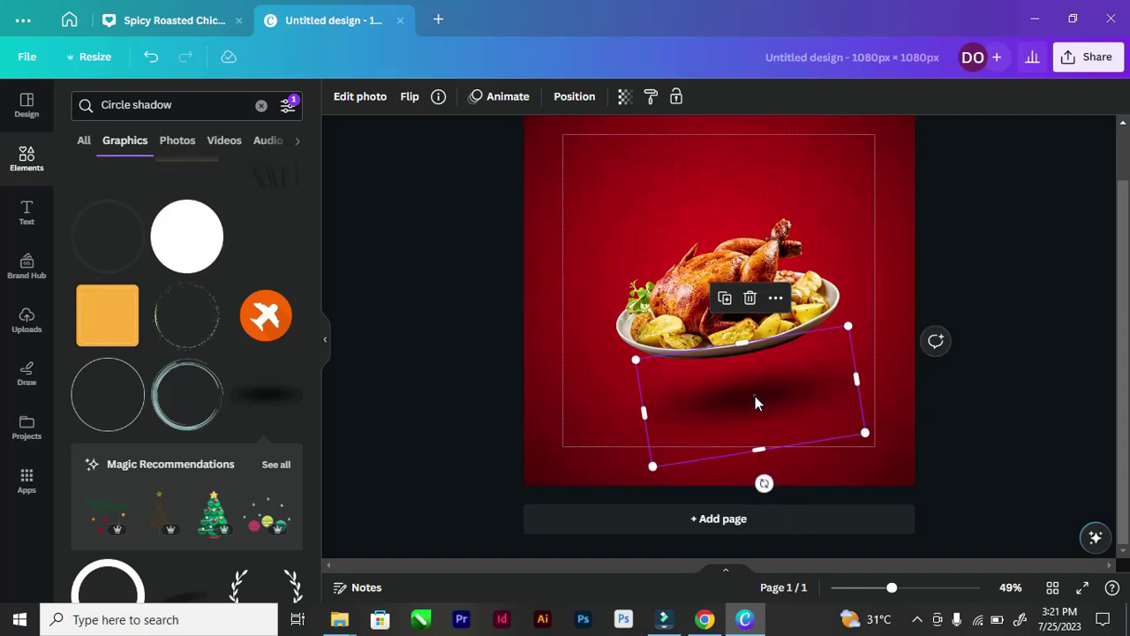
mouse_move(755, 396)
left_mouse_down()
mouse_move(744, 383)
mouse_move(750, 392)
left_mouse_up()
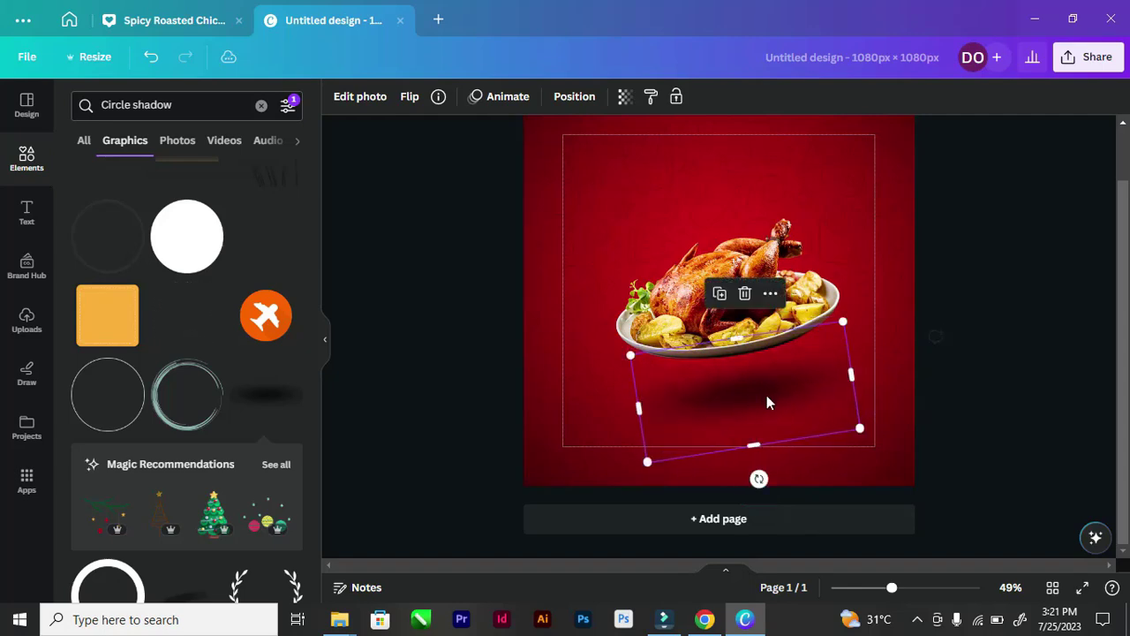
Reduce the opacity of the tilted shadow beneath the plate to about 60
left_click(412, 335)
scroll(420, 358, "down", 1)
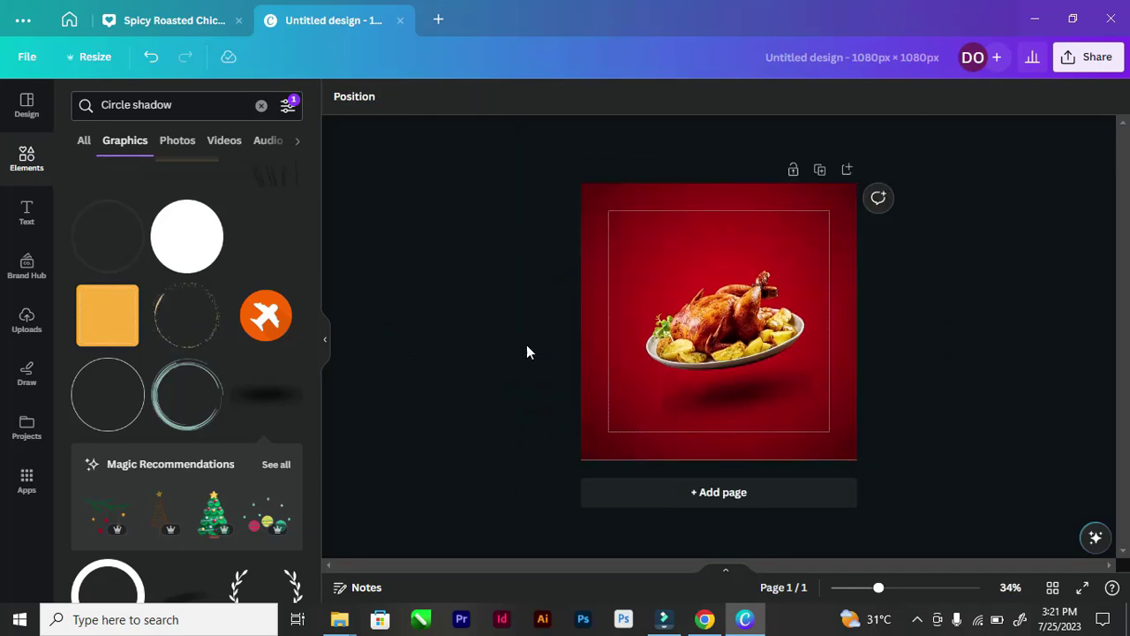
scroll(831, 320, "up", 1)
left_click(751, 430)
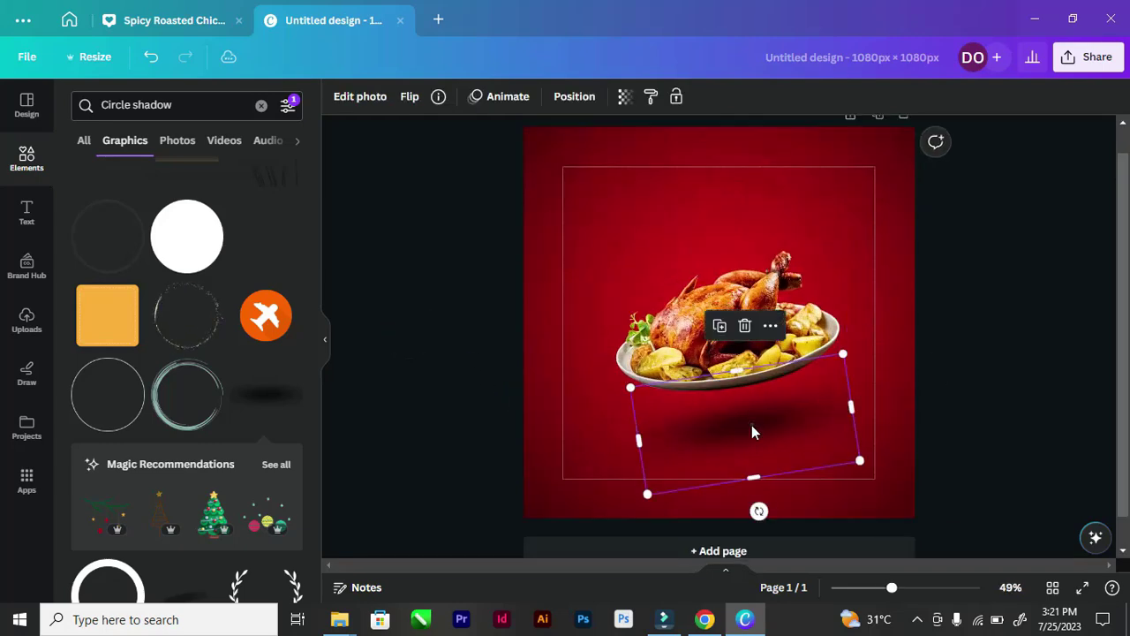
left_click(626, 97)
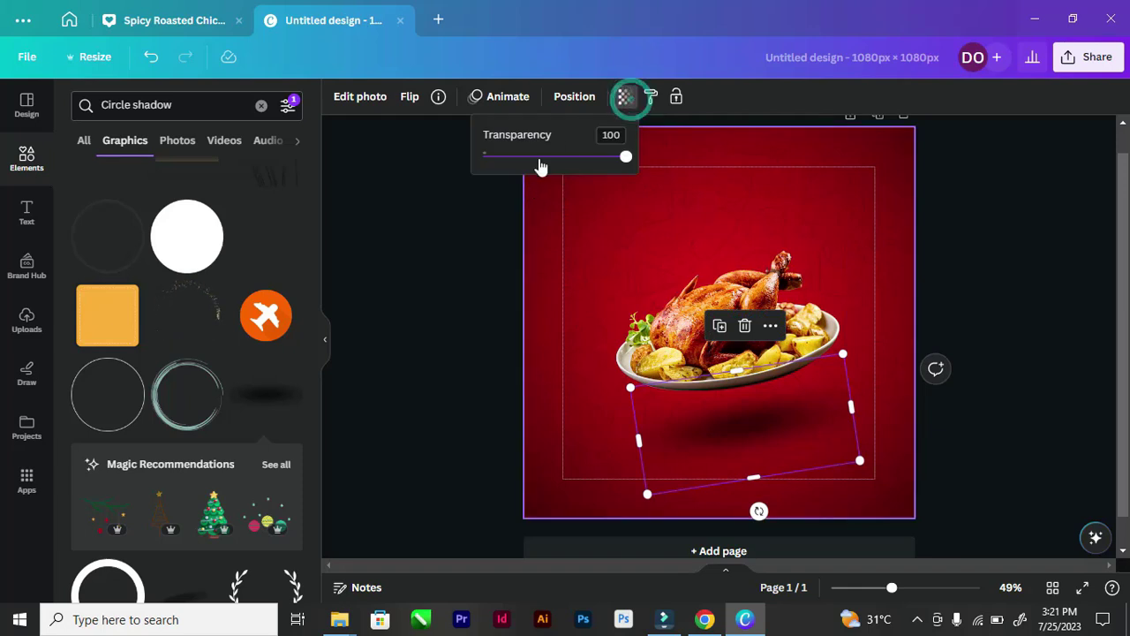
left_click_drag(628, 159, 570, 178)
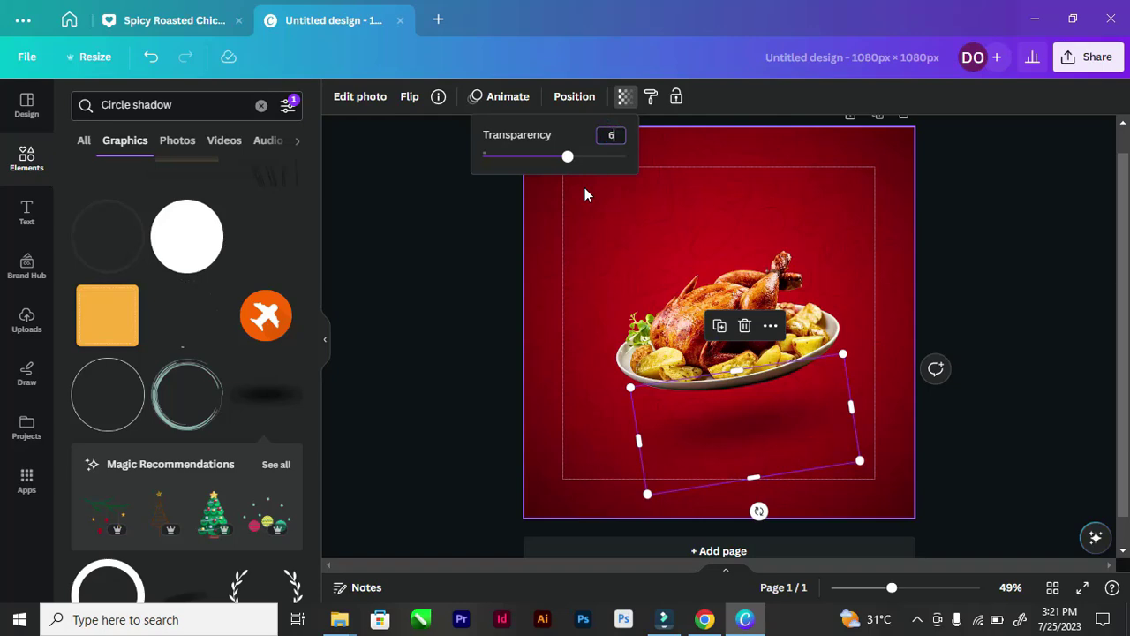
left_click(411, 274)
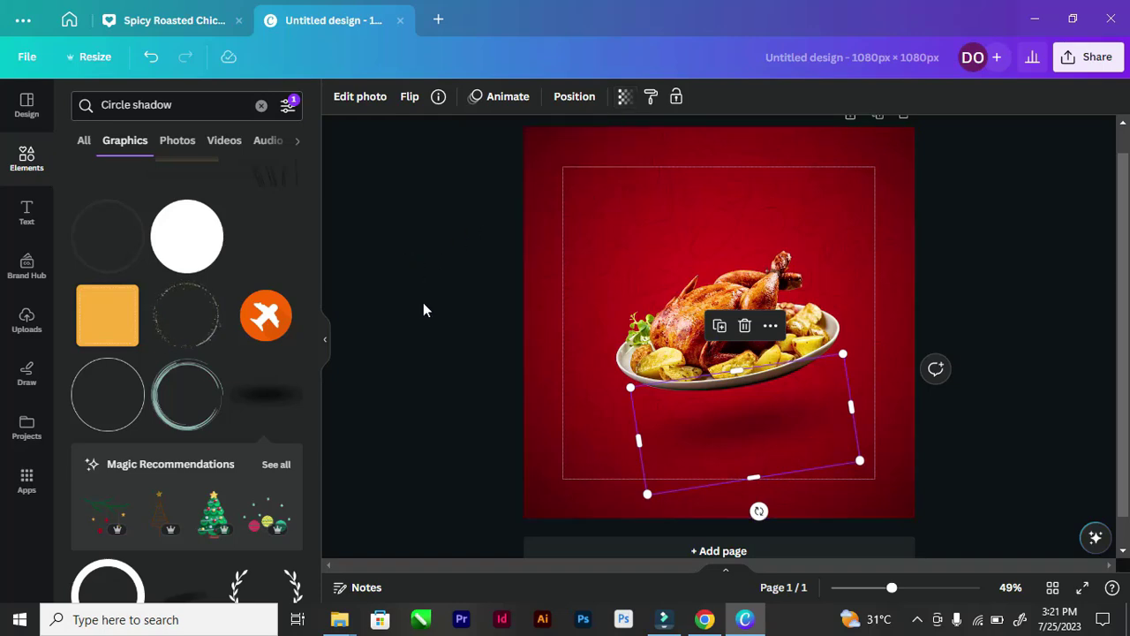
left_click(423, 303)
scroll(423, 303, "down", 3)
scroll(702, 315, "up", 3)
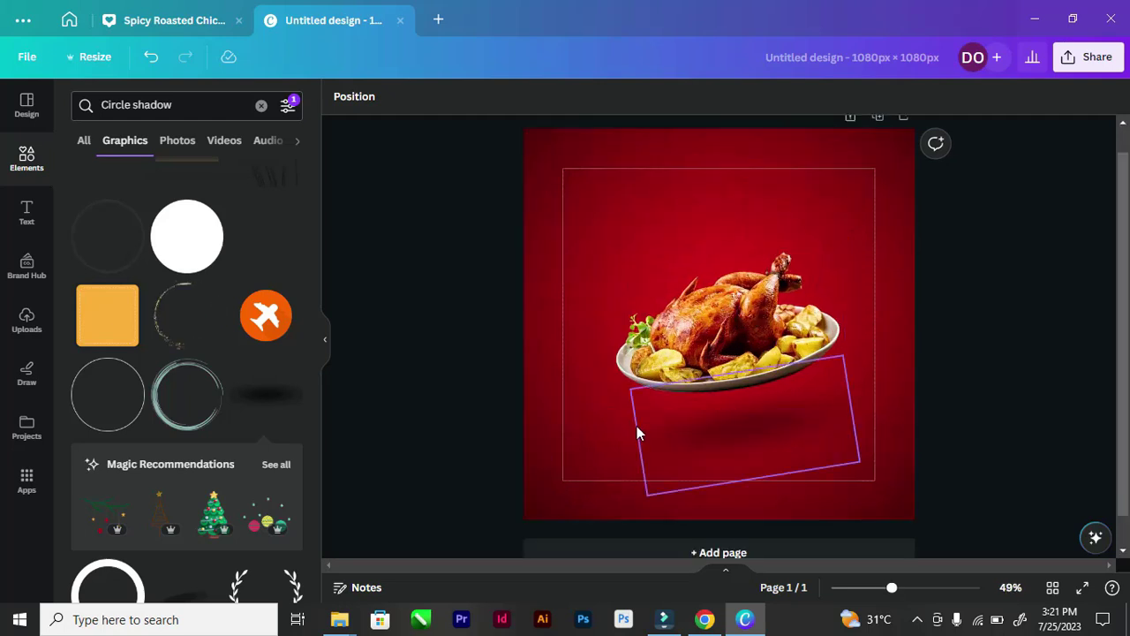
Group the roast chicken plate with its shadow
left_click(726, 429)
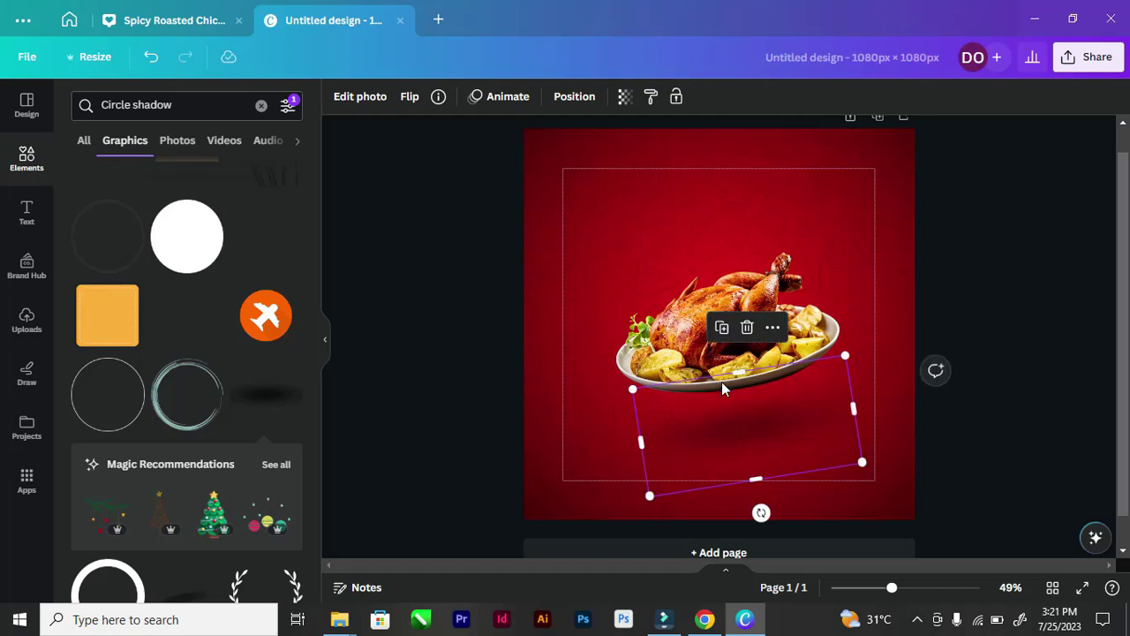
left_click(757, 389, "shift")
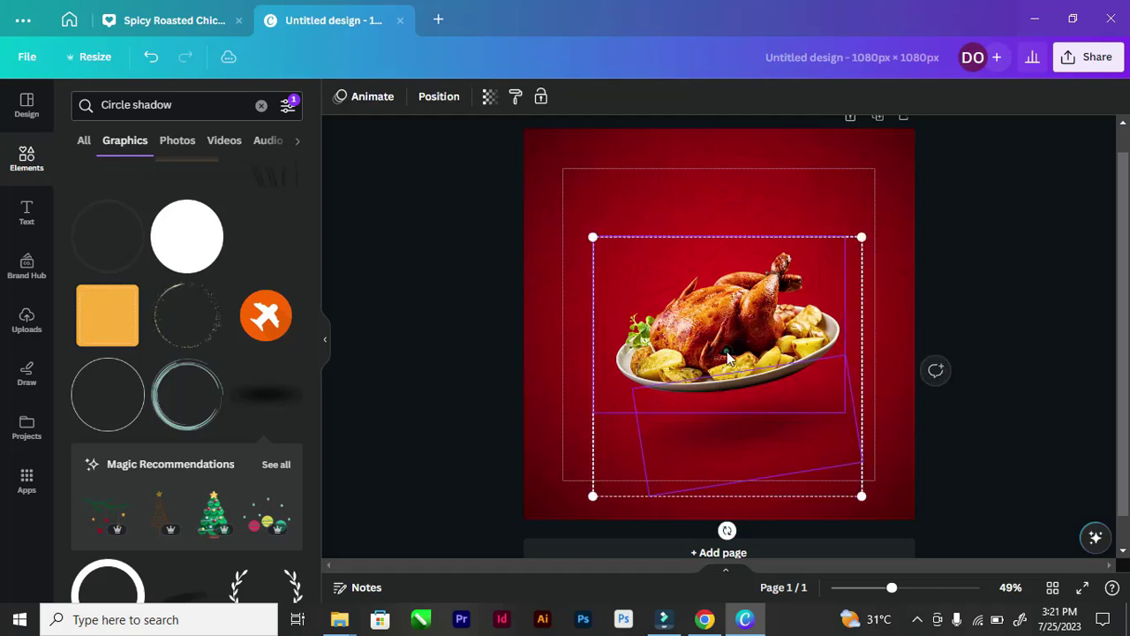
left_click(689, 200)
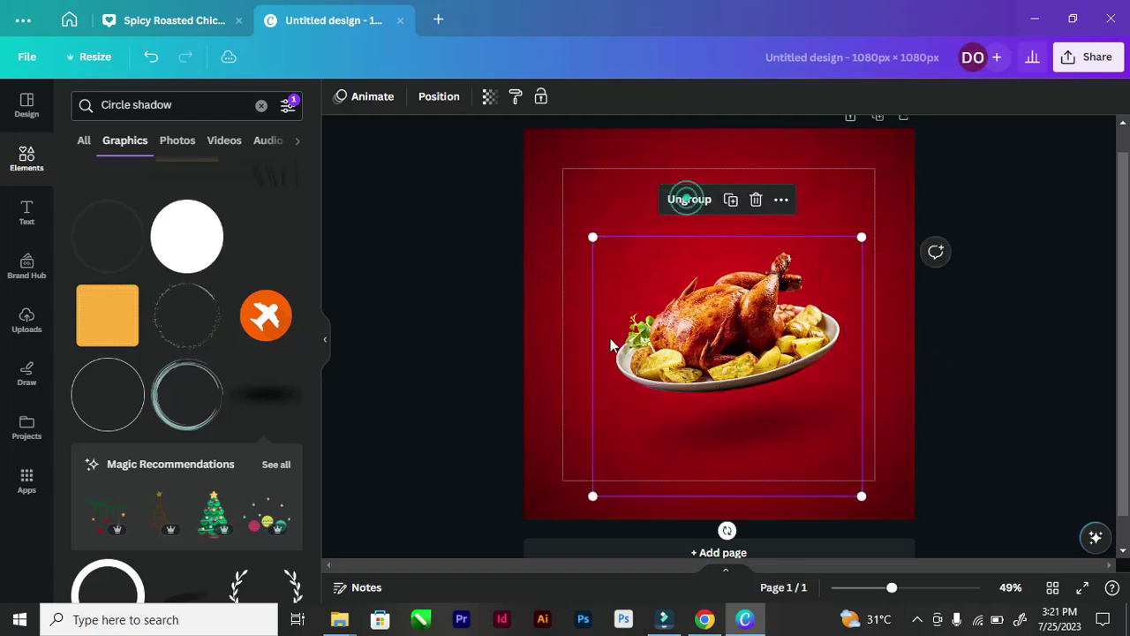
left_click(441, 327)
Try scaling the chicken and shadow group down slightly, and undo the resize
left_click(697, 352)
mouse_move(594, 236)
left_mouse_down()
mouse_move(568, 212)
mouse_move(602, 241)
left_mouse_up()
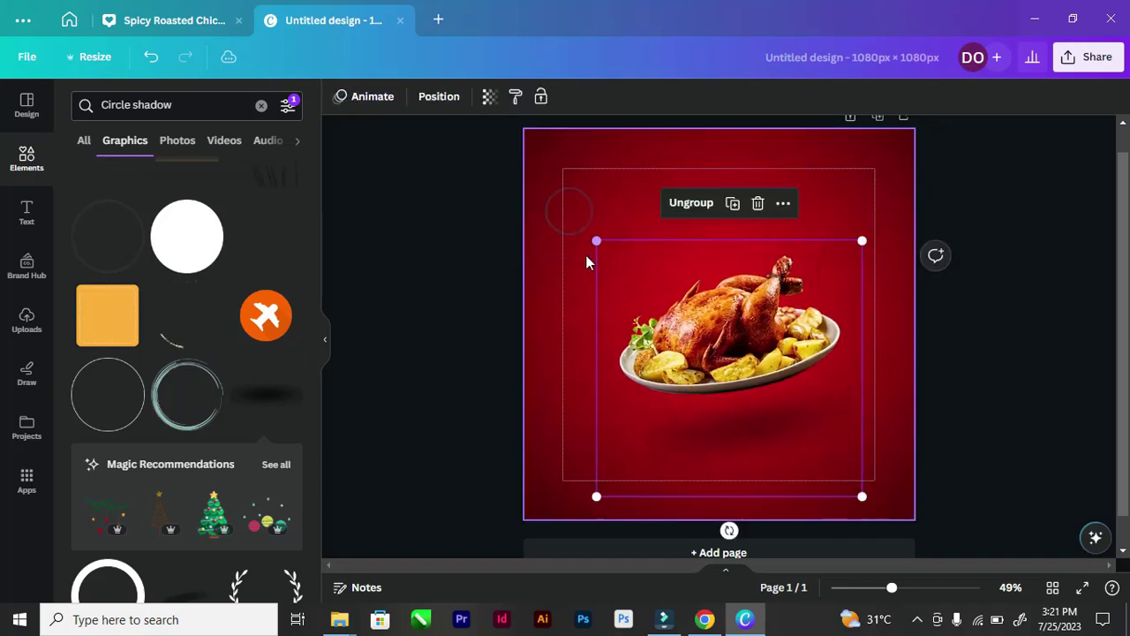
key("ctrl+z")
key("ctrl+z")
left_click(585, 261)
Centre the chicken and shadow group horizontally on the page
left_click(725, 328)
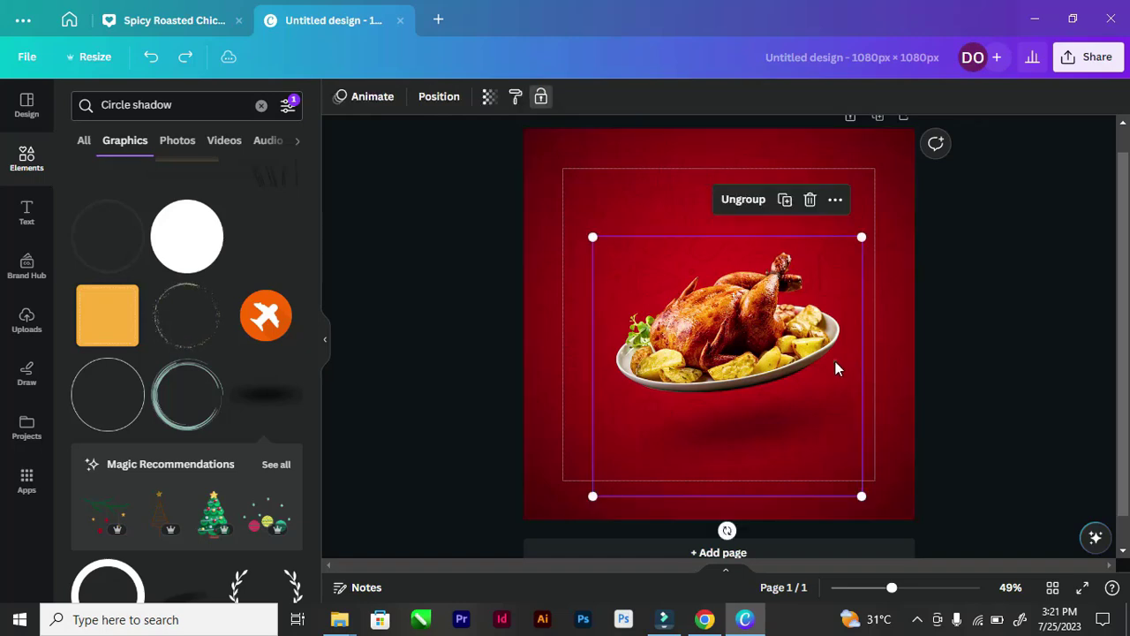
left_click(836, 361)
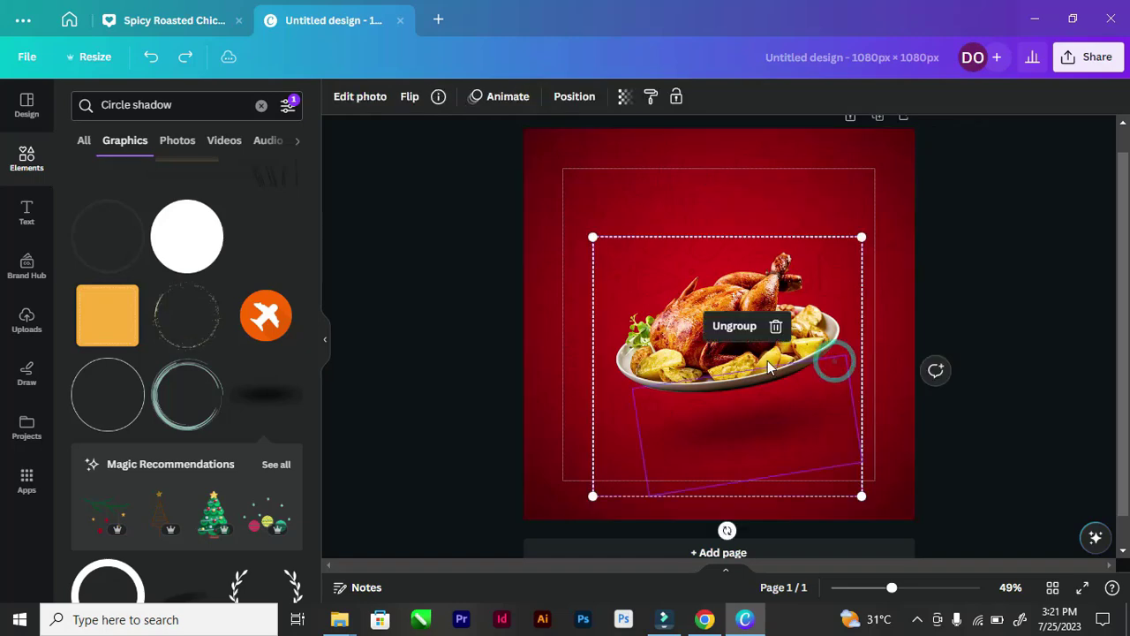
left_click(574, 97)
left_click(215, 263)
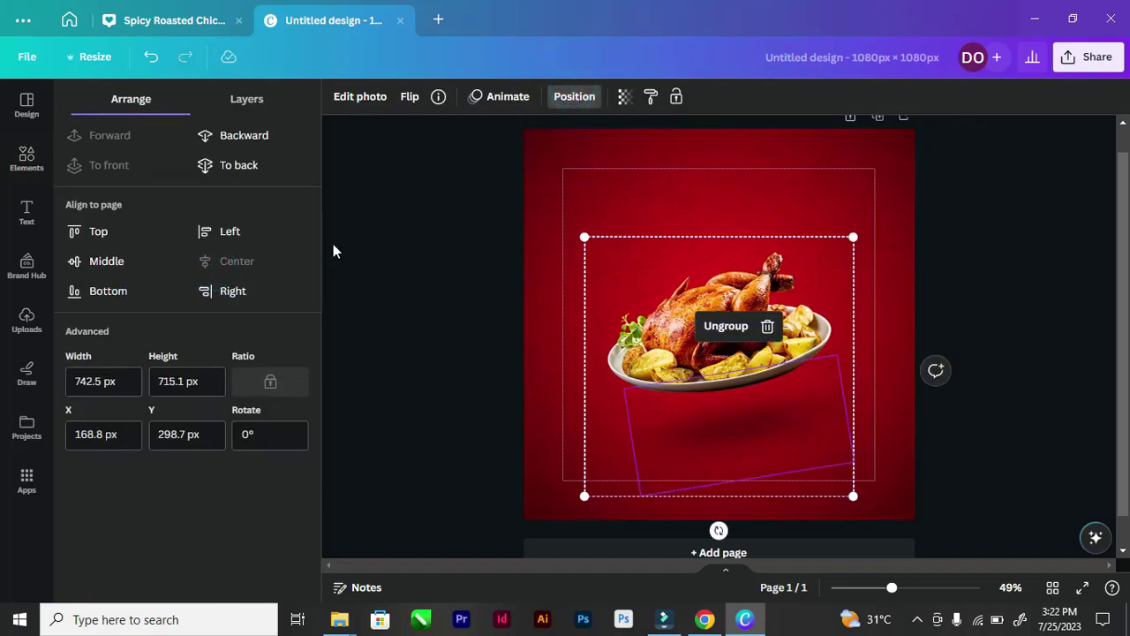
left_click(361, 221)
left_click(388, 297)
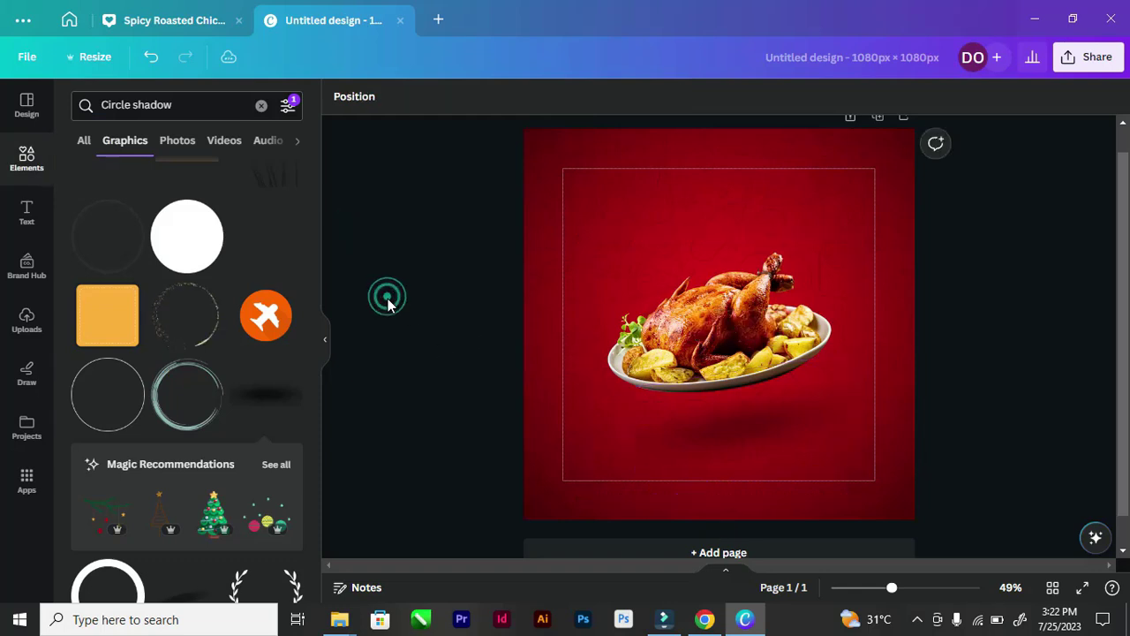
Nudge the chicken and shadow group slightly lower on the page
left_click(647, 362)
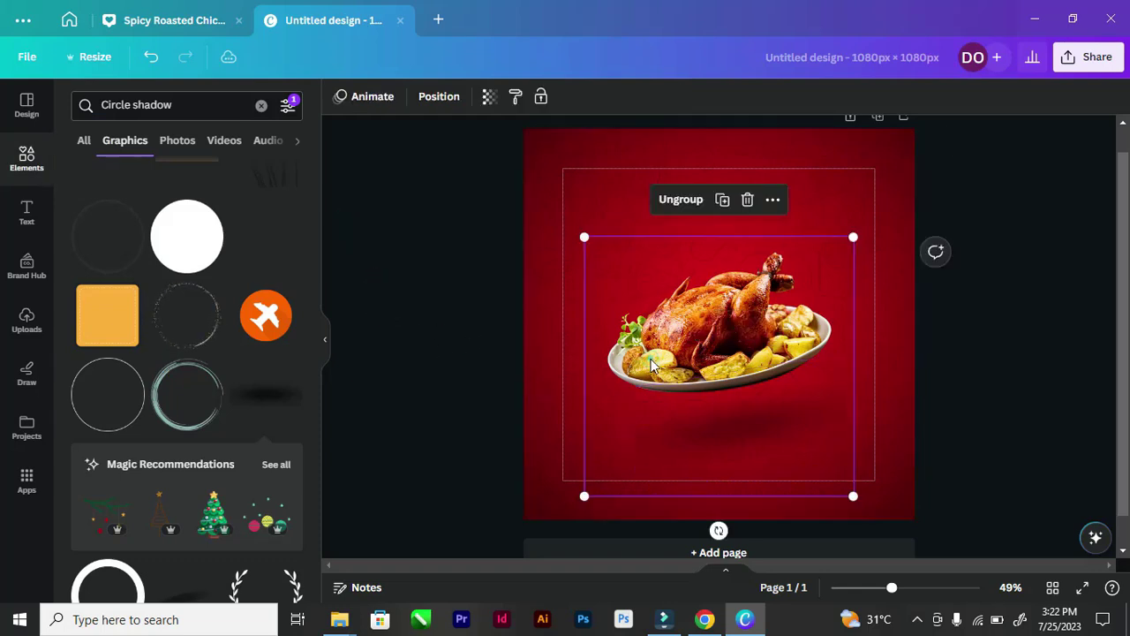
left_click_drag(652, 355, 651, 363)
left_click(437, 314)
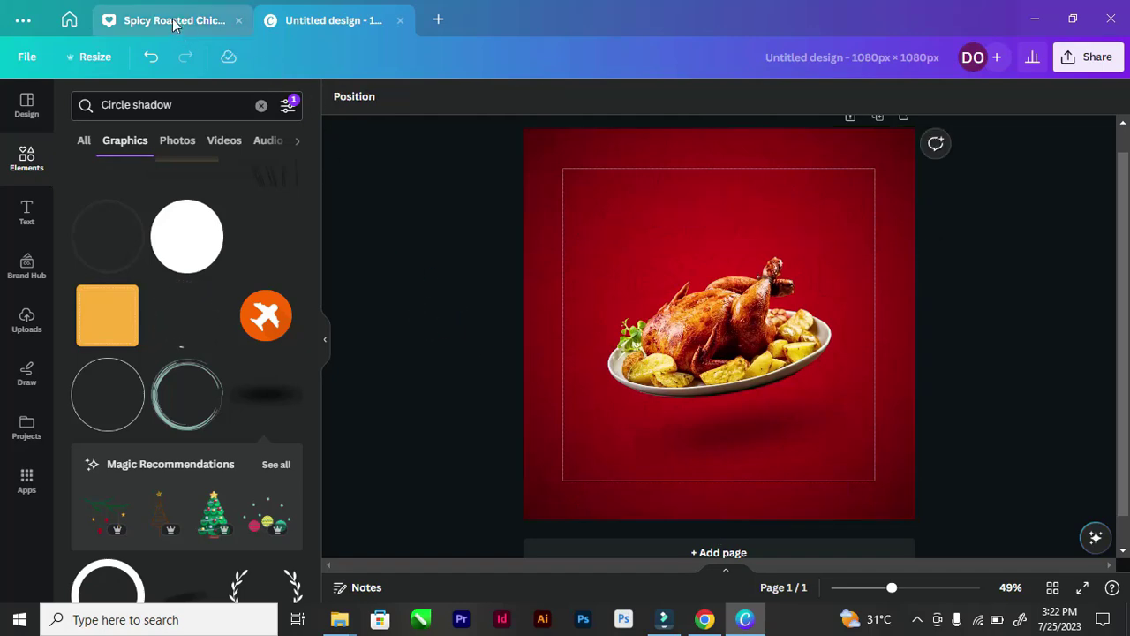
scroll(725, 345, "down", 1)
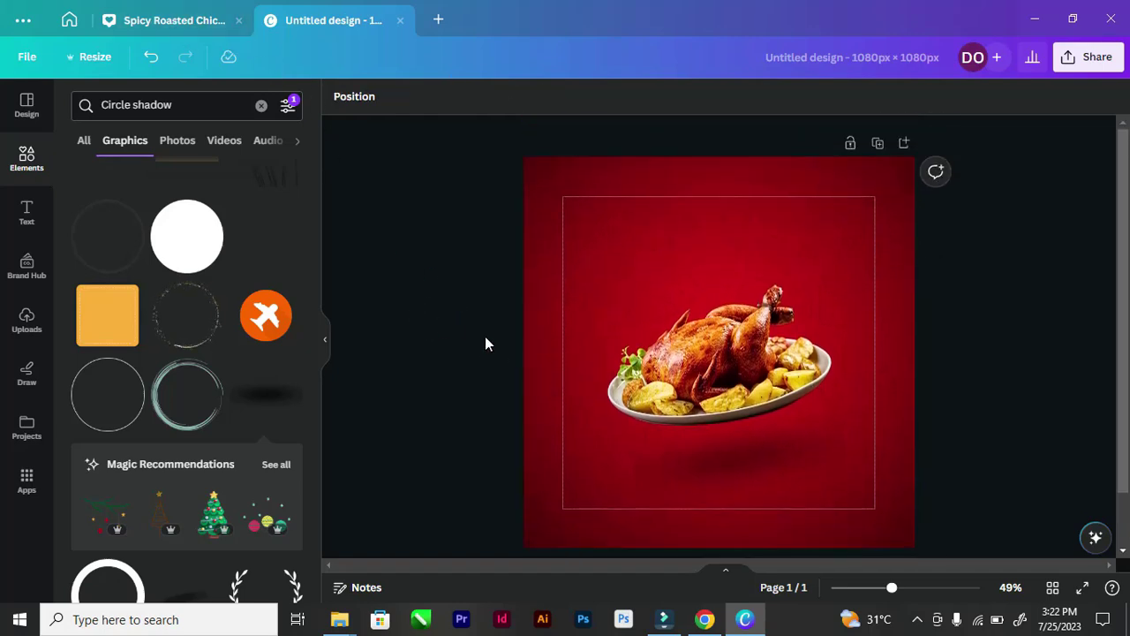
scroll(356, 290, "up", 1)
Check the font and size of the CHICKEN headline in the Spicy Roasted Chicken reference design
left_click(181, 24)
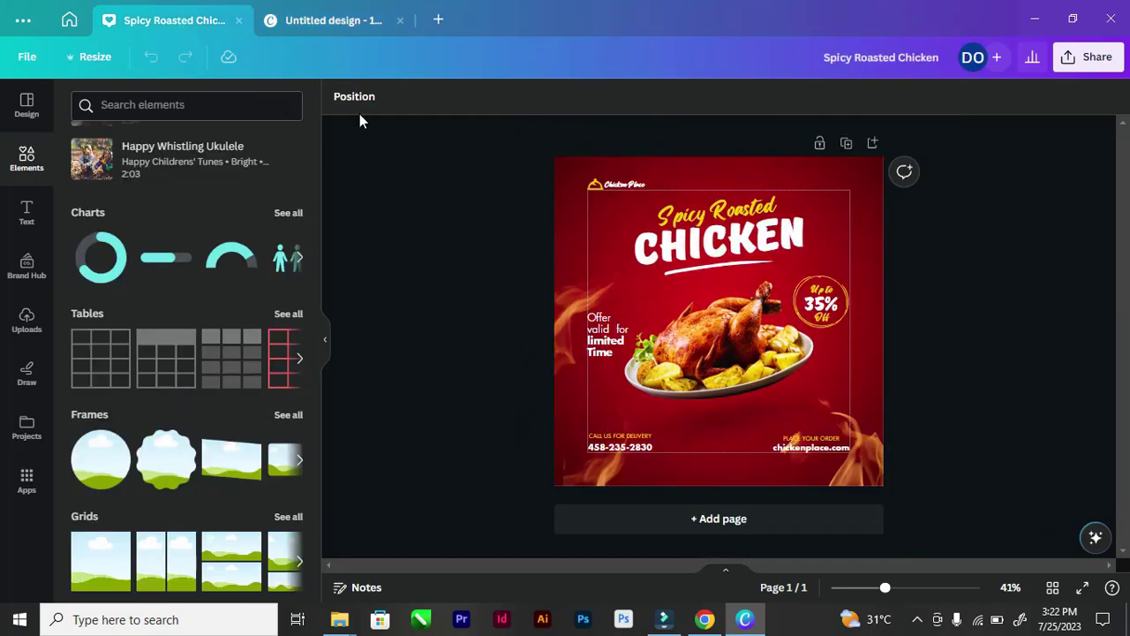
left_click(686, 234)
double_click(683, 232)
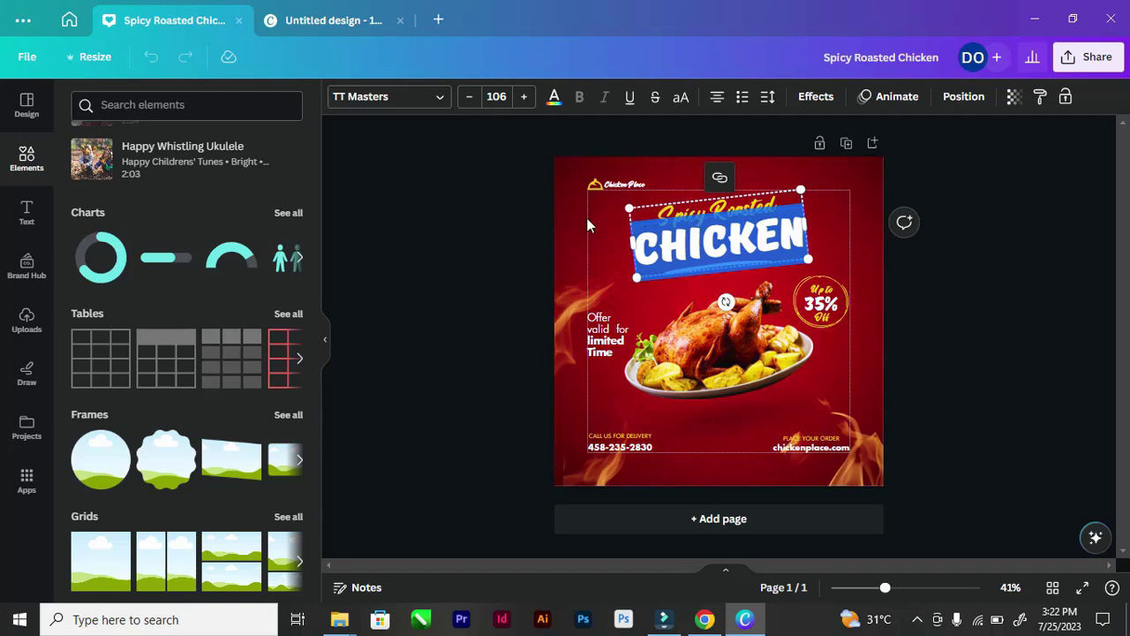
left_click(365, 227)
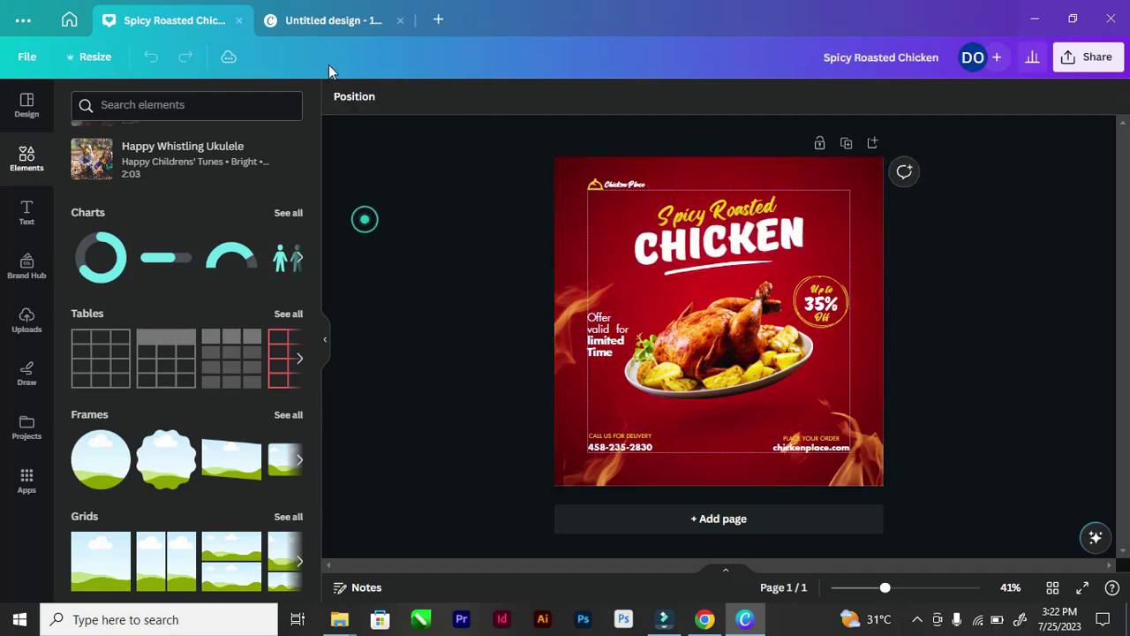
Back in the untitled 1080 × 1080 px design, add a text box reading "Chicken", enlarge it to size 143 and place it above the roast chicken
left_click(310, 20)
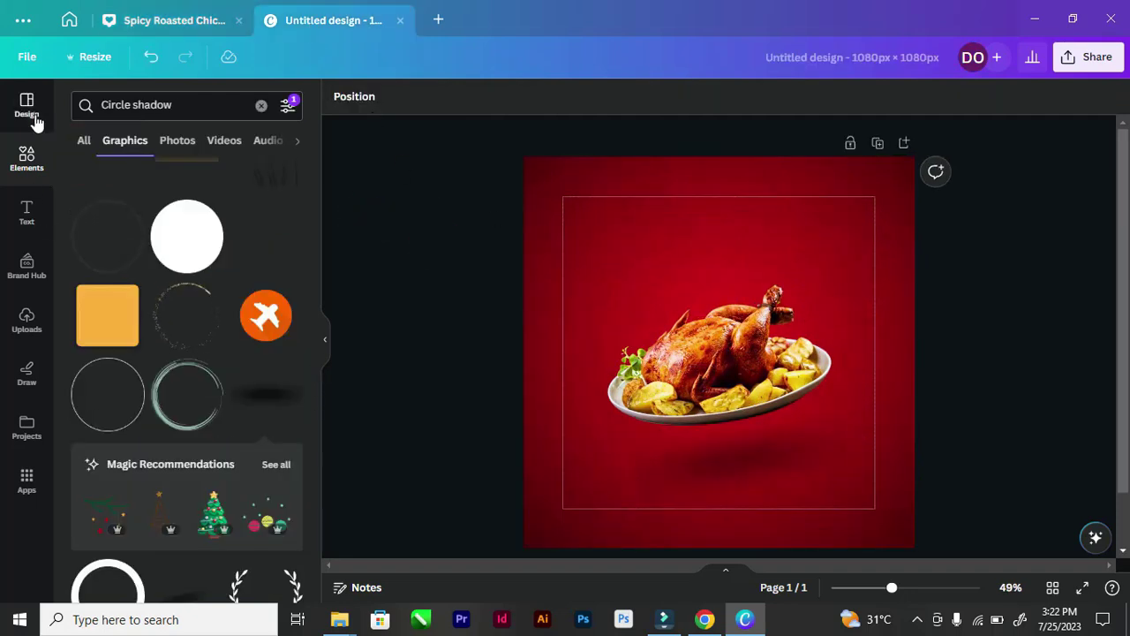
left_click(27, 213)
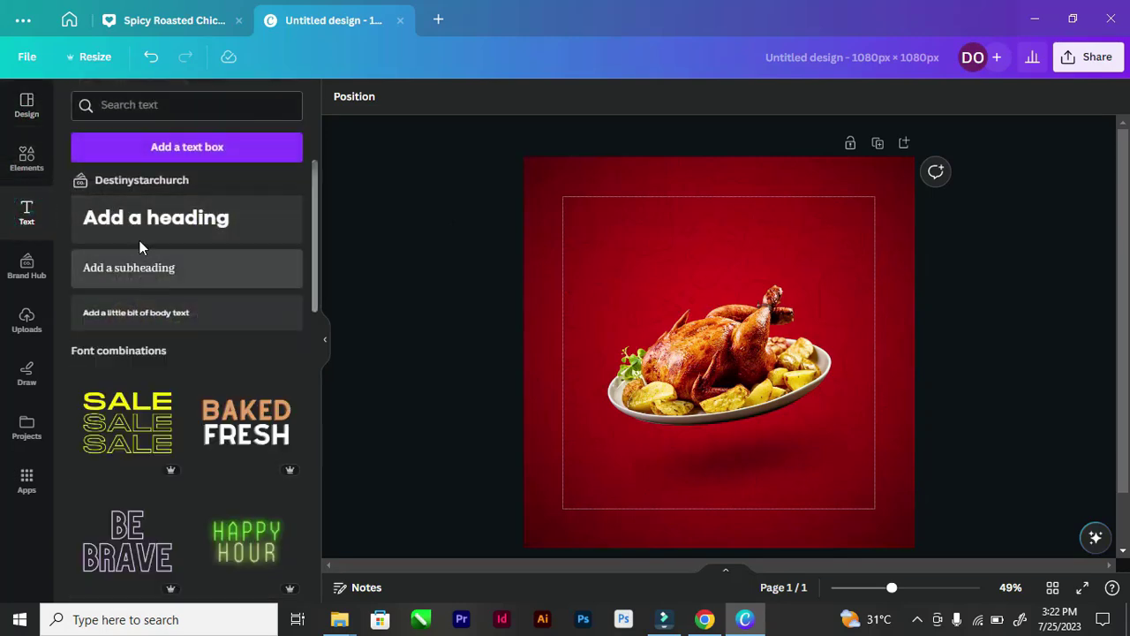
left_click(131, 148)
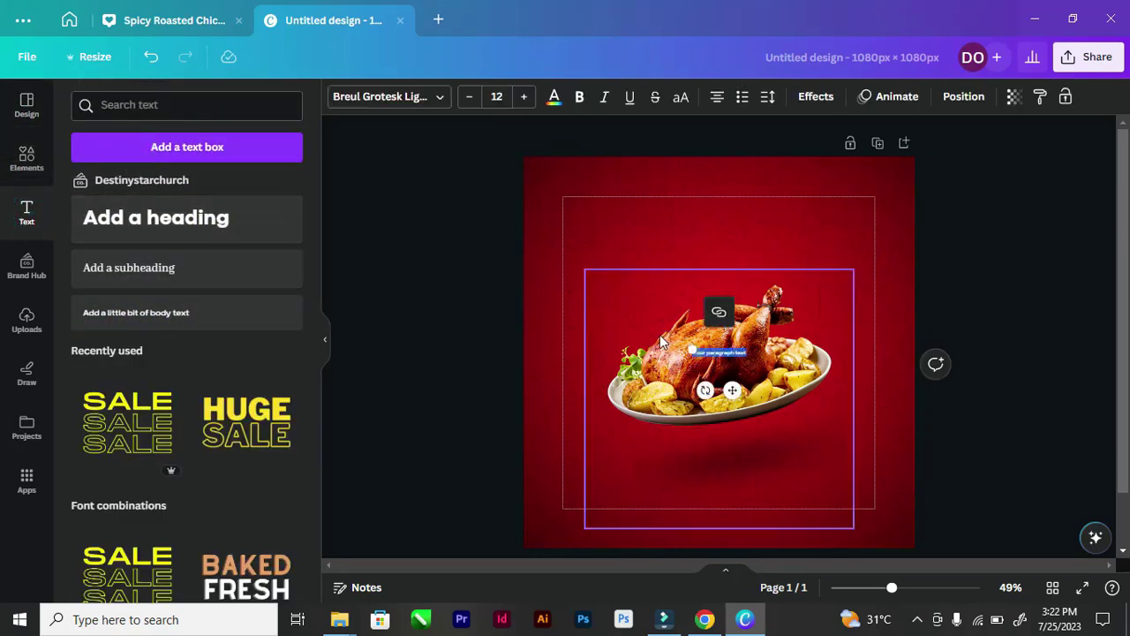
left_click_drag(701, 350, 476, 274)
left_click_drag(585, 348, 707, 272)
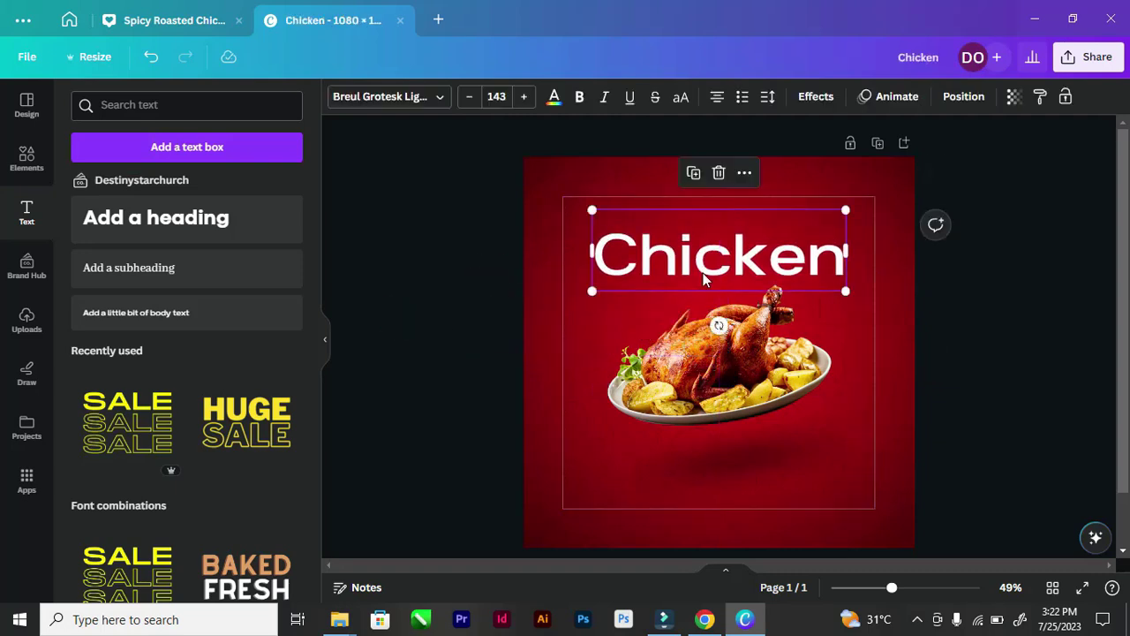
Set the Chicken headline's font to TT Masters and move the text slightly lower, just above the roast chicken
left_click(405, 99)
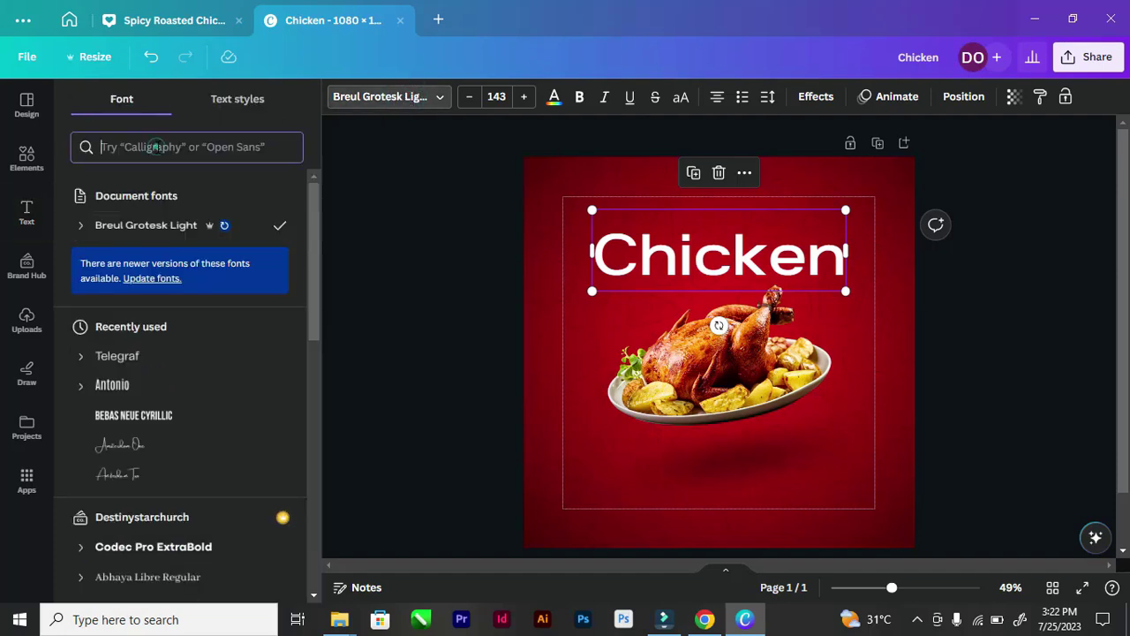
type("tt")
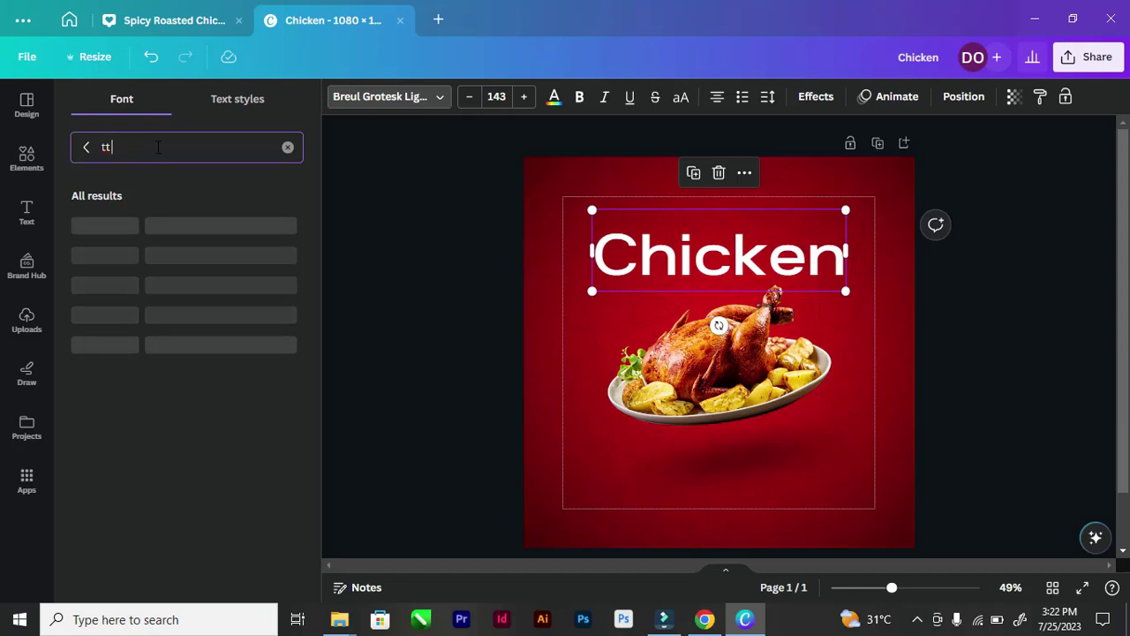
type(" master")
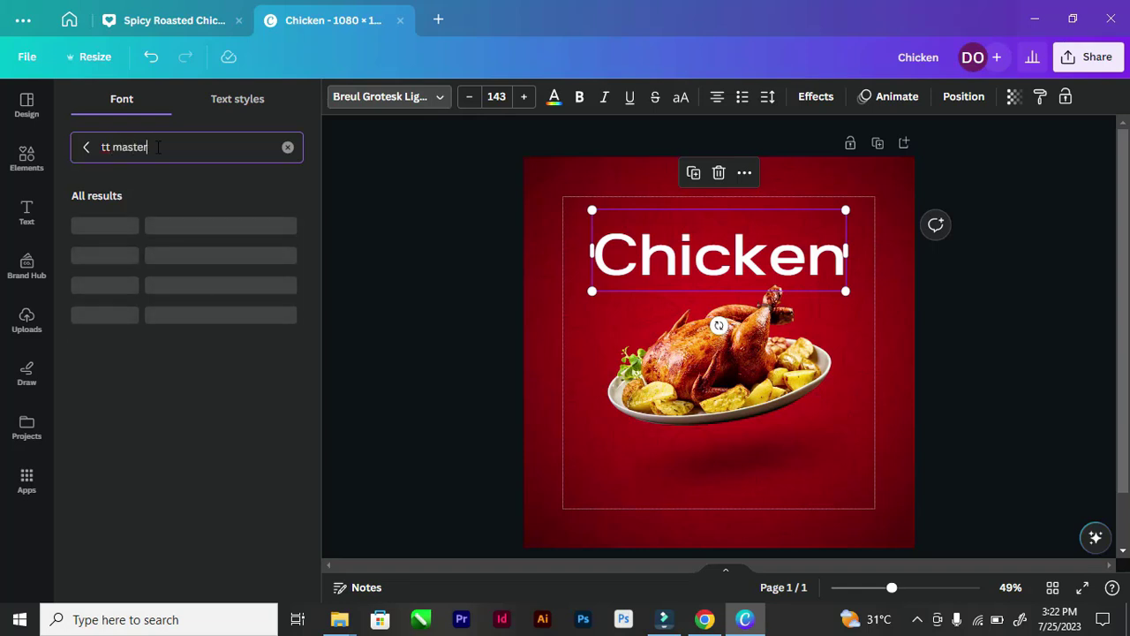
left_click(104, 147)
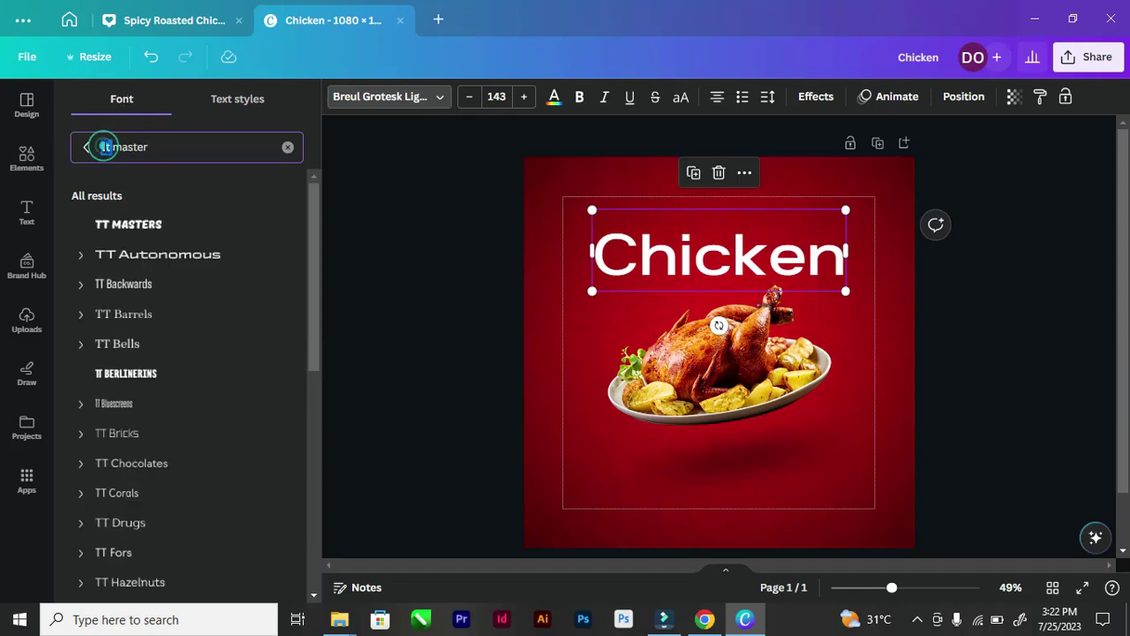
left_click(119, 224)
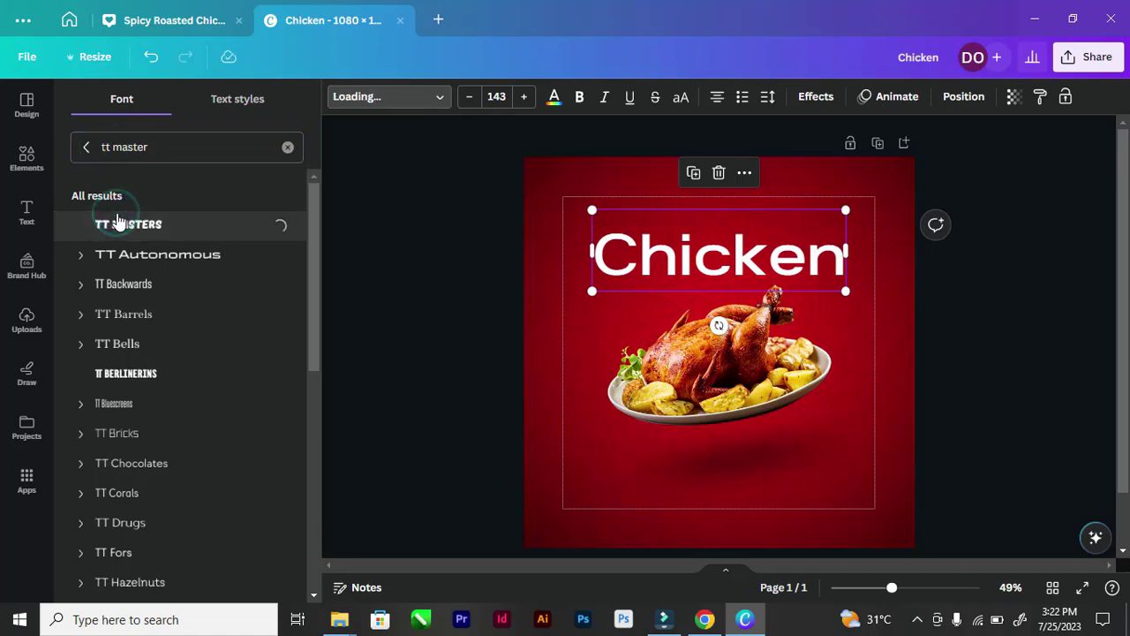
left_click_drag(661, 233, 660, 264)
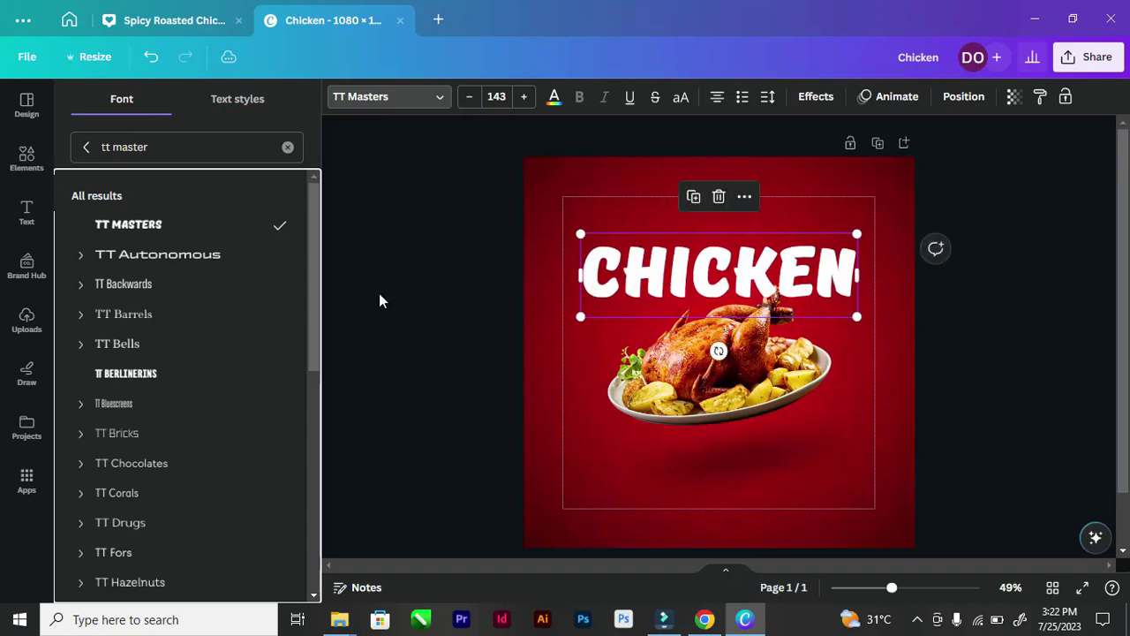
left_click(351, 289)
left_click(409, 233)
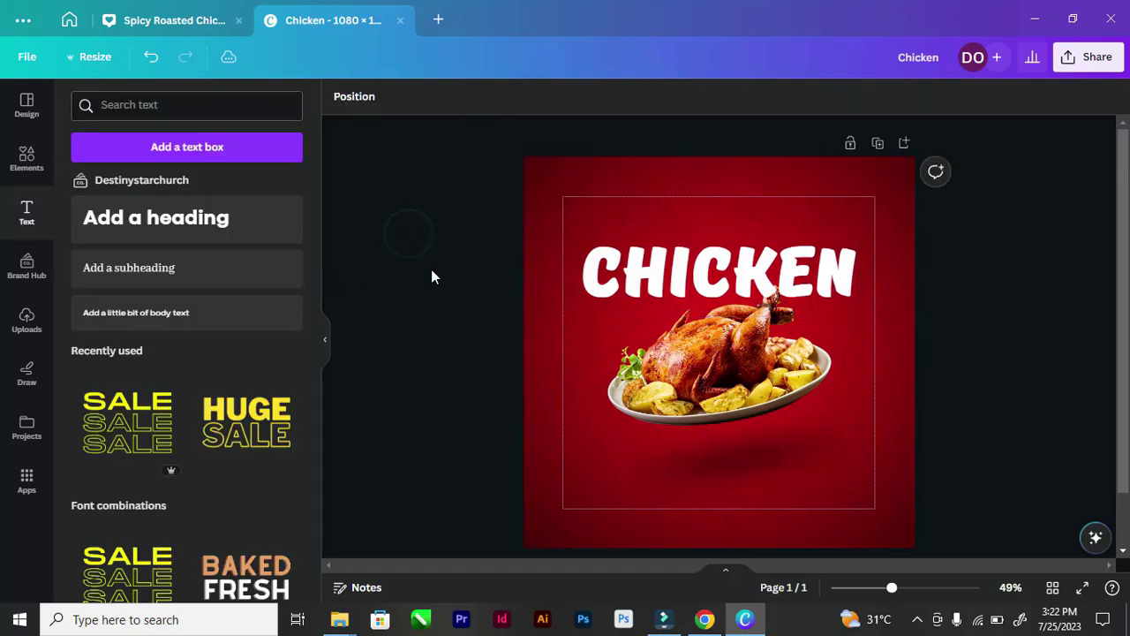
left_click(693, 276)
Check the font and size of the "Spicy Roasted" line in the Spicy Roasted Chicken reference design
left_click(189, 21)
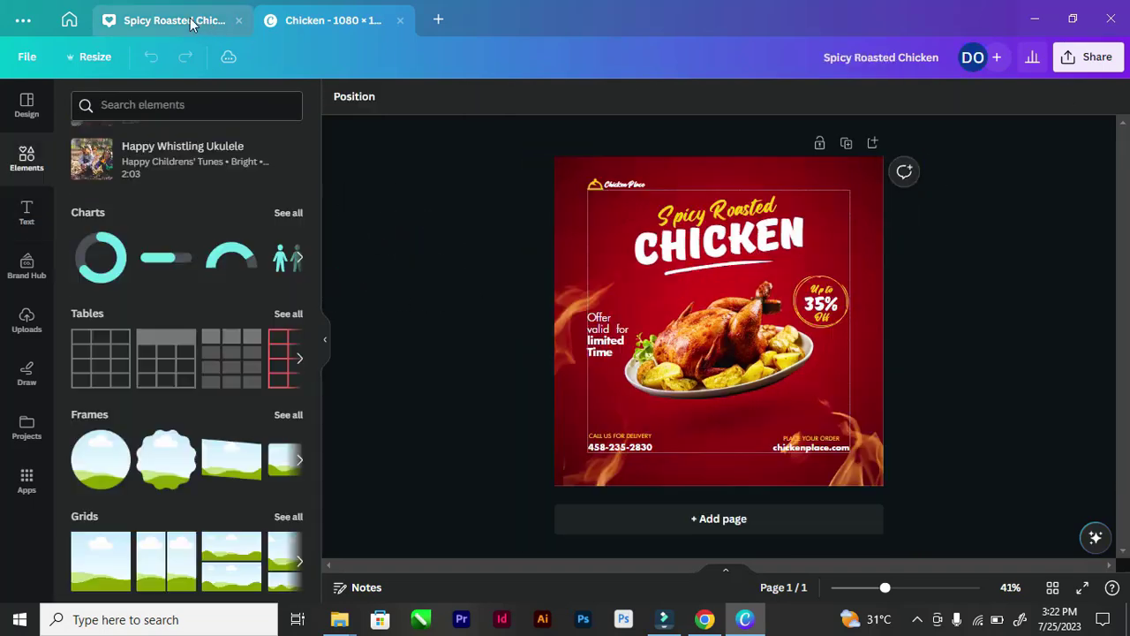
left_click(691, 209)
double_click(691, 208)
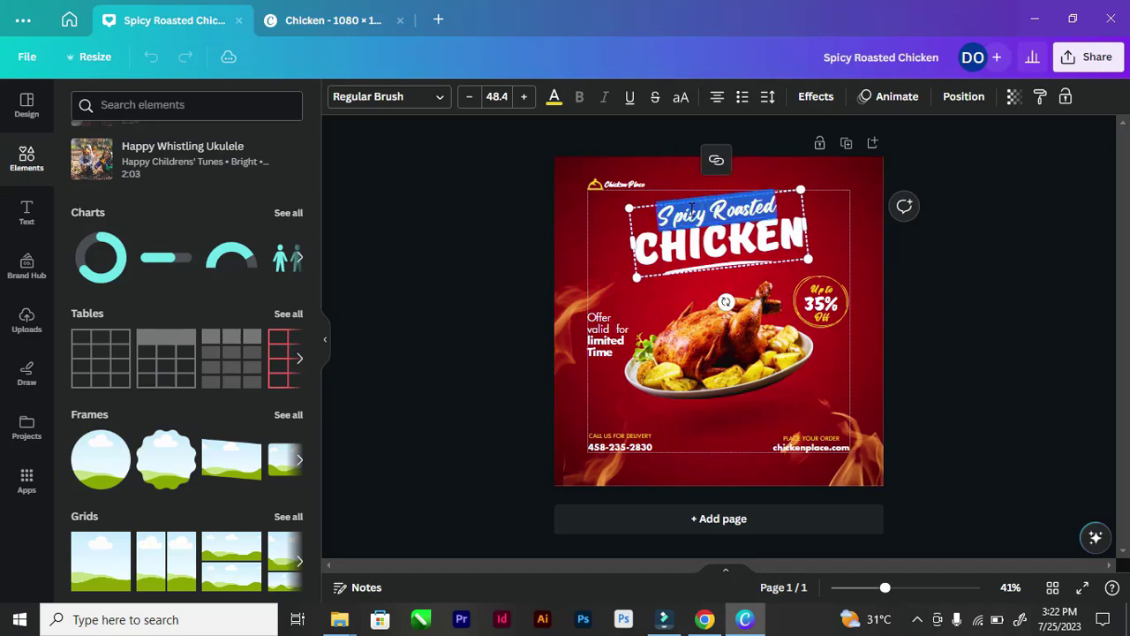
left_click(343, 287)
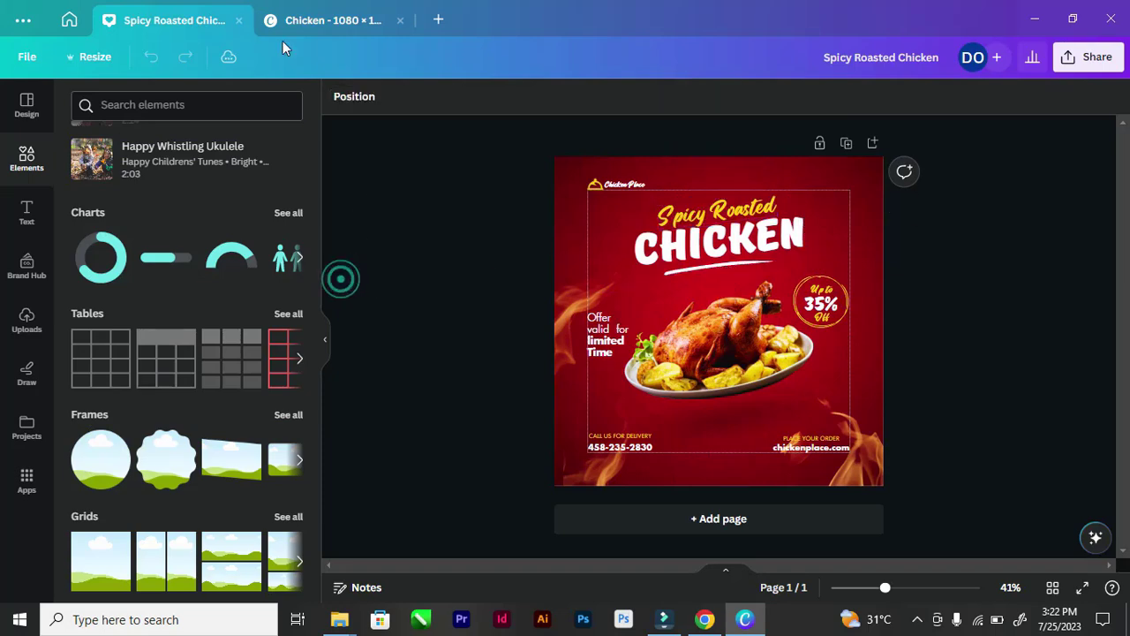
Back in the Chicken design, add a text box reading "Spicy Roasted", scale it to size 59.2 on one line and place it above CHICKEN
left_click(327, 20)
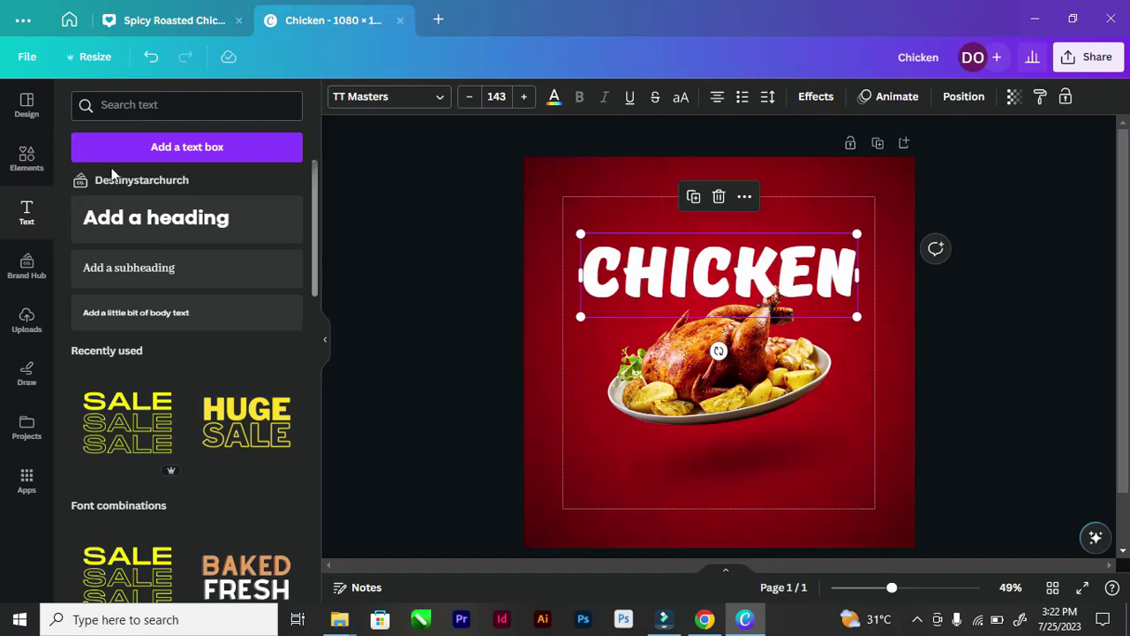
left_click(144, 148)
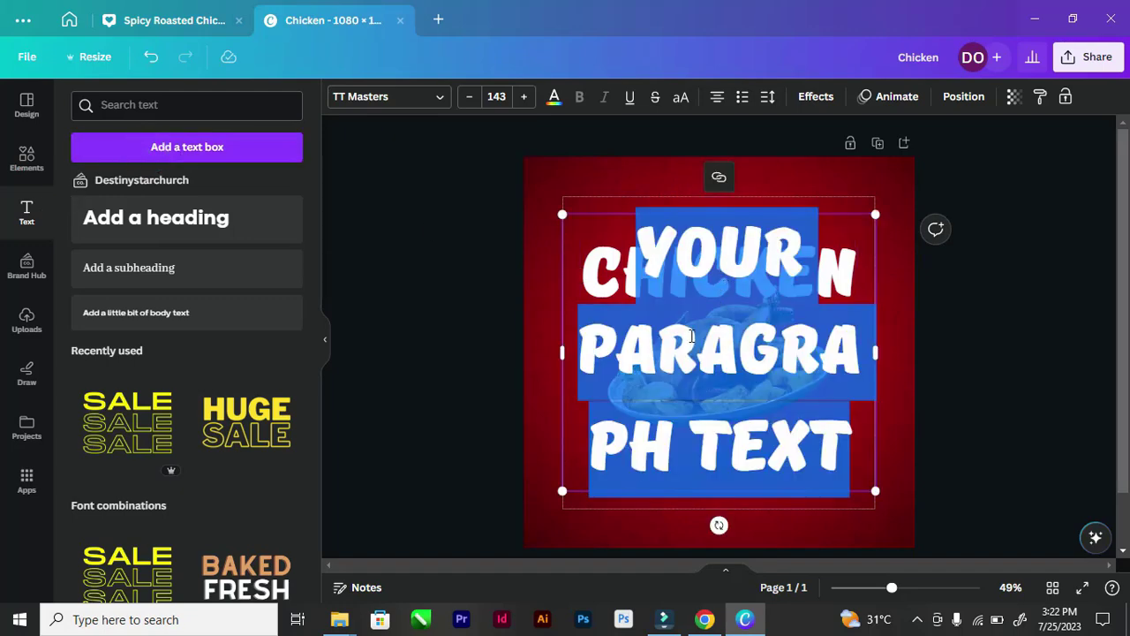
type("SPICY ROASTED")
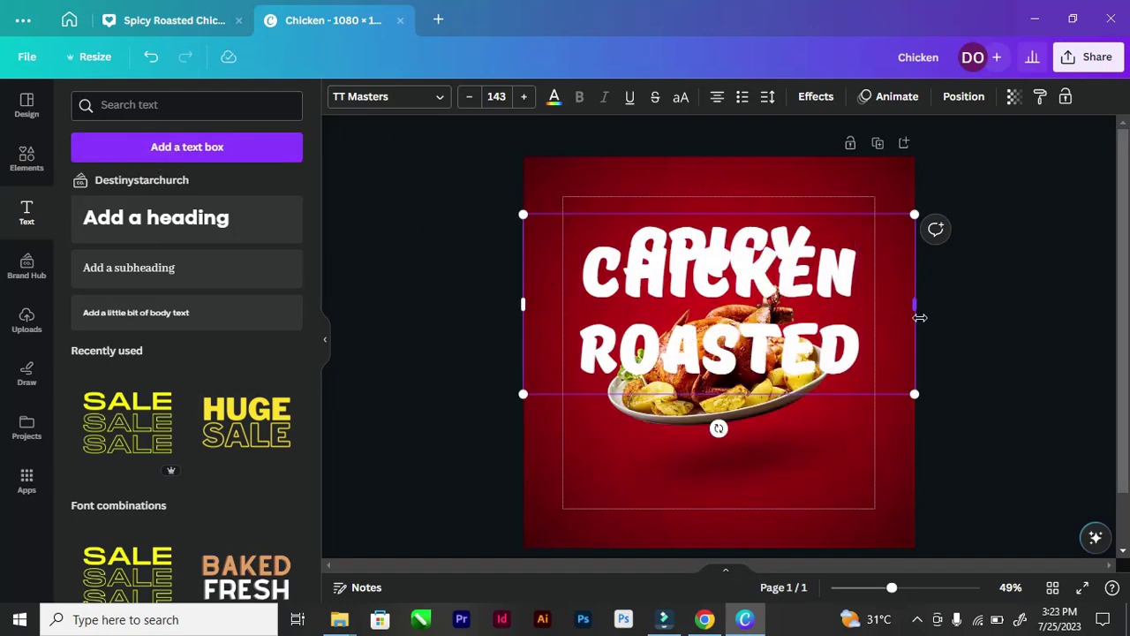
left_click_drag(915, 305, 1016, 298)
left_click_drag(1017, 214, 727, 264)
left_click_drag(530, 284, 627, 232)
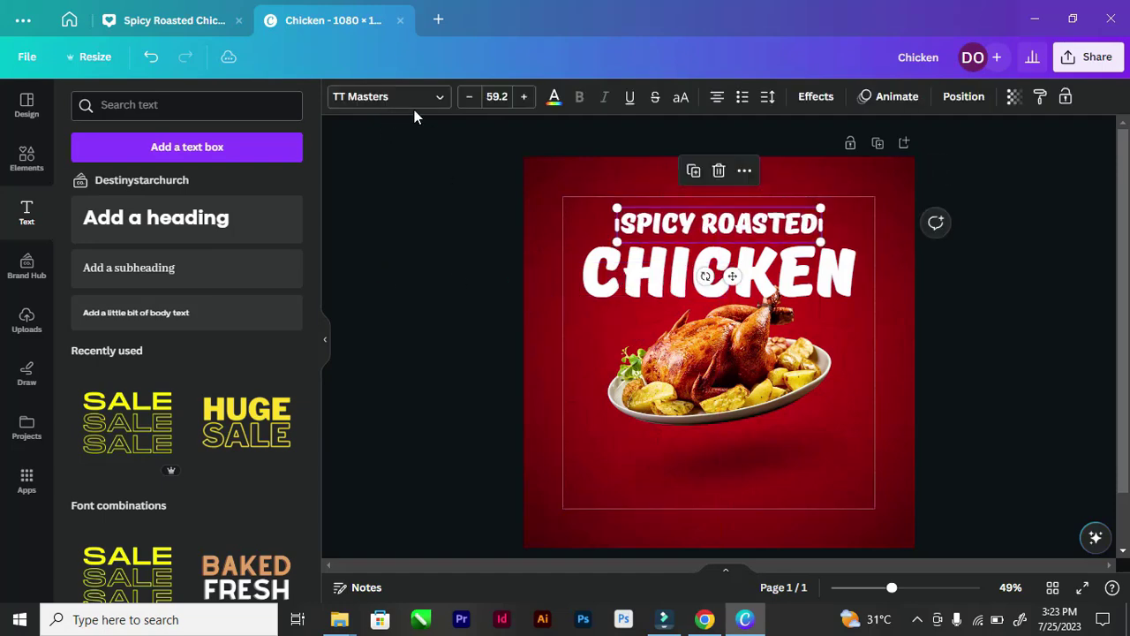
Set the "Spicy Roasted" line's font to Regular Brush
left_click(439, 97)
left_click(162, 146)
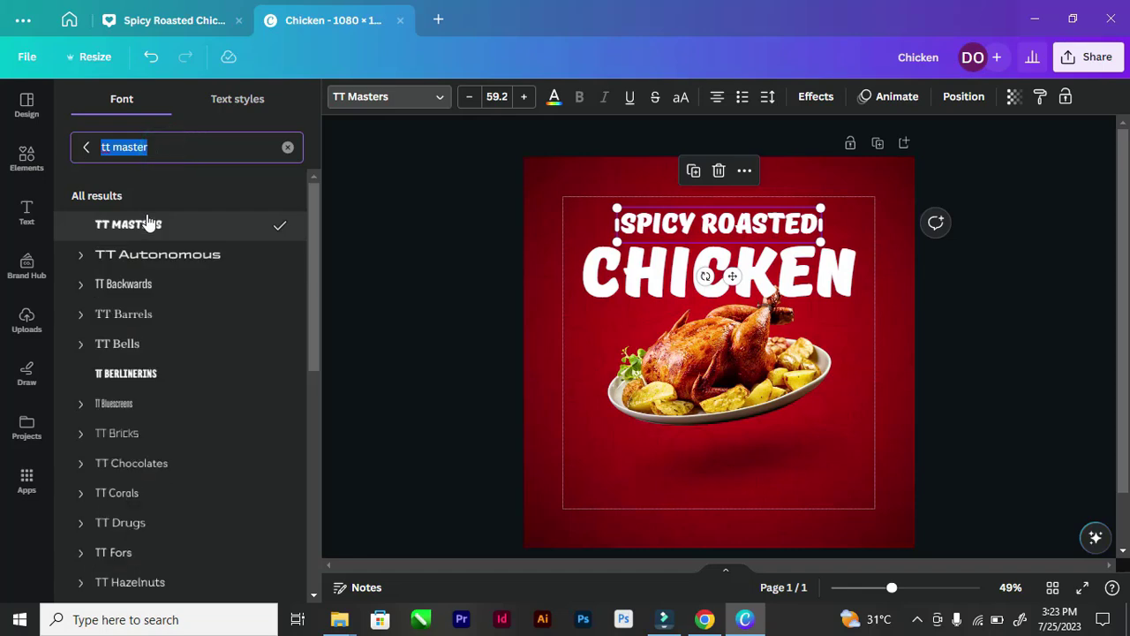
type("regular")
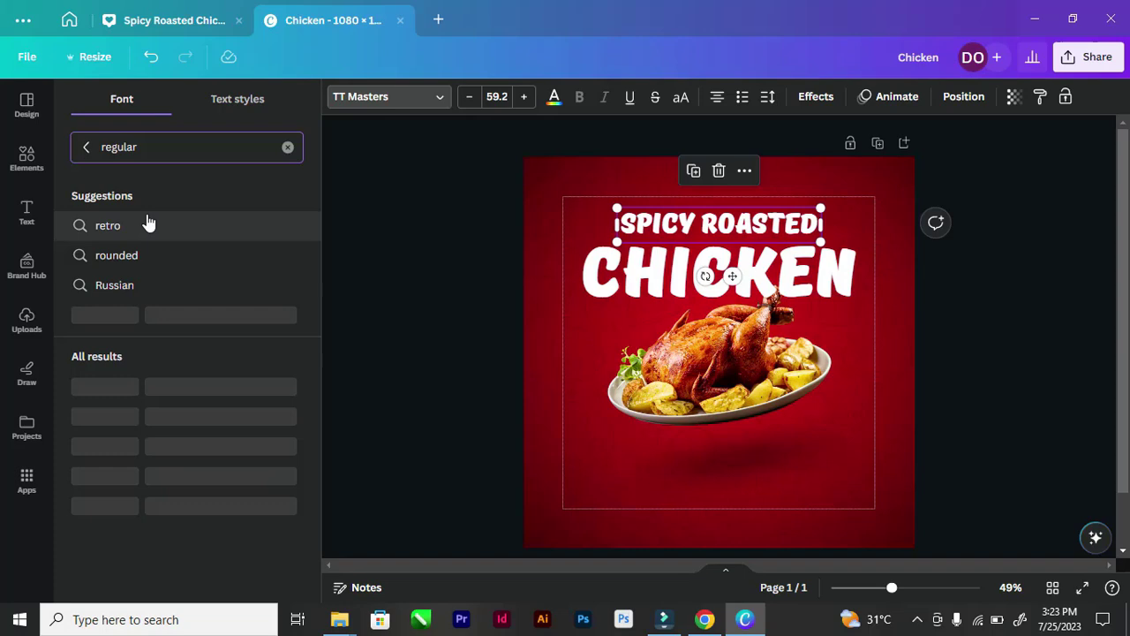
key("Return")
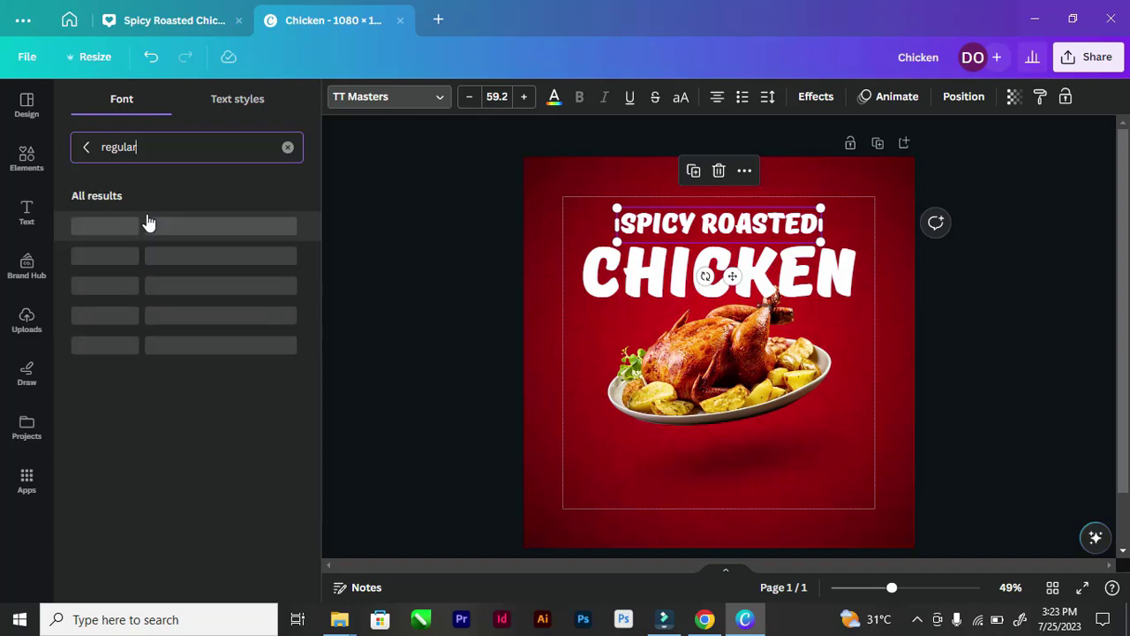
type("lar brush")
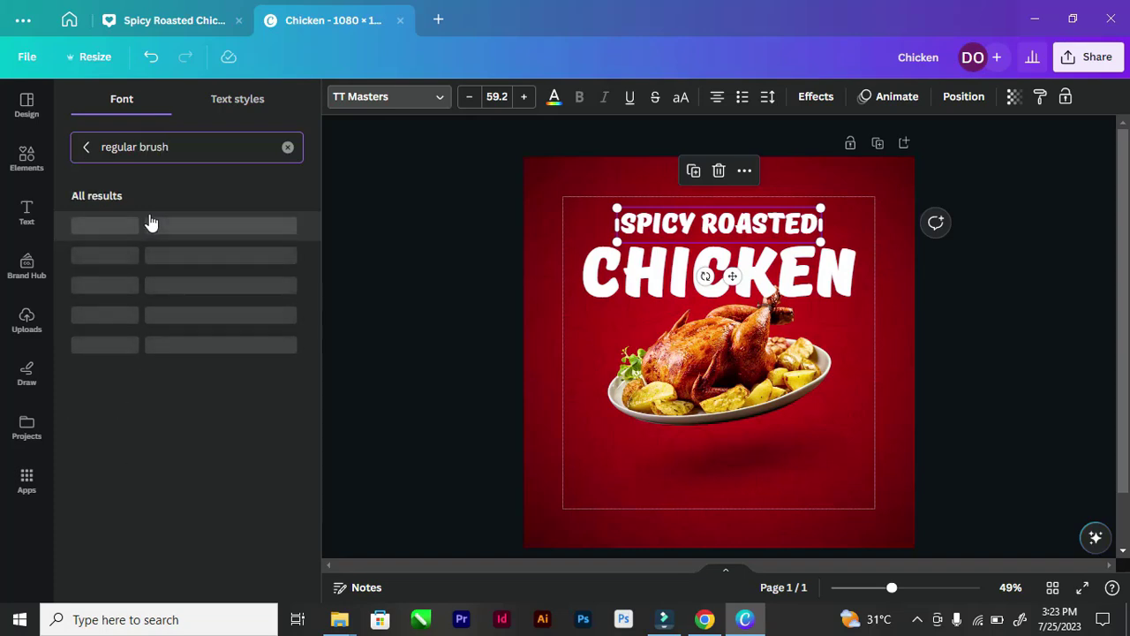
left_click(142, 292)
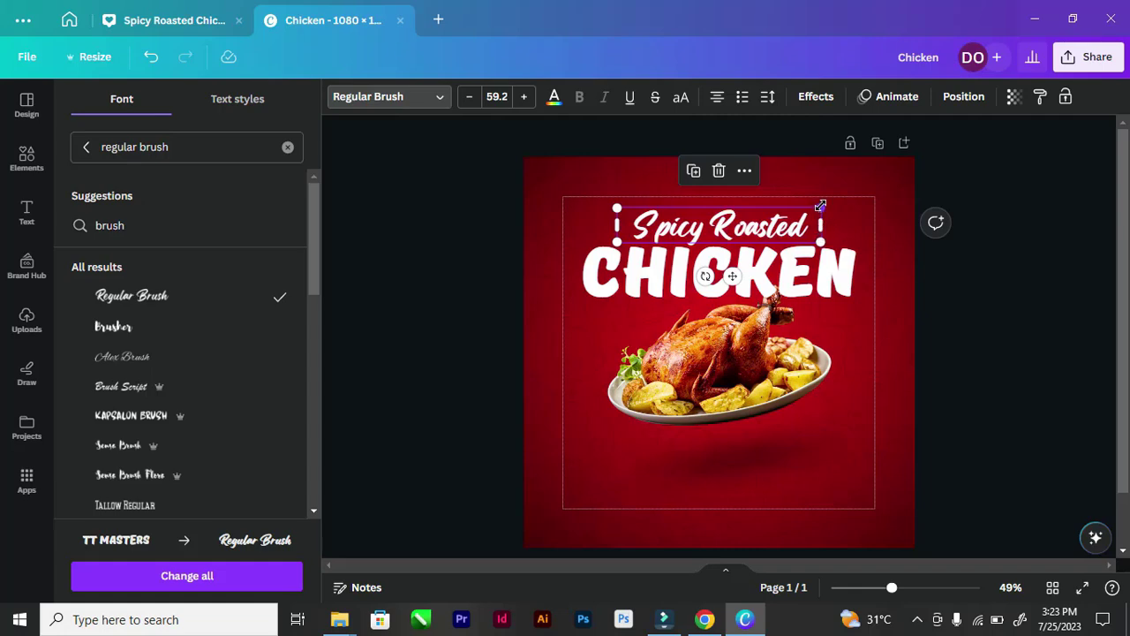
Scale "Spicy Roasted" to about size 52.3 and CHICKEN to about size 129, centring both lines horizontally on the page
left_click_drag(820, 206, 802, 231)
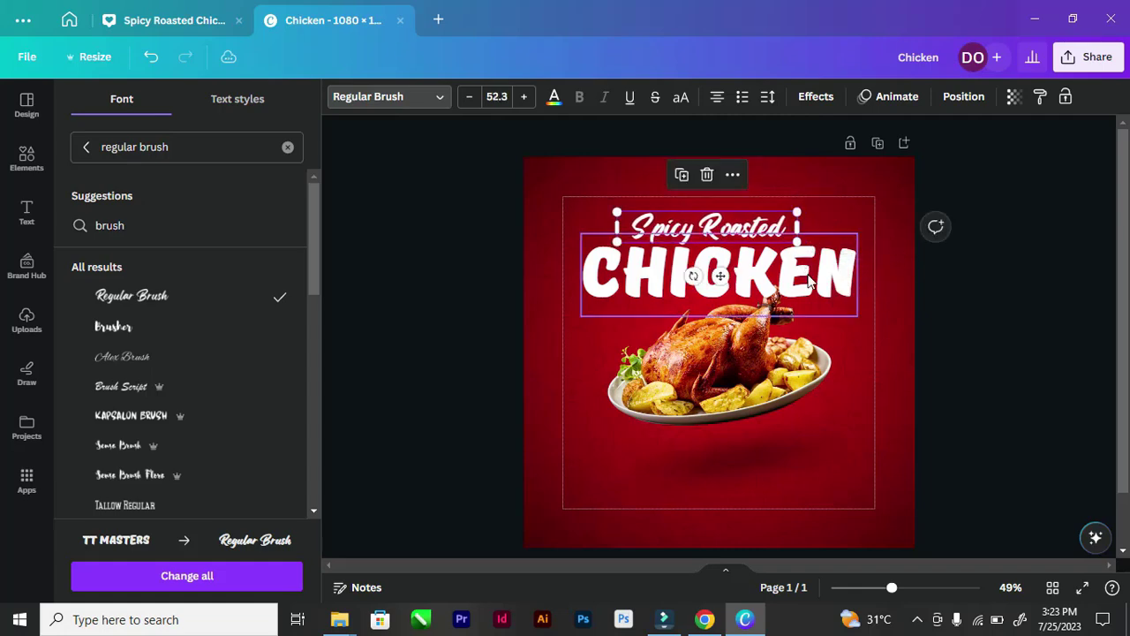
left_click(673, 263)
left_click_drag(576, 235, 606, 245)
mouse_move(799, 276)
left_mouse_down()
mouse_move(775, 275)
mouse_move(787, 275)
left_mouse_up()
left_click(704, 226)
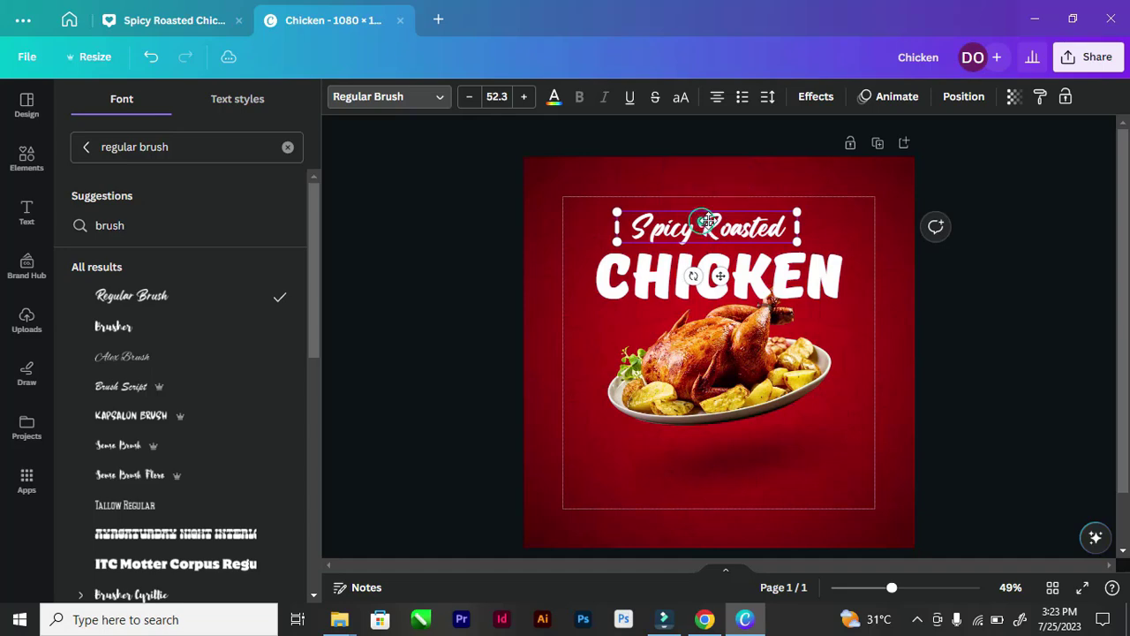
left_click_drag(703, 219, 715, 219)
Move the "Spicy Roasted" and CHICKEN lines up together to the page's top margin, keeping them horizontally centred
left_click(777, 269)
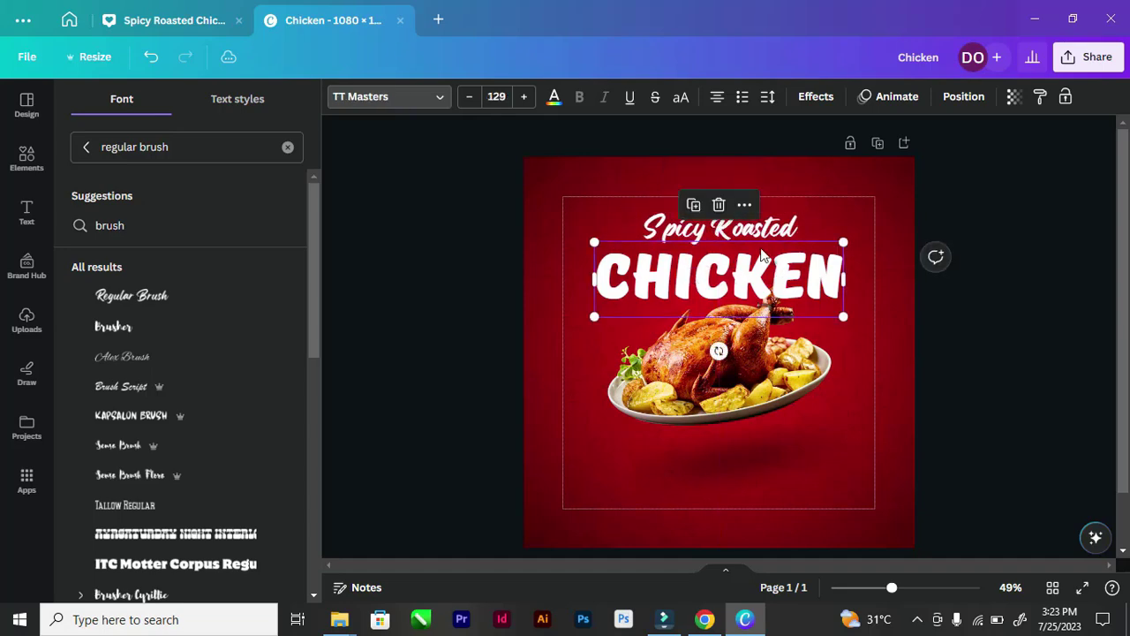
left_click(730, 221, "shift")
left_click_drag(802, 265, 797, 257)
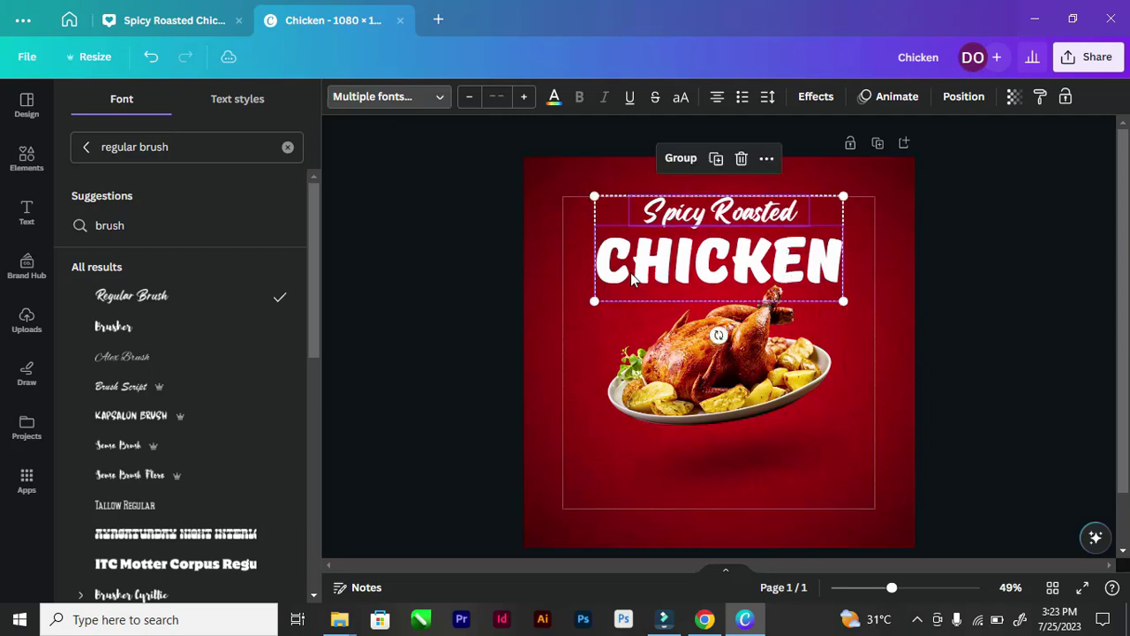
left_click(963, 96)
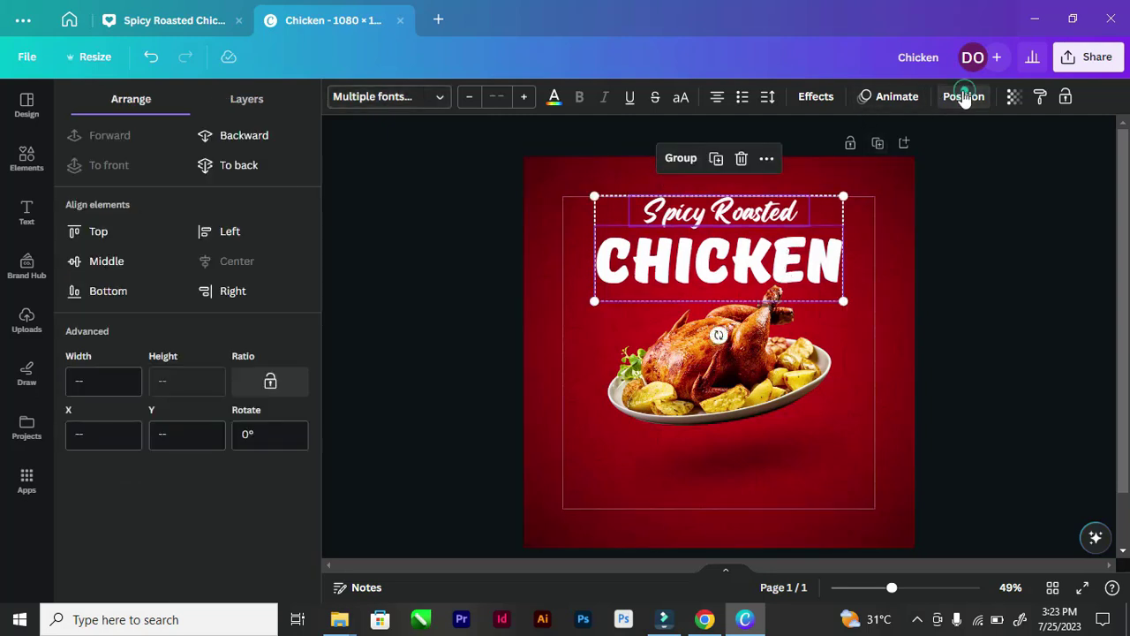
left_click(359, 229)
left_click(383, 289)
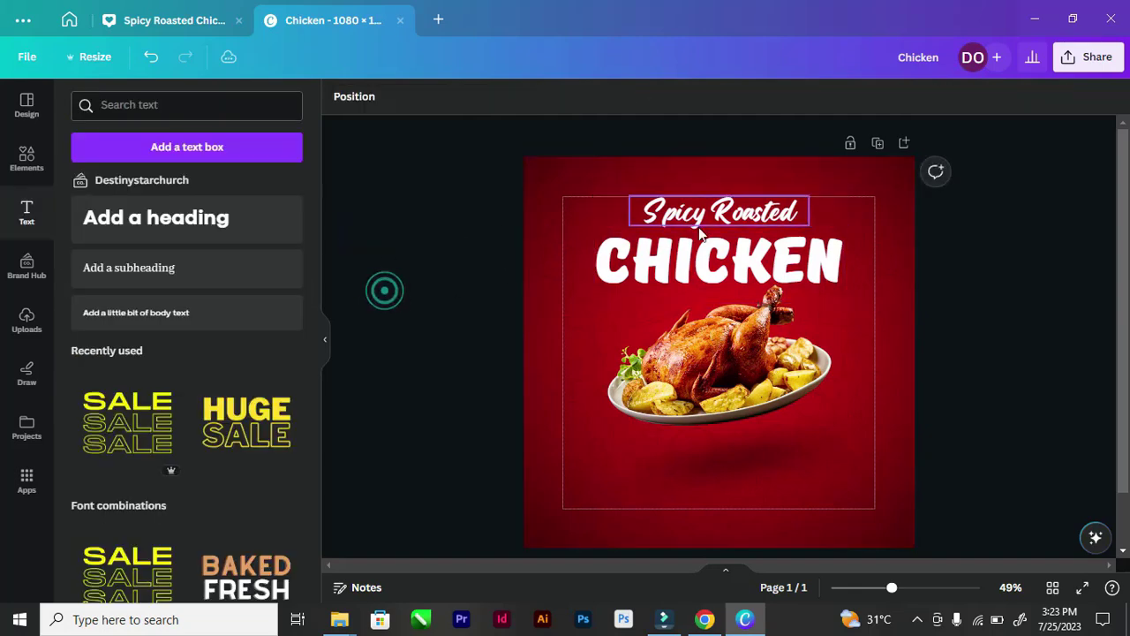
left_click(698, 214)
left_click(695, 215)
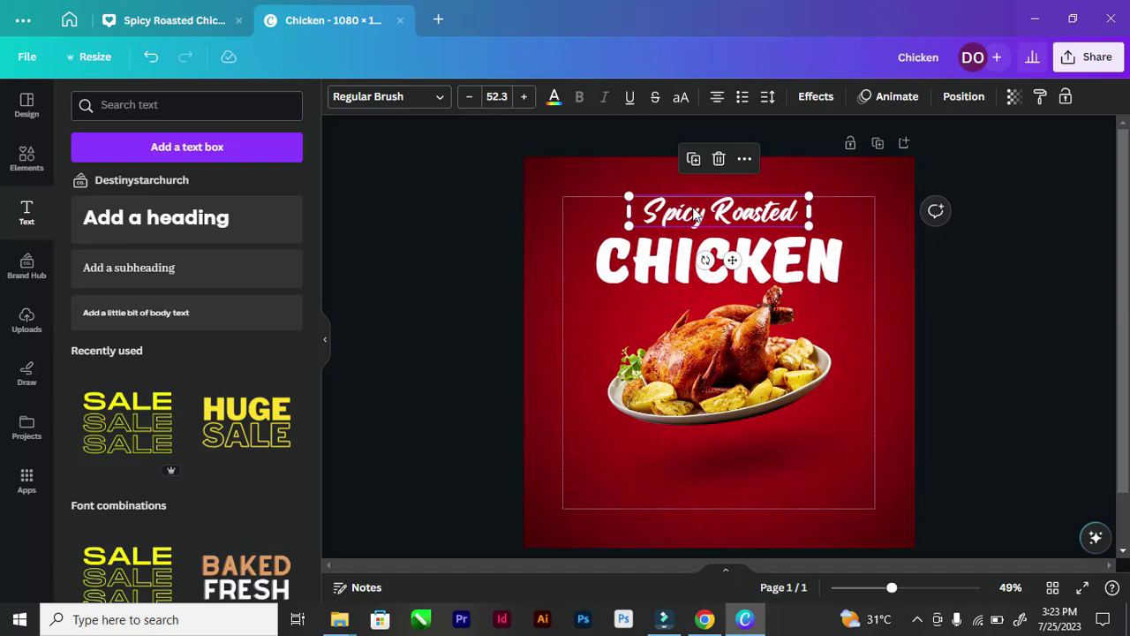
left_click(614, 265)
left_click(656, 214)
left_click(679, 269, "shift")
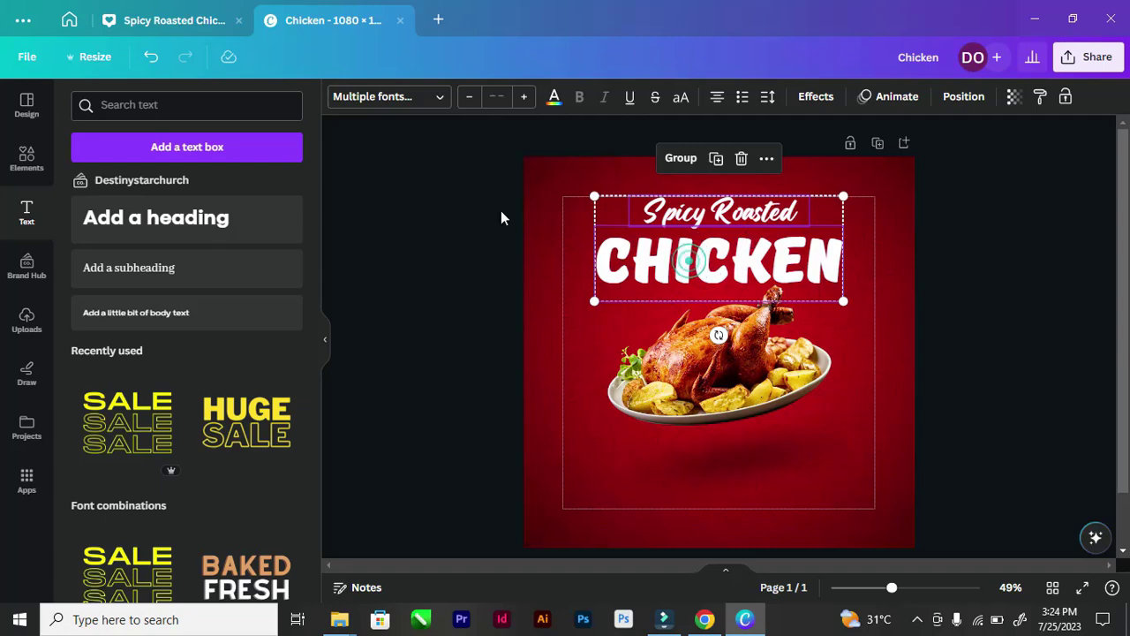
left_click(445, 212)
left_click(744, 213)
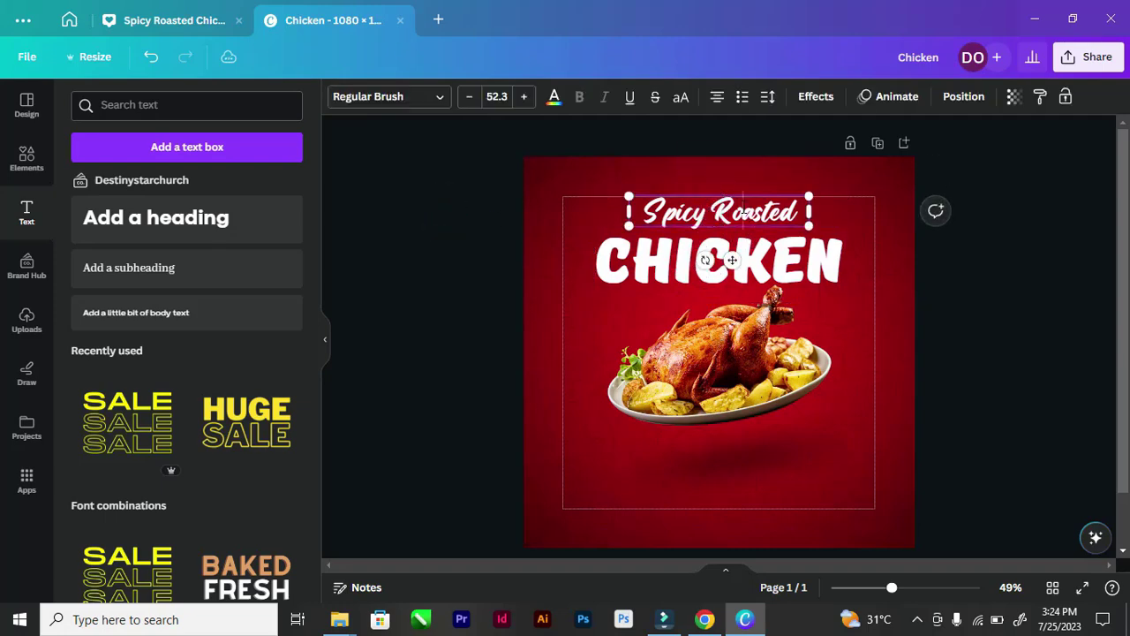
left_click(439, 214)
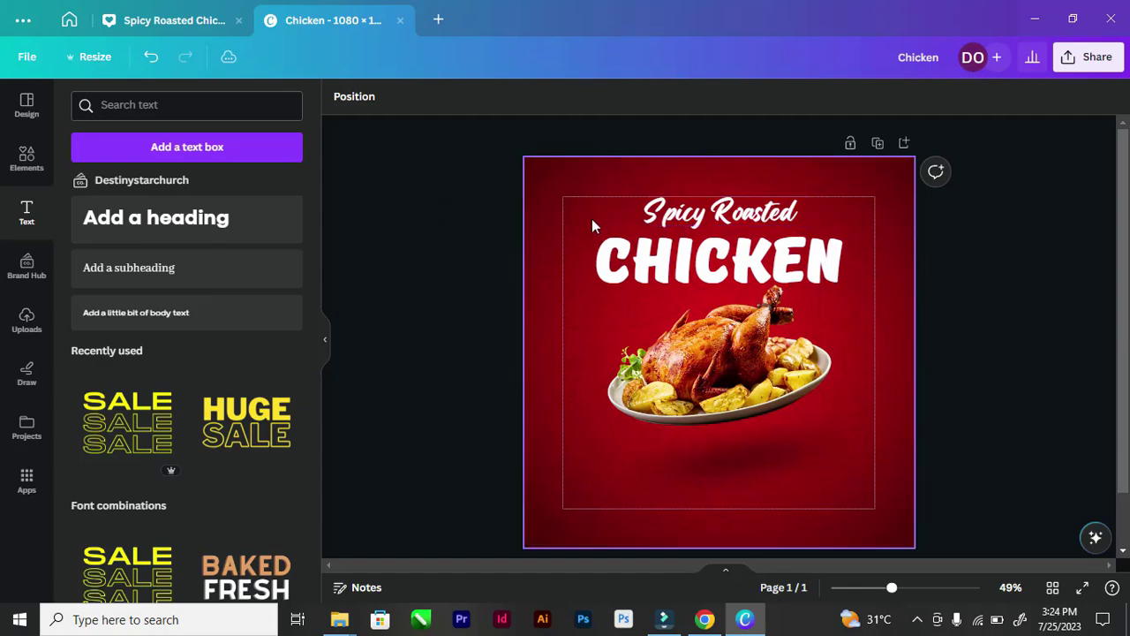
scroll(744, 237, "up", 1)
scroll(745, 238, "down", 1)
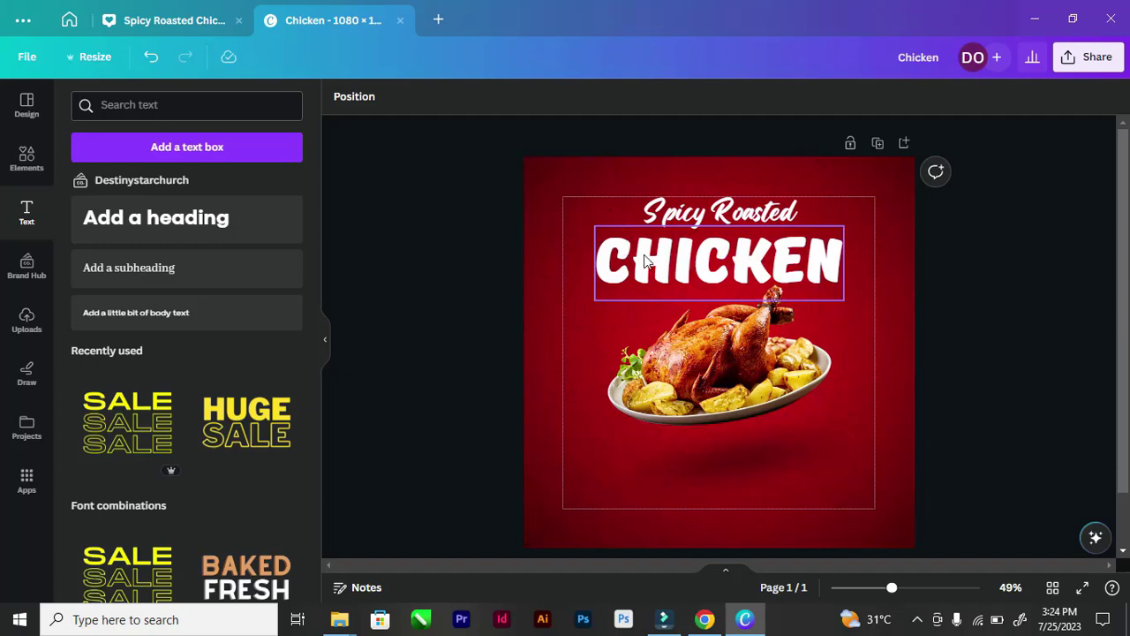
scroll(731, 220, "up", 1)
scroll(732, 222, "down", 1)
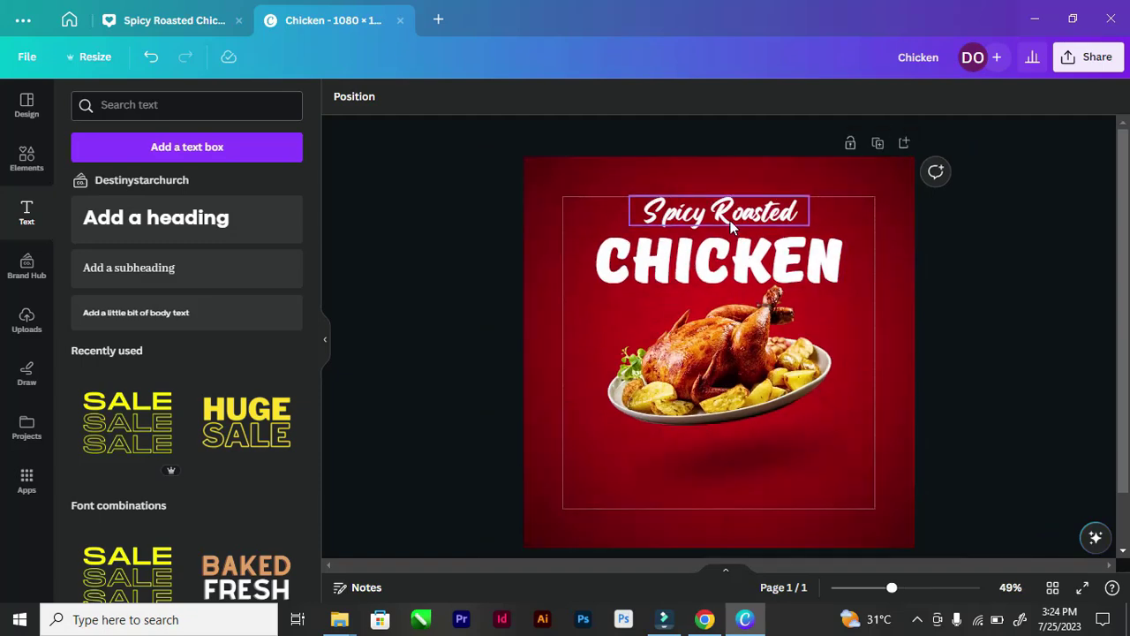
scroll(731, 221, "down", 1)
scroll(731, 221, "up", 1)
scroll(740, 215, "down", 1)
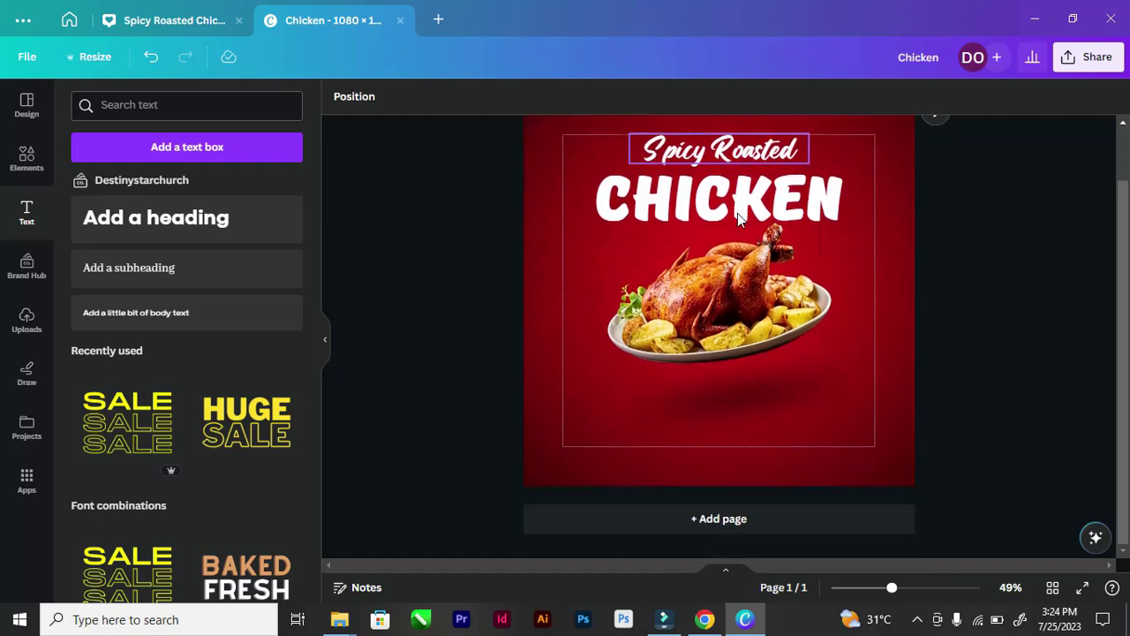
left_click(465, 238)
scroll(658, 264, "up", 1)
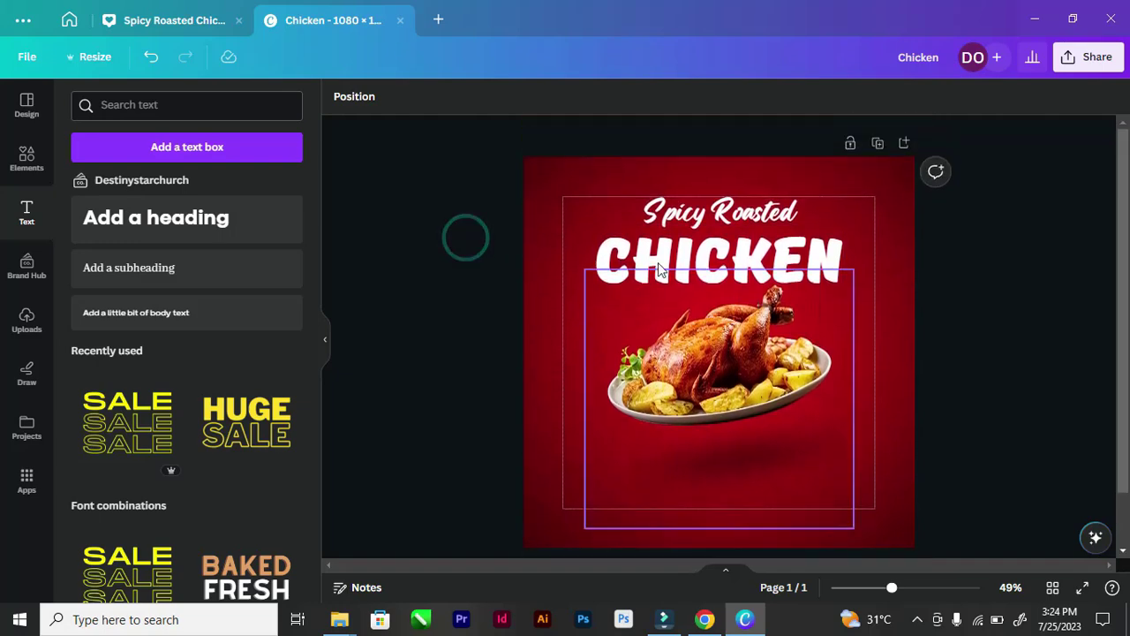
Recolour the "Spicy Roasted" line yellow (#FDD616) by sampling the colour from the potatoes in the chicken photo
left_click(690, 217)
left_click(555, 97)
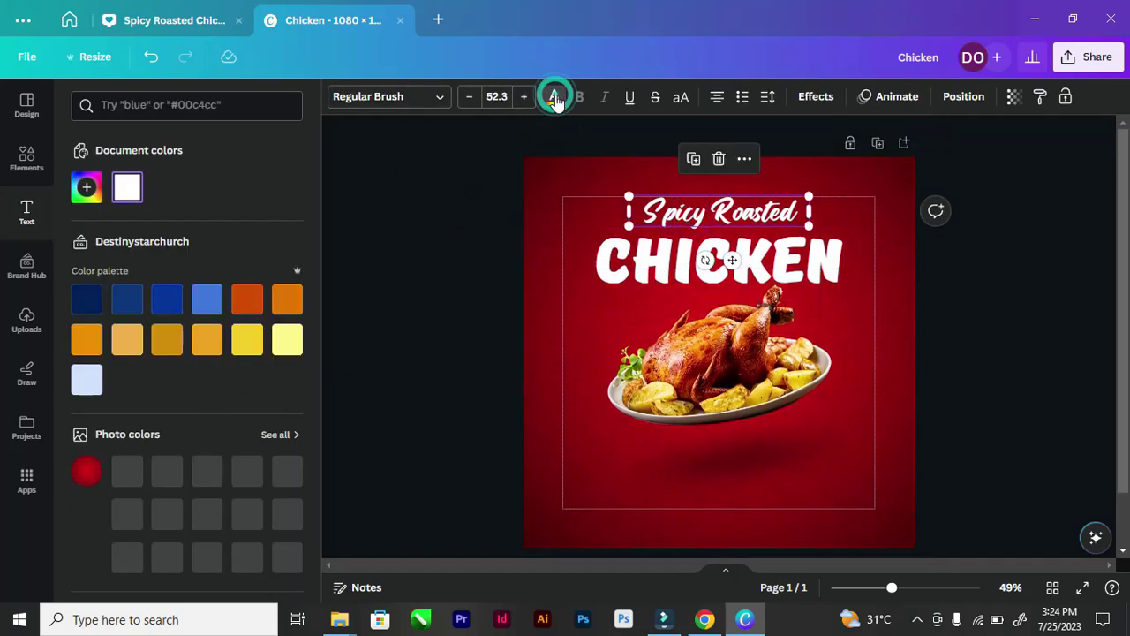
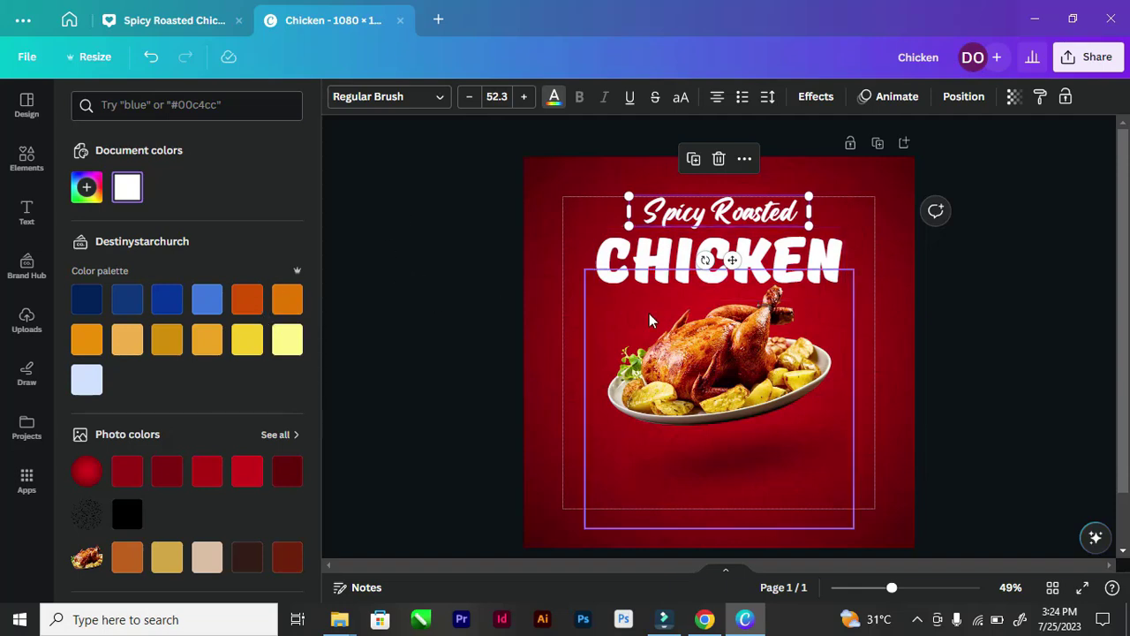
left_click(87, 186)
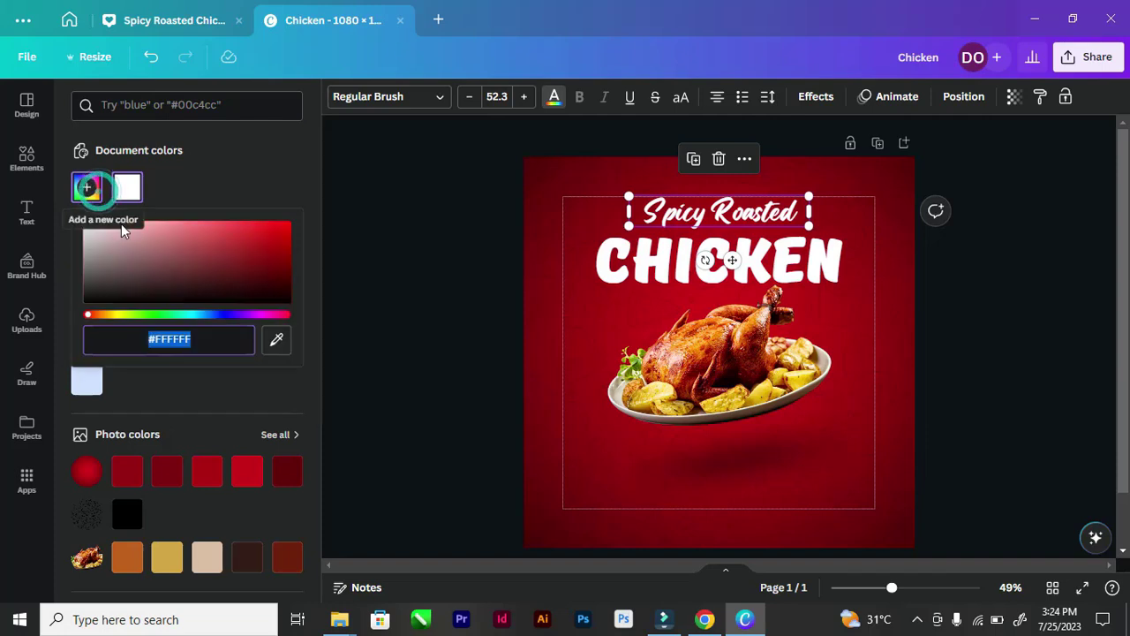
left_click_drag(256, 241, 247, 171)
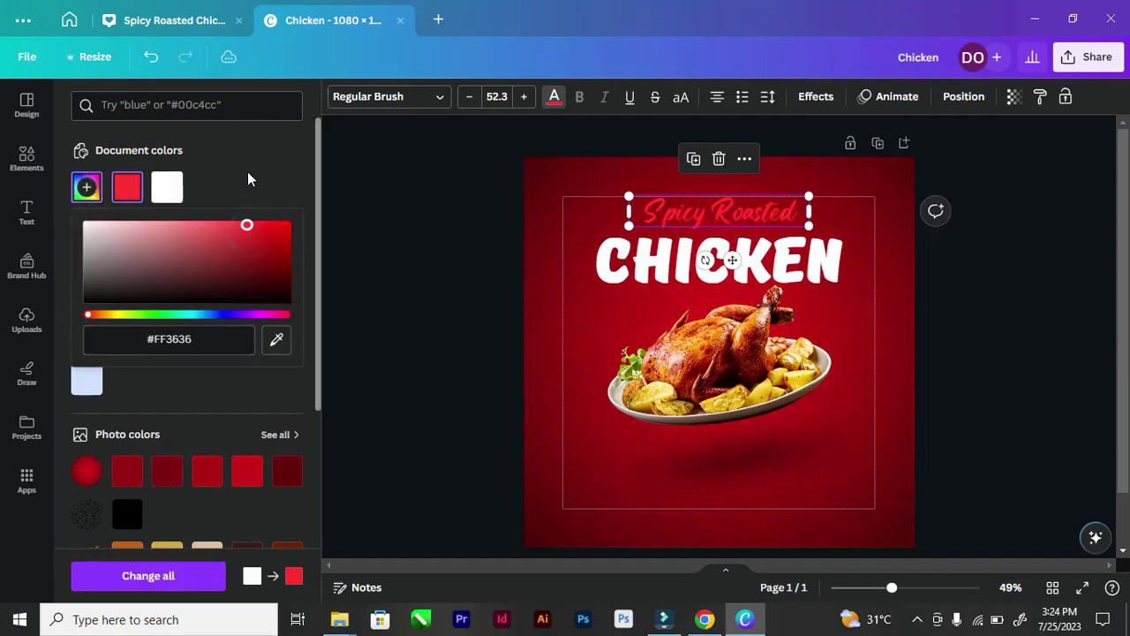
left_click(205, 285)
left_click(277, 340)
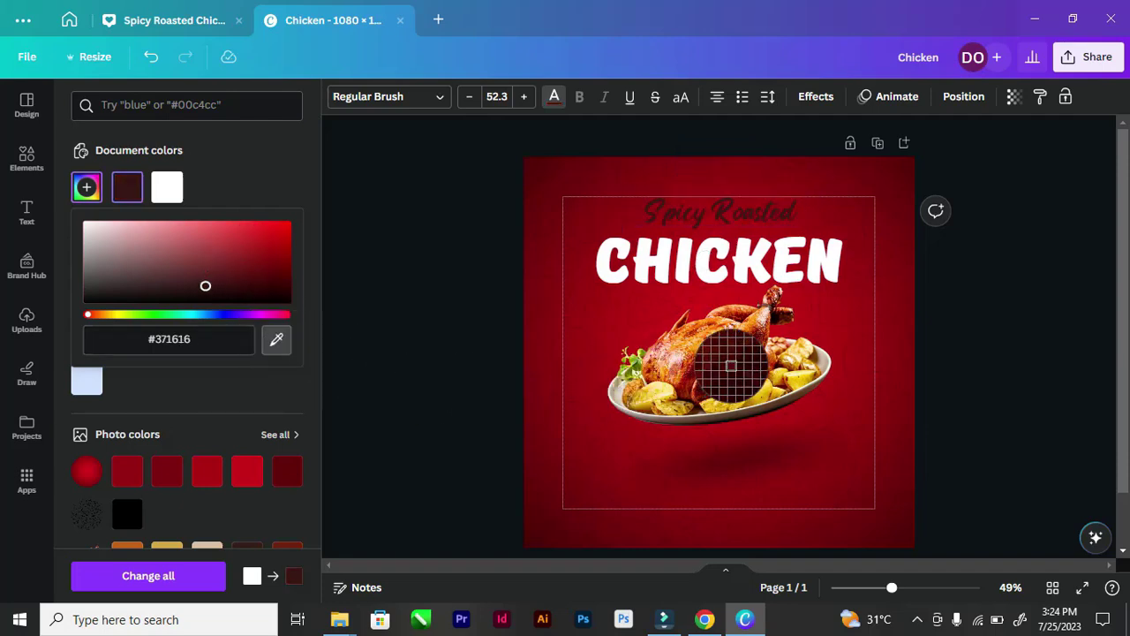
left_click(795, 382)
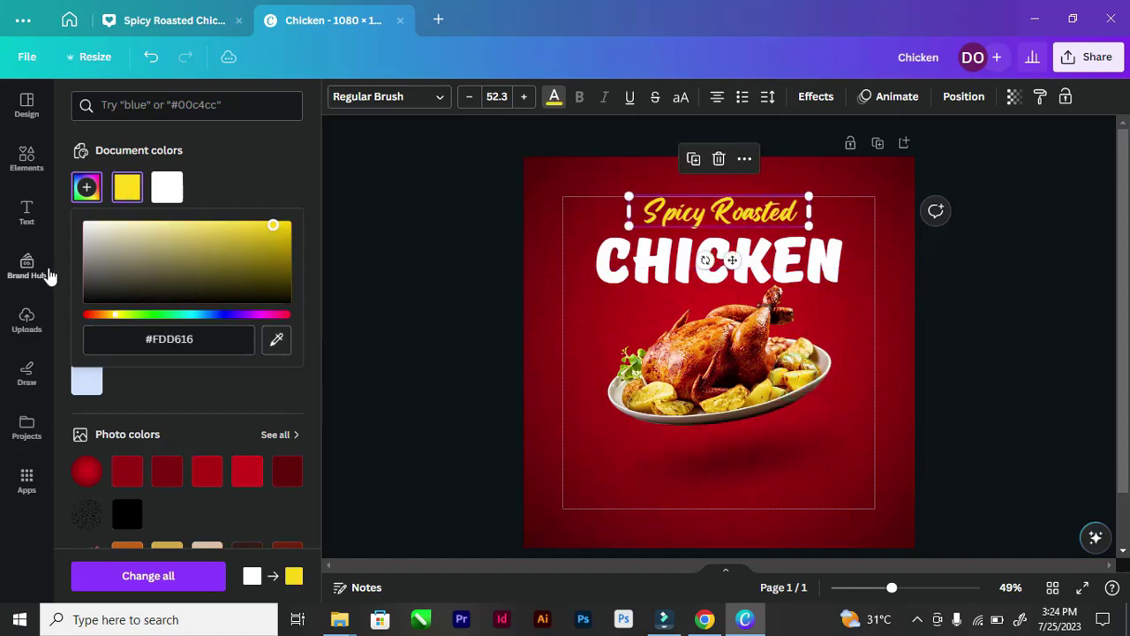
scroll(180, 453, "down", 4)
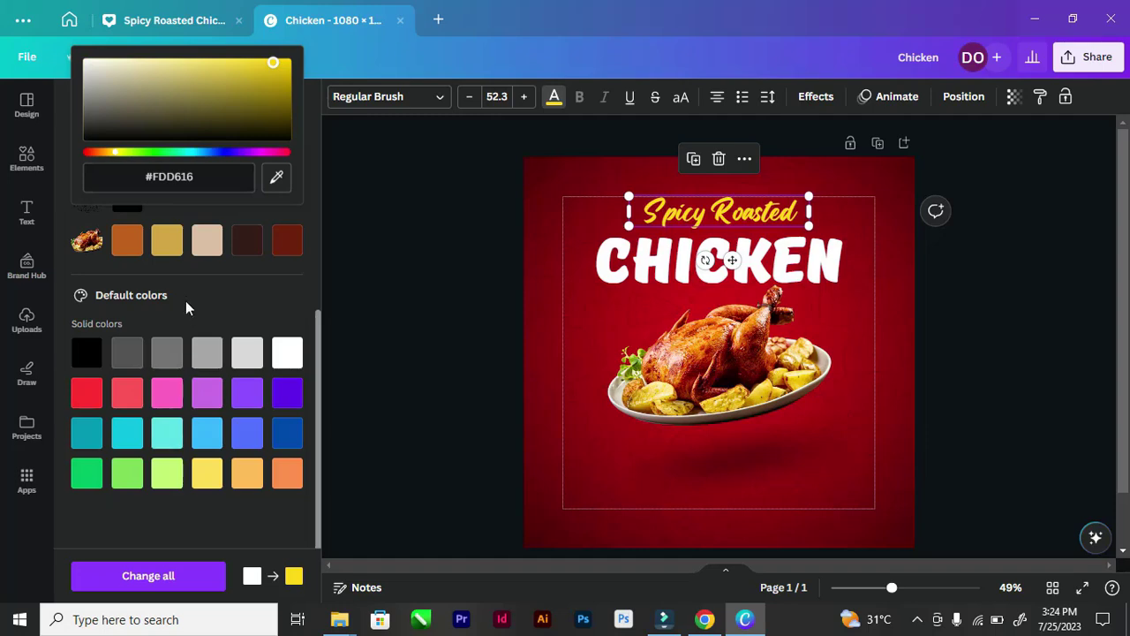
scroll(184, 301, "up", 5)
left_click(375, 214)
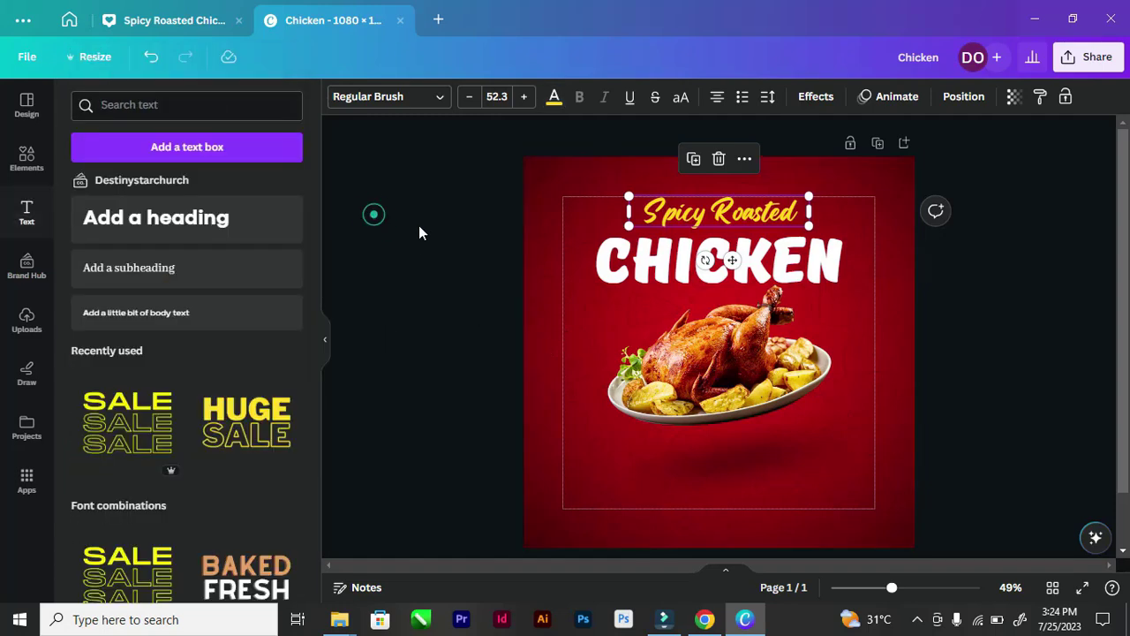
left_click(418, 226)
Try a slightly brighter yellow, #FFD91E, for the "Spicy Roasted" line
scroll(690, 225, "up", 2)
left_click(675, 215)
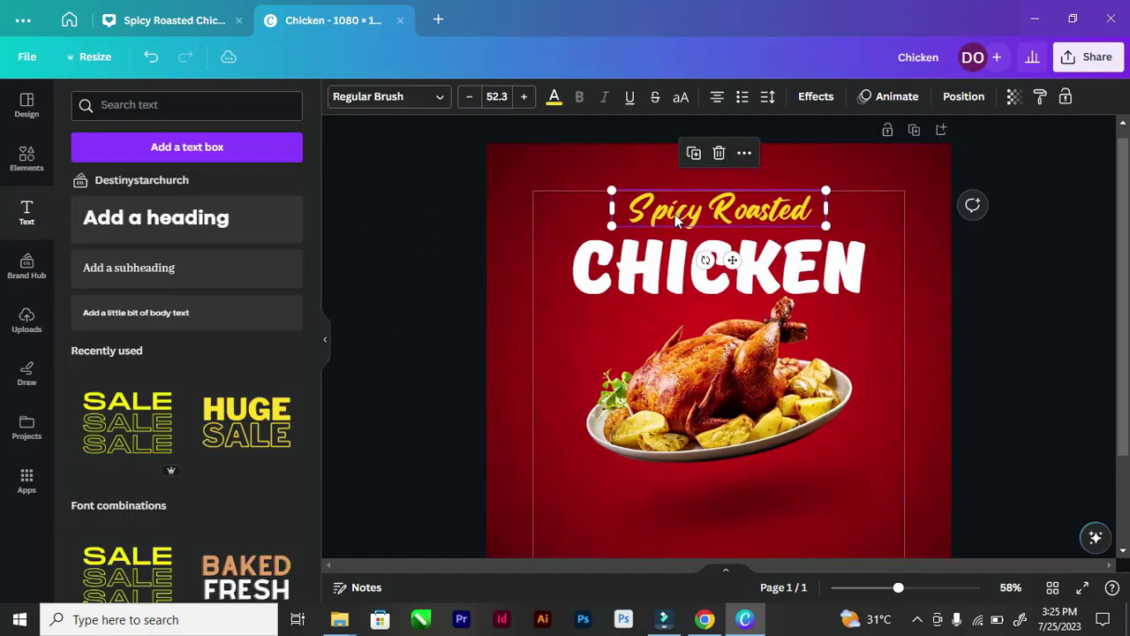
scroll(676, 208, "down", 3)
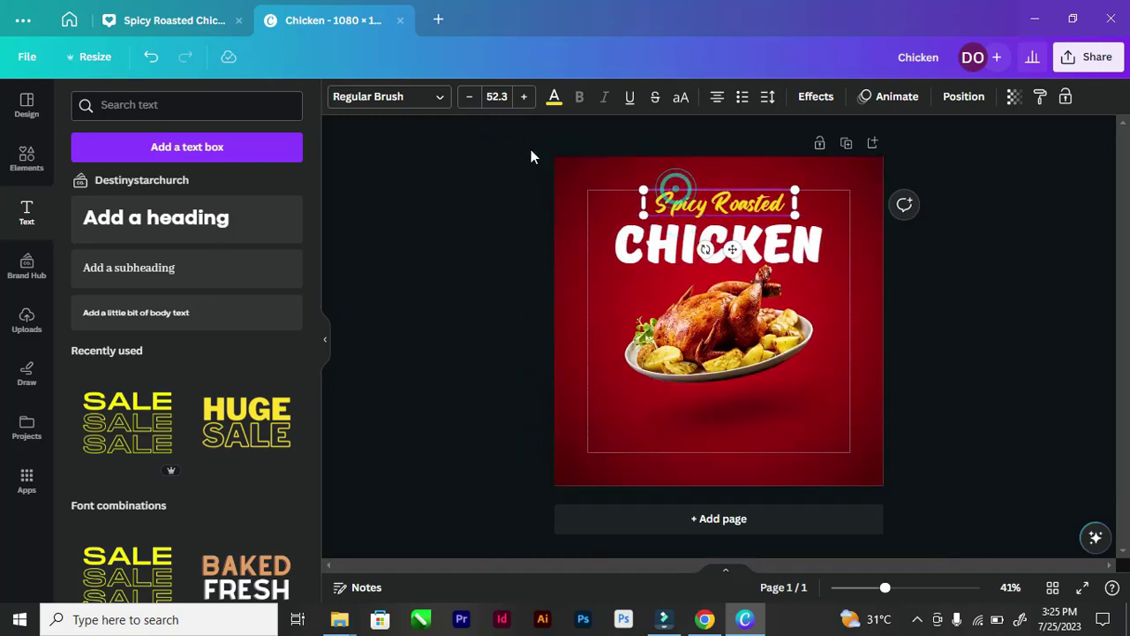
left_click(554, 96)
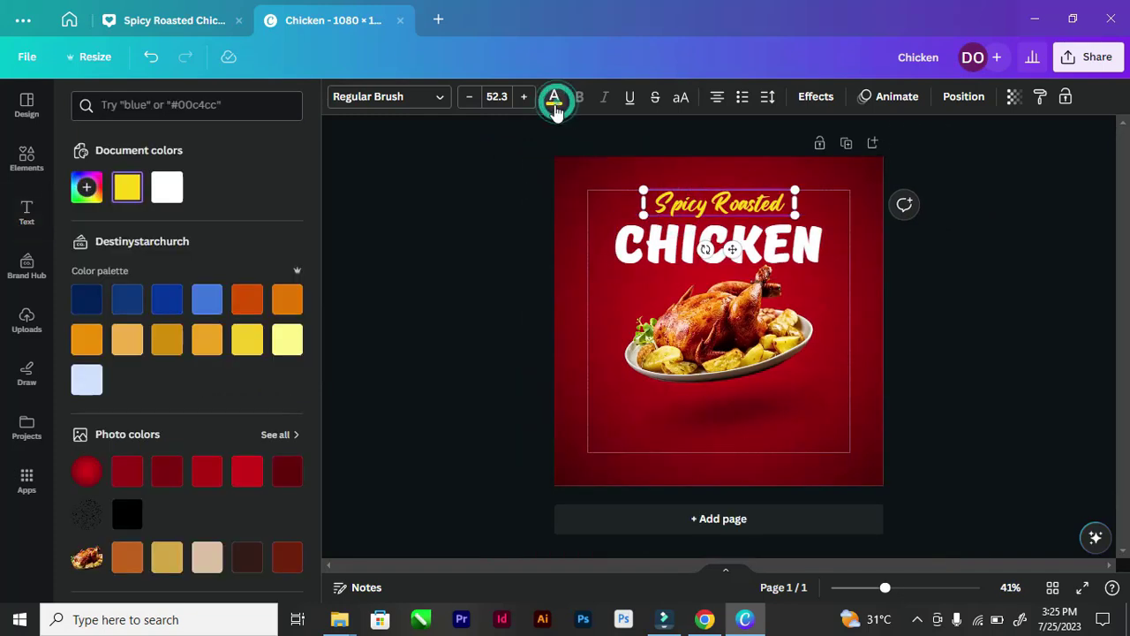
left_click(124, 200)
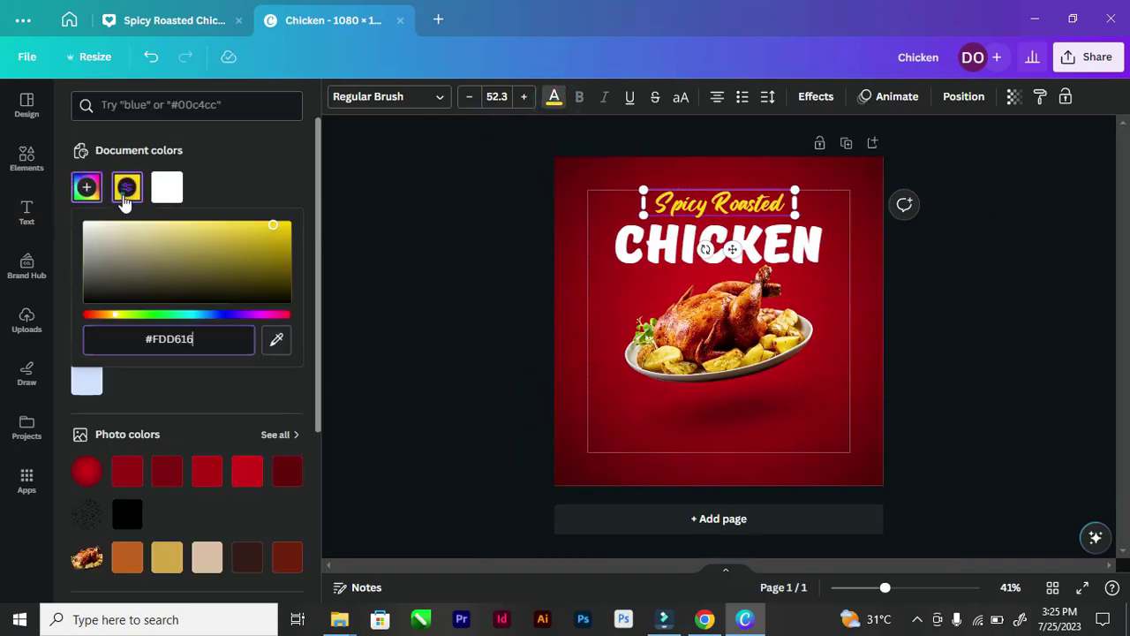
left_click(272, 225)
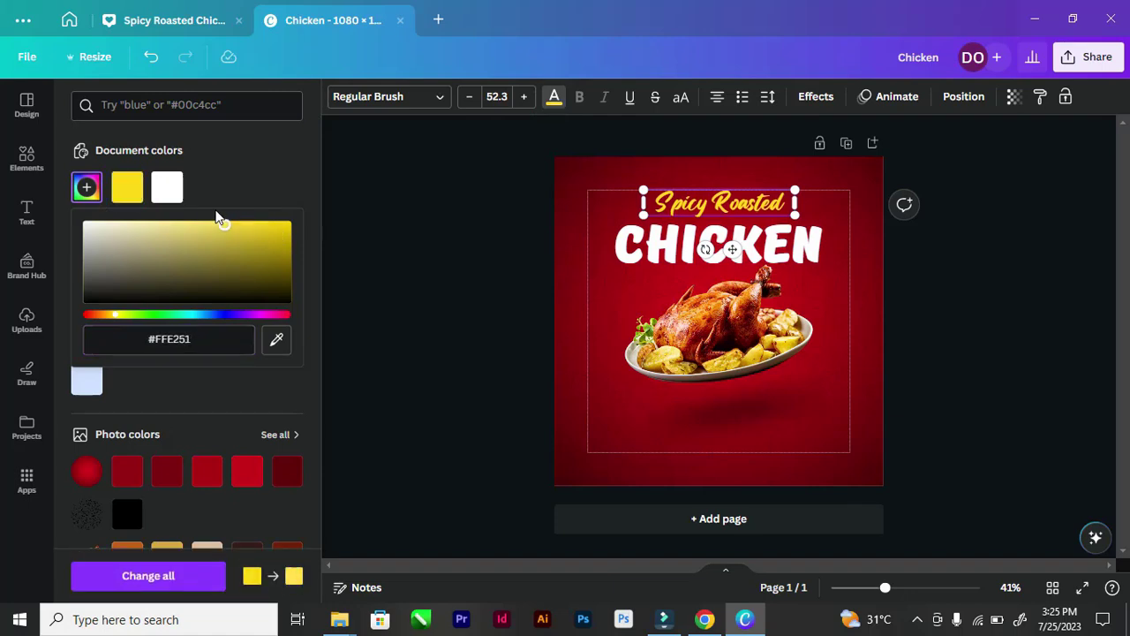
left_click_drag(235, 212, 203, 151)
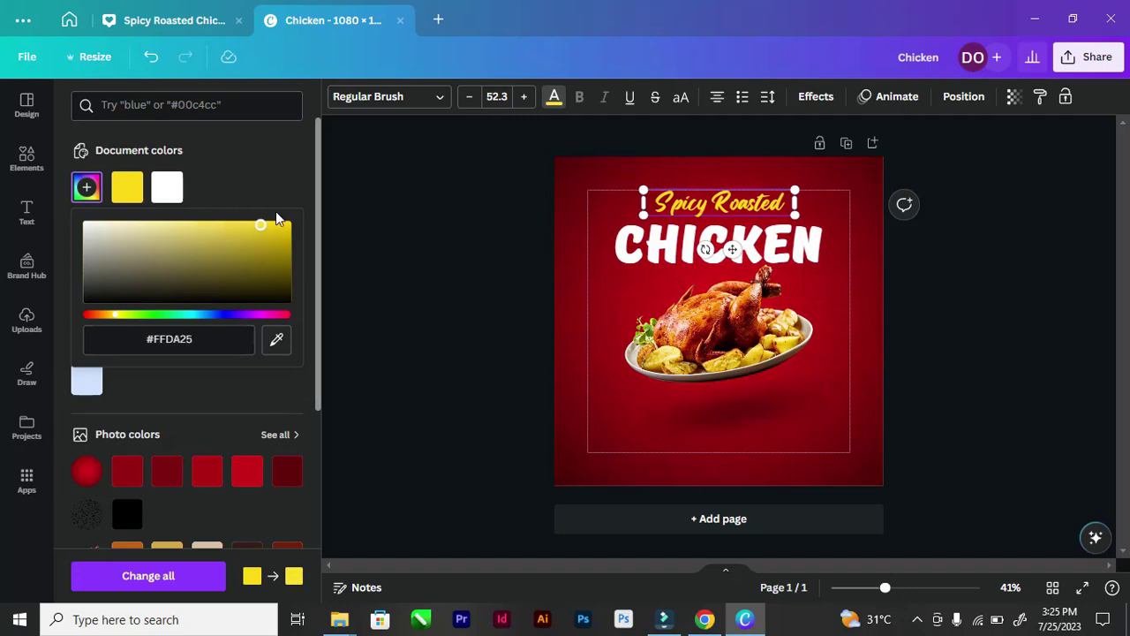
left_click_drag(277, 218, 258, 166)
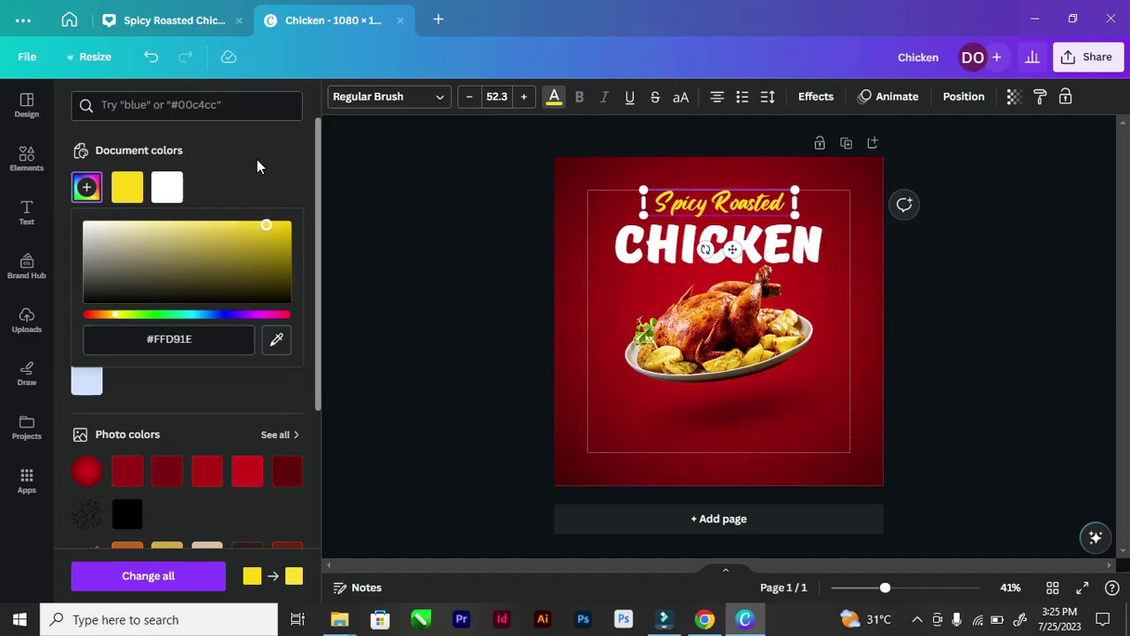
left_click(459, 174)
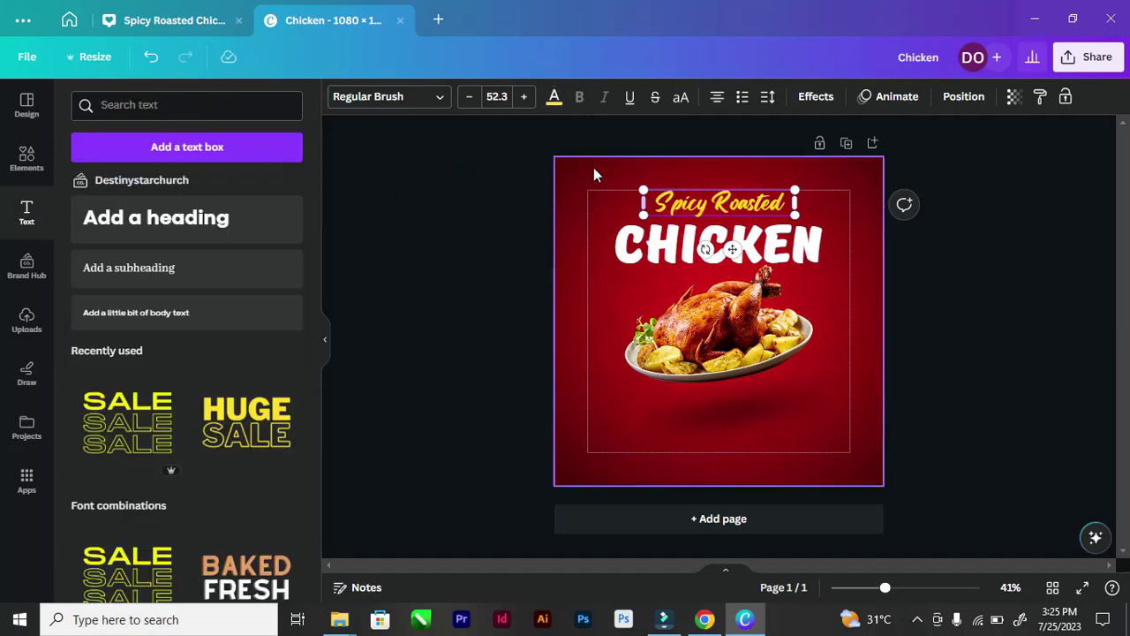
Try a slightly softer custom yellow, near #F4D122, for the "Spicy Roasted" line
left_click(555, 97)
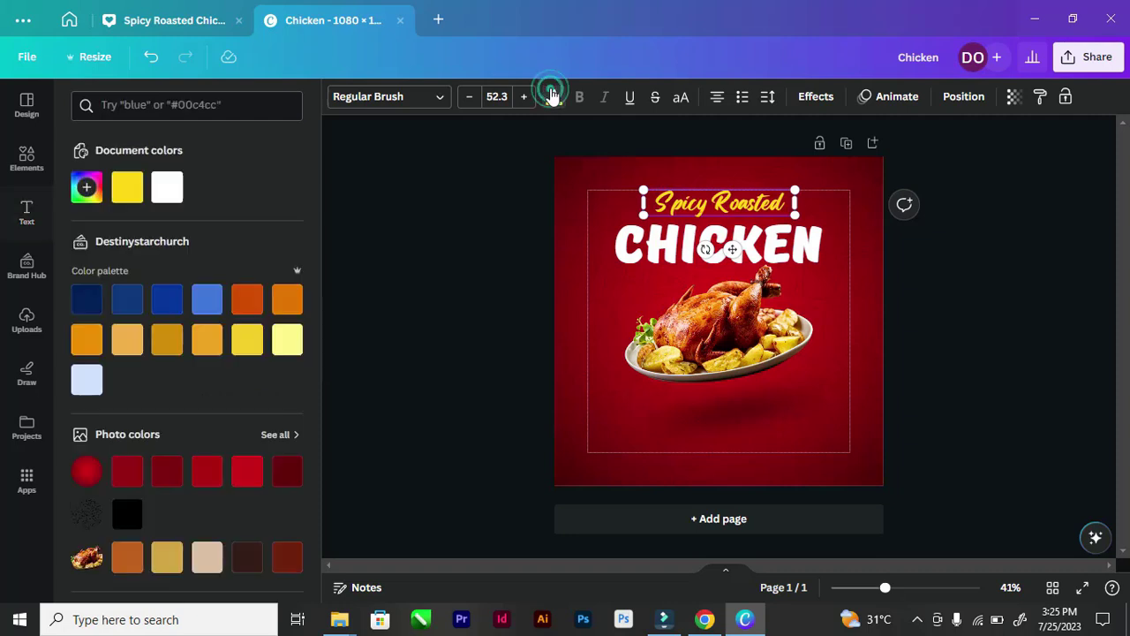
left_click(87, 197)
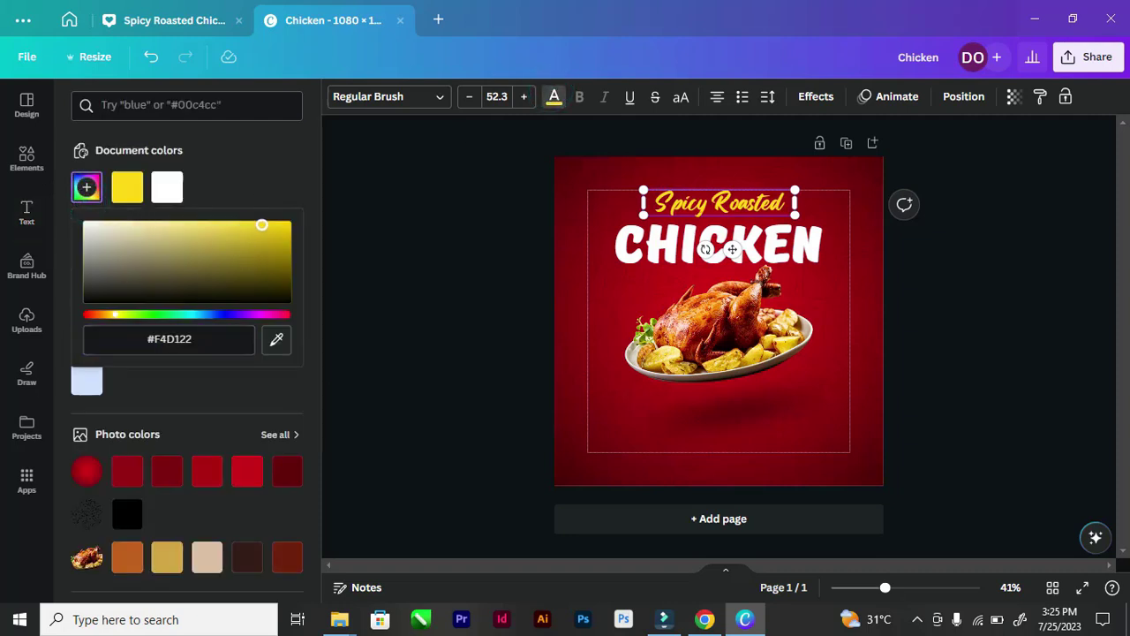
mouse_move(262, 225)
left_mouse_down()
mouse_move(242, 226)
mouse_move(256, 225)
left_mouse_up()
left_click(444, 252)
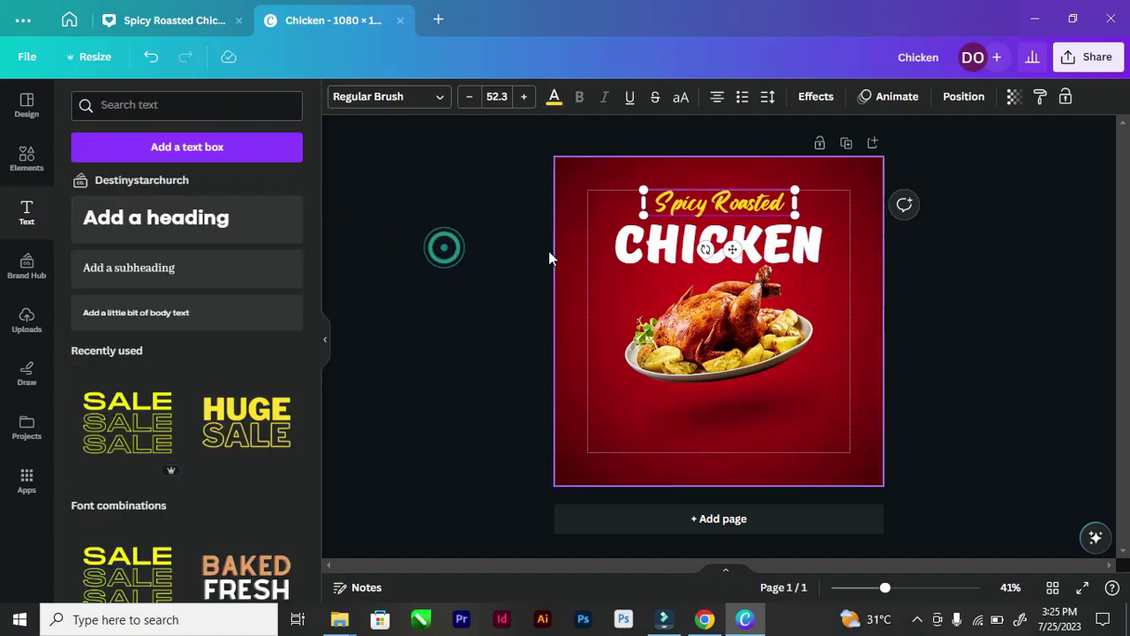
left_click(482, 253)
Select all the text in the "Spicy Roasted" line and give it a bright custom yellow
left_click(685, 198)
left_click(686, 198)
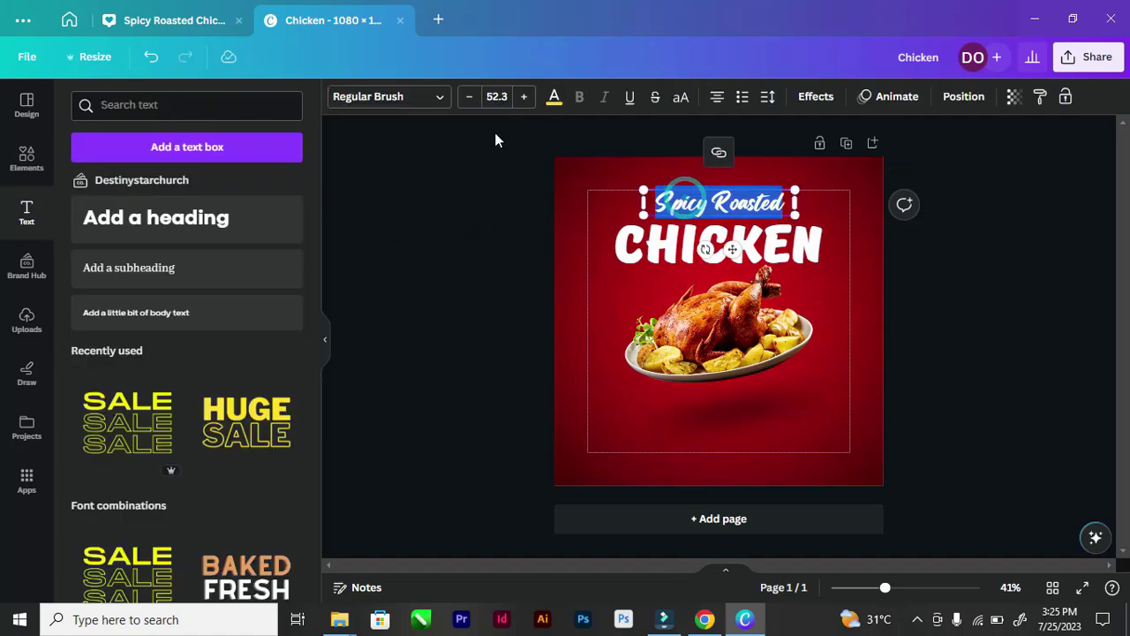
left_click(554, 98)
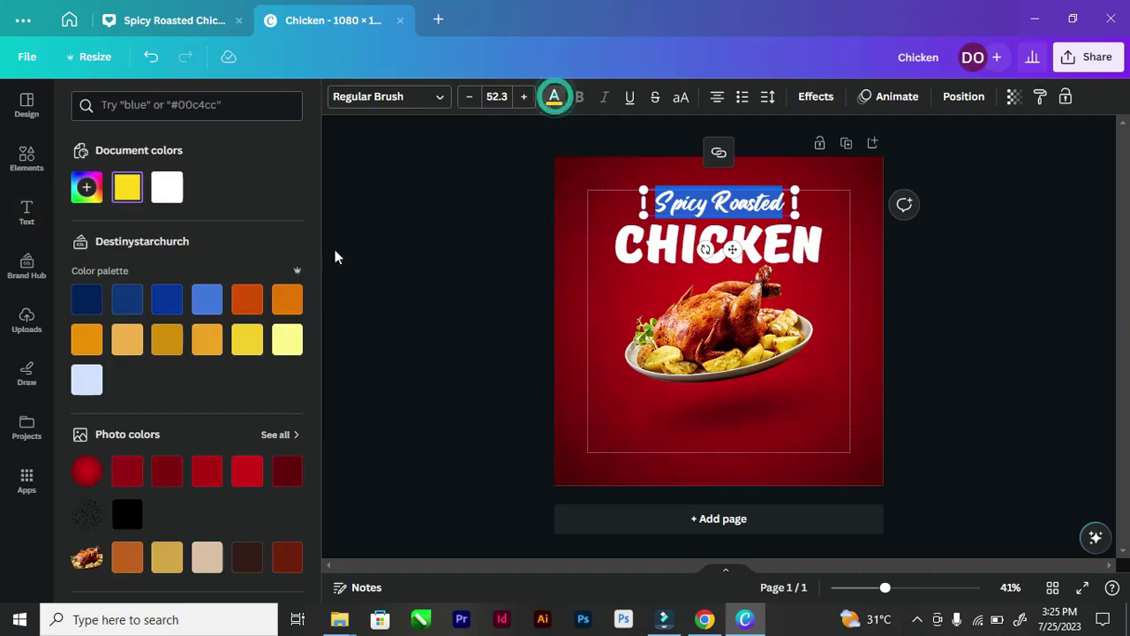
left_click(86, 188)
left_click_drag(282, 243, 267, 192)
left_click(424, 238)
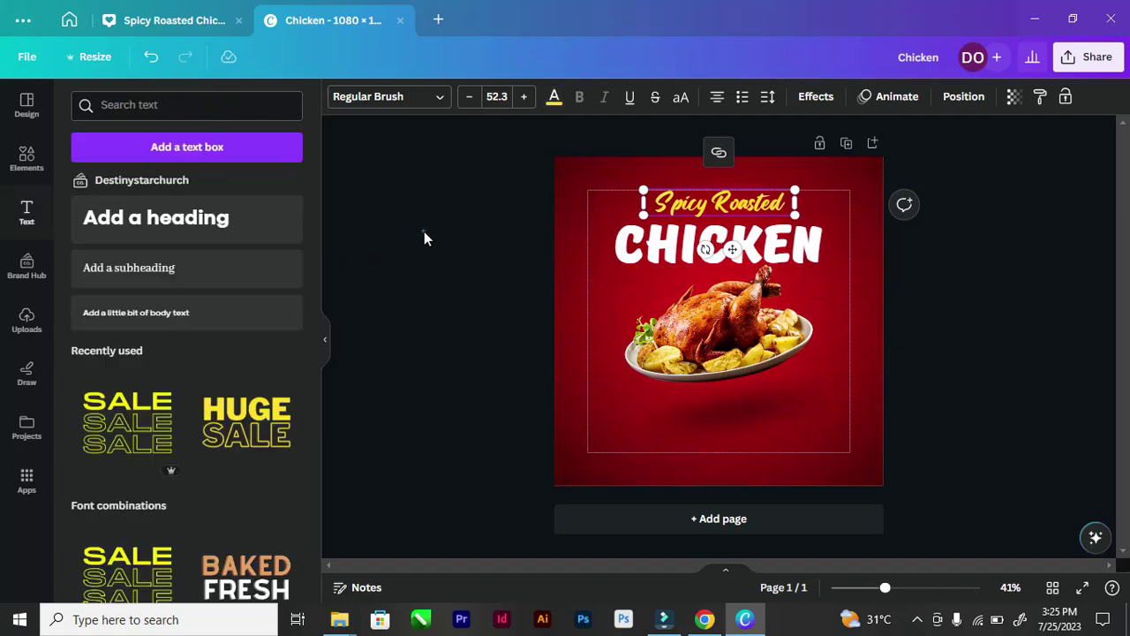
left_click(423, 237)
Move the CHICKEN line slightly up, closer to "Spicy Roasted", keeping it horizontally centred
scroll(775, 273, "up", 1)
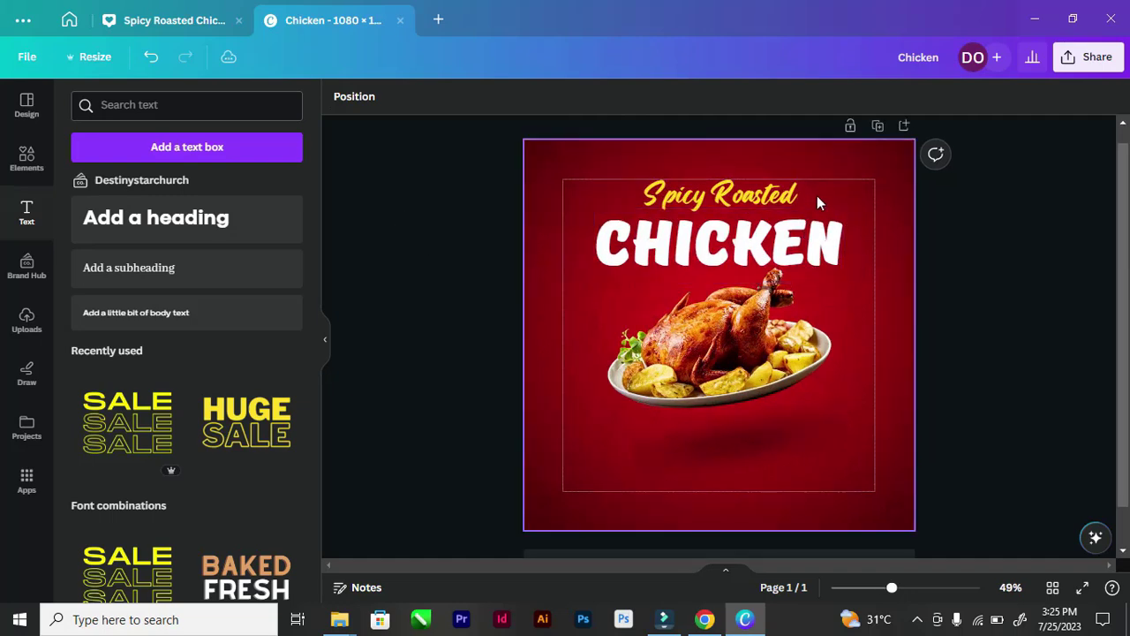
scroll(769, 222, "up", 3)
left_click_drag(781, 247, 780, 232)
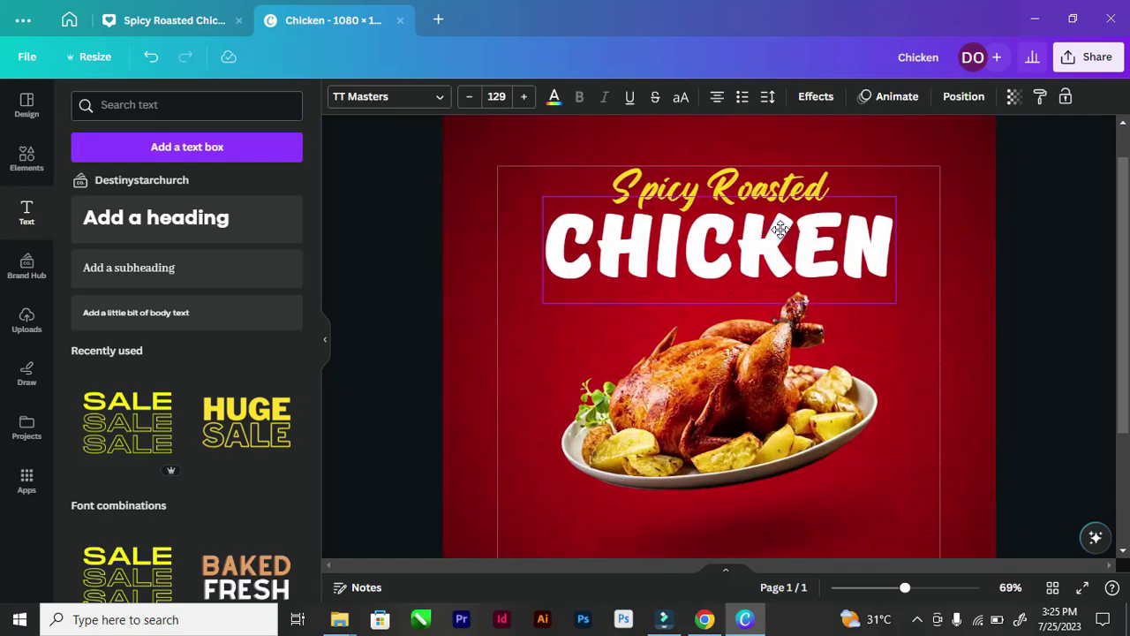
scroll(765, 260, "down", 4)
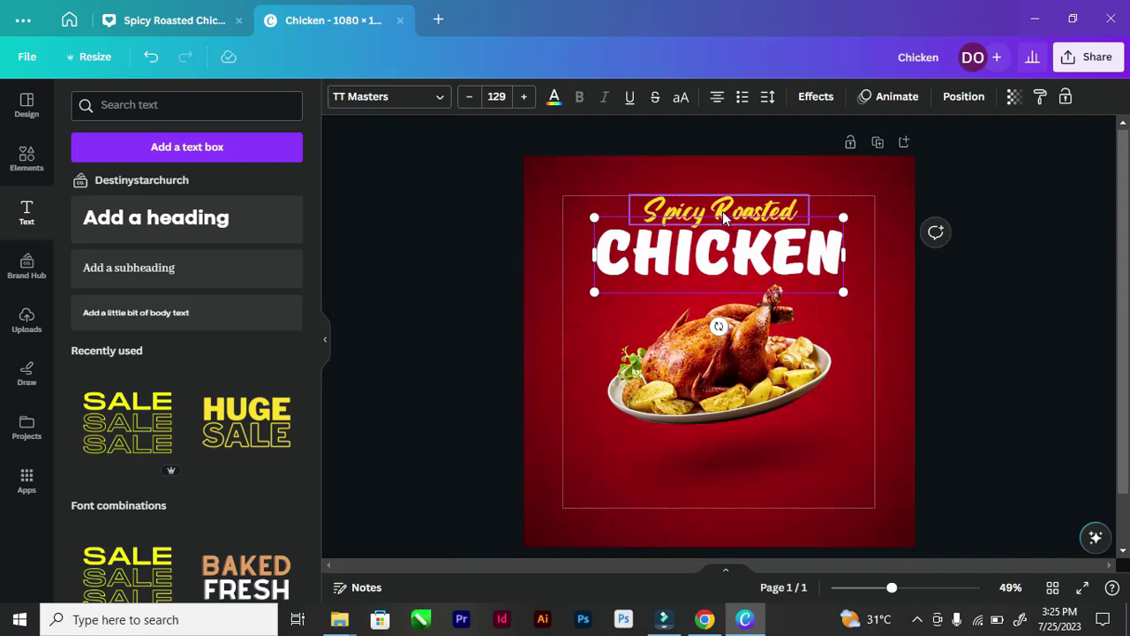
left_click(722, 216, "shift")
left_click(436, 267)
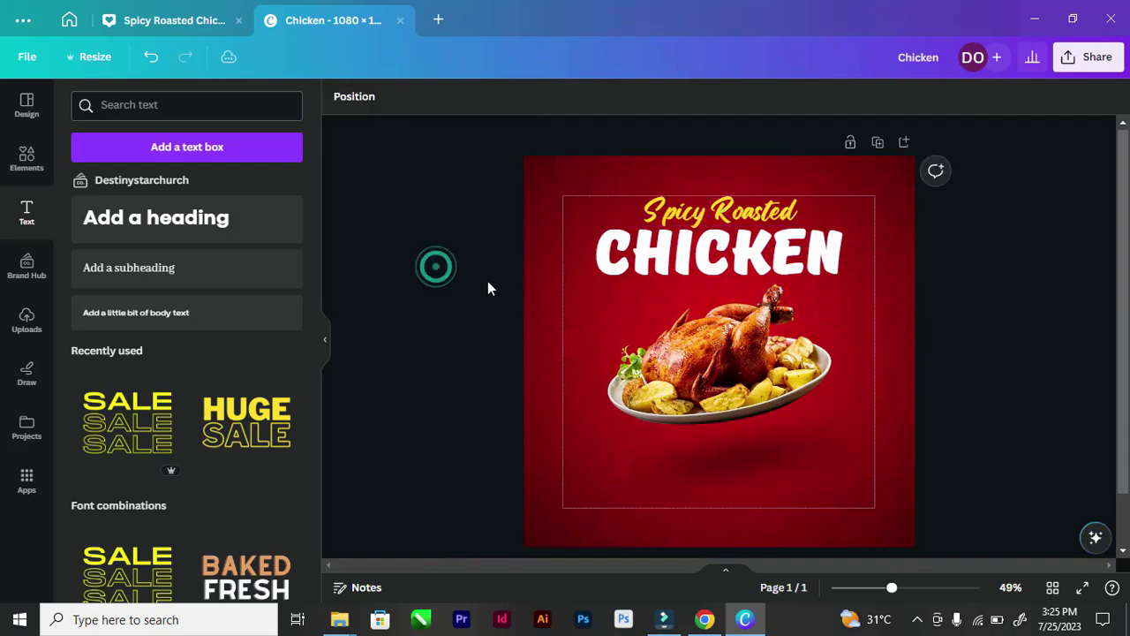
Open the elements library and clear the previous "Circle shadow" search
scroll(495, 286, "down", 3)
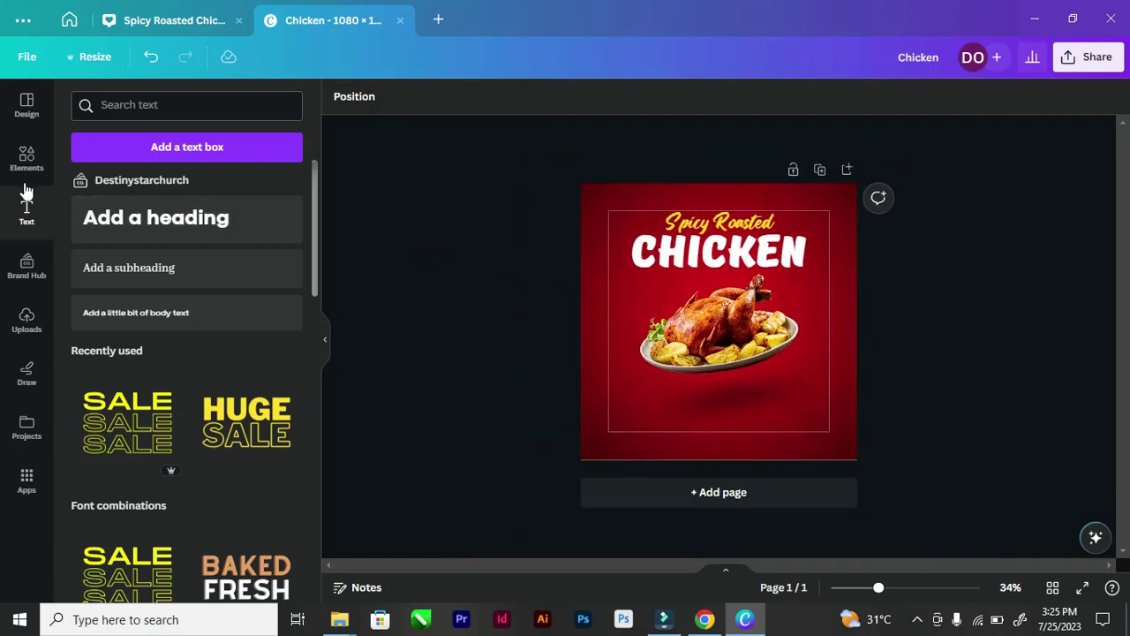
left_click(27, 104)
left_click(33, 172)
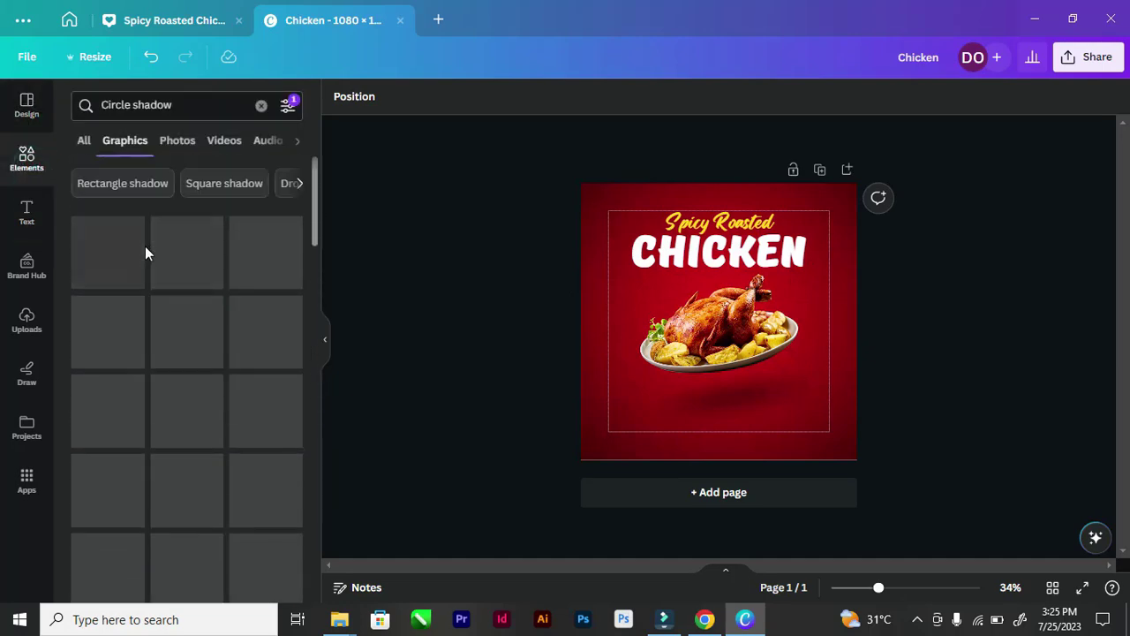
left_click(183, 103)
key("Return")
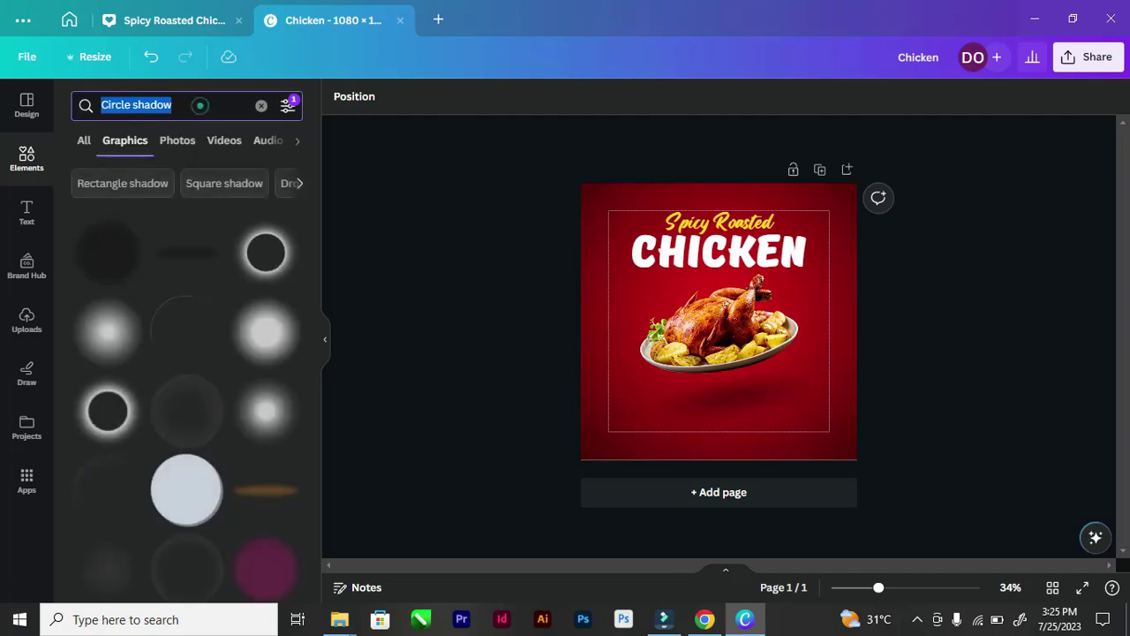
left_click(262, 105)
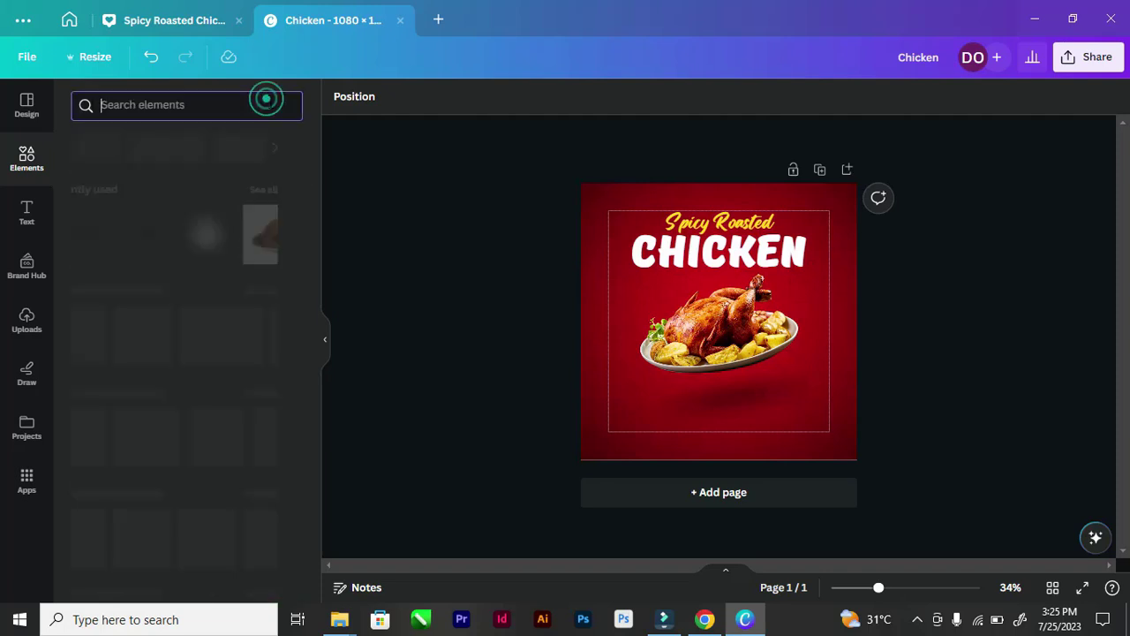
Search the elements library for "line doodle" and show all the matching graphics
left_click(128, 107)
type("i")
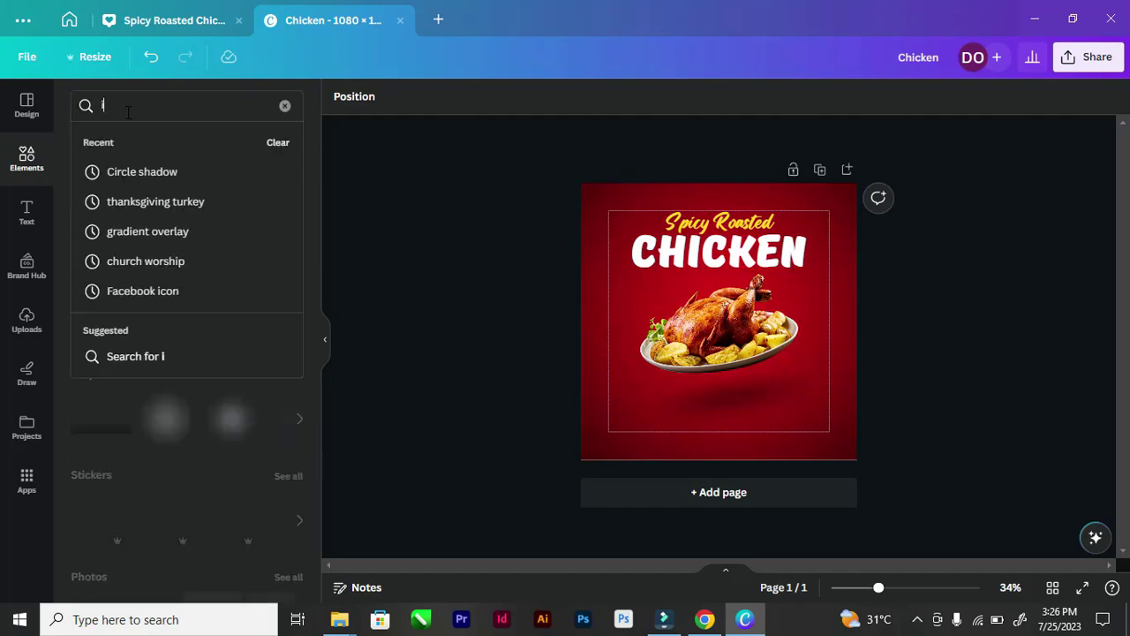
key("BackSpace")
type("lin")
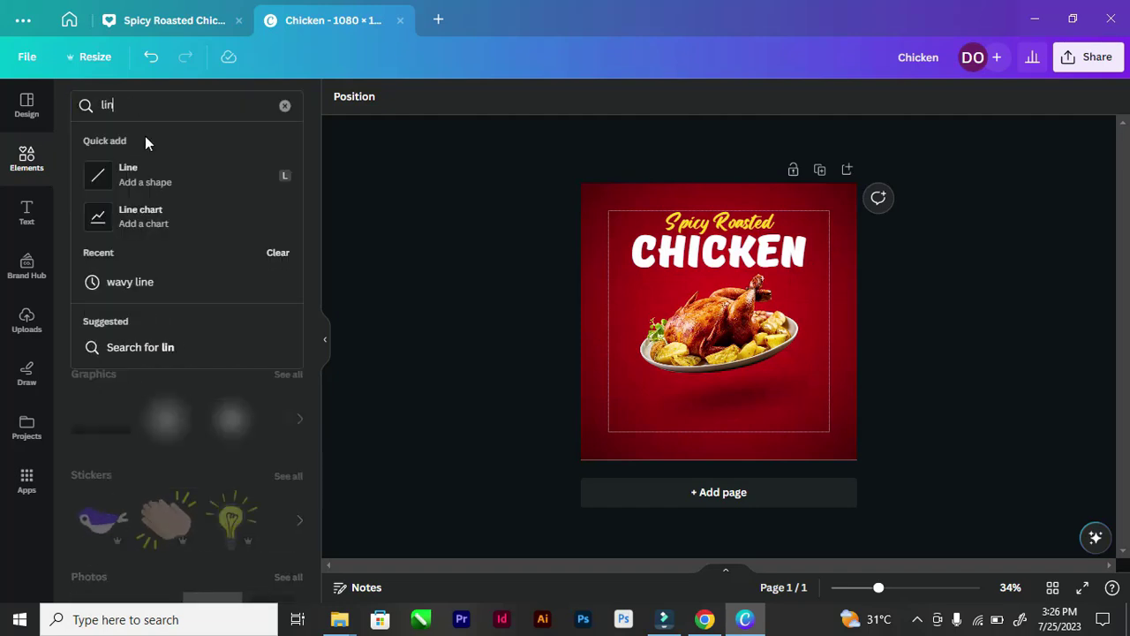
type("e t")
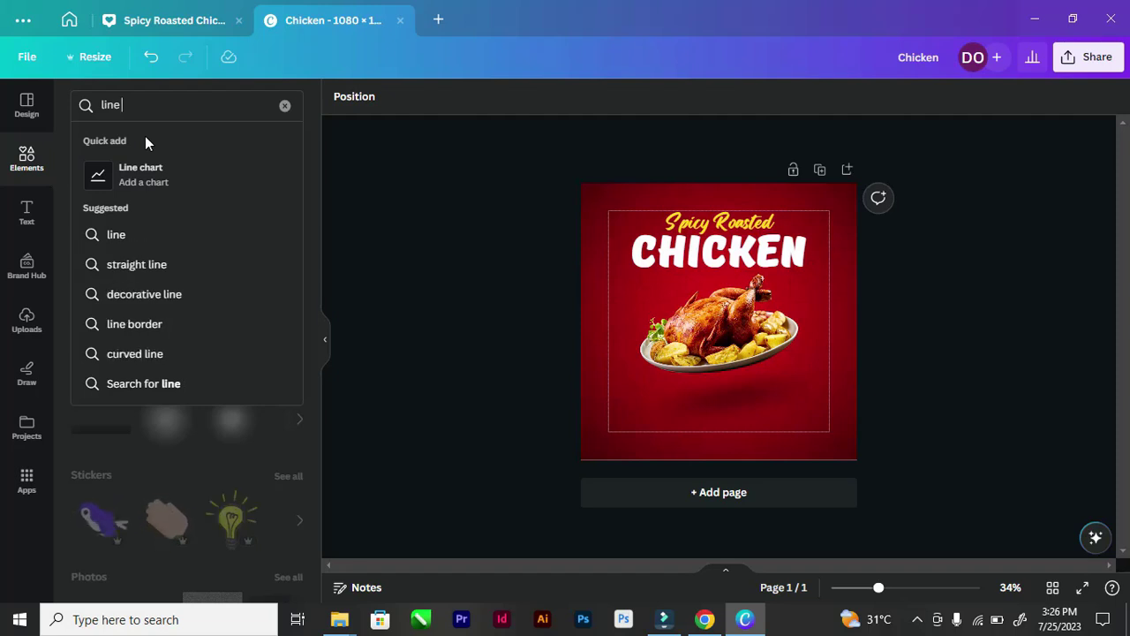
type("oodl")
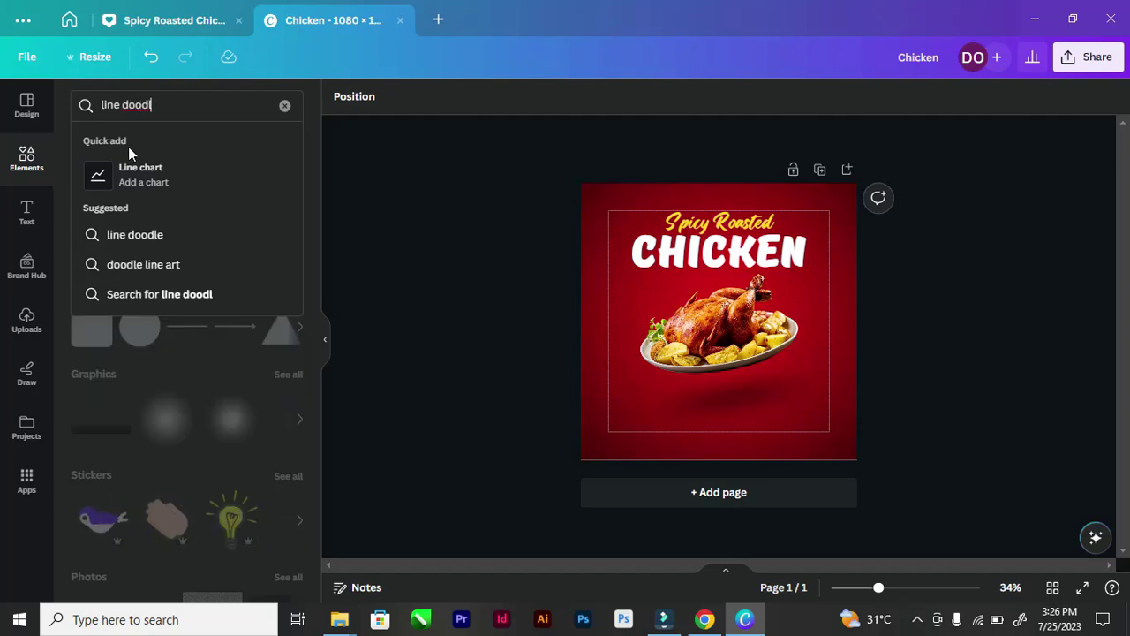
type("3")
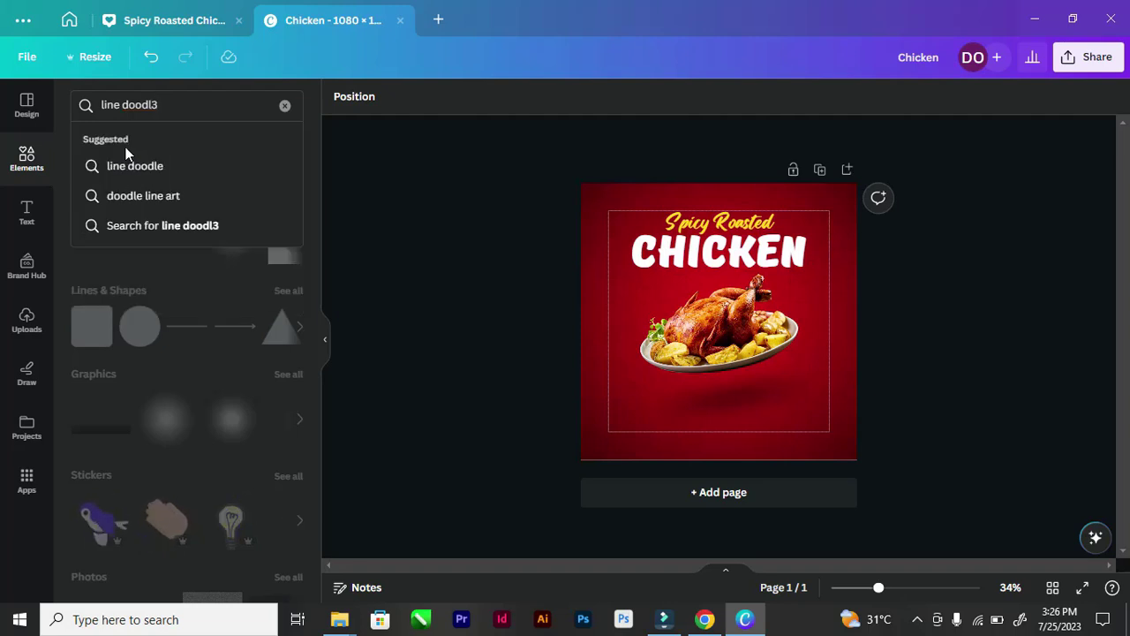
key("BackSpace")
type("e")
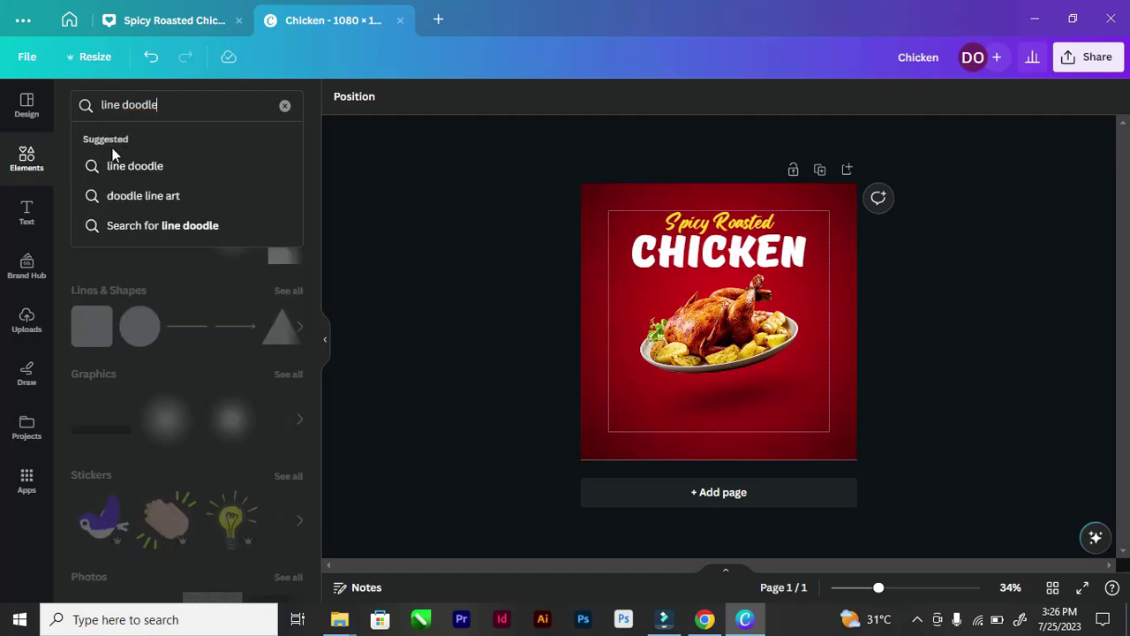
left_click(130, 167)
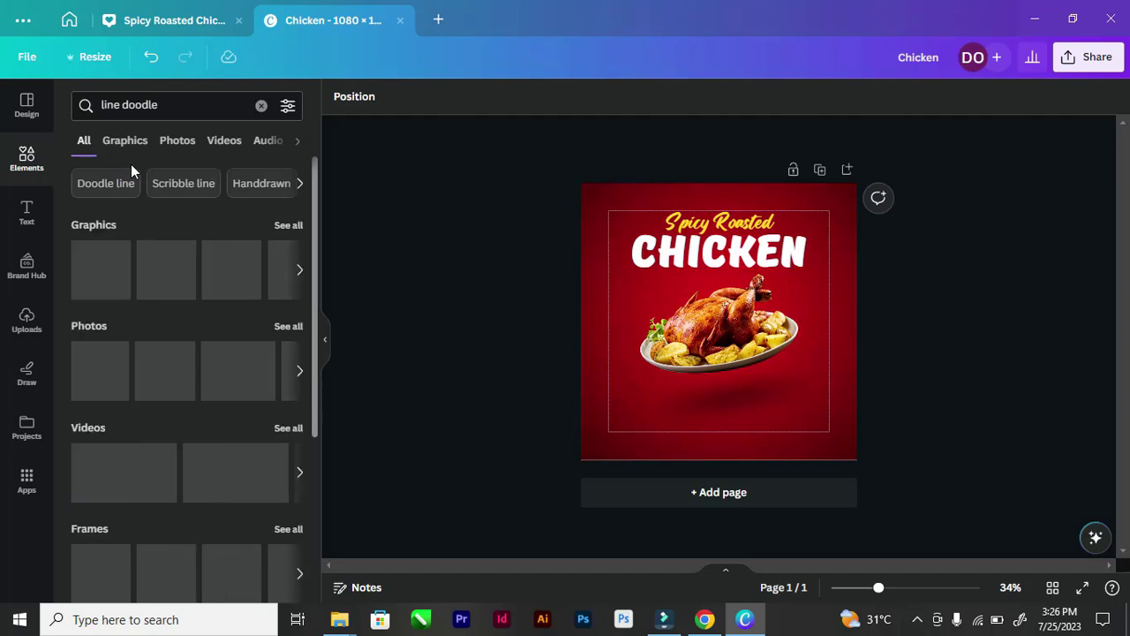
left_click(281, 226)
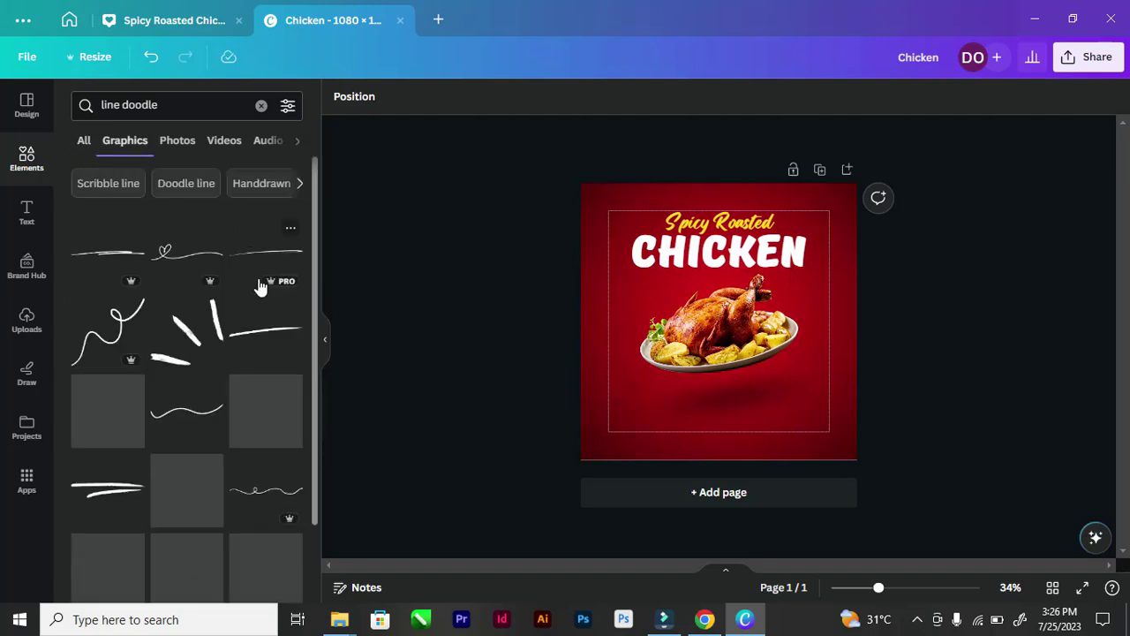
Add the single straight brush-stroke line doodle to the design and place it just below the CHICKEN line
left_click(247, 332)
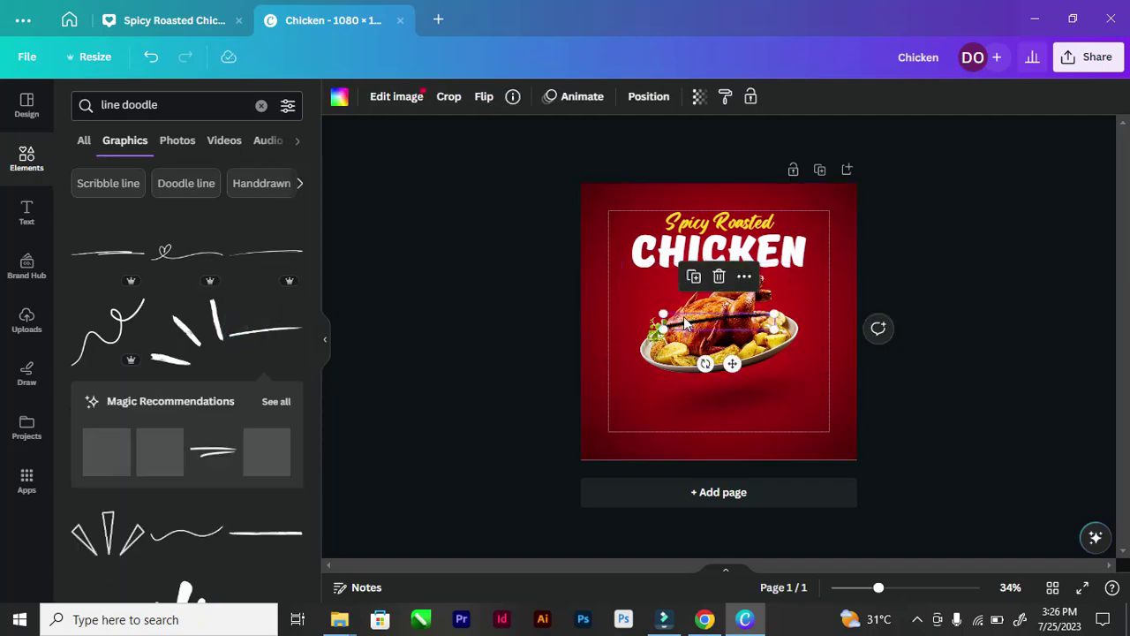
mouse_move(660, 308)
left_mouse_down()
mouse_move(643, 304)
mouse_move(709, 296)
mouse_move(720, 252)
left_mouse_up()
left_click(477, 309)
Rotate the brush-stroke line 7° so it lies nearly level, and make it slightly smaller beneath CHICKEN
scroll(703, 324, "up", 5)
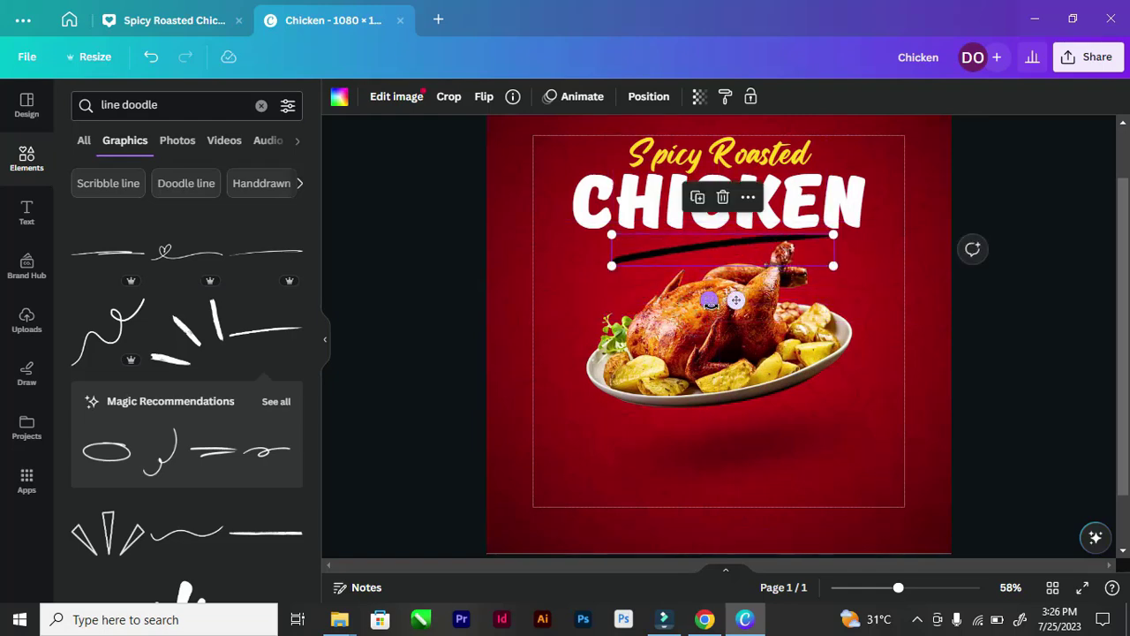
left_click_drag(725, 301, 703, 329)
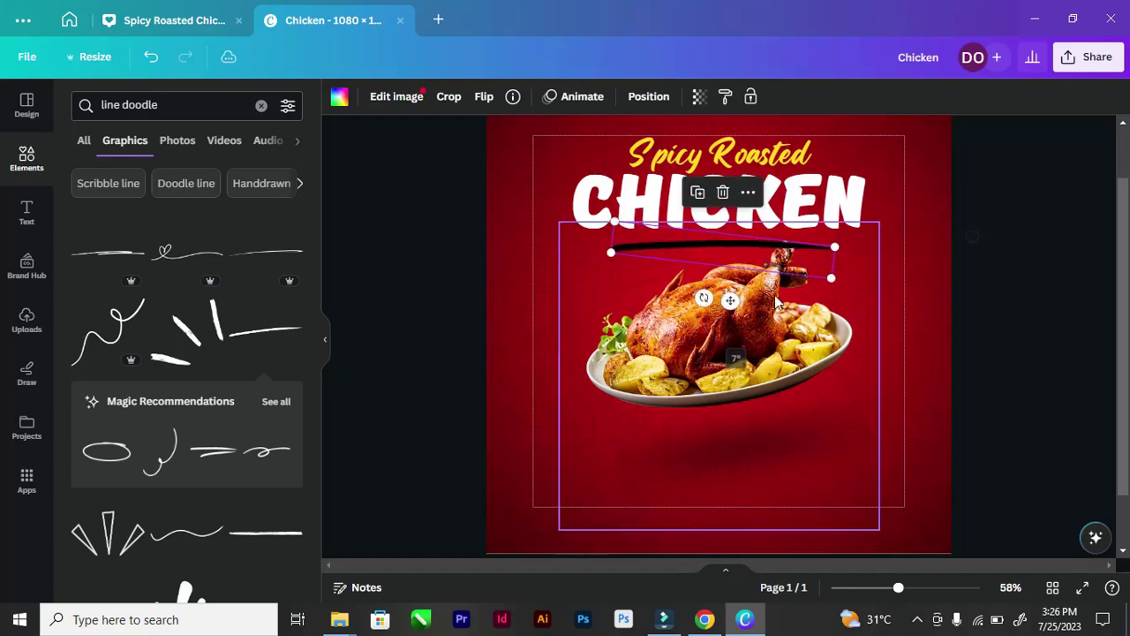
left_click_drag(835, 249, 765, 245)
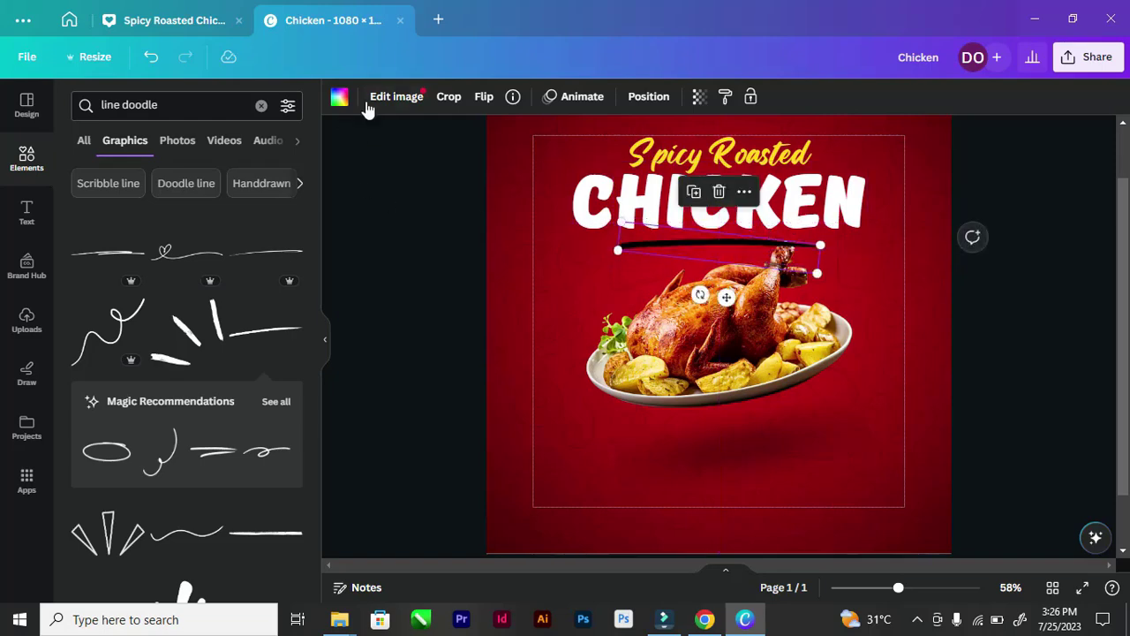
Recolour the brush-stroke line under CHICKEN with the white from the document colours
left_click(340, 97)
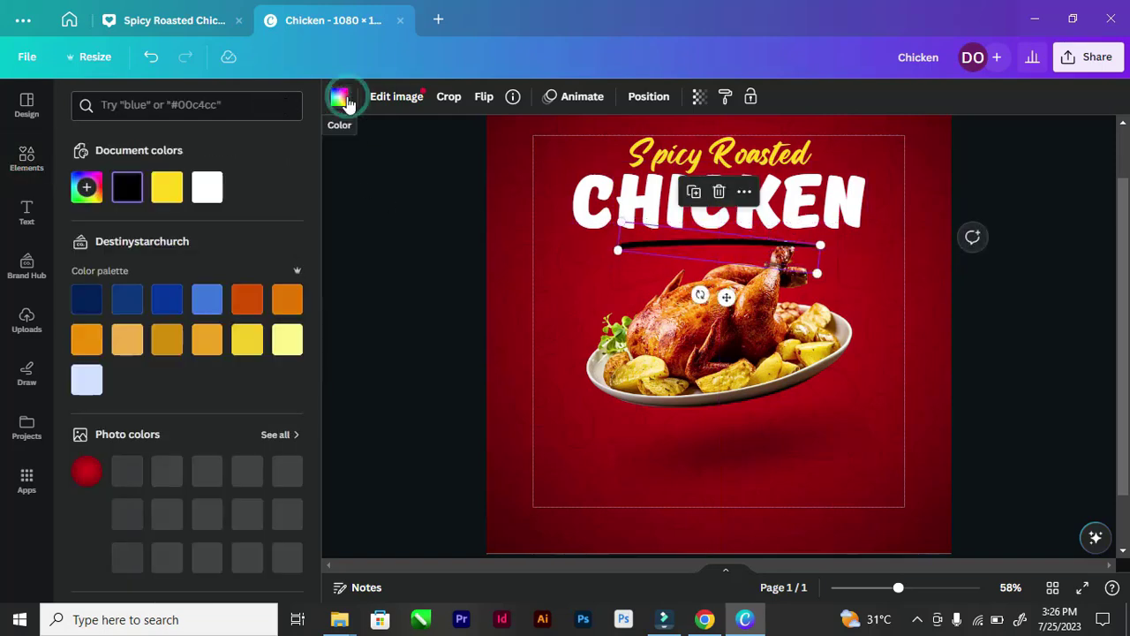
left_click(207, 186)
left_click(412, 237)
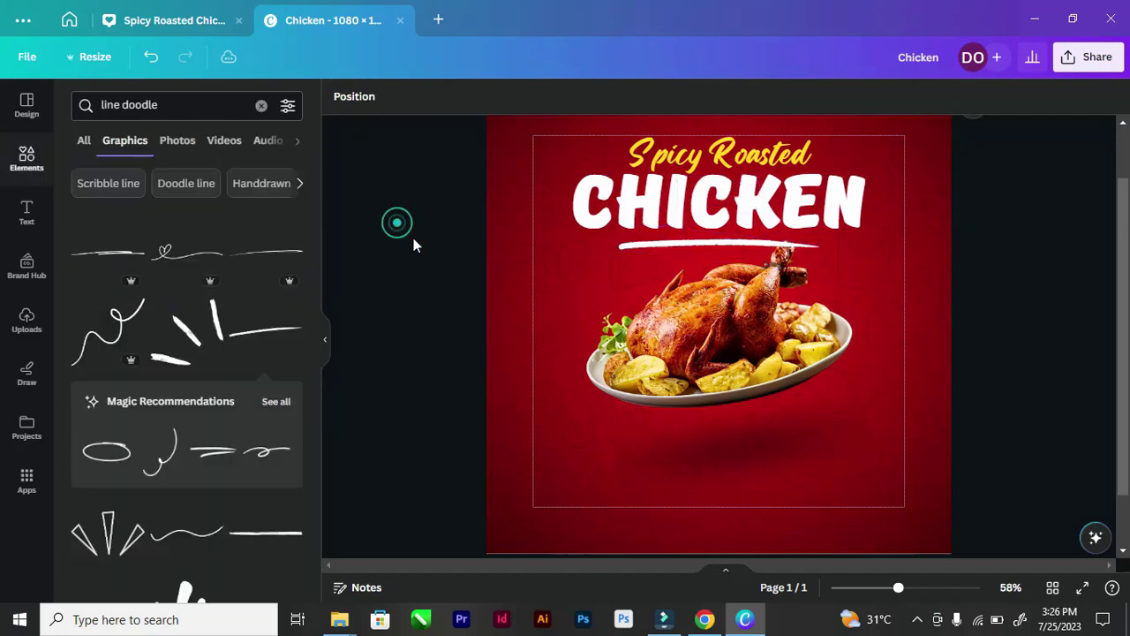
Move the CHICKEN text layer directly beneath the white brush-stroke line in the layer order
scroll(710, 252, "down", 2)
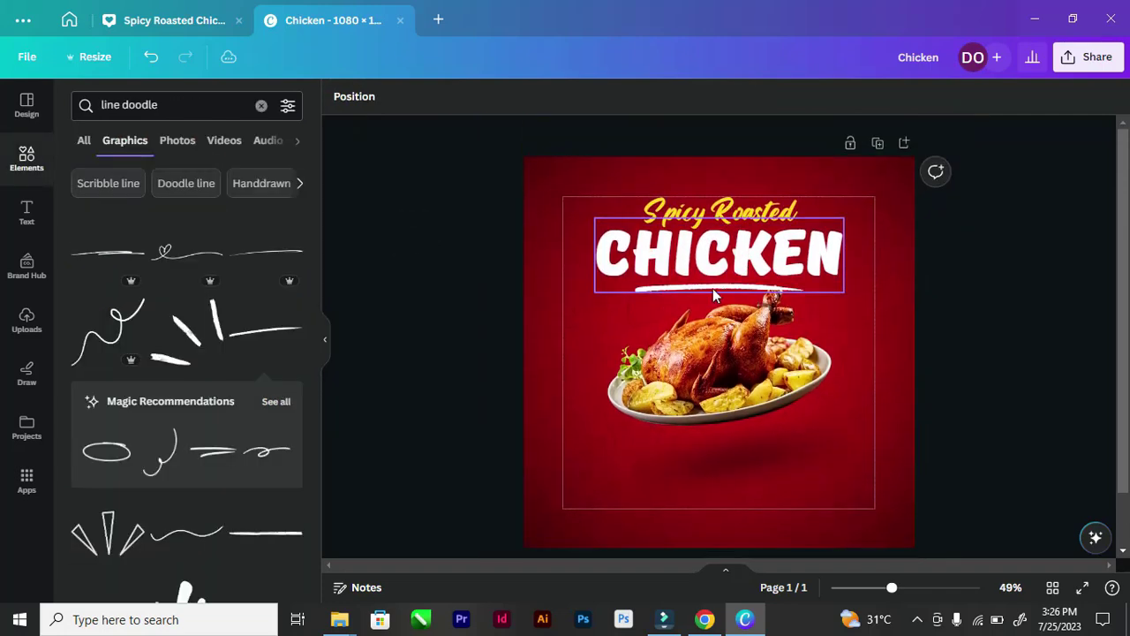
left_click(681, 287)
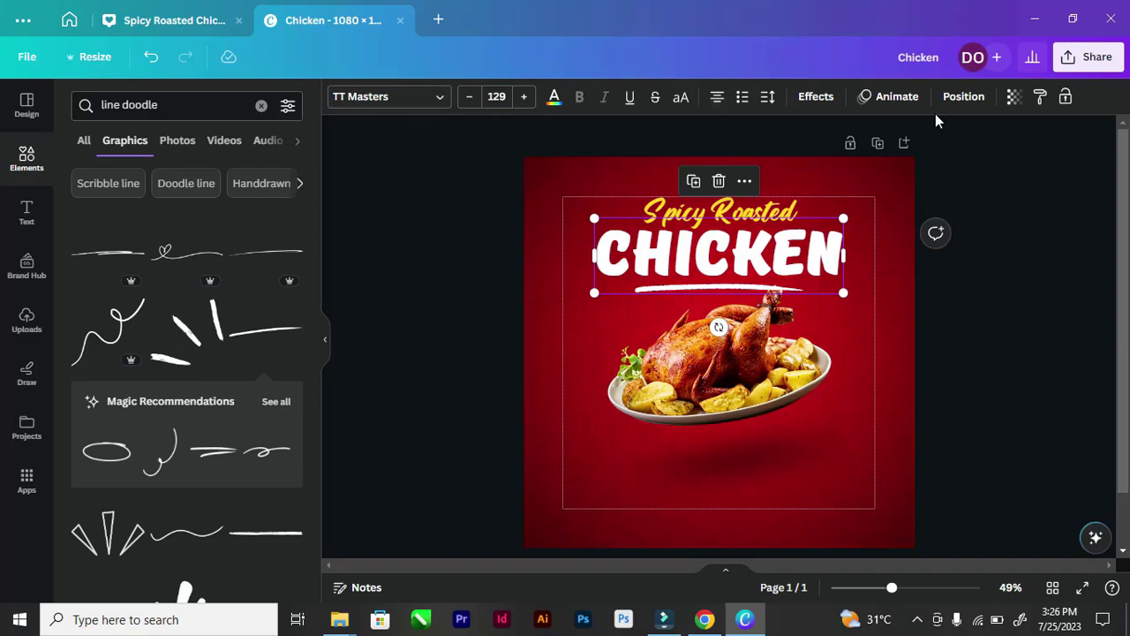
left_click(961, 99)
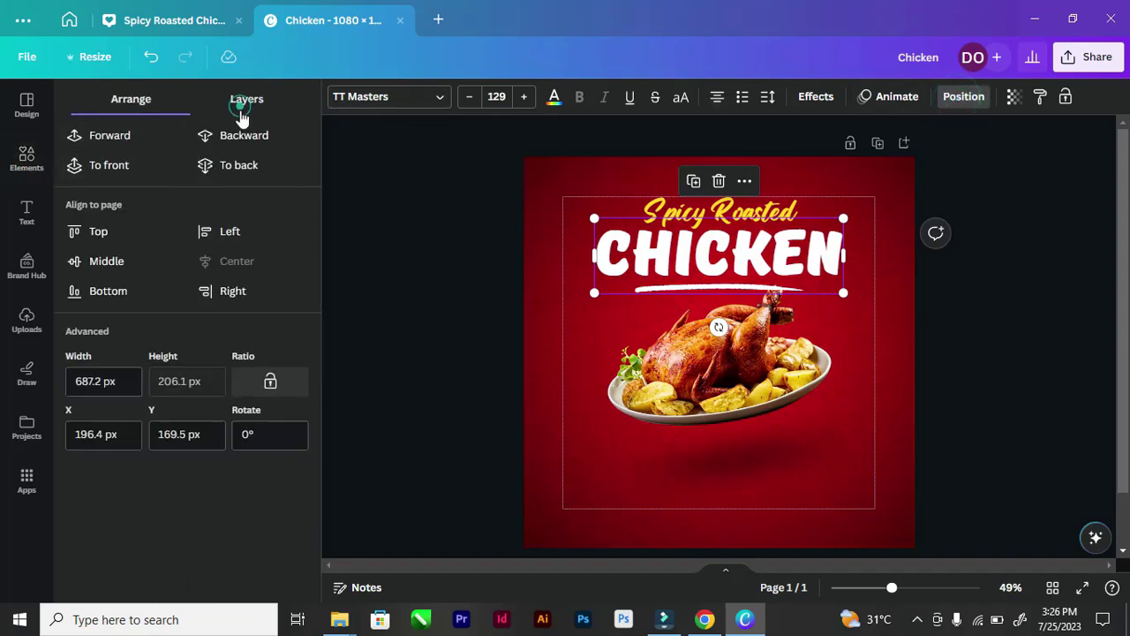
left_click(241, 106)
left_click_drag(159, 228, 176, 303)
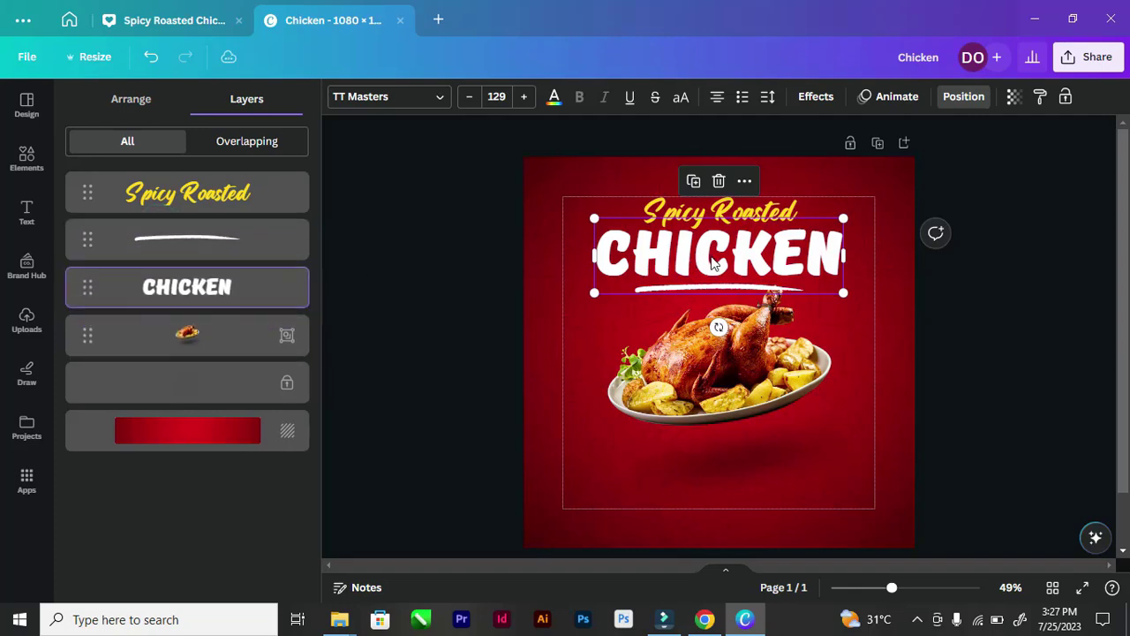
Group the white underline stroke with the "Spicy Roasted" and "CHICKEN" text
left_click(720, 290)
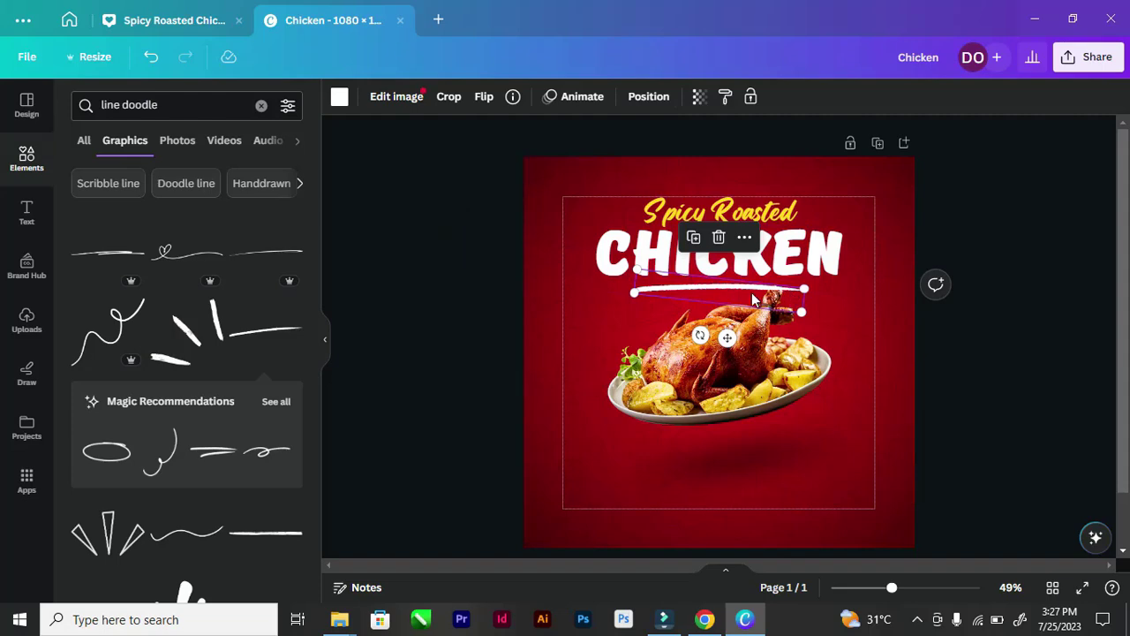
scroll(751, 292, "up", 2)
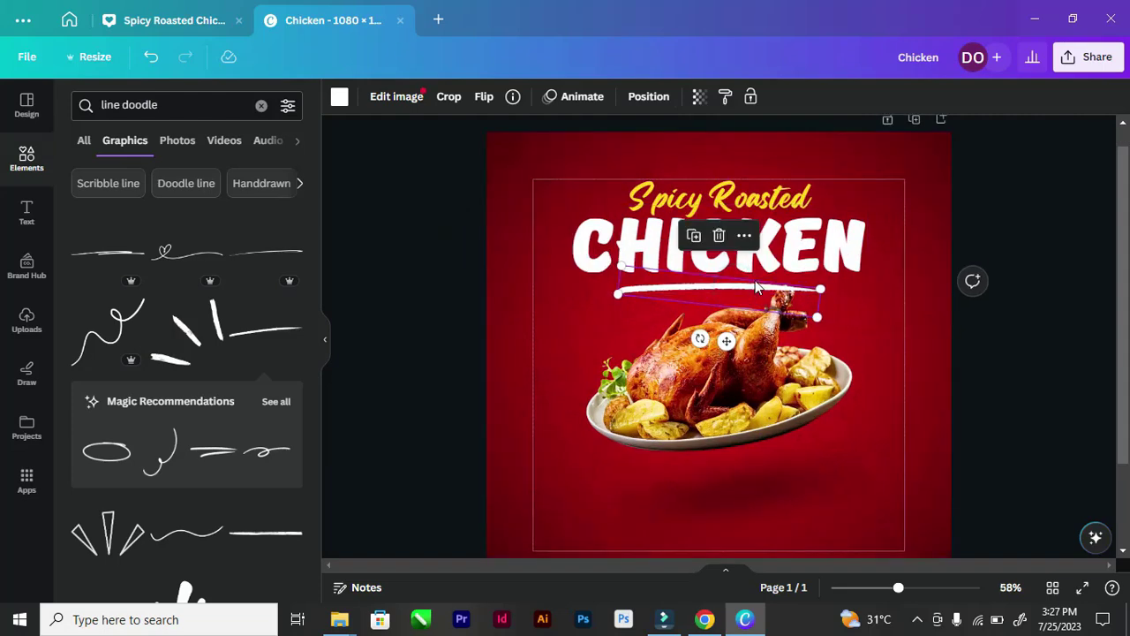
left_click(786, 213, "shift")
left_click(784, 201, "shift")
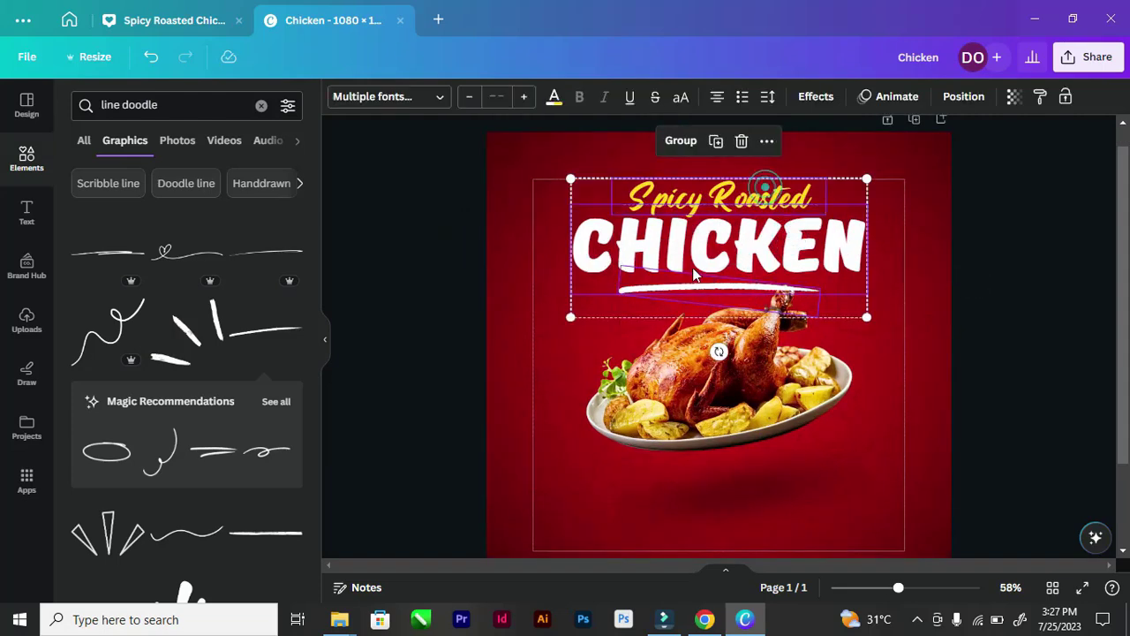
left_click(681, 141)
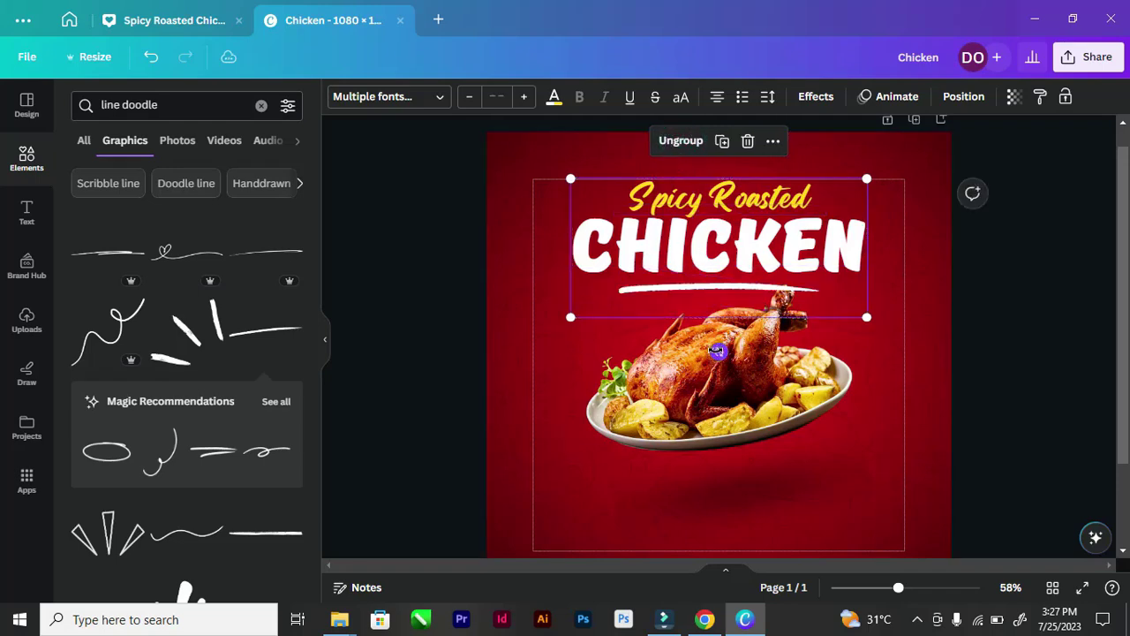
Rotate the grouped title to -5° so it tilts upward to the right
left_click_drag(719, 352, 744, 364)
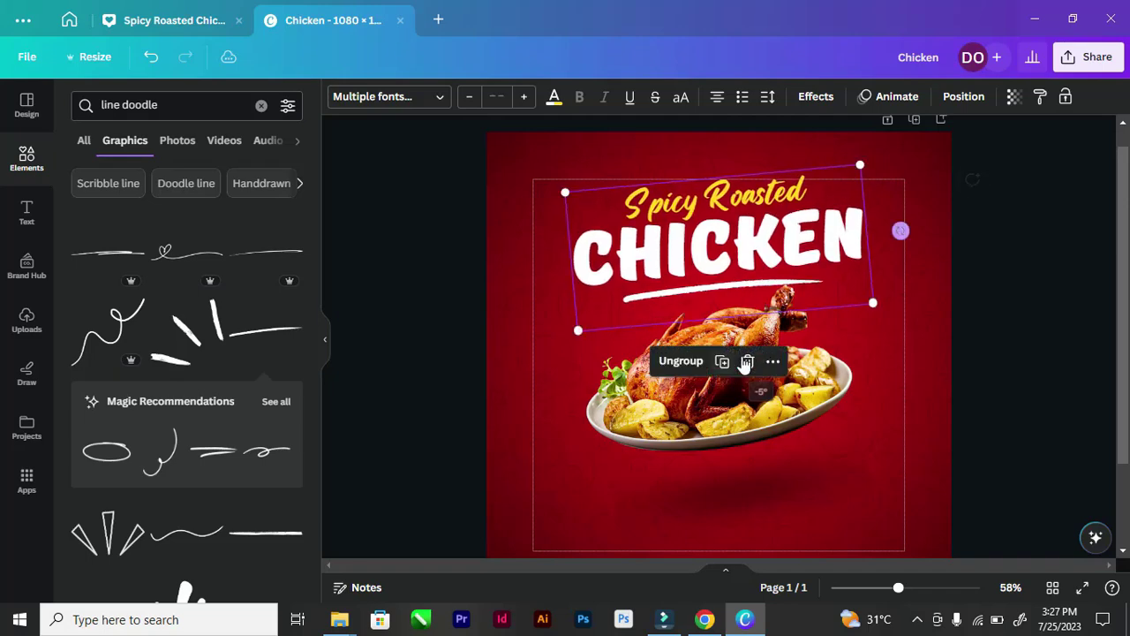
scroll(562, 304, "down", 3)
left_click(435, 283)
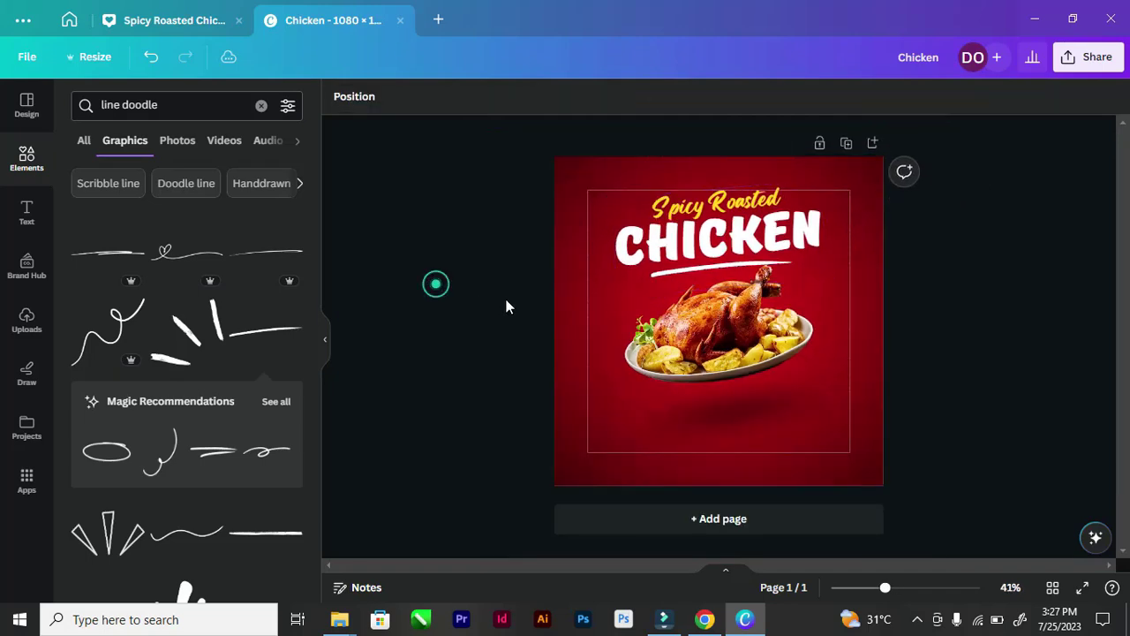
Scale the title group down until the CHICKEN text is size 121 and centre it horizontally above the roasted chicken
left_click(704, 252)
scroll(504, 327, "up", 3)
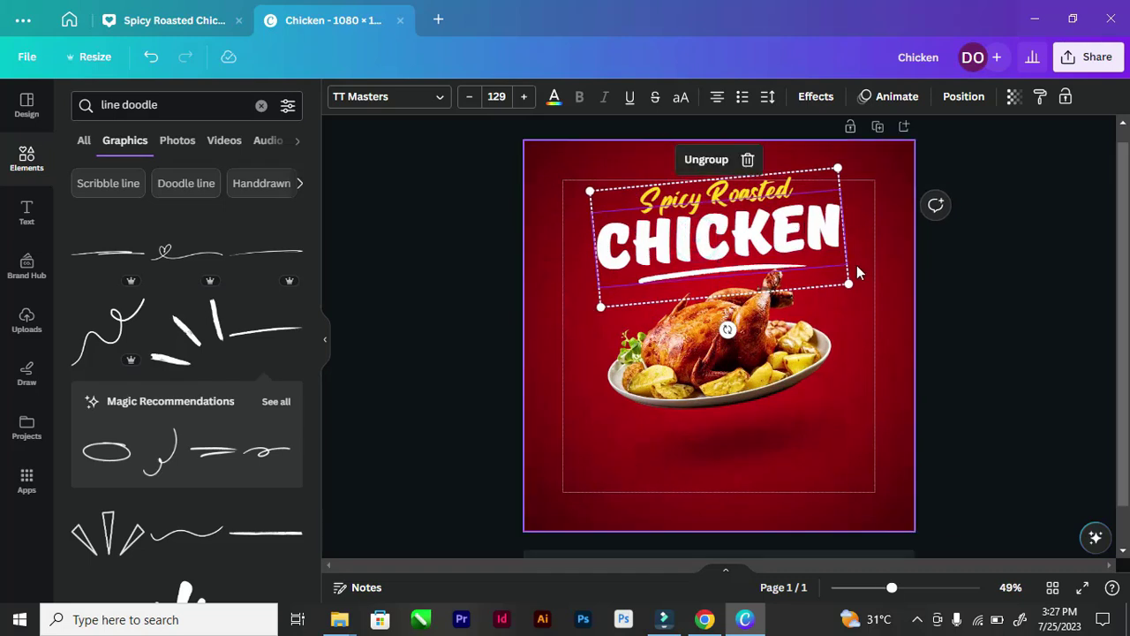
left_click_drag(849, 282, 820, 267)
left_click_drag(693, 230, 708, 230)
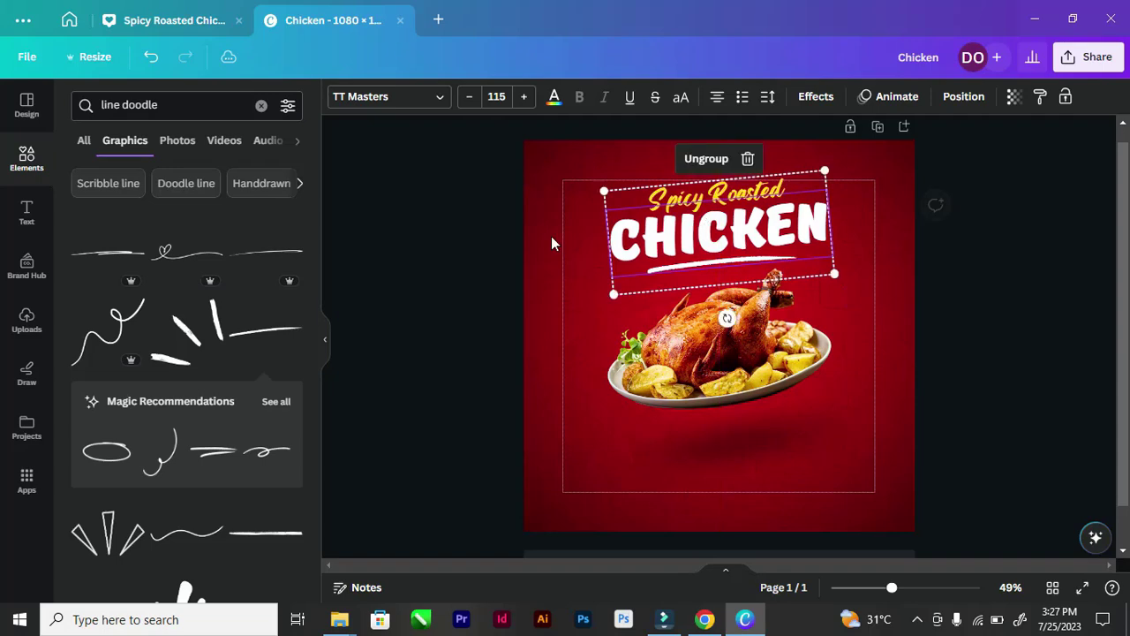
scroll(445, 224, "down", 3)
scroll(445, 224, "up", 3)
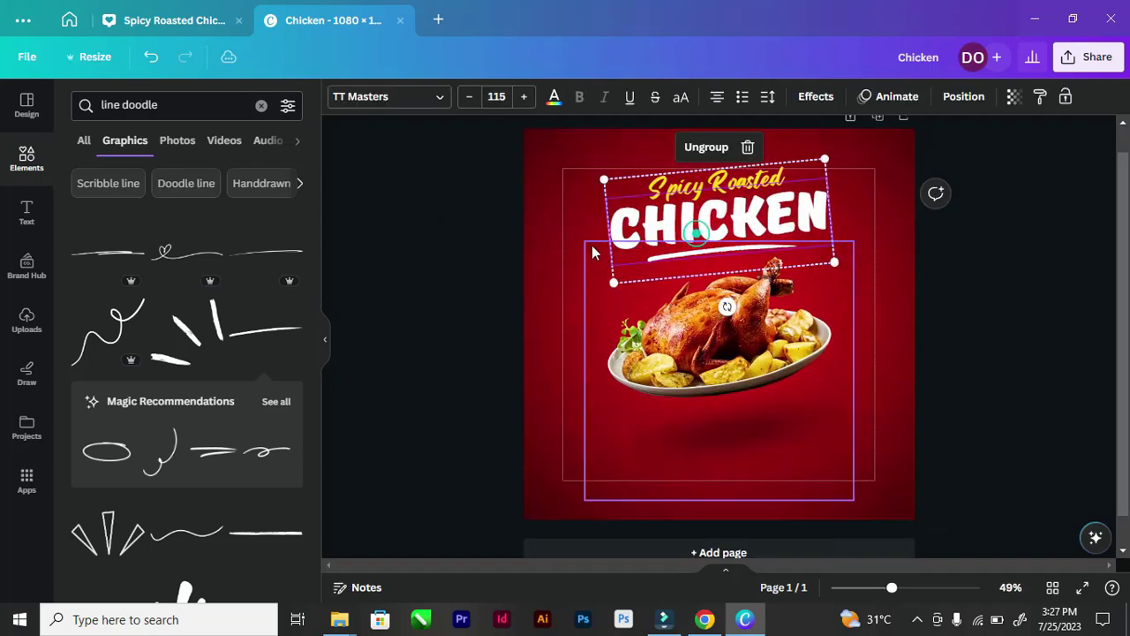
left_click_drag(604, 180, 589, 171)
left_click(431, 205)
left_click(724, 201)
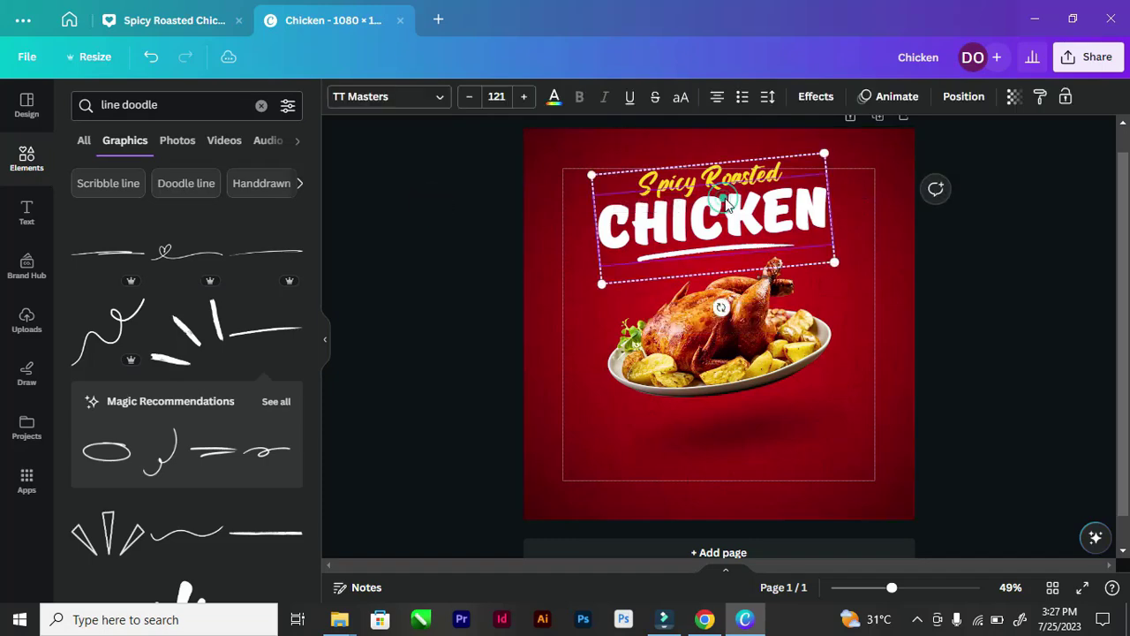
left_click(454, 261)
scroll(522, 294, "down", 3)
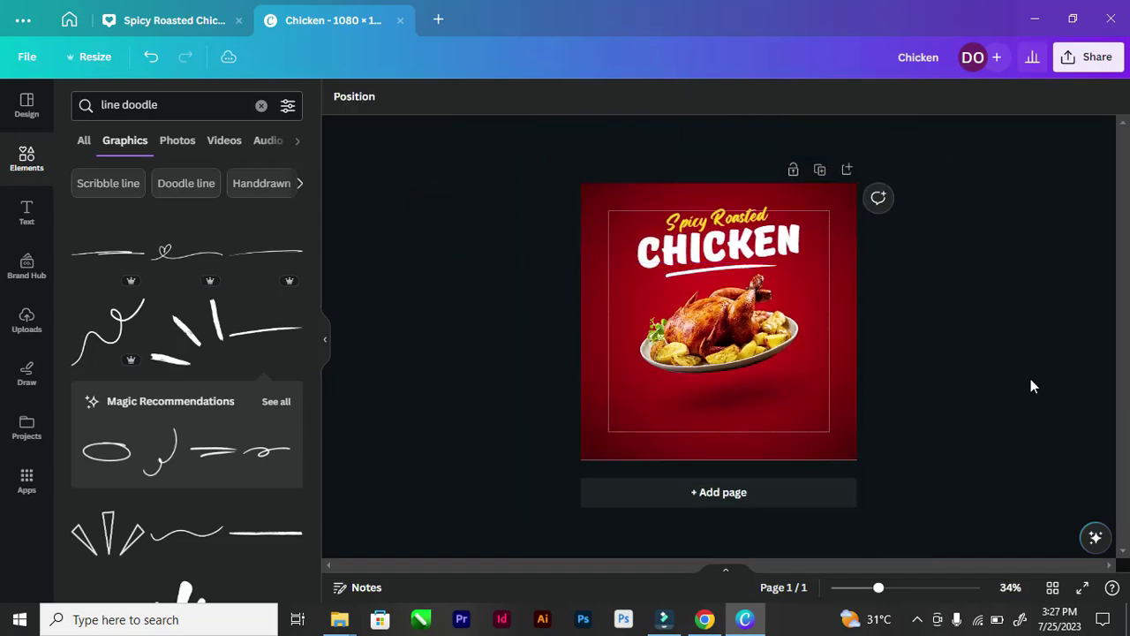
scroll(882, 373, "up", 3)
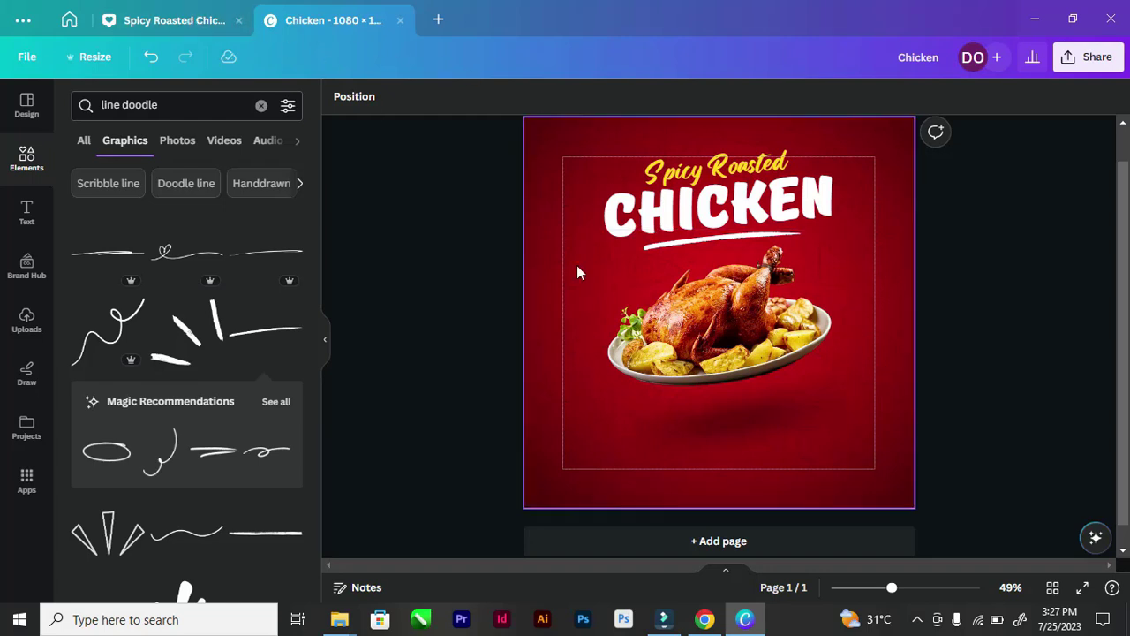
Examine the finished Spicy Roasted Chicken design as a reference, and return to the Chicken design
left_click(481, 321)
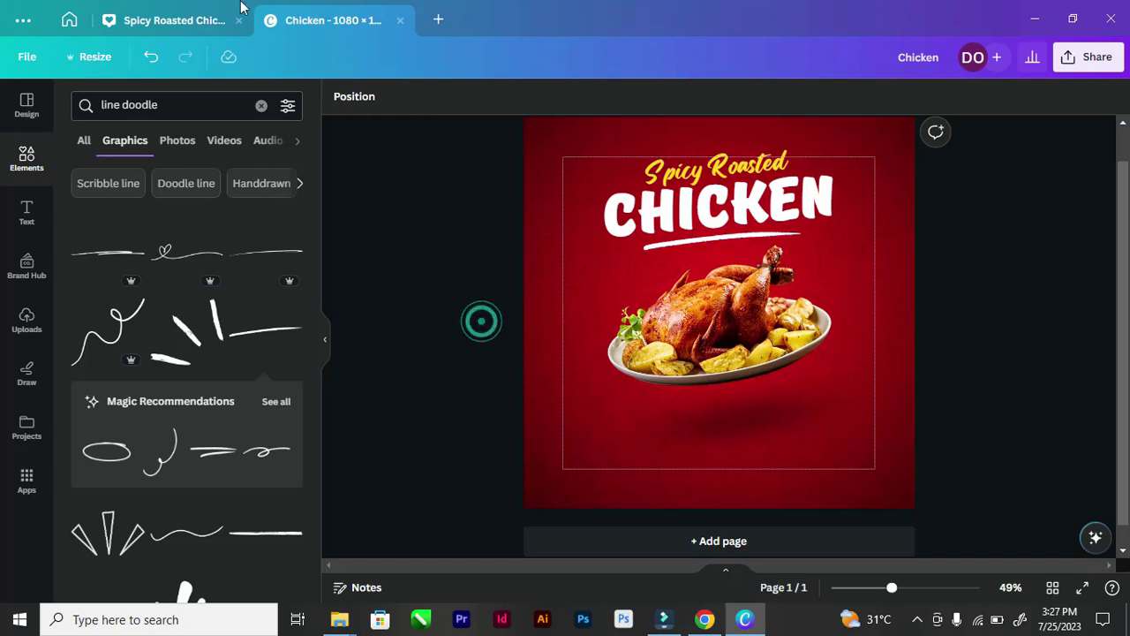
left_click(195, 19)
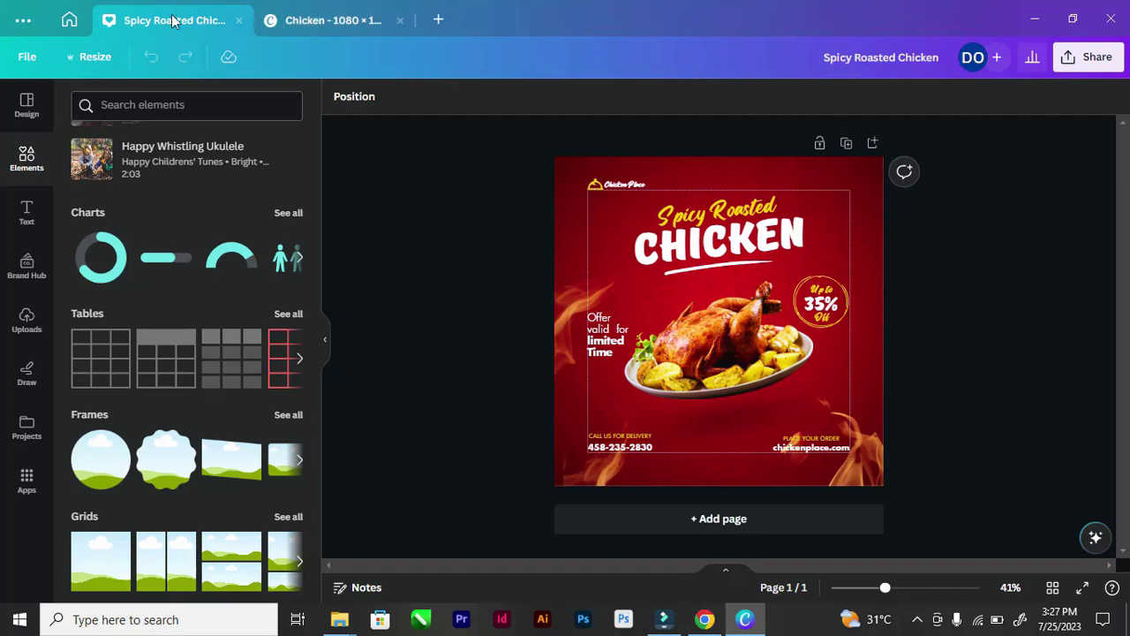
left_click(334, 21)
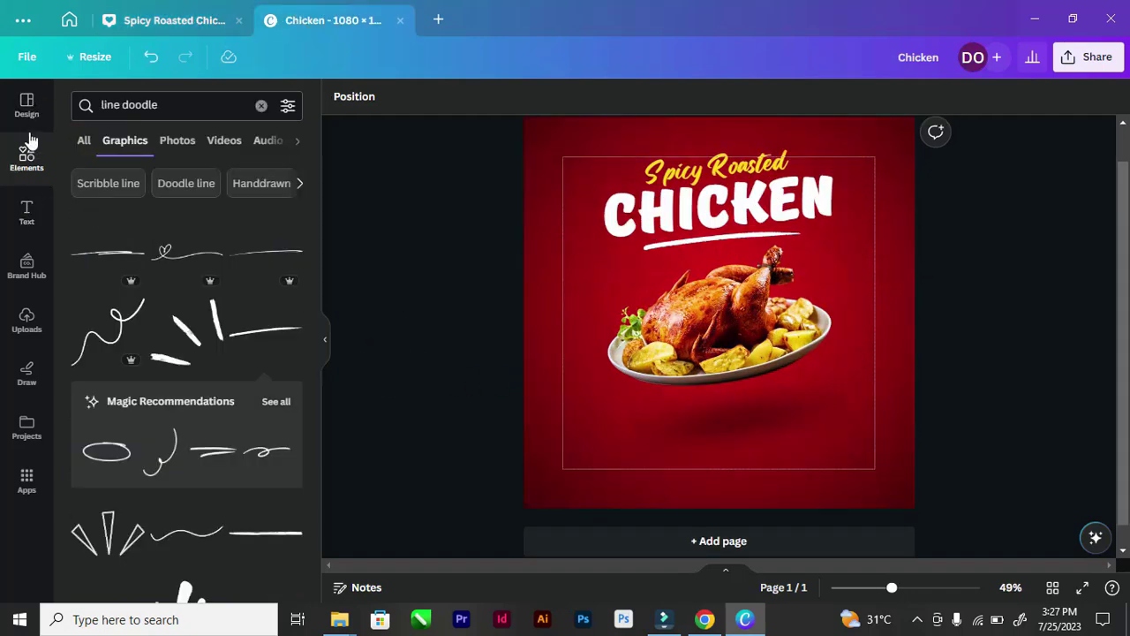
left_click(26, 164)
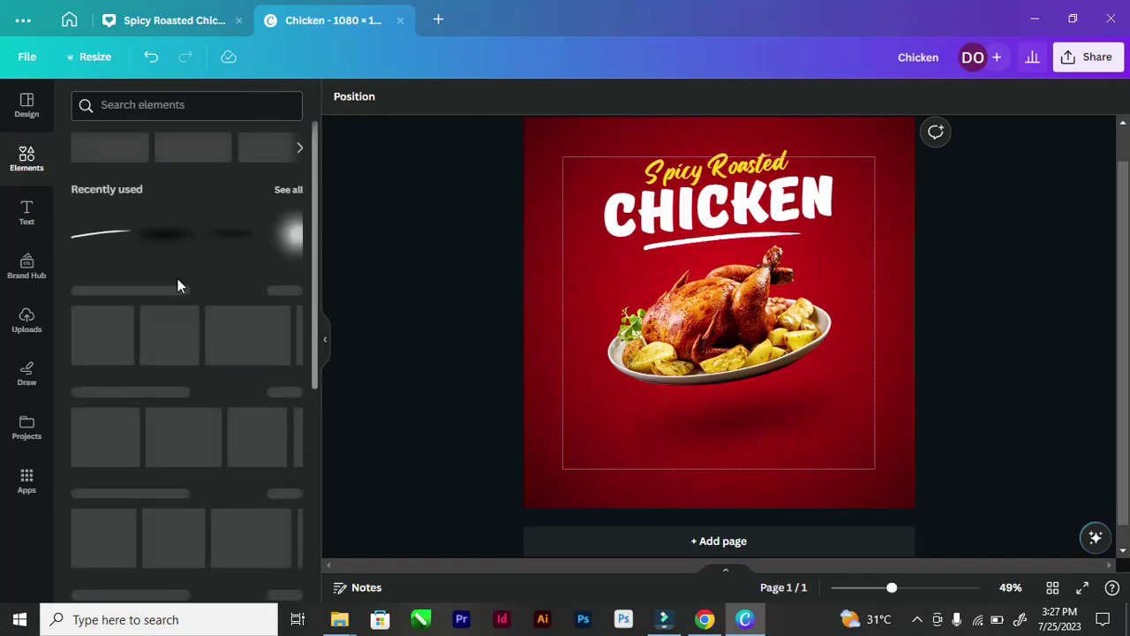
left_click(191, 106)
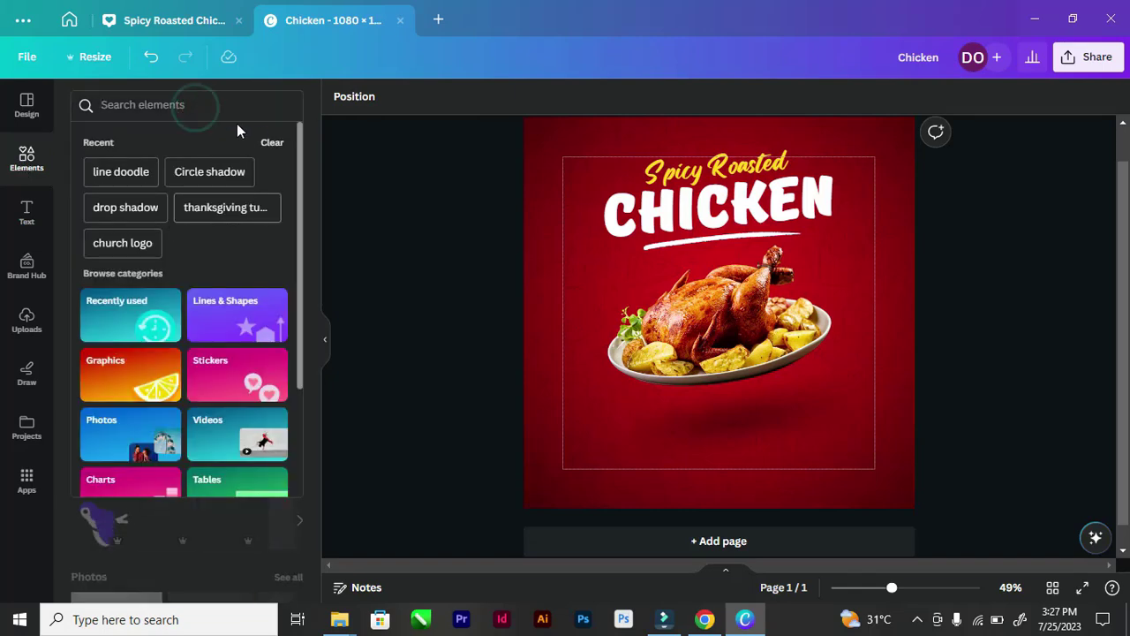
left_click(189, 106)
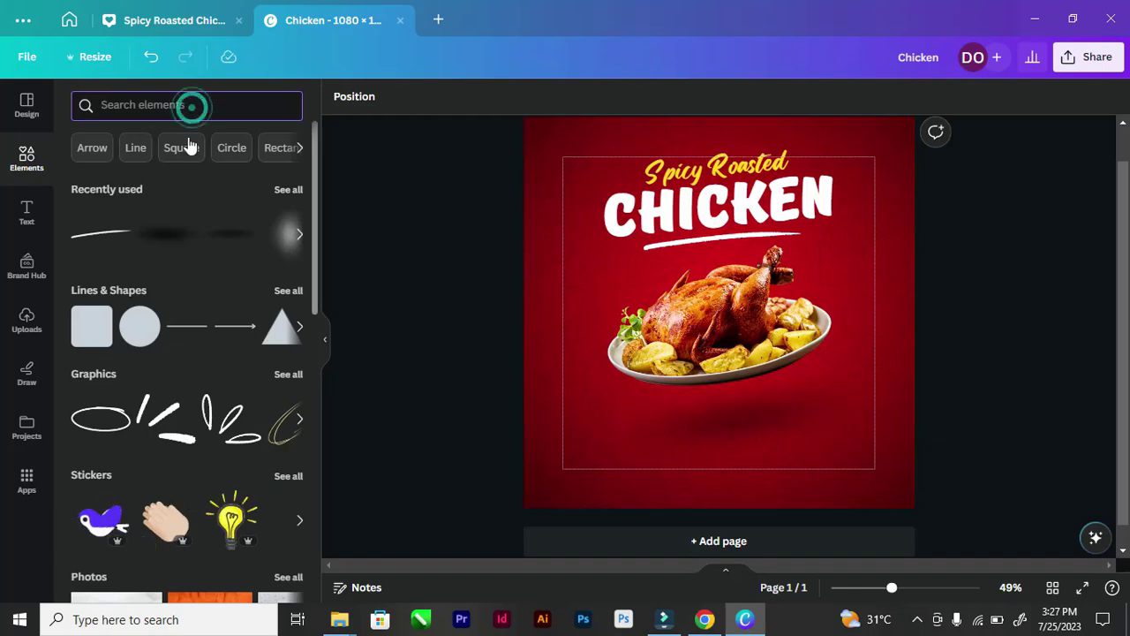
scroll(181, 295, "down", 5)
scroll(182, 295, "up", 5)
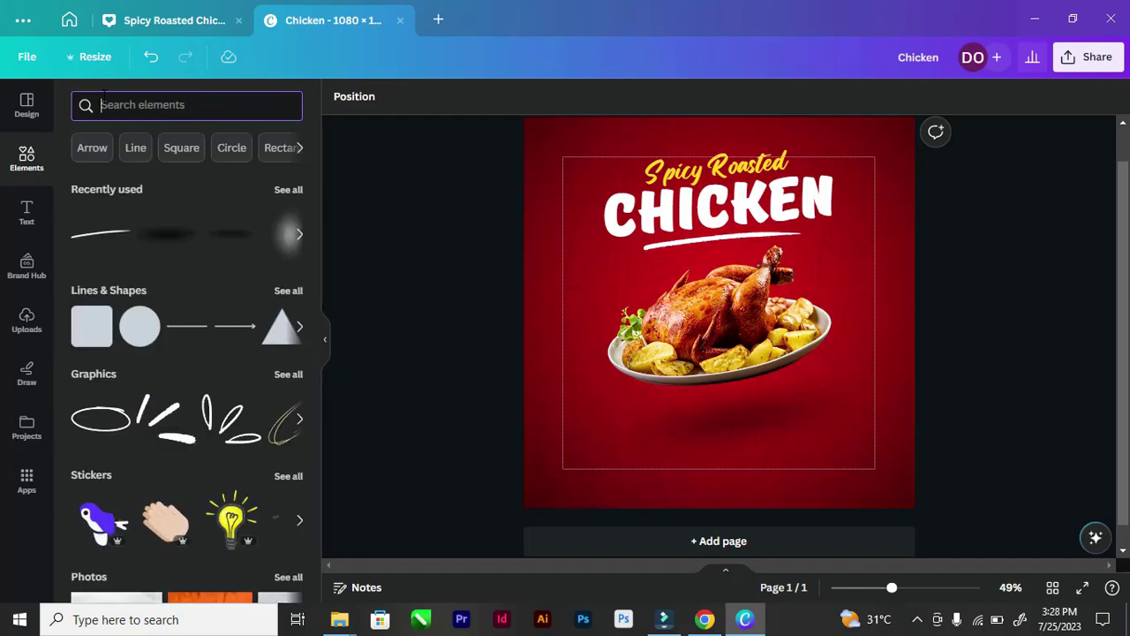
Try to upload the fire images 2 and 3 from the fire png folder in Resources
left_click(31, 273)
left_click(24, 329)
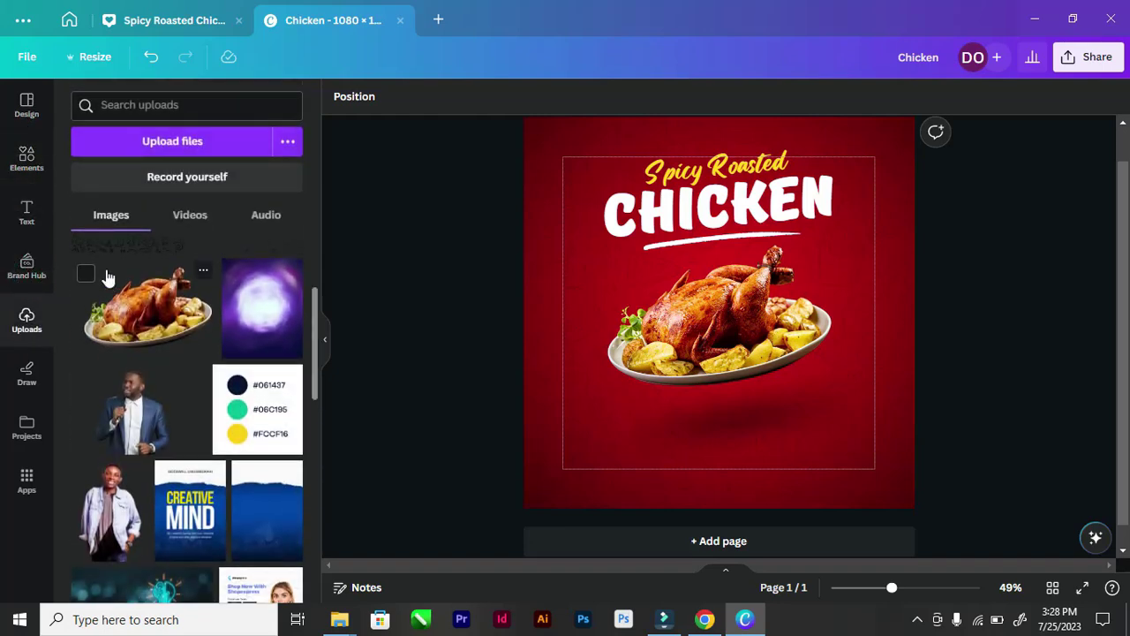
scroll(104, 276, "down", 10)
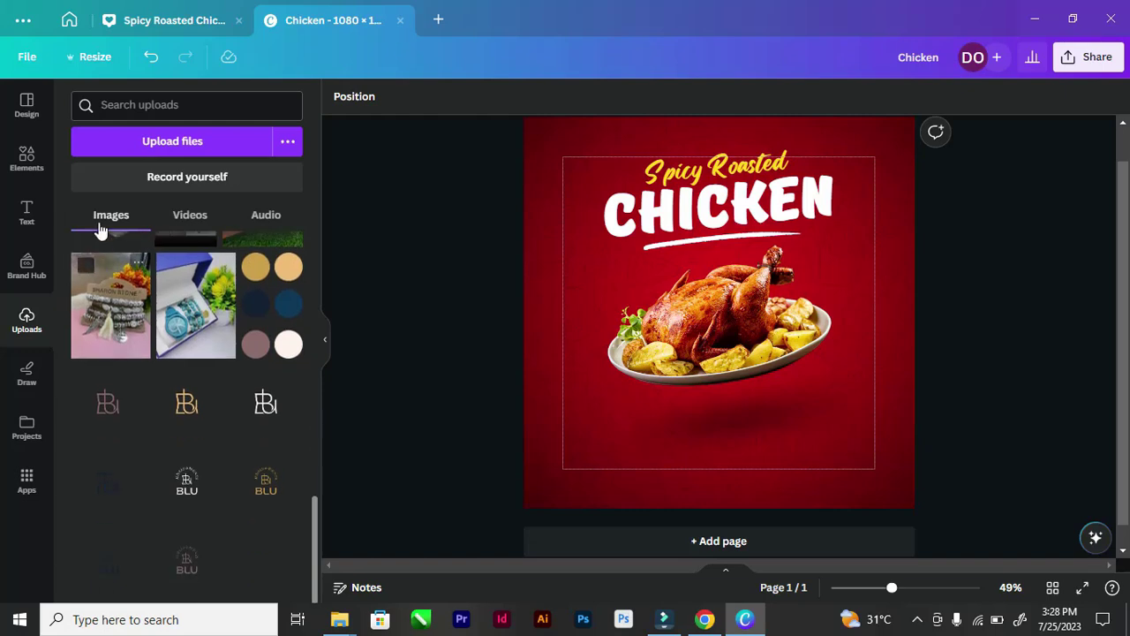
left_click(155, 143)
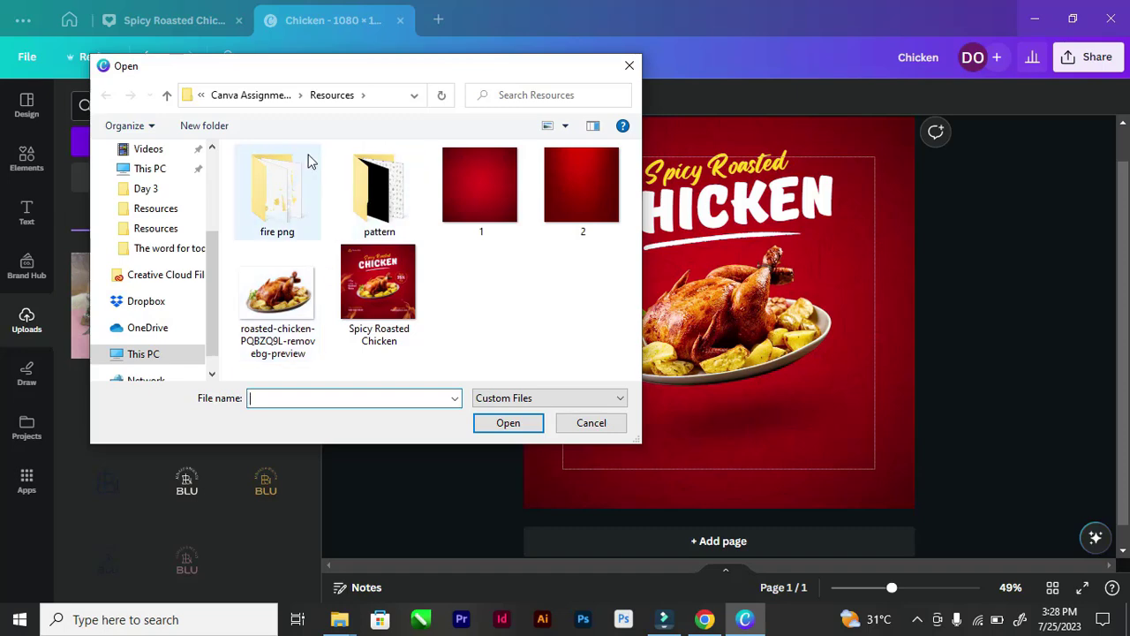
double_click(282, 195)
left_click(275, 196)
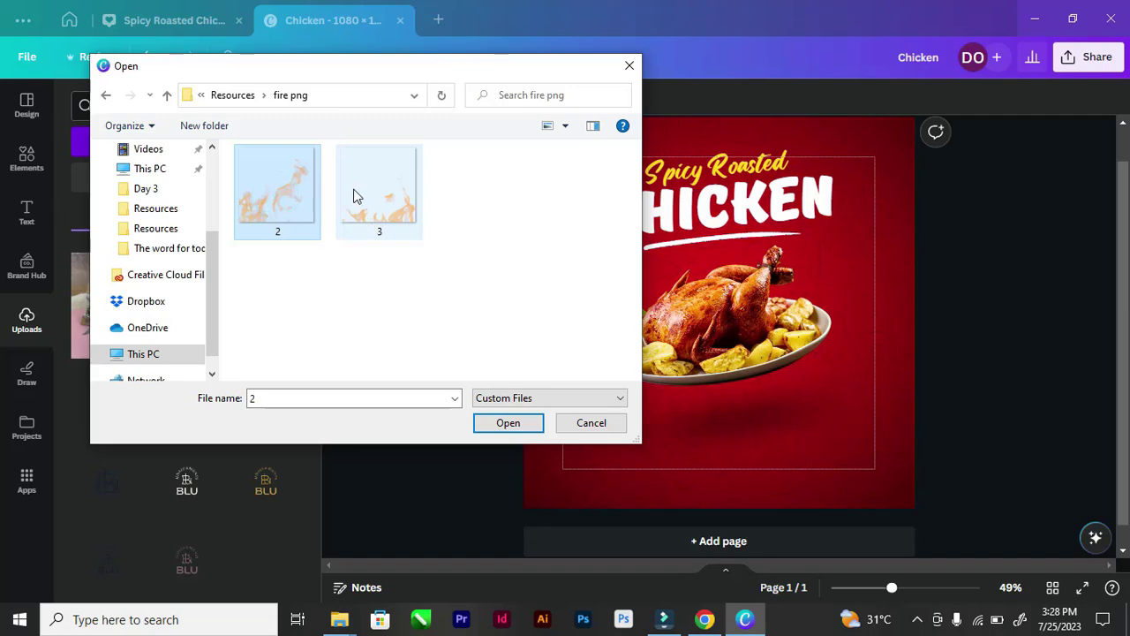
left_click(357, 193, "ctrl")
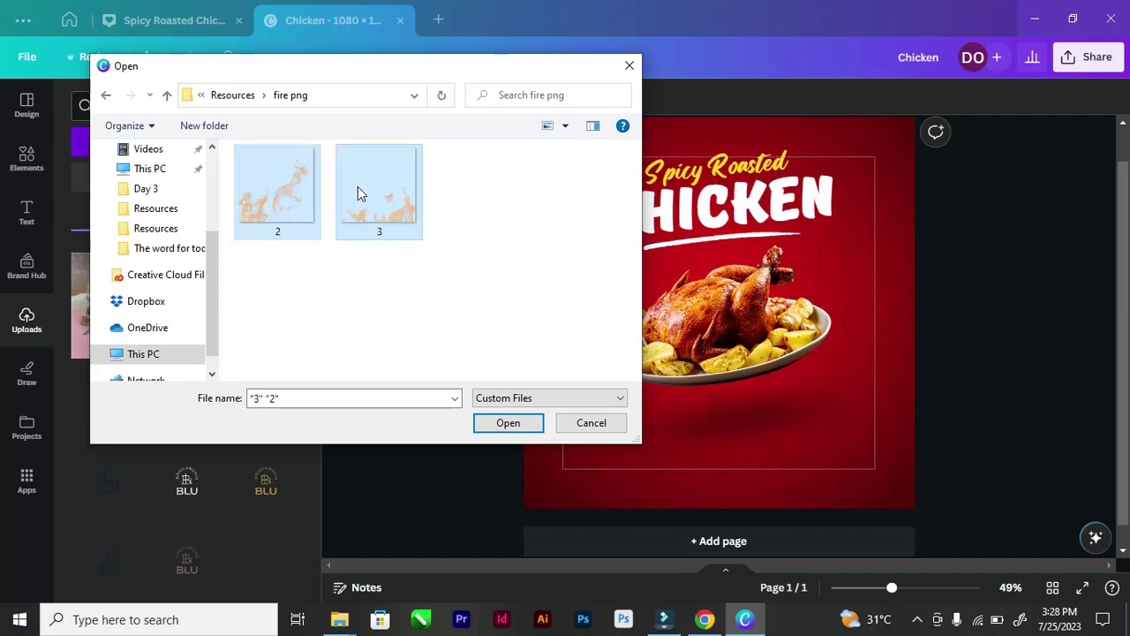
left_click(496, 423)
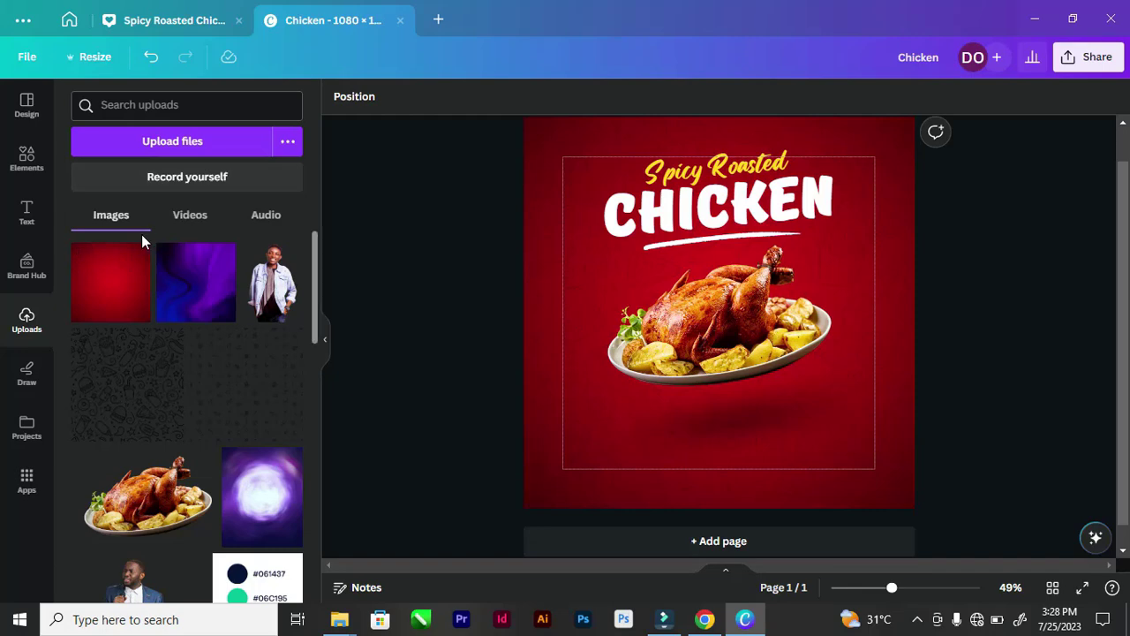
Try to upload only fire image 2 from the fire png folder, and dismiss the upload error
left_click(140, 143)
left_click(299, 205)
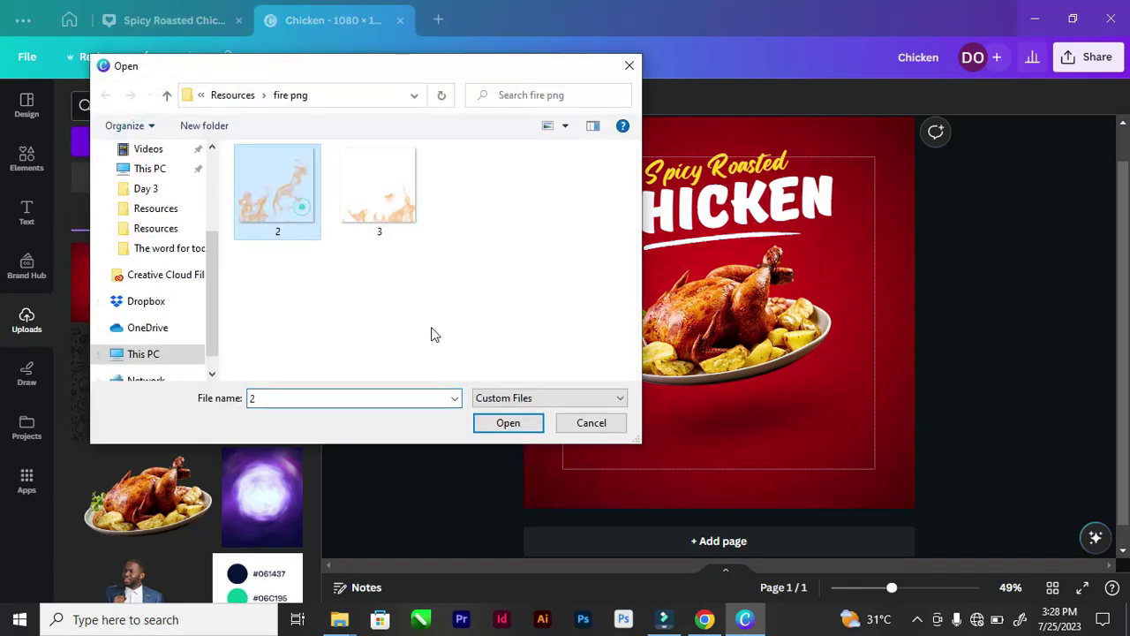
left_click(506, 425)
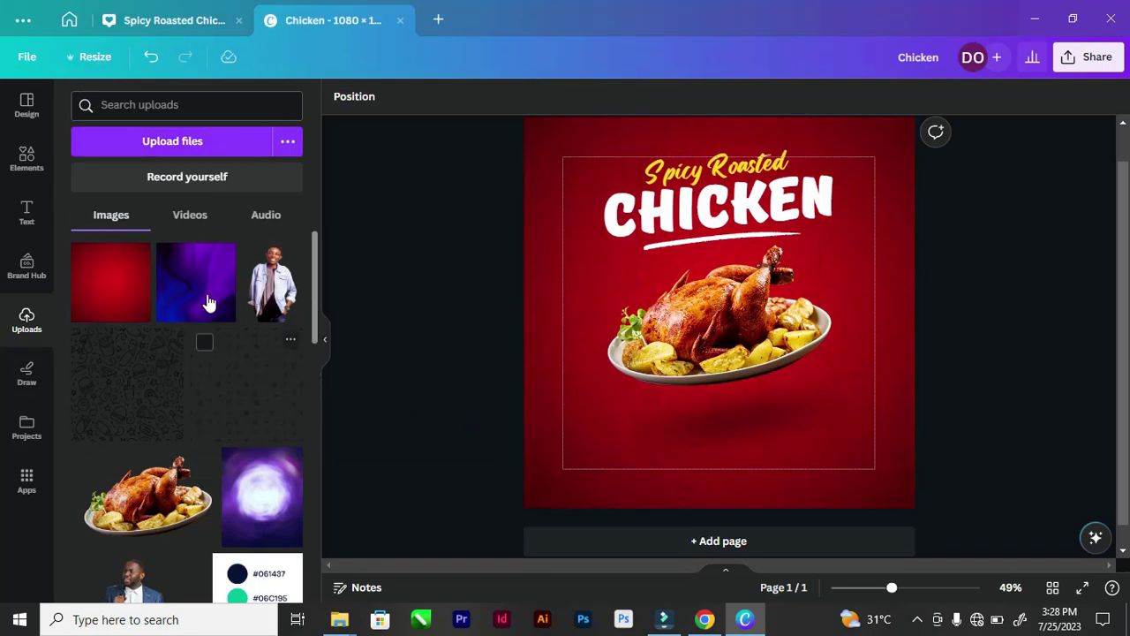
scroll(194, 293, "down", 7)
scroll(193, 293, "up", 7)
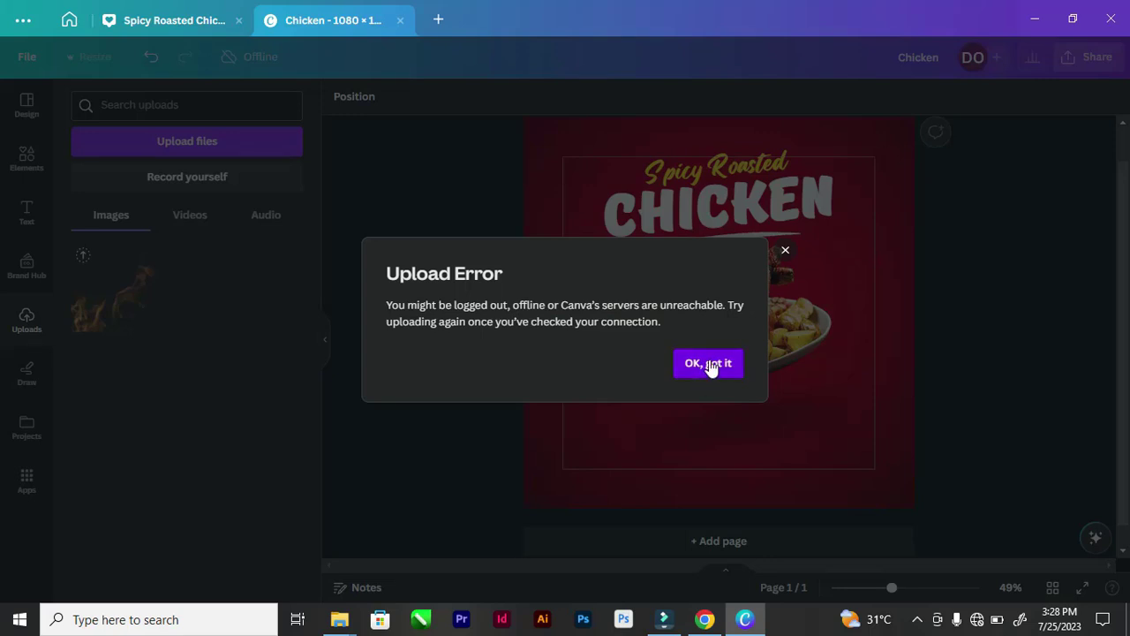
left_click(708, 363)
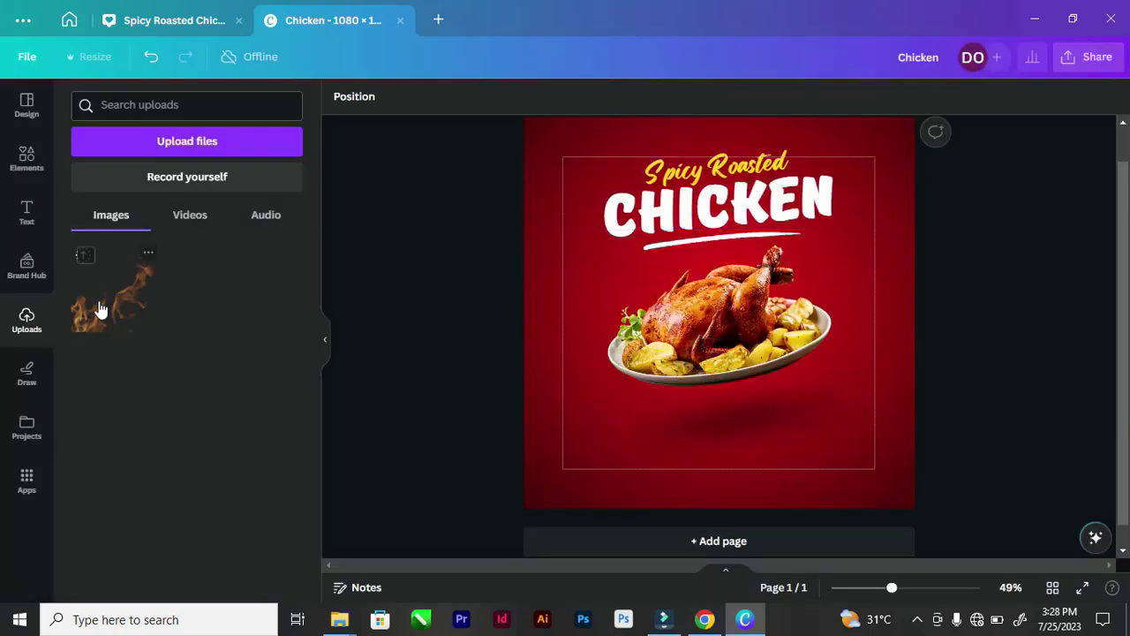
Place the fire image 2 on the design and move it to the poster's lower-left corner
left_click(115, 278)
left_click_drag(671, 442, 628, 458)
key("ctrl+z")
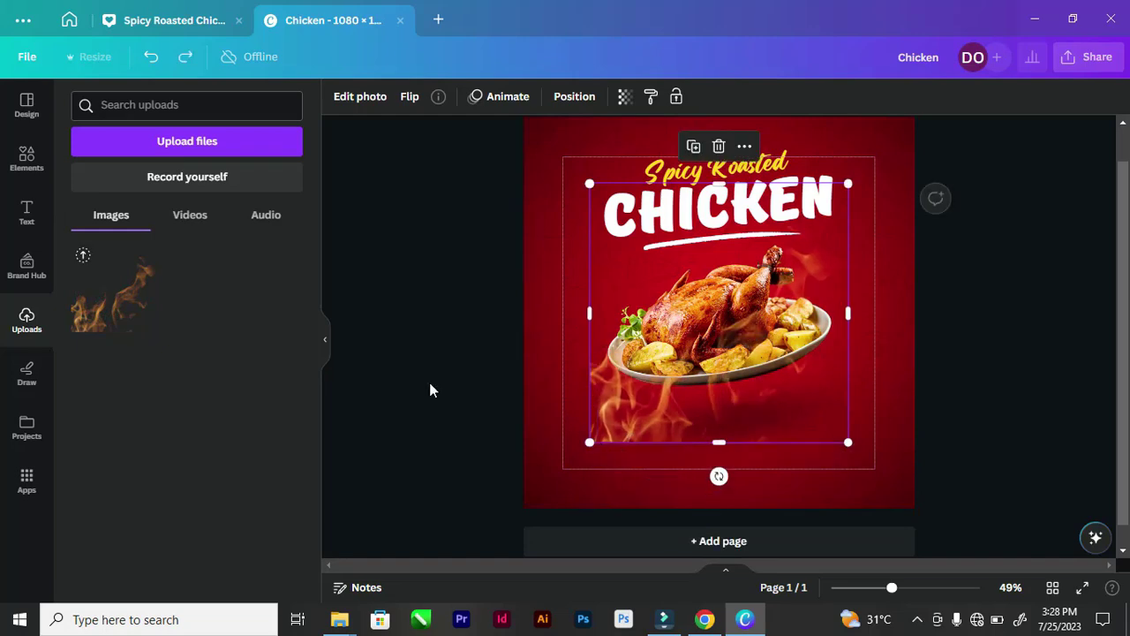
left_click_drag(618, 432, 542, 482)
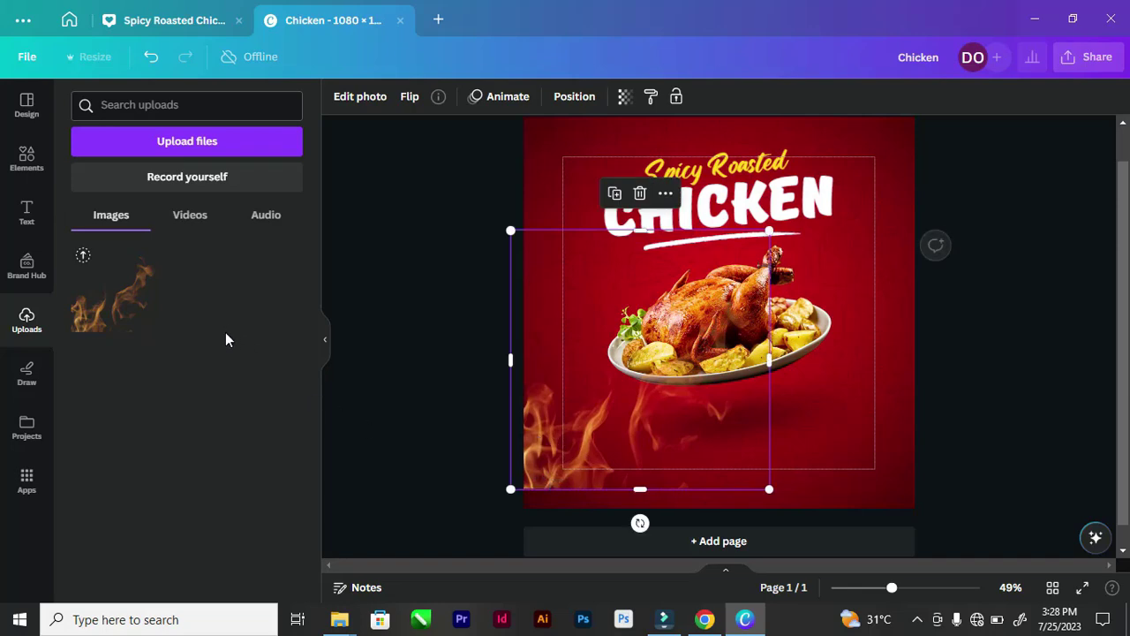
Delete the fire image from the poster and move the uploaded 2.png to the trash
key("Delete")
left_click(148, 257)
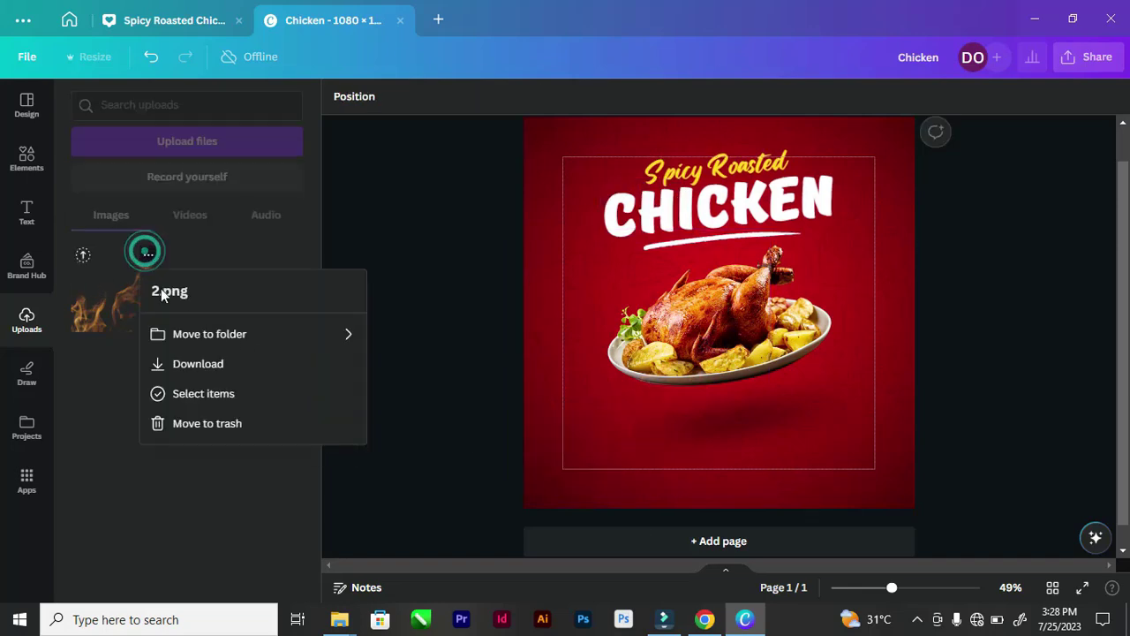
left_click(201, 423)
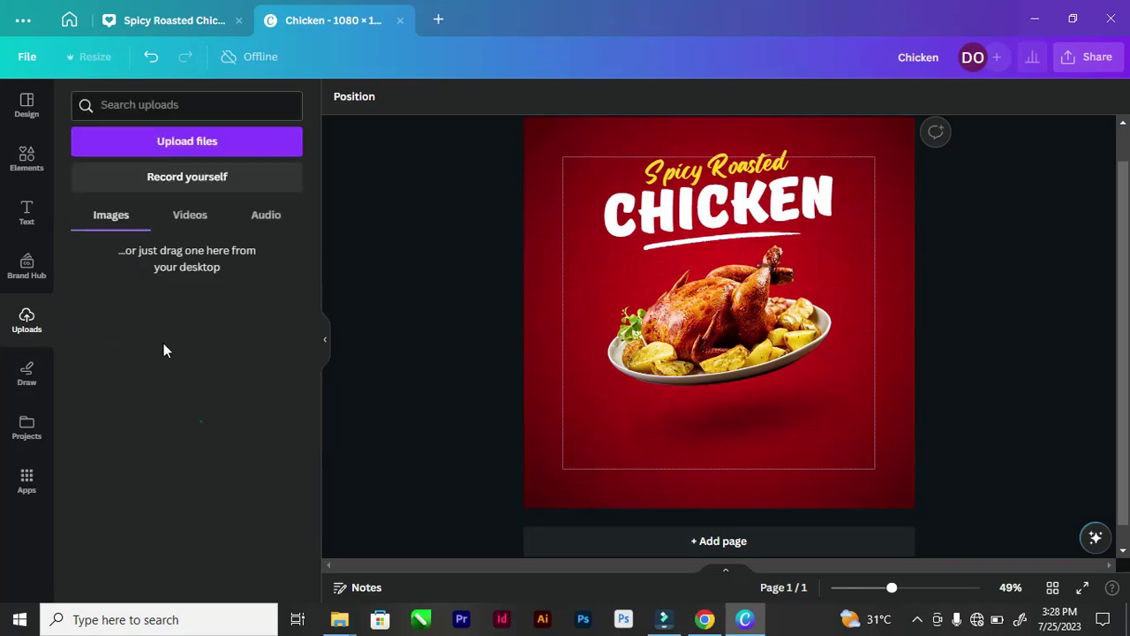
Upload fire image 2 from the fire png folder again
left_click(174, 141)
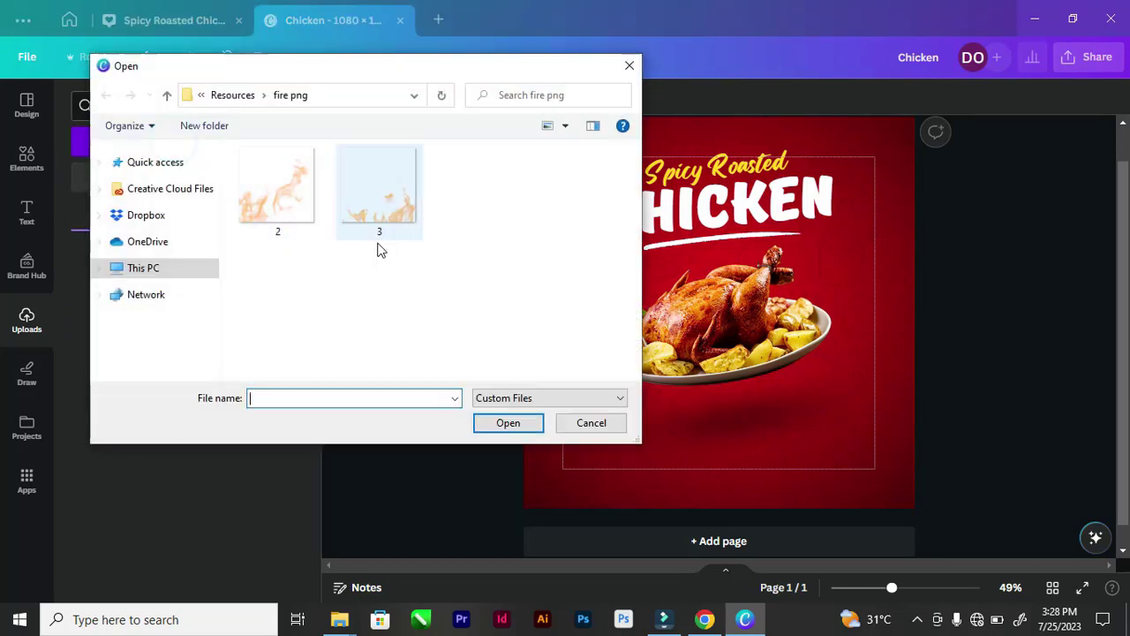
left_click(248, 199)
left_click(506, 423)
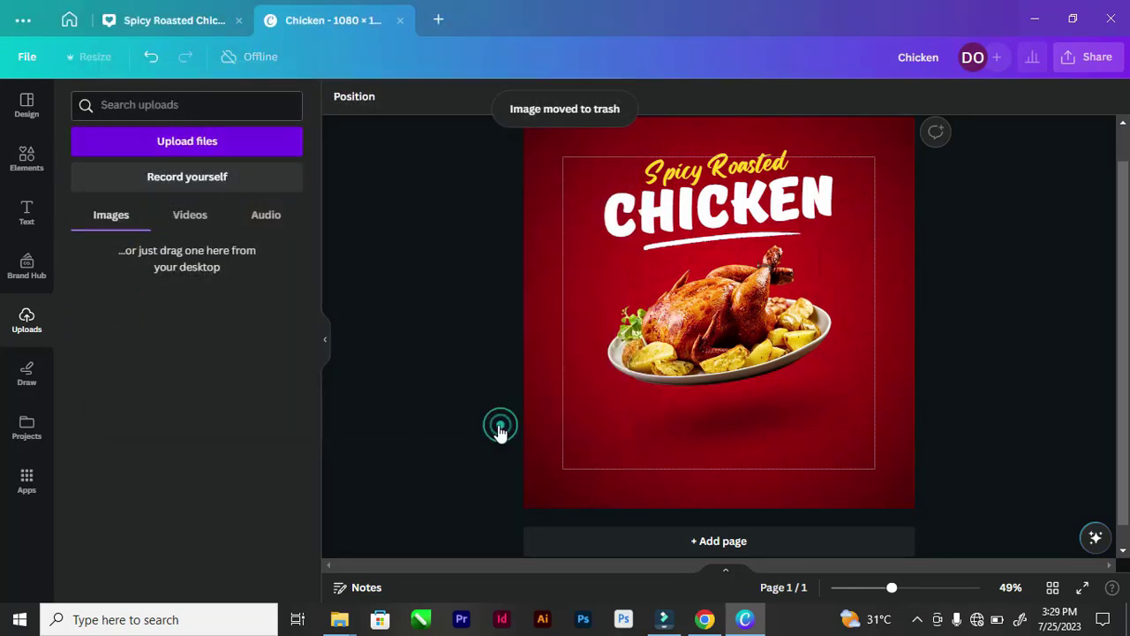
Upload fire image 3 from the fire png folder
left_click(157, 146)
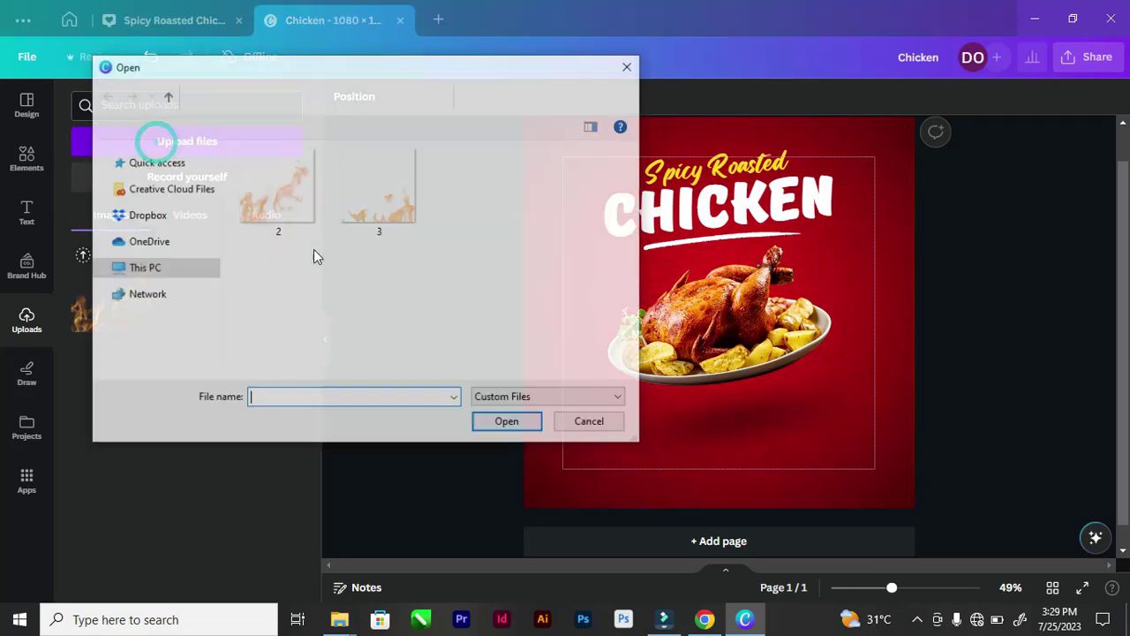
left_click(378, 194)
left_click(508, 423)
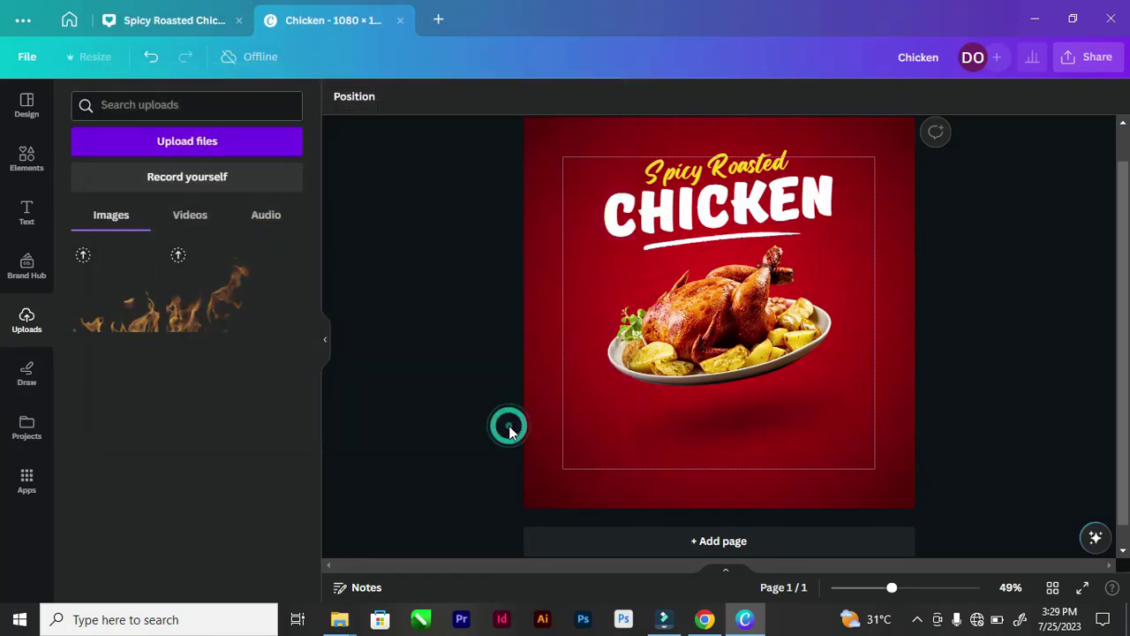
Add fire image 3 to the poster, tilt it counterclockwise and position its flames in the poster's lower-right corner
left_click(106, 315)
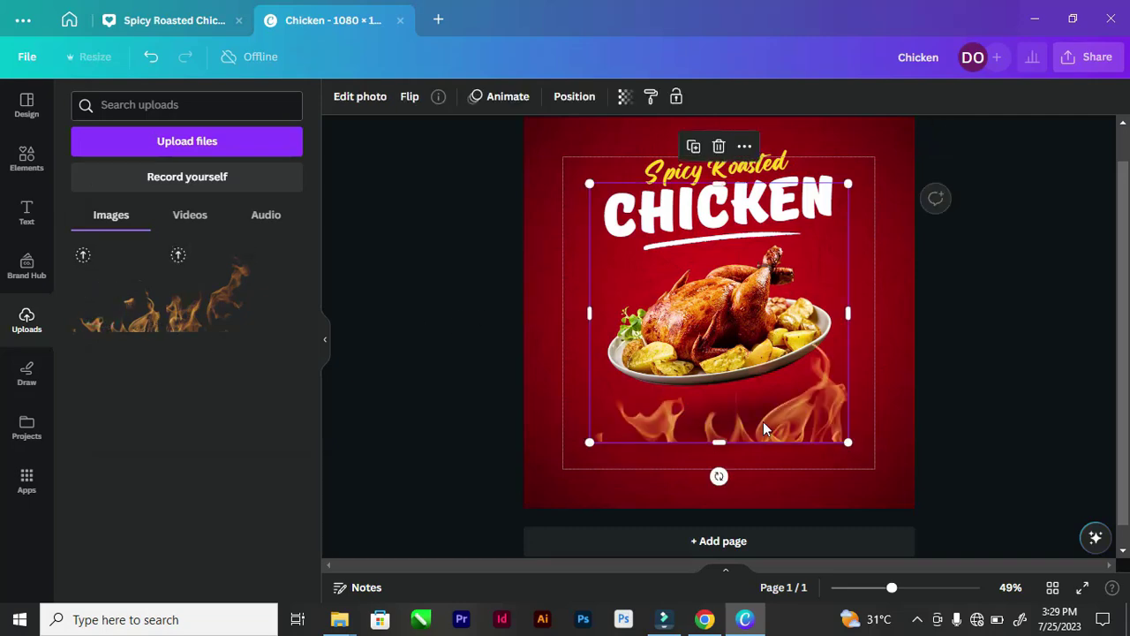
left_click_drag(765, 430, 861, 411)
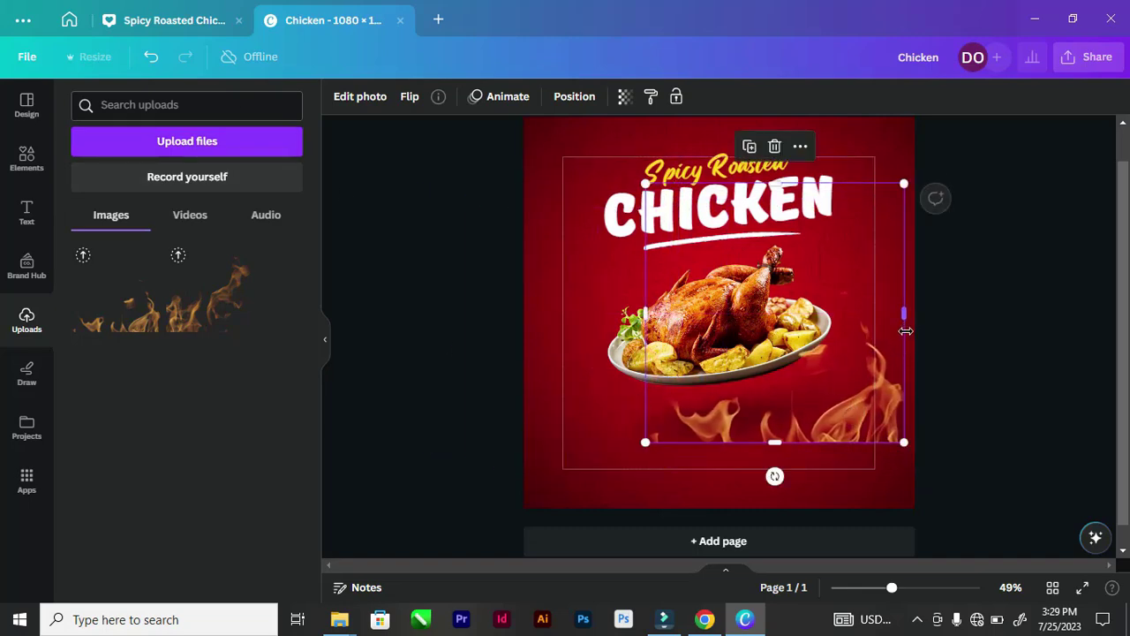
left_click_drag(775, 476, 859, 517)
left_click_drag(848, 457, 872, 499)
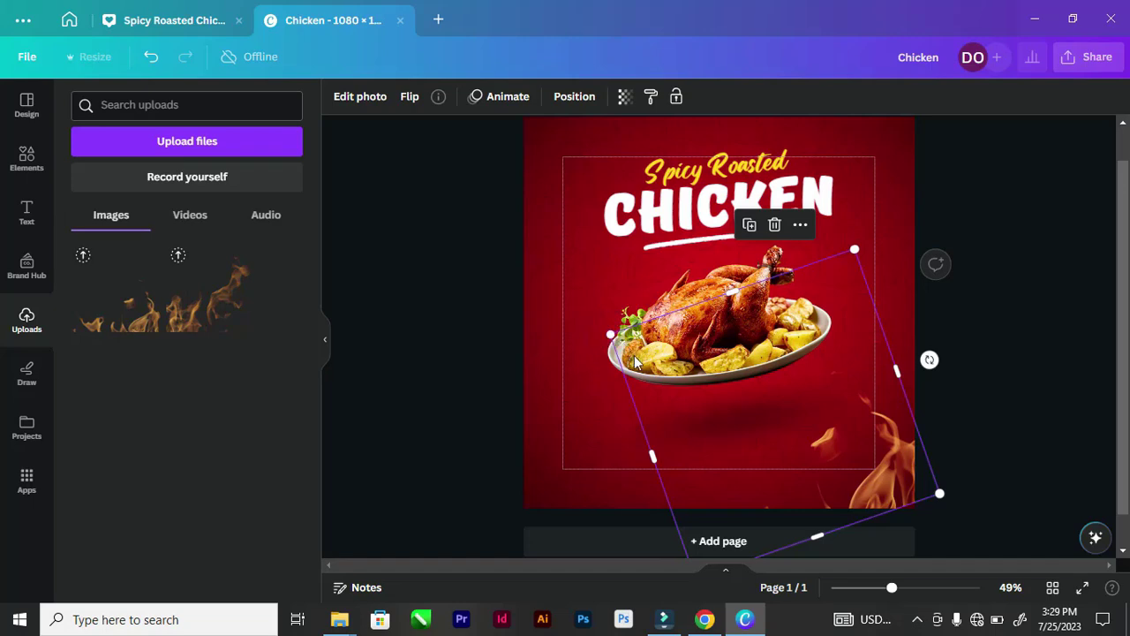
left_click_drag(909, 477, 873, 445)
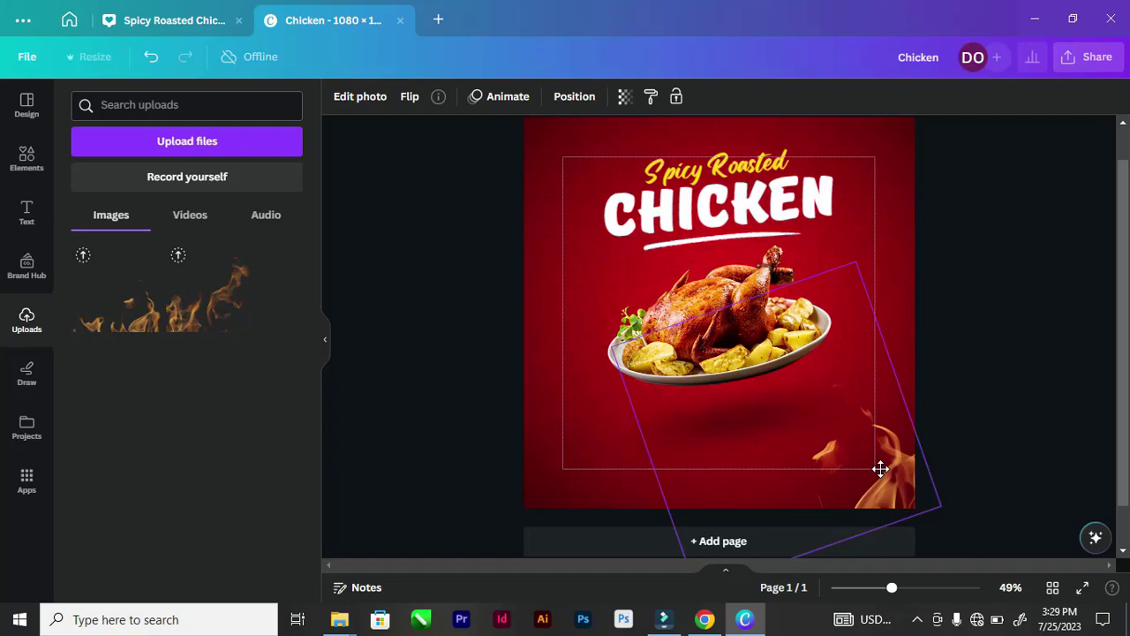
left_click(366, 320)
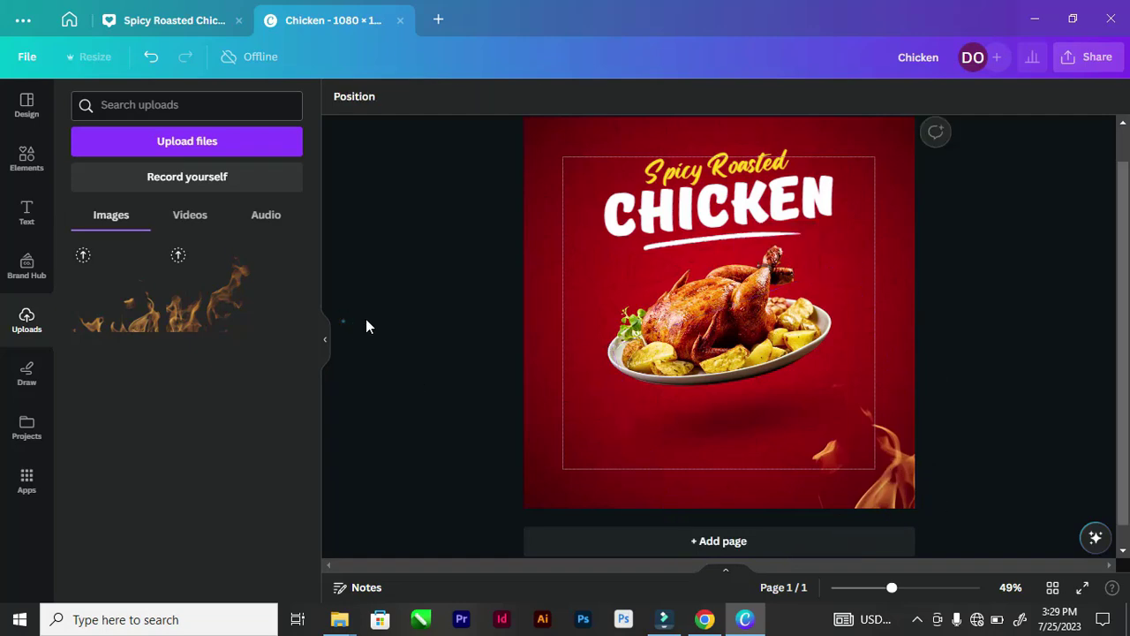
Duplicate the lower-right fire image, rotate the copy clockwise and place its flames along the poster's left edge beside the chicken
left_click(910, 497)
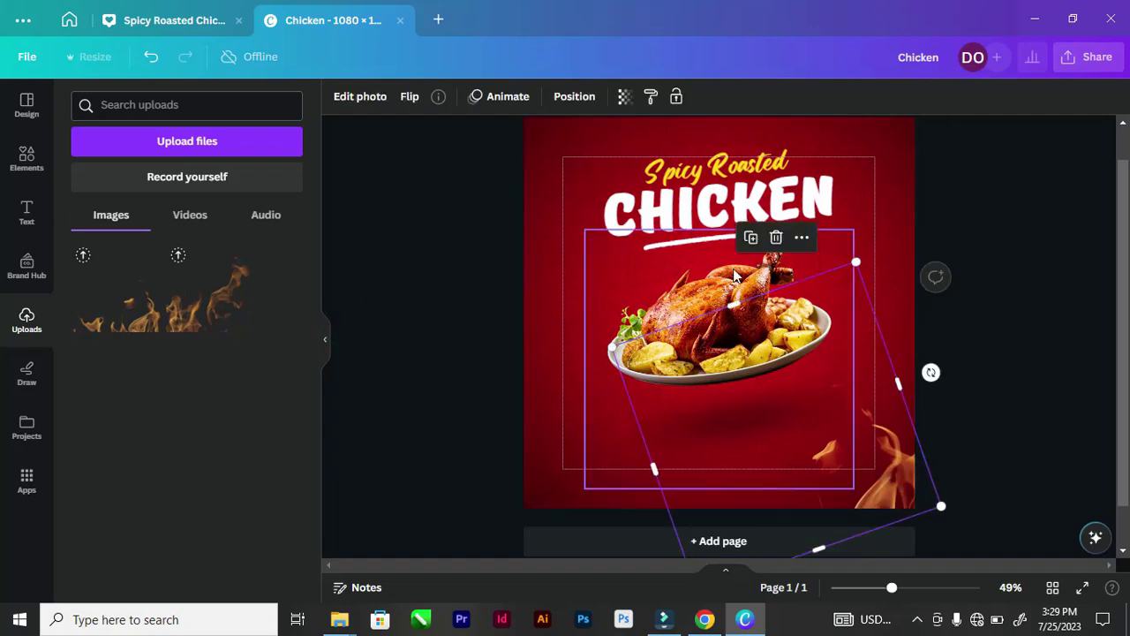
left_click_drag(901, 495, 575, 329)
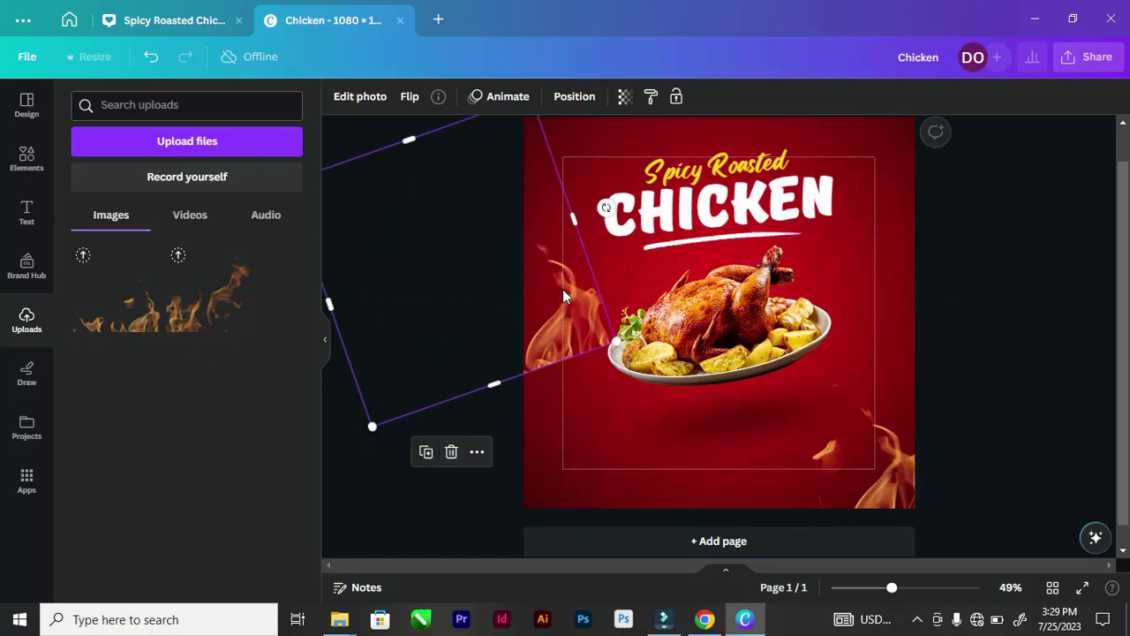
left_click_drag(606, 208, 594, 462)
left_click_drag(489, 394, 591, 350)
left_click_drag(572, 412, 533, 412)
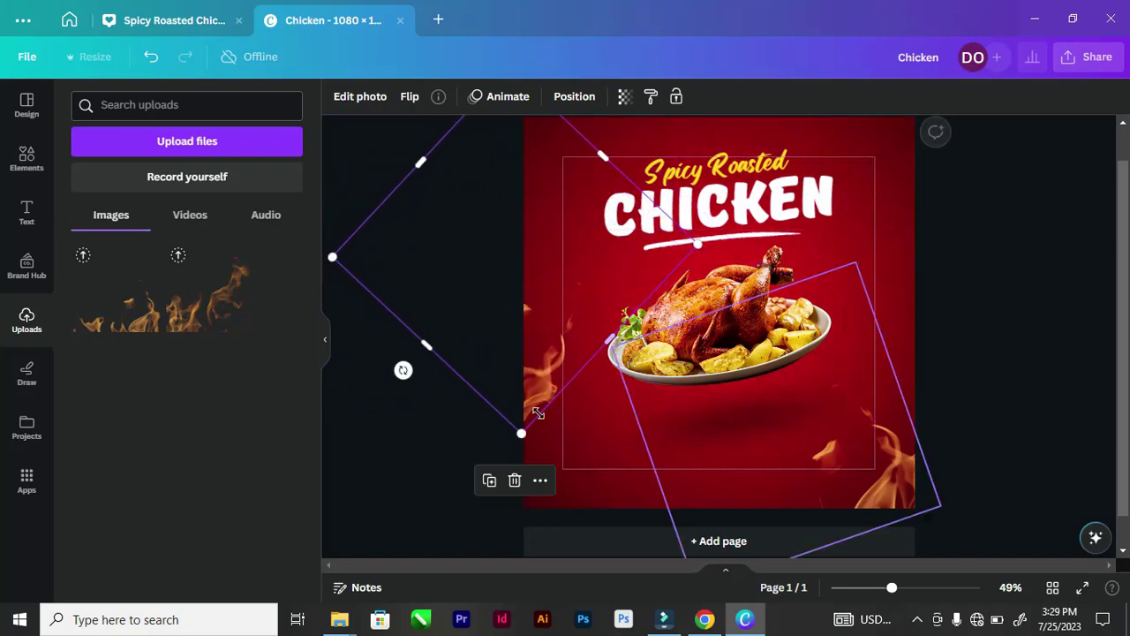
left_click_drag(401, 378, 409, 393)
left_click_drag(535, 351, 525, 321)
left_click(451, 383)
left_click(126, 311)
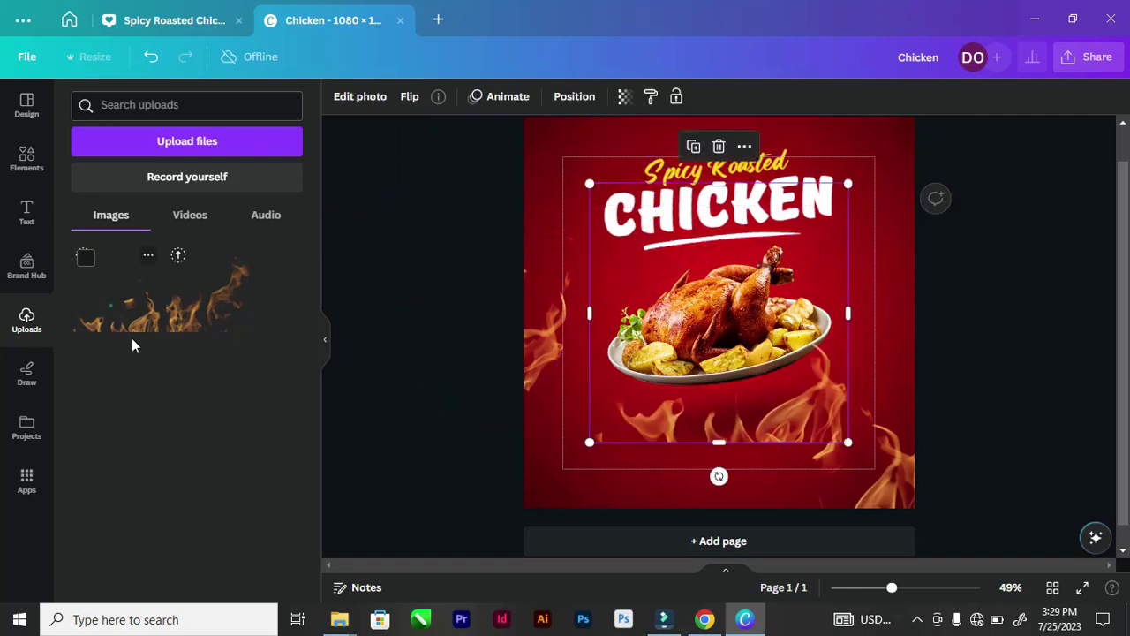
left_click_drag(749, 431, 600, 458)
key("Delete")
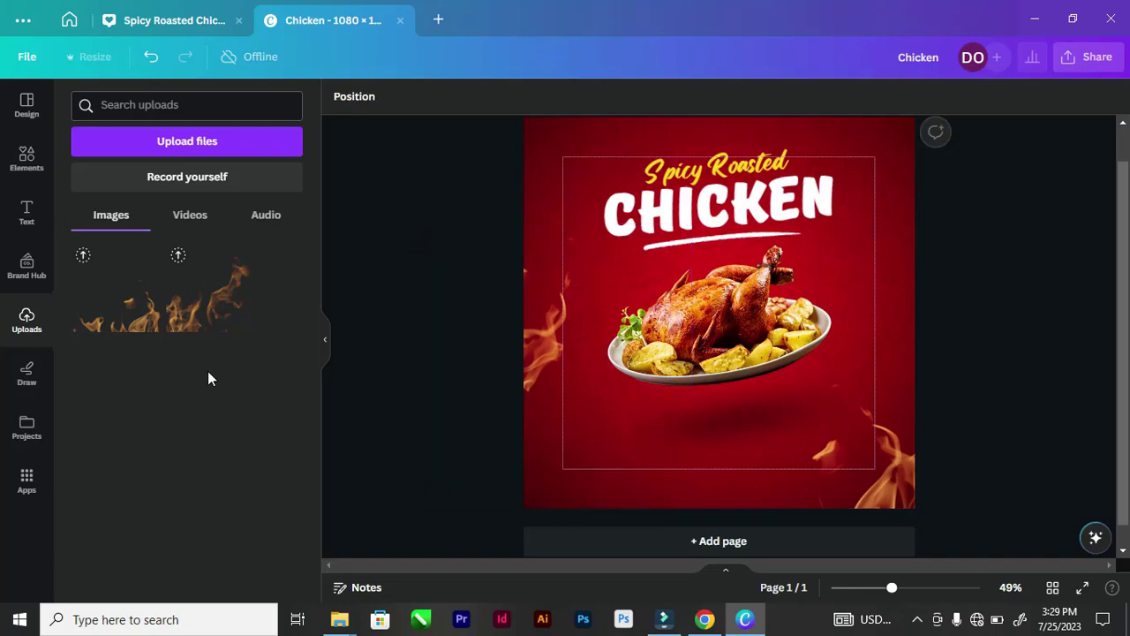
Add fire image 2, shrink it, tilt it slightly clockwise and fit it into the poster's lower-left corner
left_click(221, 306)
left_click_drag(620, 418, 559, 493)
left_click_drag(759, 290, 677, 355)
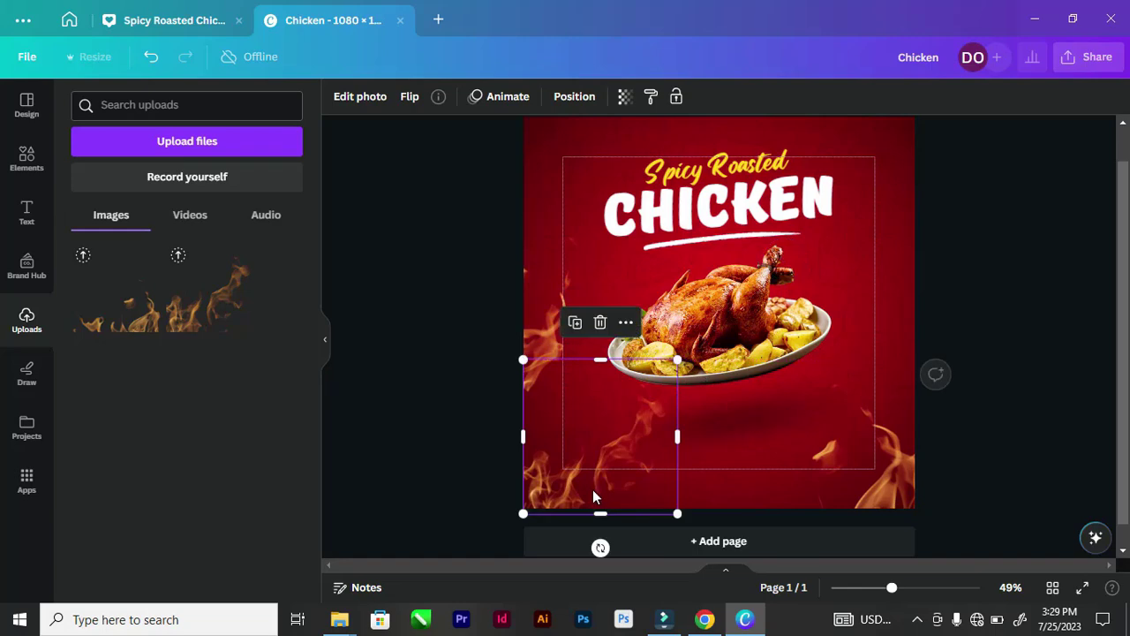
mouse_move(600, 496)
left_mouse_down()
mouse_move(585, 518)
mouse_move(581, 502)
left_mouse_up()
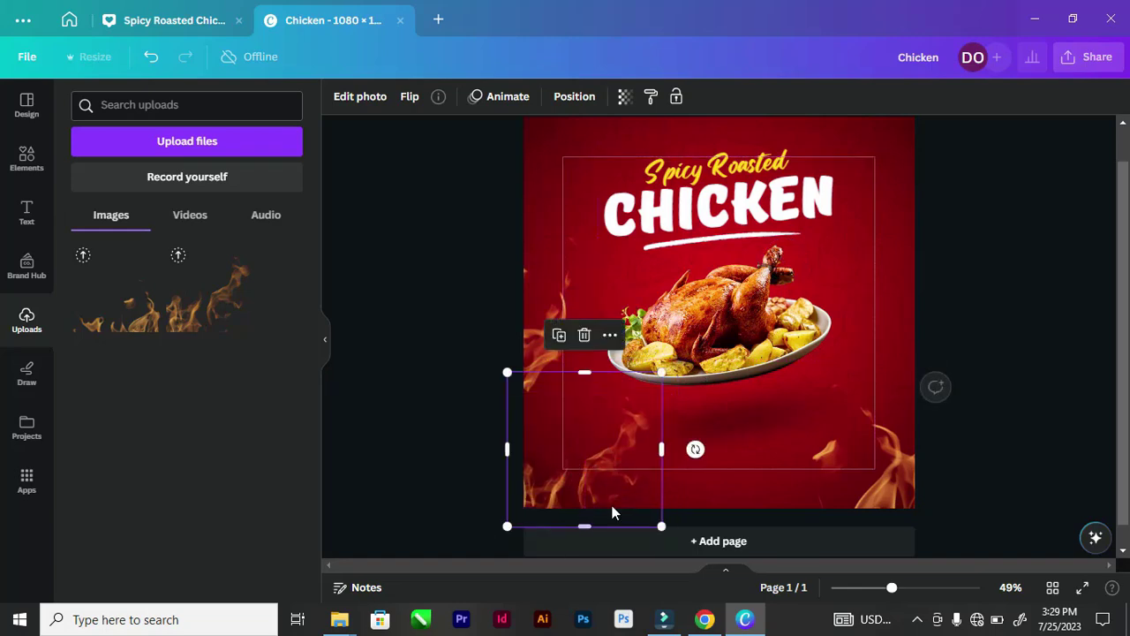
left_click_drag(697, 449, 702, 471)
left_click_drag(524, 485, 537, 481)
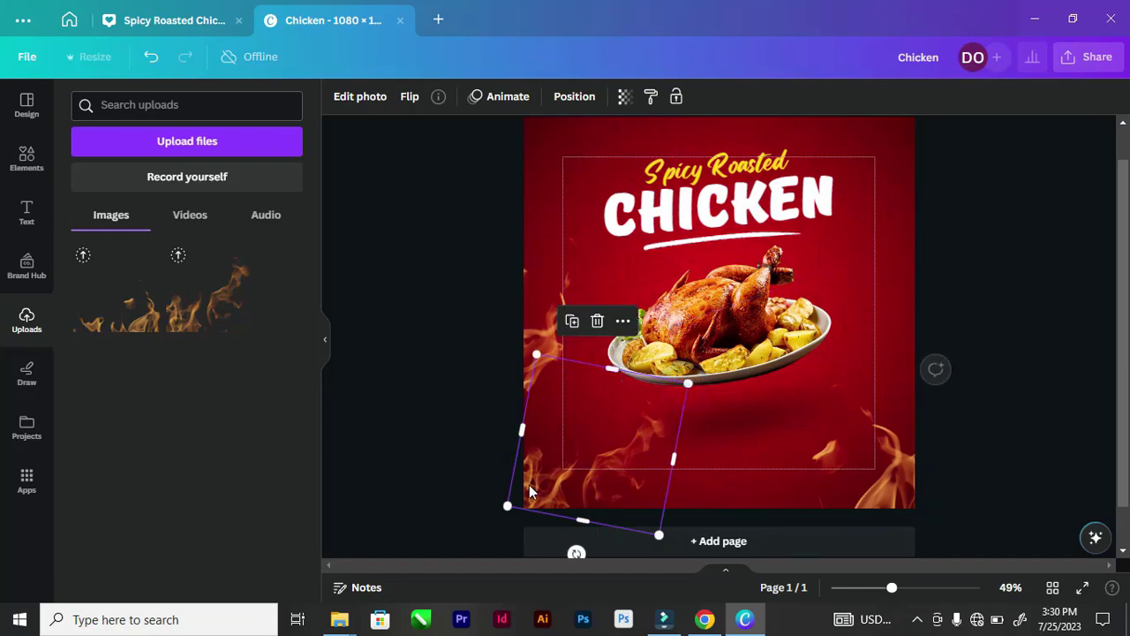
Shift the left-edge fire image upward and fine-tune its rotation to about 39°
left_click_drag(533, 346, 529, 308)
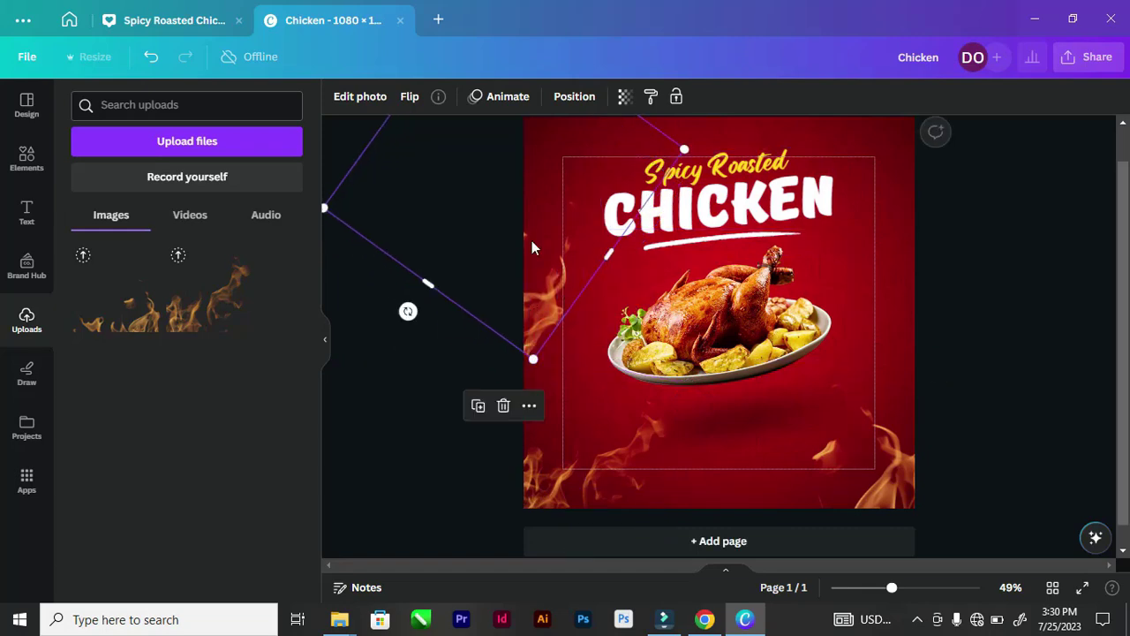
left_click_drag(410, 313, 406, 313)
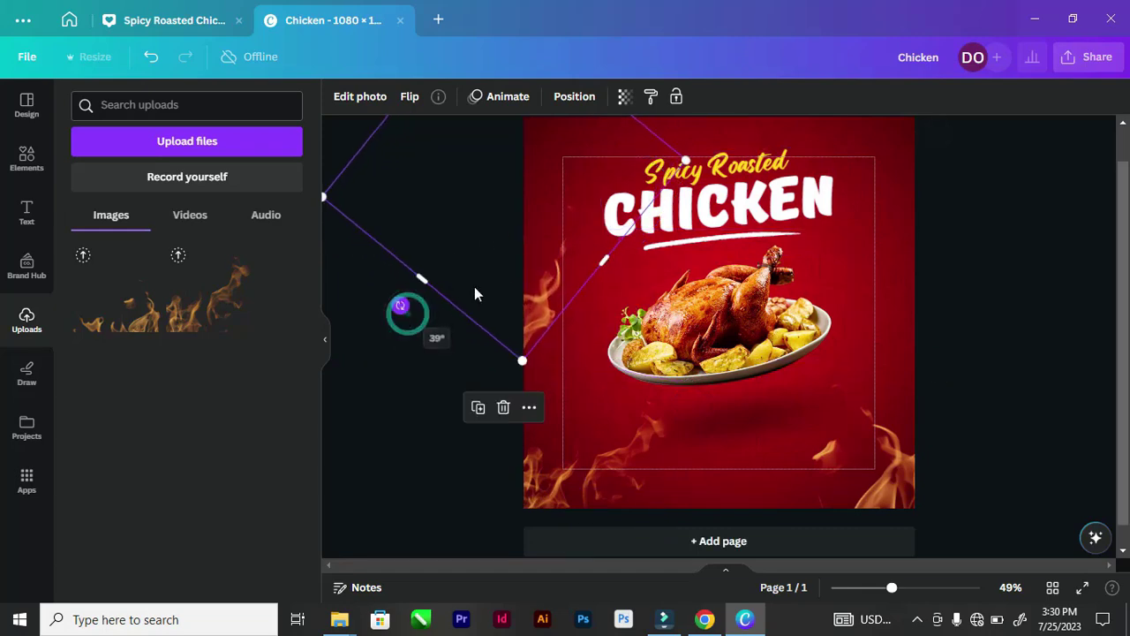
left_click_drag(539, 293, 480, 392)
left_click(474, 383)
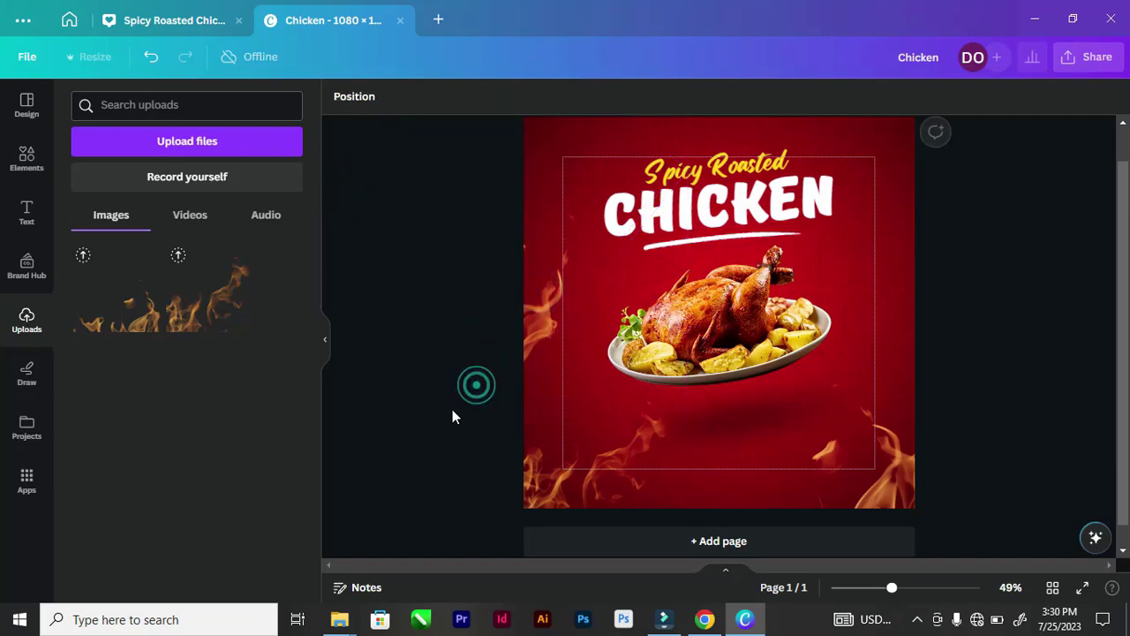
Nudge the lower-left fire image slightly downward and make it a little smaller
scroll(799, 299, "down", 2)
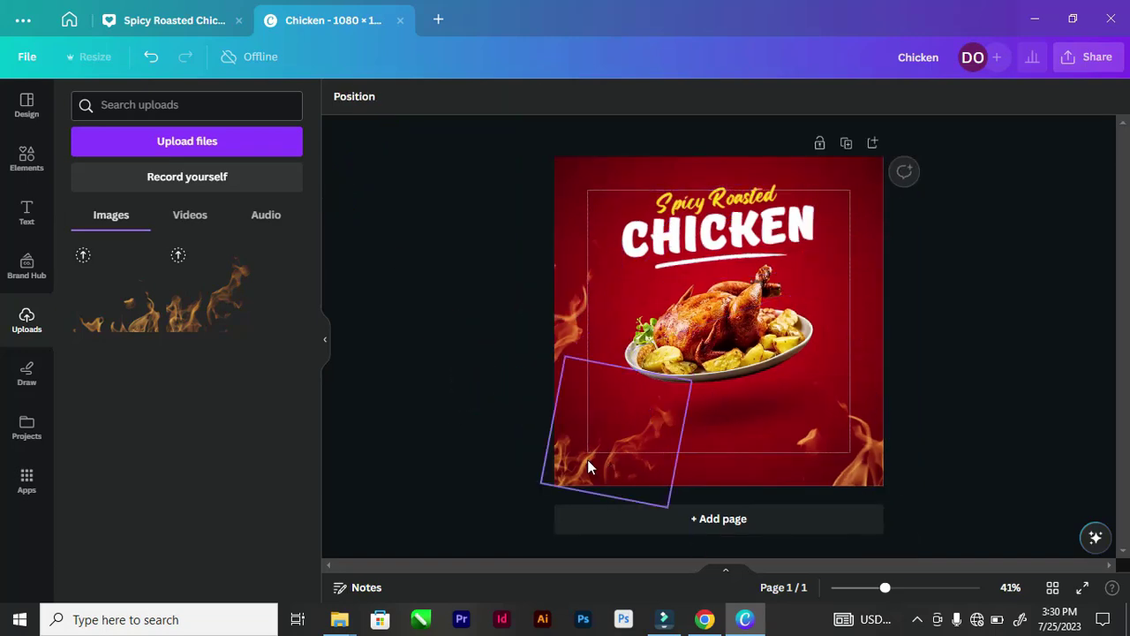
mouse_move(588, 462)
left_mouse_down()
mouse_move(601, 425)
mouse_move(588, 465)
left_mouse_up()
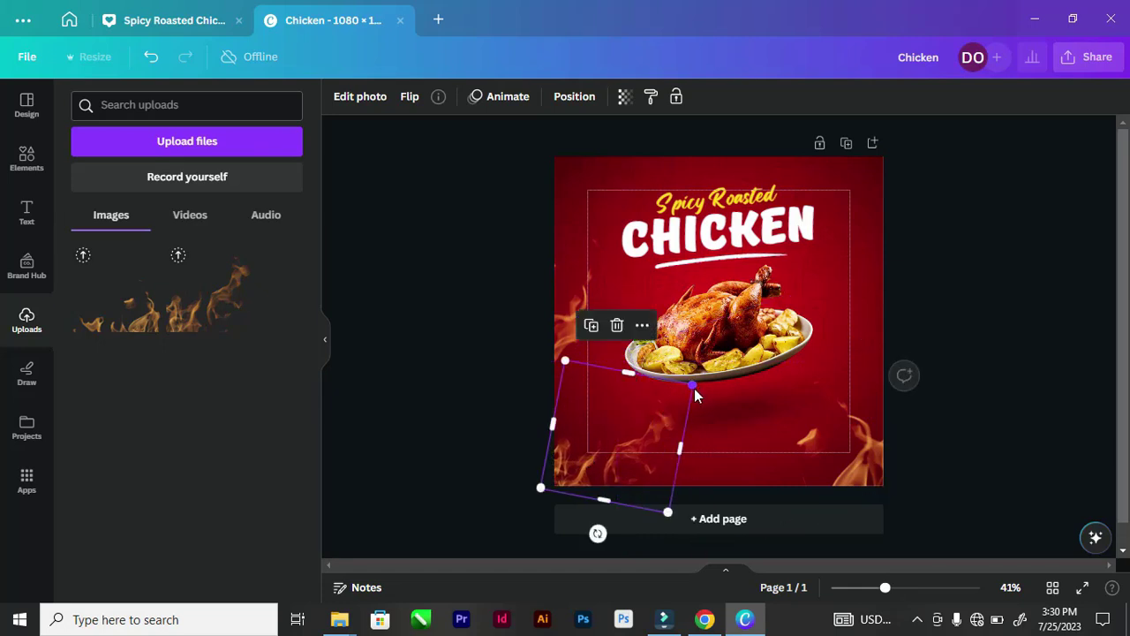
left_click(507, 375)
left_click(566, 468)
left_click_drag(692, 385, 692, 399)
left_click(446, 426)
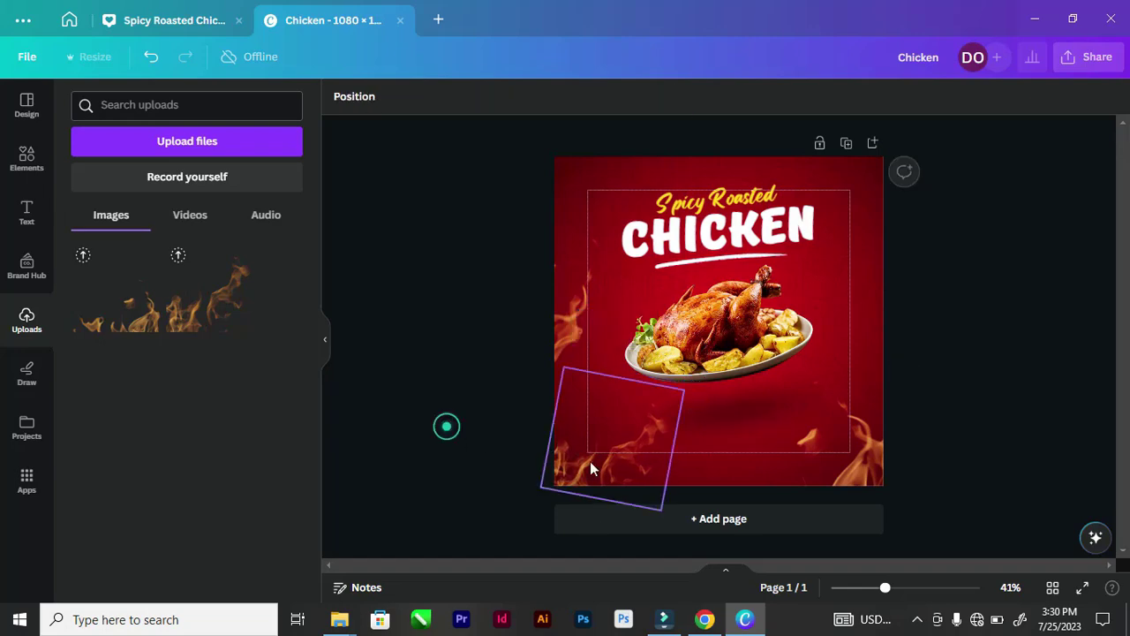
Try the transparency setting on the three selected fire images, leaving it at 100
left_click(590, 468)
left_click(576, 319, "shift")
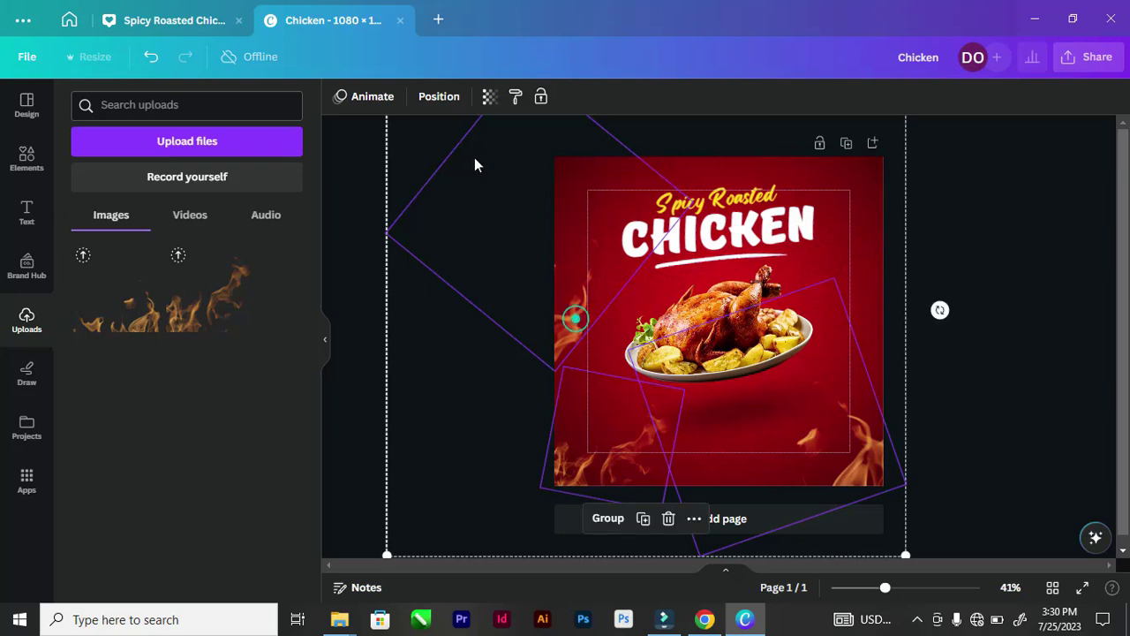
left_click(490, 98)
left_click_drag(490, 157, 693, 212)
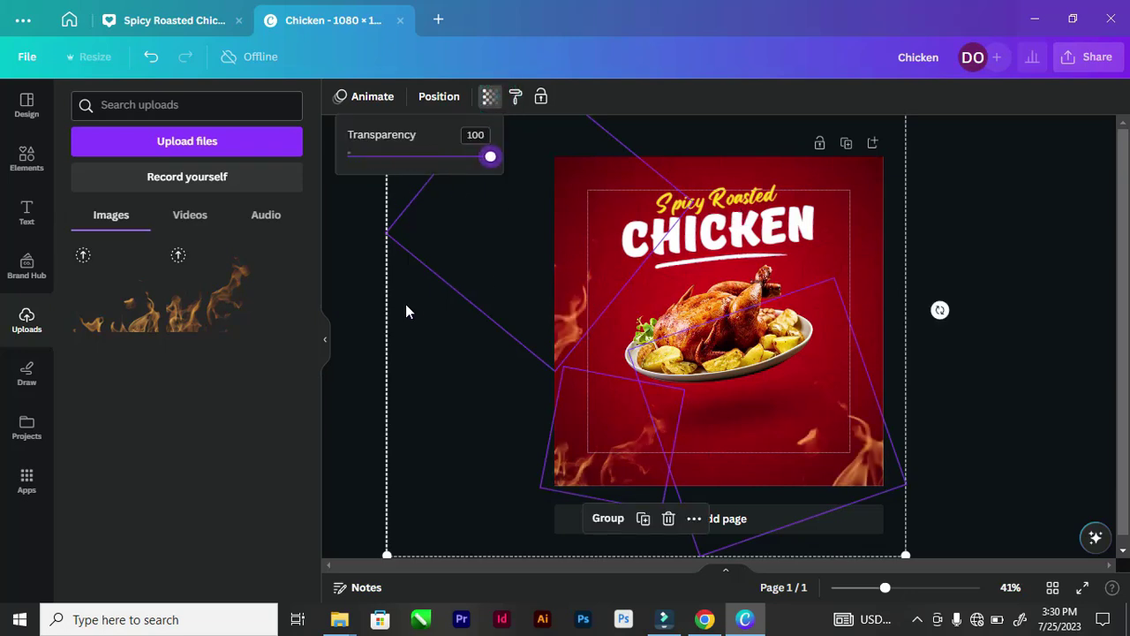
left_click(405, 327)
left_click(444, 404)
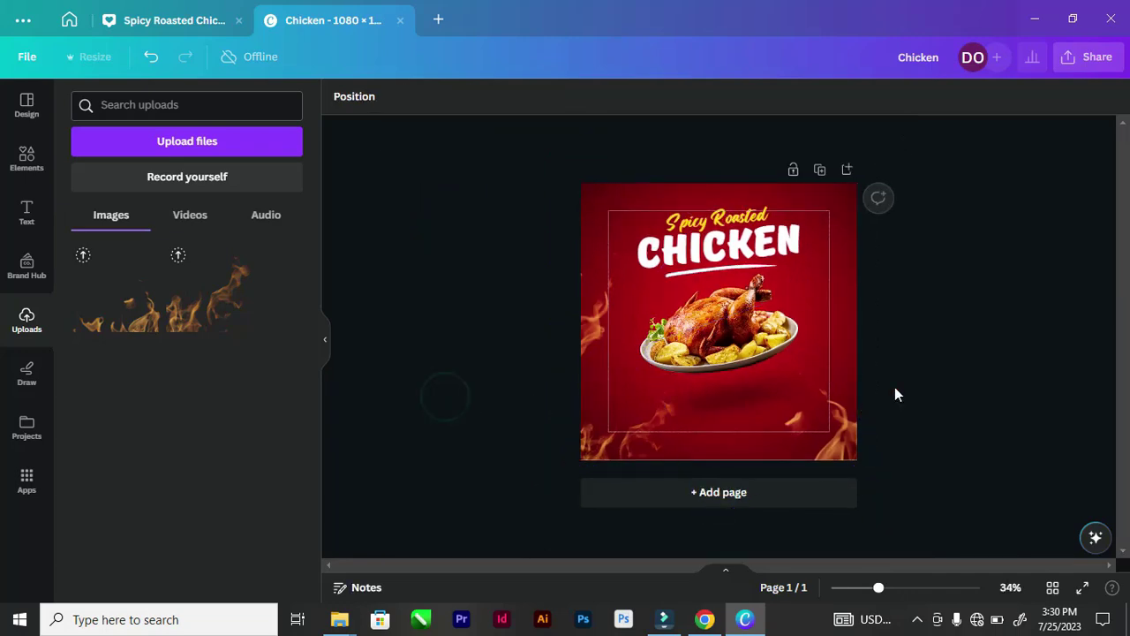
Group the three fire images, and undo a trial move of the group
left_click(783, 477)
left_click(624, 469, "shift")
left_click(571, 328, "shift")
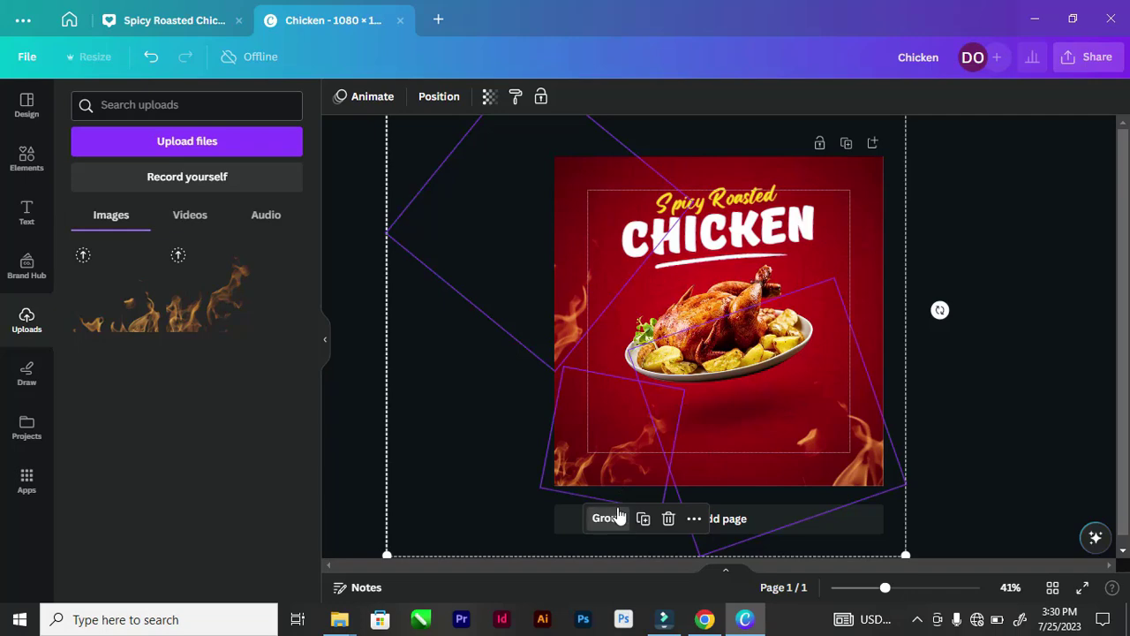
left_click(618, 518)
right_click(639, 462)
left_click(582, 478)
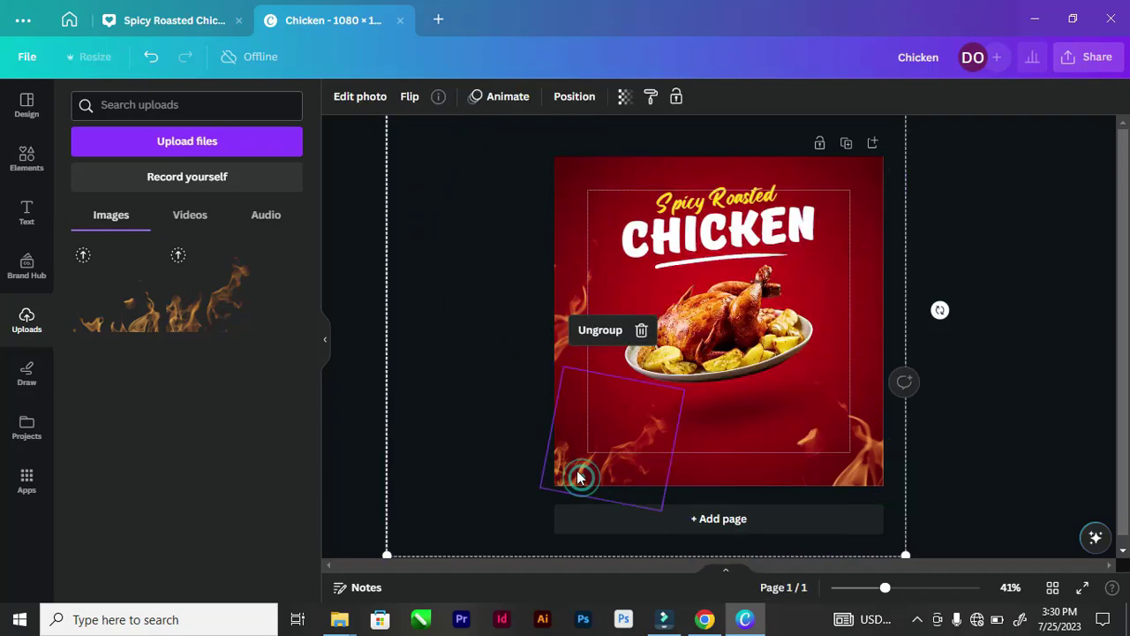
left_click_drag(561, 466, 673, 469)
key("ctrl+z")
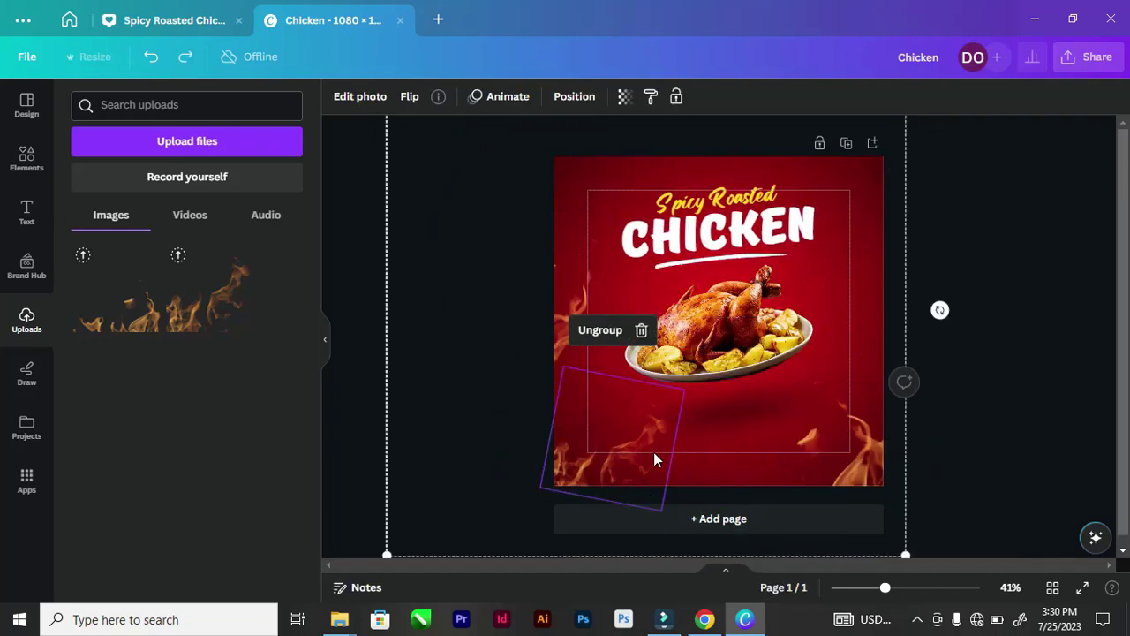
Lock the grouped fire images in place
right_click(646, 464)
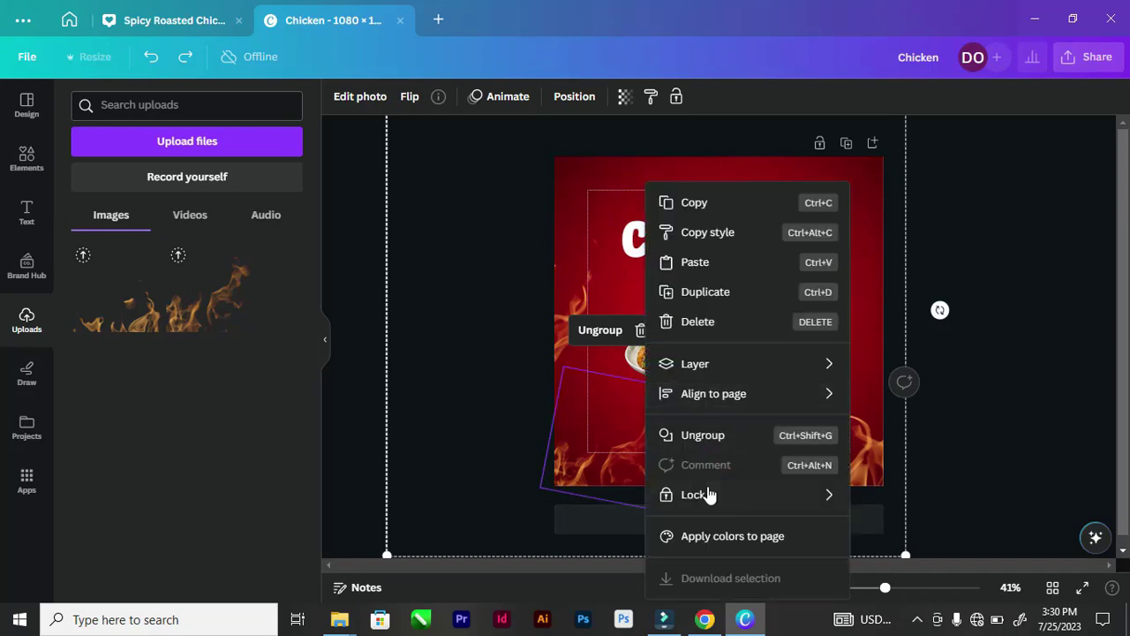
mouse_move(709, 495)
left_click(873, 499)
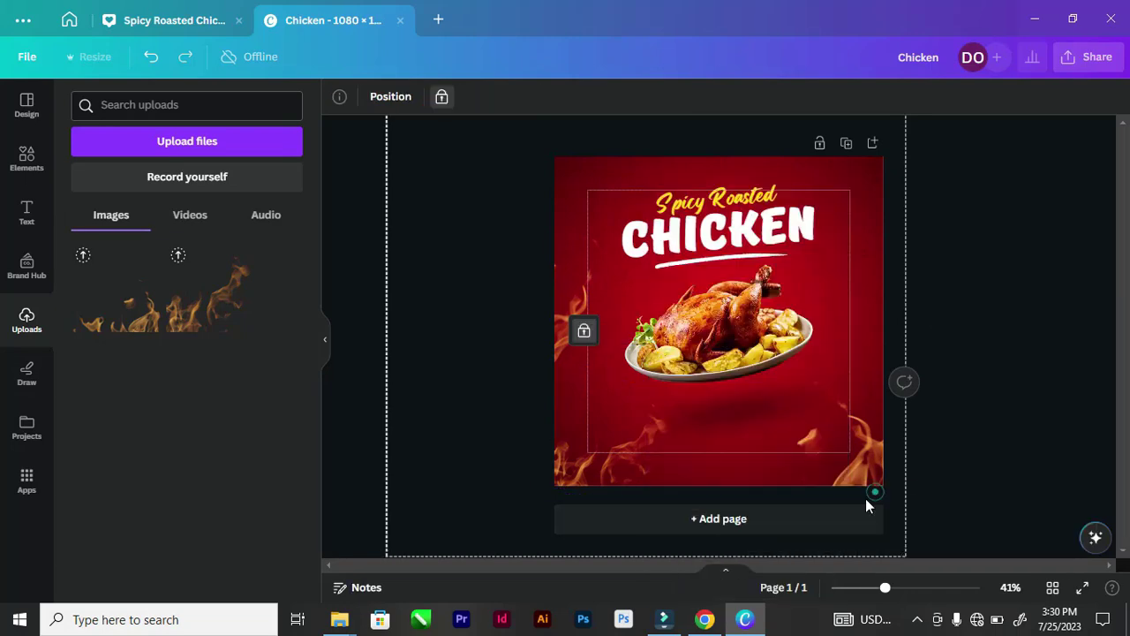
left_click(491, 358)
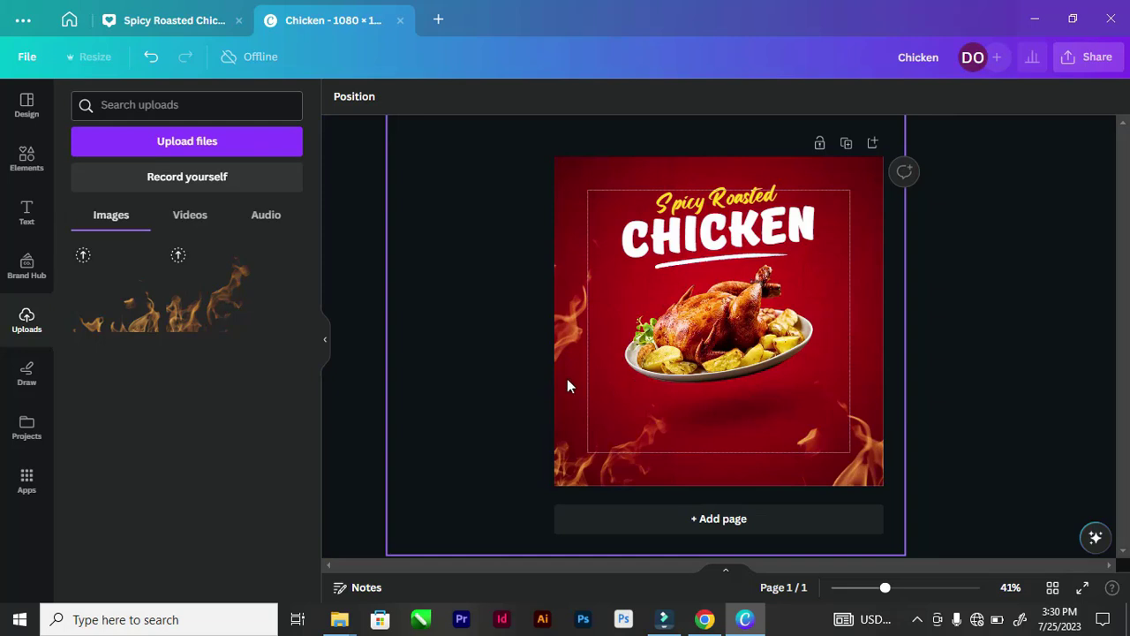
scroll(568, 381, "down", 1)
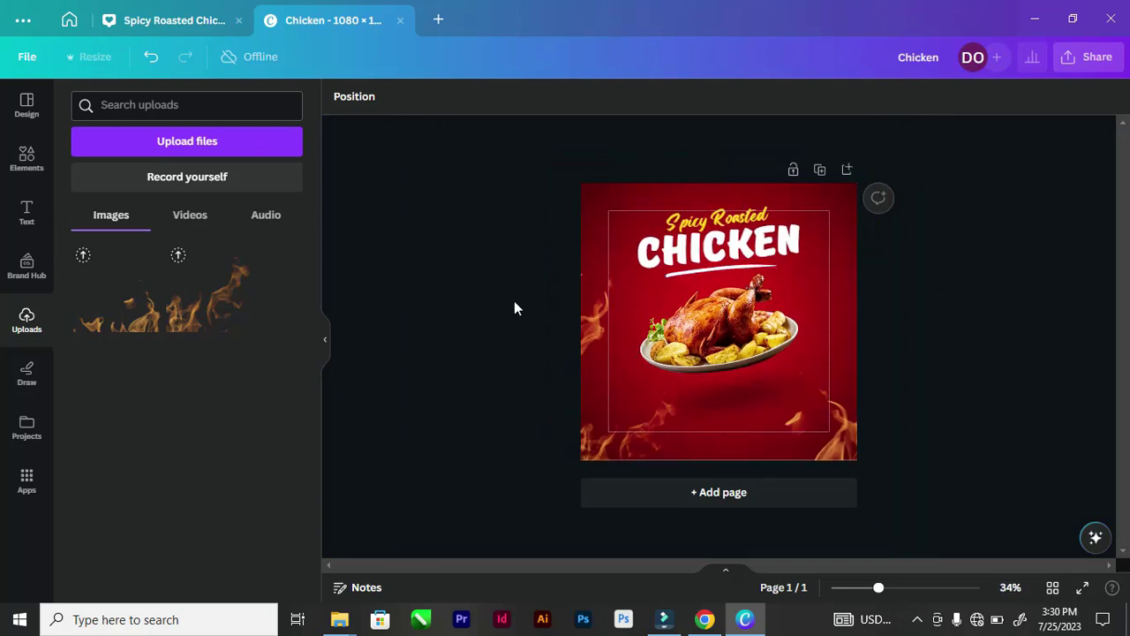
scroll(829, 359, "up", 1)
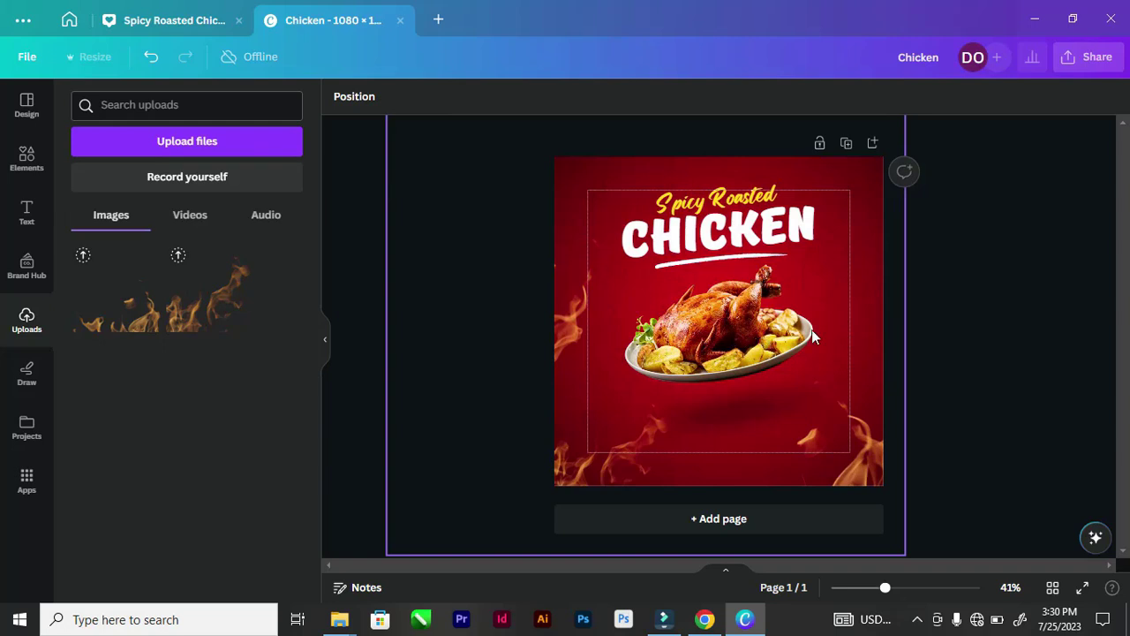
scroll(814, 335, "up", 2)
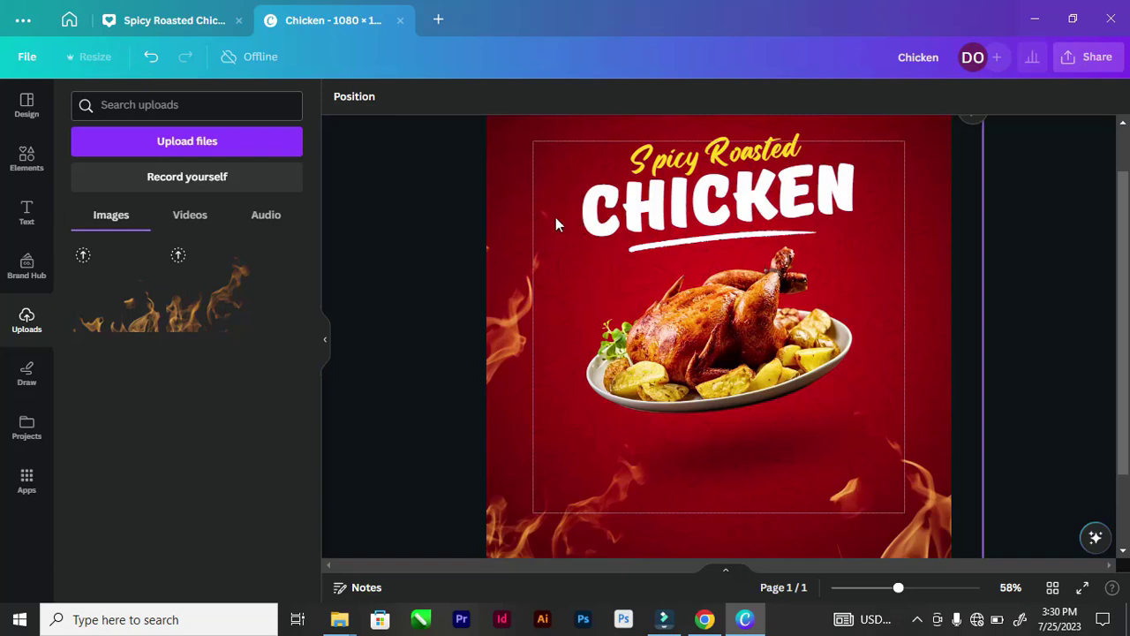
Browse the circle graphics in the elements library and add the thin, sketchy double-line circle outline to the design
left_click(12, 166)
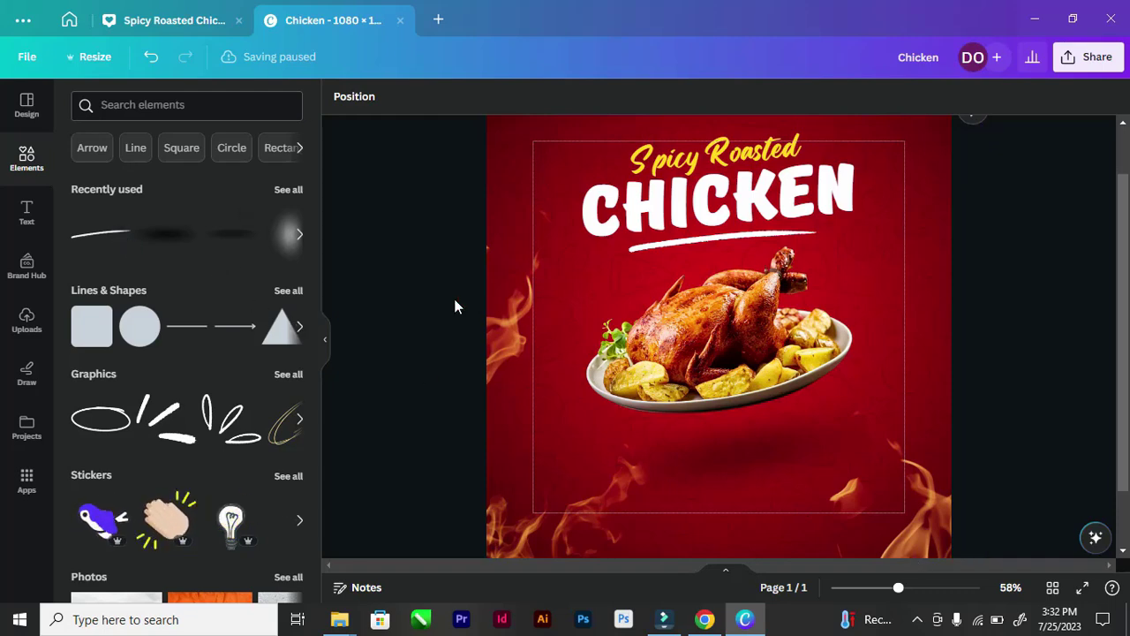
scroll(472, 303, "down", 3)
scroll(520, 316, "up", 1)
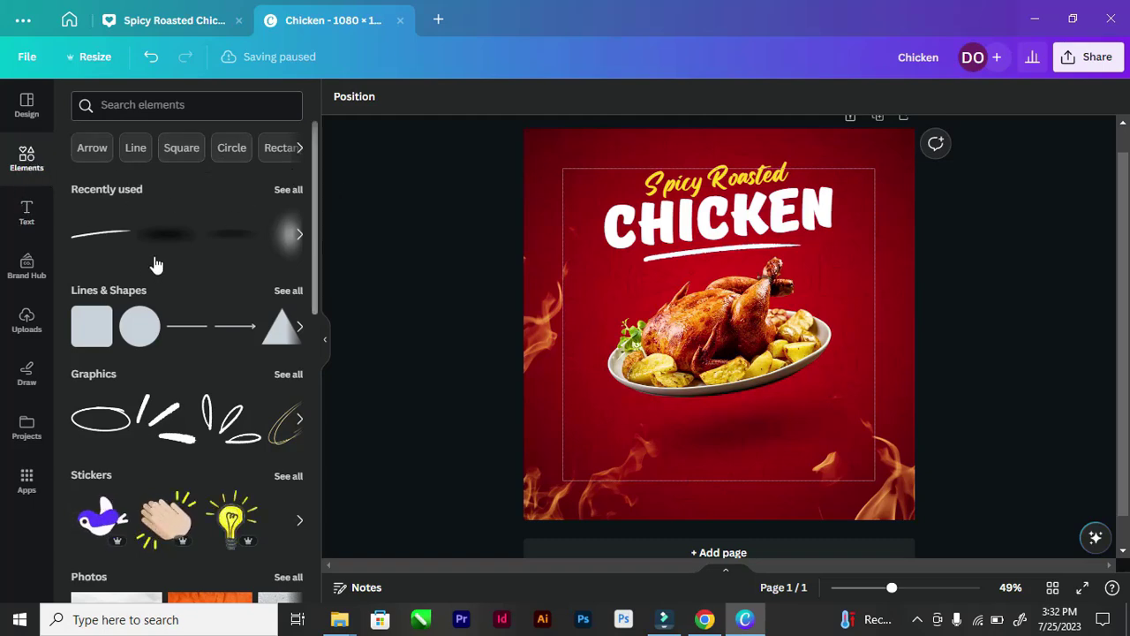
left_click(231, 151)
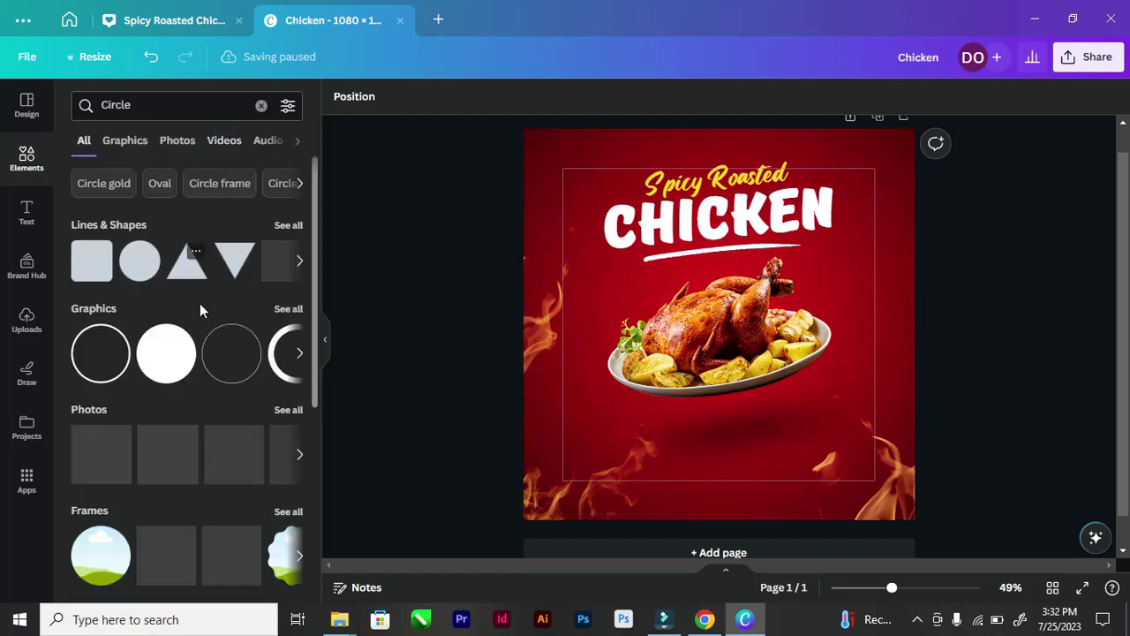
left_click(287, 311)
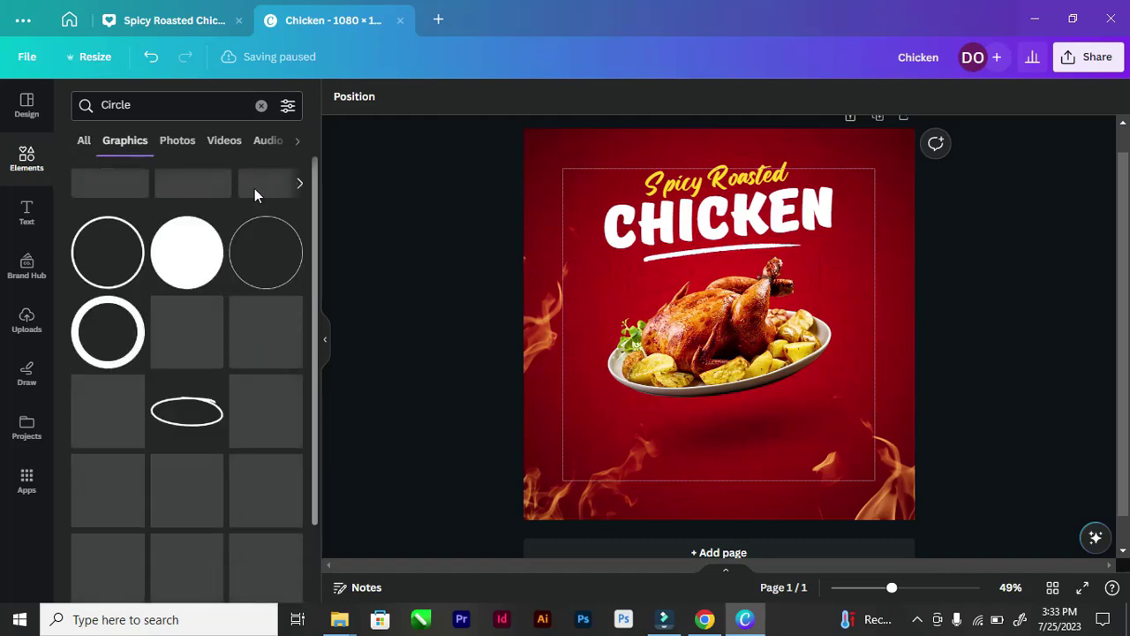
scroll(186, 202, "down", 6)
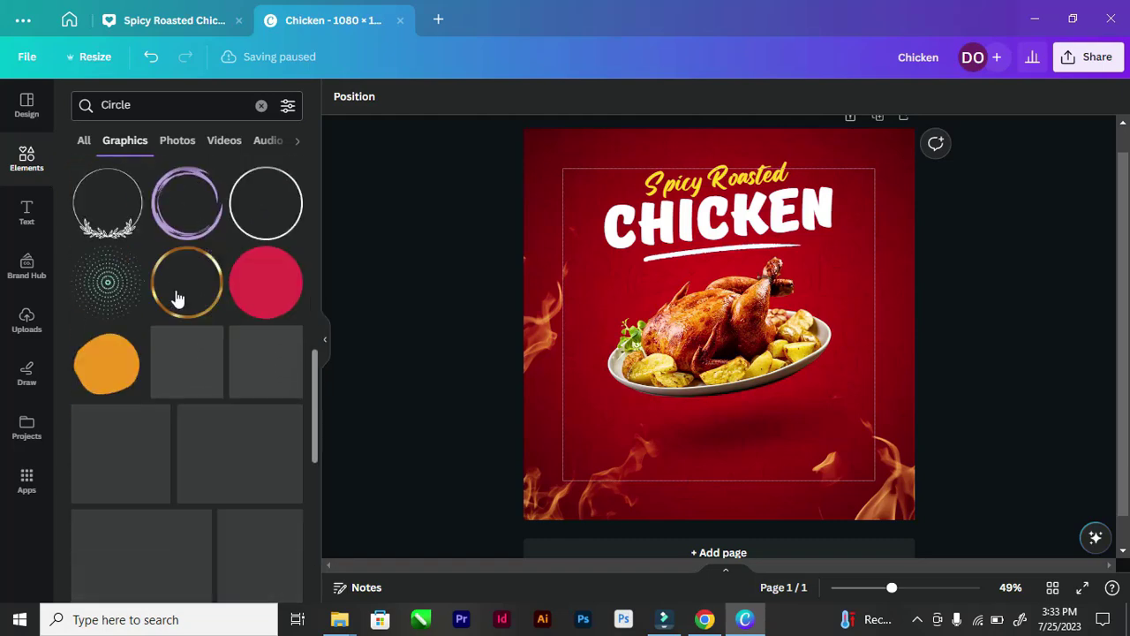
scroll(177, 298, "down", 2)
scroll(159, 322, "up", 2)
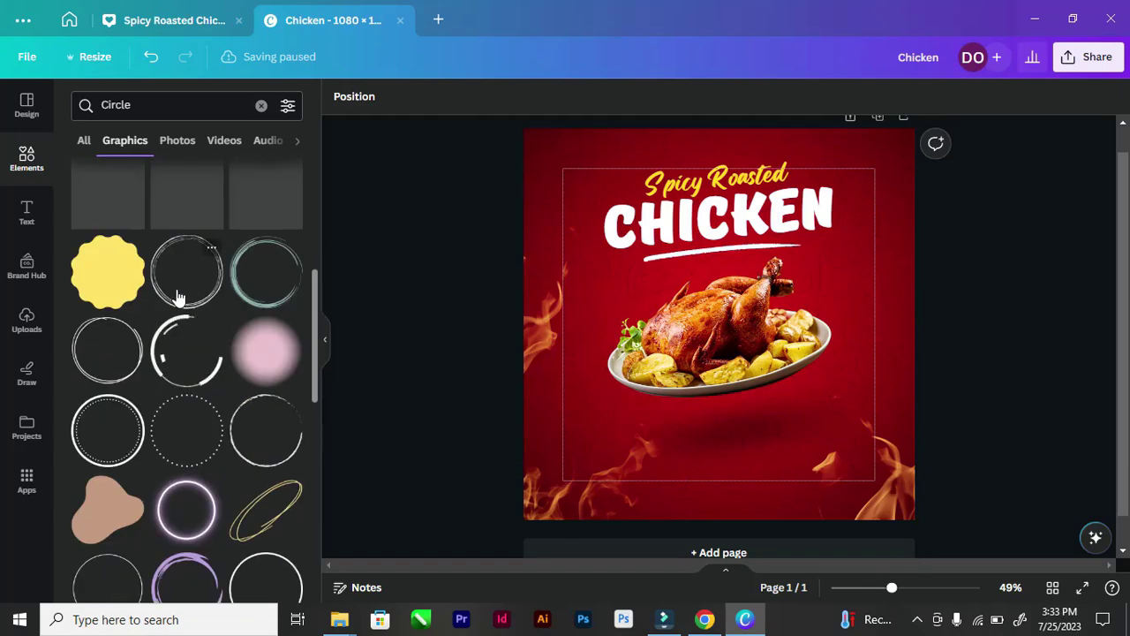
left_click(77, 333)
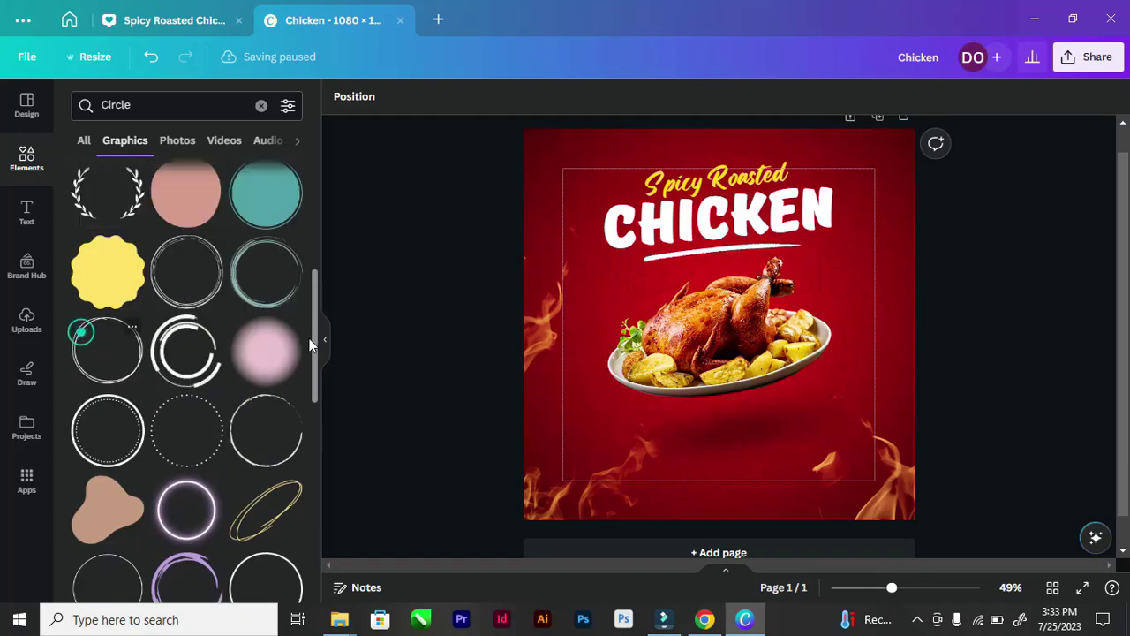
Shrink the circle outline to about 239 by 222 and place it centred below the chicken plate
left_click_drag(645, 260, 801, 293)
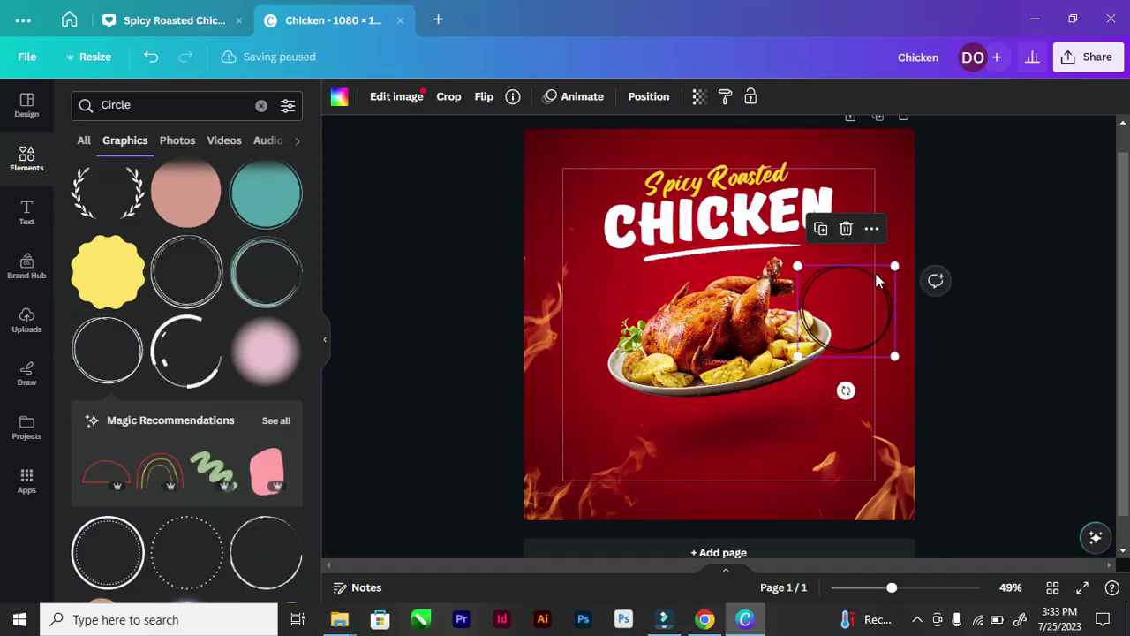
mouse_move(895, 266)
left_mouse_down()
mouse_move(901, 253)
mouse_move(884, 275)
left_mouse_up()
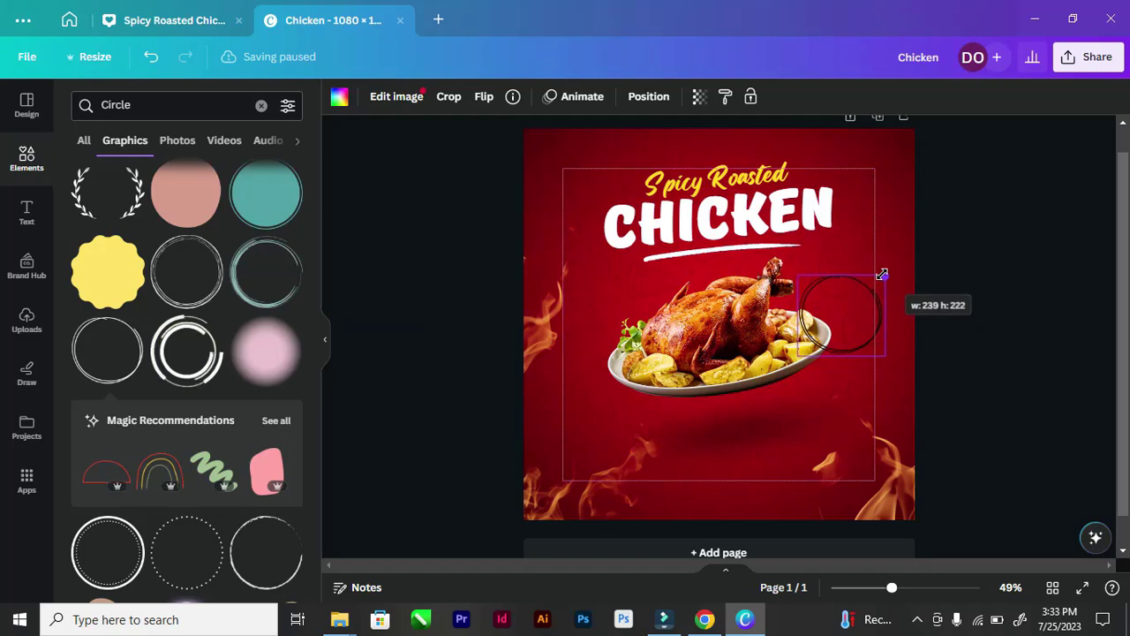
left_click_drag(825, 353, 727, 425)
Recolor the circle outline with the yellow from the document colors
left_click(341, 99)
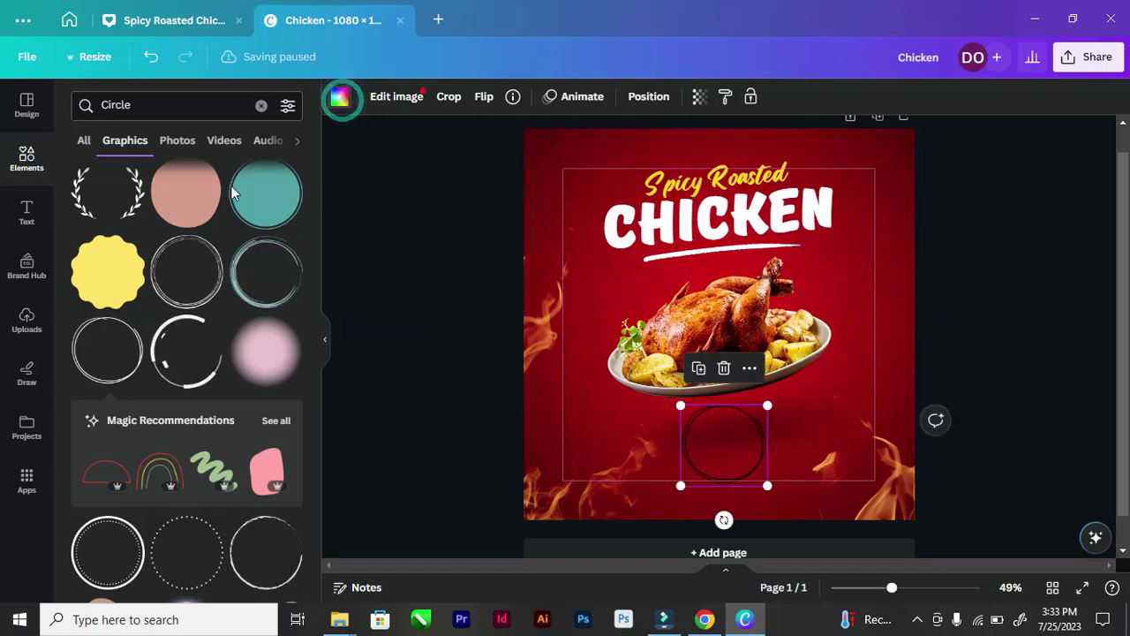
left_click(167, 186)
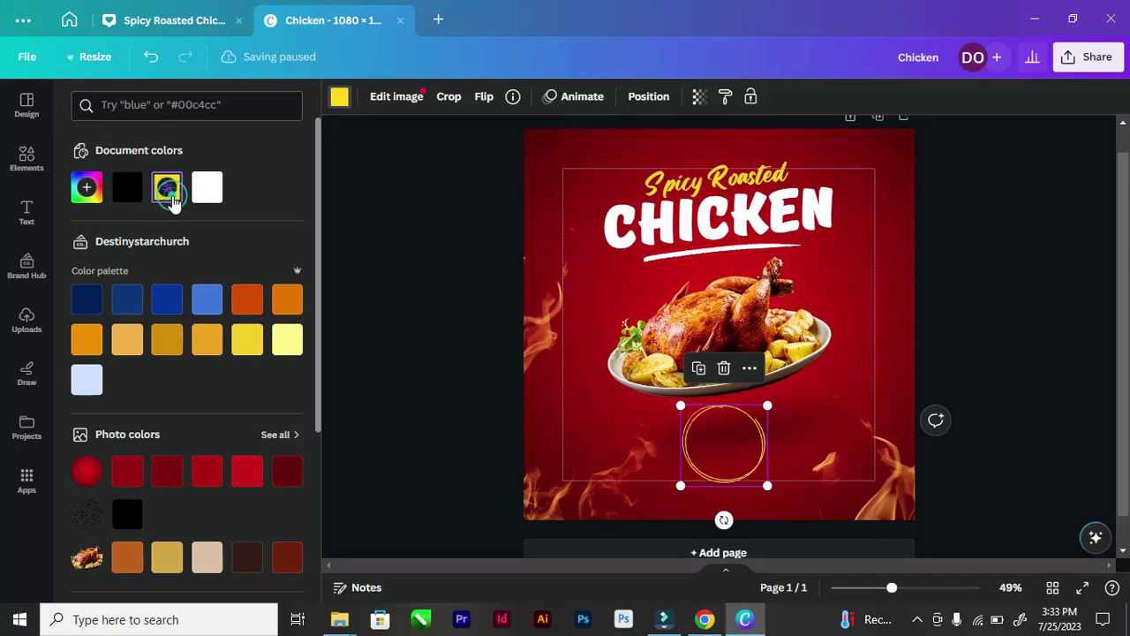
left_click(405, 285)
Add a text box reading "Up to" to the poster
scroll(830, 495, "up", 3)
scroll(834, 459, "down", 1)
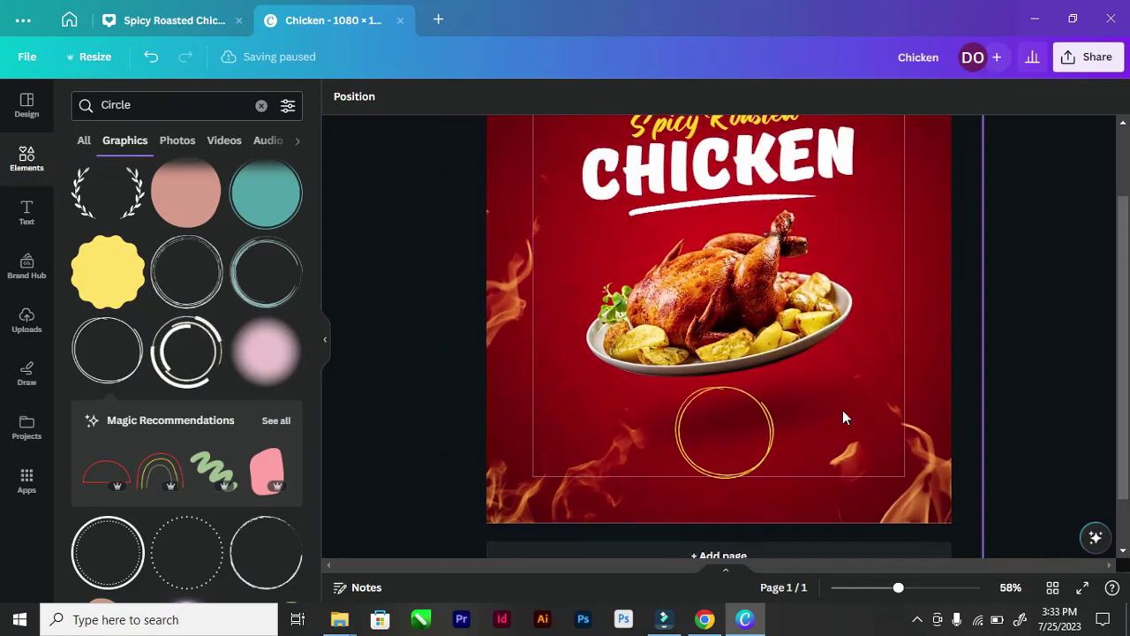
scroll(795, 415, "up", 2)
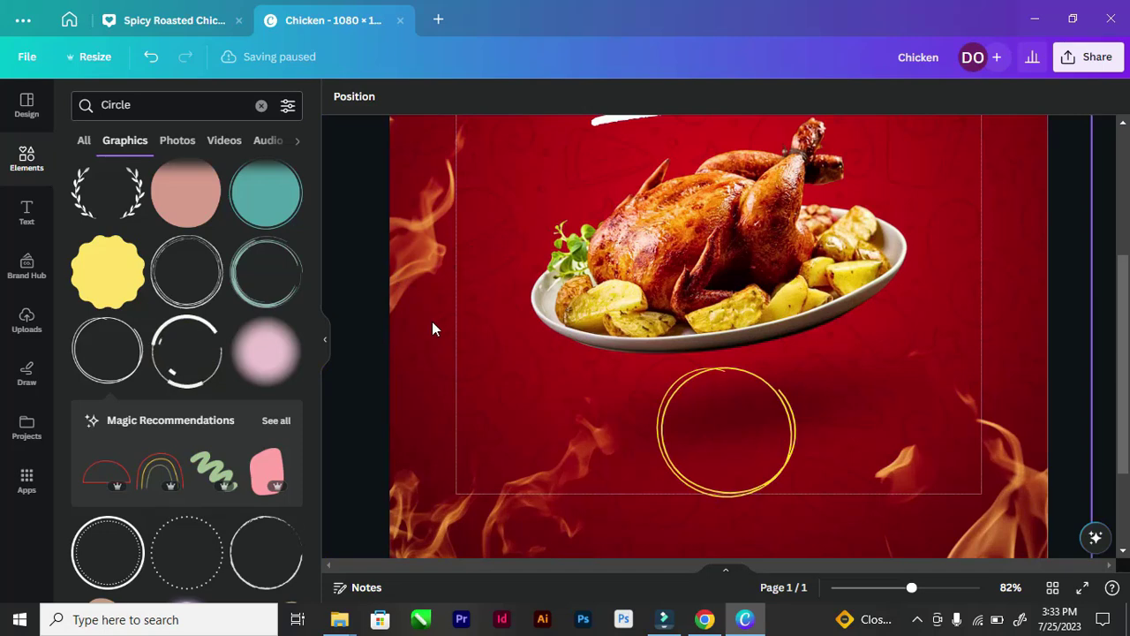
key("t")
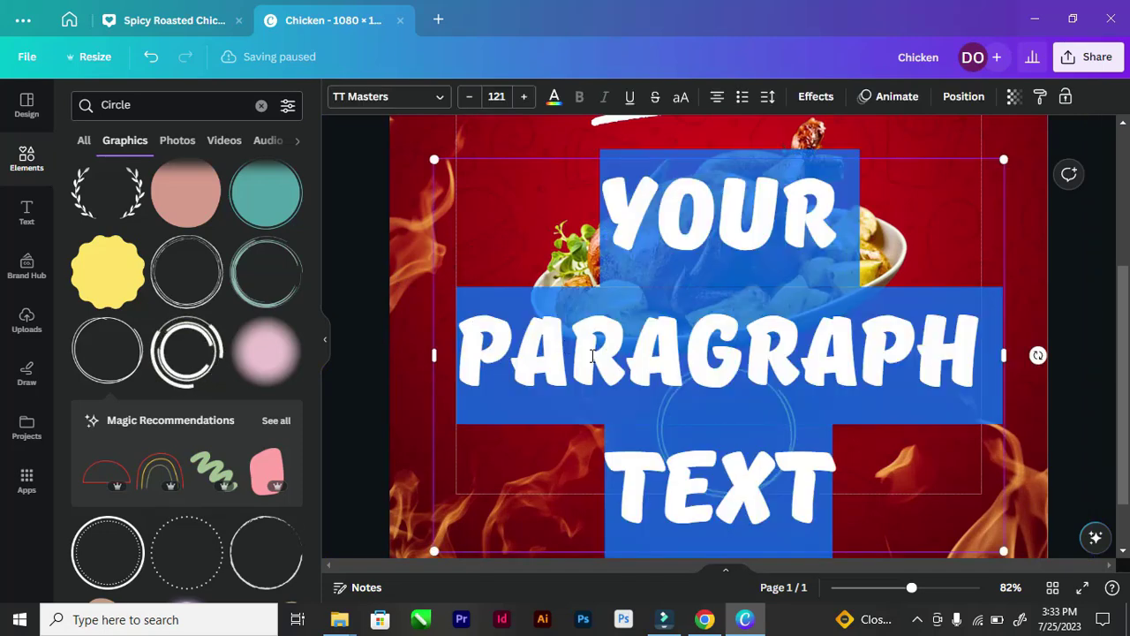
type("UP RO")
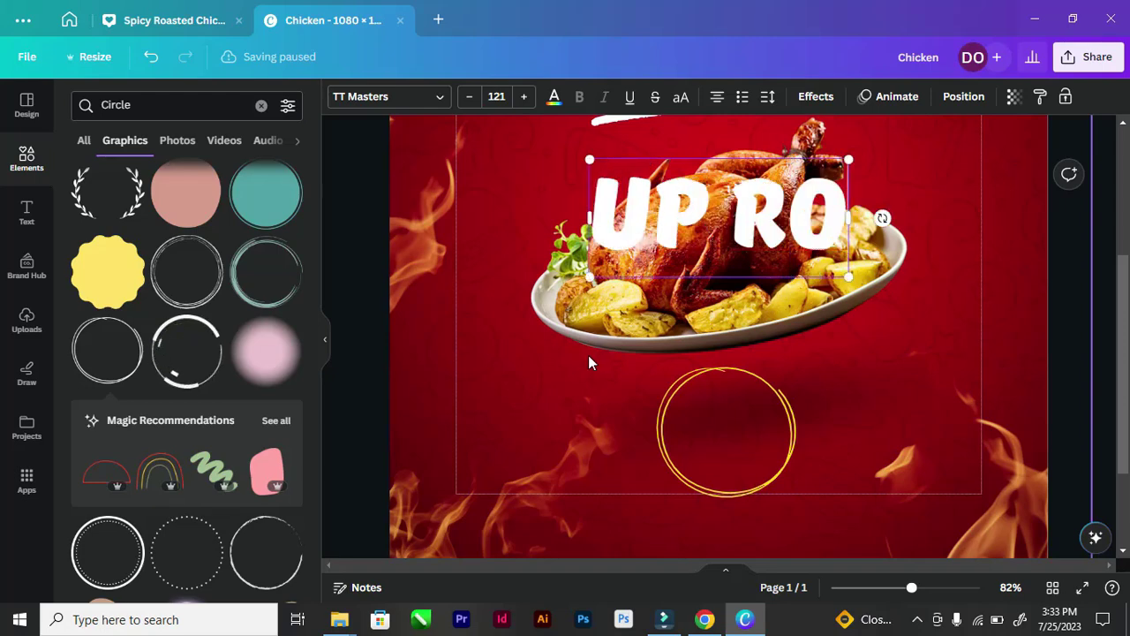
key("BackSpace")
key("BackSpace")
type("Y")
key("BackSpace")
type("TO")
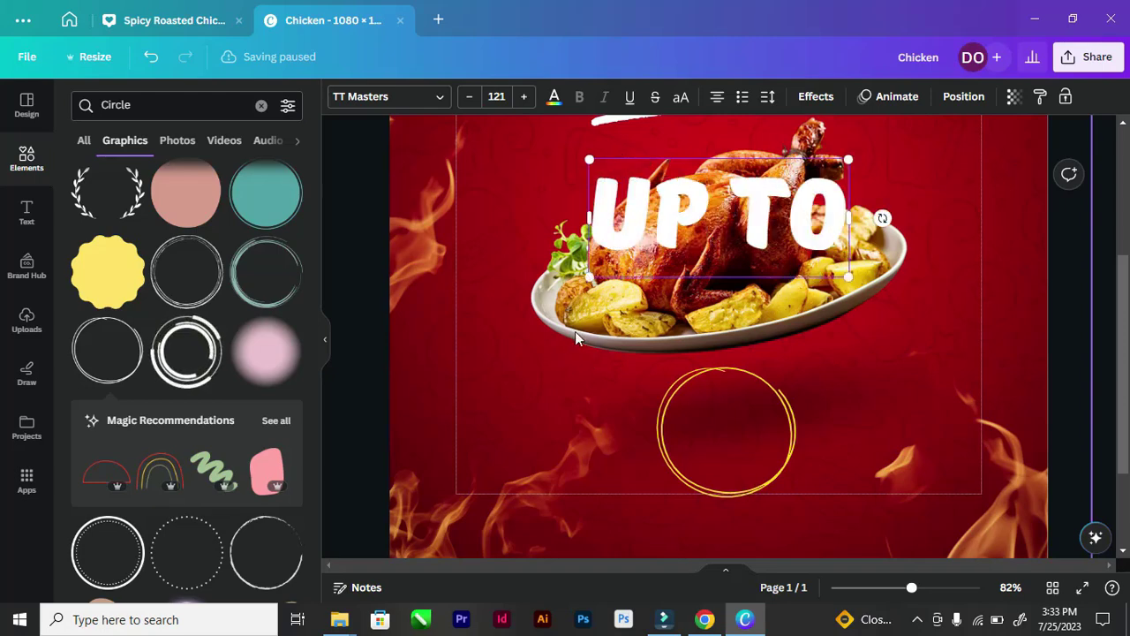
left_click(338, 181)
Set the "Up to" text in Regular Brush at size 27.9 and place it below the plate's left edge
left_click_drag(603, 240, 503, 291)
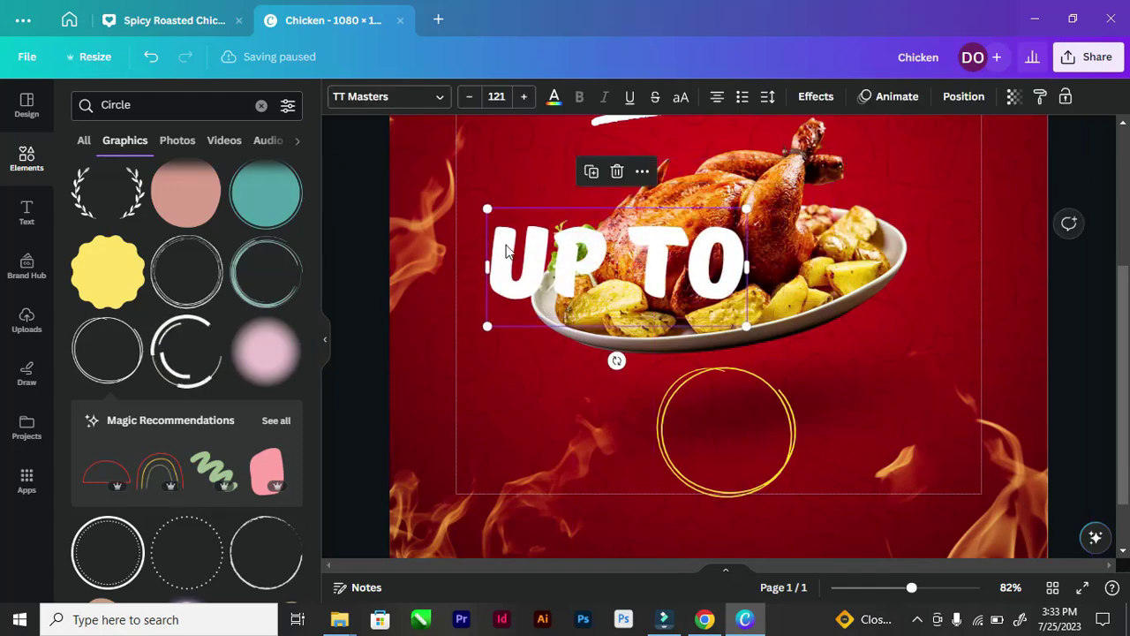
left_click_drag(485, 210, 579, 251)
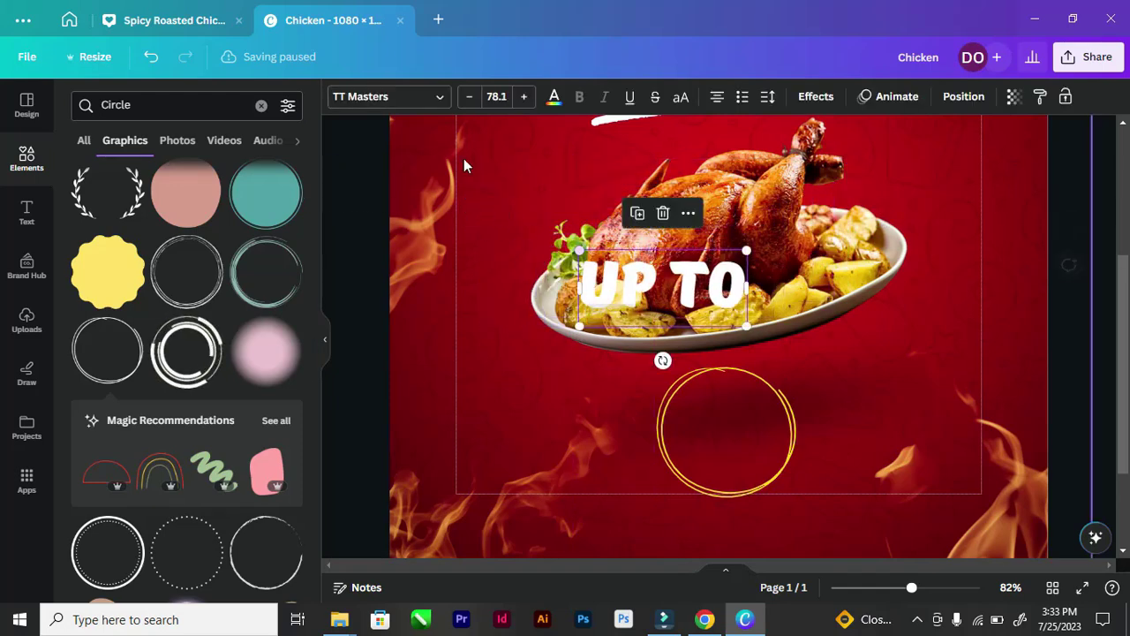
left_click(432, 106)
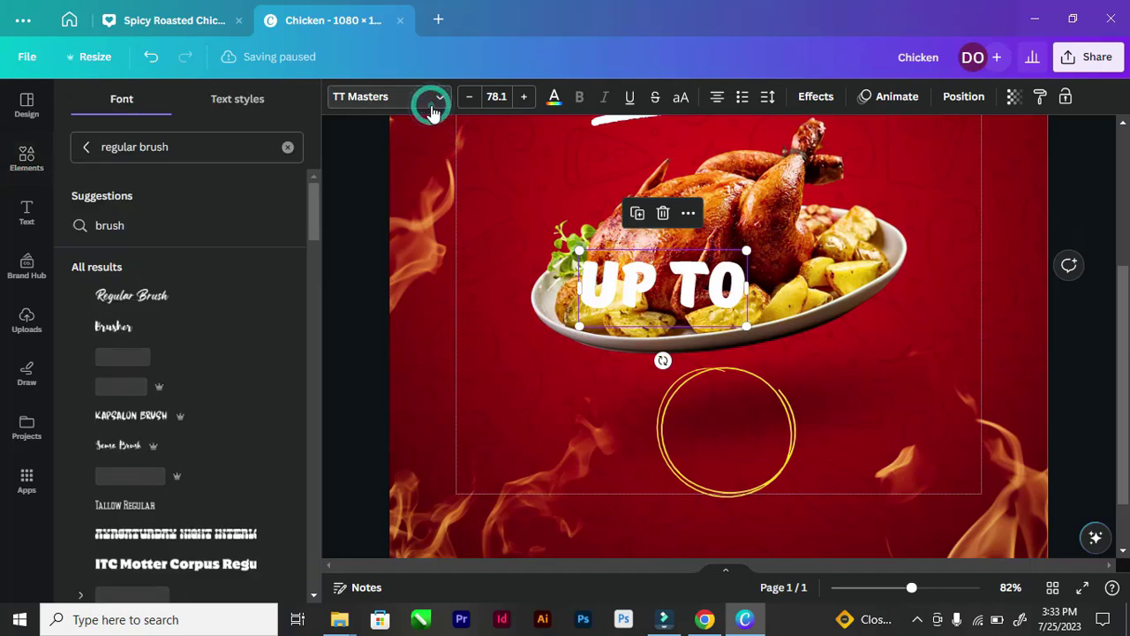
left_click(131, 296)
left_click_drag(623, 284, 709, 393)
left_click_drag(824, 368, 515, 360)
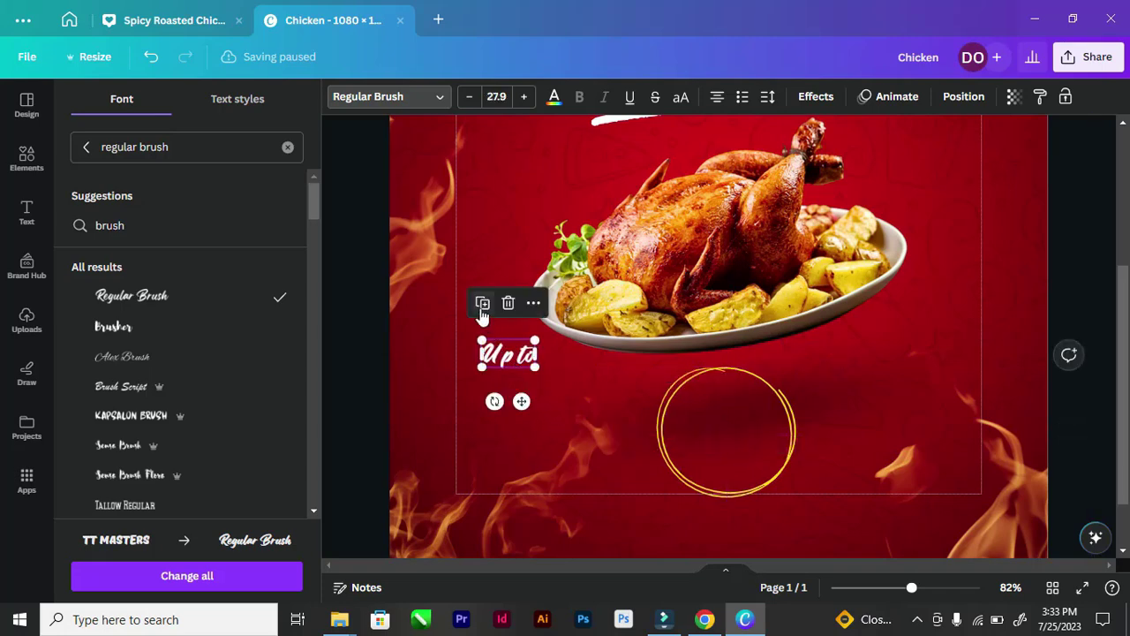
Duplicate the "Up to" text and change the copy to "30%"
left_click(483, 305)
double_click(509, 393)
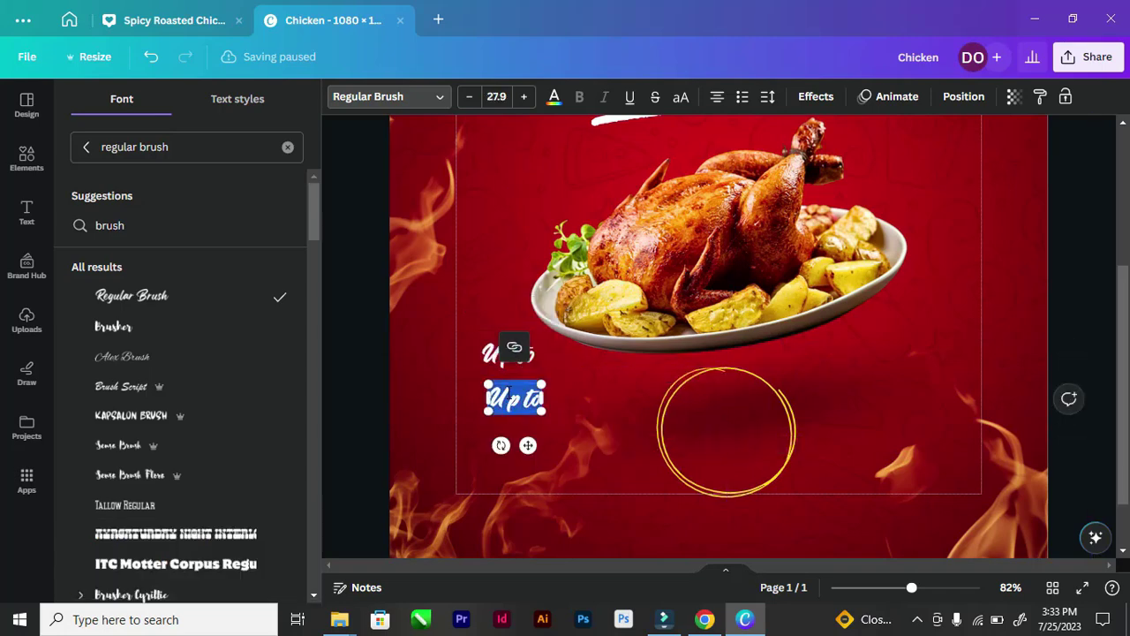
type("4")
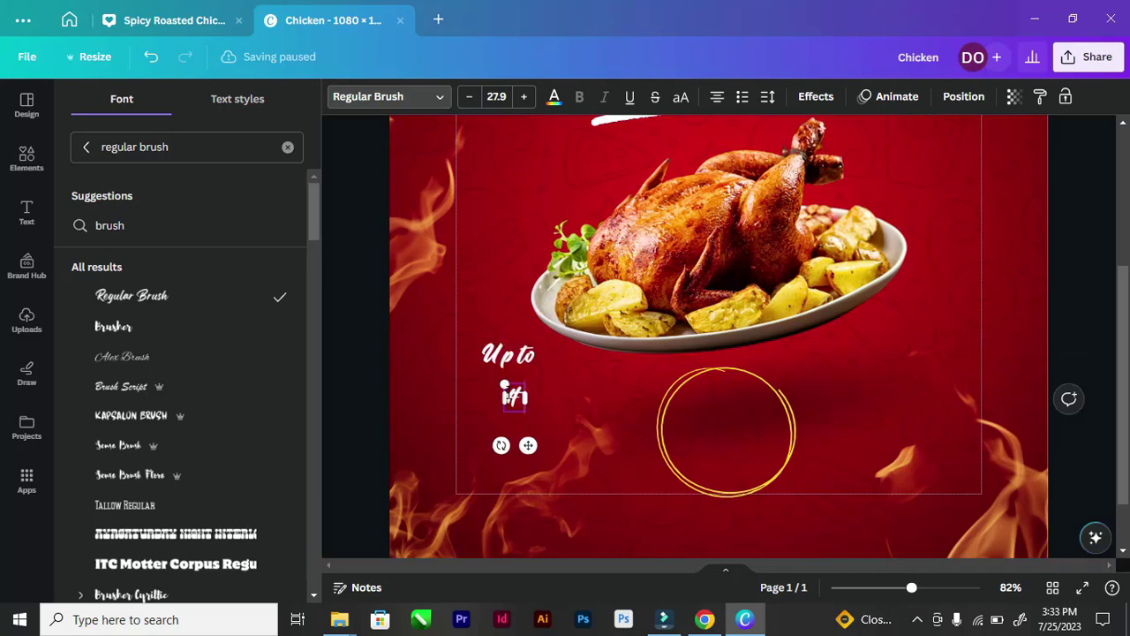
key("BackSpace")
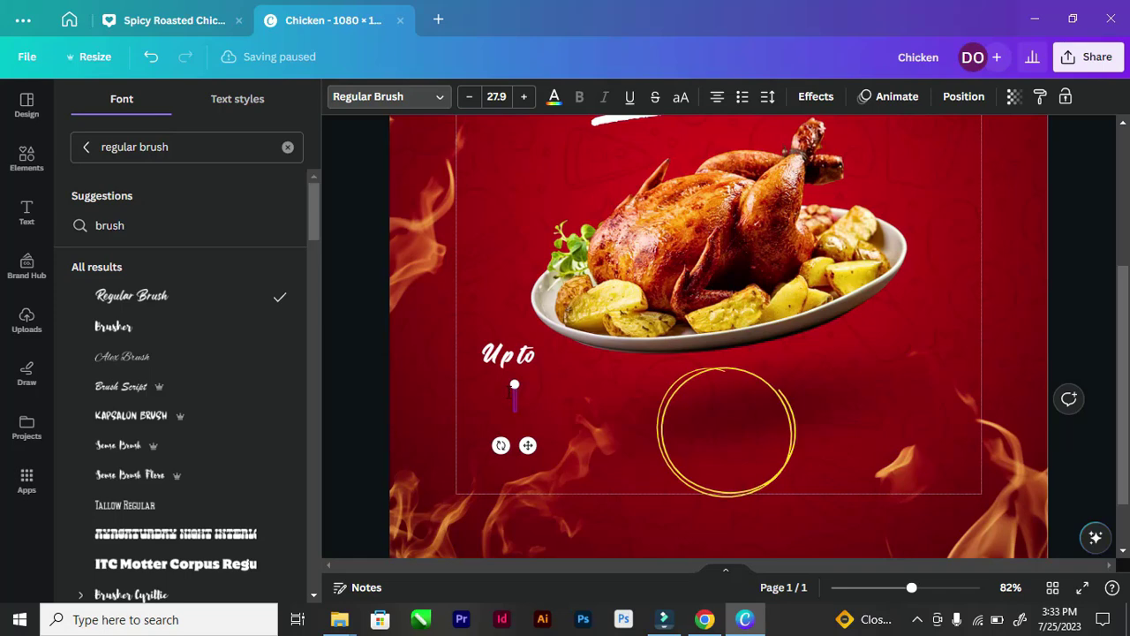
type("20")
type("%")
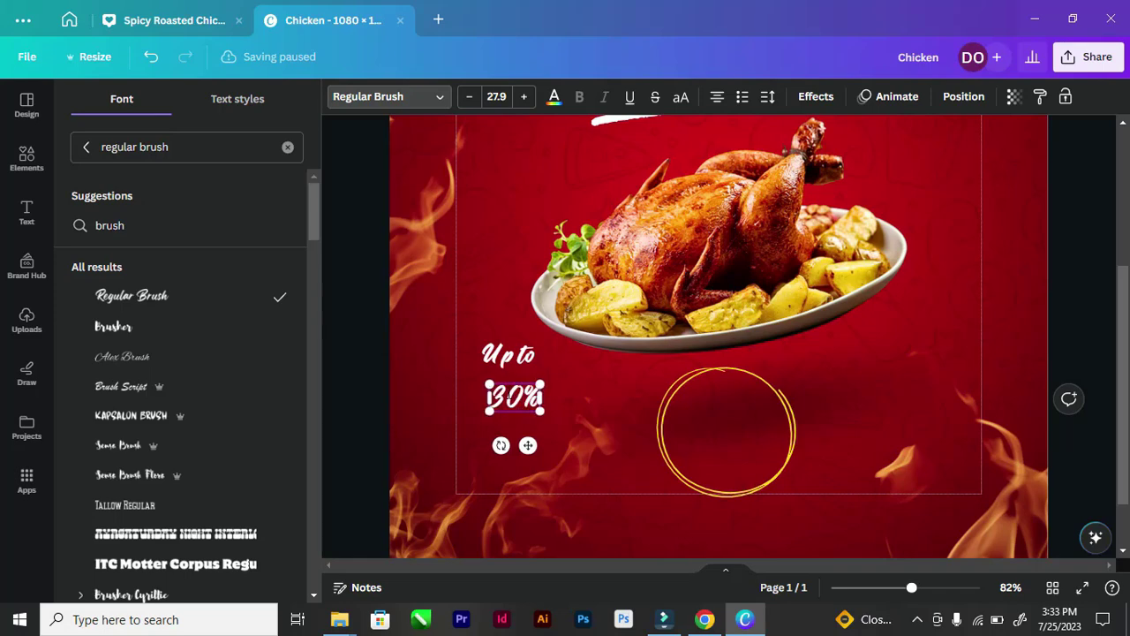
Set the "30%" text in TT Masters at size 67.4 and position it directly under "Up to"
left_click(389, 96)
left_click(388, 96)
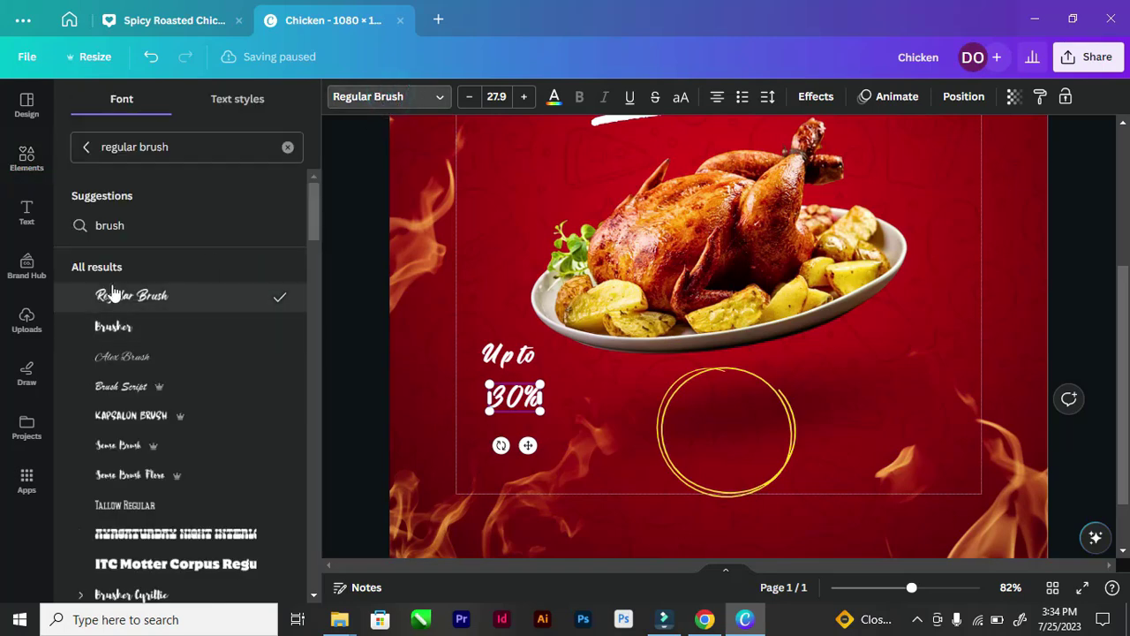
left_click(288, 149)
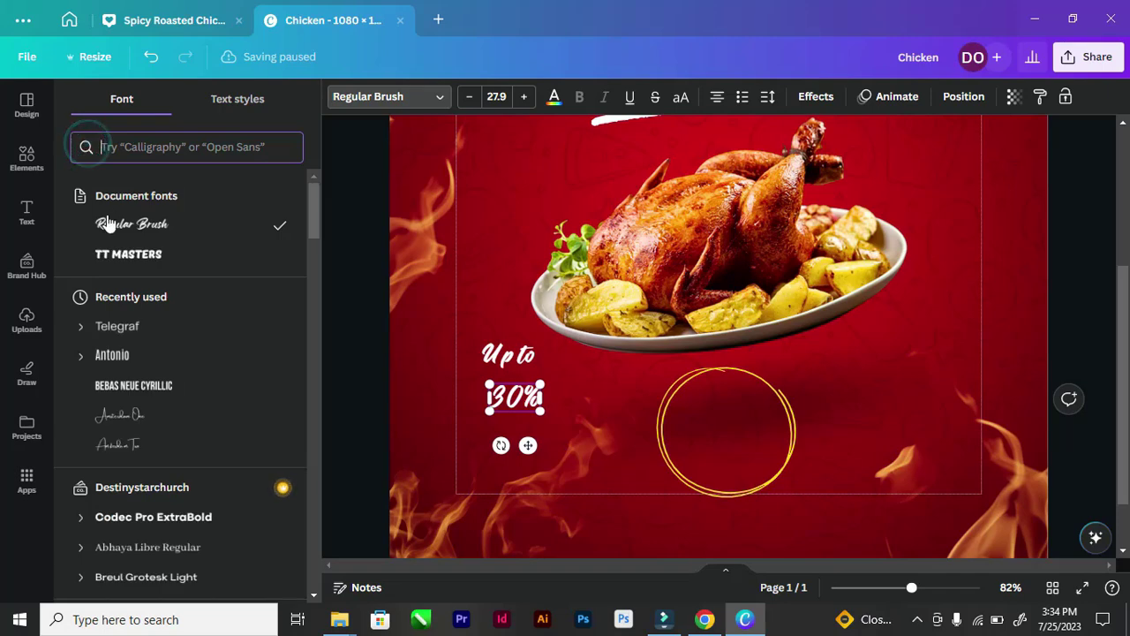
left_click(124, 253)
left_click_drag(534, 412, 415, 403)
left_click(415, 403)
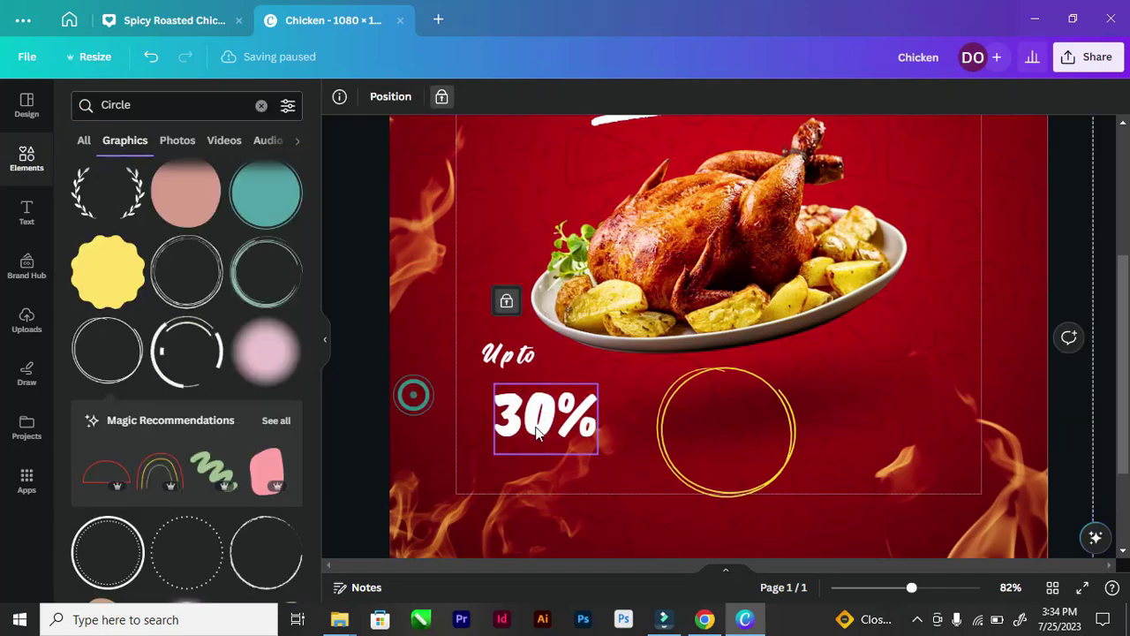
left_click_drag(565, 422, 532, 410)
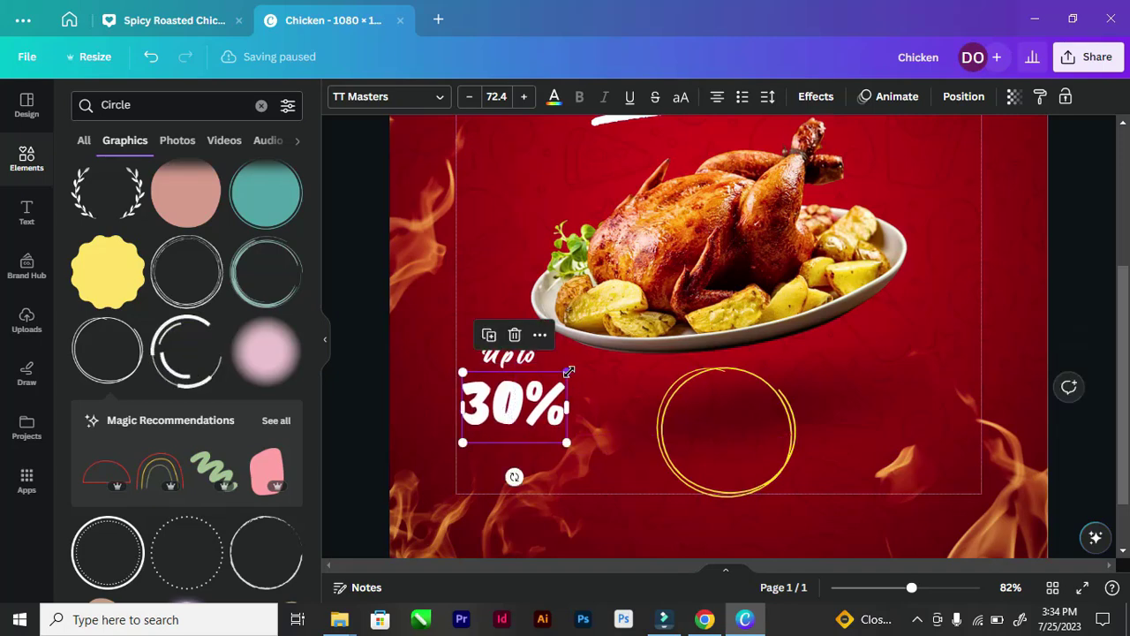
mouse_move(569, 372)
left_mouse_down()
mouse_move(548, 383)
mouse_move(559, 377)
left_mouse_up()
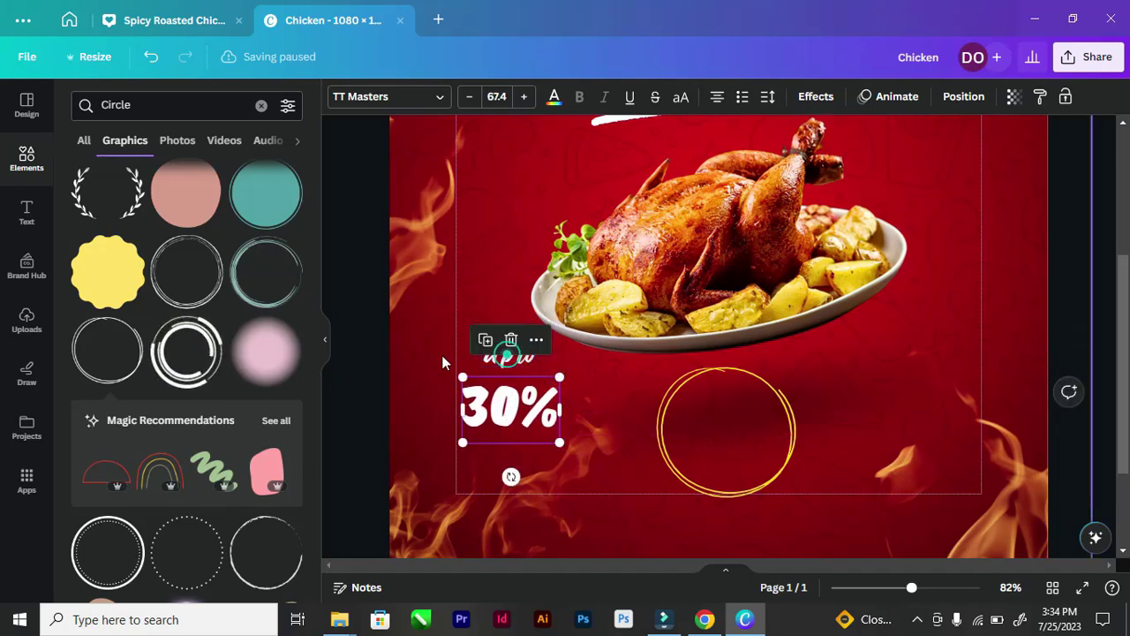
Duplicate the "Up to" text, place the copy beneath "30%", and change it to "off"
left_click(507, 356)
left_click(482, 303)
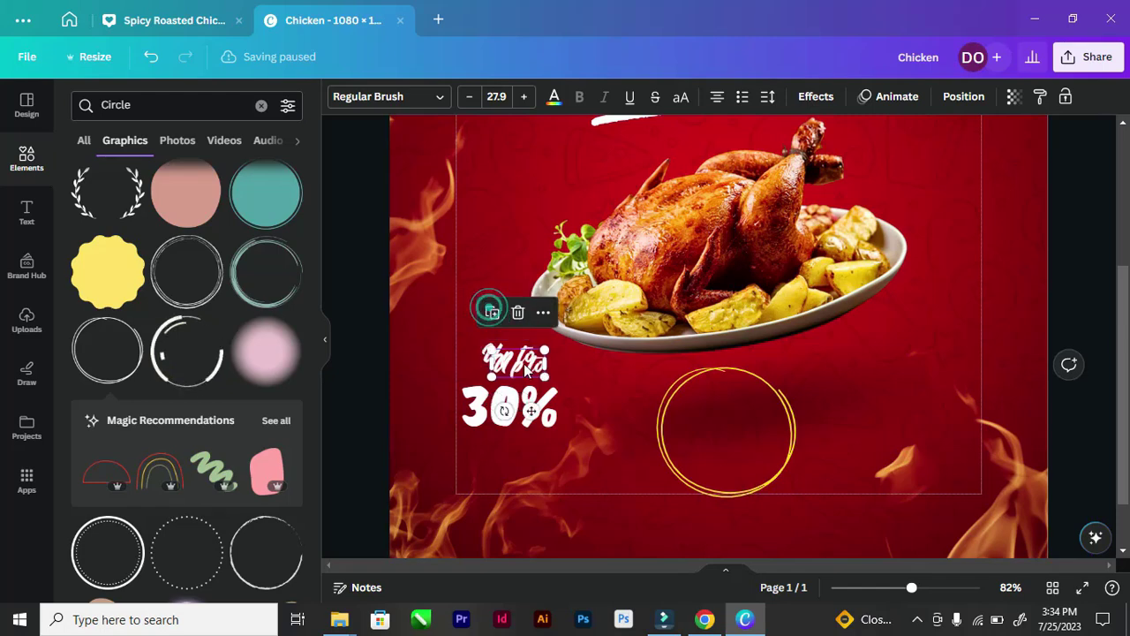
left_click_drag(525, 362, 511, 458)
double_click(510, 457)
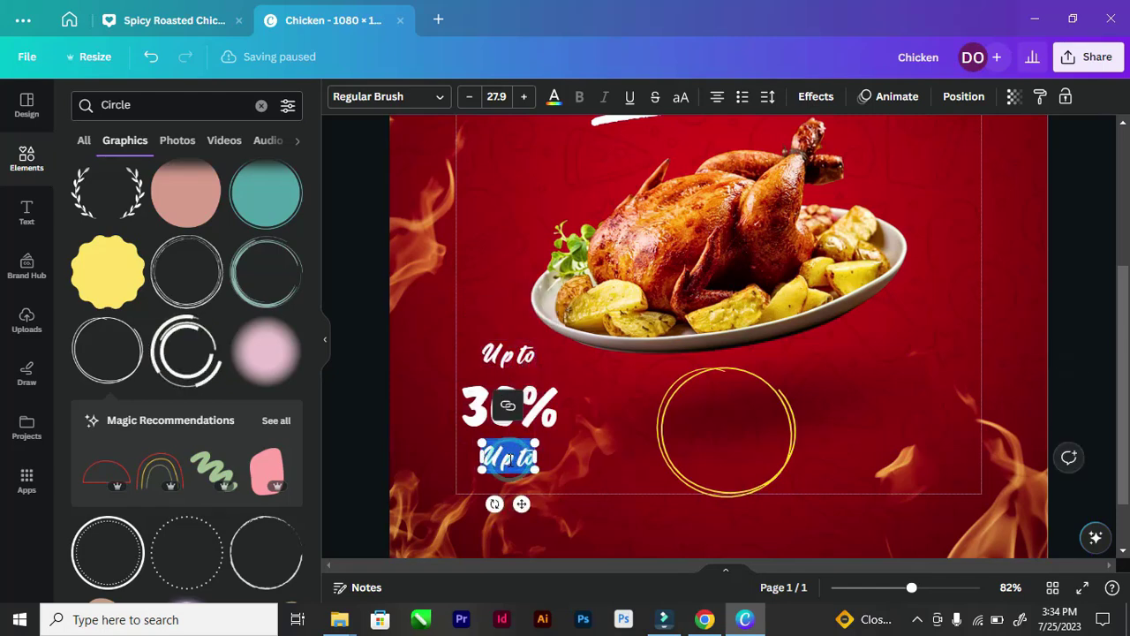
type("o")
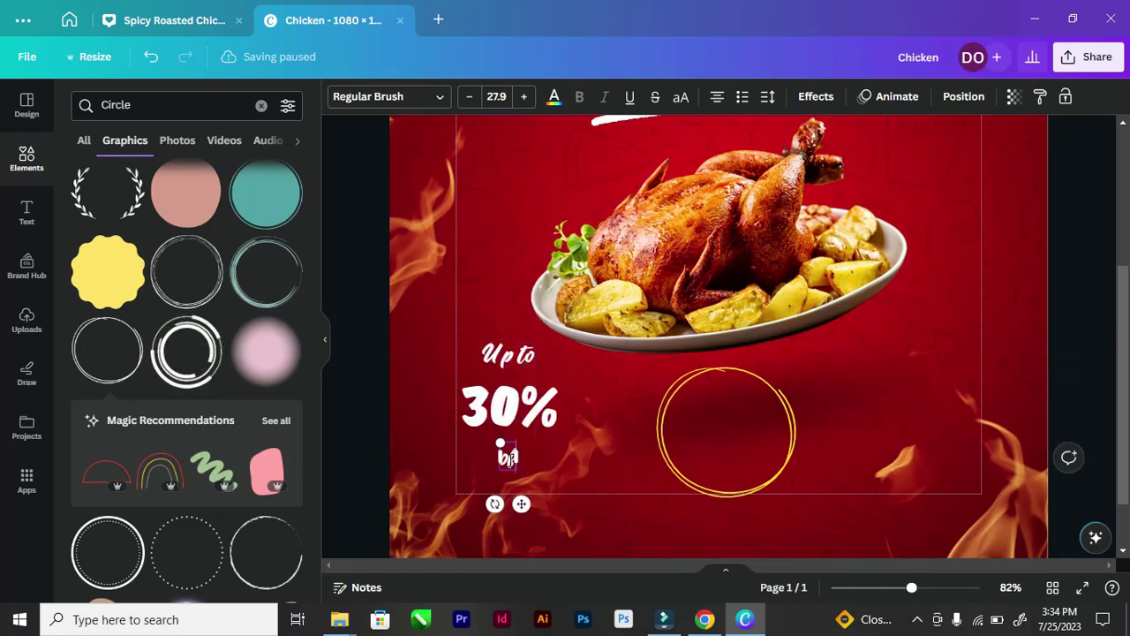
type("ff")
left_click(422, 393)
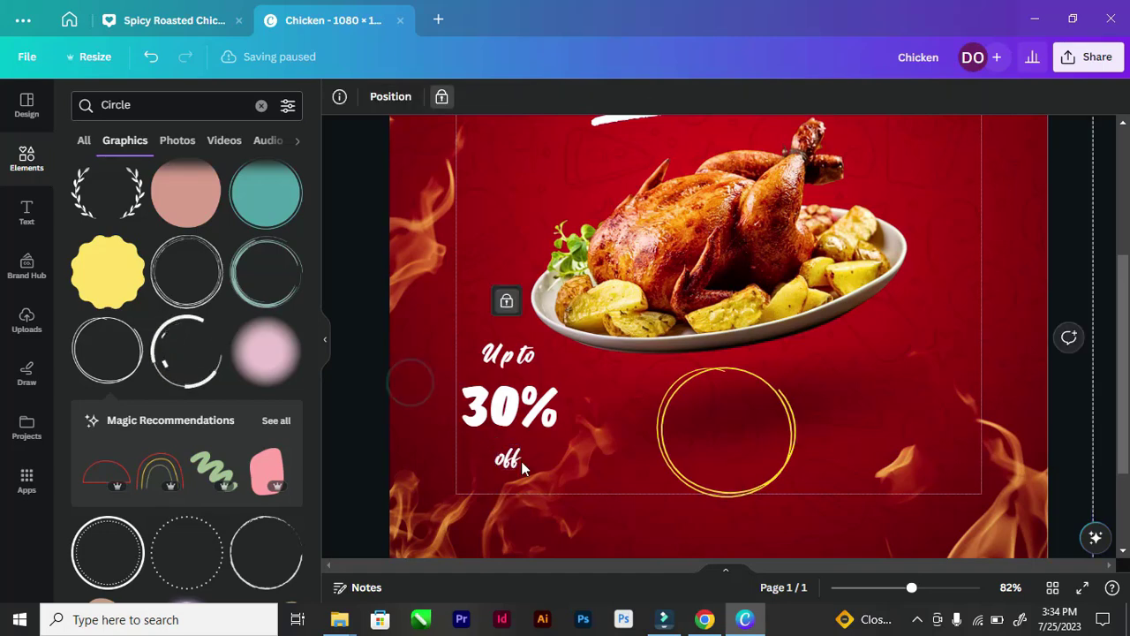
Enlarge "off" to size 45.4 and bring both script lines closer to "30%", centred on it
scroll(520, 461, "up", 3)
left_click_drag(515, 461, 499, 444)
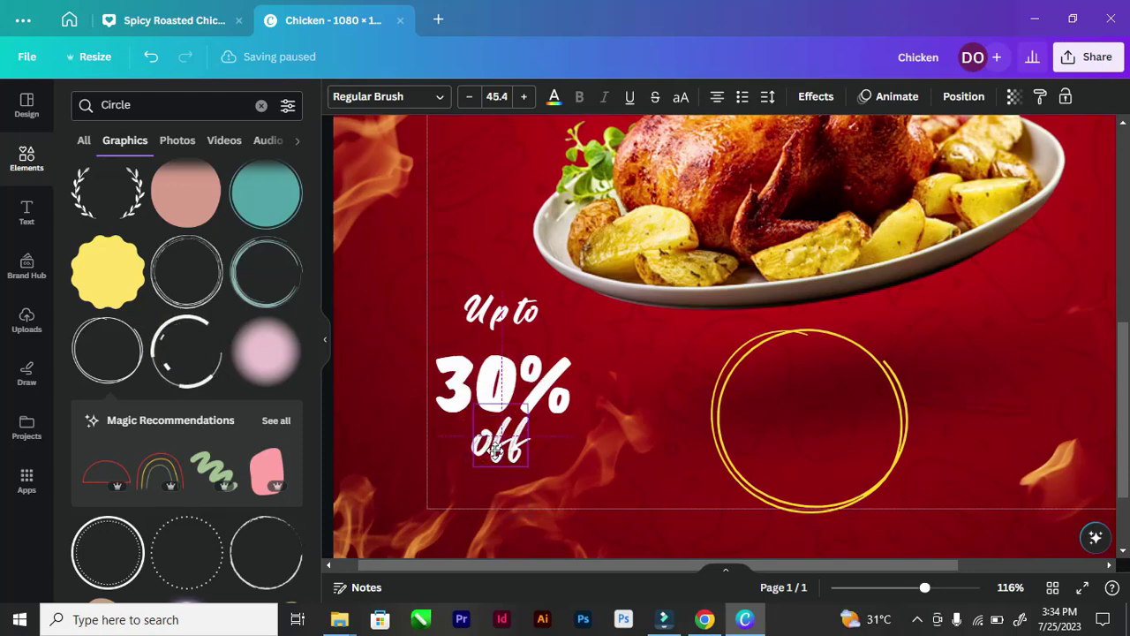
left_click_drag(483, 321, 483, 332)
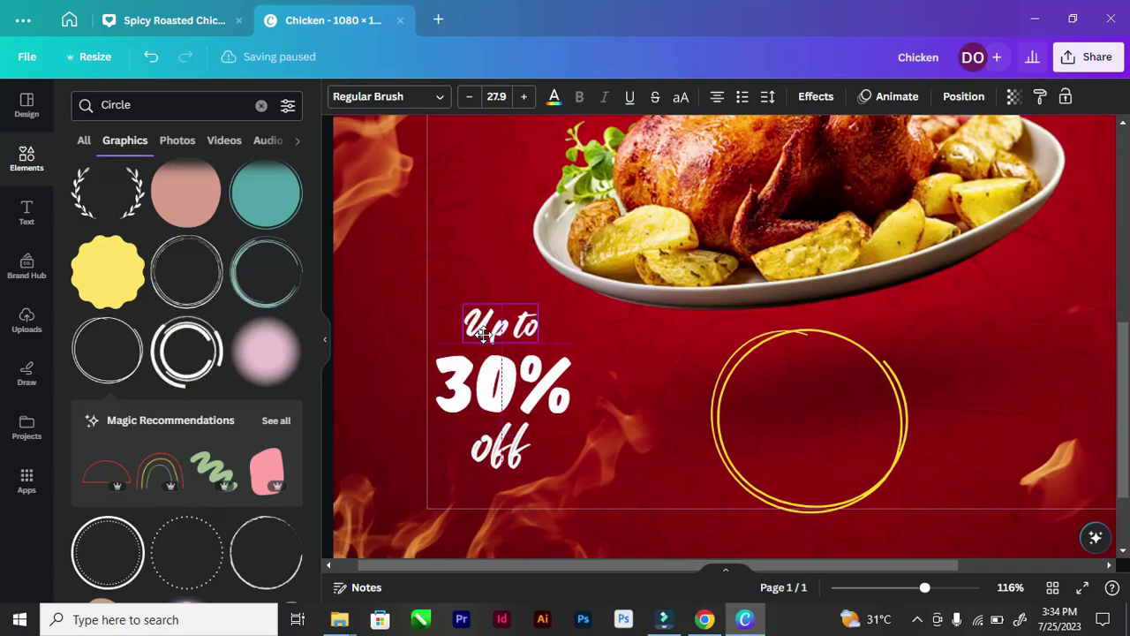
Reduce "off" to size 40.8 and "30%" to size 60.3, and reposition the three discount text lines in a tighter stack
left_click(501, 448)
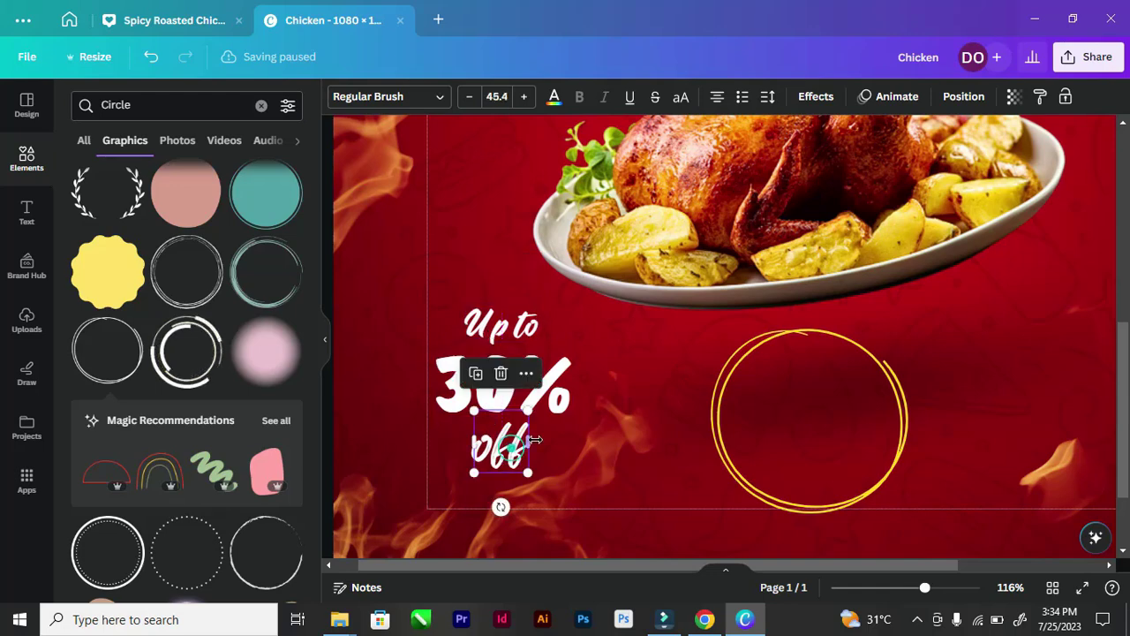
left_click_drag(523, 470, 518, 467)
left_click_drag(488, 323, 500, 323)
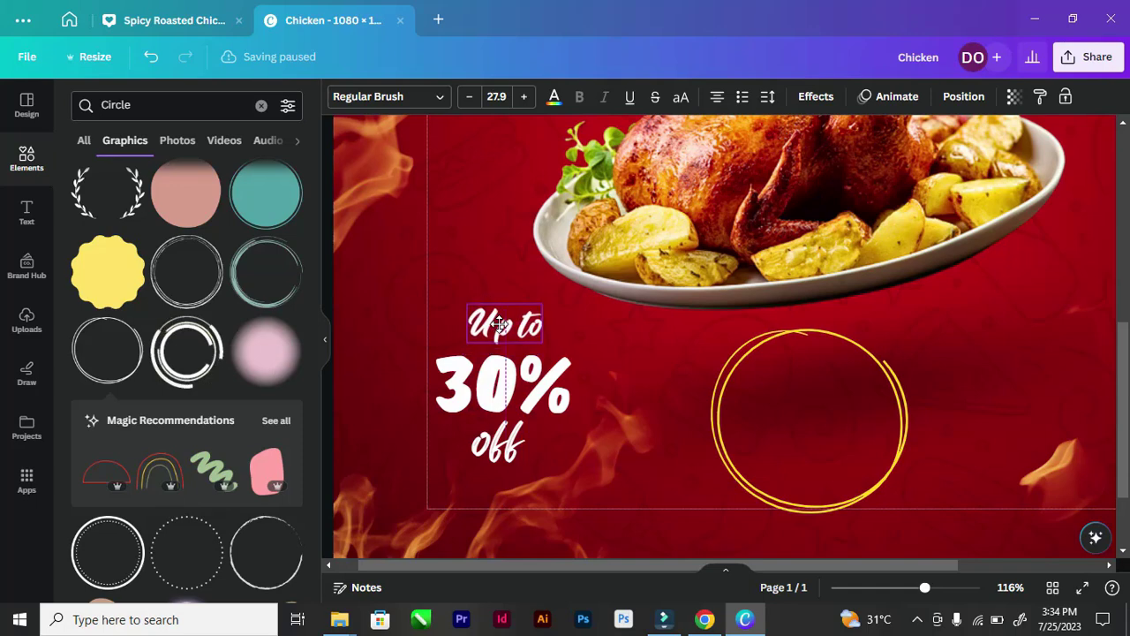
left_click(535, 364)
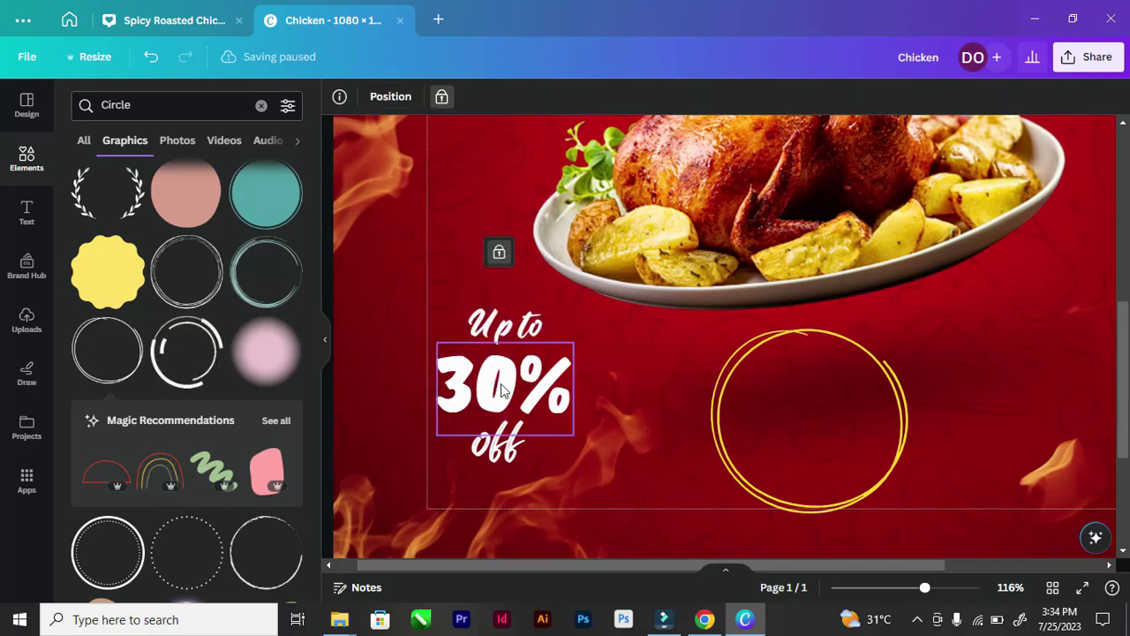
left_click_drag(571, 347, 565, 375)
left_click_drag(484, 391, 495, 382)
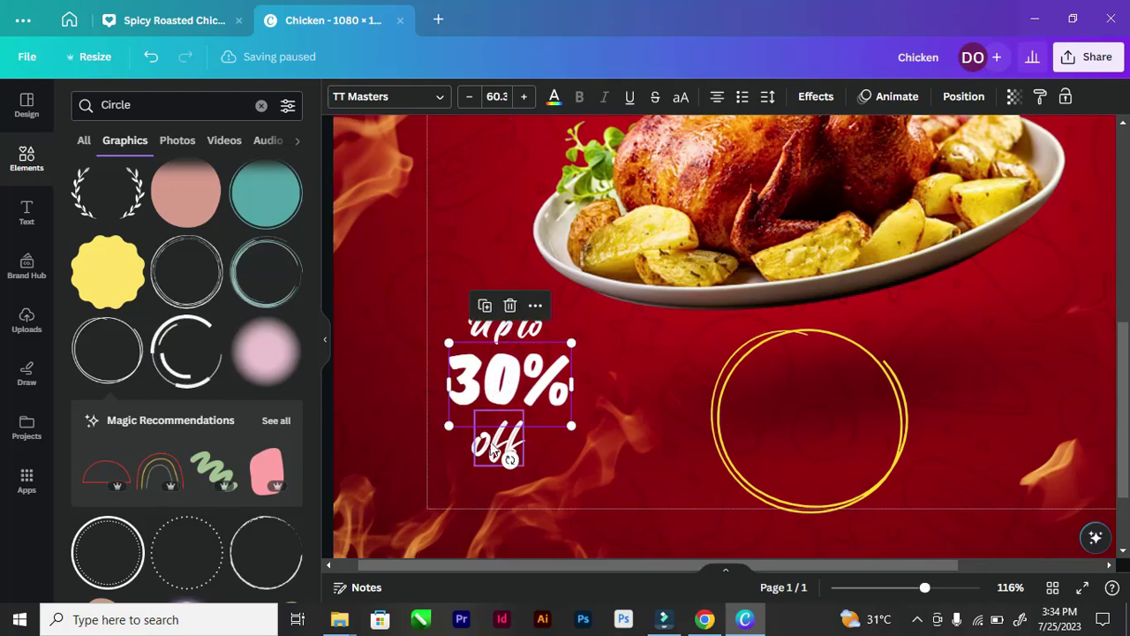
Align the "Up to", "30%" and "off" text lines to their common horizontal centre
left_click(494, 448, "shift")
left_click(498, 328, "shift")
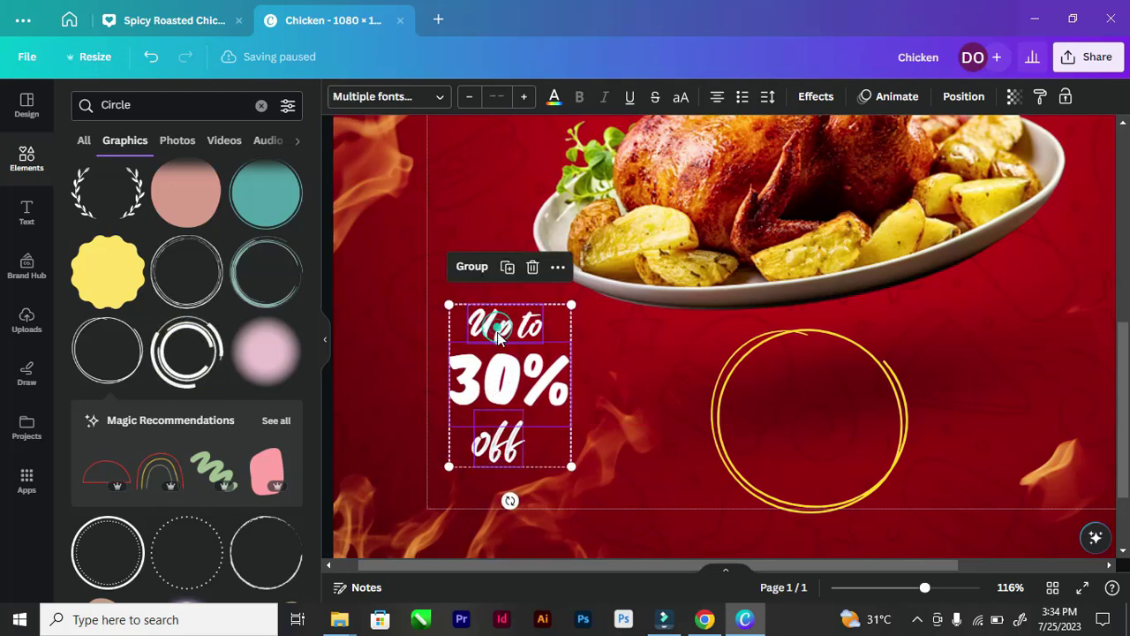
left_click(964, 97)
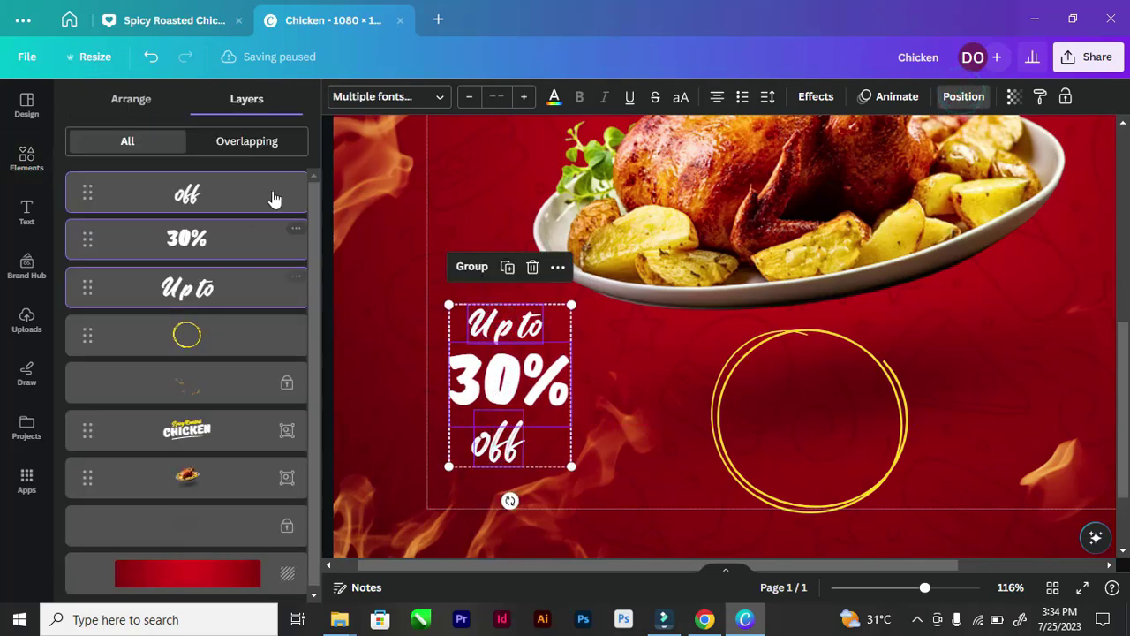
left_click(133, 105)
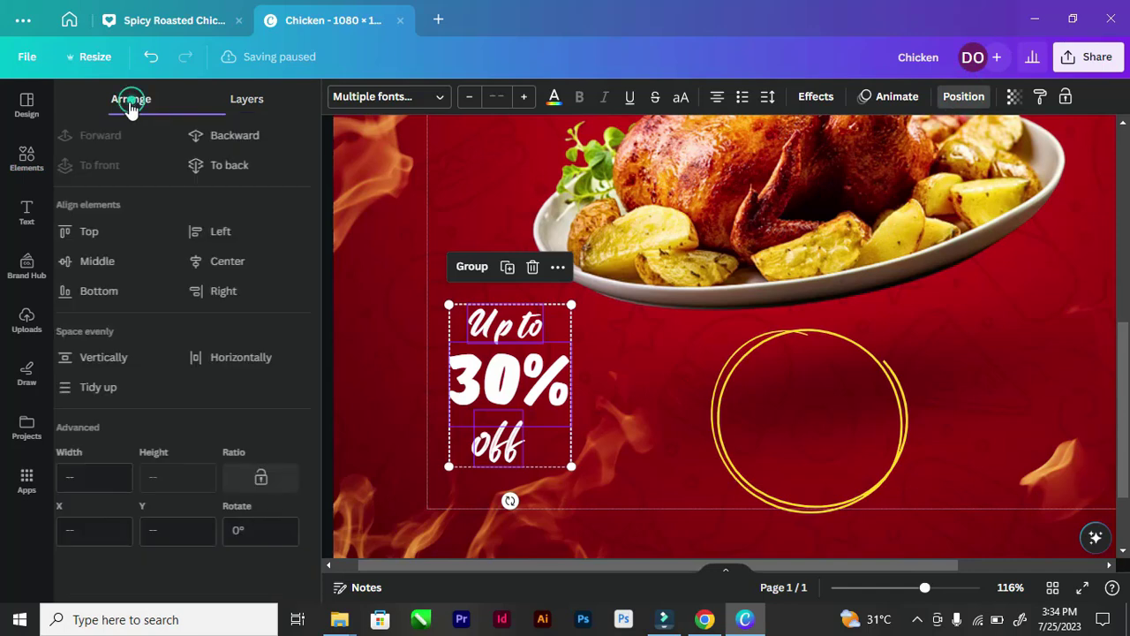
left_click(218, 260)
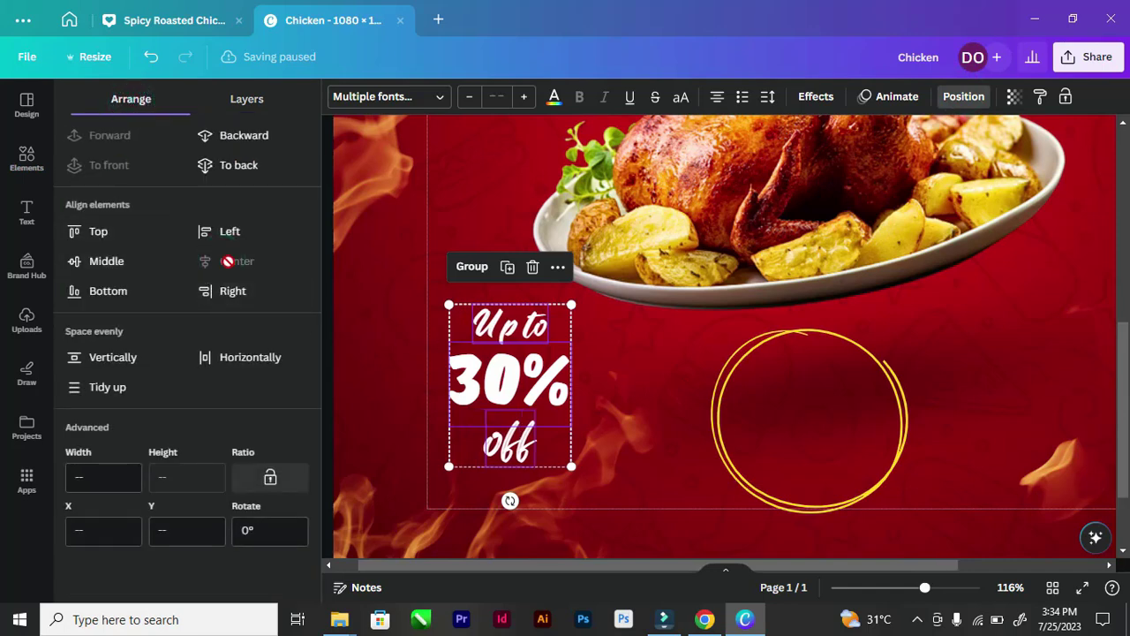
left_click(228, 262)
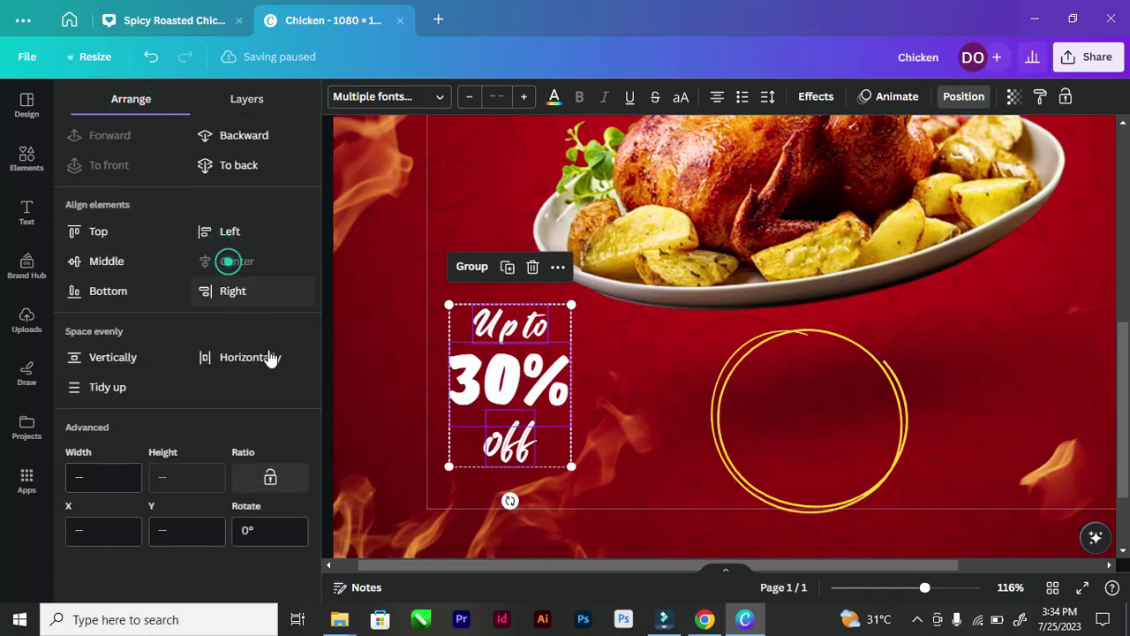
Try tidying up and evenly spacing the three discount lines vertically, undoing each change
left_click(92, 385)
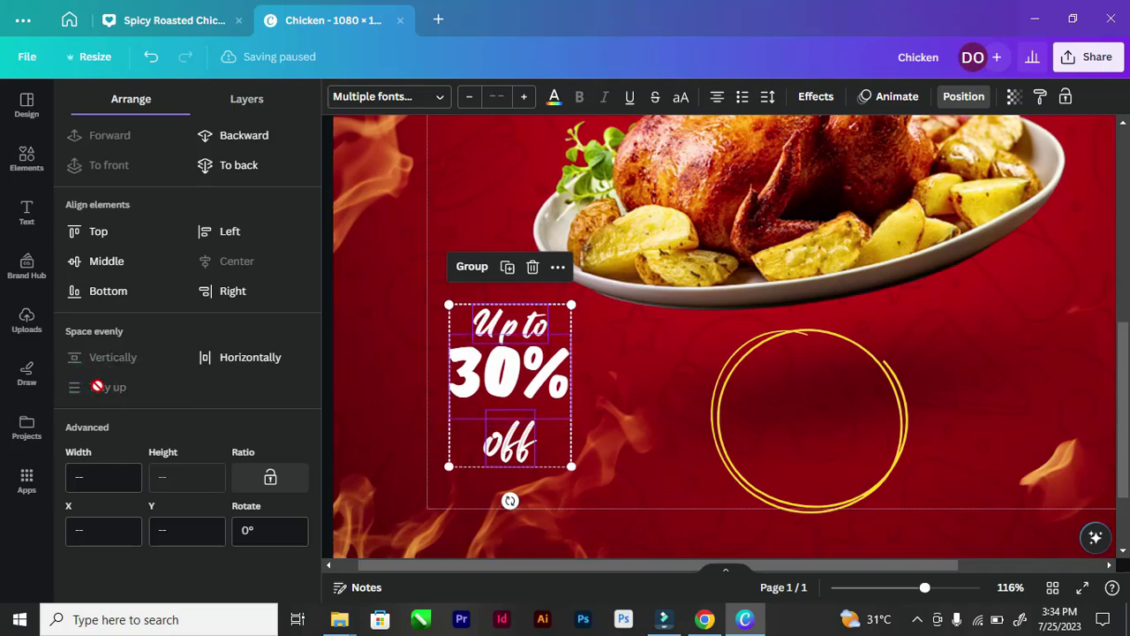
key("ctrl+z")
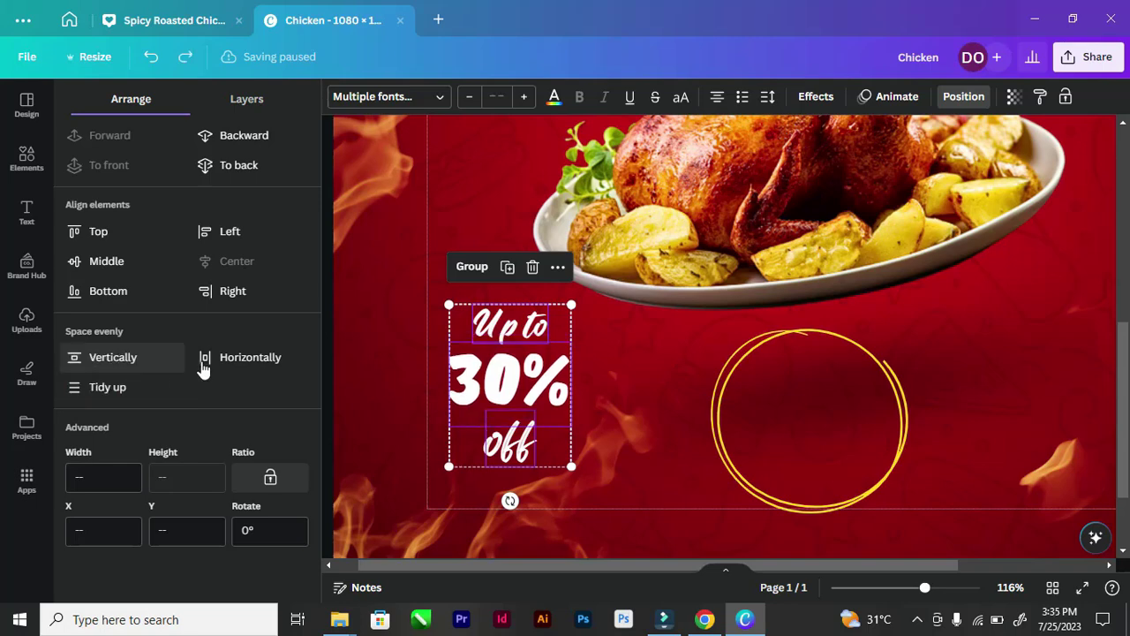
left_click(124, 358)
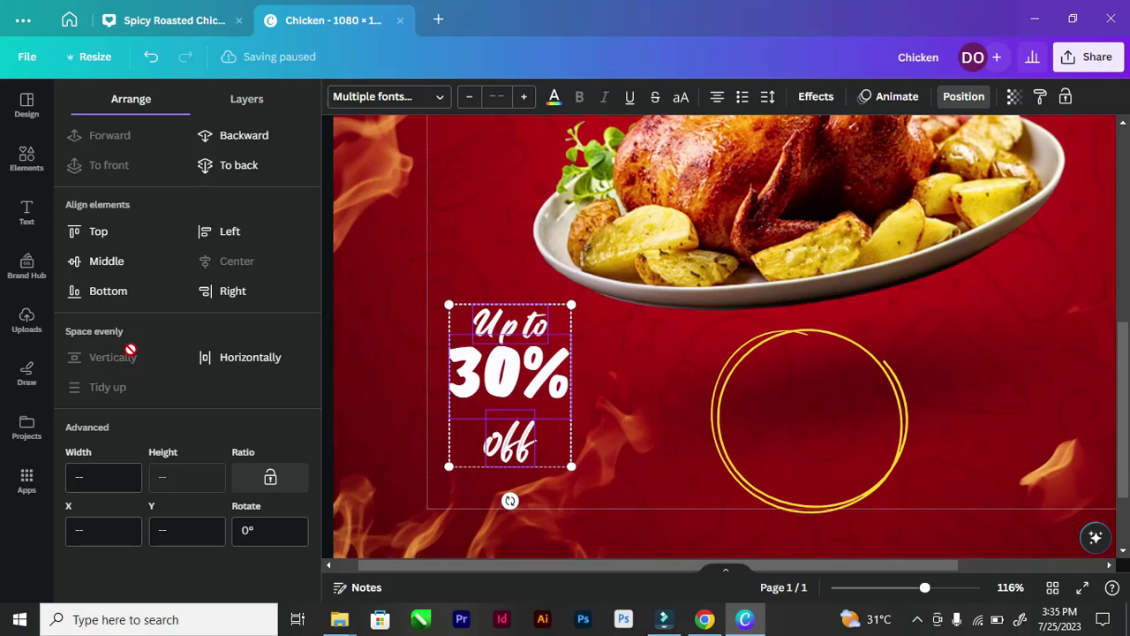
key("ctrl+z")
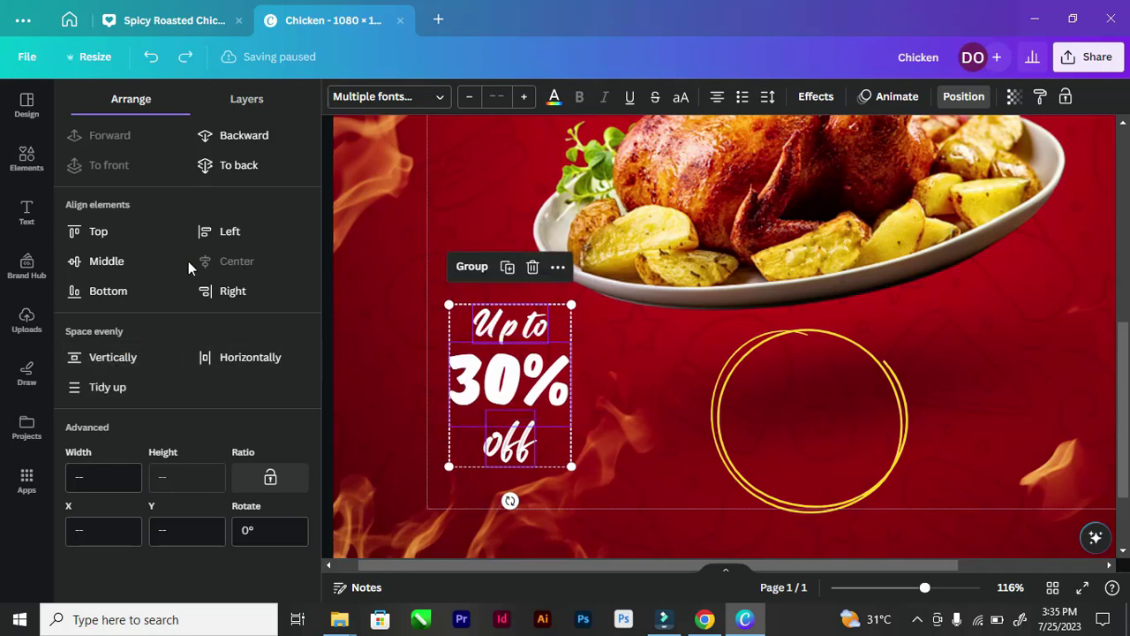
Move "off" up closer beneath "30%", keeping it horizontally centred
left_click(375, 290)
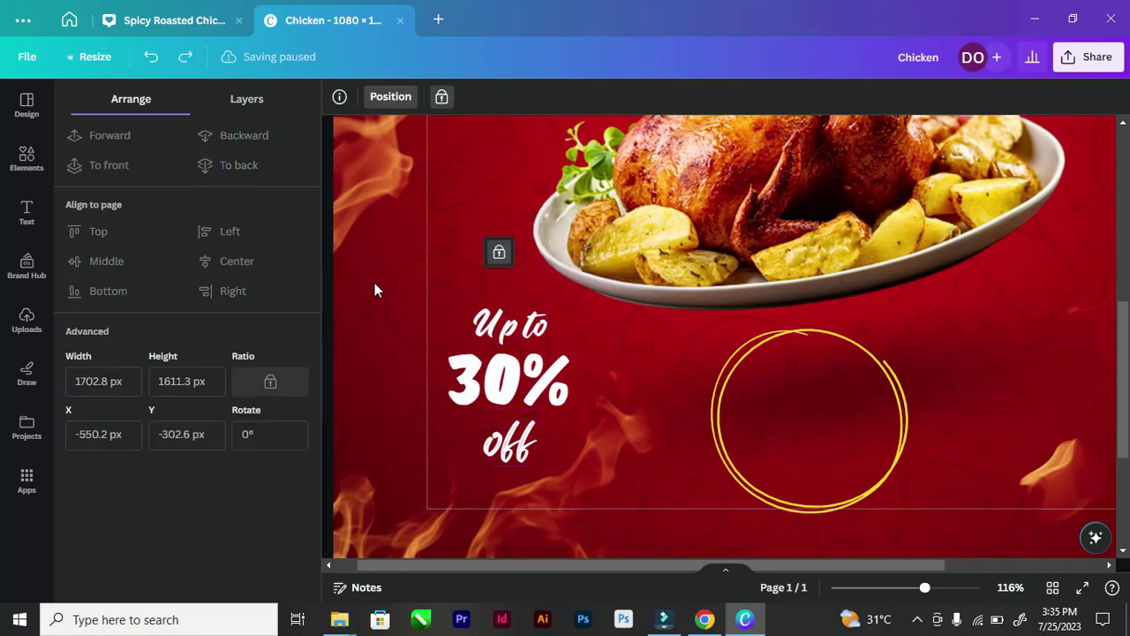
left_click_drag(505, 435, 508, 427)
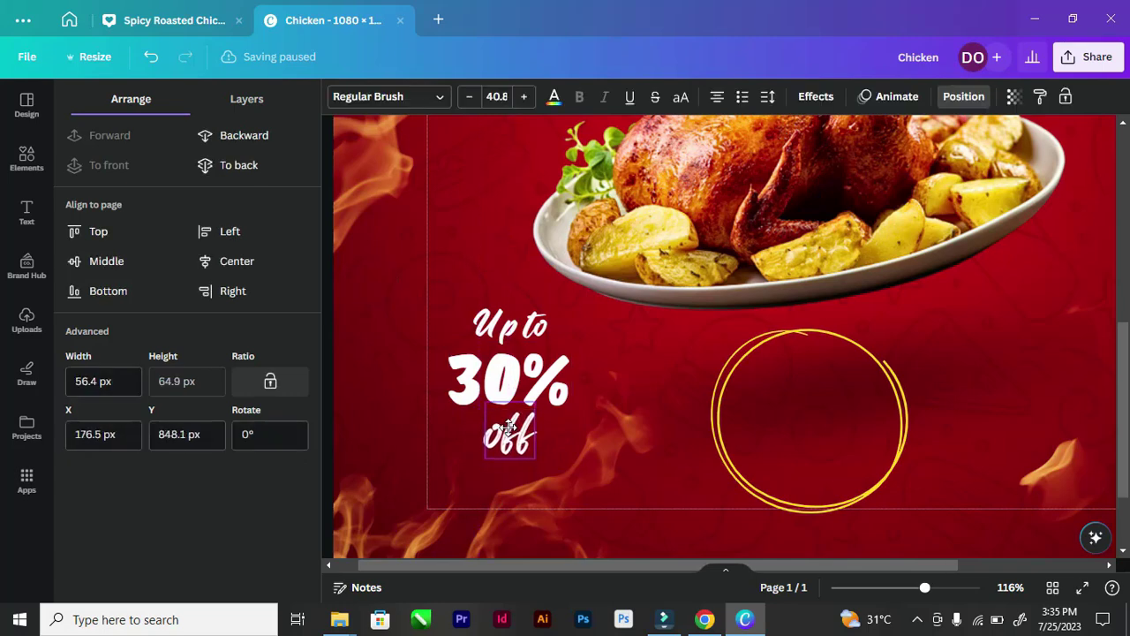
Try aligning the three discount text lines to their vertical middle, and undo it
left_click(510, 371, "shift")
left_click(511, 325, "shift")
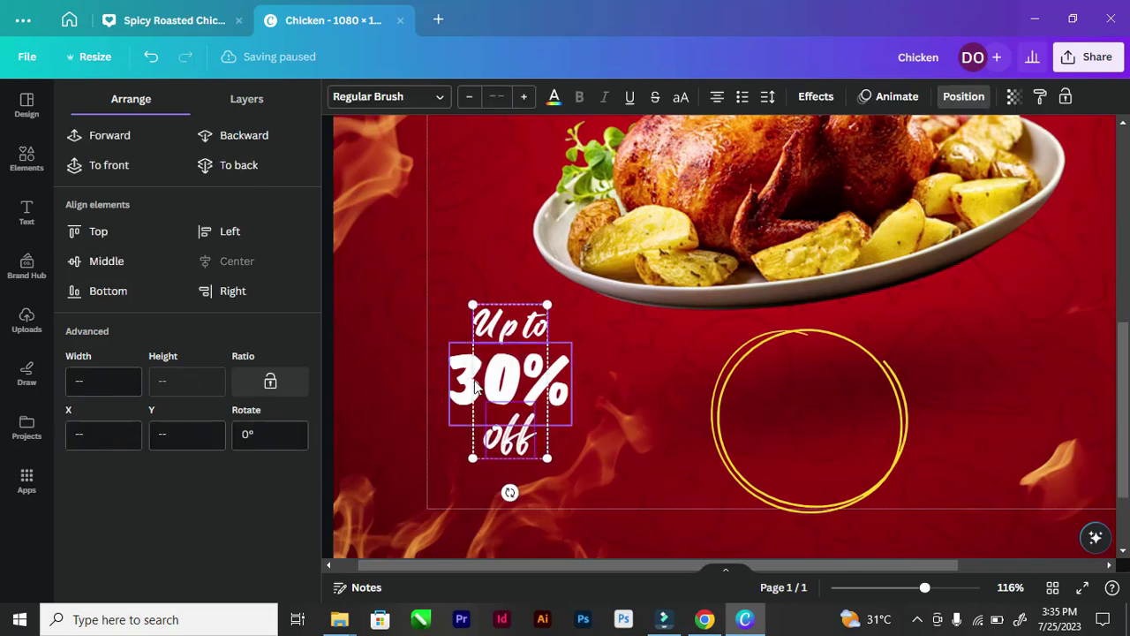
left_click(121, 265)
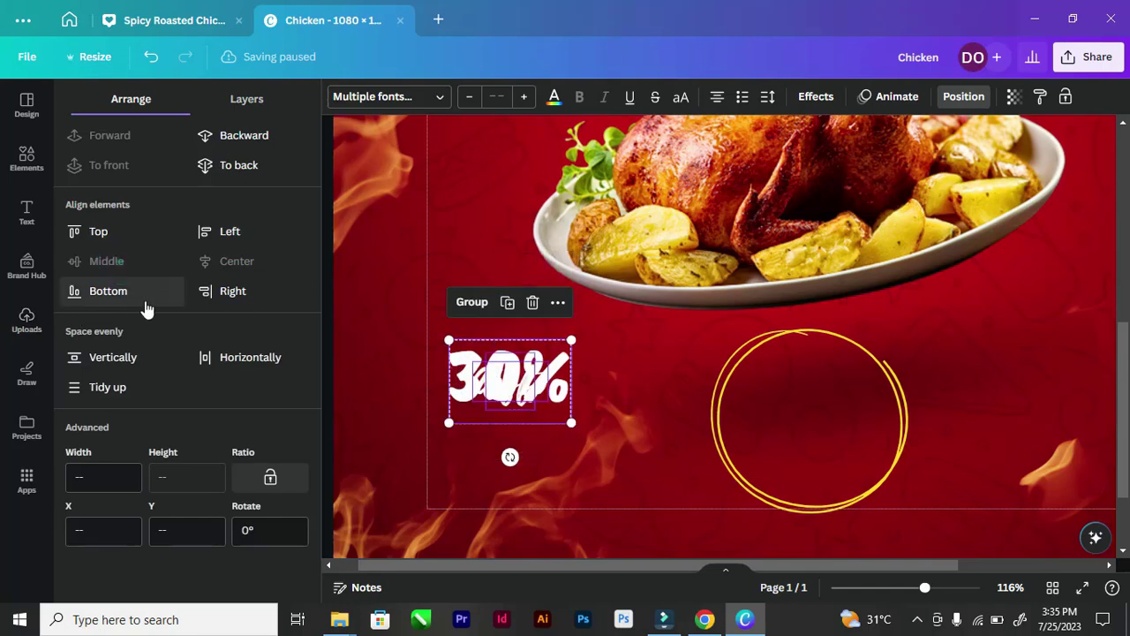
key("ctrl+z")
Group the three discount text lines and ungroup them again
left_click(475, 267)
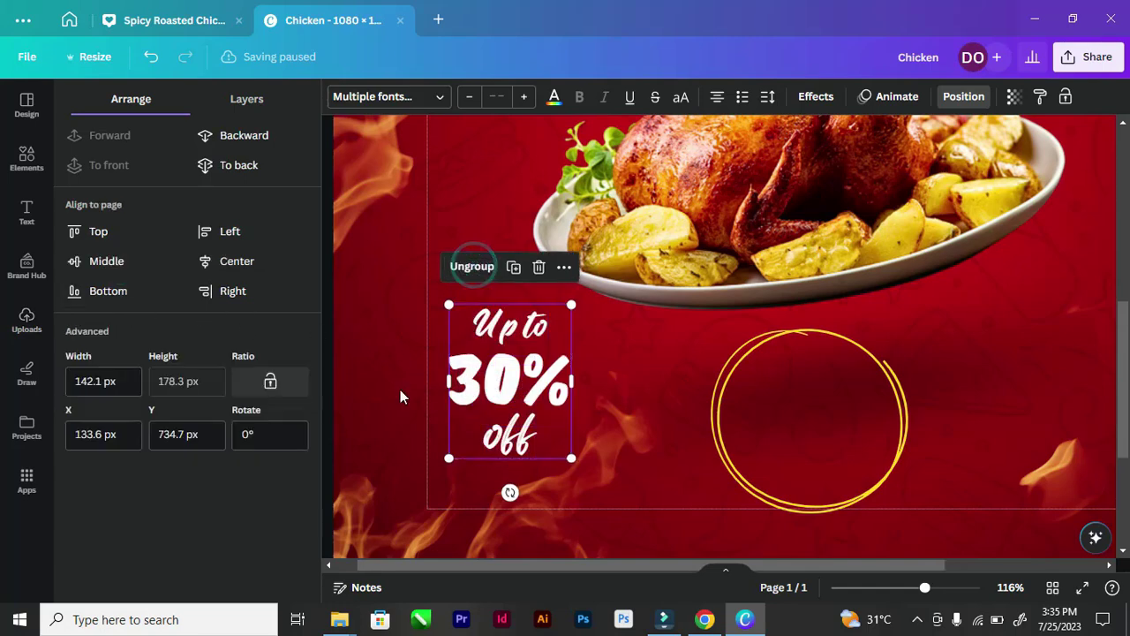
double_click(507, 379)
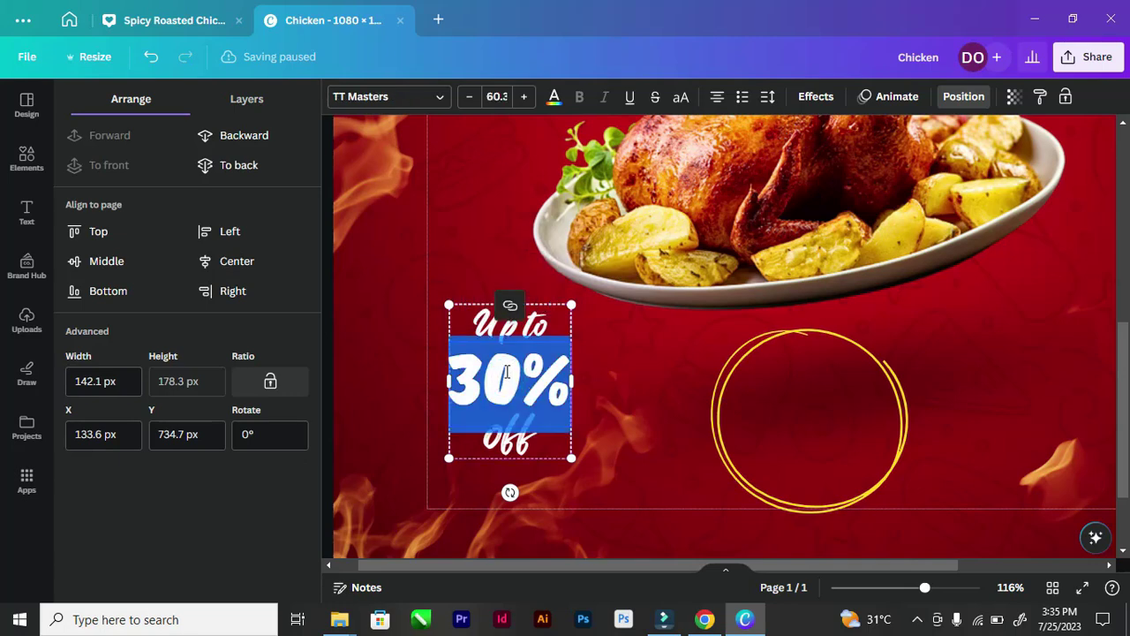
key("Escape")
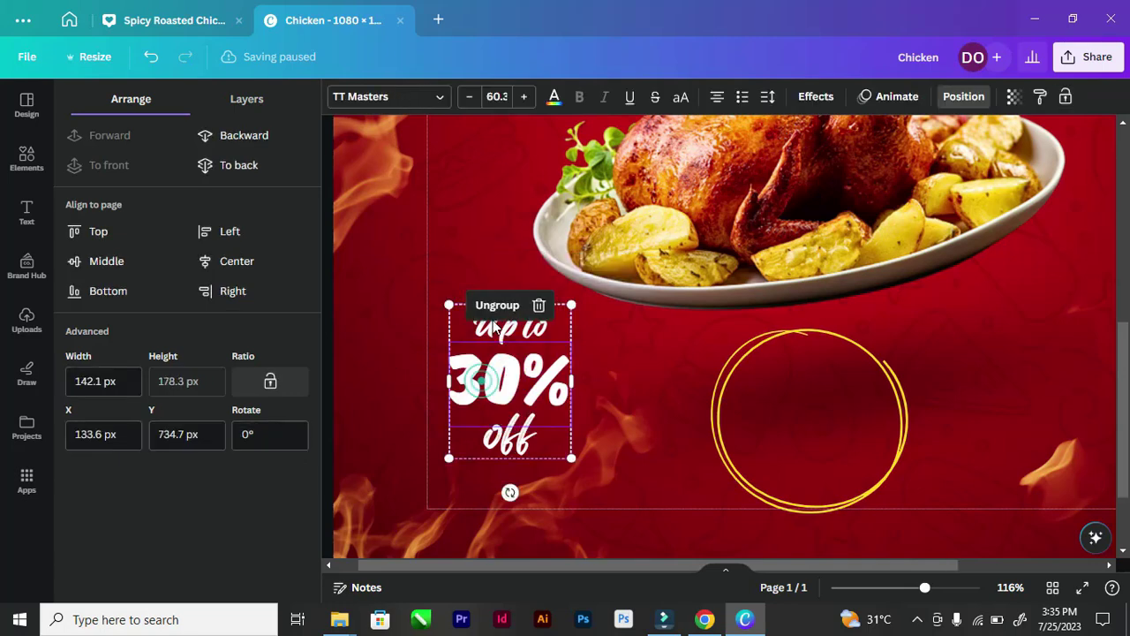
key("ctrl+shift+g")
left_click(481, 378)
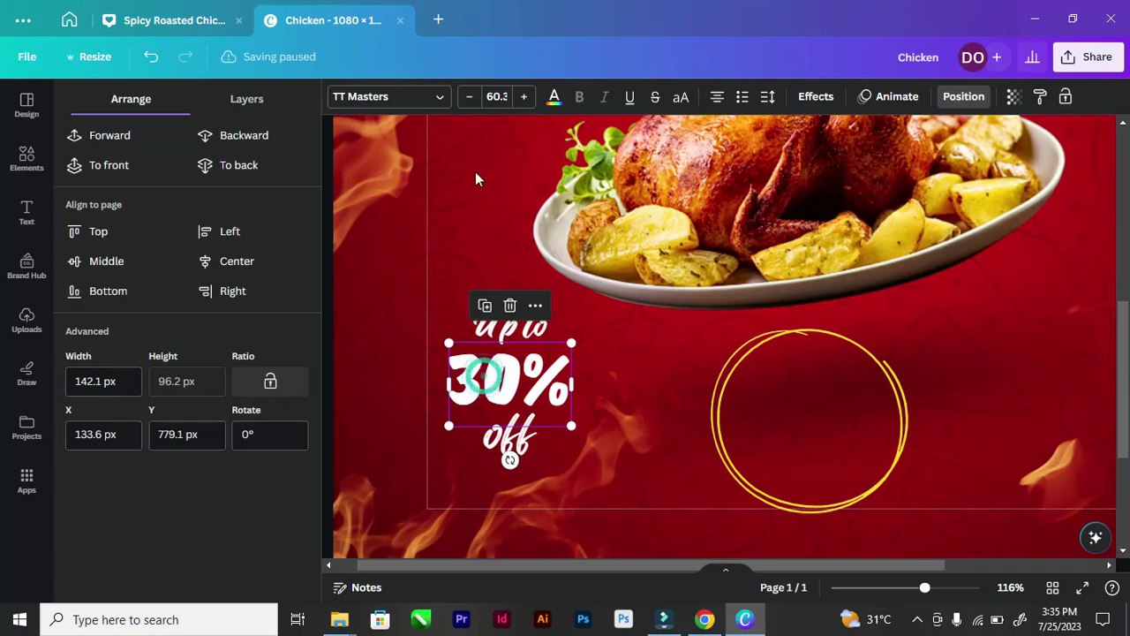
Recolour the "Up to" and "off" text with the document yellow #ffd91e
left_click(430, 105)
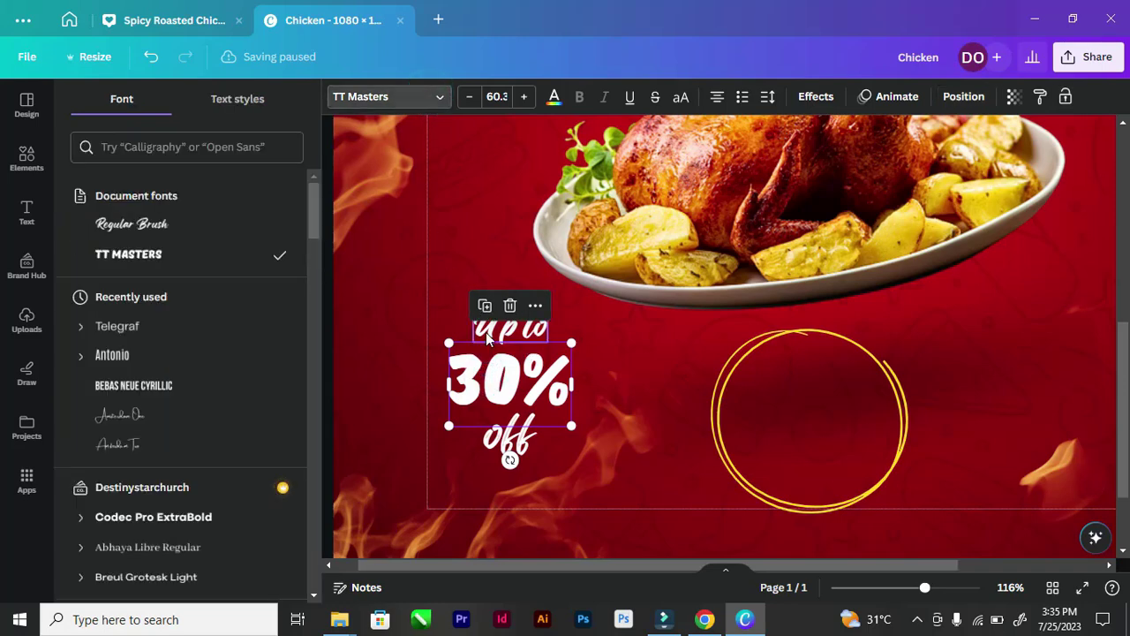
left_click(511, 327)
left_click(510, 434, "shift")
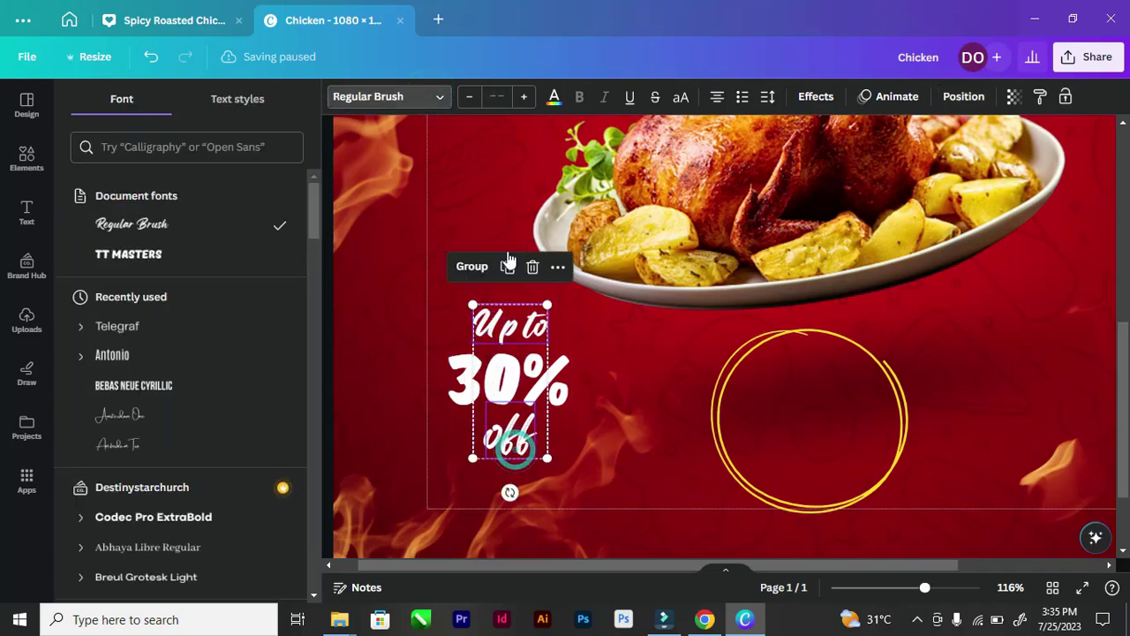
left_click(554, 97)
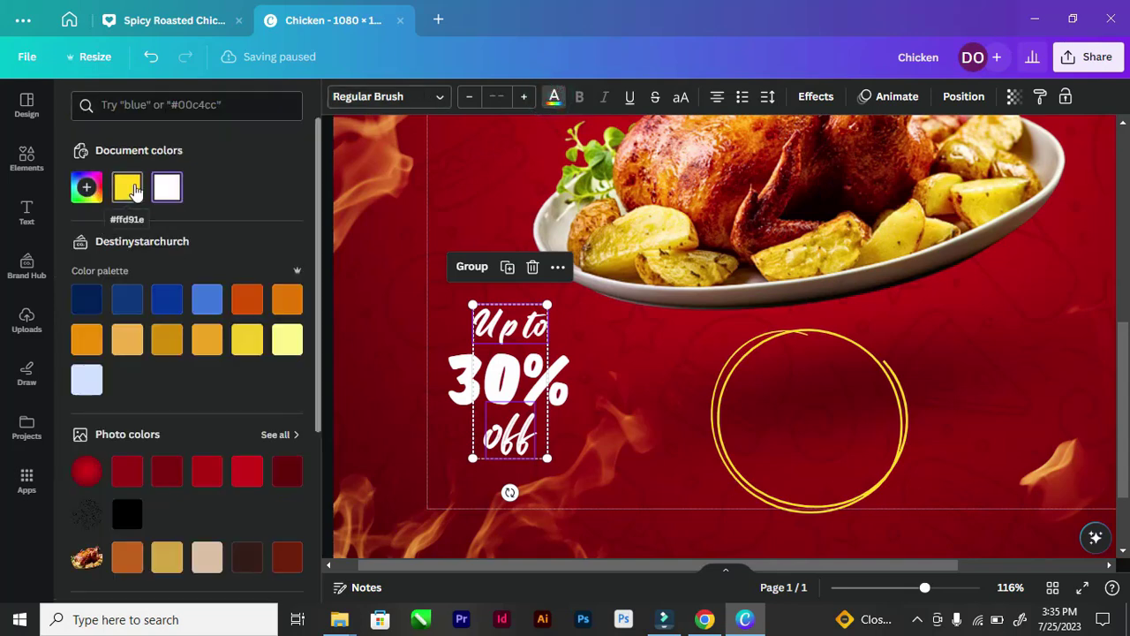
left_click(128, 186)
left_click(445, 325)
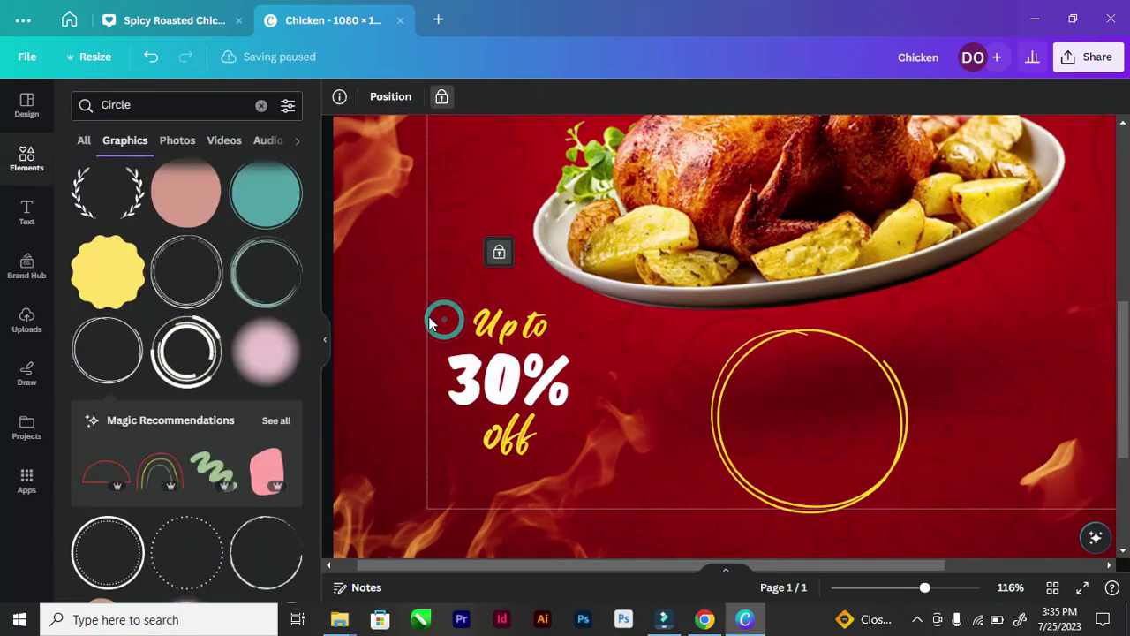
Group the three discount text lines and centre the group inside the yellow circle outline
left_click_drag(452, 309, 540, 451)
left_click_drag(501, 382, 520, 446)
key("ctrl+z")
left_click(374, 340)
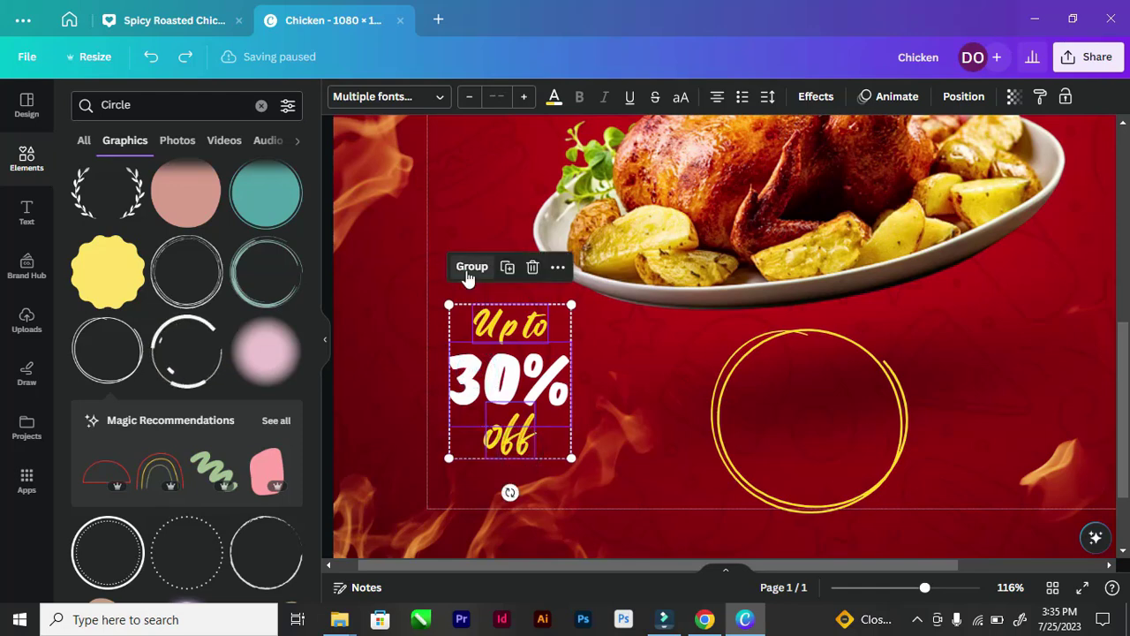
left_click(471, 266)
left_click_drag(500, 385, 800, 432)
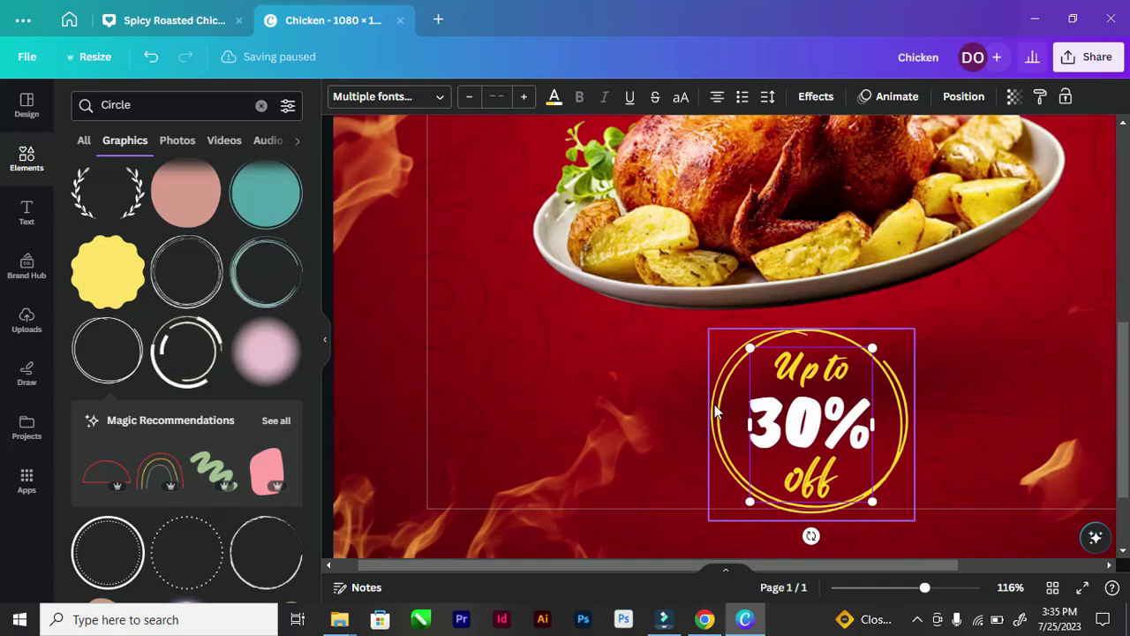
Group the discount text with the yellow circle outline around it
left_click(715, 404, "shift")
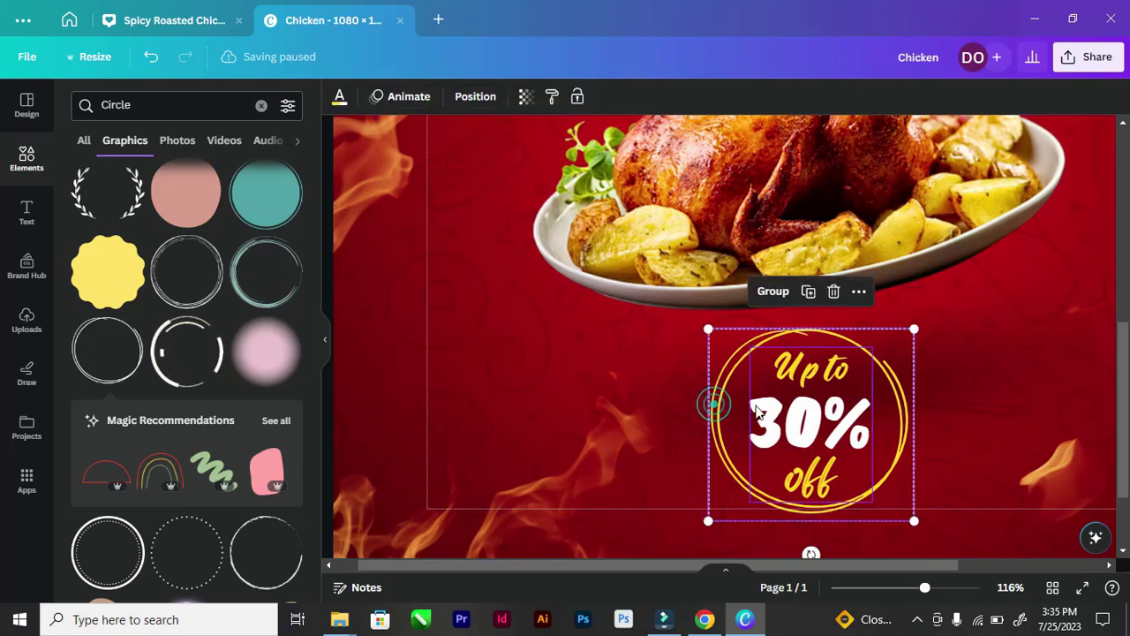
left_click(485, 106)
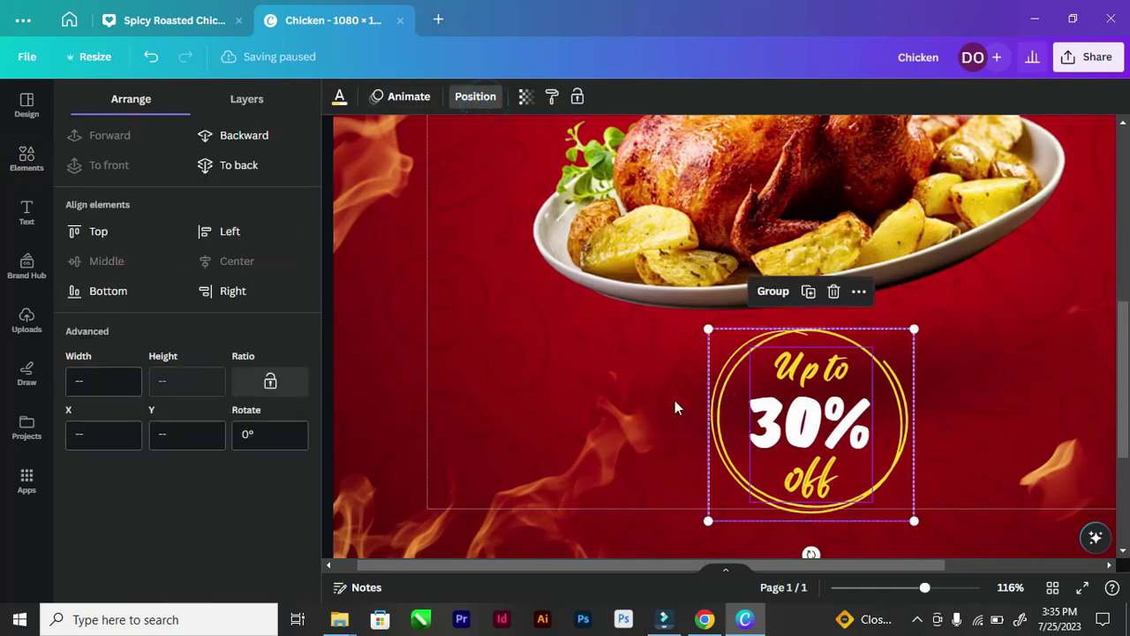
left_click(768, 292)
Shrink the discount badge and place it beside the chicken's drumstick, against the right margin guide
scroll(634, 407, "down", 2)
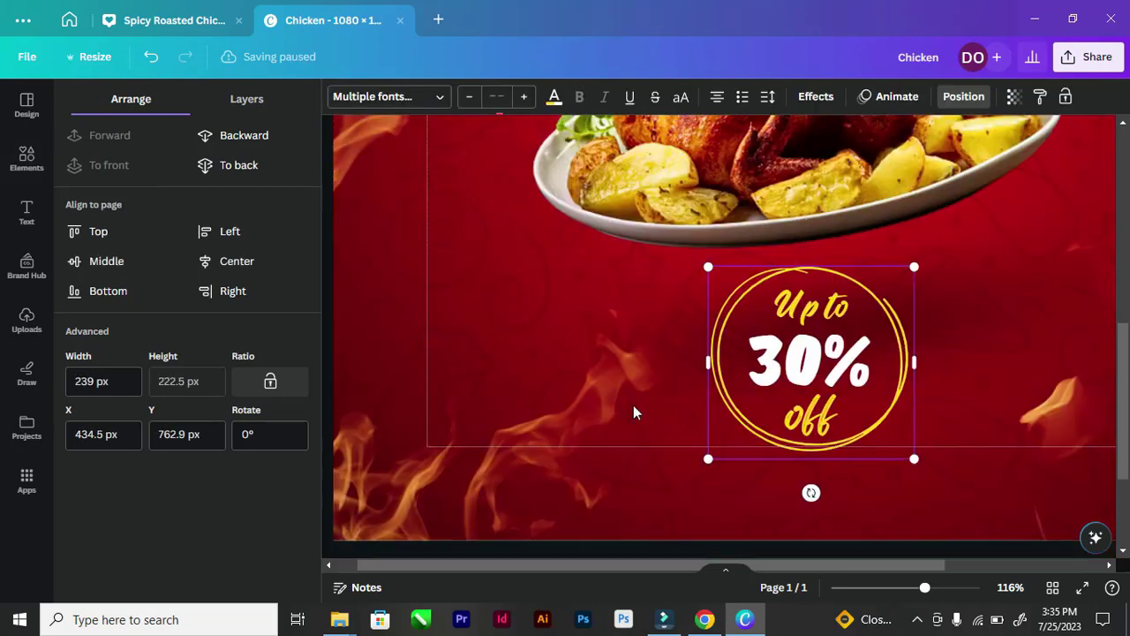
scroll(632, 415, "down", 3)
scroll(645, 398, "down", 2)
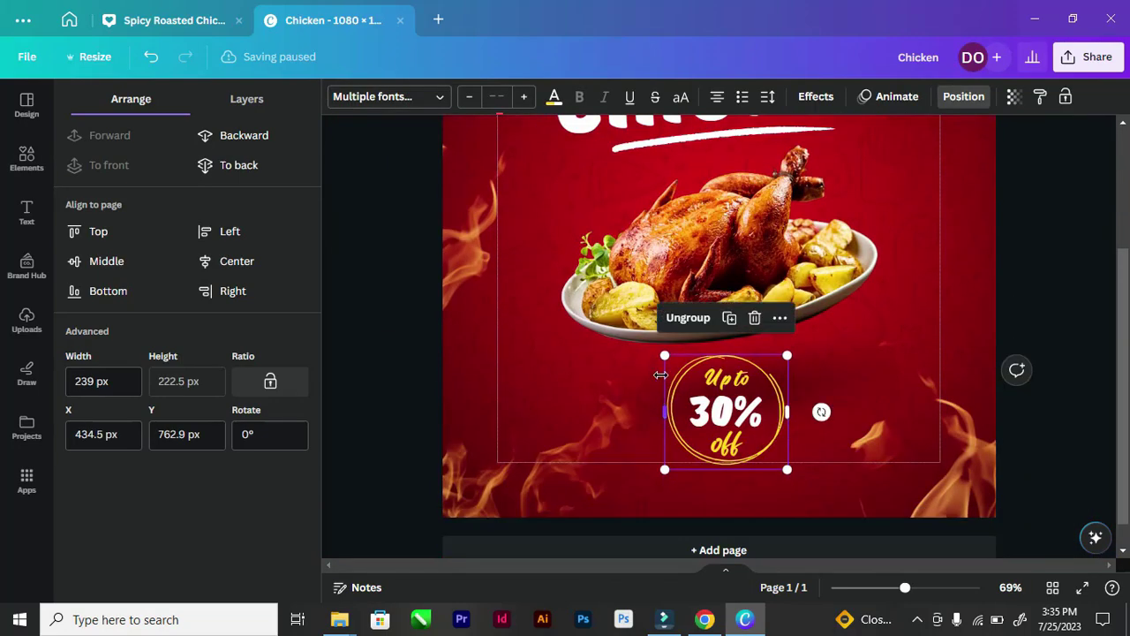
left_click_drag(664, 359, 690, 380)
left_click_drag(737, 415, 915, 203)
left_click(347, 305)
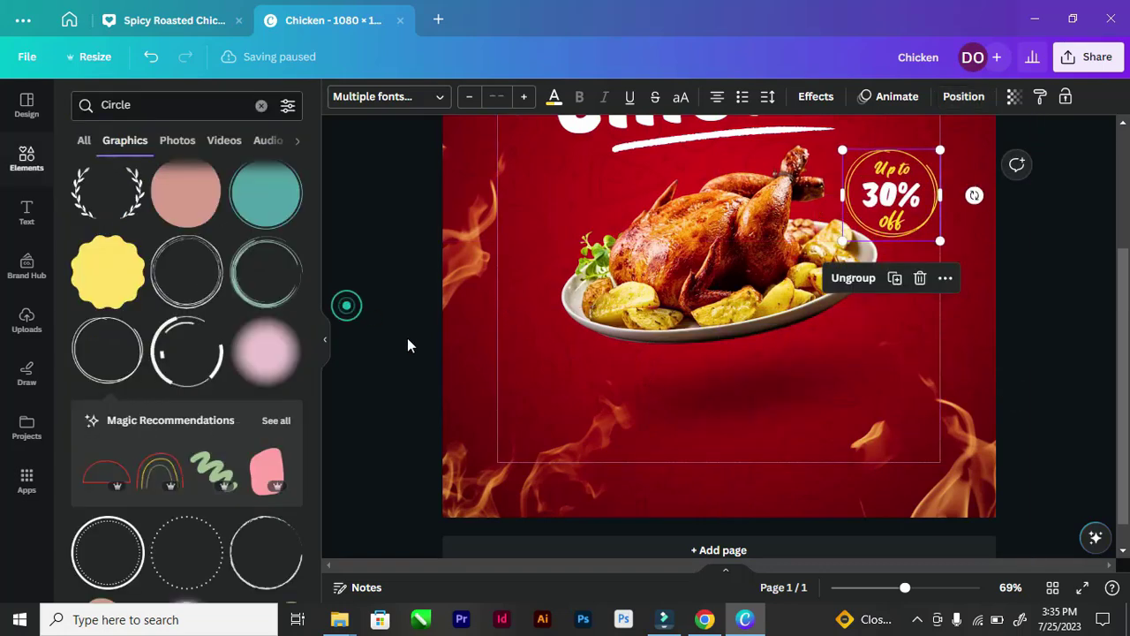
Move the chicken platter group slightly down, away from the title
scroll(508, 377, "up", 3)
scroll(664, 387, "down", 2)
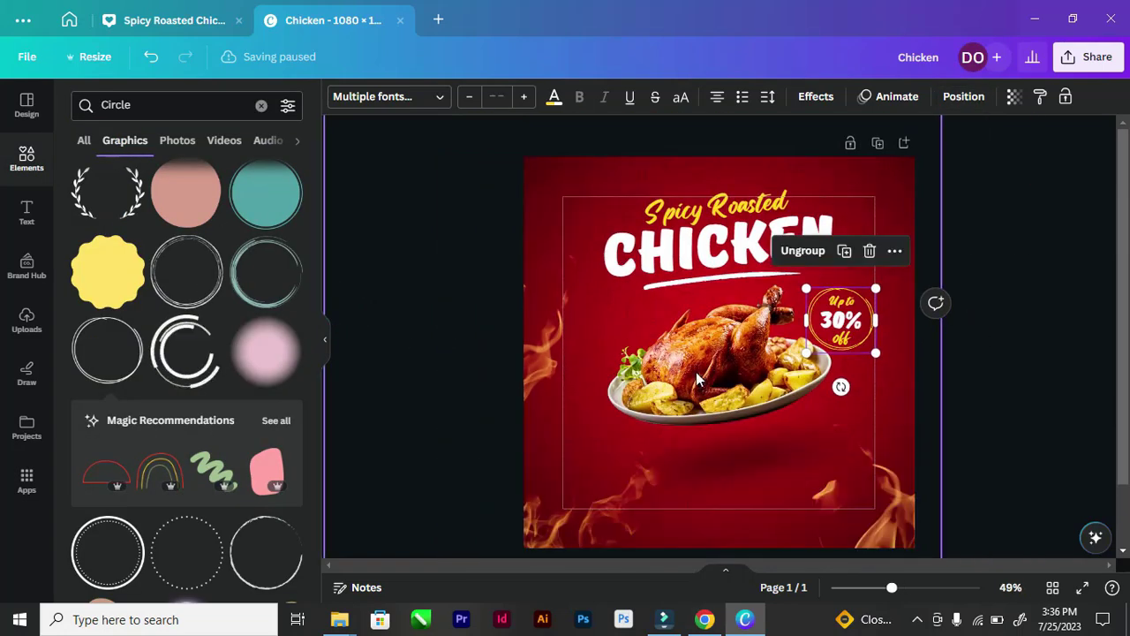
left_click(696, 371)
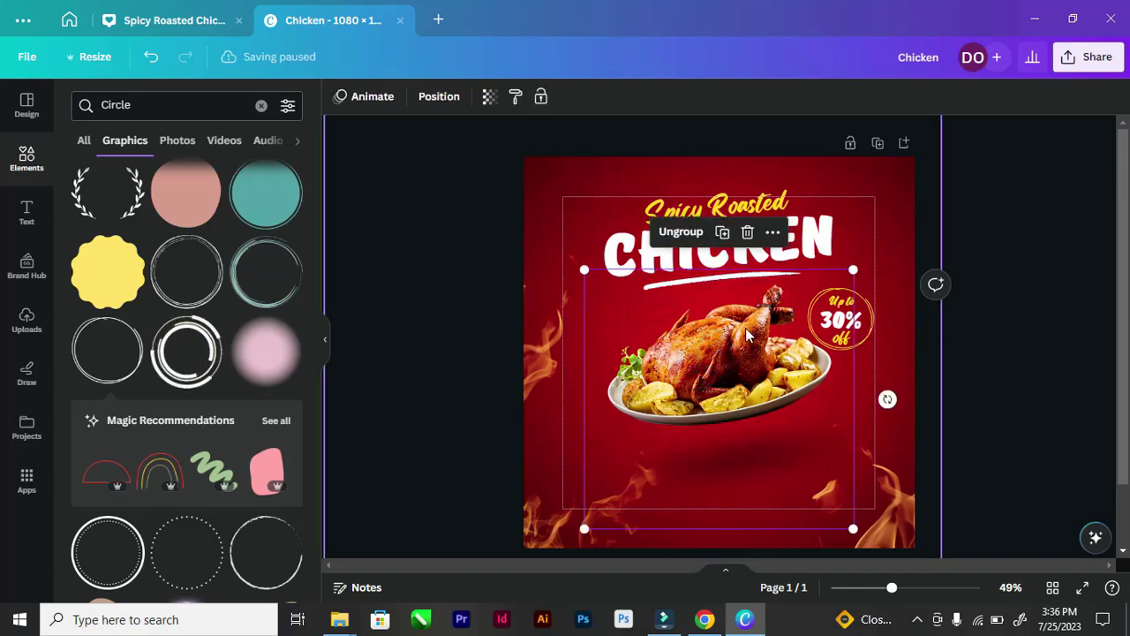
left_click_drag(747, 330, 737, 360)
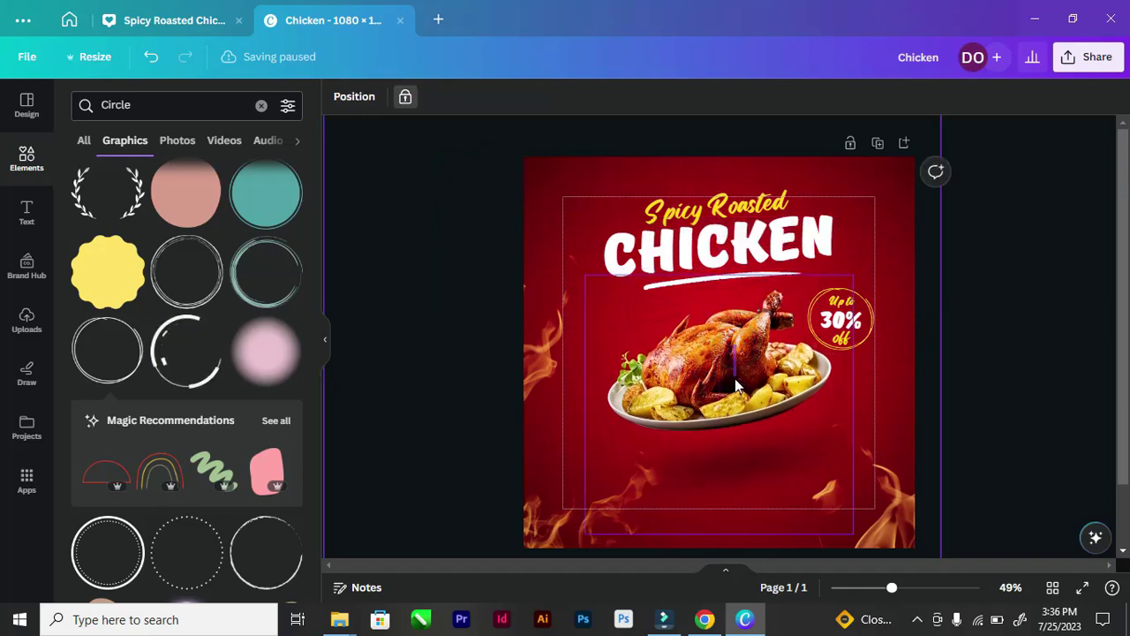
Nudge the chicken platter group further down, widening the gap below the title's underline
left_click(736, 383)
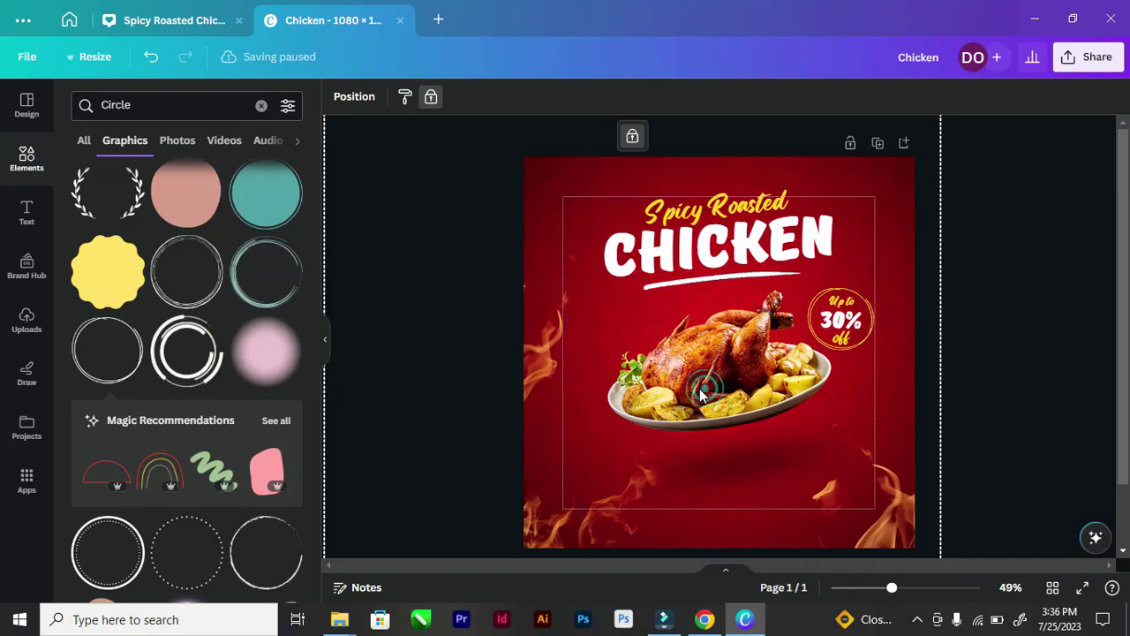
left_click(726, 413)
left_click(714, 485)
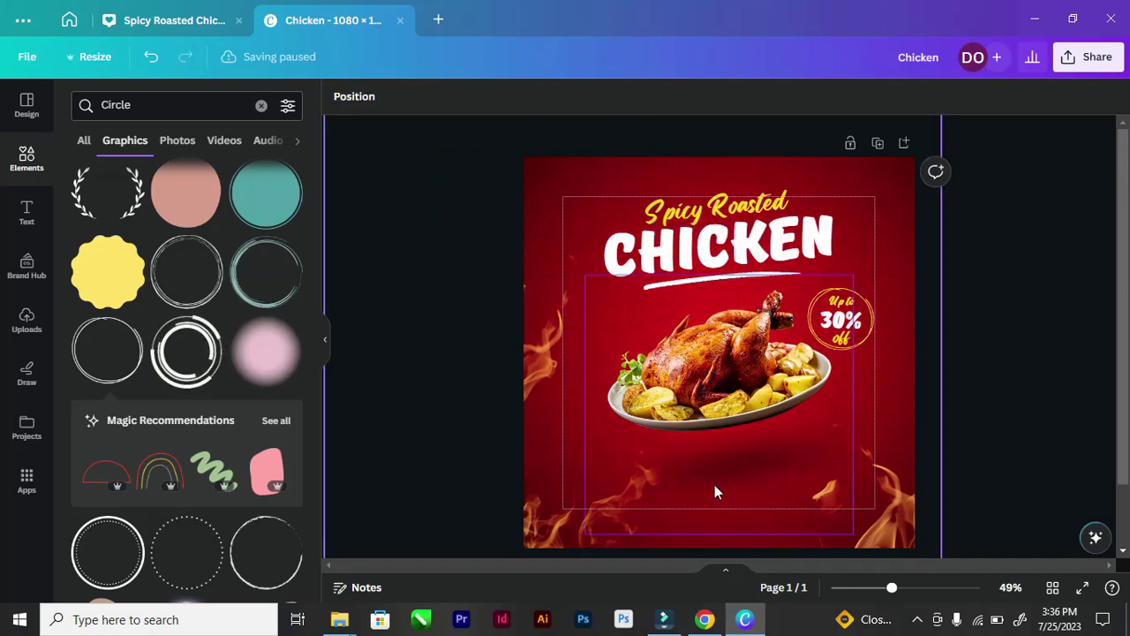
left_click_drag(694, 437, 693, 435)
mouse_move(698, 383)
left_mouse_down()
mouse_move(569, 351)
mouse_move(678, 394)
mouse_move(675, 380)
mouse_move(696, 373)
mouse_move(675, 396)
mouse_move(684, 384)
left_mouse_up()
key("ctrl+z")
left_click_drag(853, 335, 851, 332)
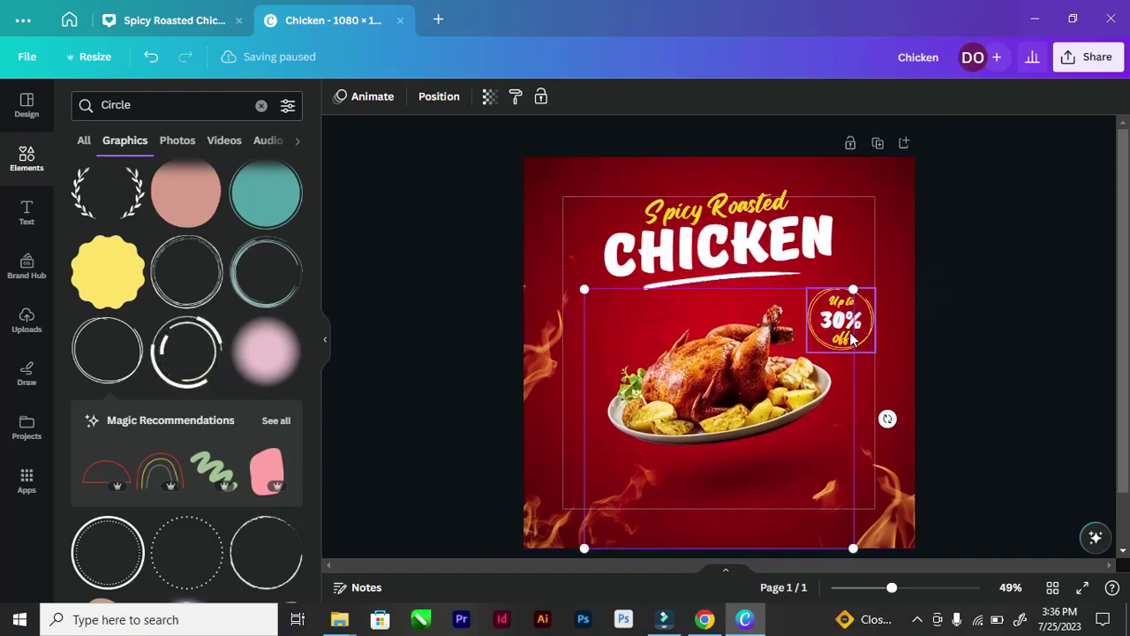
left_click(412, 323)
scroll(544, 353, "down", 2, "ctrl")
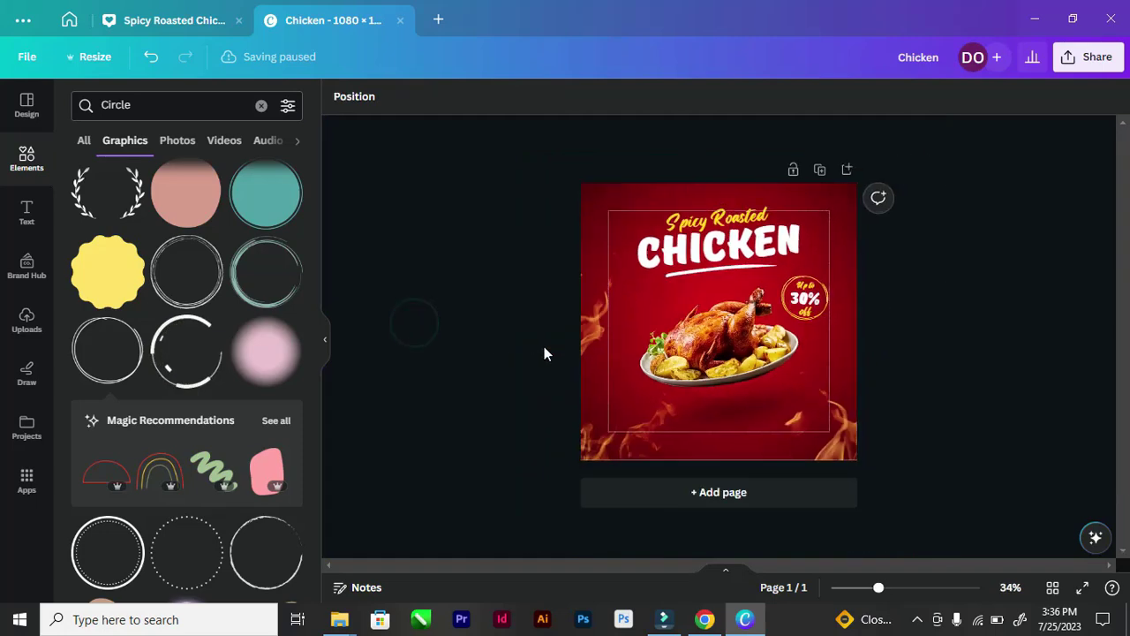
Move the chicken platter group back up, closer beneath the title's underline
left_click(707, 360)
left_click(710, 350)
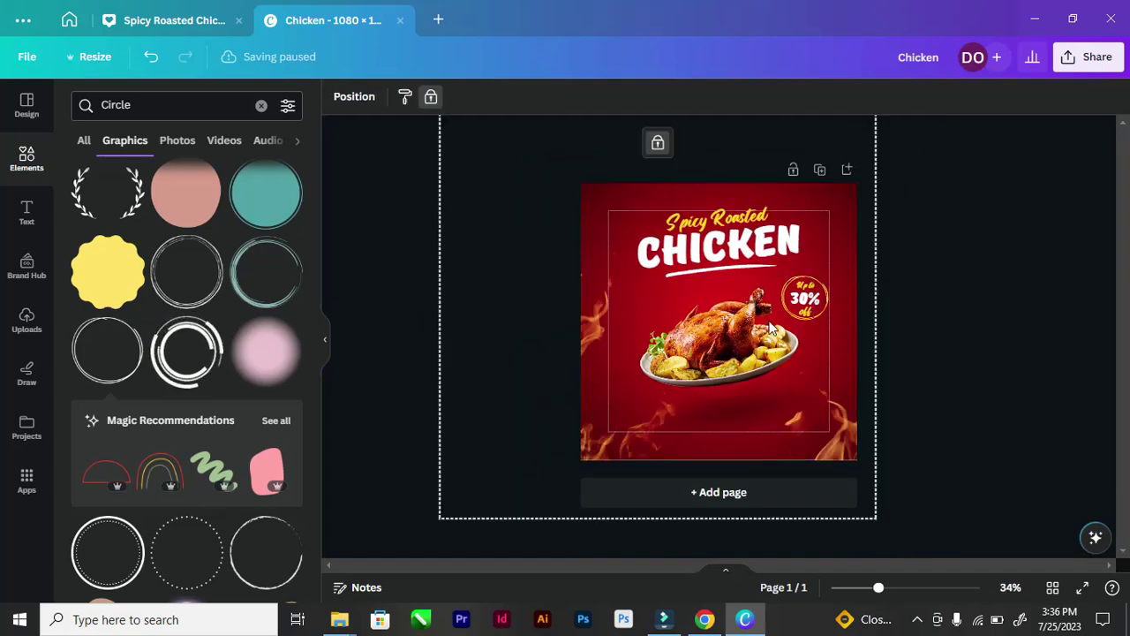
scroll(813, 353, "up", 2, "ctrl")
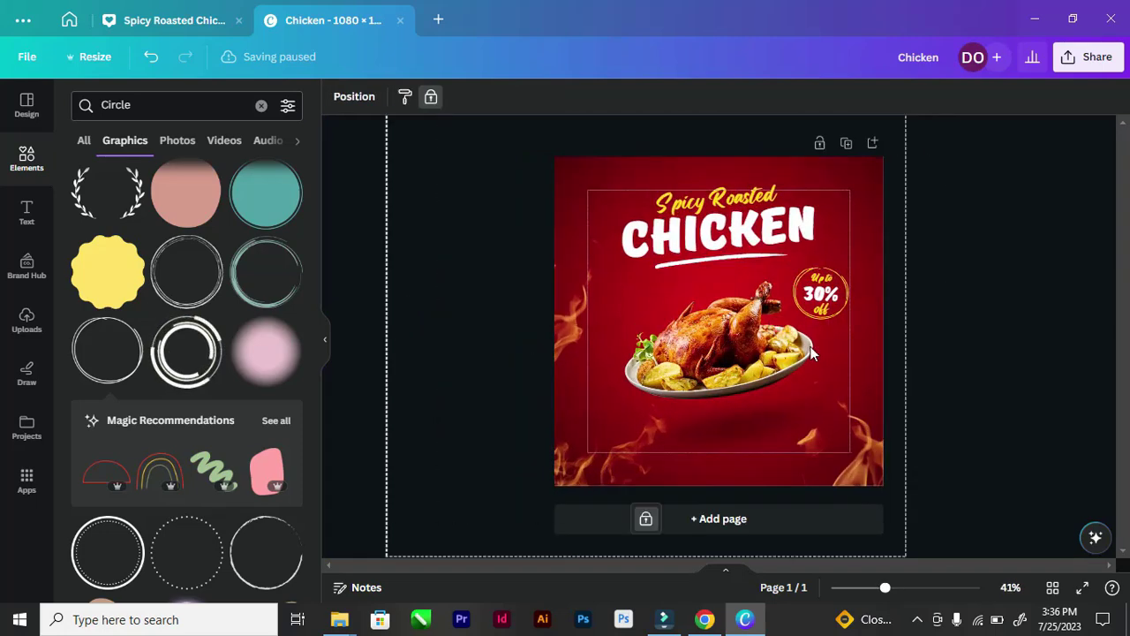
left_click(723, 341)
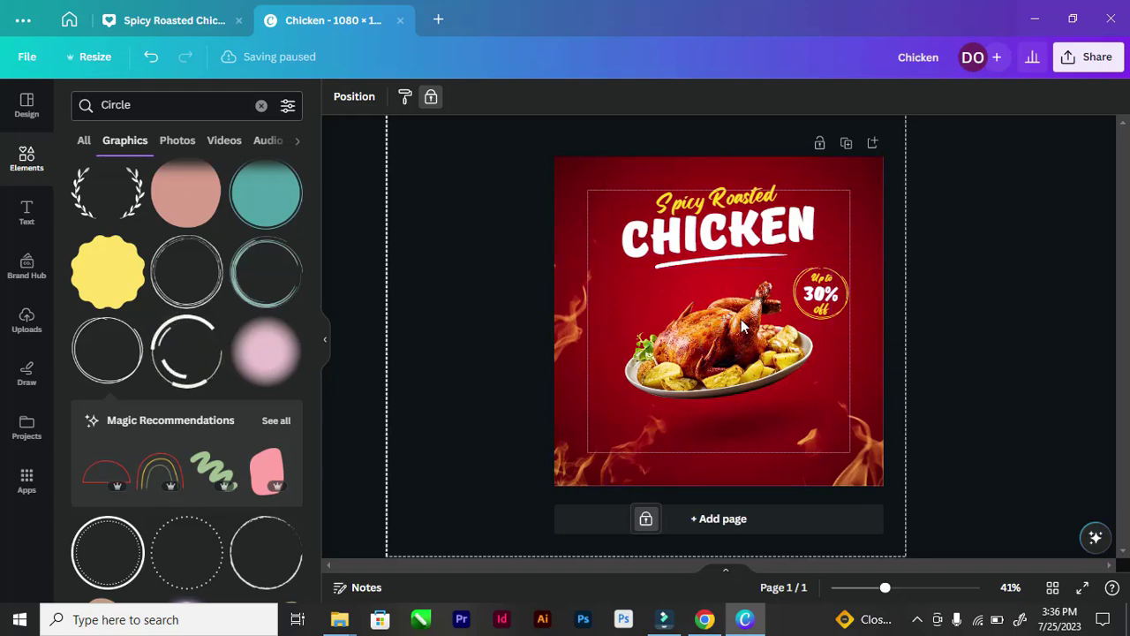
left_click(1063, 255)
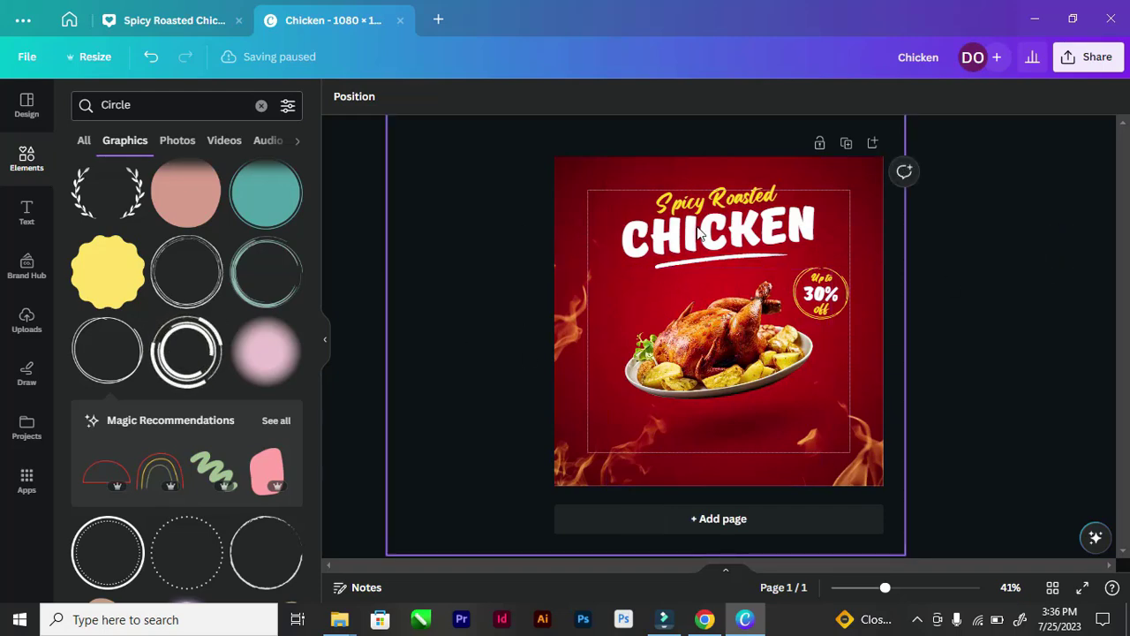
left_click(733, 424)
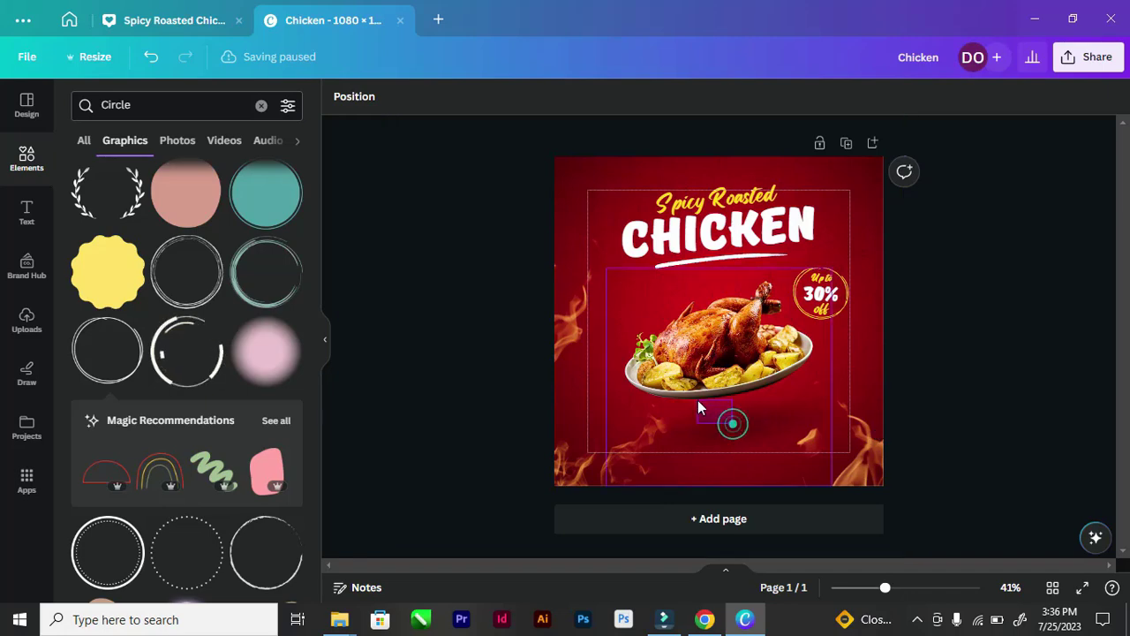
mouse_move(707, 393)
left_mouse_down()
mouse_move(705, 369)
mouse_move(706, 379)
left_mouse_up()
left_click(457, 292)
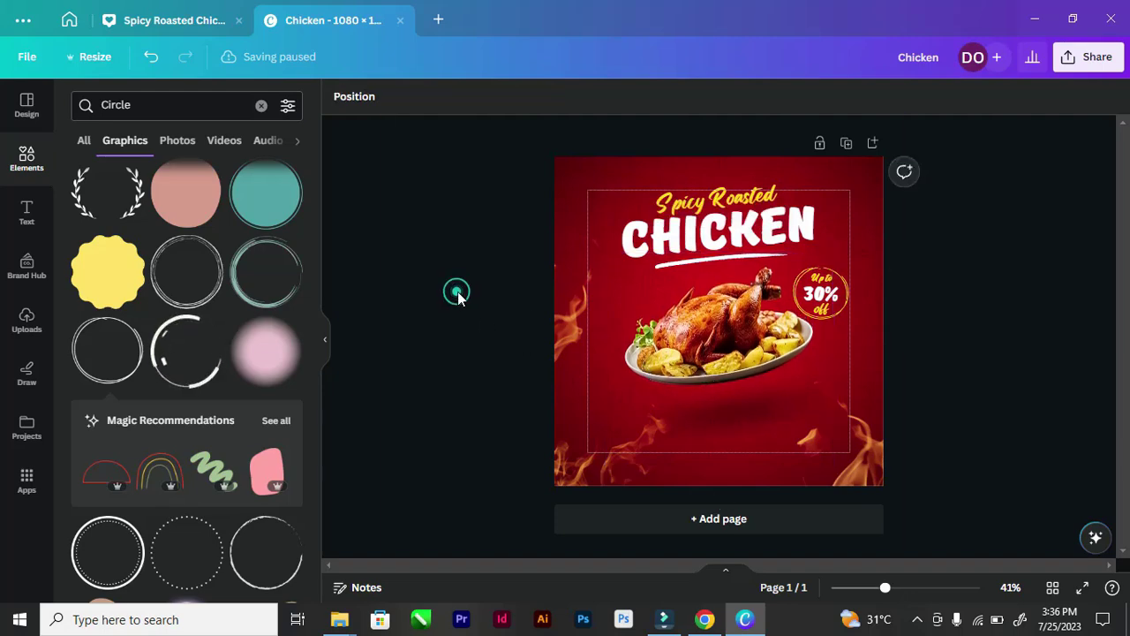
Bring up the options for adding new text to the poster
scroll(989, 309, "up", 2)
scroll(979, 319, "down", 1)
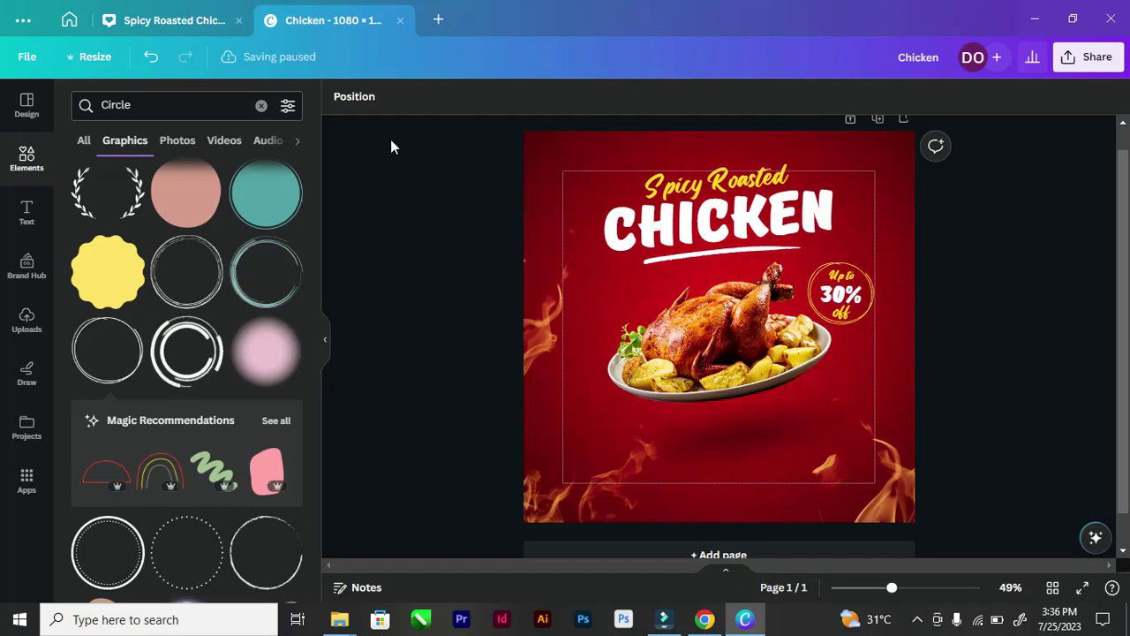
scroll(131, 265, "up", 5)
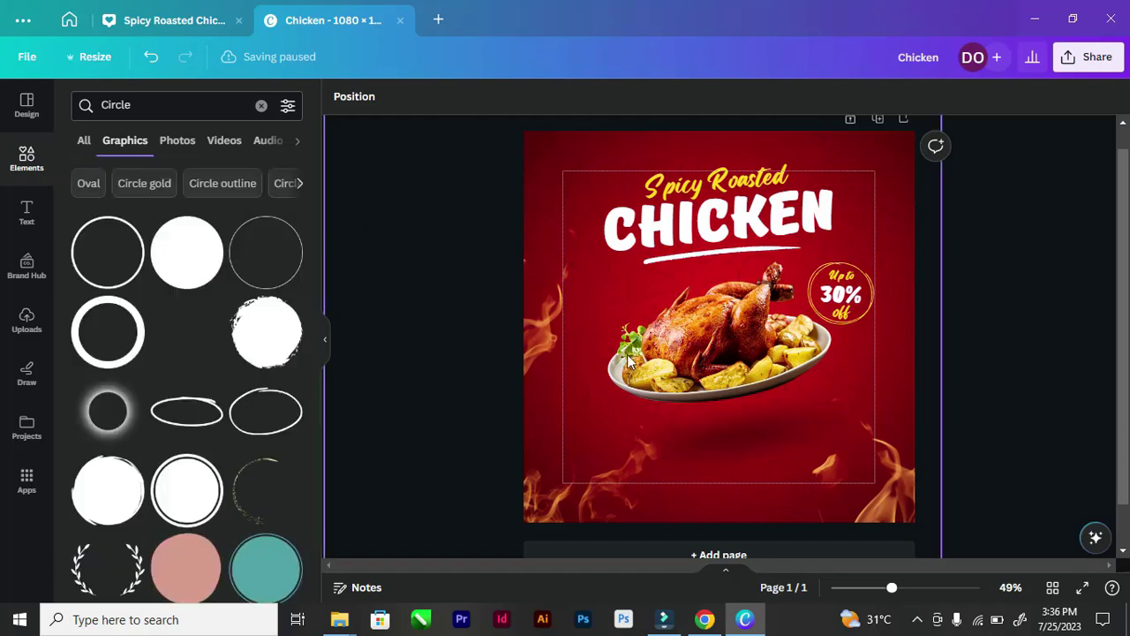
left_click(27, 106)
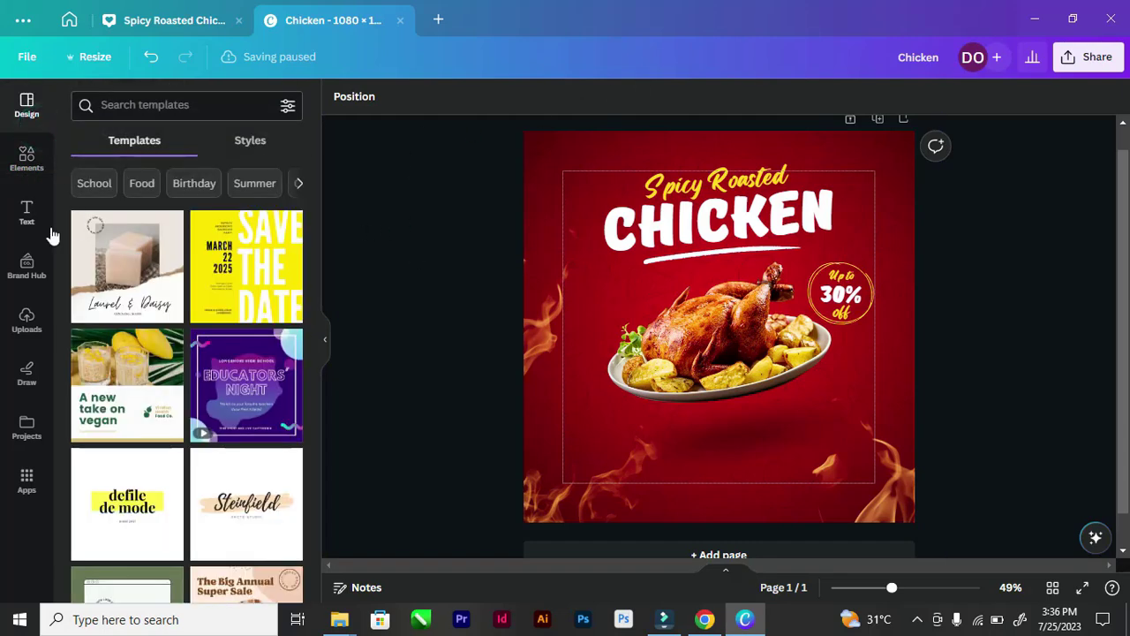
left_click(28, 215)
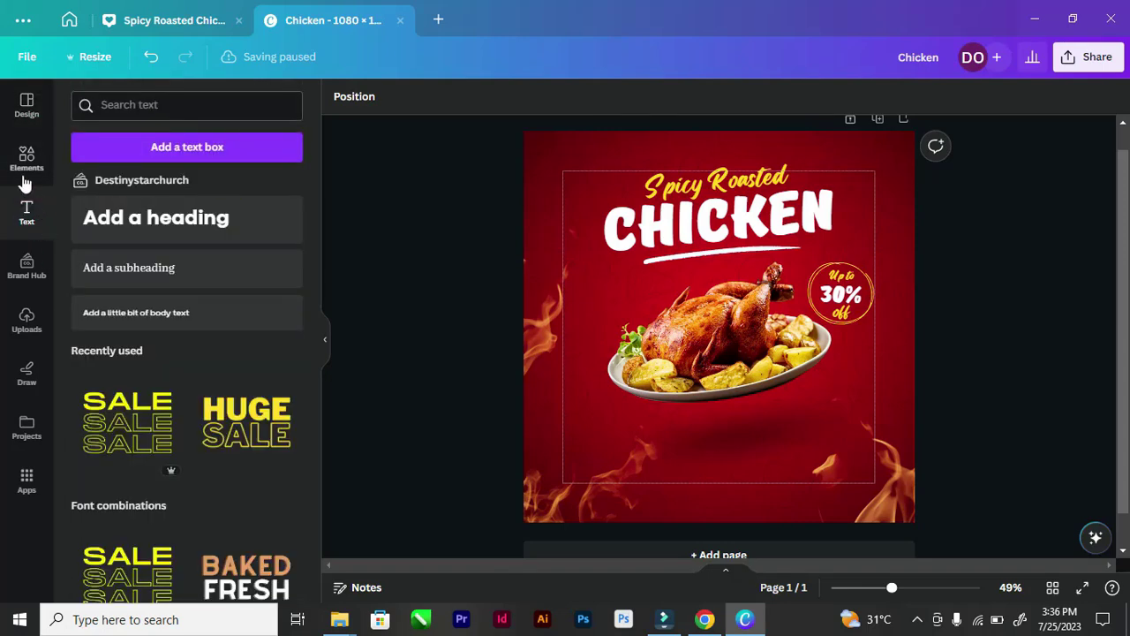
Switch to the Spicy Roasted Chicken reference design and examine the wording and font of the logo text above the title
left_click(172, 19)
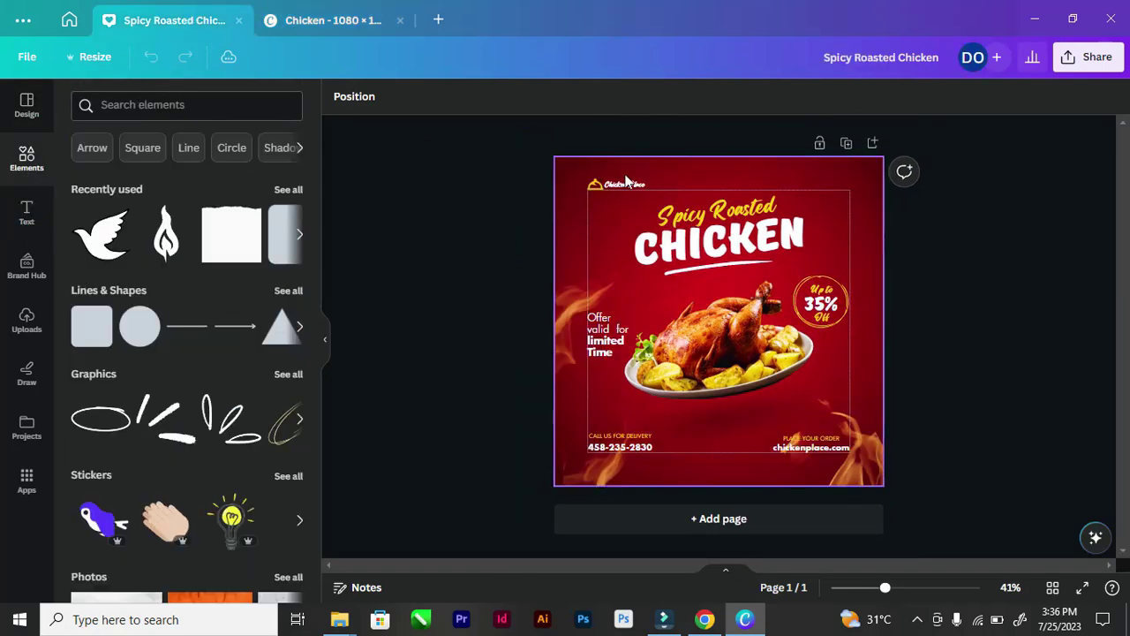
scroll(635, 193, "up", 3)
left_click(507, 180)
left_click(508, 180)
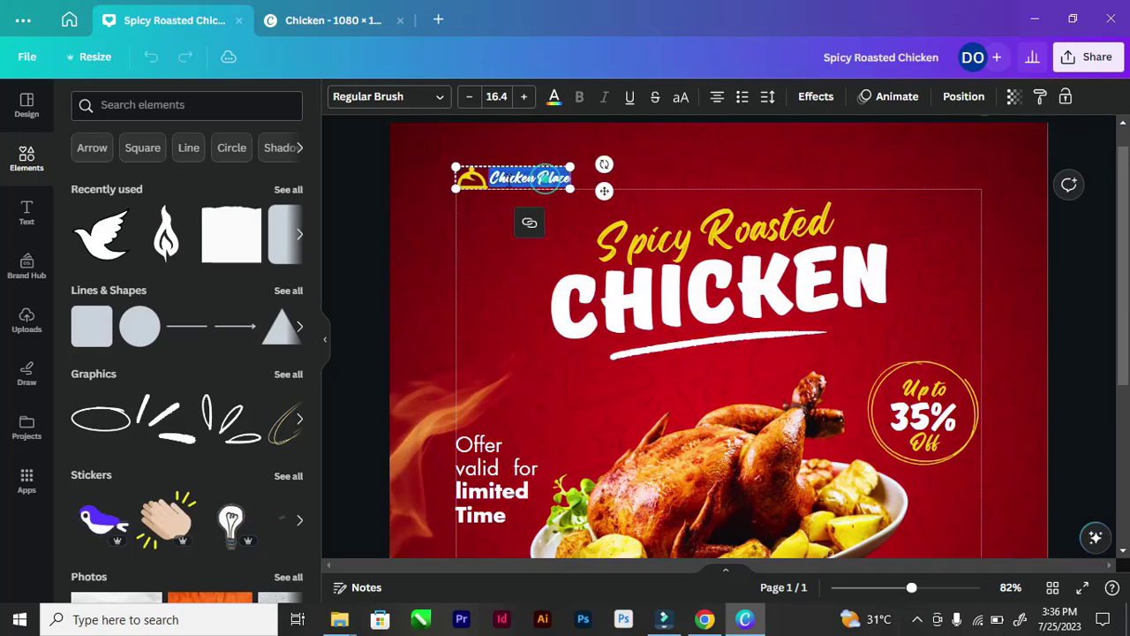
double_click(508, 179)
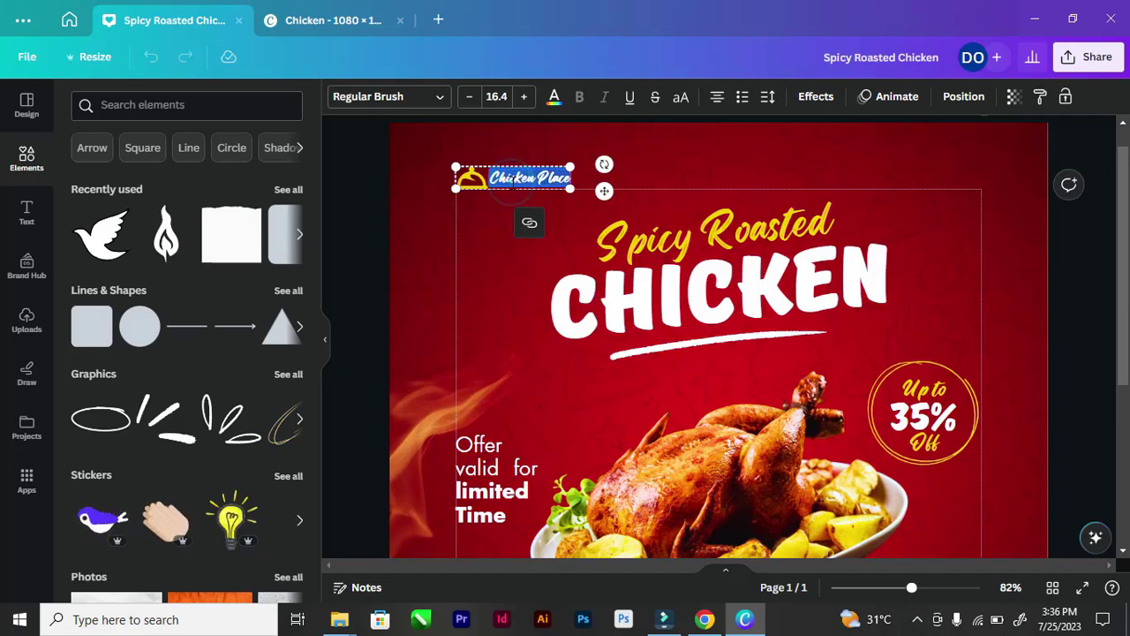
left_click(340, 192)
scroll(340, 192, "down", 2)
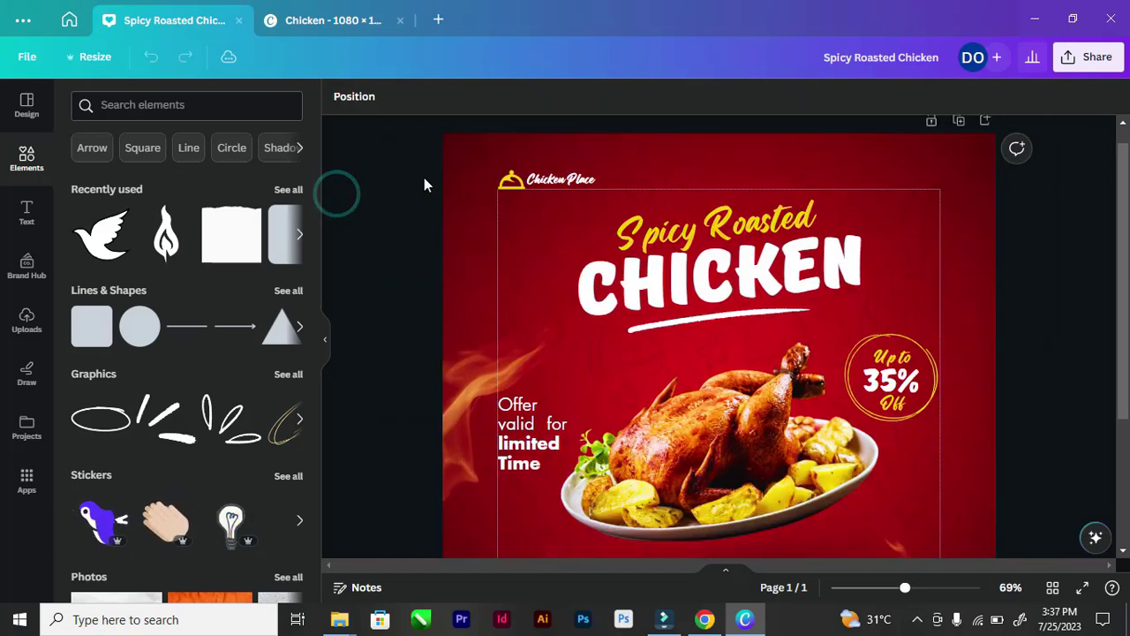
Return to the Chicken design and add a text box reading "Chicken Place"
left_click(324, 20)
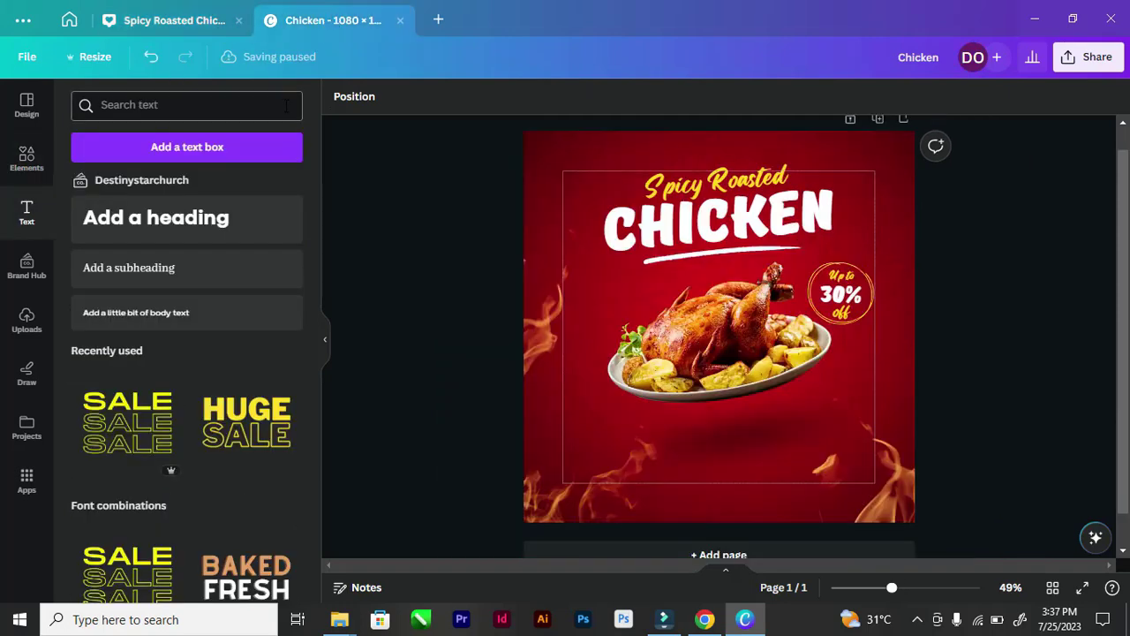
scroll(707, 354, "up", 1)
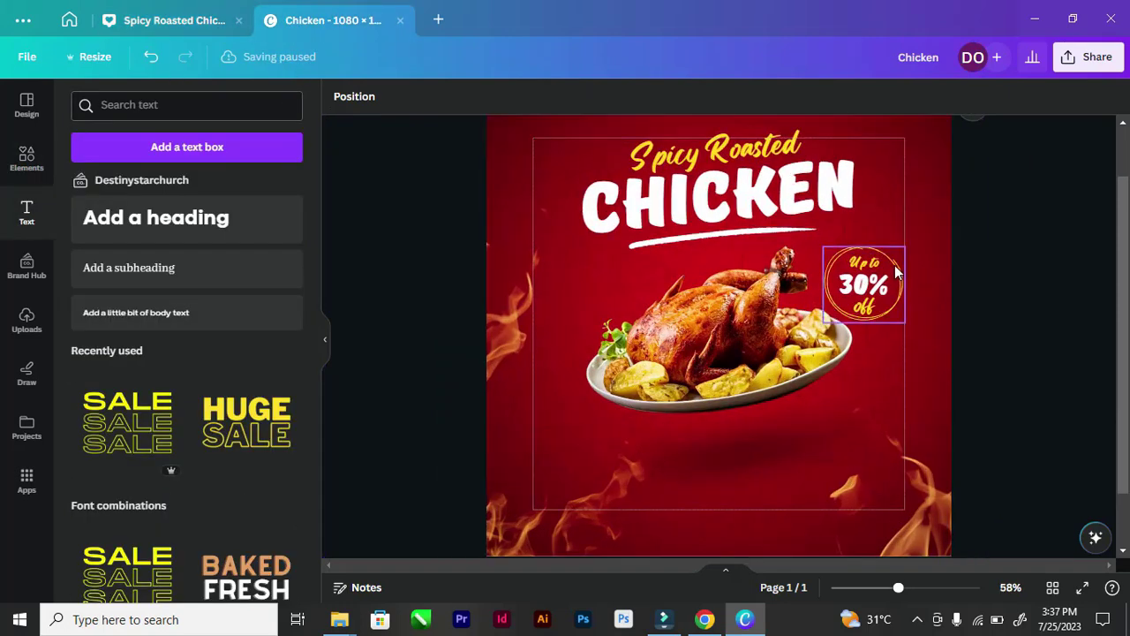
scroll(901, 263, "down", 1)
scroll(955, 234, "up", 2)
scroll(833, 273, "down", 1)
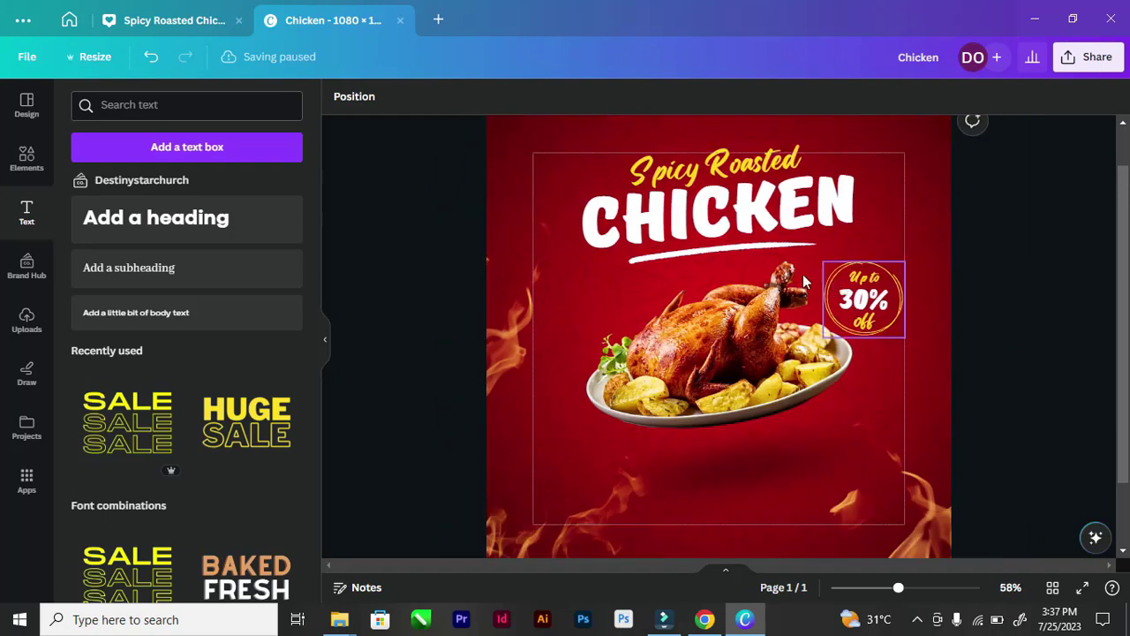
left_click(153, 152)
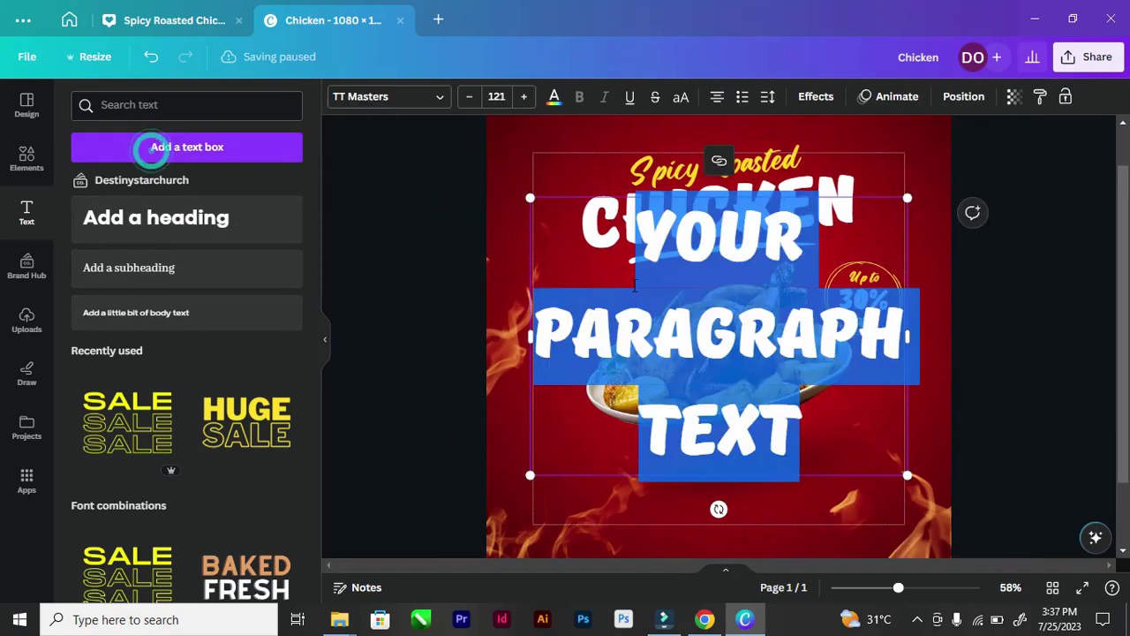
type("PLACE")
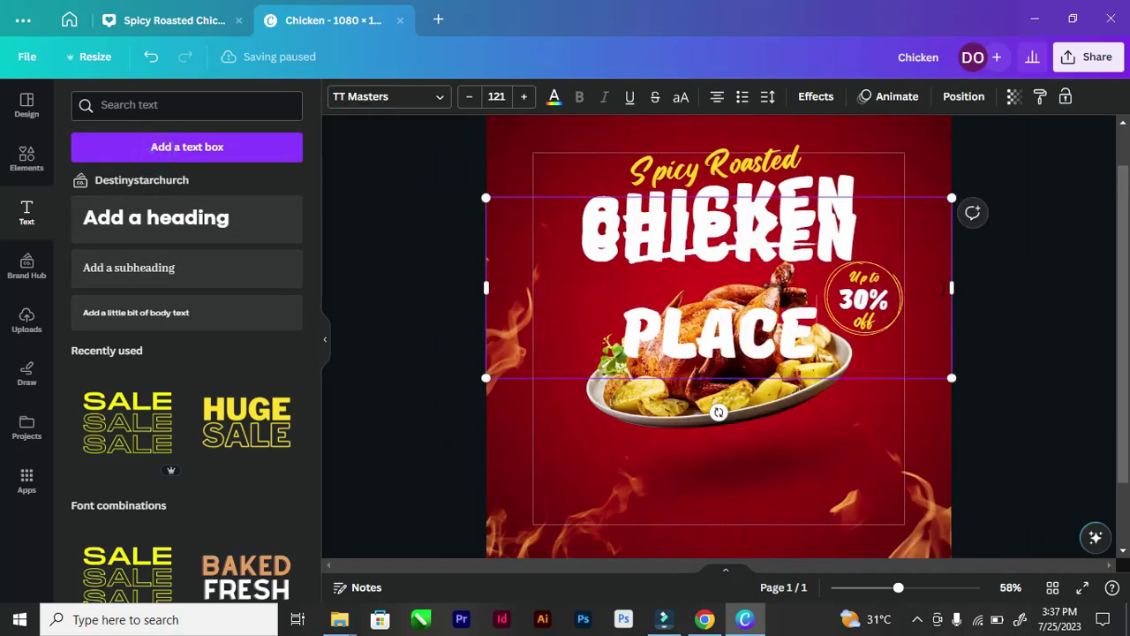
Fit the Chicken Place text on one line at about size 34.2 and place it just above the "Spicy Roasted" title
left_click_drag(956, 286, 1029, 285)
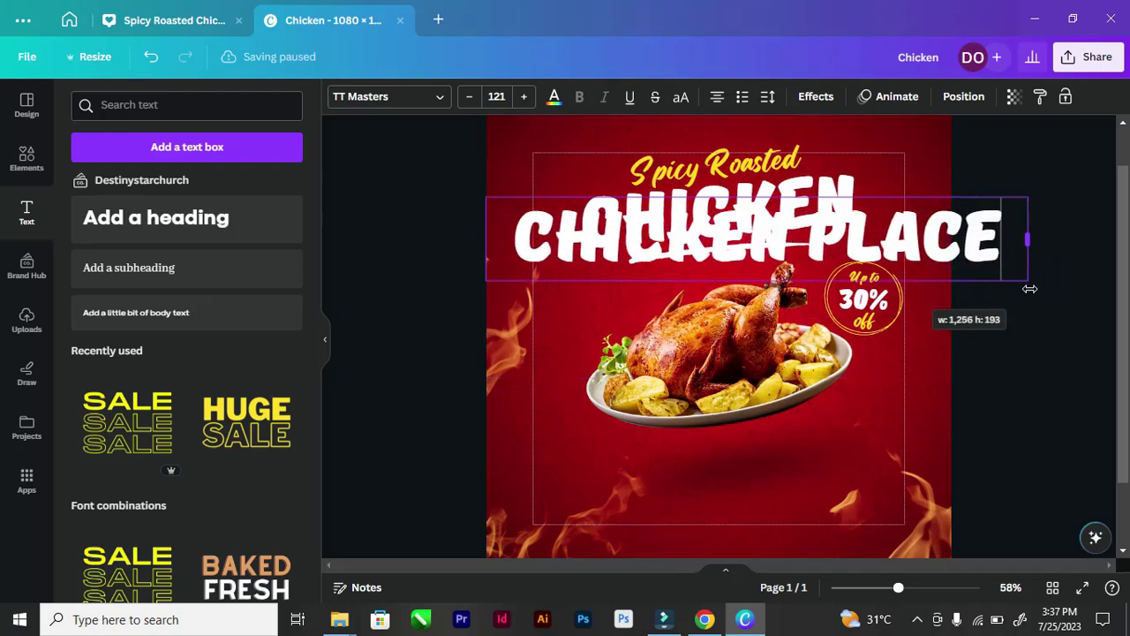
left_click_drag(1029, 199, 644, 276)
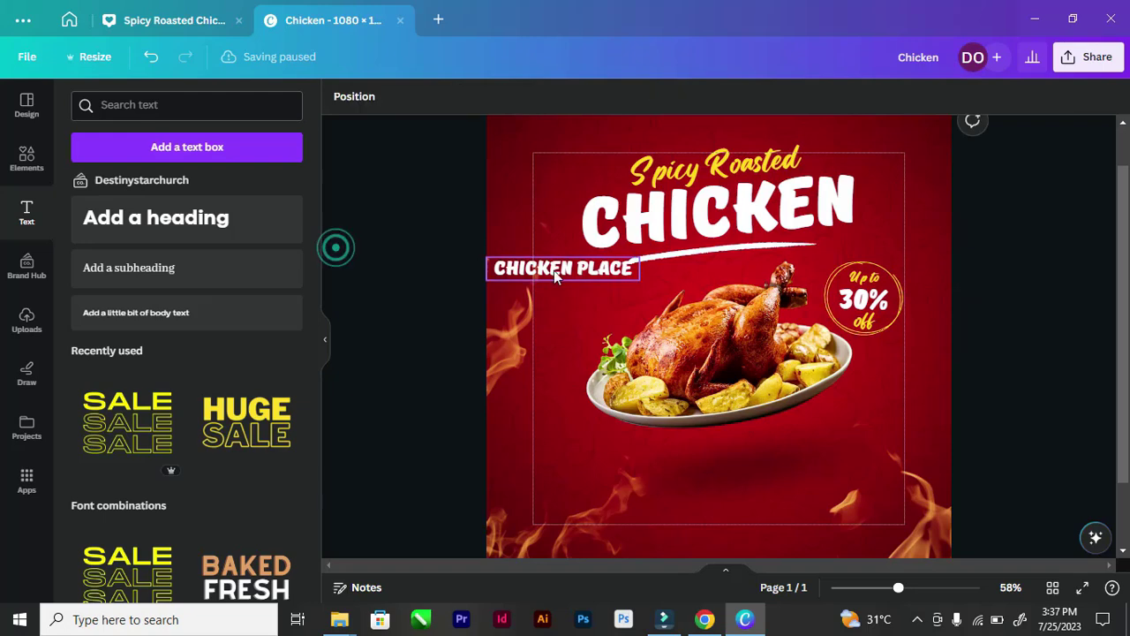
left_click_drag(555, 270, 617, 141)
Set the Chicken Place text's font to Regular Brush
left_click(431, 97)
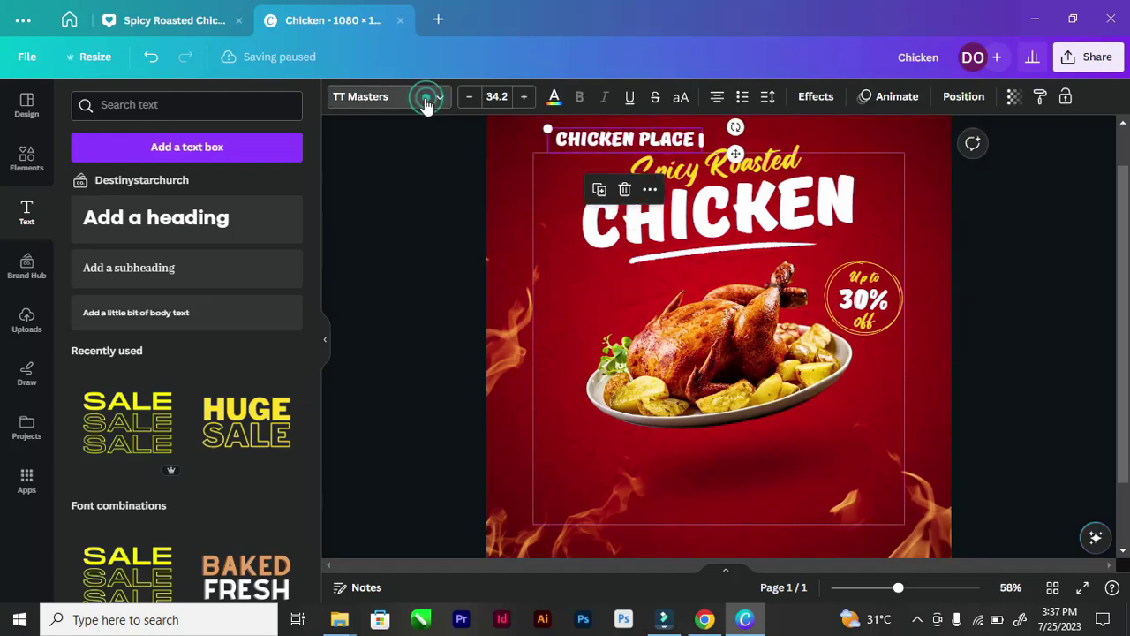
left_click(149, 223)
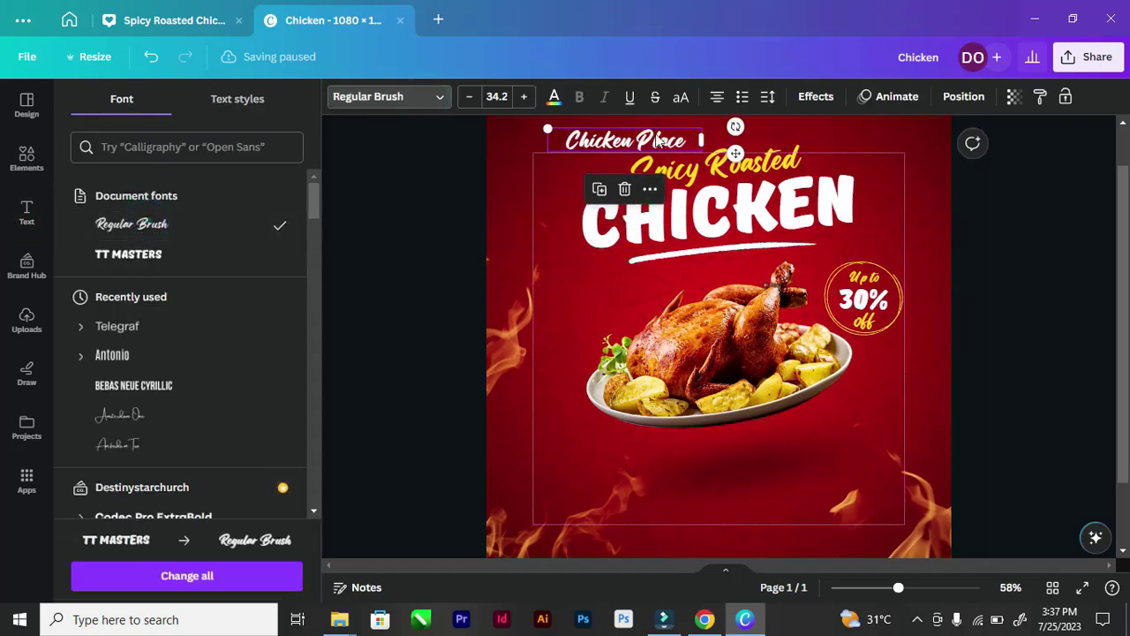
scroll(707, 230, "up", 1)
left_click(742, 270)
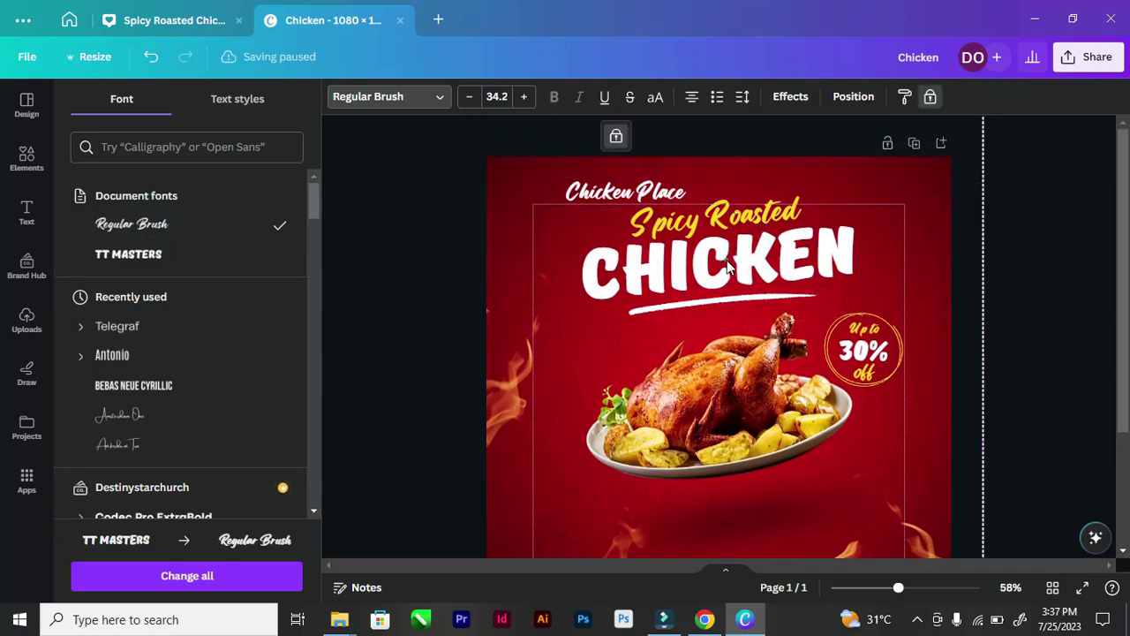
left_click_drag(722, 241, 734, 264)
key("ctrl+z")
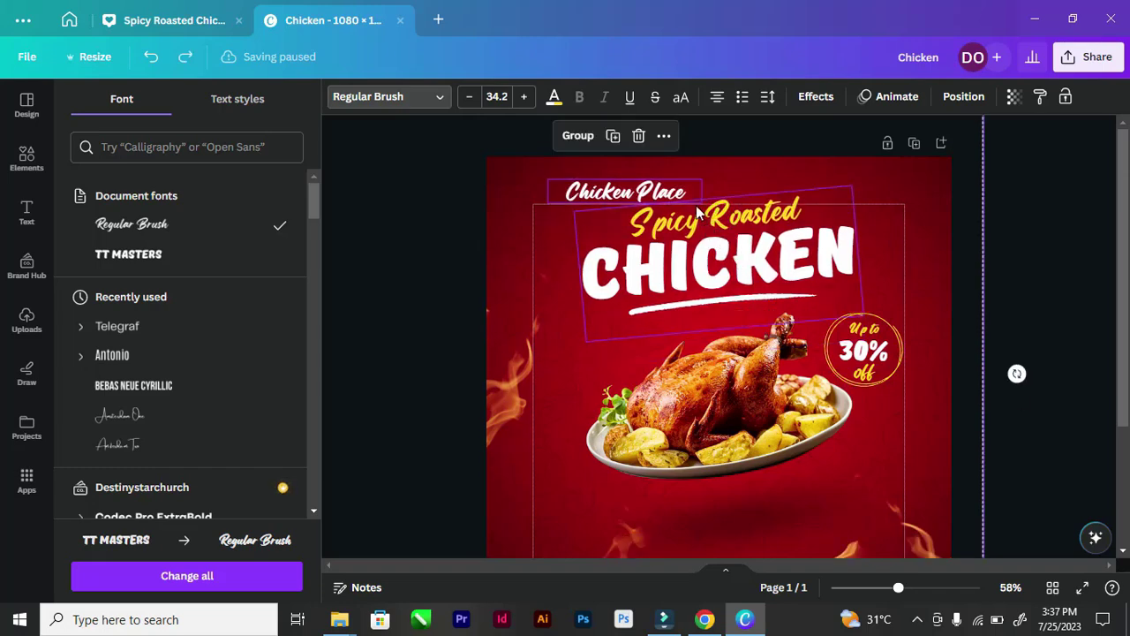
left_click(381, 223)
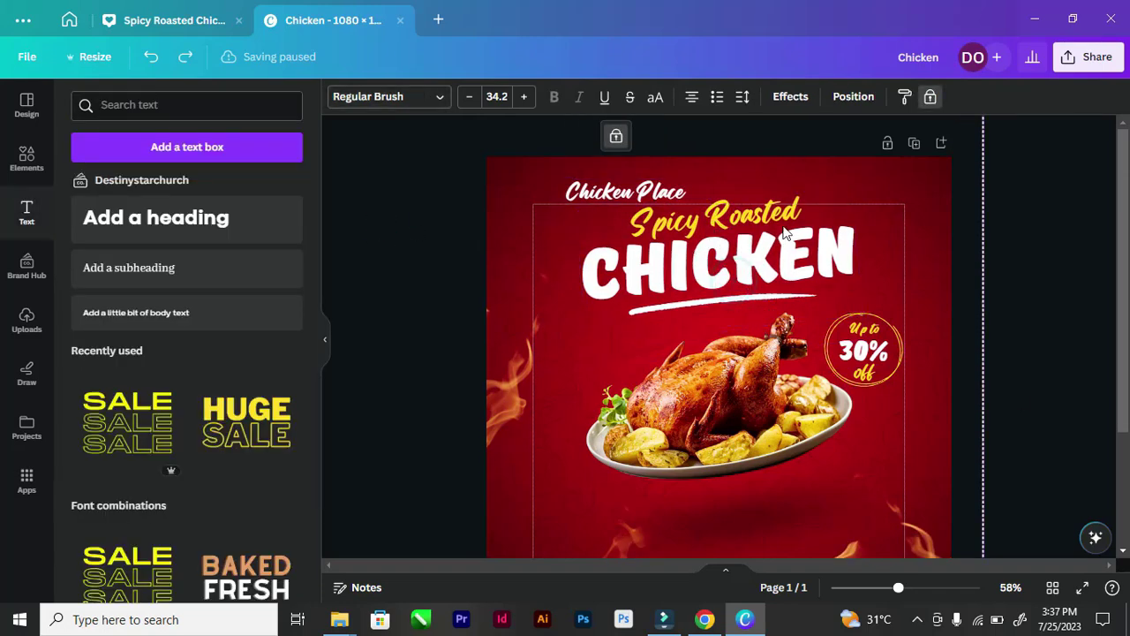
Move the title group slightly down, away from the Chicken Place text, and shift the chicken platter group slightly down beneath it
left_click(784, 232)
left_click_drag(777, 248, 774, 267)
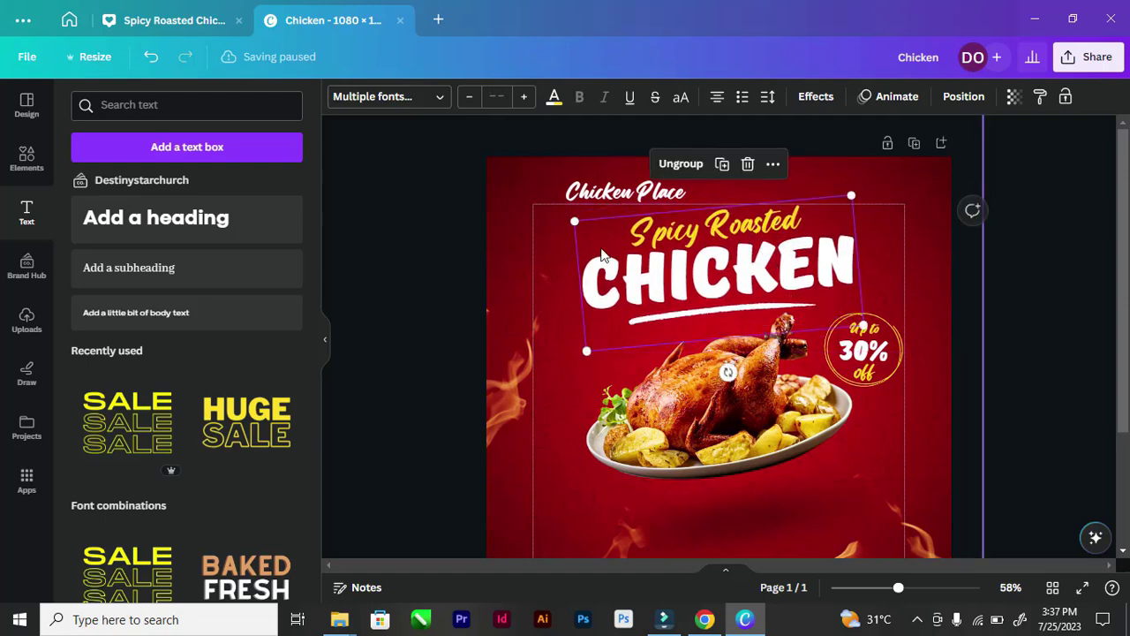
left_click(749, 431)
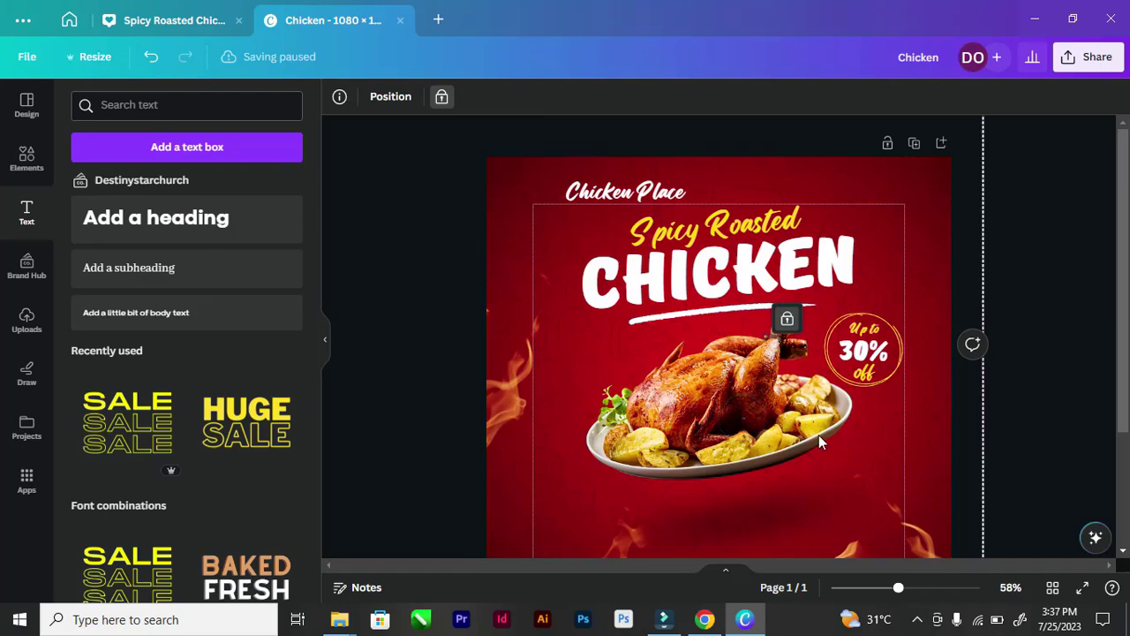
left_click(742, 415)
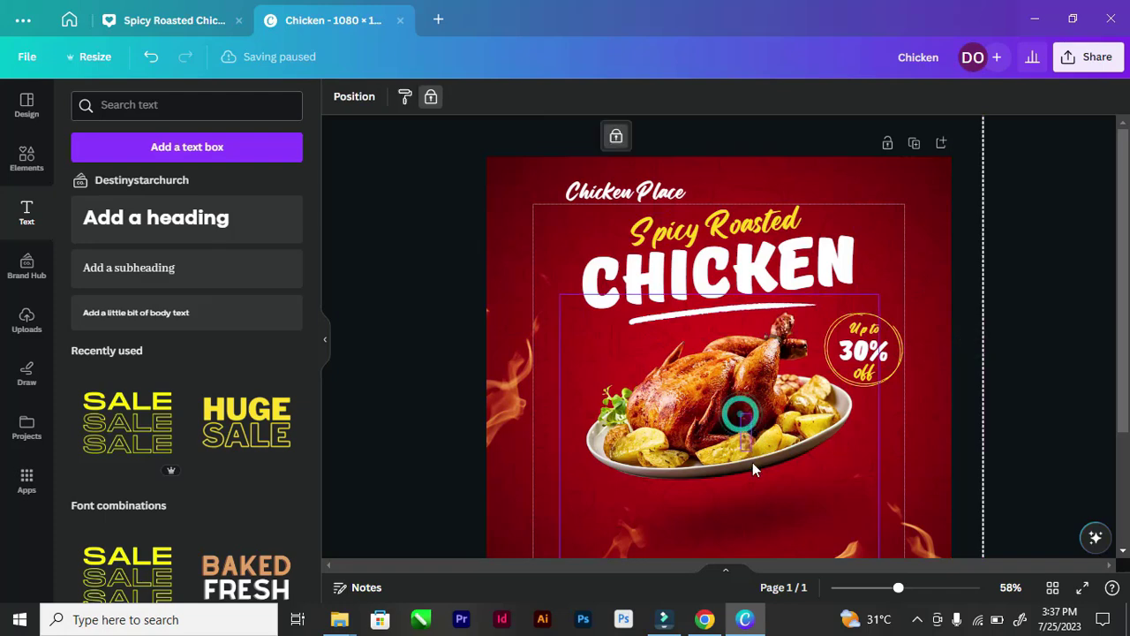
left_click_drag(642, 386, 643, 396)
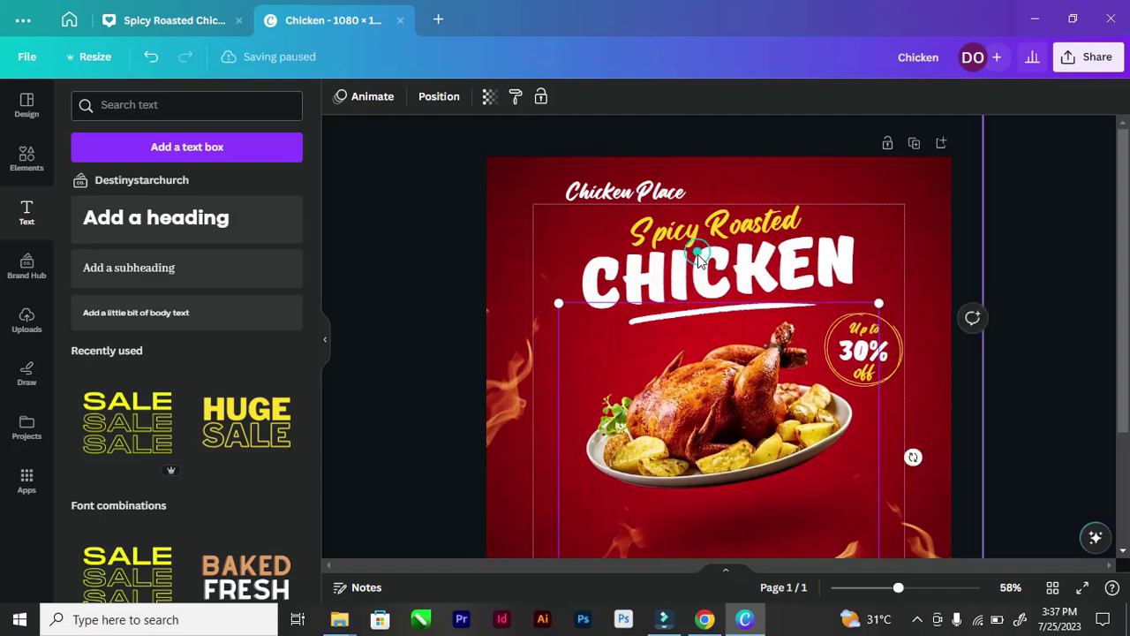
scroll(556, 305, "down", 3)
key("Escape")
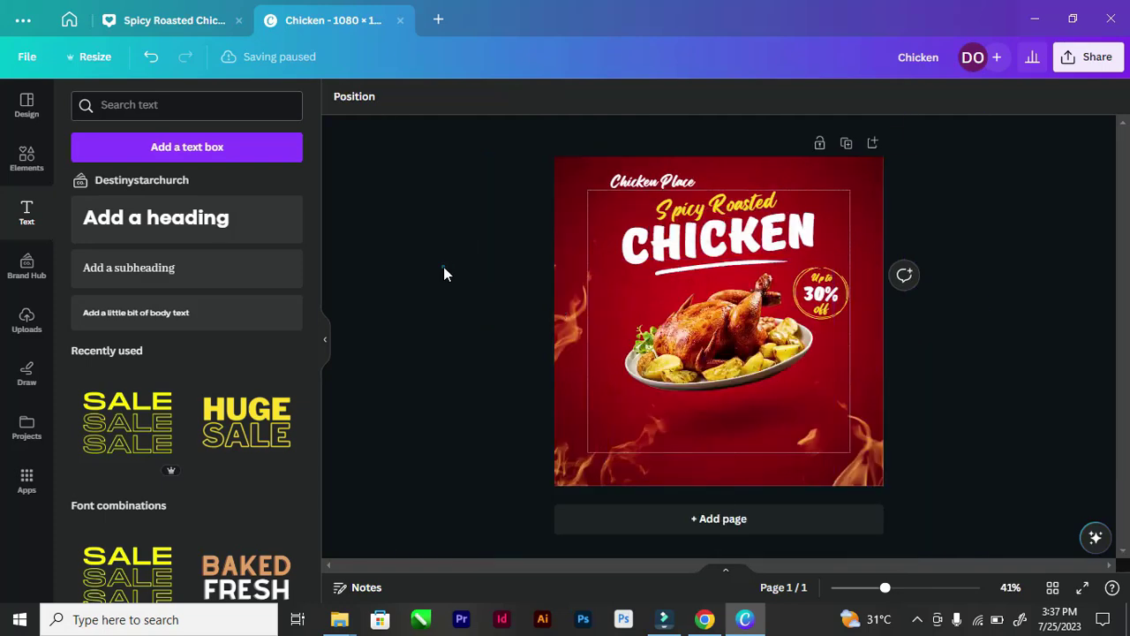
Reduce the Chicken Place text above the title to size 18.9
left_click(443, 267)
scroll(720, 225, "up", 5)
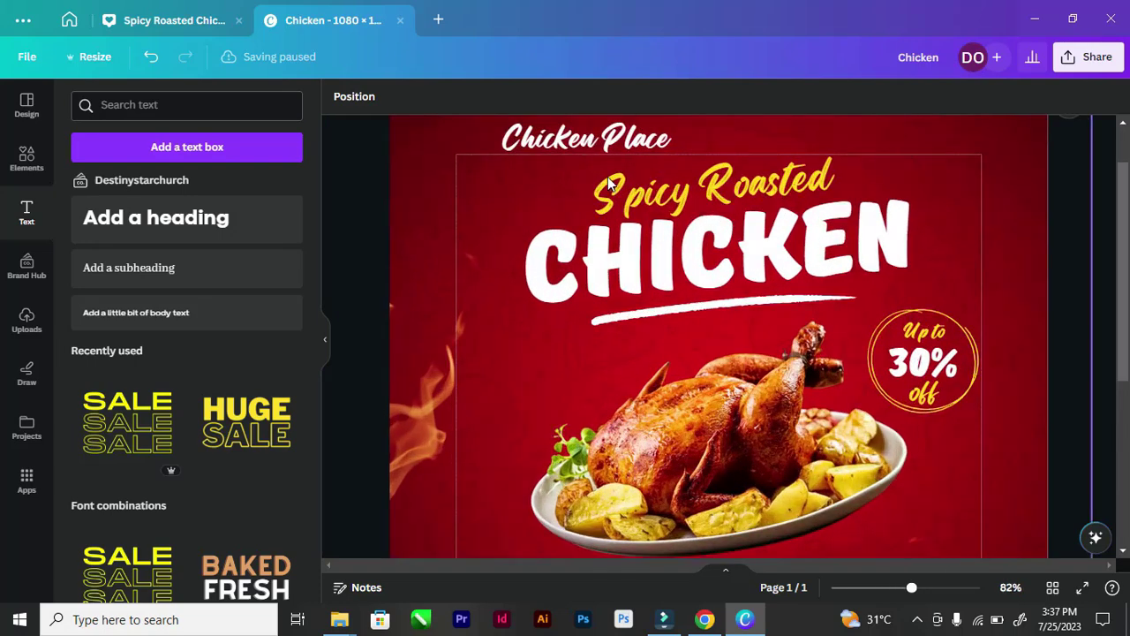
left_click(593, 127)
left_click_drag(695, 121, 607, 132)
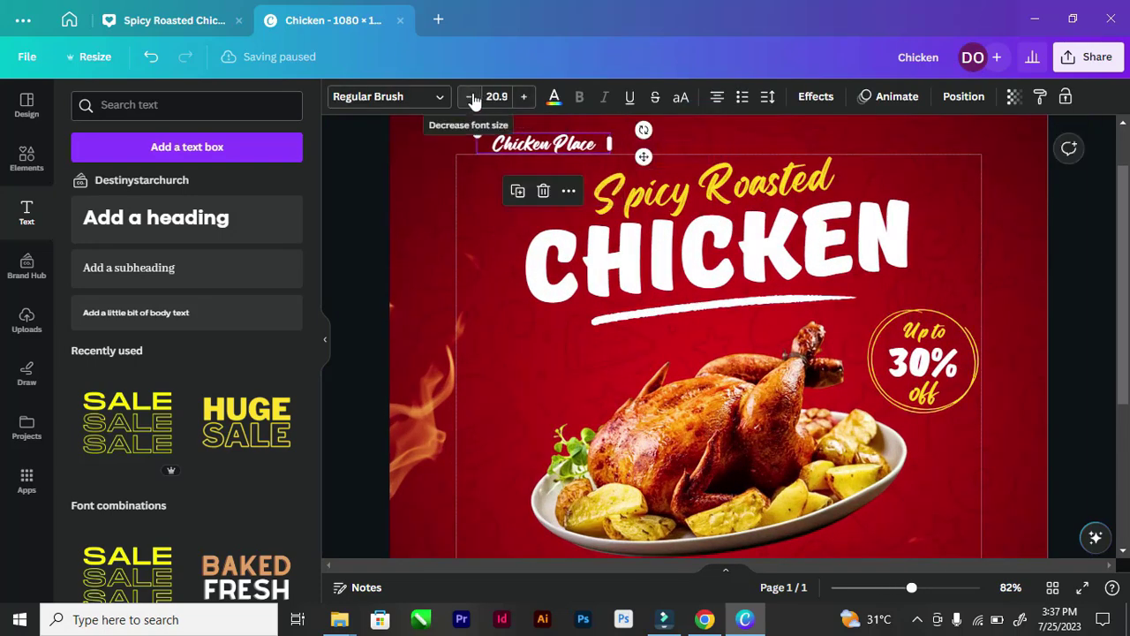
left_click(469, 97)
left_click(469, 97)
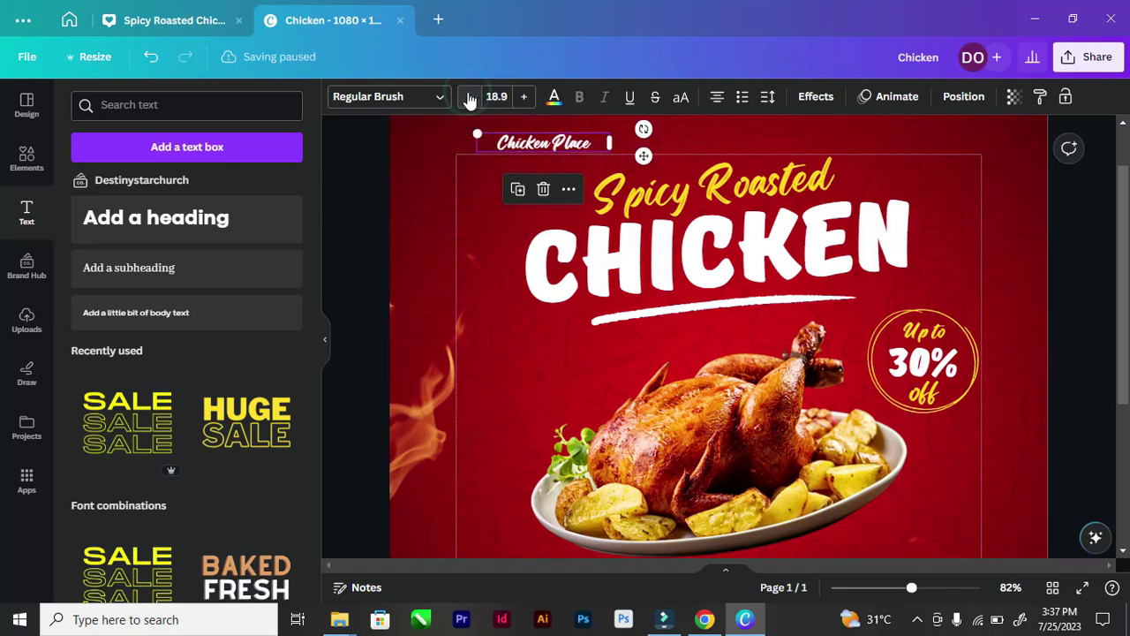
left_click(330, 178)
Narrow the Chicken Place text box to fit its words and keep it just above the title's upper edge
scroll(470, 164, "down", 3)
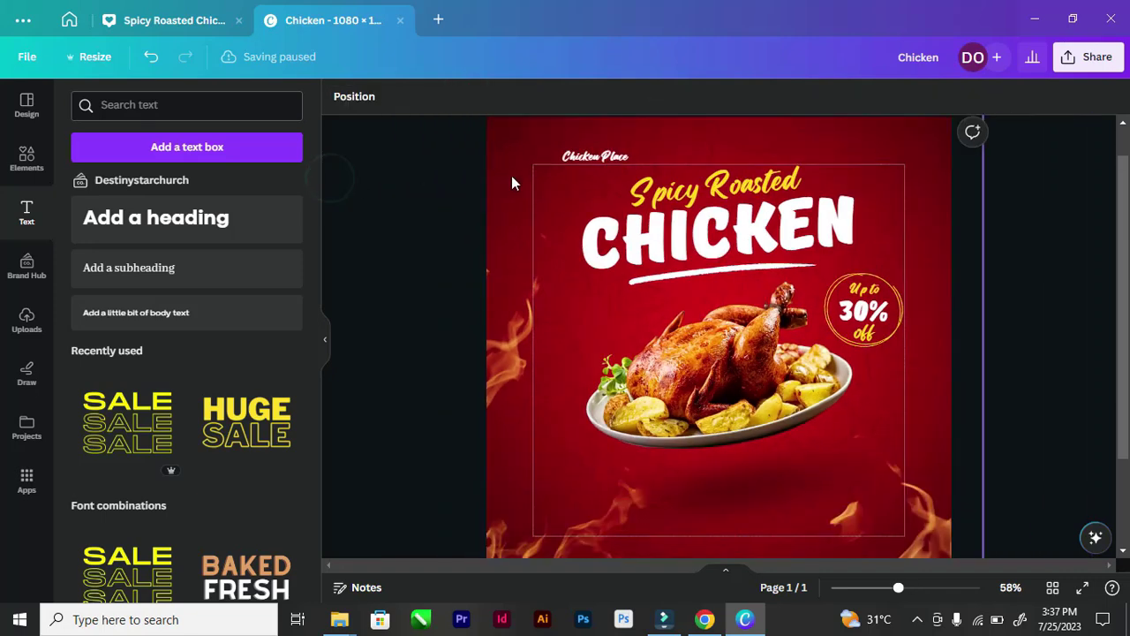
scroll(555, 182, "down", 2)
scroll(598, 185, "up", 3)
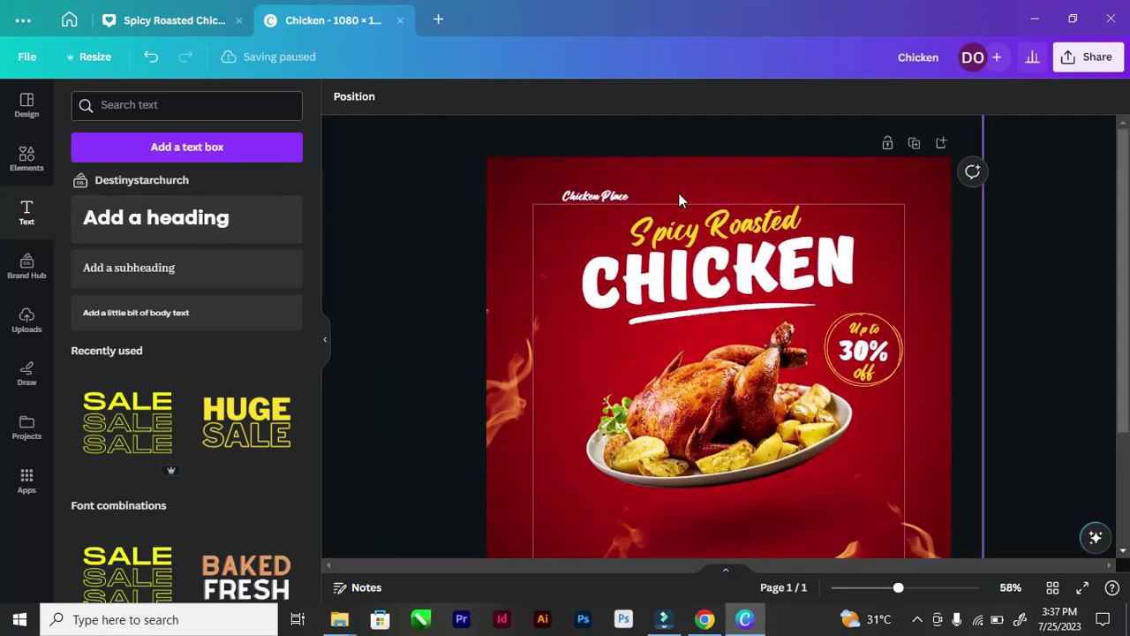
left_click(596, 195)
left_click_drag(629, 194, 588, 198)
left_click(468, 191)
left_click(442, 194)
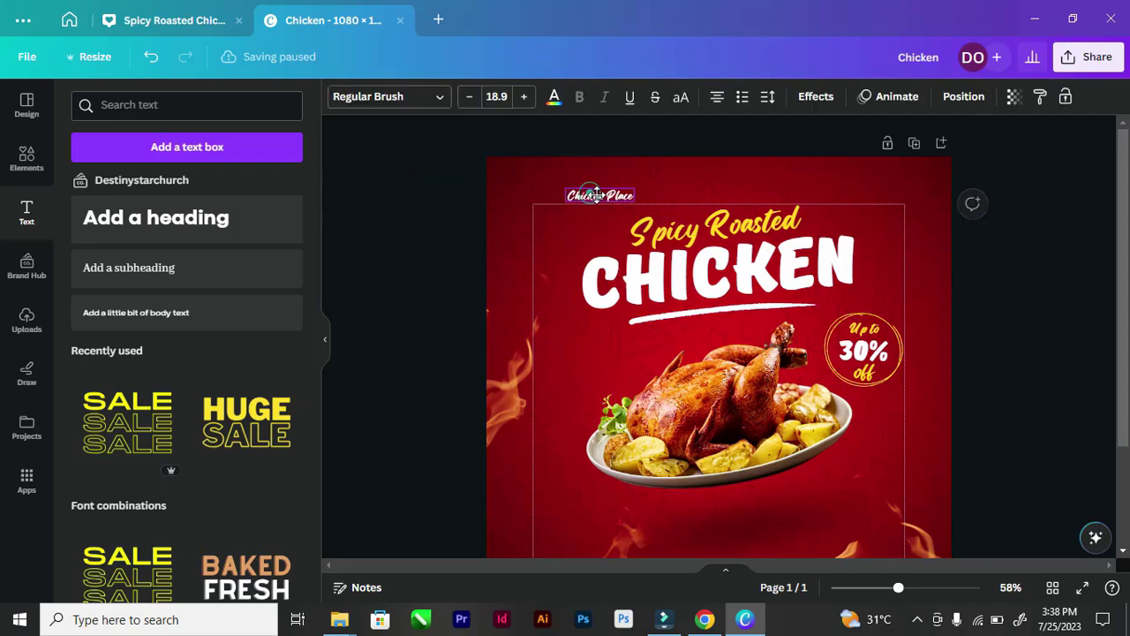
left_click(423, 204)
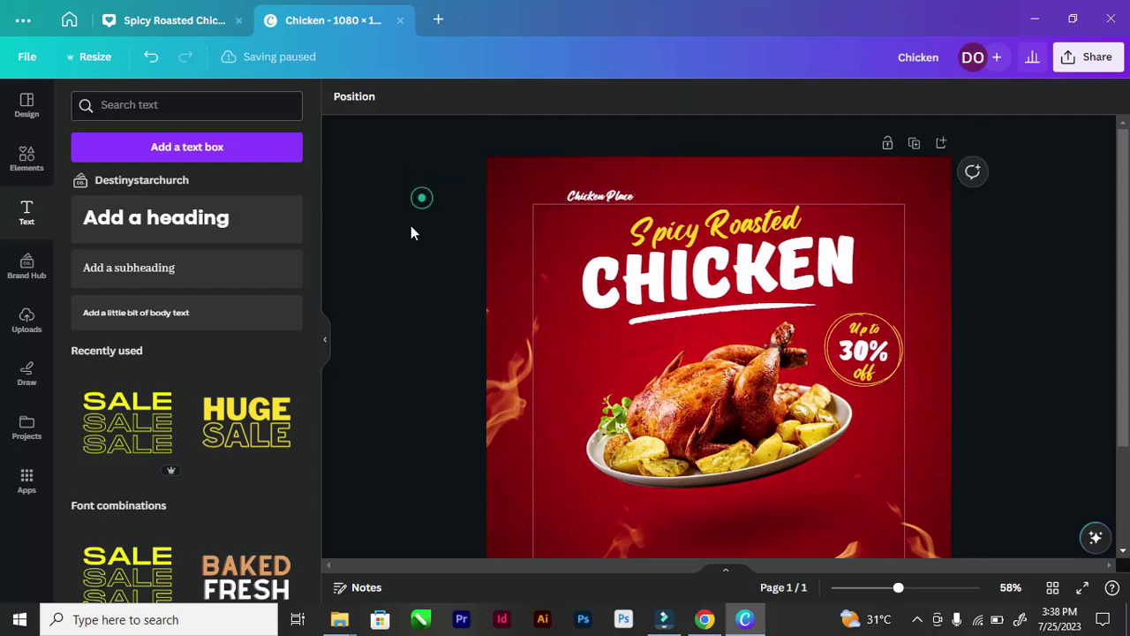
Search the elements library for "food logo" and show all matching graphics
left_click(26, 161)
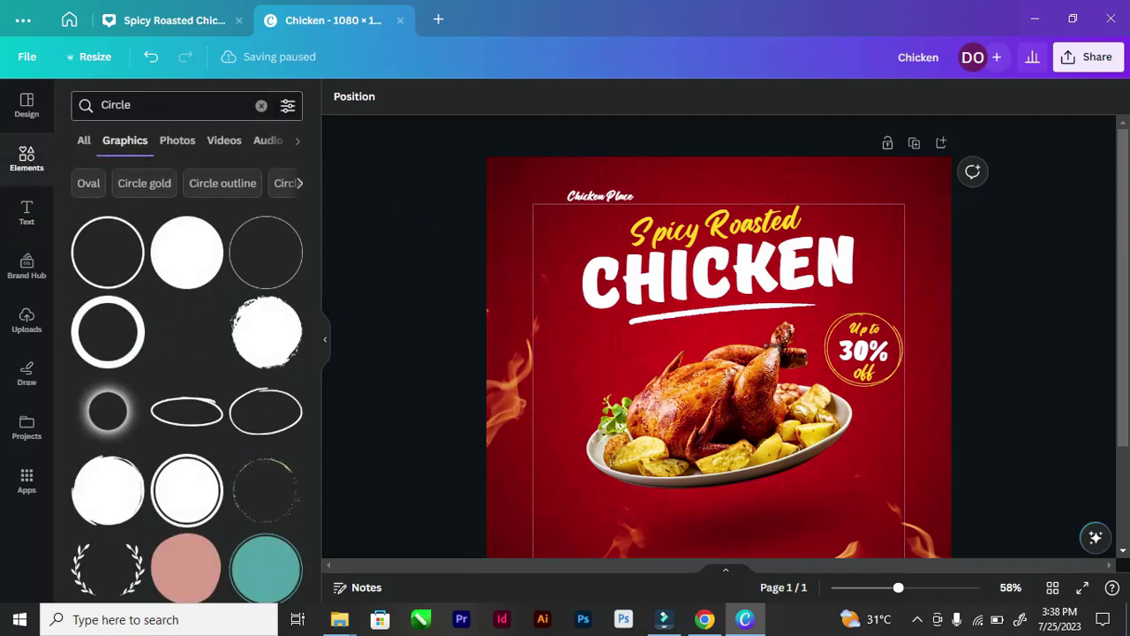
left_click(281, 107)
left_click(261, 107)
left_click(169, 106)
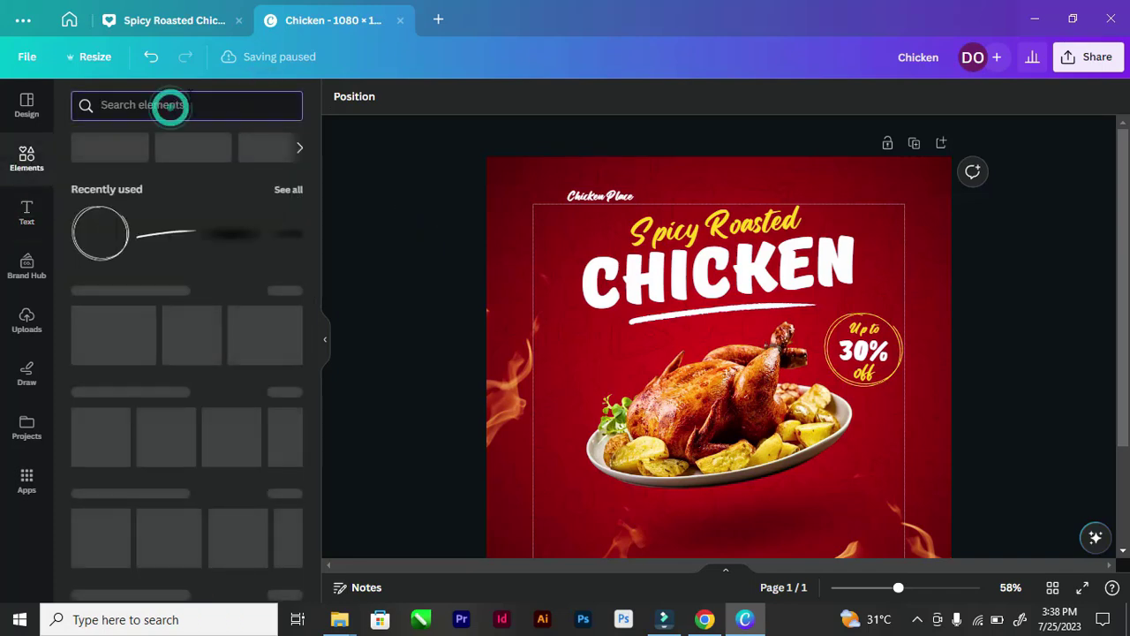
type("fo")
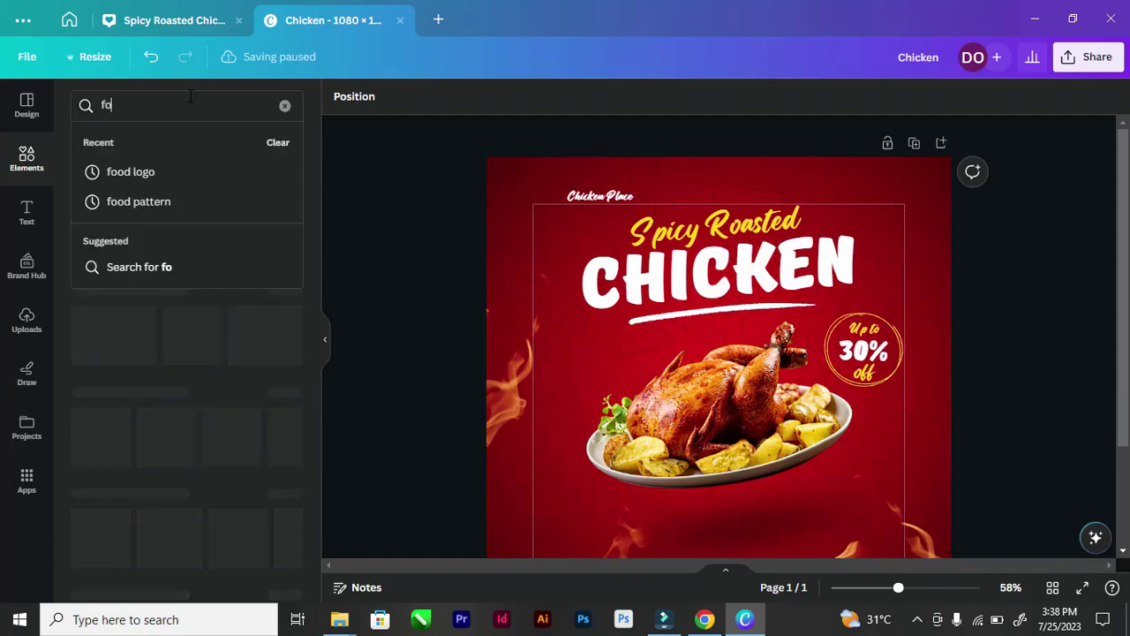
type("od")
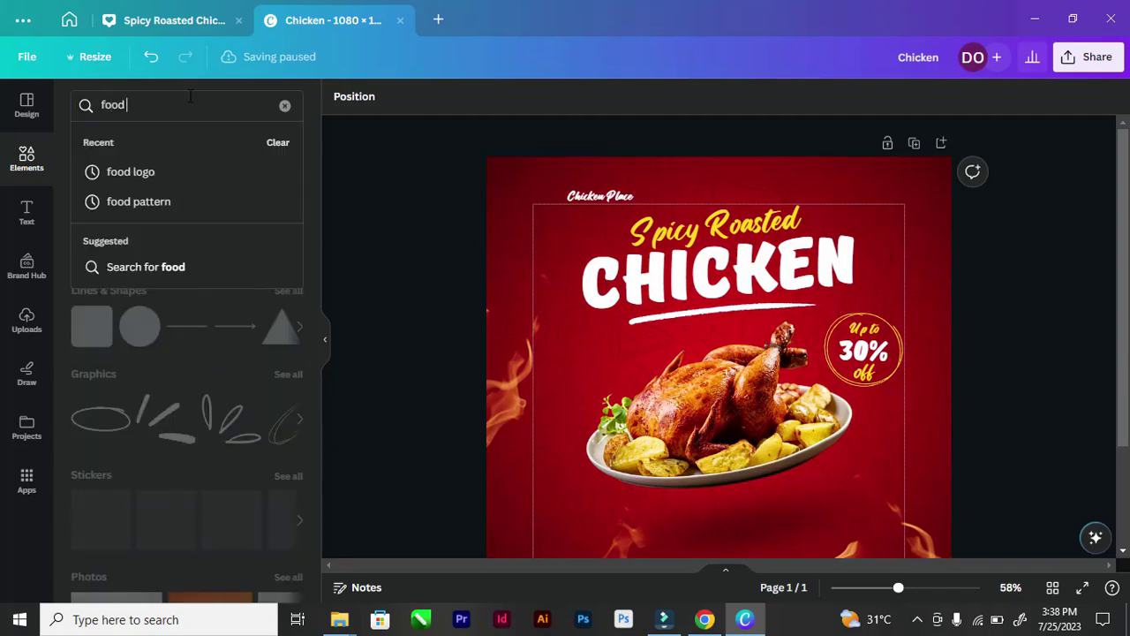
left_click(165, 173)
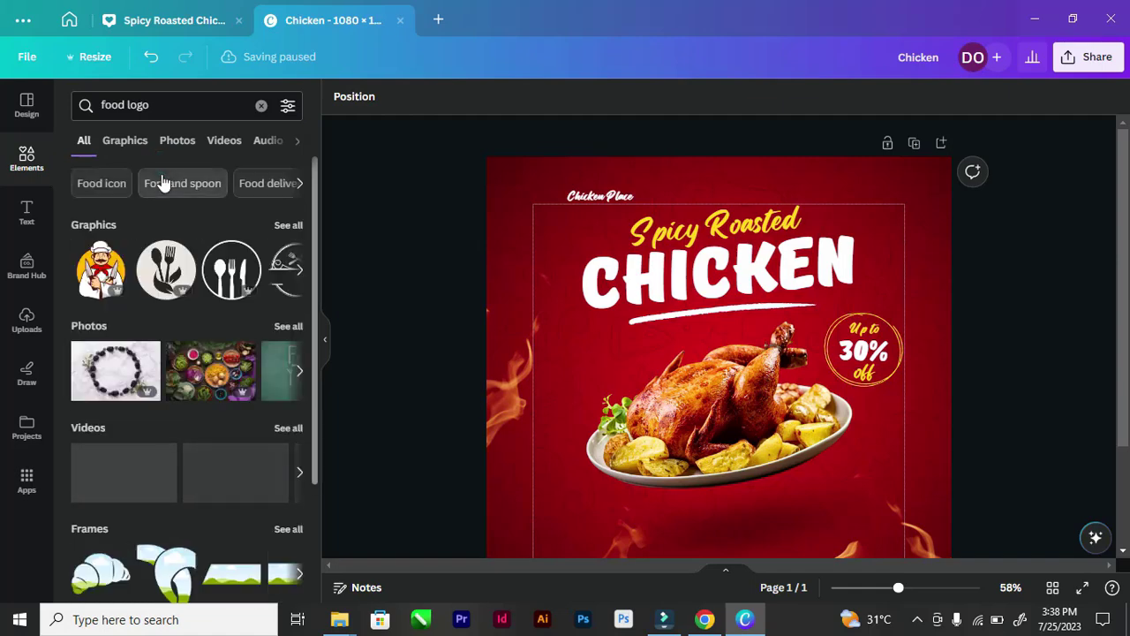
left_click(288, 224)
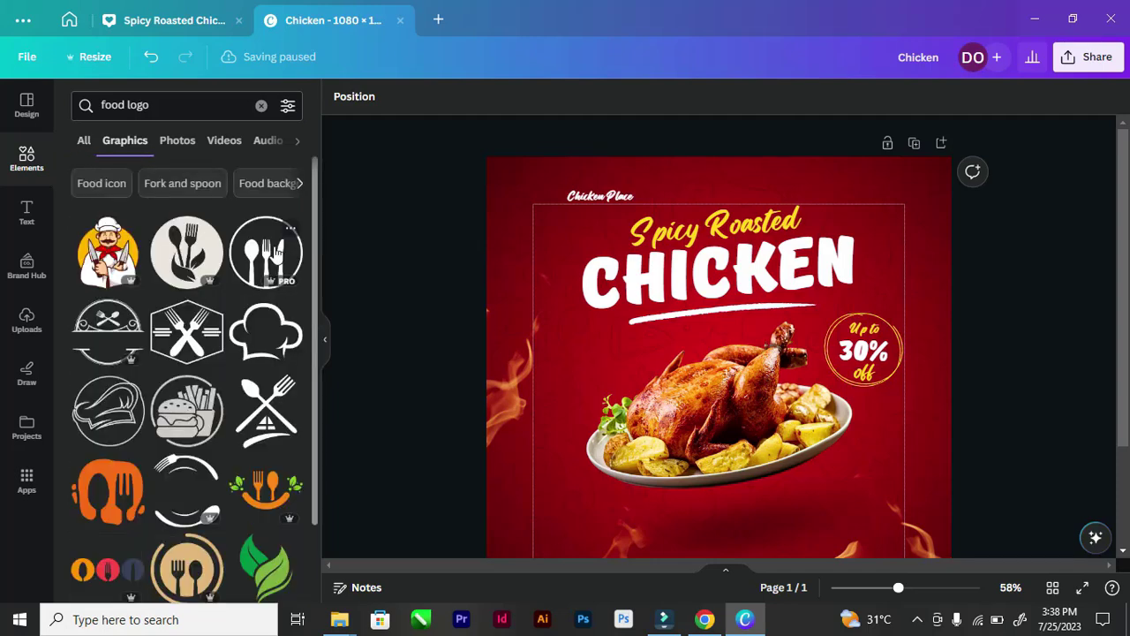
Browse the food logo graphics for an icon that suits the Chicken Place brand text
scroll(126, 367, "down", 3)
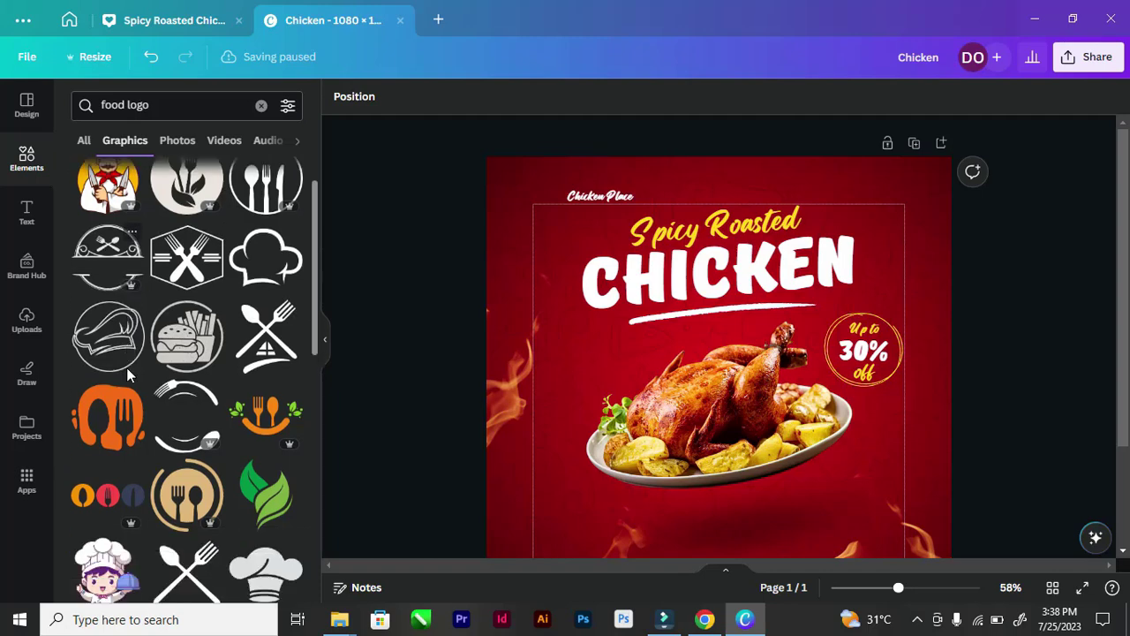
scroll(127, 371, "down", 3)
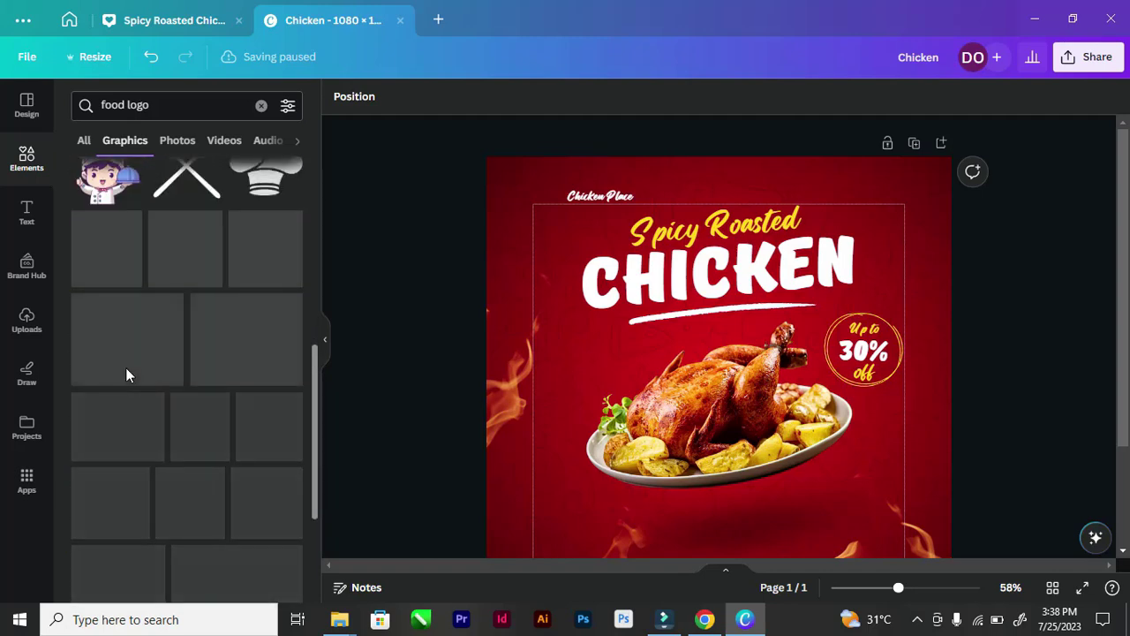
scroll(108, 355, "up", 3)
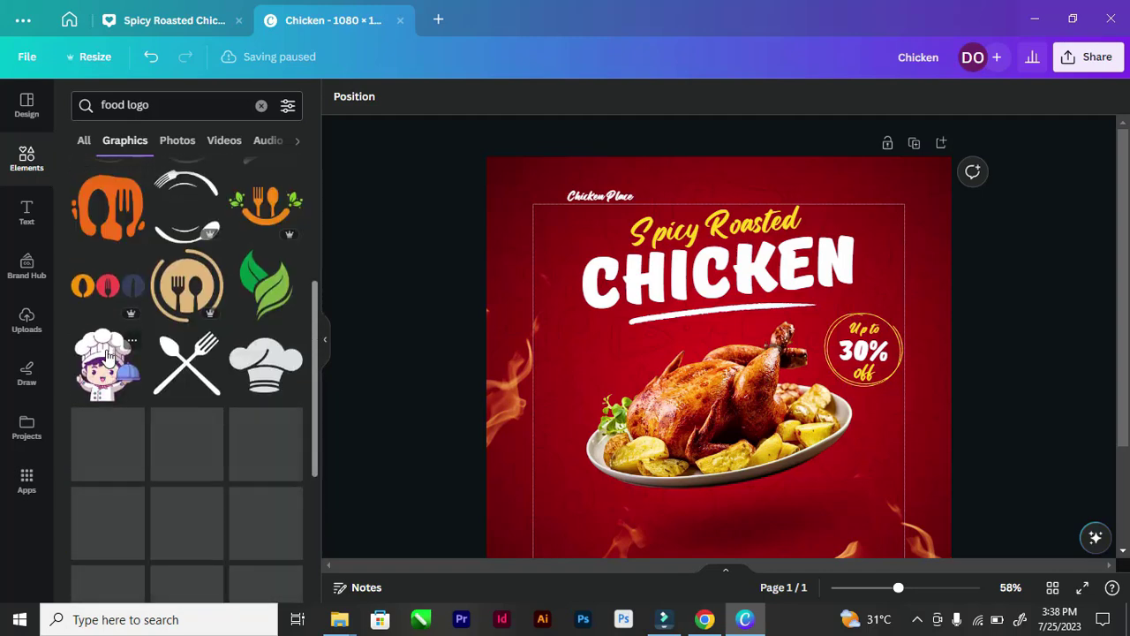
scroll(108, 353, "up", 3)
scroll(106, 358, "up", 3)
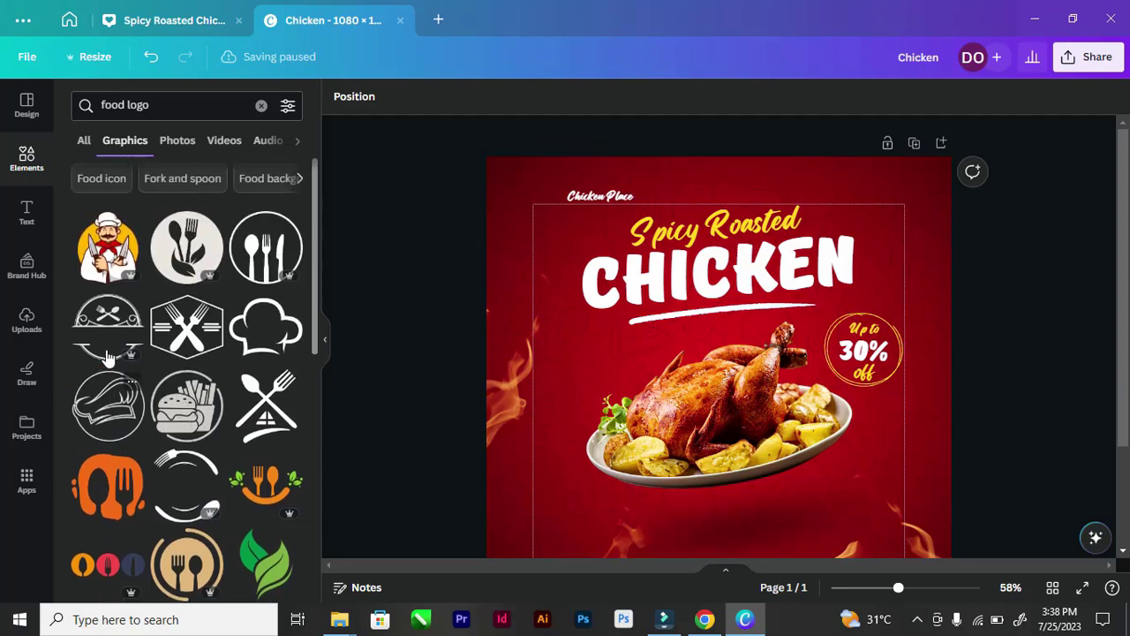
scroll(106, 357, "down", 5)
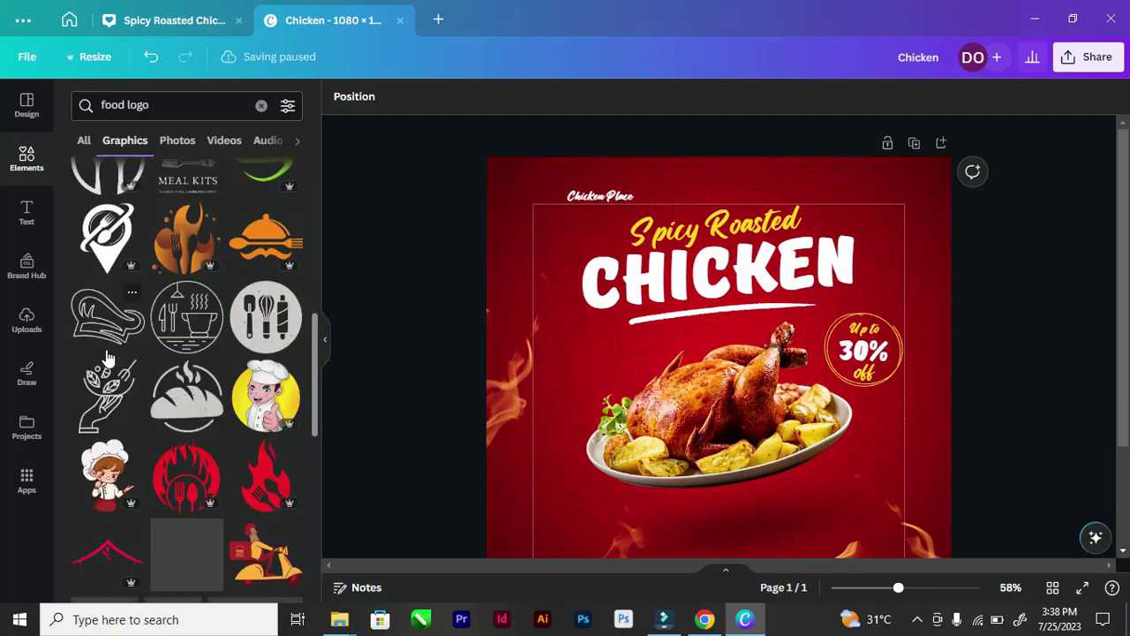
scroll(106, 358, "down", 3)
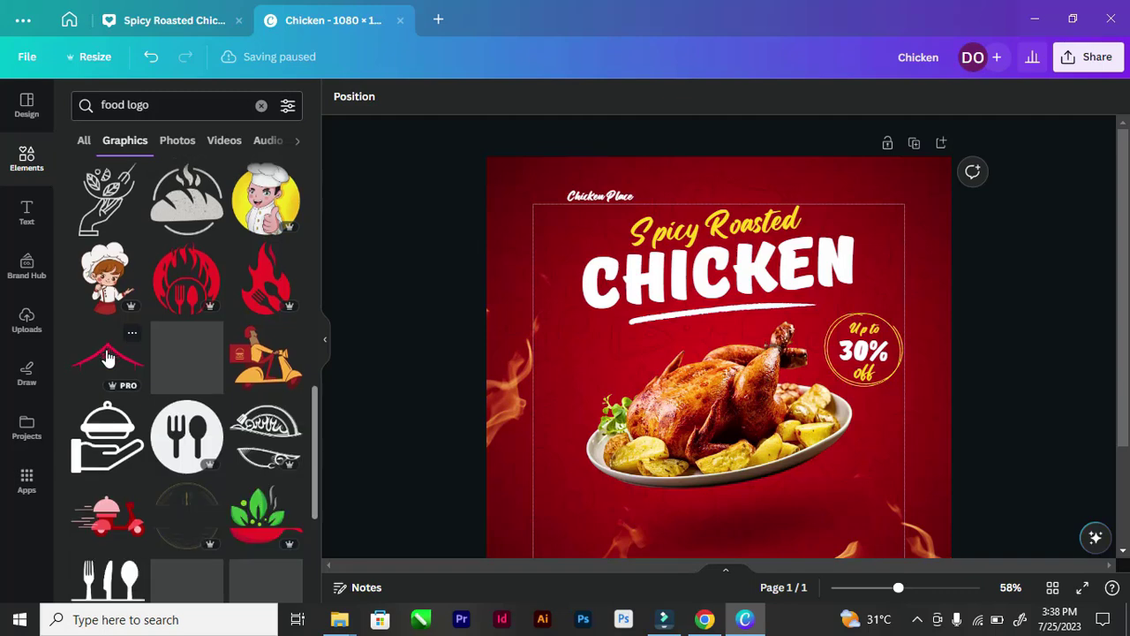
scroll(107, 357, "down", 3)
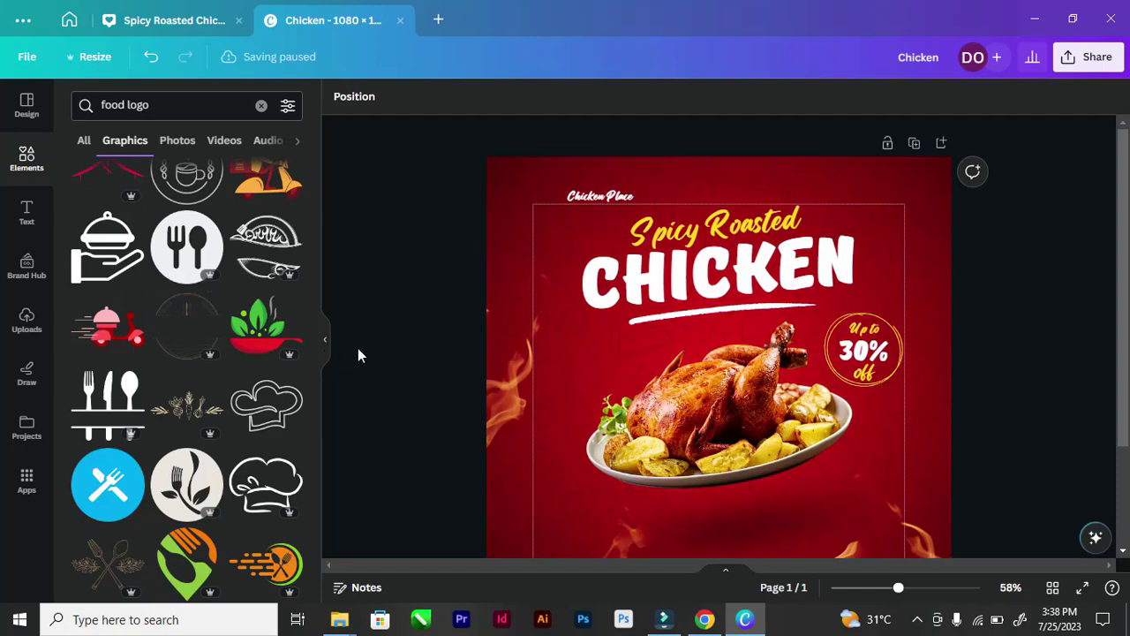
scroll(227, 343, "down", 1)
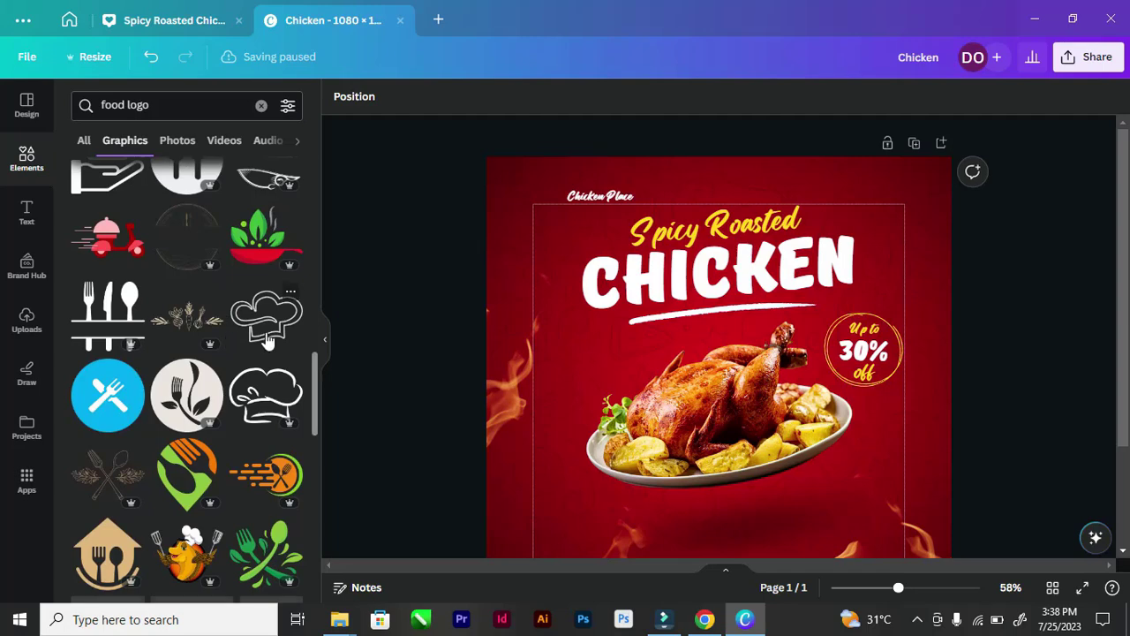
scroll(248, 340, "down", 2)
scroll(267, 340, "down", 1)
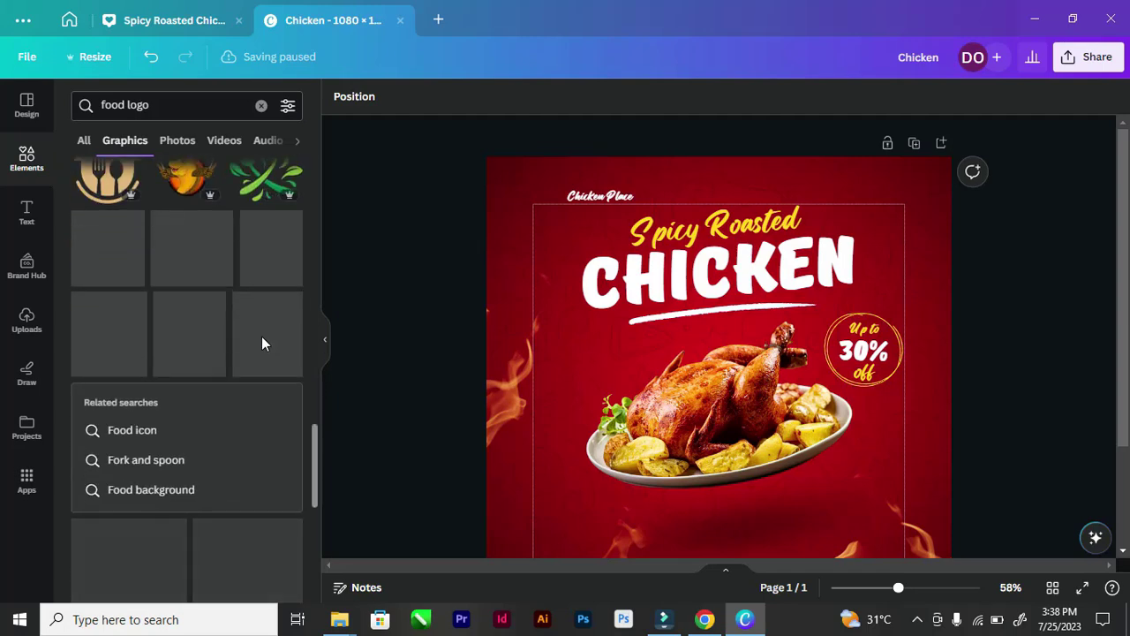
scroll(261, 343, "up", 5)
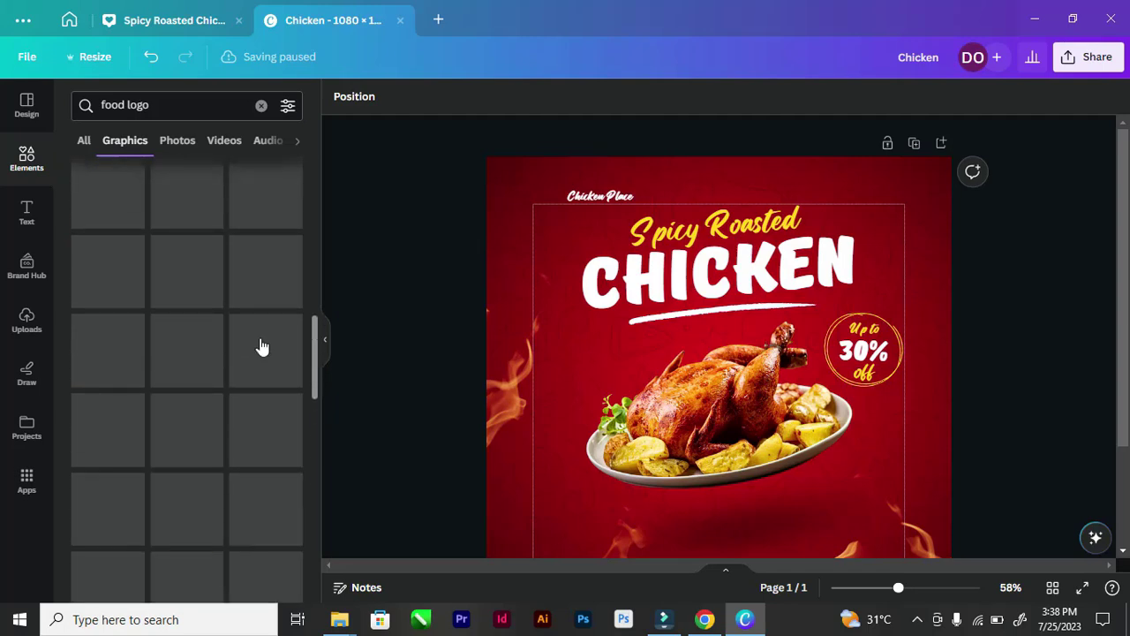
scroll(275, 351, "down", 2)
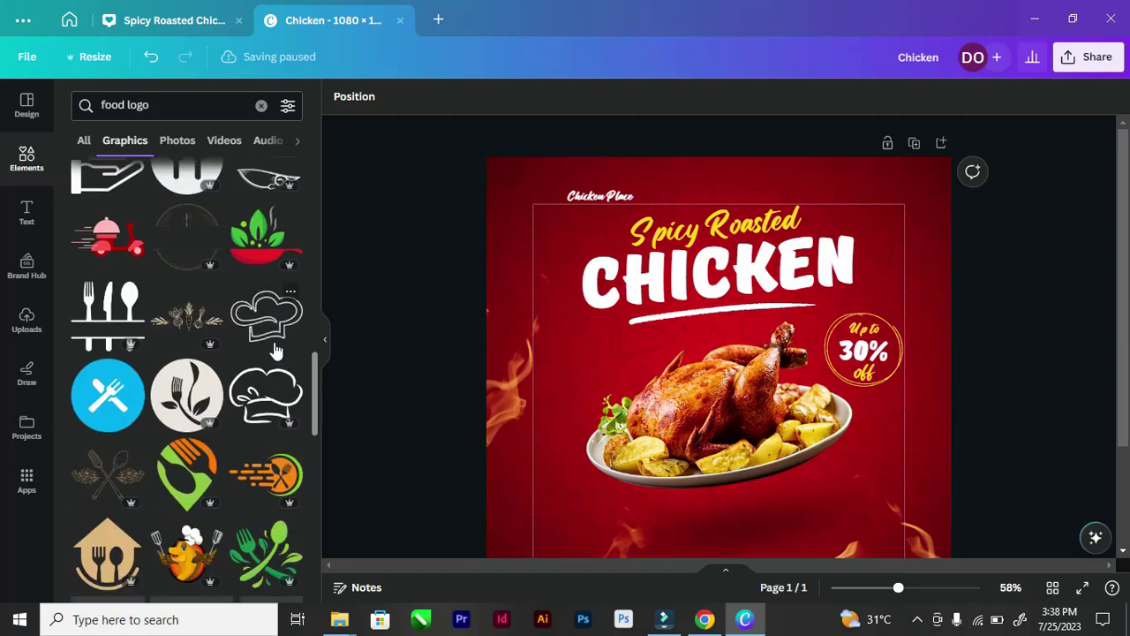
Filter the food logo results to free elements only
left_click(288, 105)
scroll(119, 424, "down", 2)
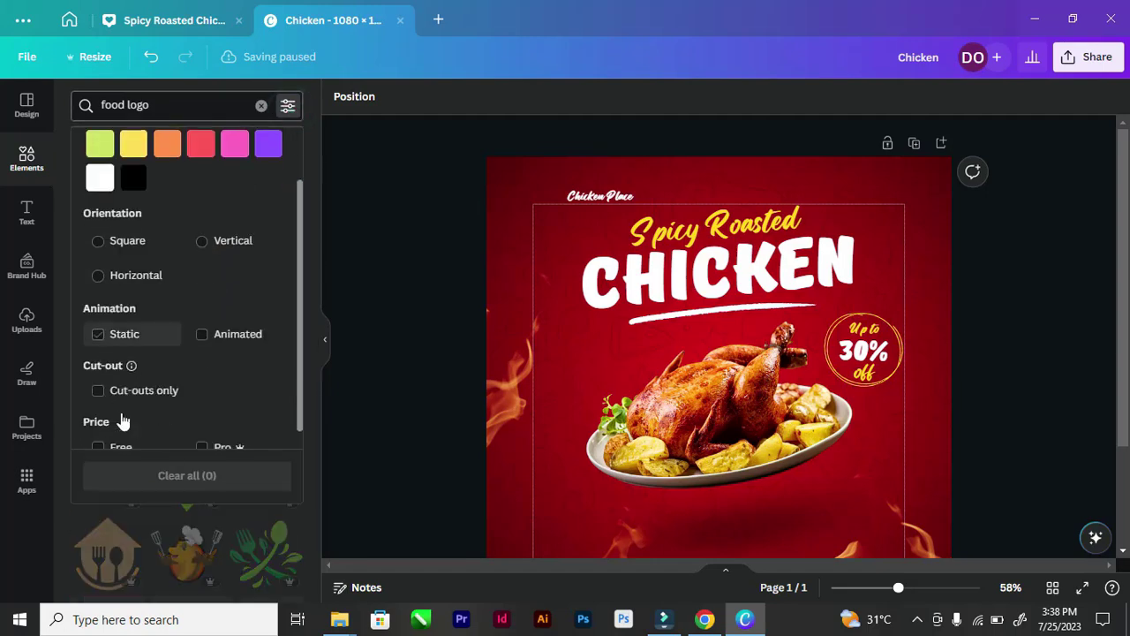
left_click(98, 426)
left_click(315, 177)
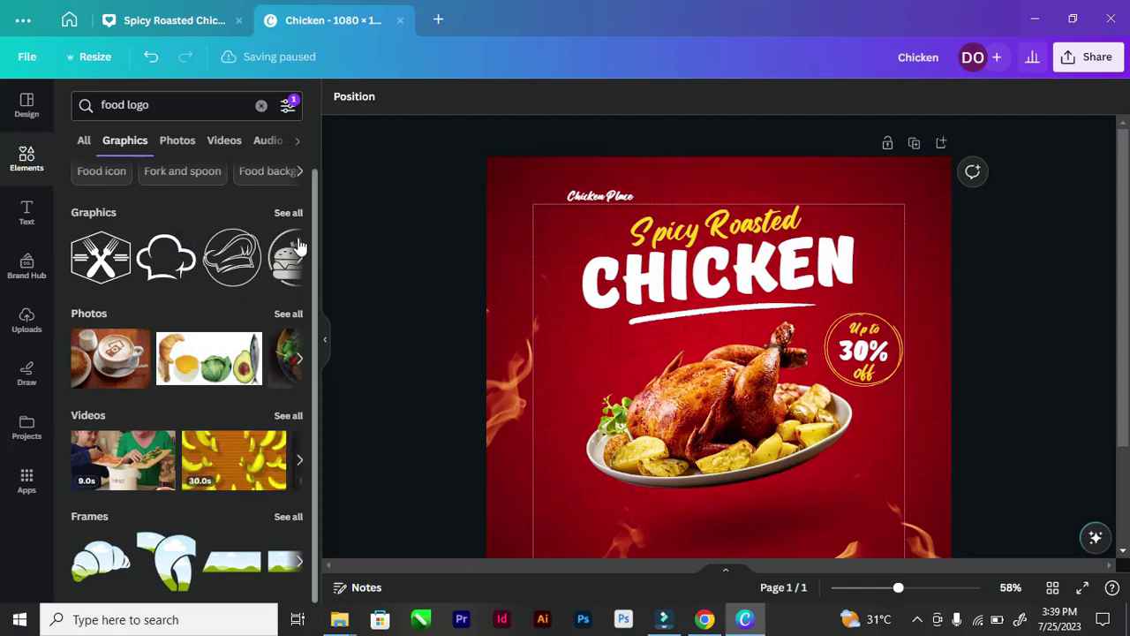
Look through the free graphics, including those for the related search "Food icon"
left_click(289, 212)
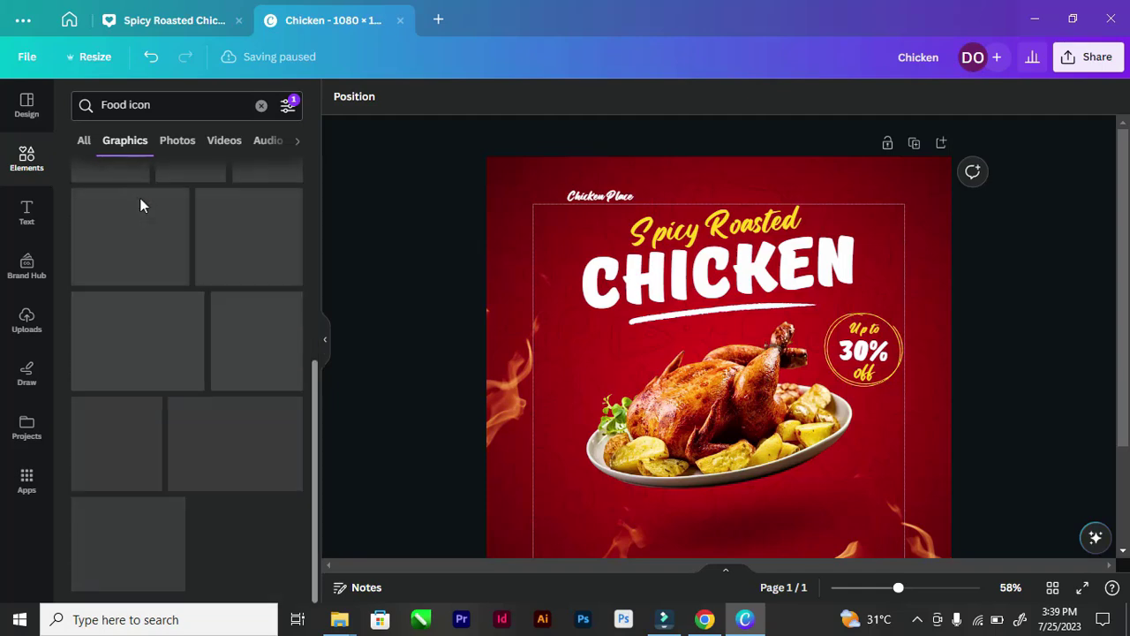
scroll(136, 197, "up", 5)
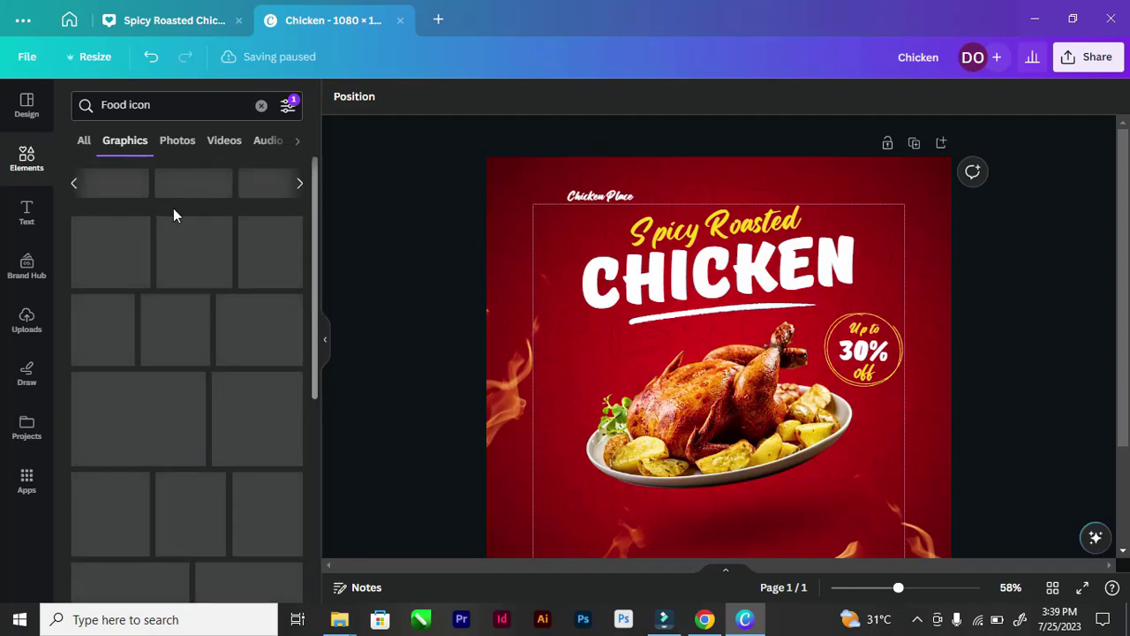
scroll(118, 203, "down", 5)
scroll(121, 203, "up", 5)
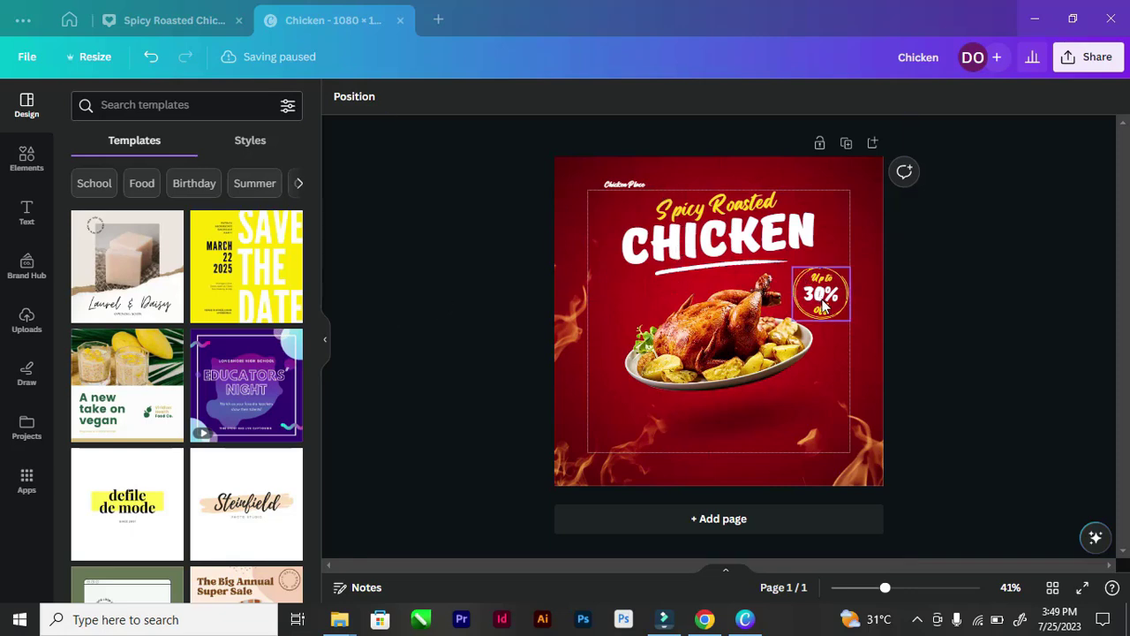
Slightly enlarge the 30% discount badge beside the chicken platter
left_click(798, 325)
left_click_drag(793, 321, 784, 329)
left_click(412, 291)
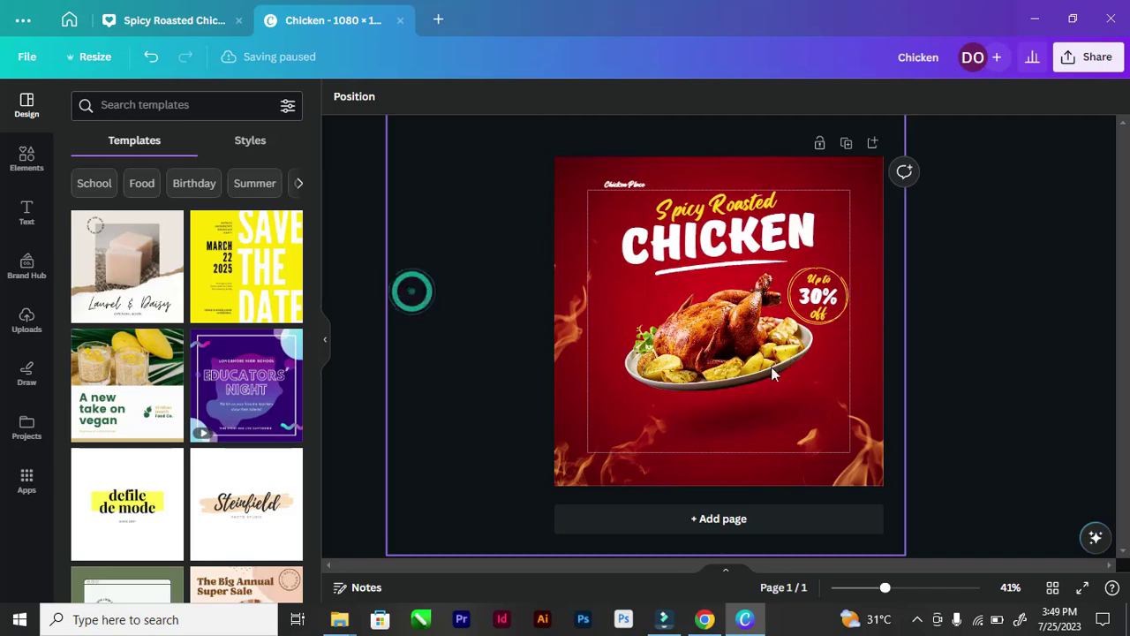
left_click(742, 360)
left_click(491, 376)
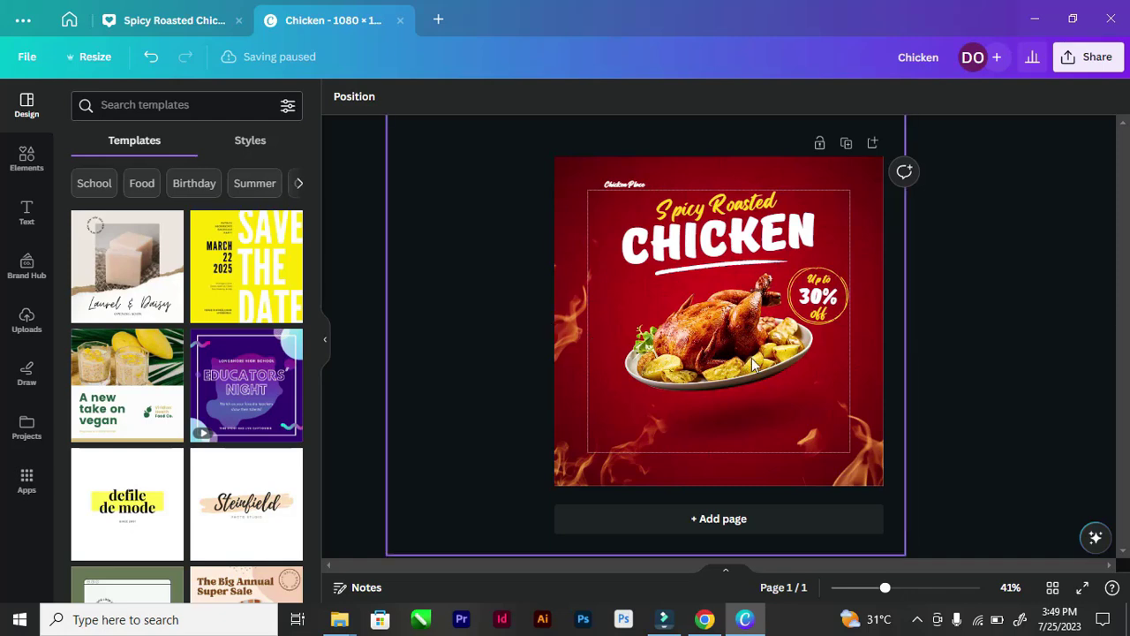
Delete the Chicken Place text from its group above the title
left_click(593, 185)
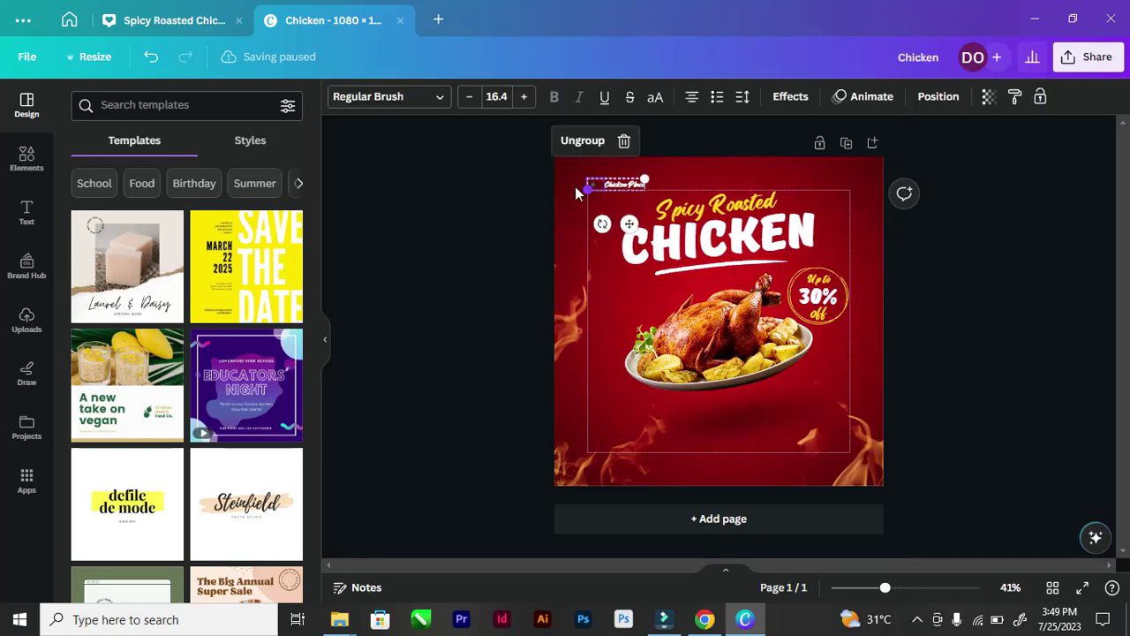
left_click(620, 182)
key("Delete")
left_click(503, 220)
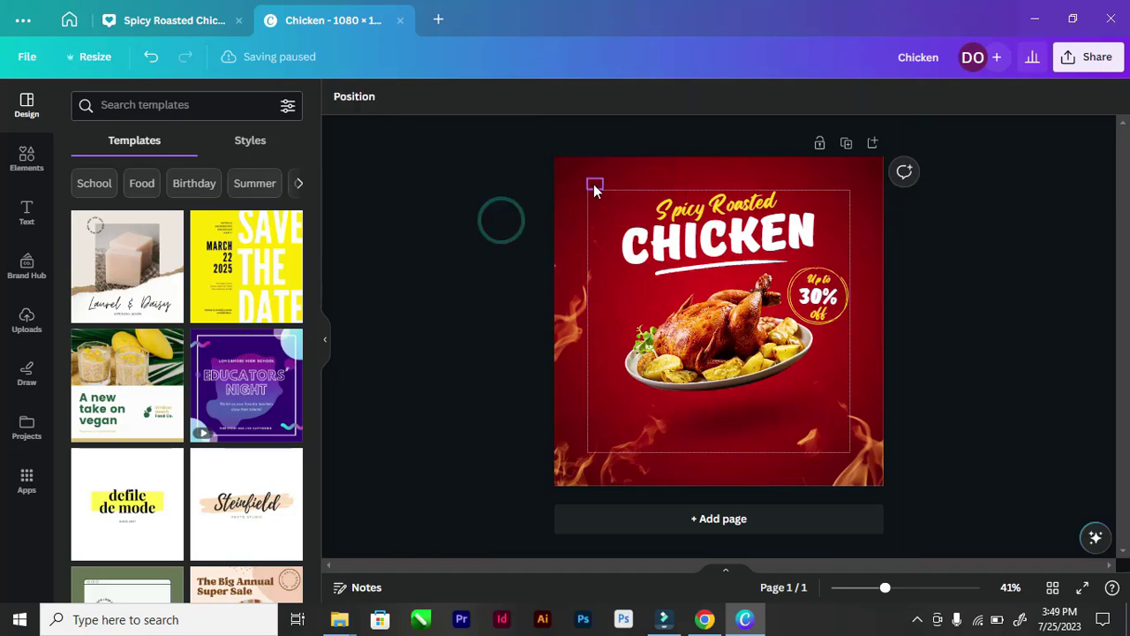
left_click(482, 229)
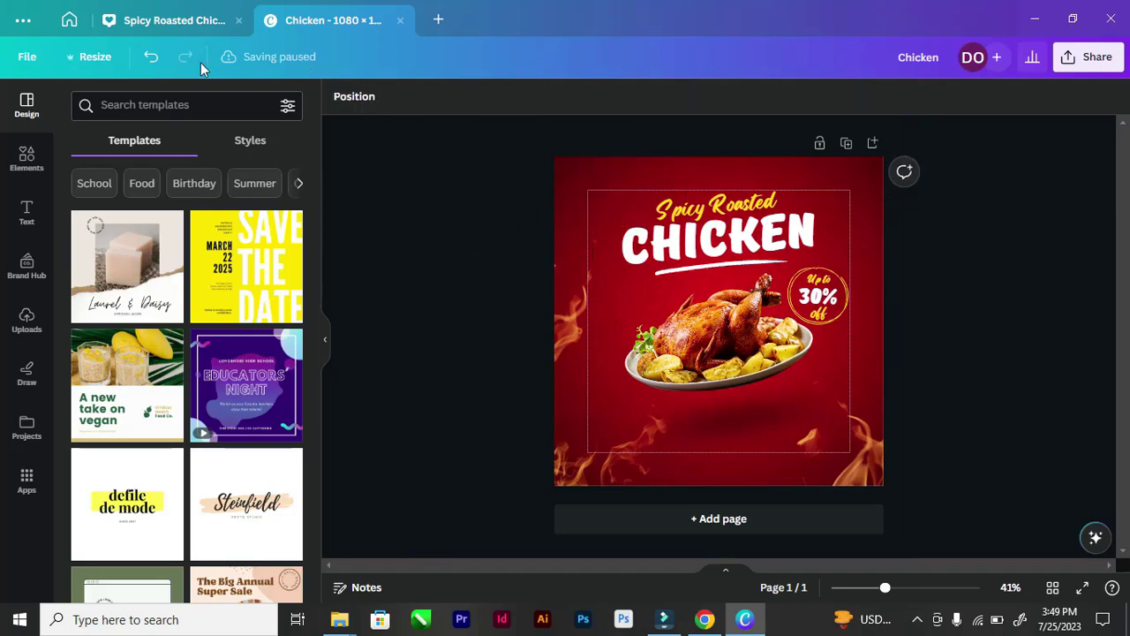
Copy the Chicken Place logo, limited-time offer text, delivery contact and order website together from the Spicy Roasted Chicken design
left_click(194, 23)
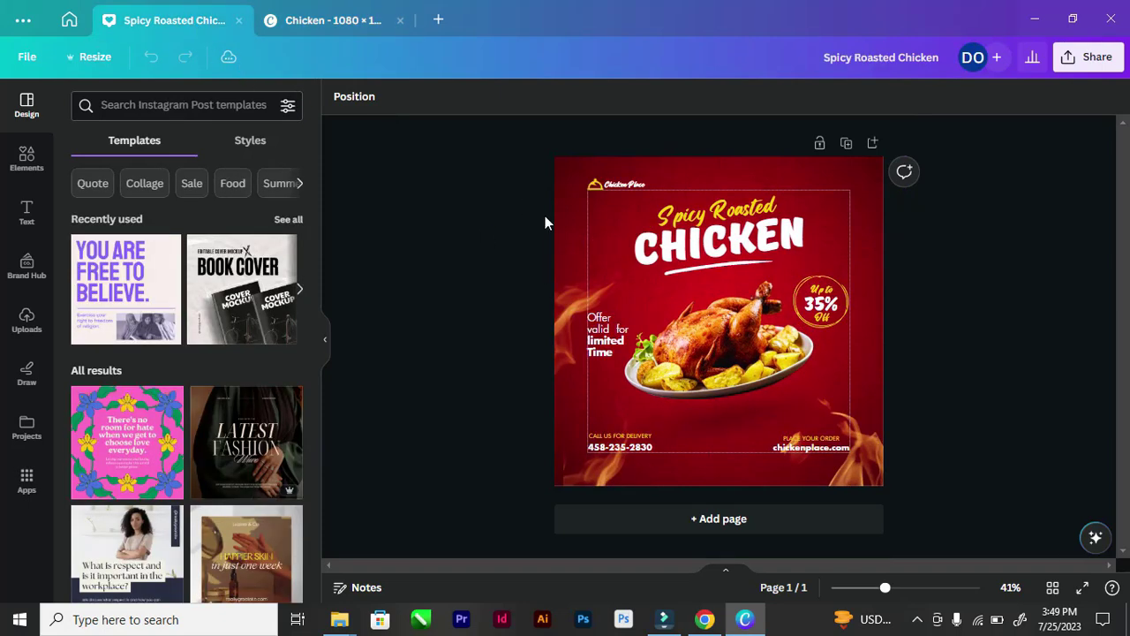
left_click(611, 185)
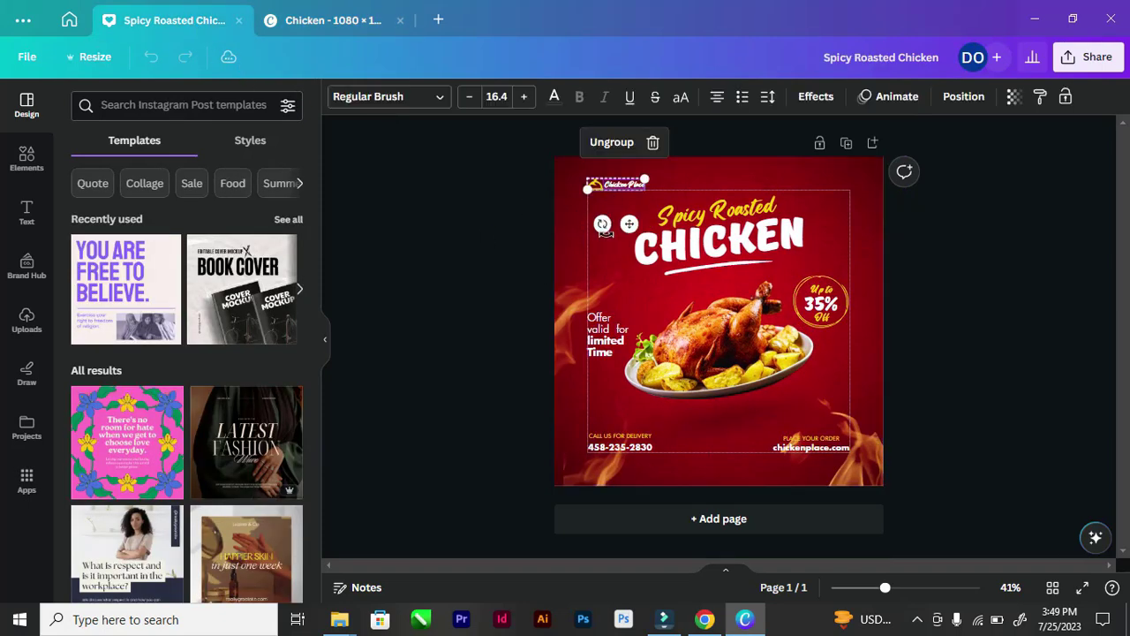
left_click(618, 449)
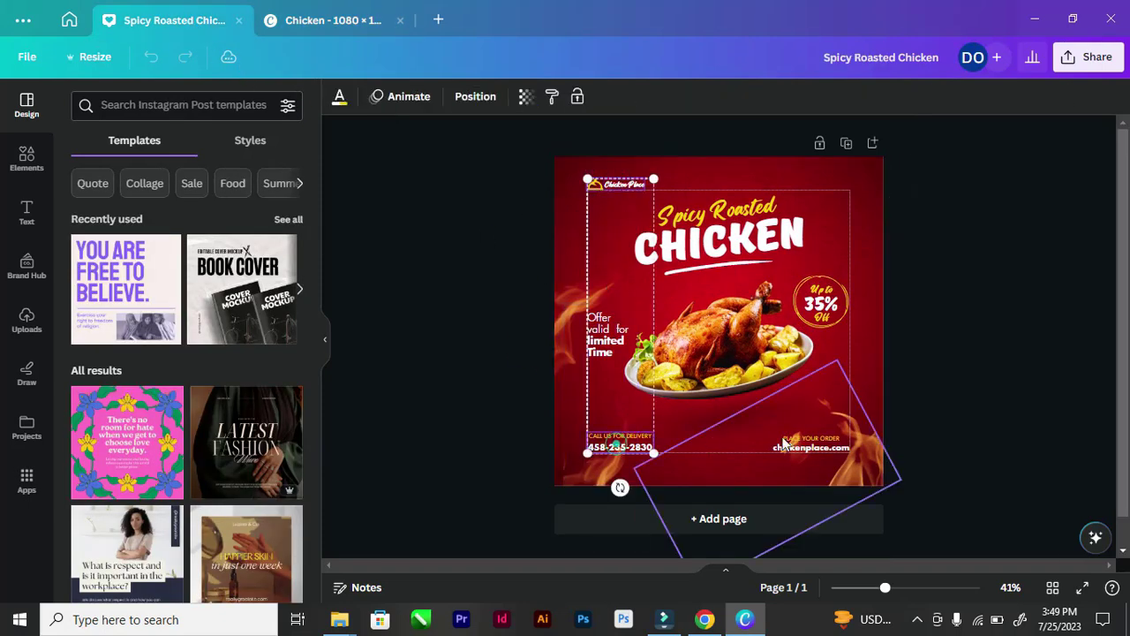
left_click(604, 338)
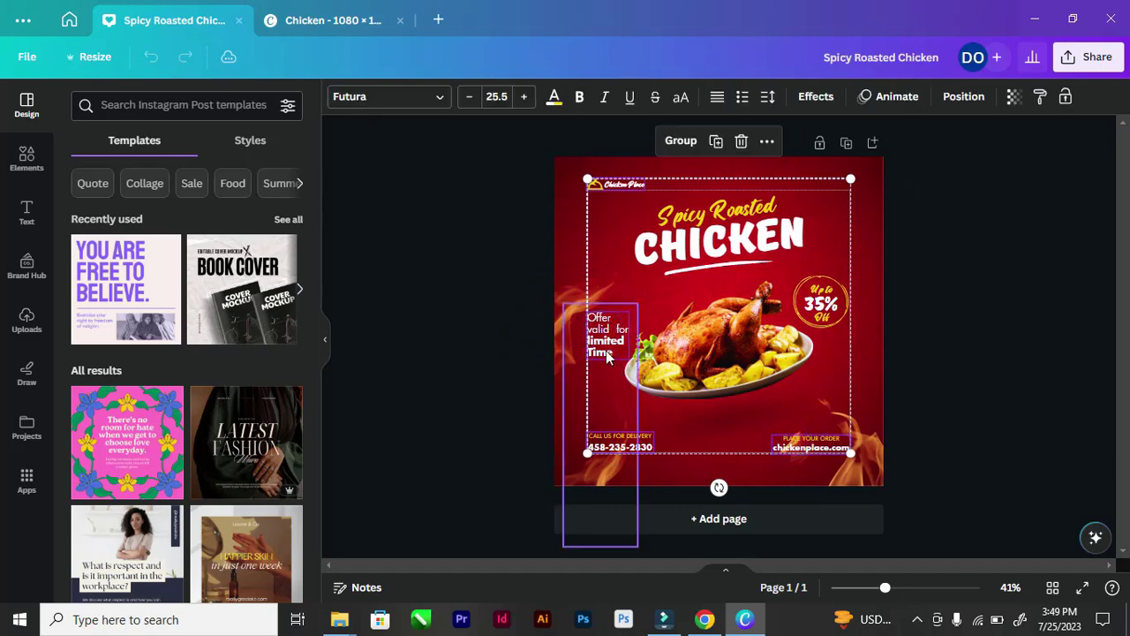
right_click(608, 338)
left_click(652, 217)
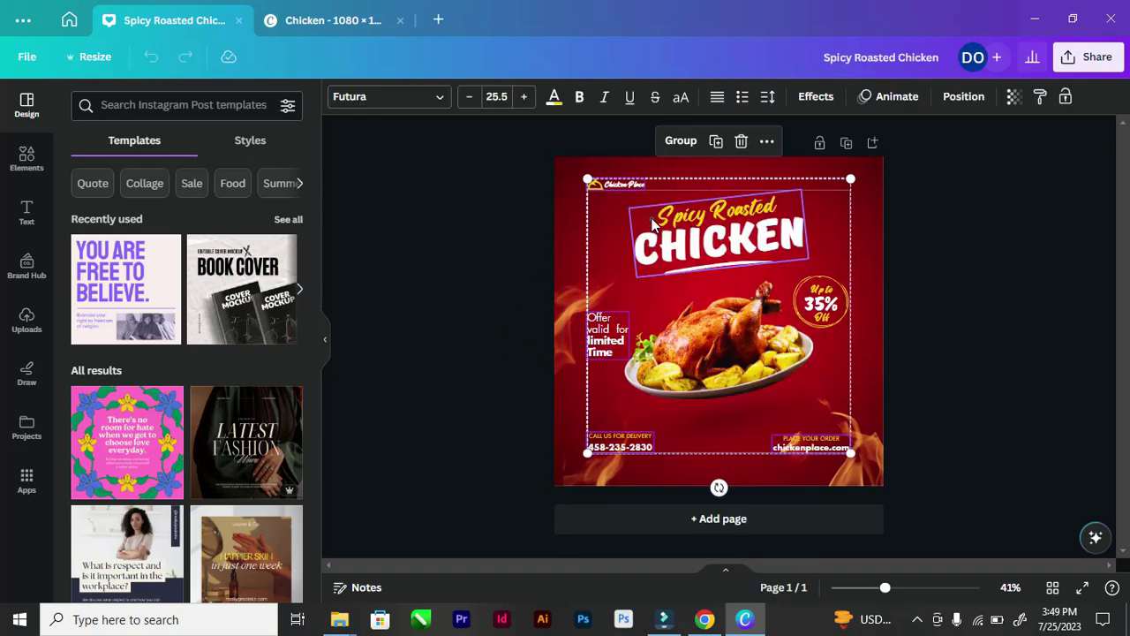
Paste the copied logo, offer text, delivery contact and order website onto the red poster in the Chicken design
left_click(311, 19)
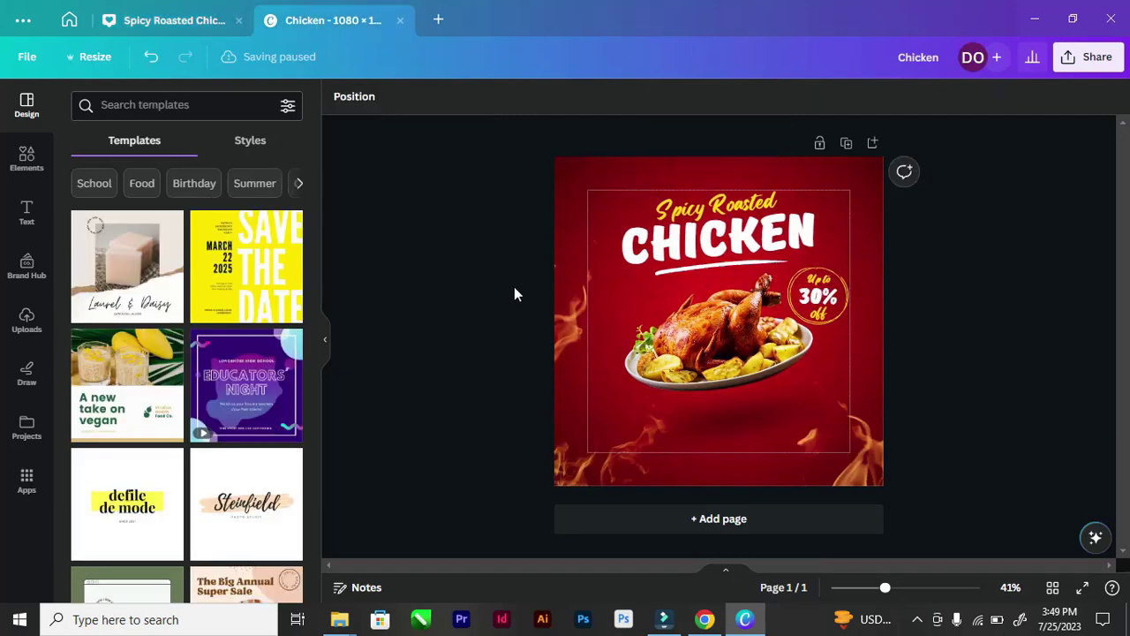
left_click(582, 246)
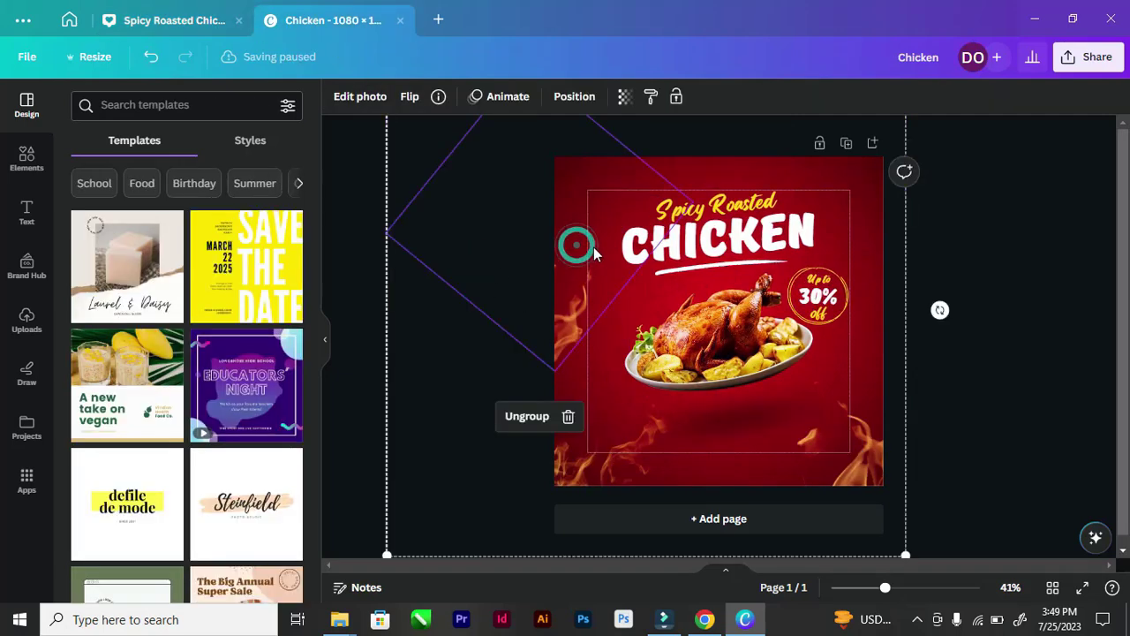
left_click(492, 367)
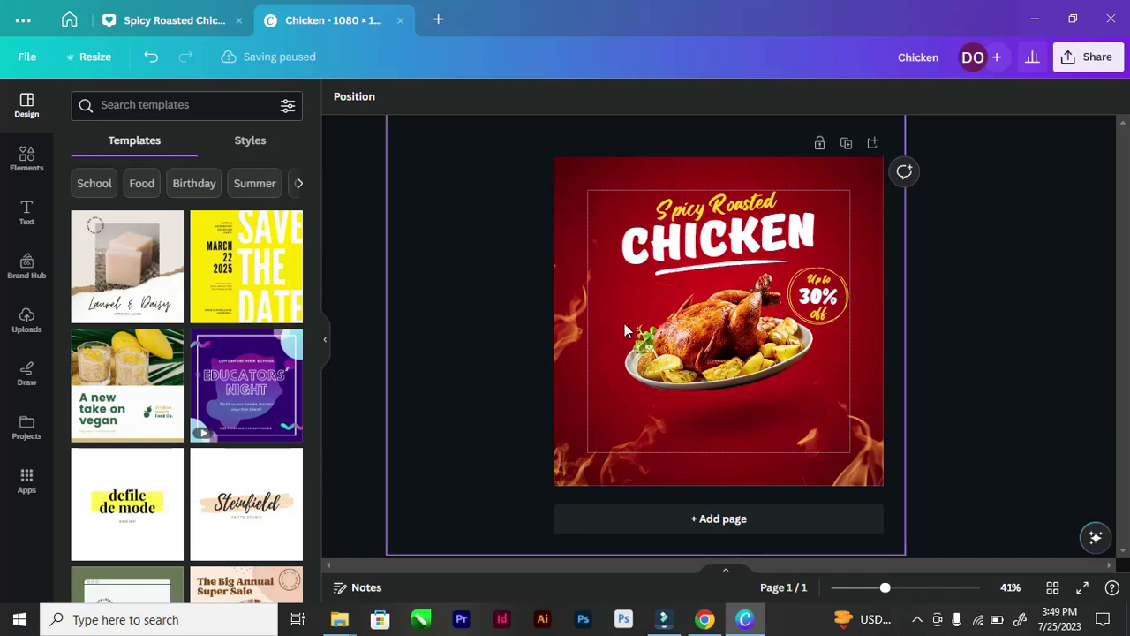
left_click(604, 272)
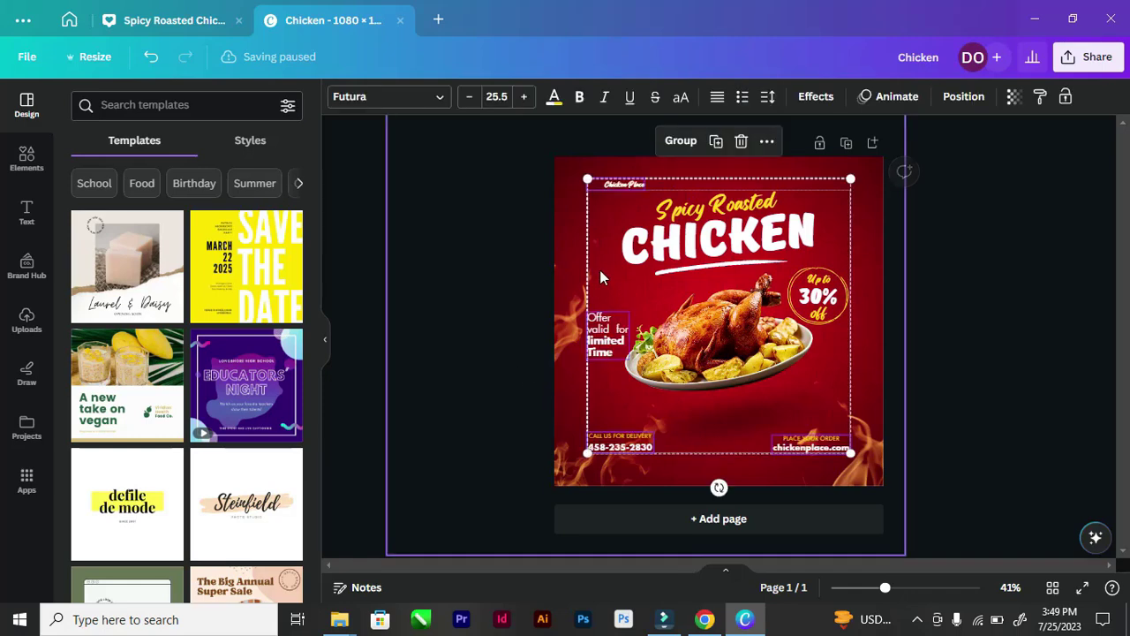
left_click(481, 234)
Examine the placement of the pasted offer text, delivery contact and order website around the chicken and flames
scroll(915, 264, "up", 4)
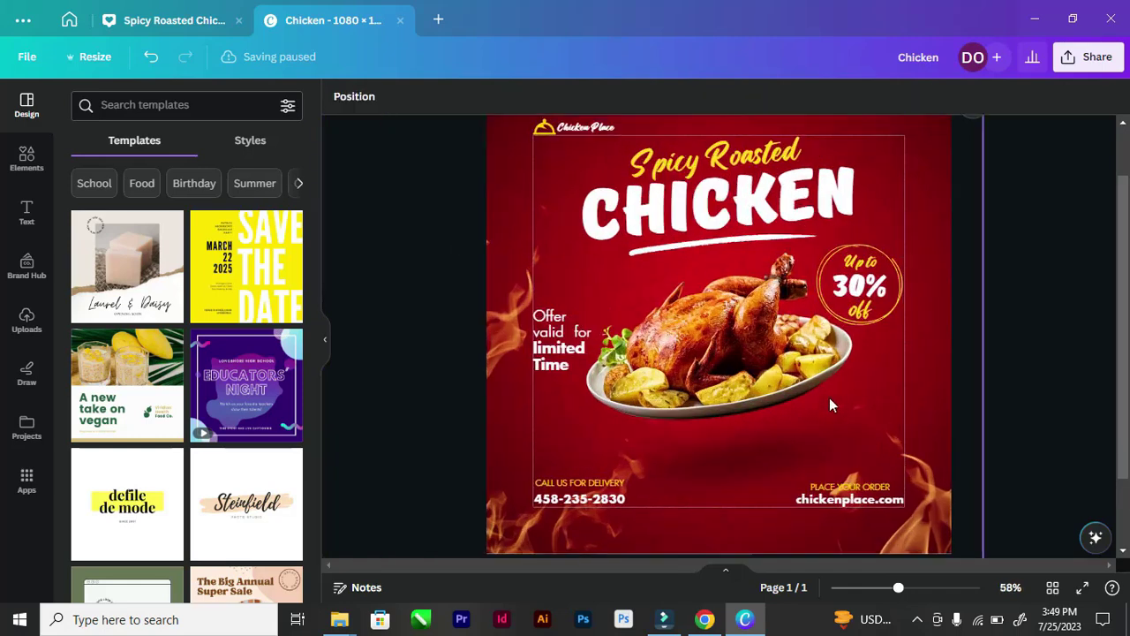
scroll(562, 339, "up", 1)
scroll(561, 339, "down", 1)
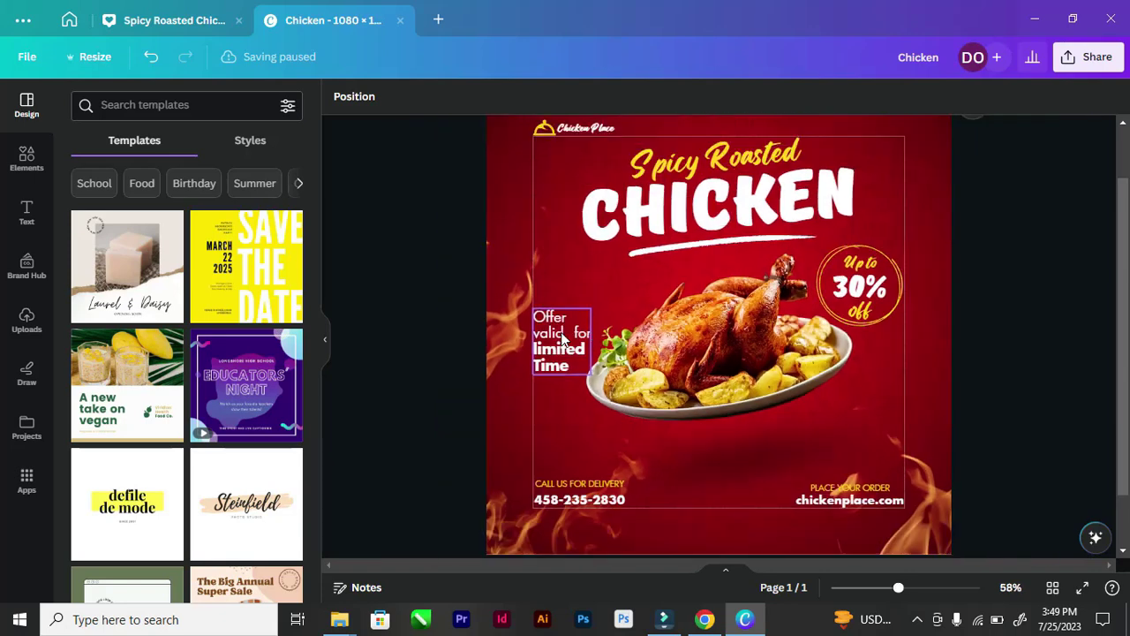
left_click(553, 334)
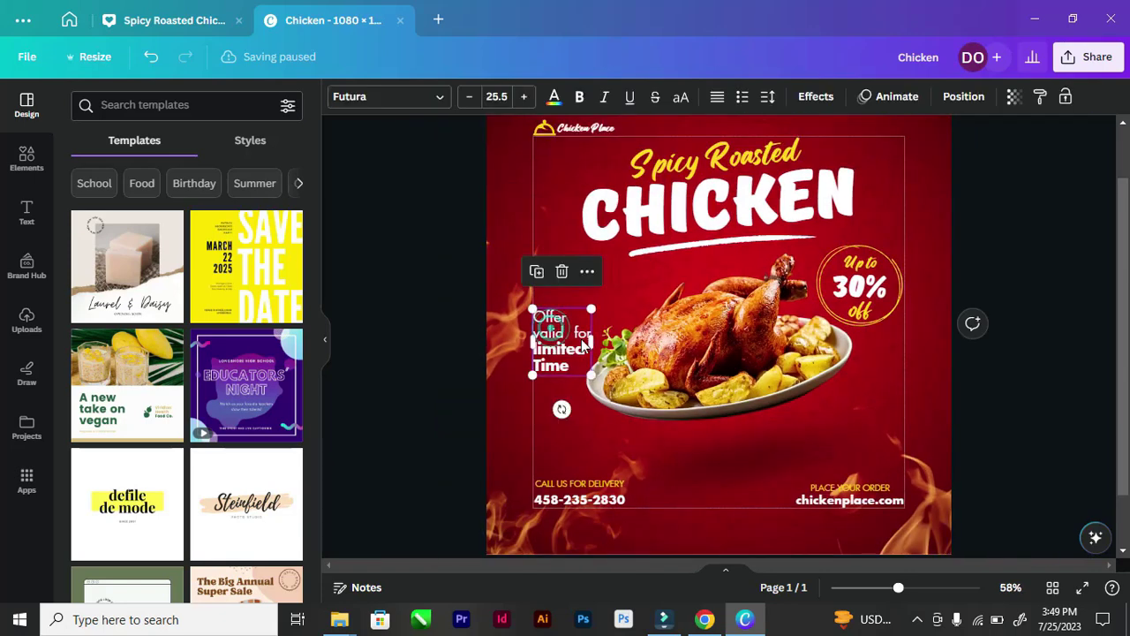
left_click(792, 485)
left_click(599, 493)
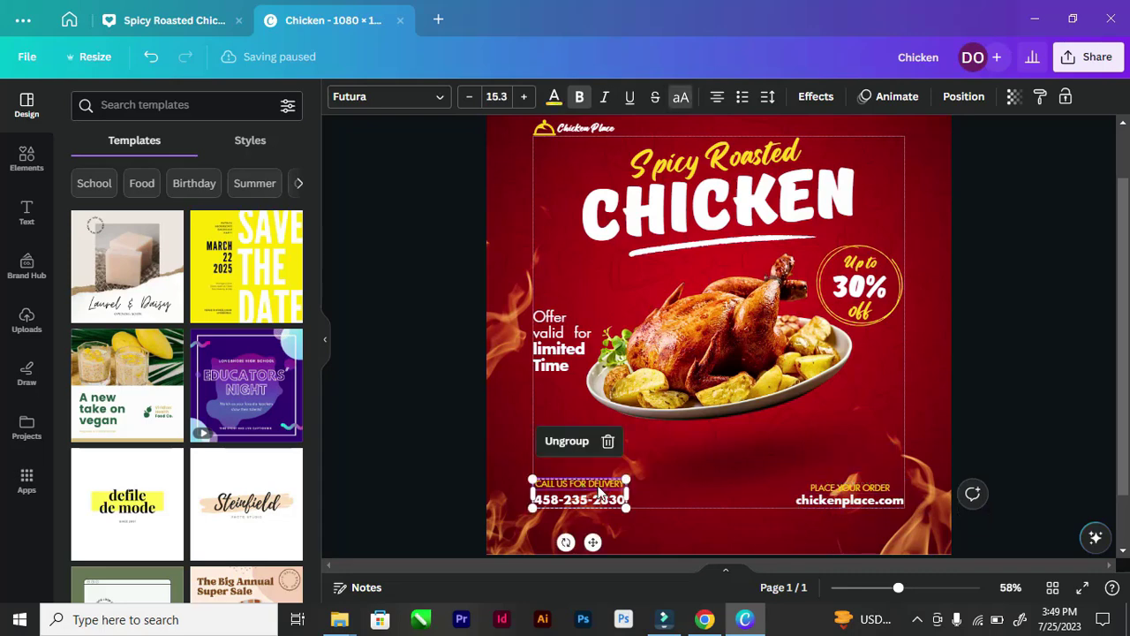
left_click(848, 492)
left_click(583, 491)
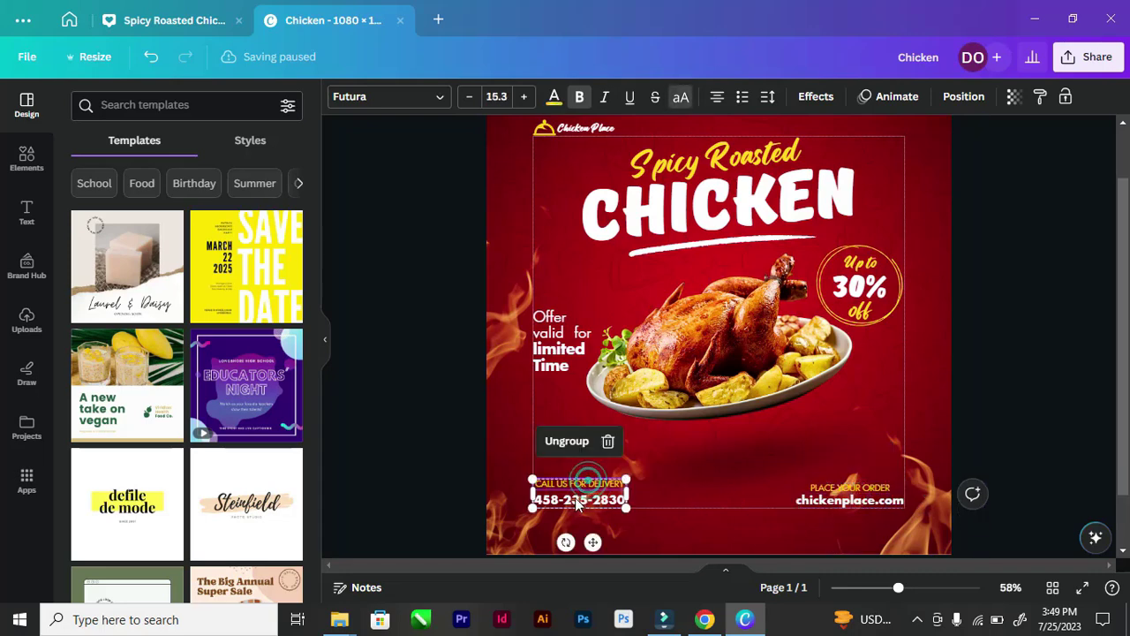
left_click_drag(576, 502, 580, 507)
left_click(392, 384)
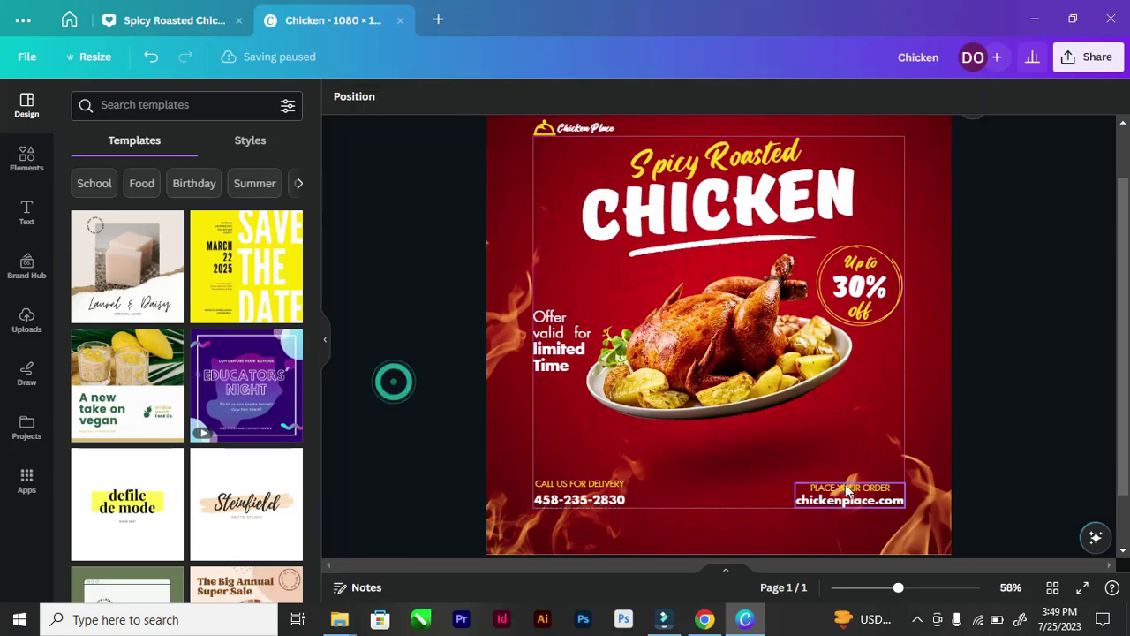
left_click(576, 494)
scroll(575, 492, "up", 1)
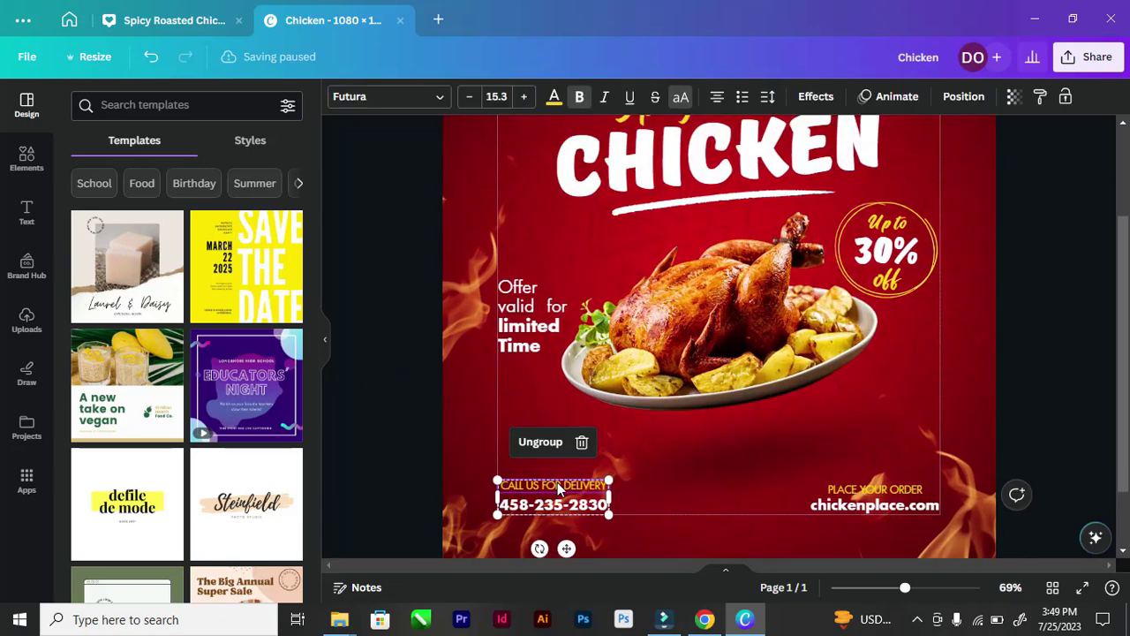
scroll(578, 483, "down", 3)
scroll(746, 461, "up", 1)
scroll(747, 454, "up", 3)
scroll(851, 438, "down", 3)
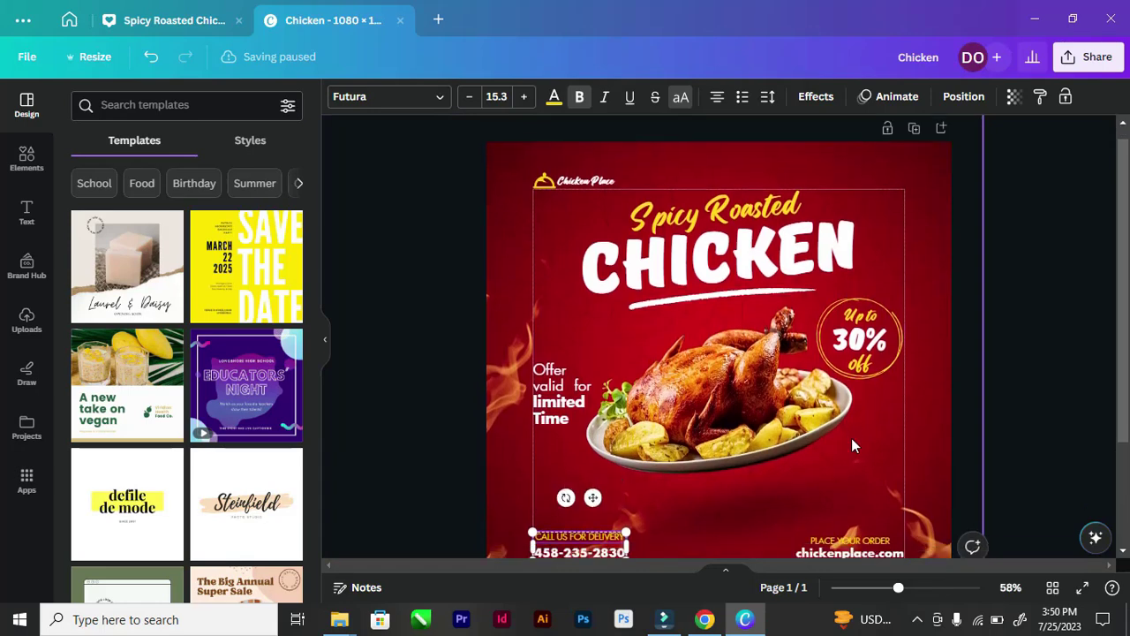
scroll(851, 436, "up", 3)
scroll(842, 439, "down", 3)
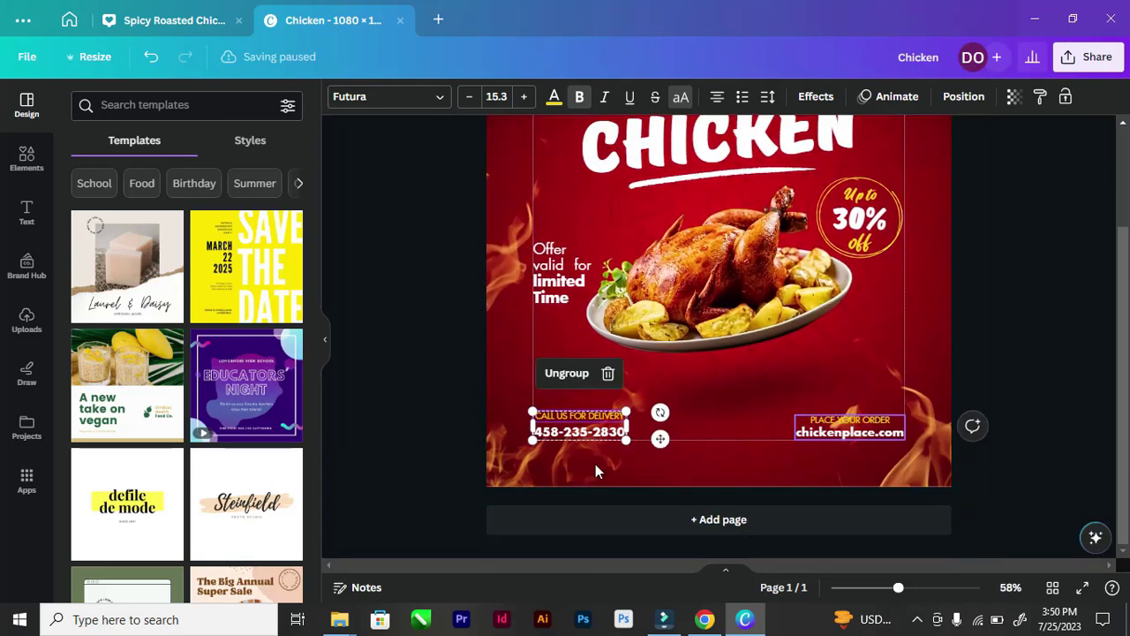
left_click(432, 334)
scroll(530, 371, "down", 1)
scroll(551, 379, "up", 1)
scroll(755, 332, "down", 2)
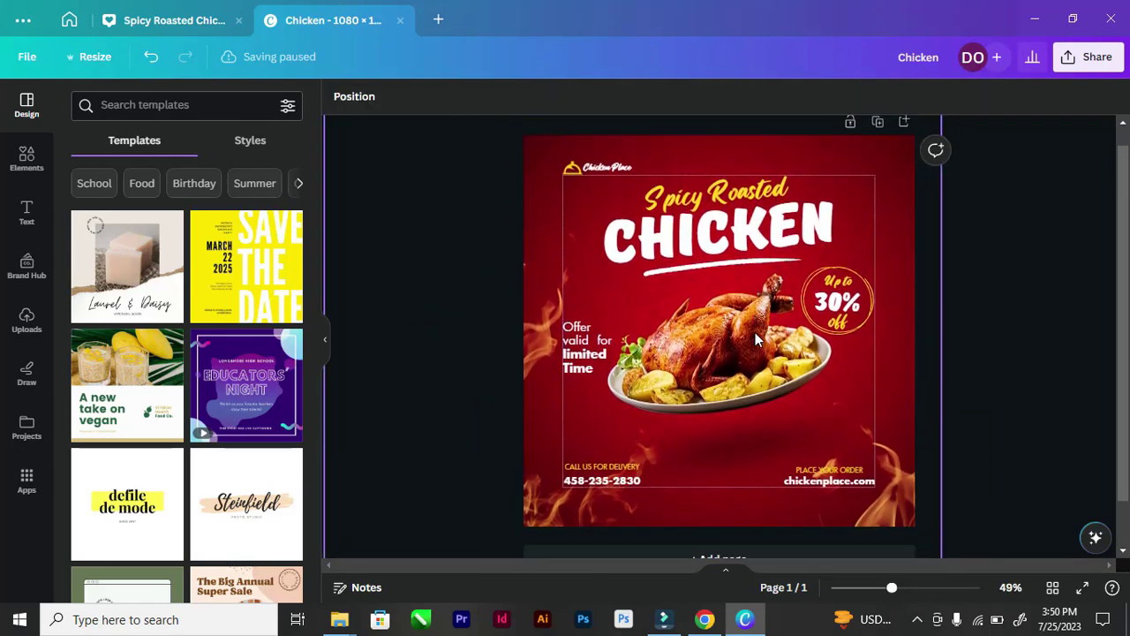
scroll(880, 460, "up", 1)
scroll(892, 461, "down", 1)
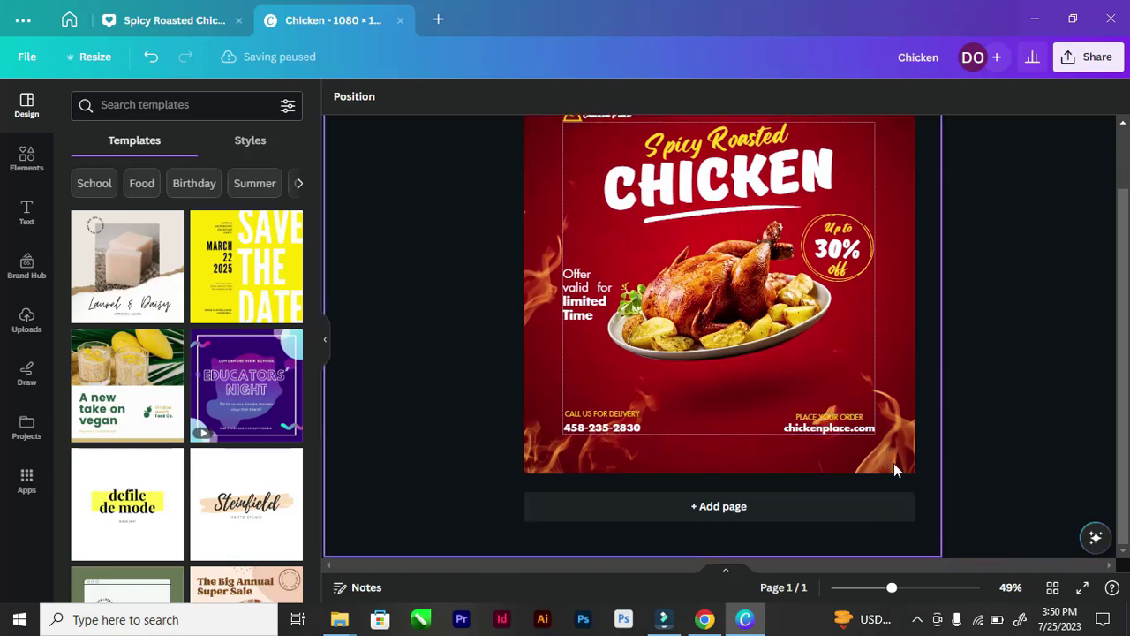
Try to move the grouped flames down, away from the order website text
left_click(896, 460)
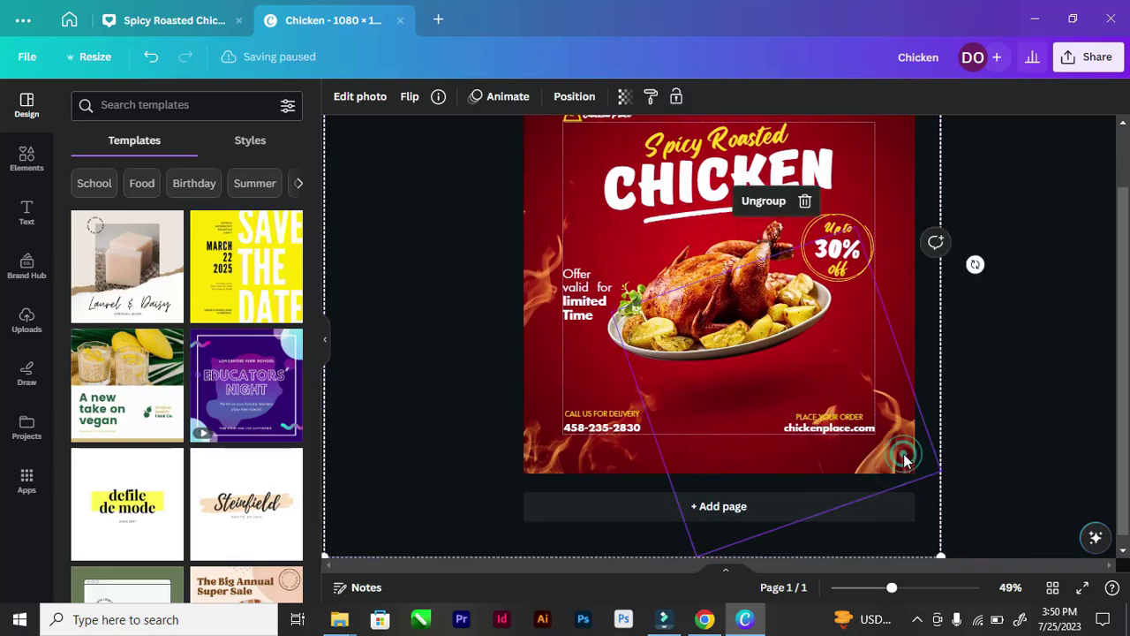
right_click(905, 459)
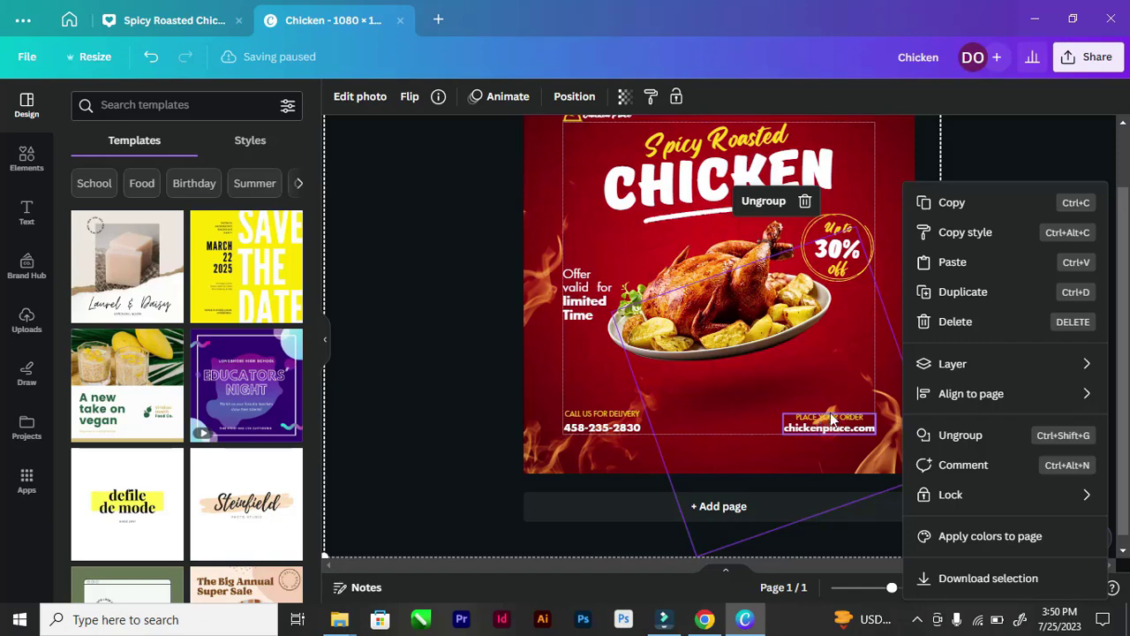
scroll(846, 425, "up", 6)
scroll(855, 427, "down", 3)
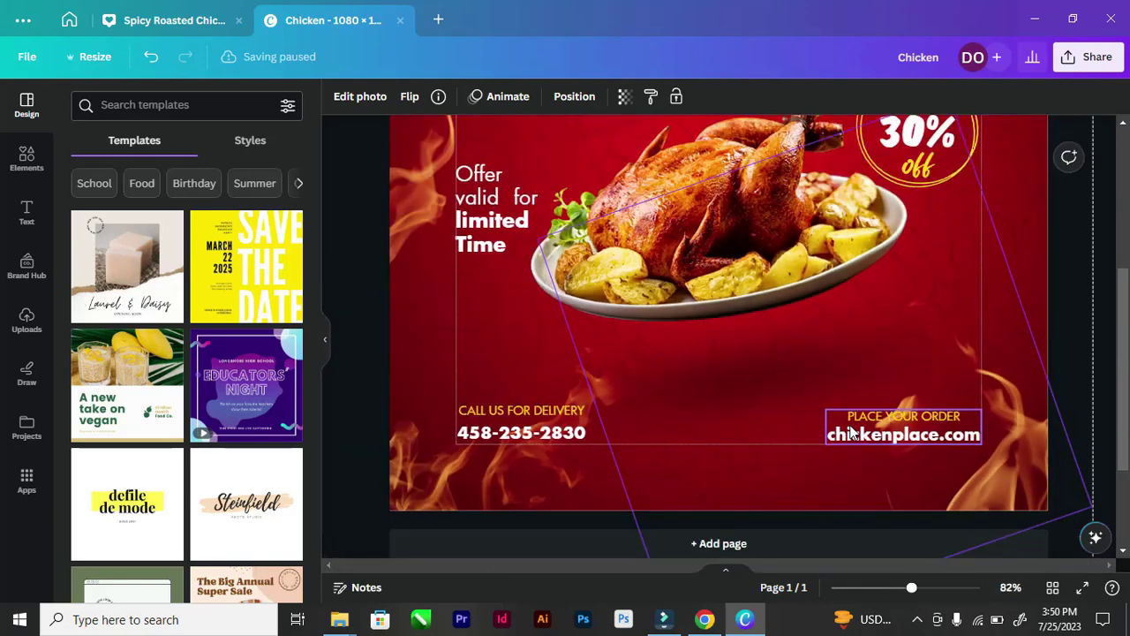
scroll(852, 429, "down", 2)
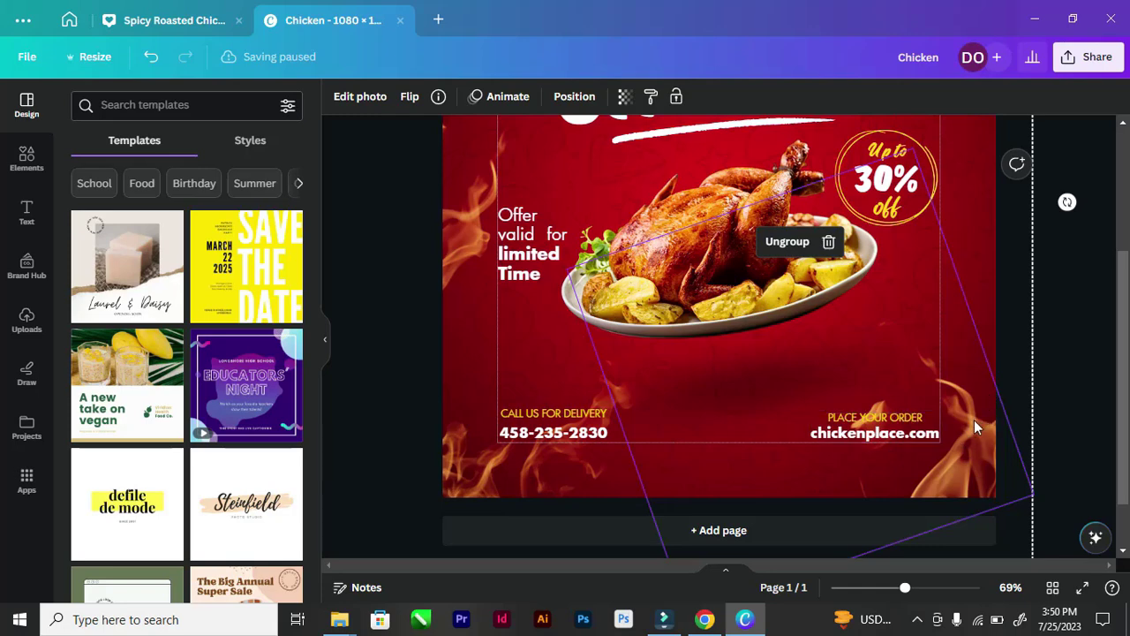
left_click_drag(977, 435, 981, 469)
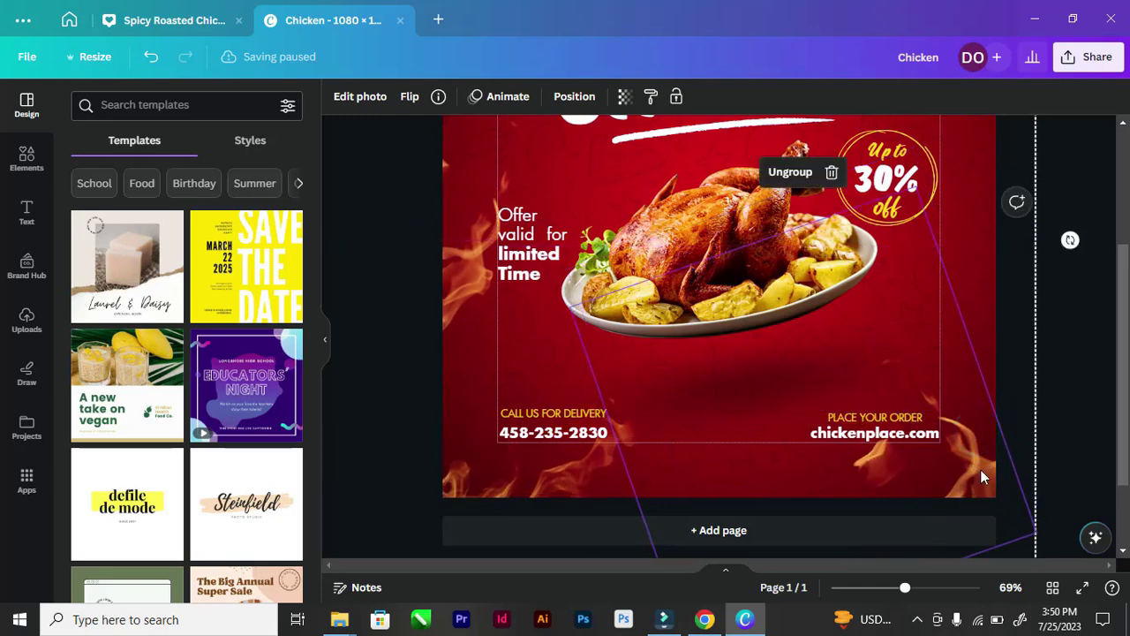
key("ctrl+z")
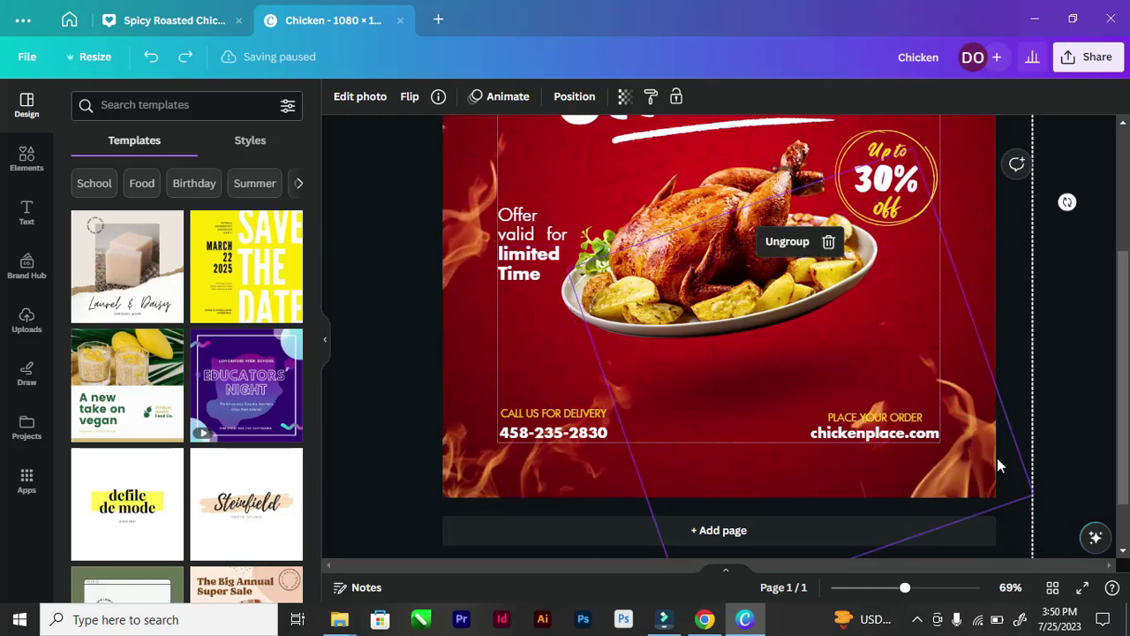
Ungroup the flames, then lower the bottom-right flame image and crop off its upper part
left_click(787, 241)
scroll(985, 324, "down", 4)
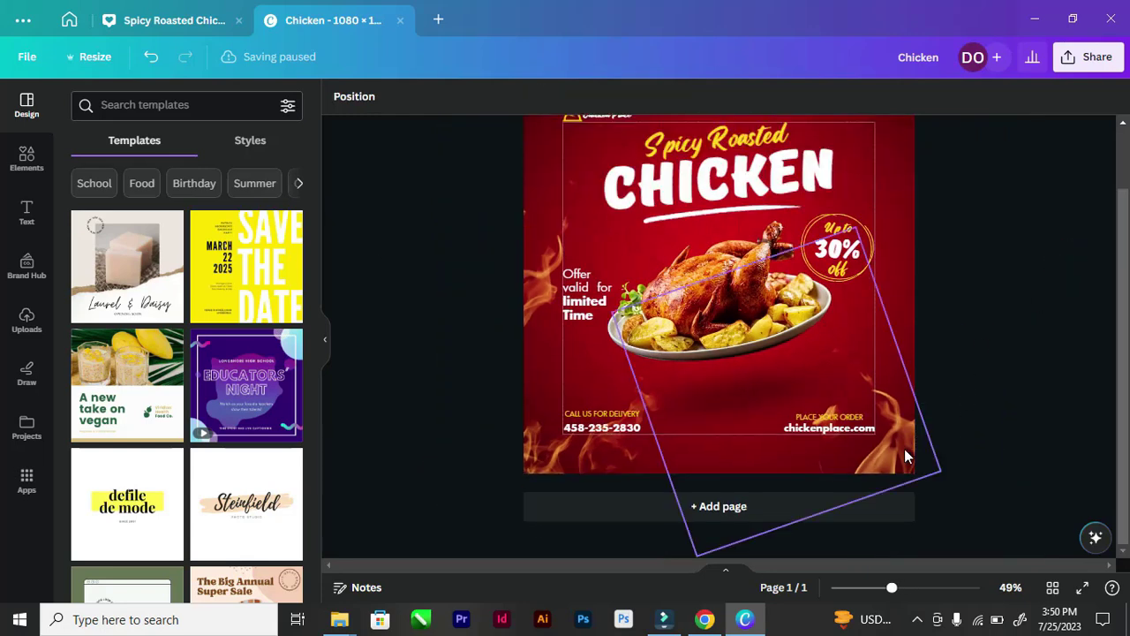
left_click_drag(905, 449, 907, 484)
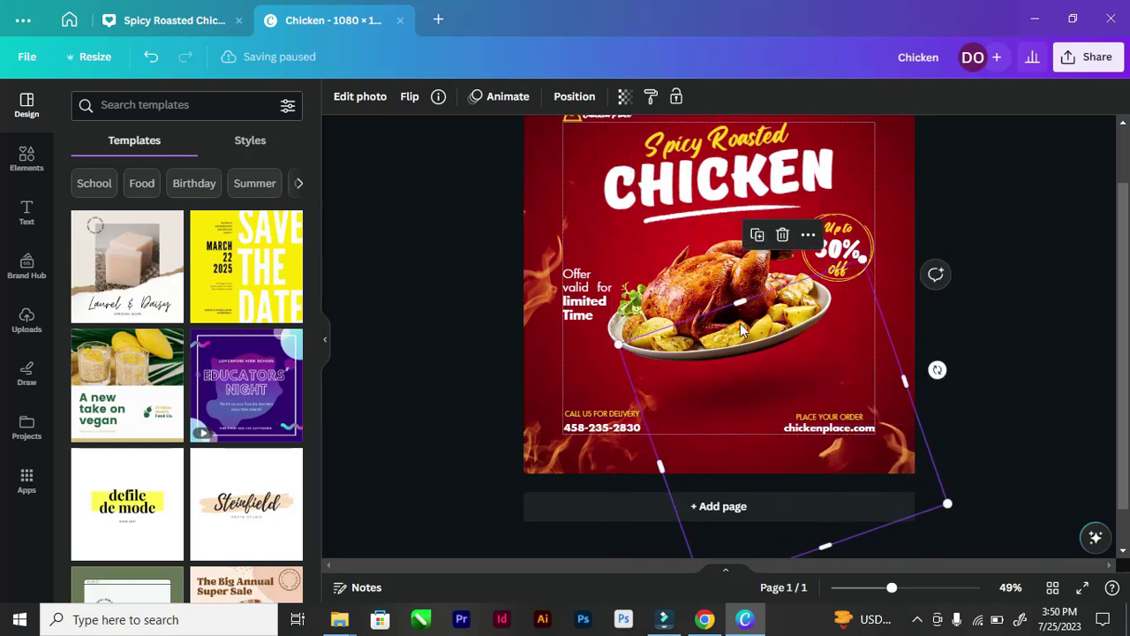
left_click_drag(744, 302, 791, 363)
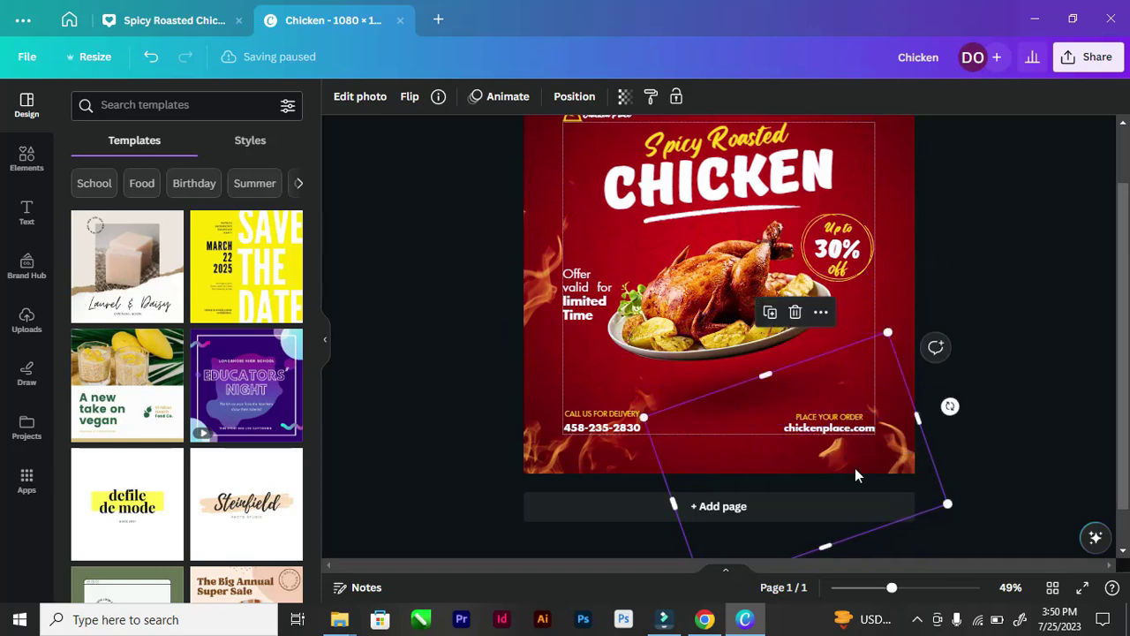
Reposition the cropped flame toward the poster's lower-right edge, clear of the order website text
left_click_drag(842, 467, 910, 398)
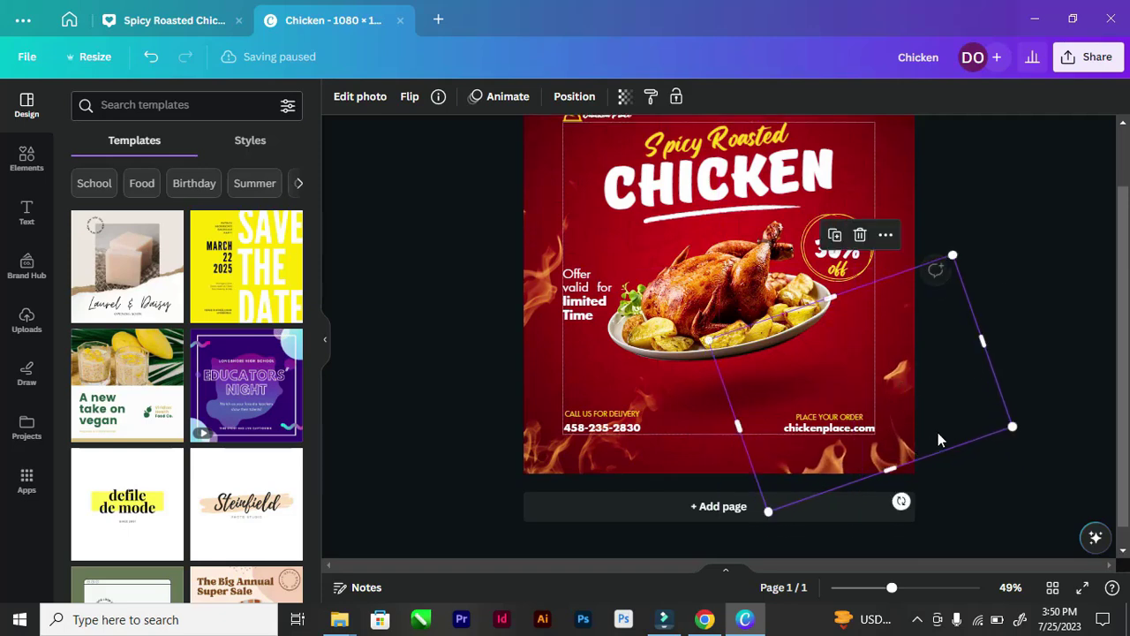
left_click(989, 491)
left_click_drag(910, 469, 920, 477)
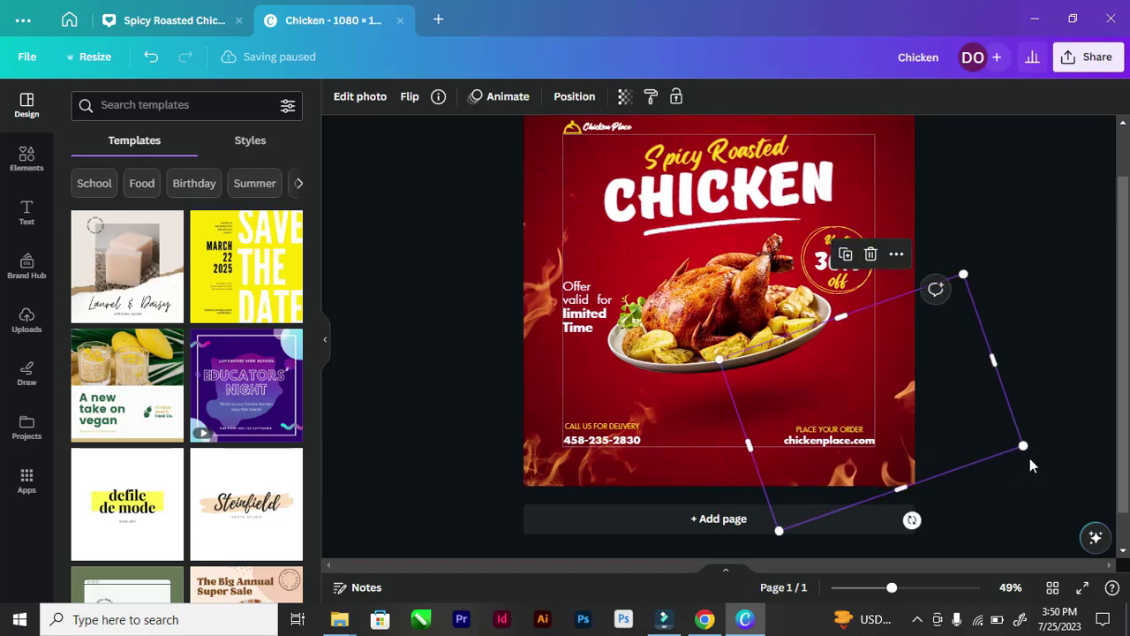
left_click(1059, 334)
scroll(740, 265, "down", 1)
scroll(919, 323, "up", 1)
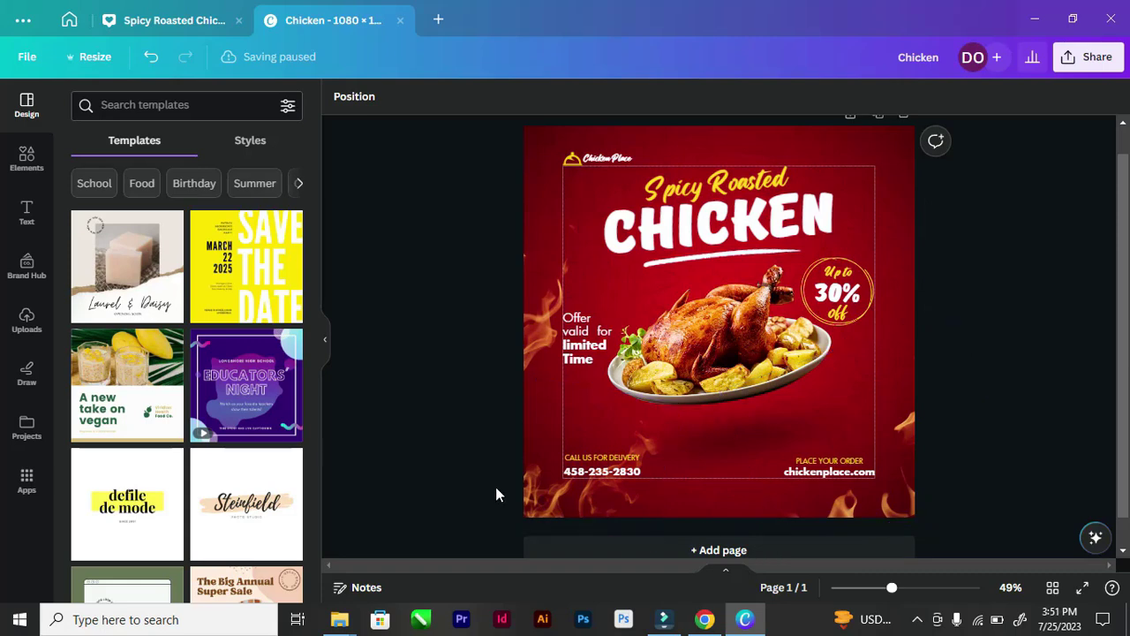
Reduce the opacity of the flame behind the delivery contact in the poster's lower-left corner
scroll(625, 469, "down", 1)
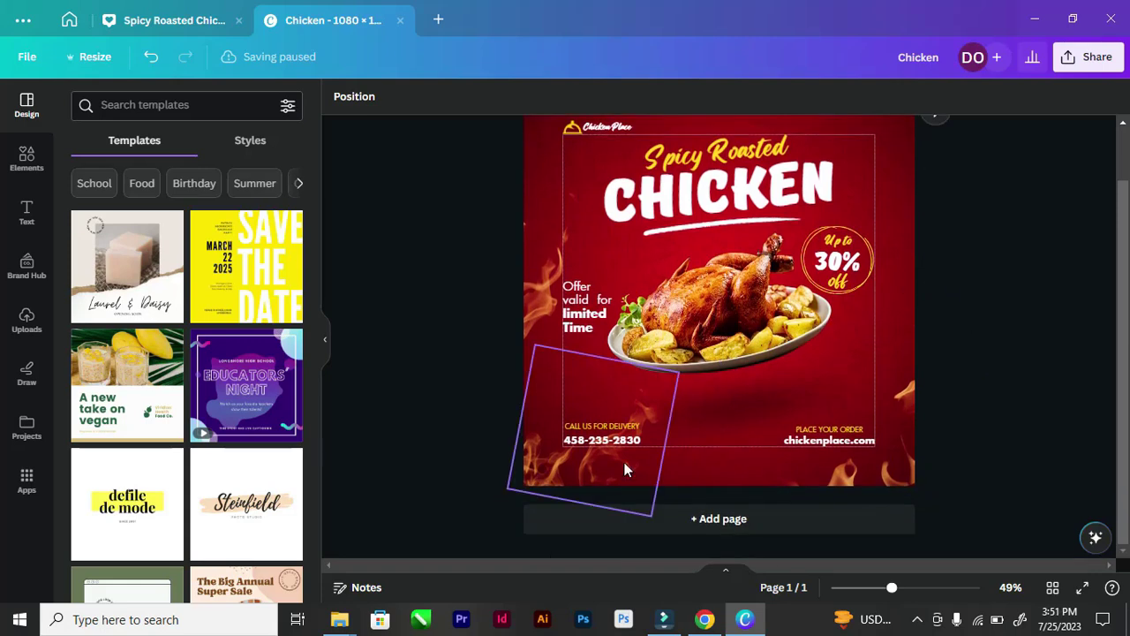
left_click(558, 465)
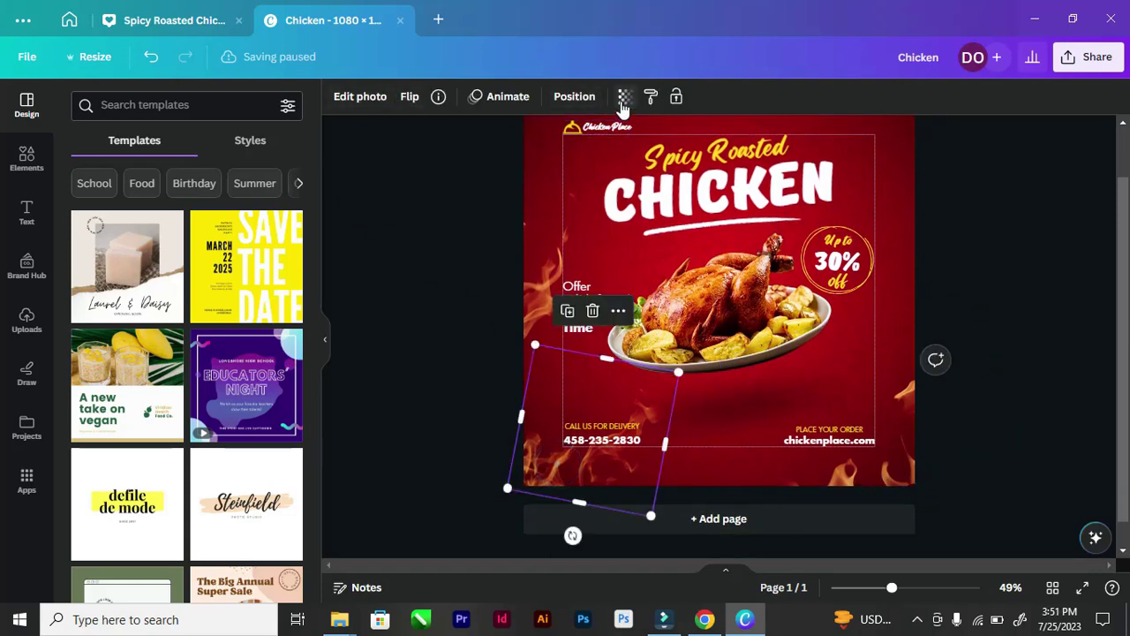
left_click(623, 104)
left_click_drag(622, 157, 640, 172)
scroll(394, 386, "down", 4)
scroll(987, 321, "up", 2)
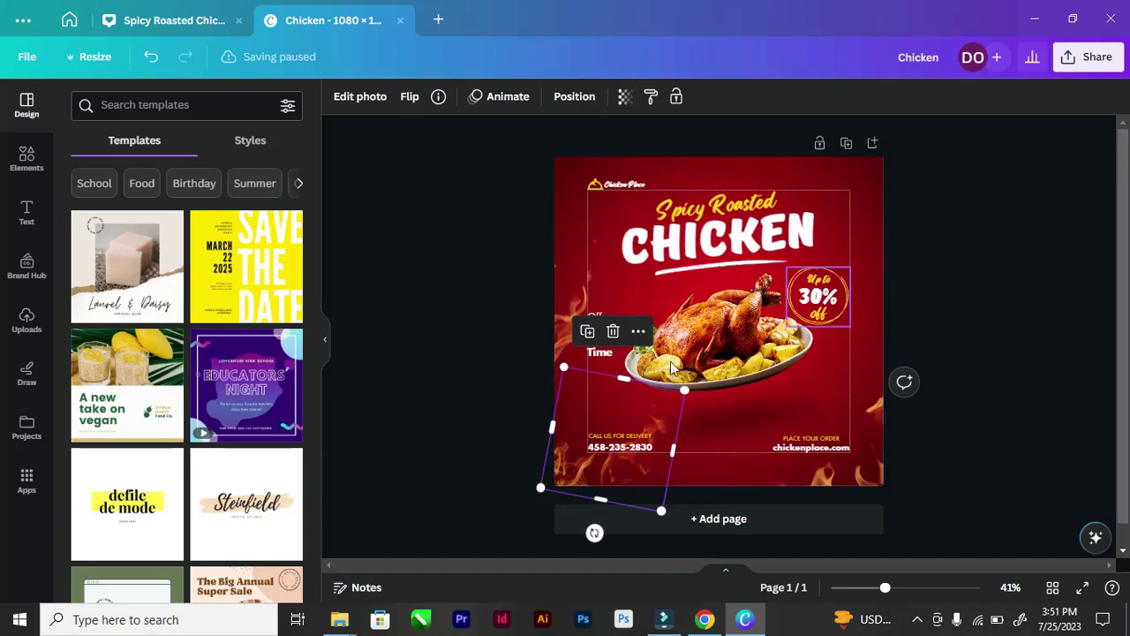
Inspect the delivery contact text over the softened flame up close, then preview the whole poster in full screen
scroll(651, 467, "up", 5)
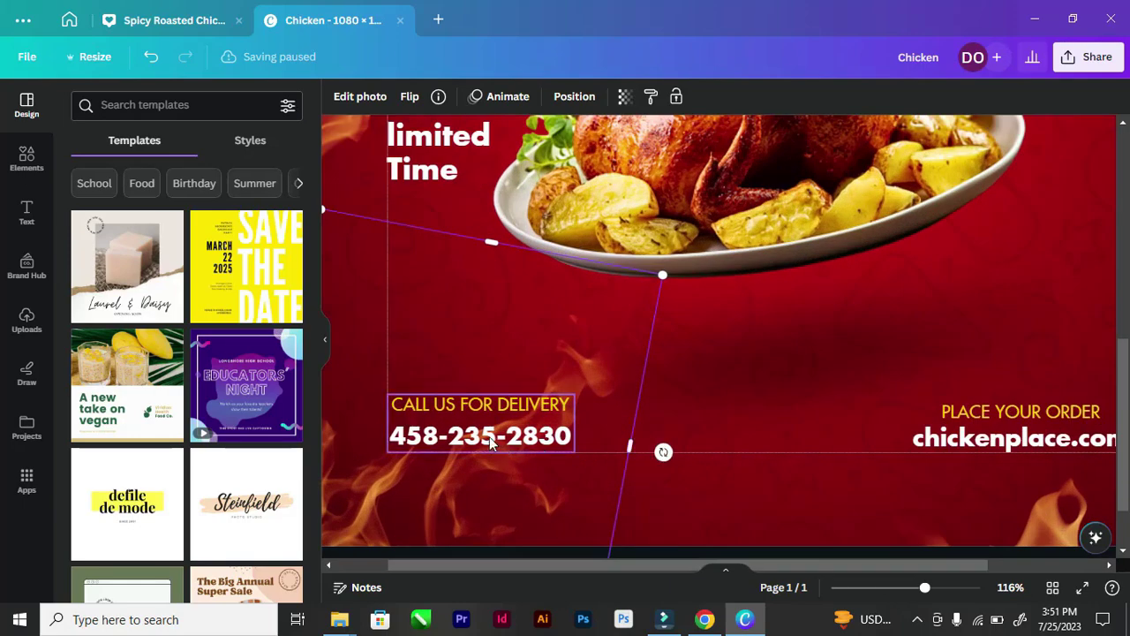
scroll(530, 420, "down", 5)
scroll(459, 384, "up", 1)
left_click(410, 341)
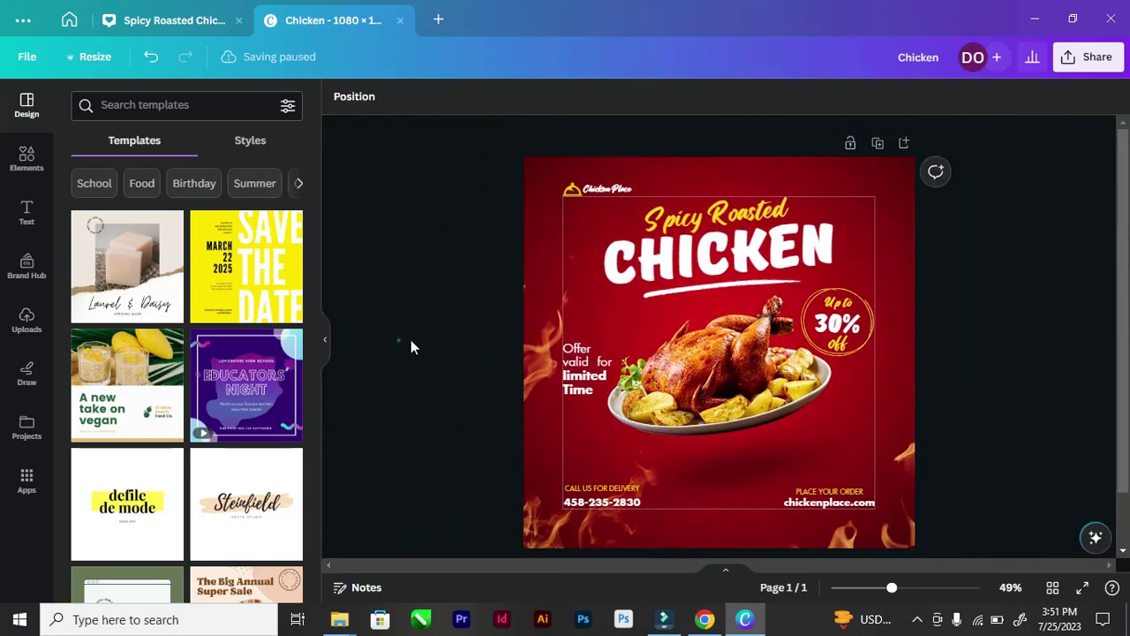
scroll(401, 340, "down", 2)
scroll(655, 365, "up", 2)
scroll(658, 367, "down", 2)
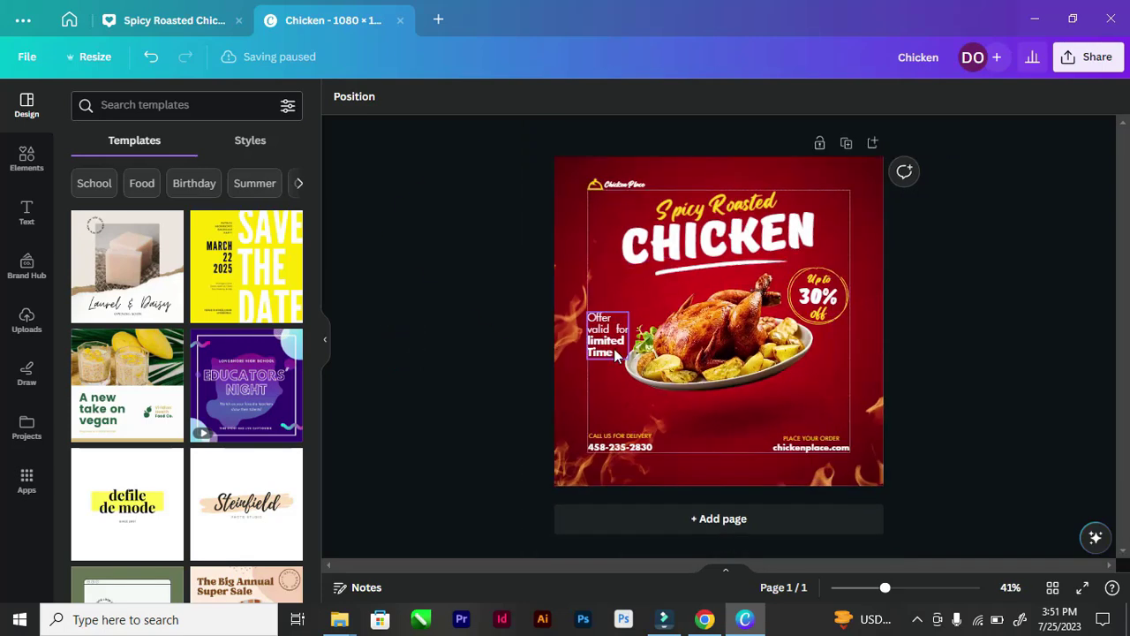
scroll(626, 349, "up", 2)
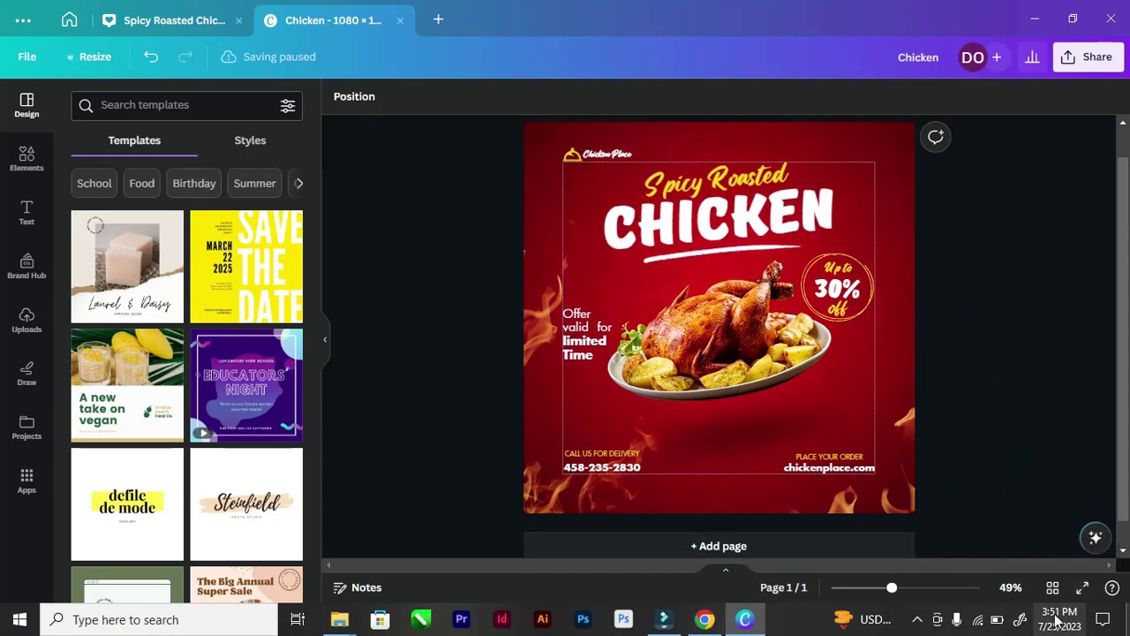
left_click(1083, 588)
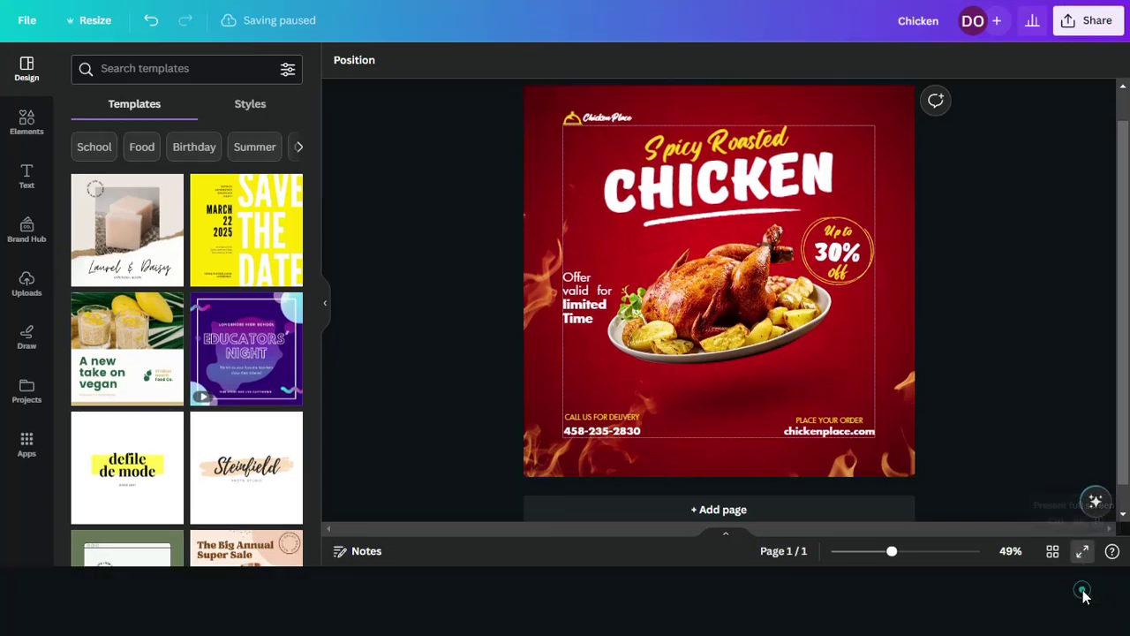
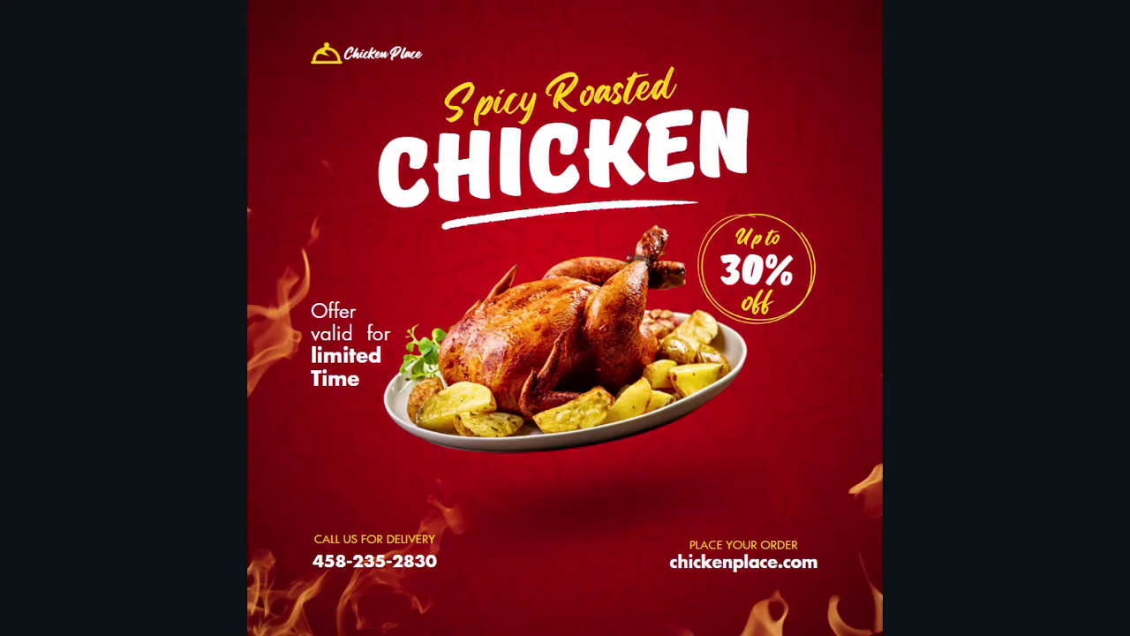
key("Escape")
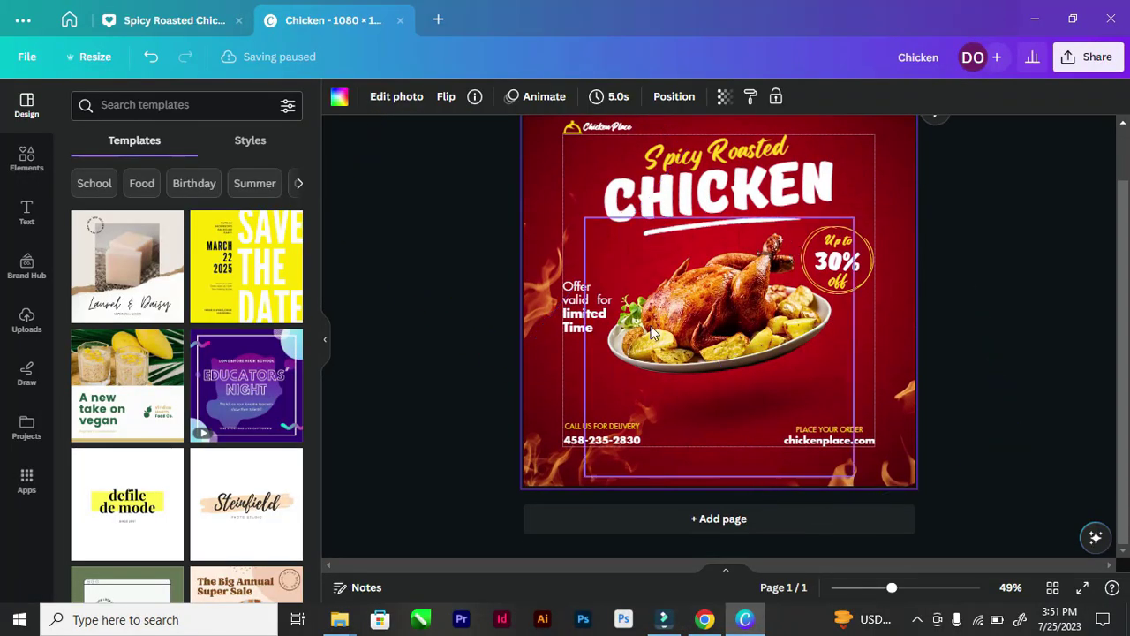
Try a slightly lower position for the grouped roasted chicken beneath the headline
left_click(726, 299)
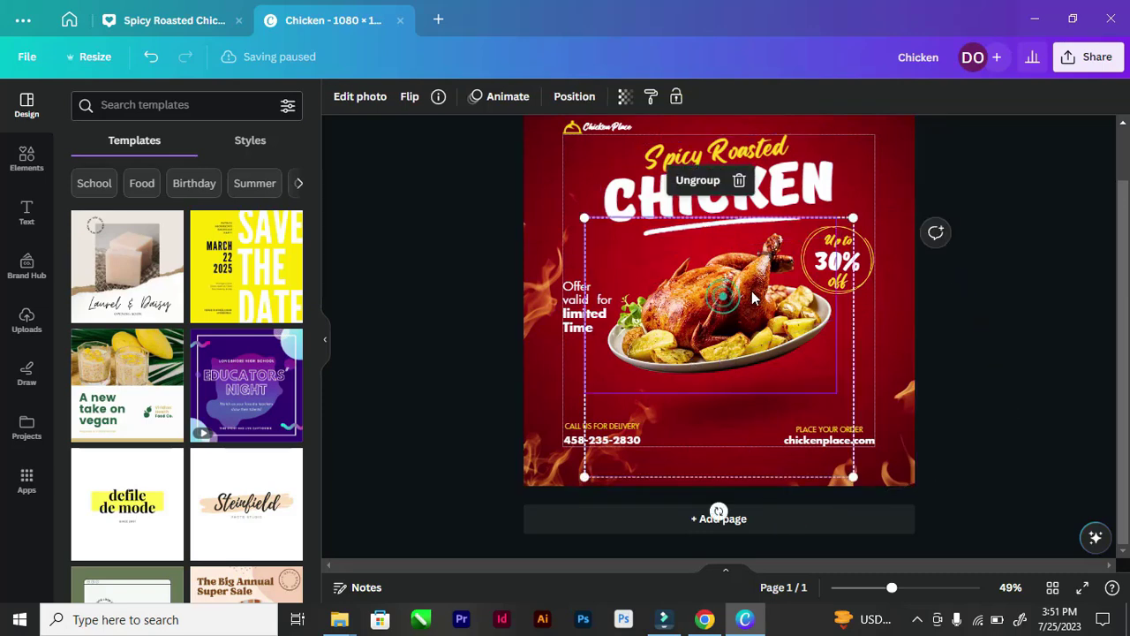
left_click_drag(747, 302, 756, 309)
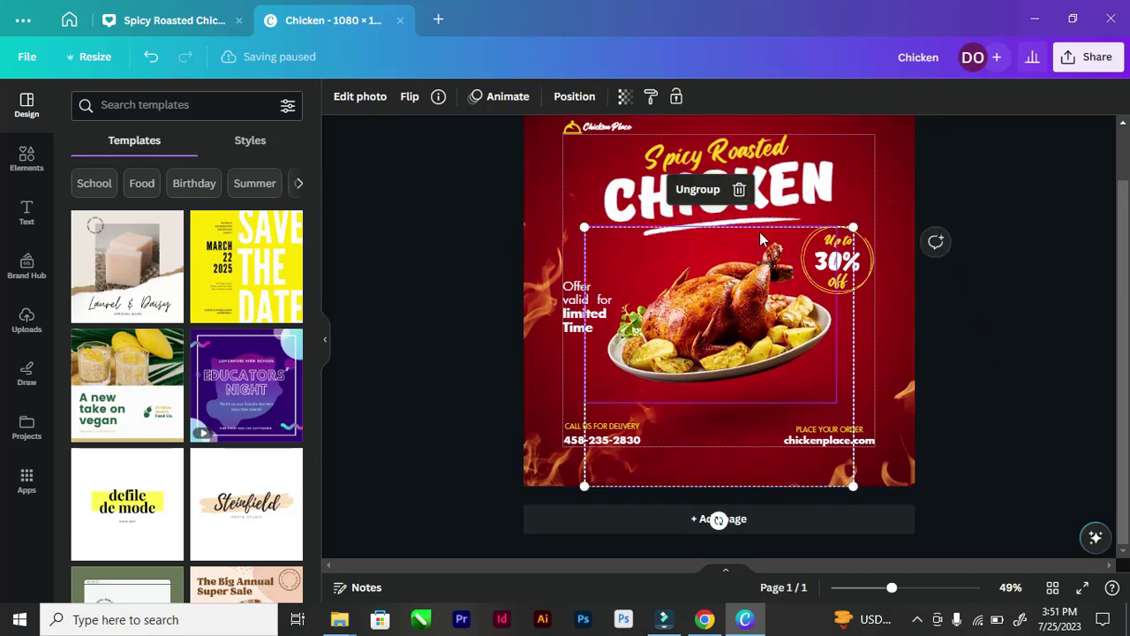
left_click(706, 181)
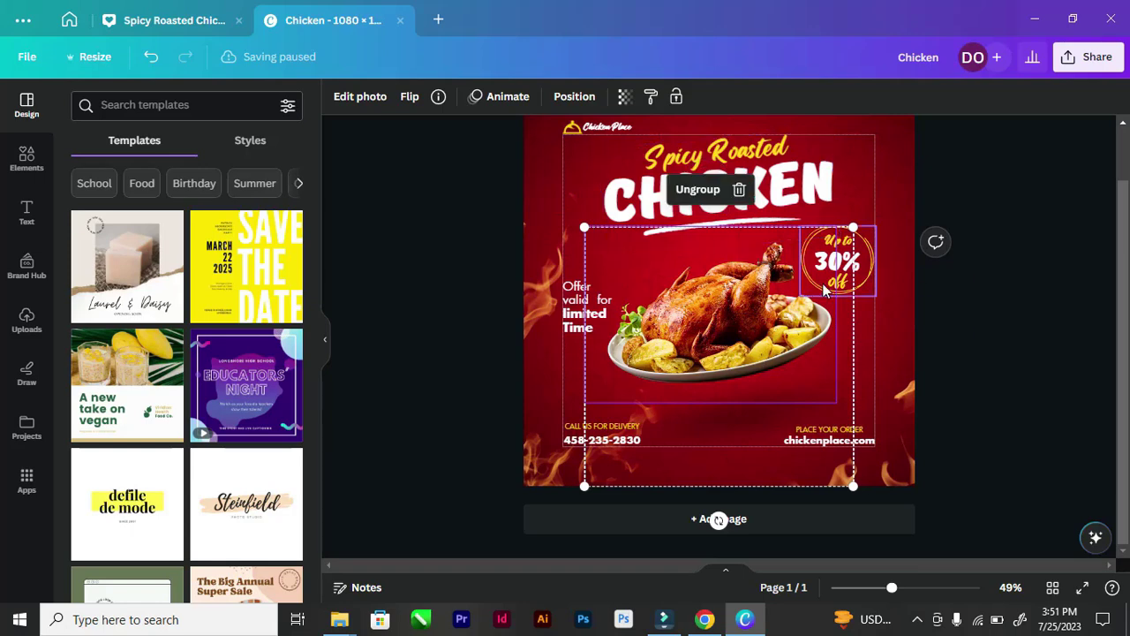
left_click_drag(826, 285, 822, 280)
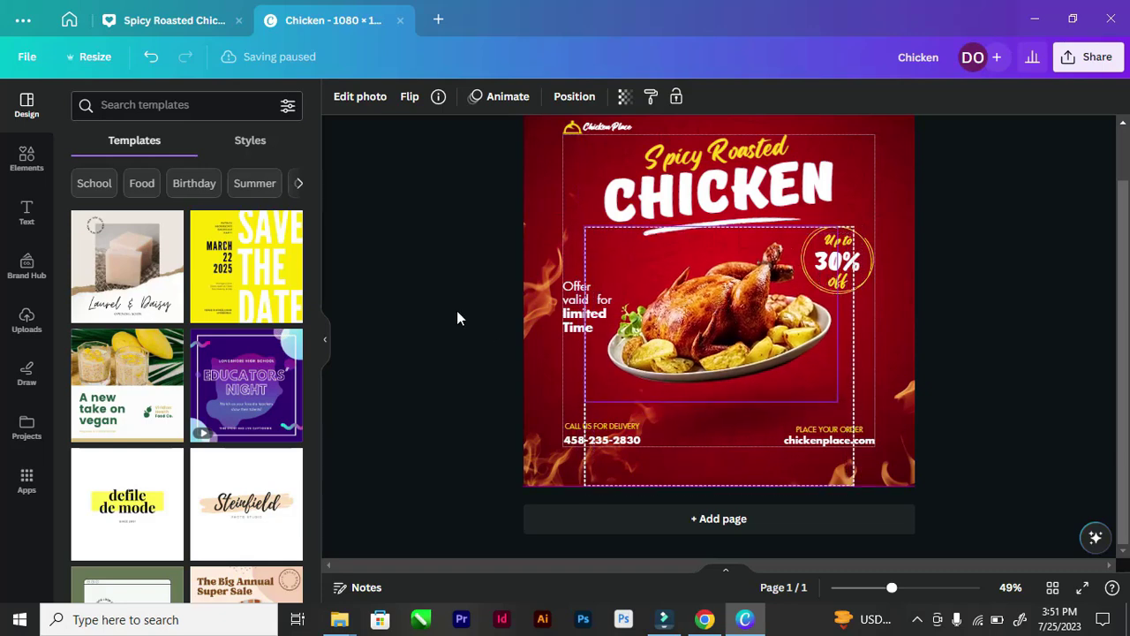
mouse_move(722, 324)
left_mouse_down()
mouse_move(717, 309)
mouse_move(726, 333)
left_mouse_up()
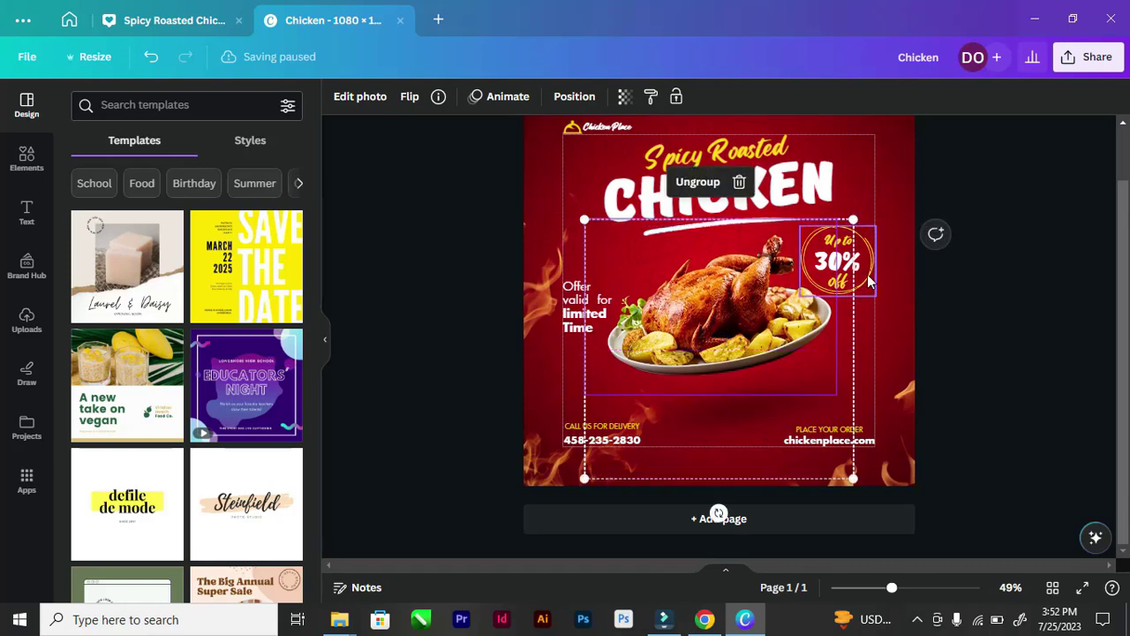
Shrink the 30% off badge slightly and move the limited-time offer text up a little
left_click(870, 273)
left_click_drag(801, 229, 810, 235)
left_click(583, 305)
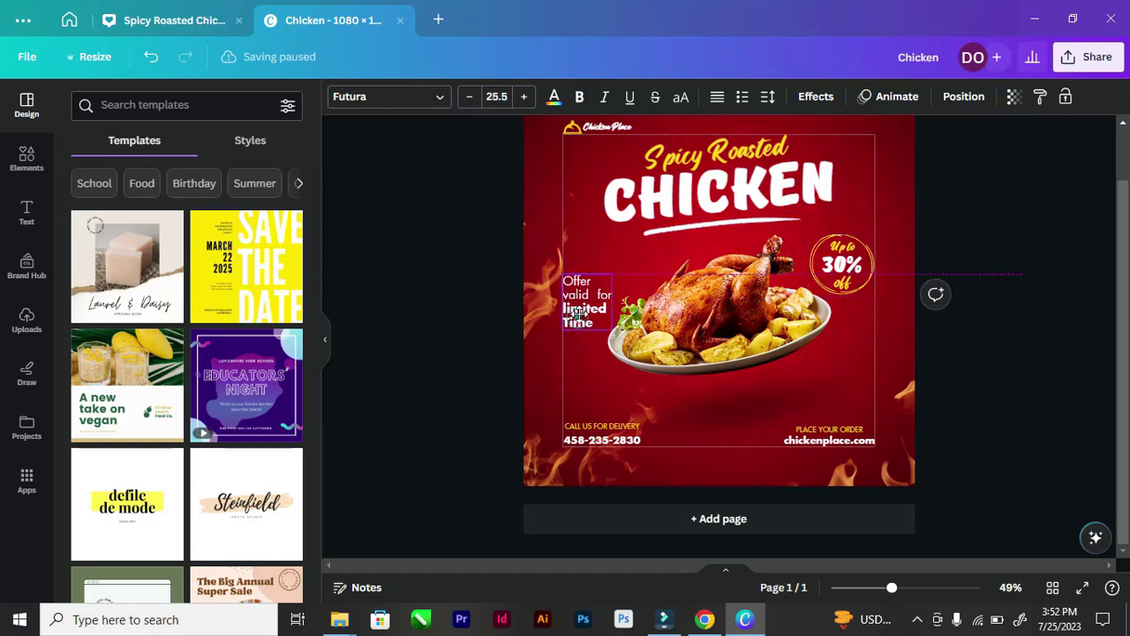
left_click(449, 260)
scroll(448, 260, "down", 2)
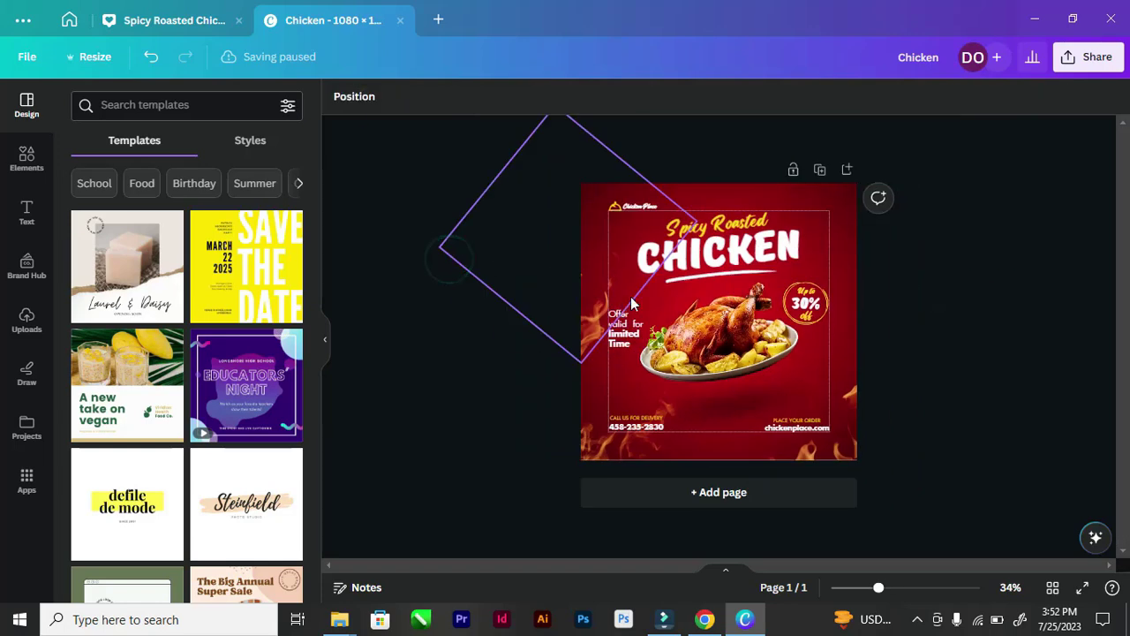
scroll(630, 297, "up", 2)
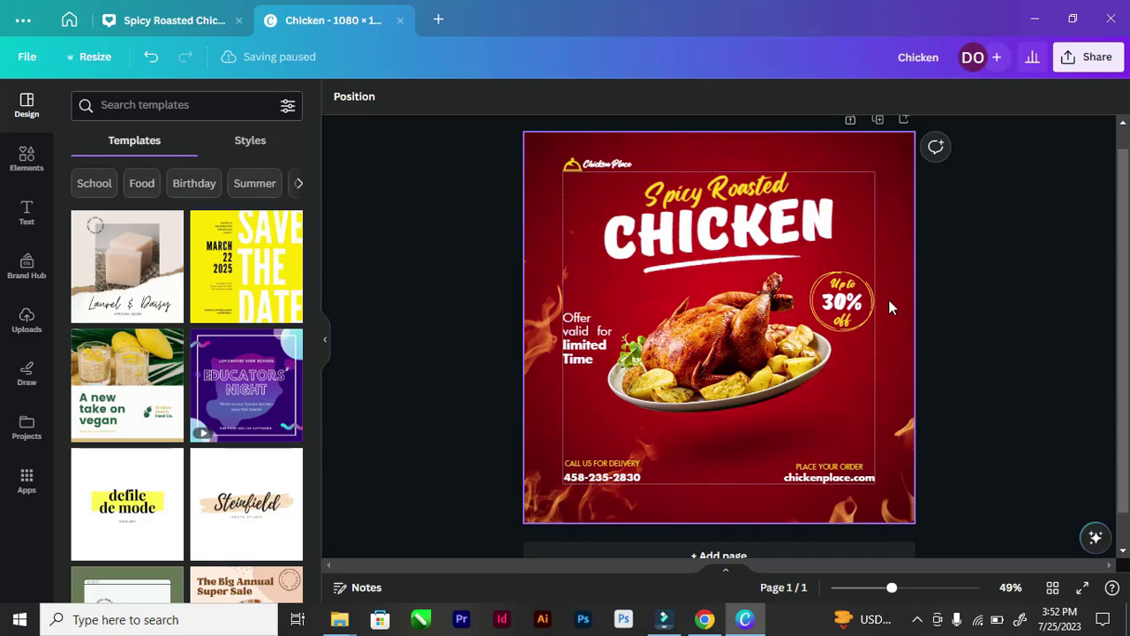
left_click(712, 233)
left_click(731, 370, "shift")
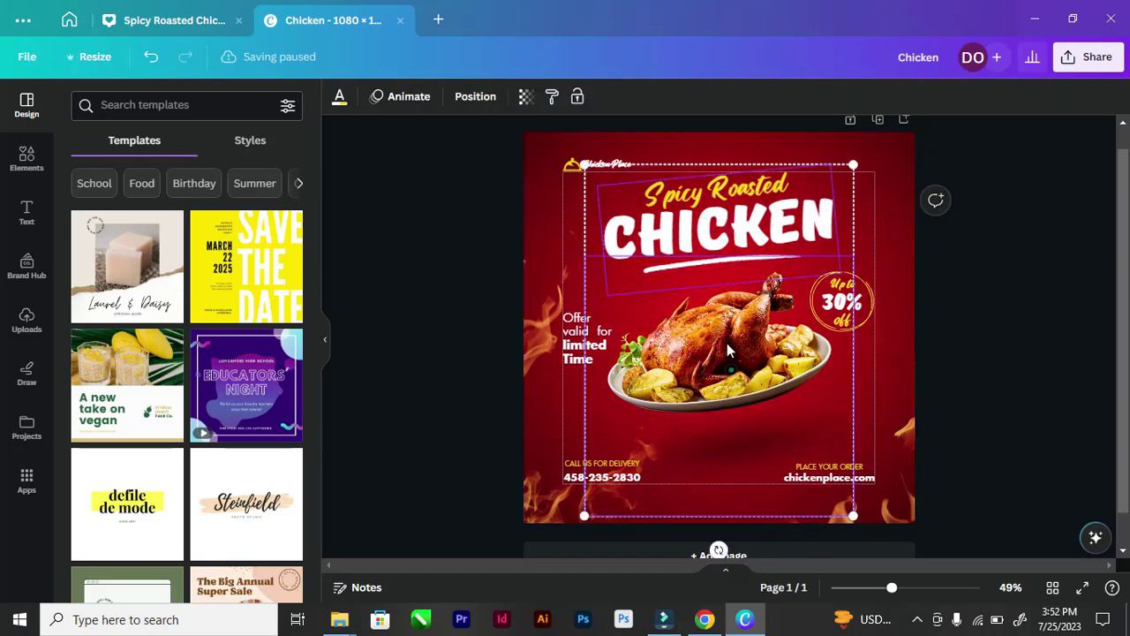
left_click(415, 282)
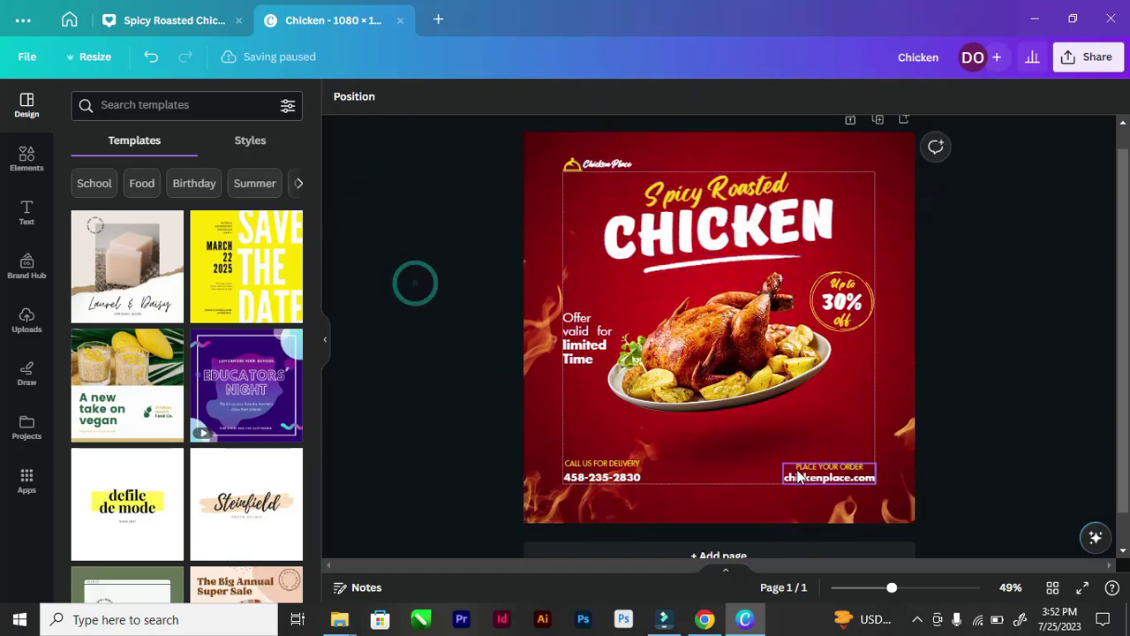
Make a slight adjustment to the flame in the poster's lower-right corner
scroll(746, 422, "down", 1)
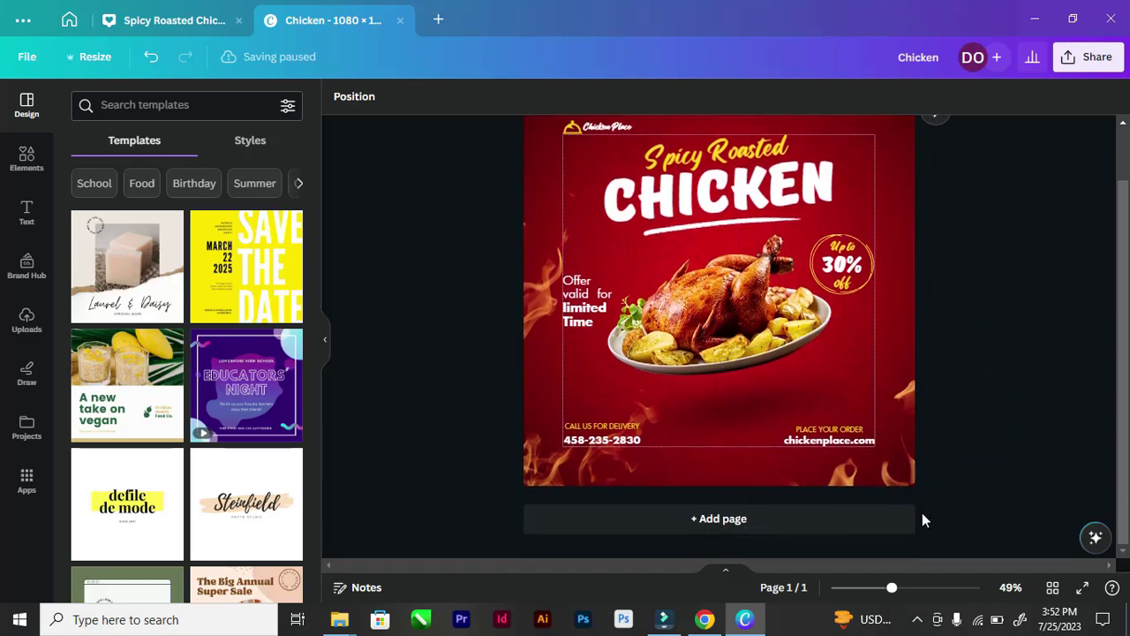
left_click(891, 472)
left_click_drag(915, 488, 907, 498)
left_click(1052, 314)
scroll(654, 334, "down", 1)
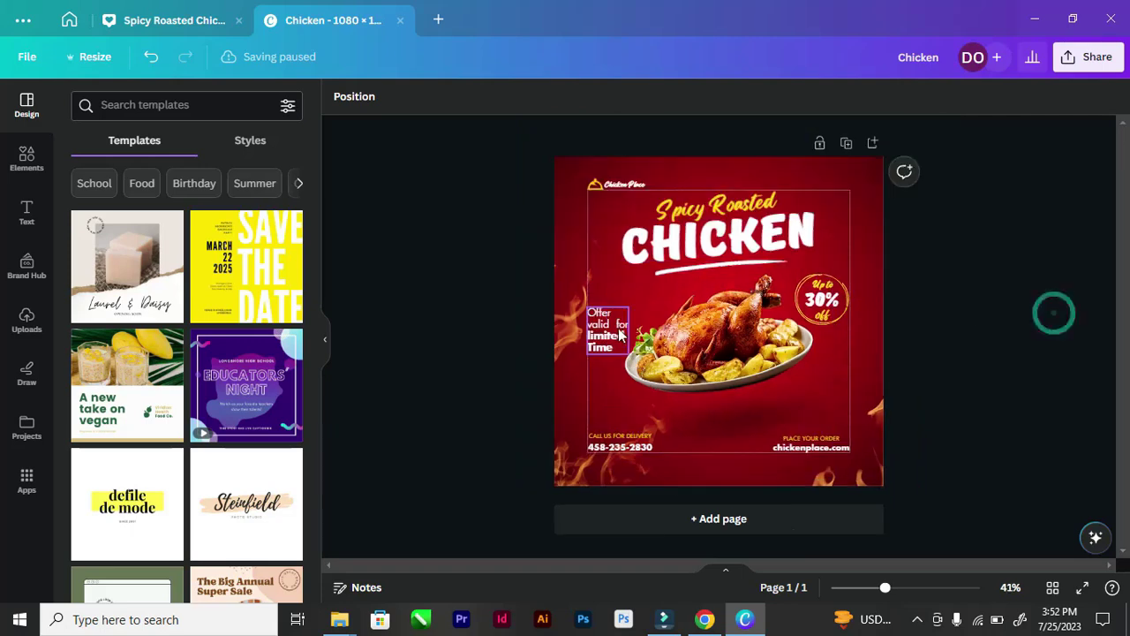
scroll(791, 332, "up", 1)
Configure the poster's download as a PNG with the size multiplier at 0.875, then leave the download settings
left_click(1088, 57)
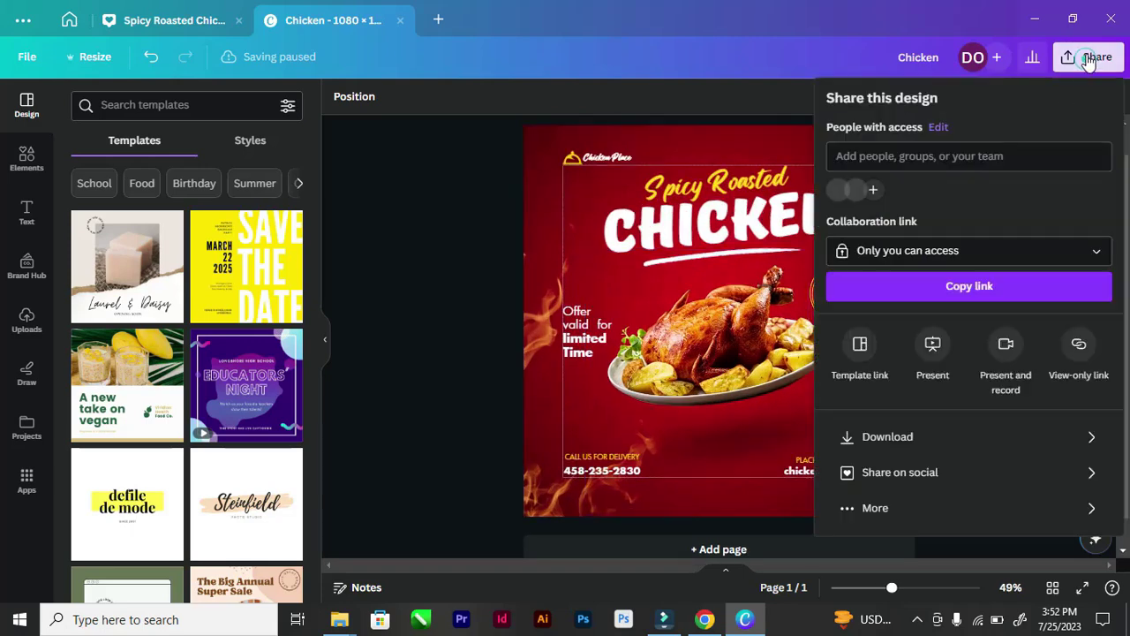
left_click(888, 443)
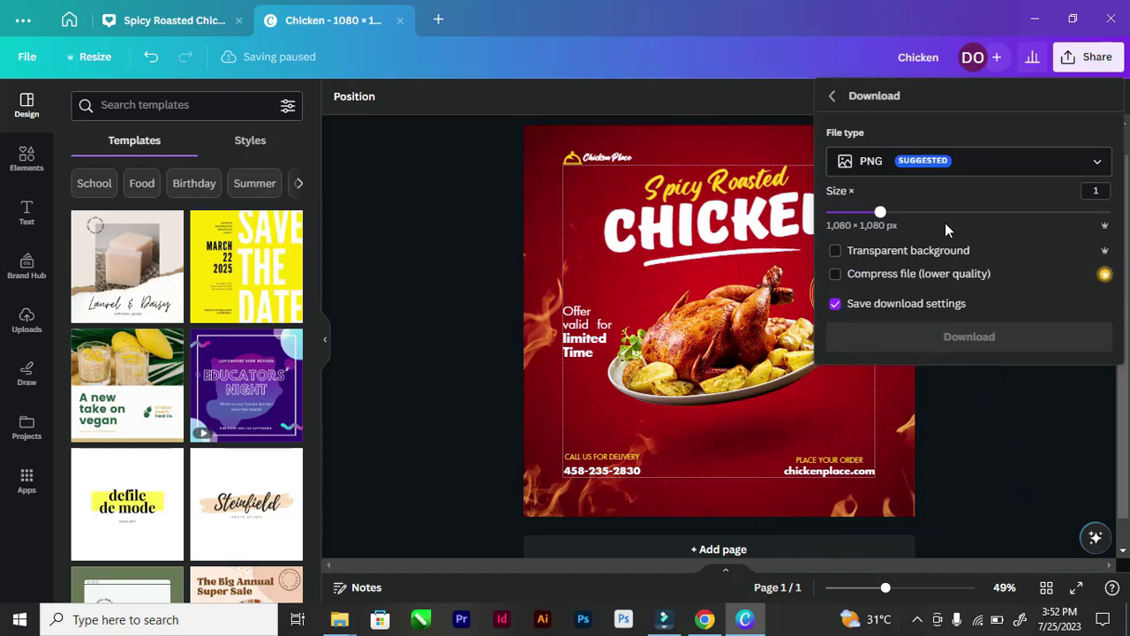
left_click(906, 192)
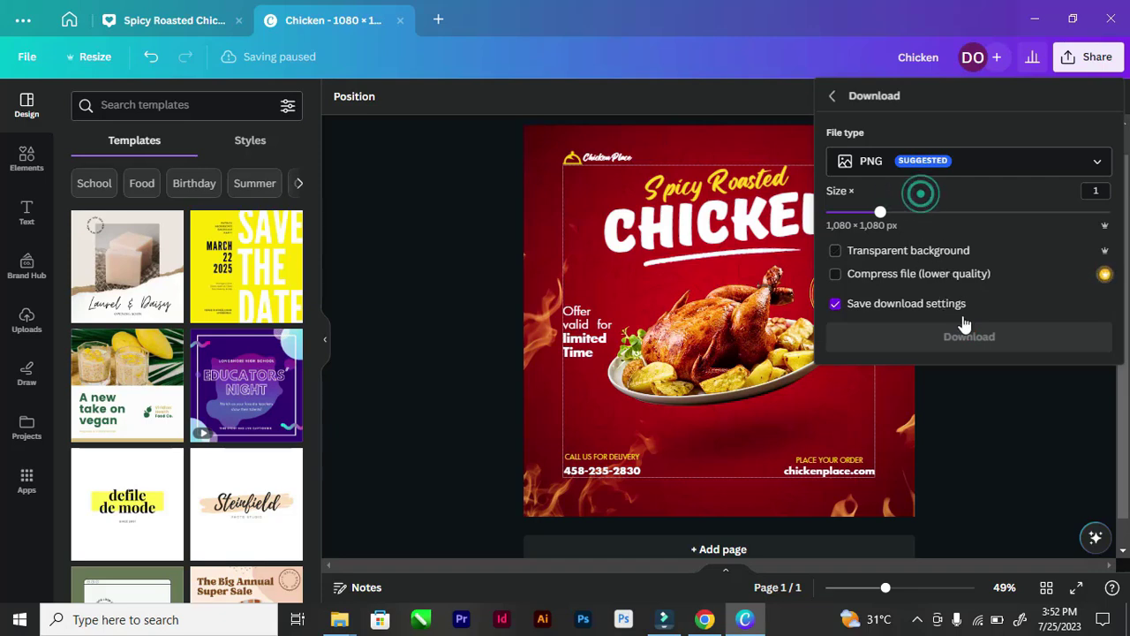
mouse_move(878, 212)
left_mouse_down()
mouse_move(840, 212)
mouse_move(894, 212)
mouse_move(865, 214)
left_mouse_up()
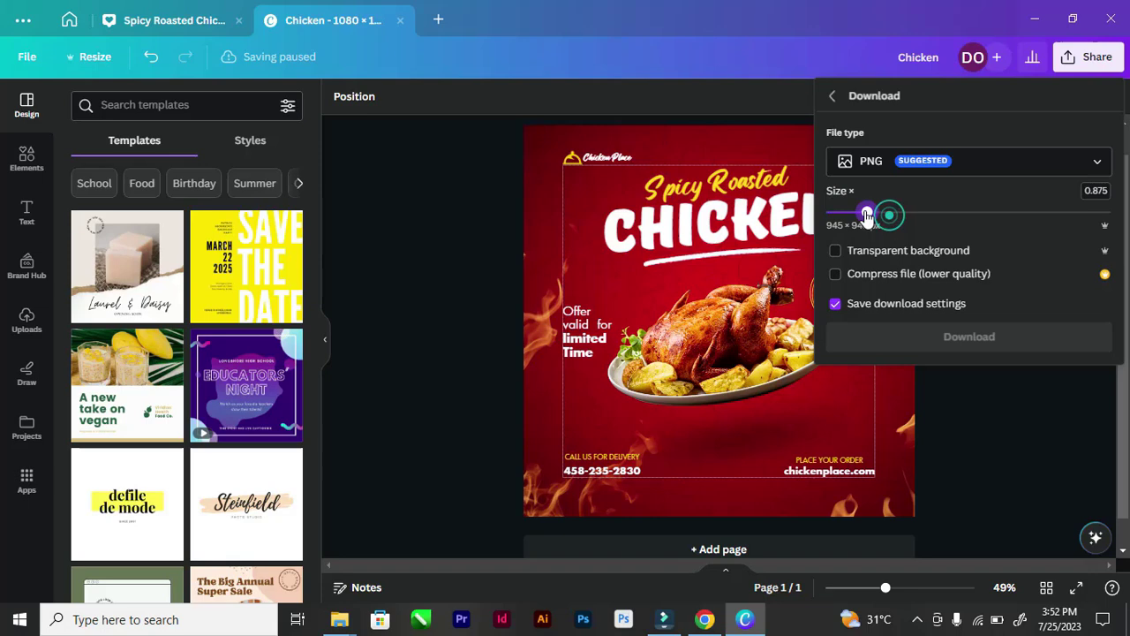
left_click(967, 170)
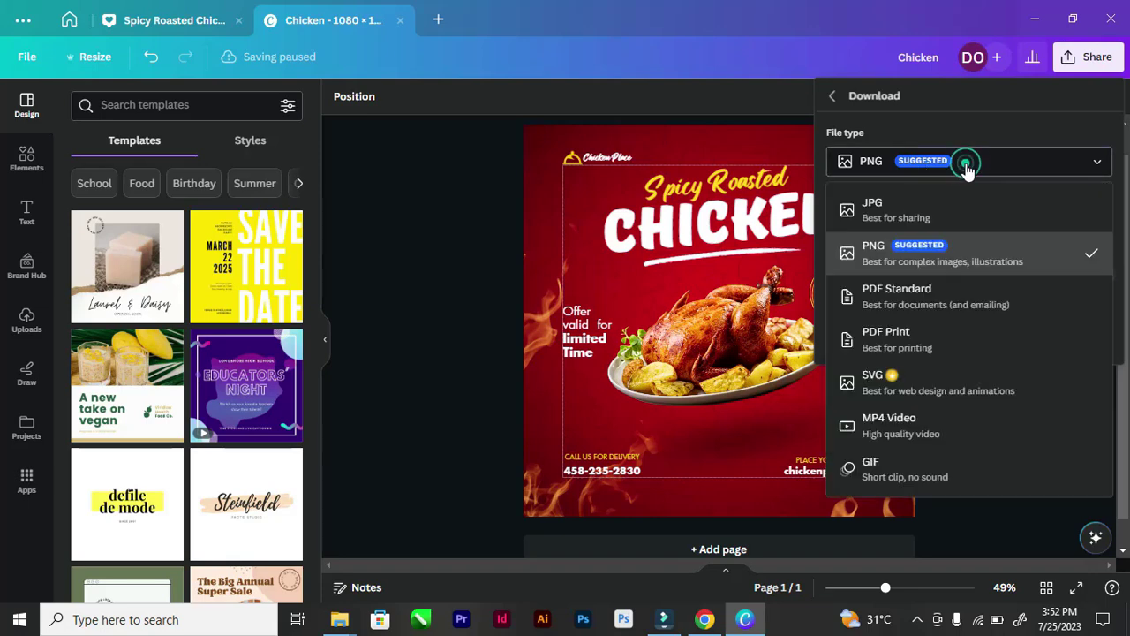
left_click(1002, 250)
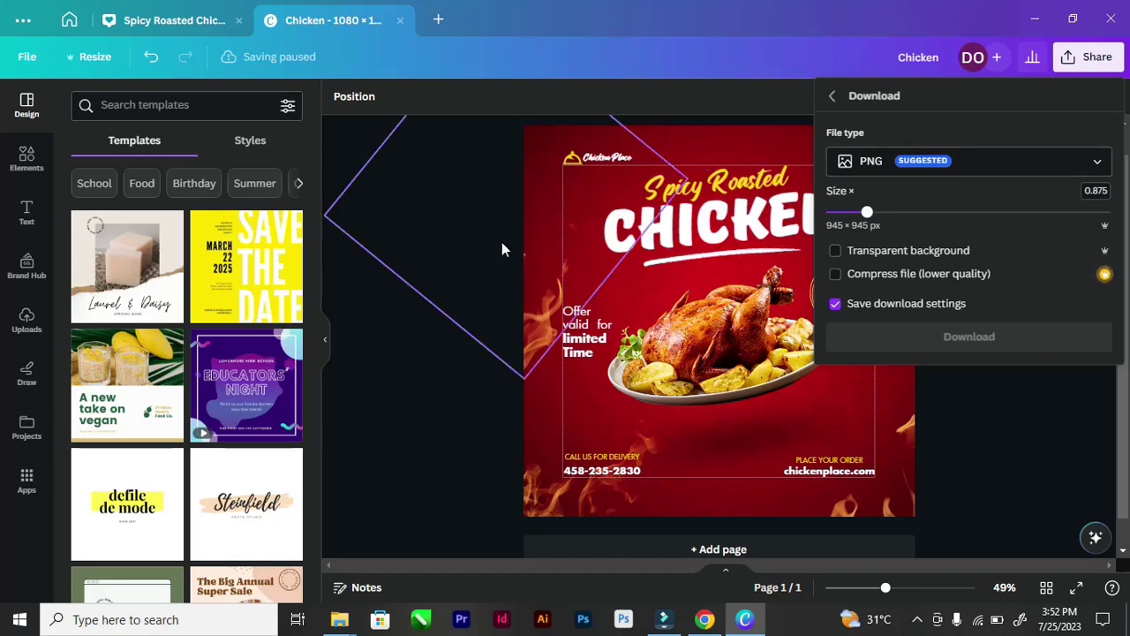
left_click(446, 223)
left_click(1026, 427)
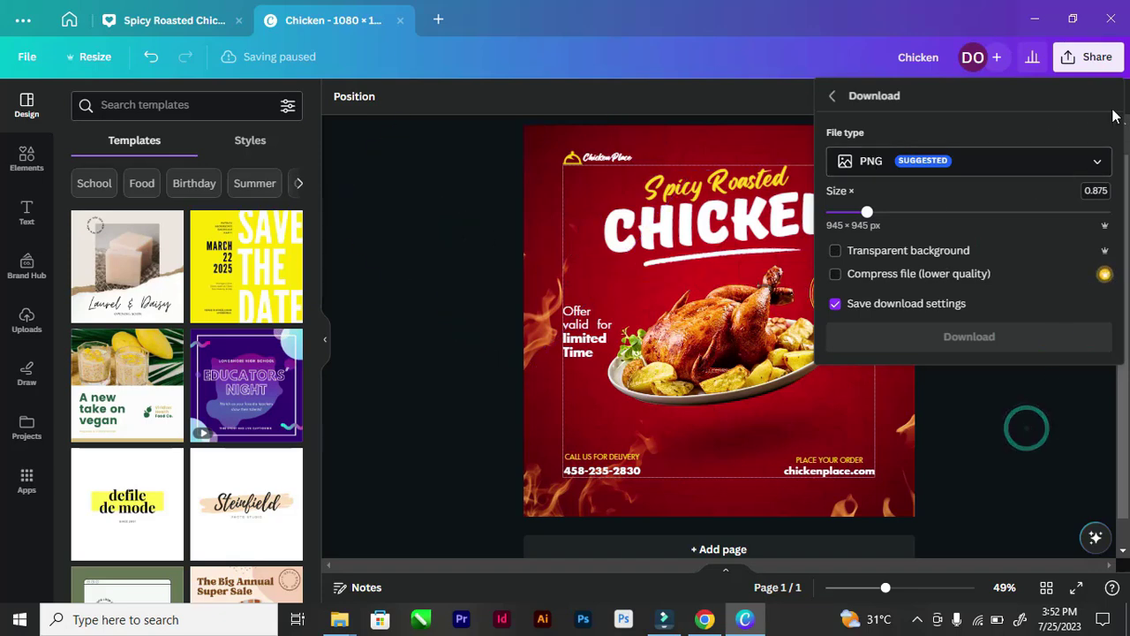
left_click(835, 97)
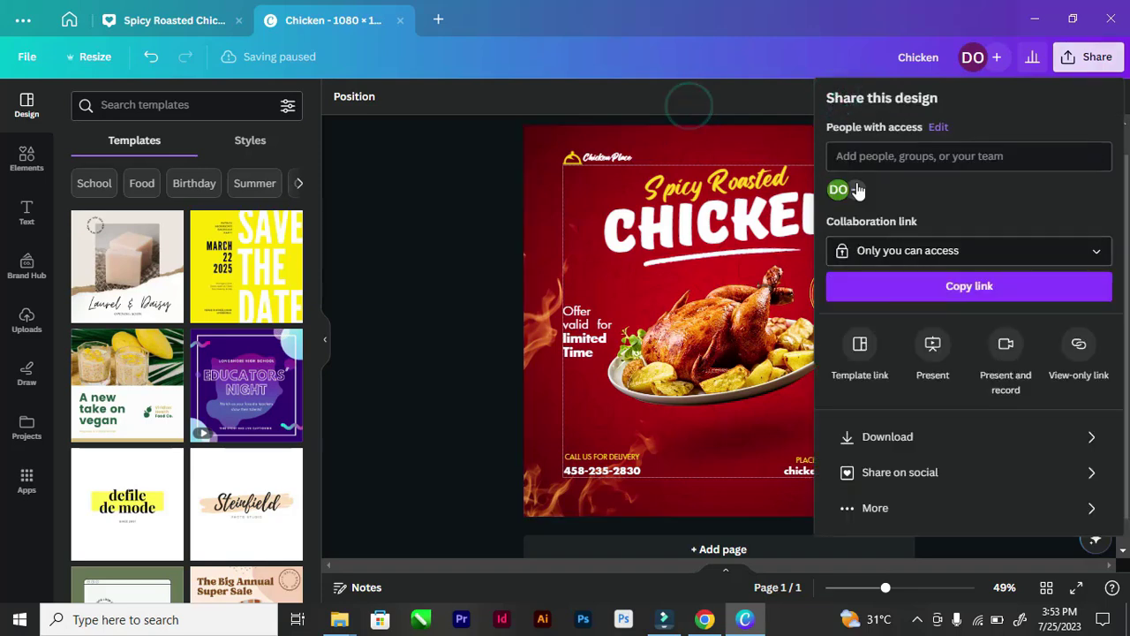
left_click(723, 85)
Save the Chicken design
left_click(29, 57)
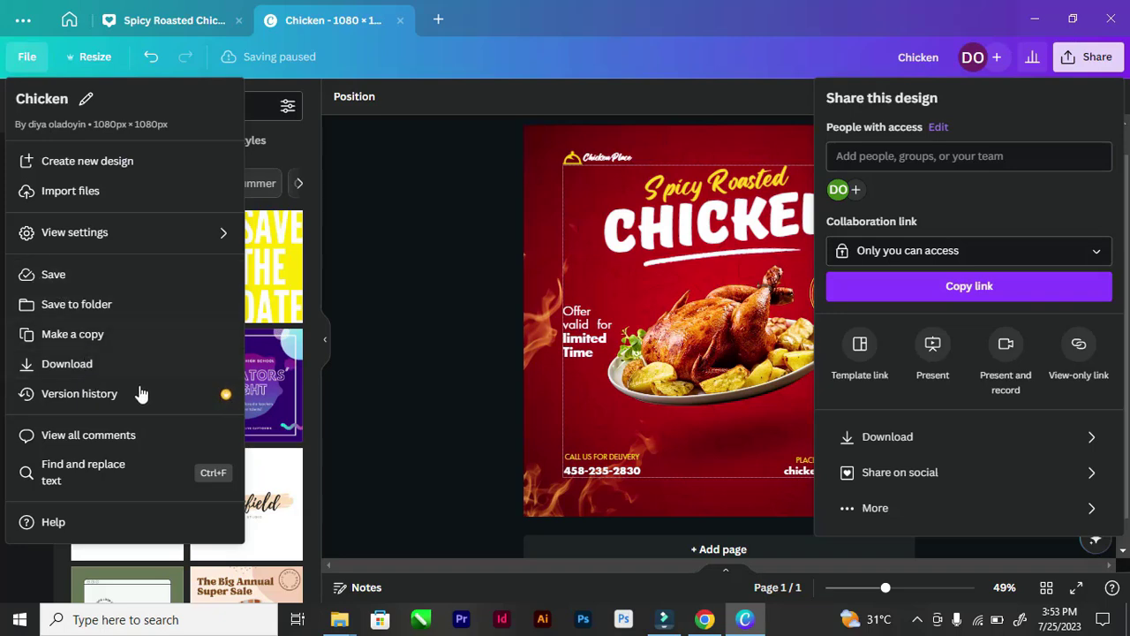
left_click(29, 277)
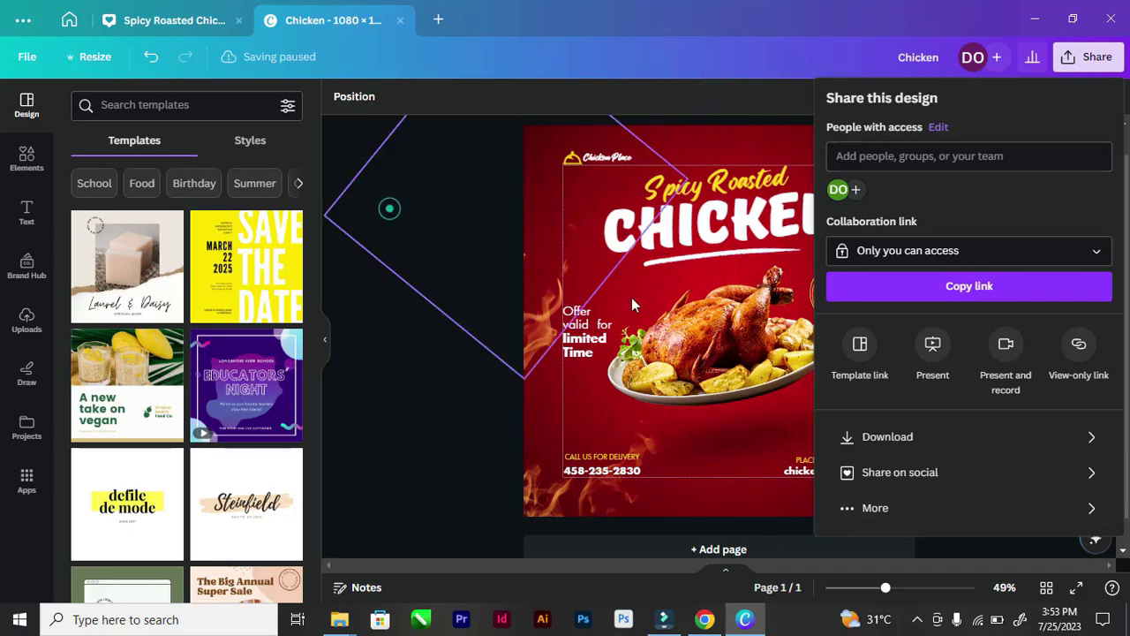
scroll(478, 230, "down", 1)
scroll(694, 247, "up", 2)
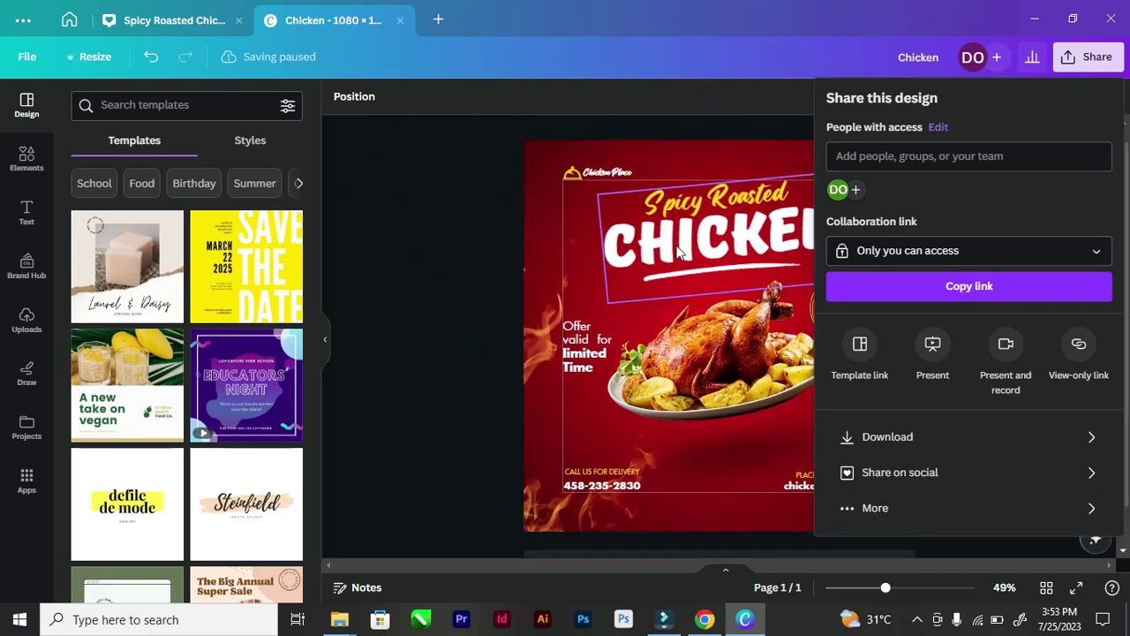
scroll(696, 248, "down", 2)
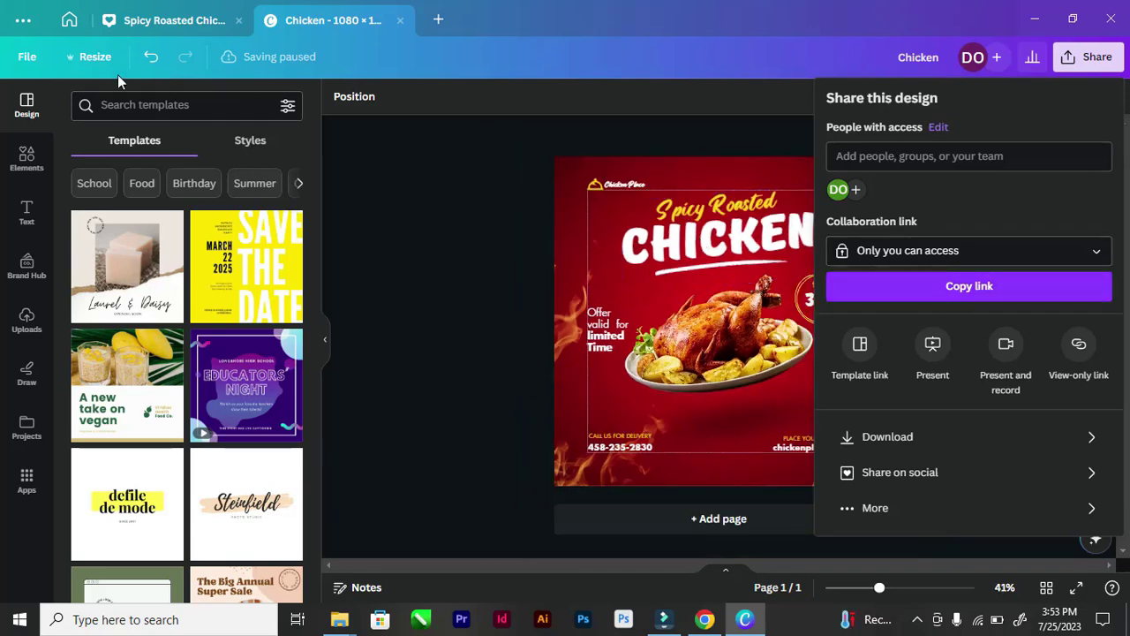
left_click(24, 58)
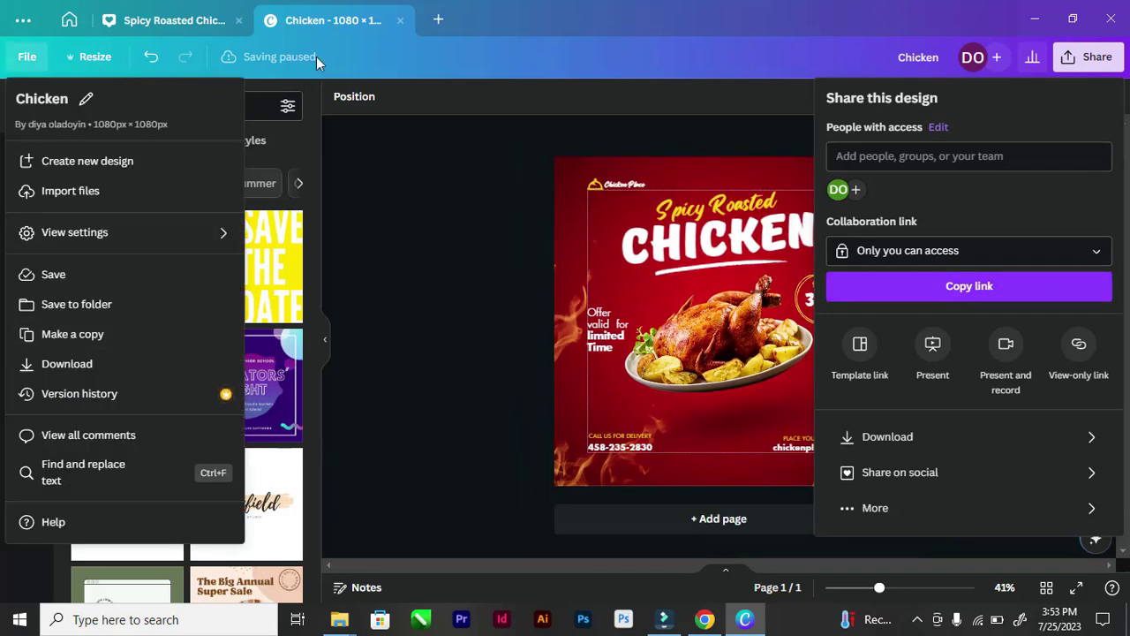
left_click(386, 60)
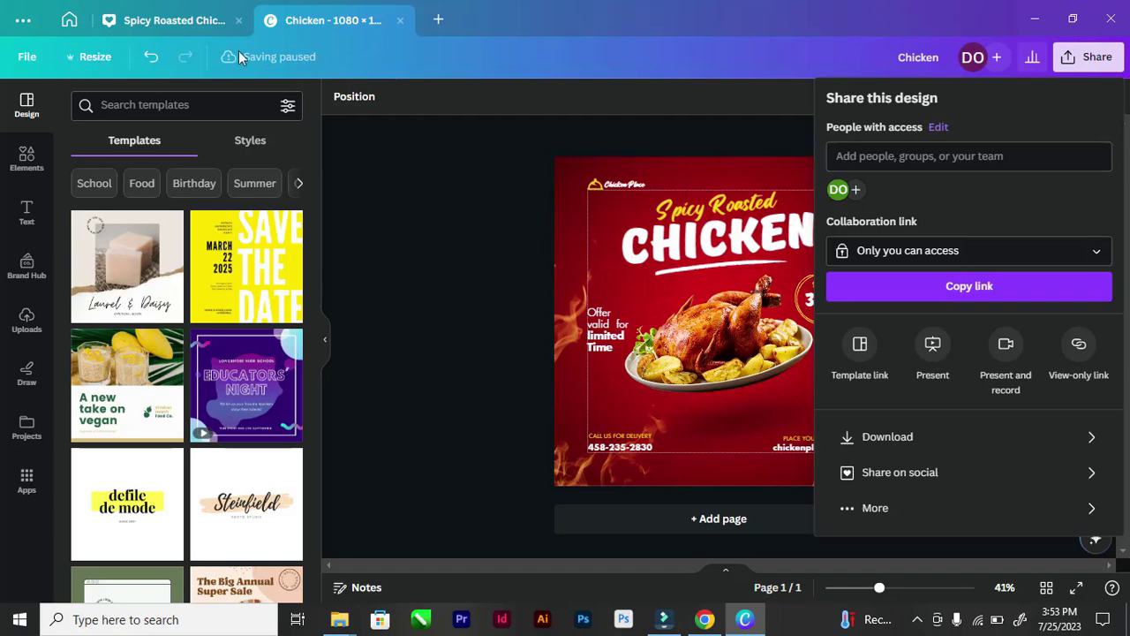